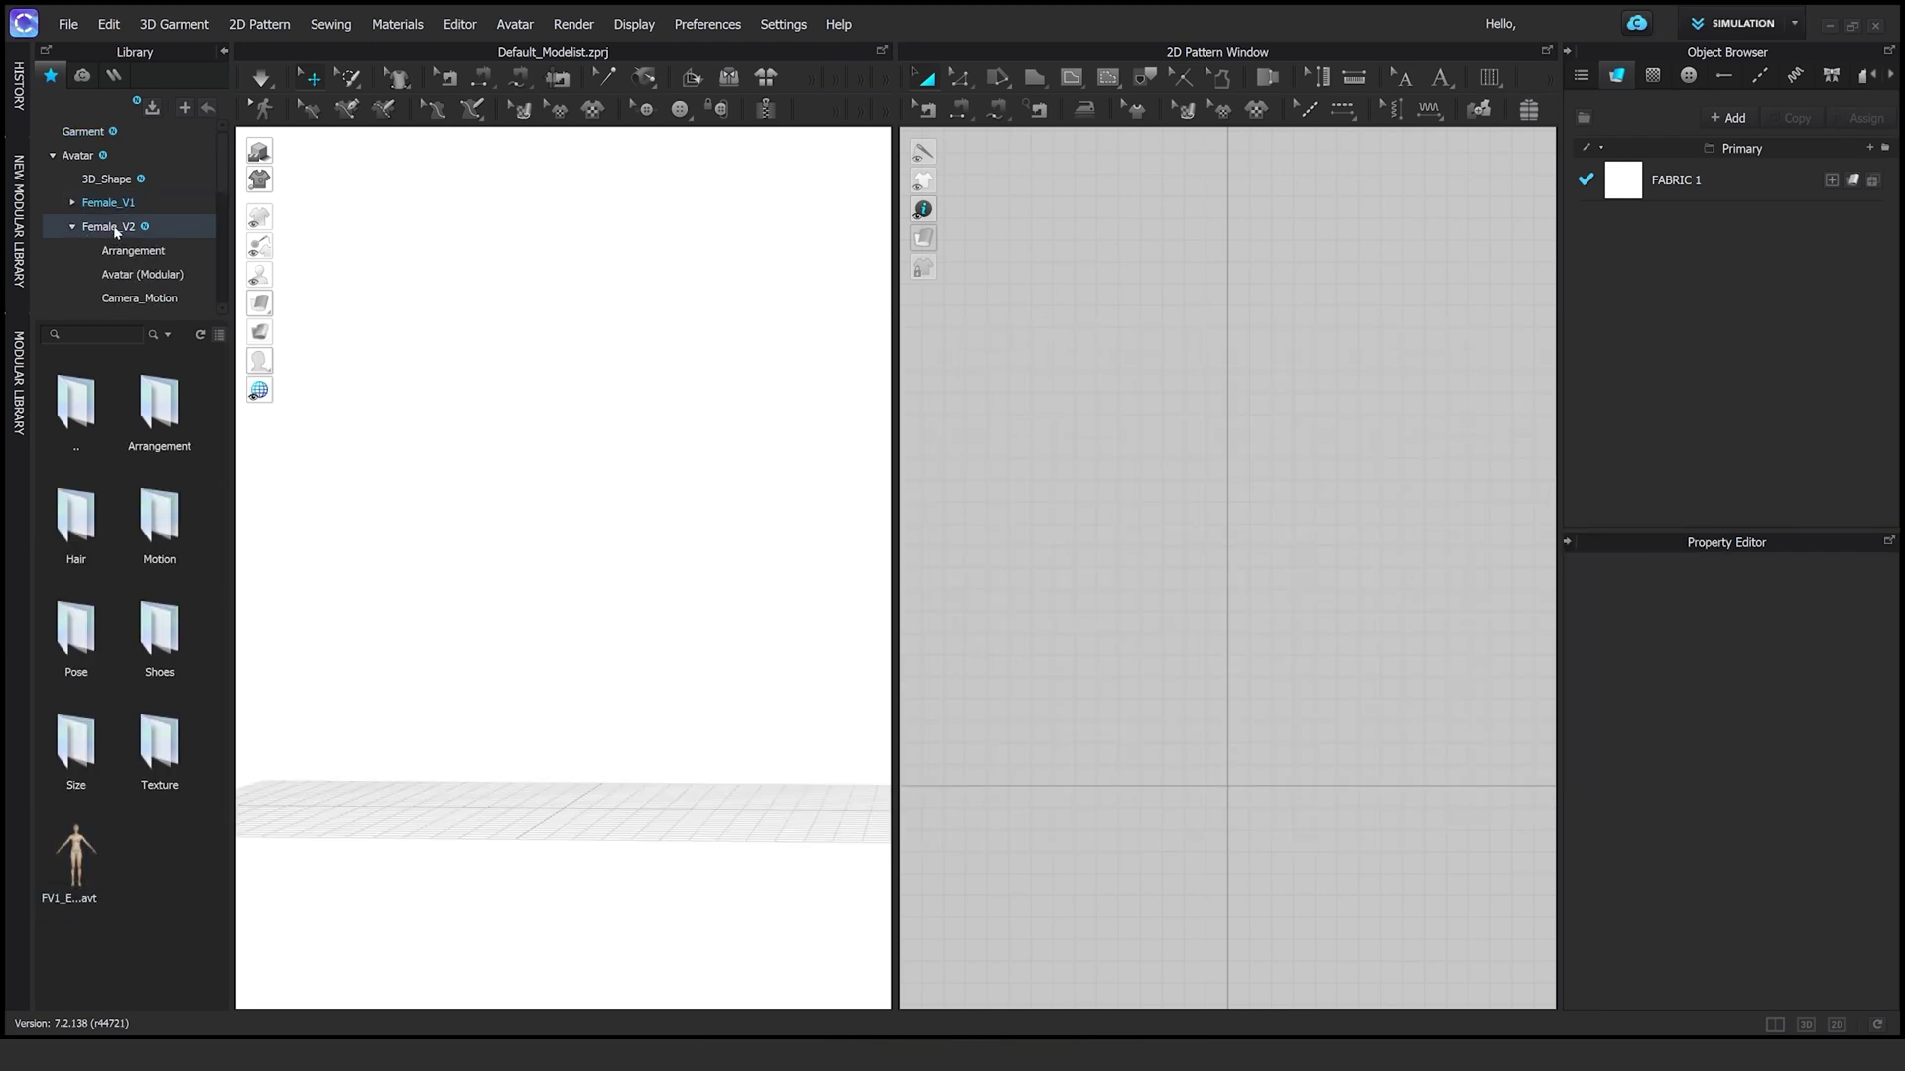
Load the FV2_Camila avatar from Female_V2 and put the open-toe heels from the Shoes folder on it
scroll(90, 595, down, 2)
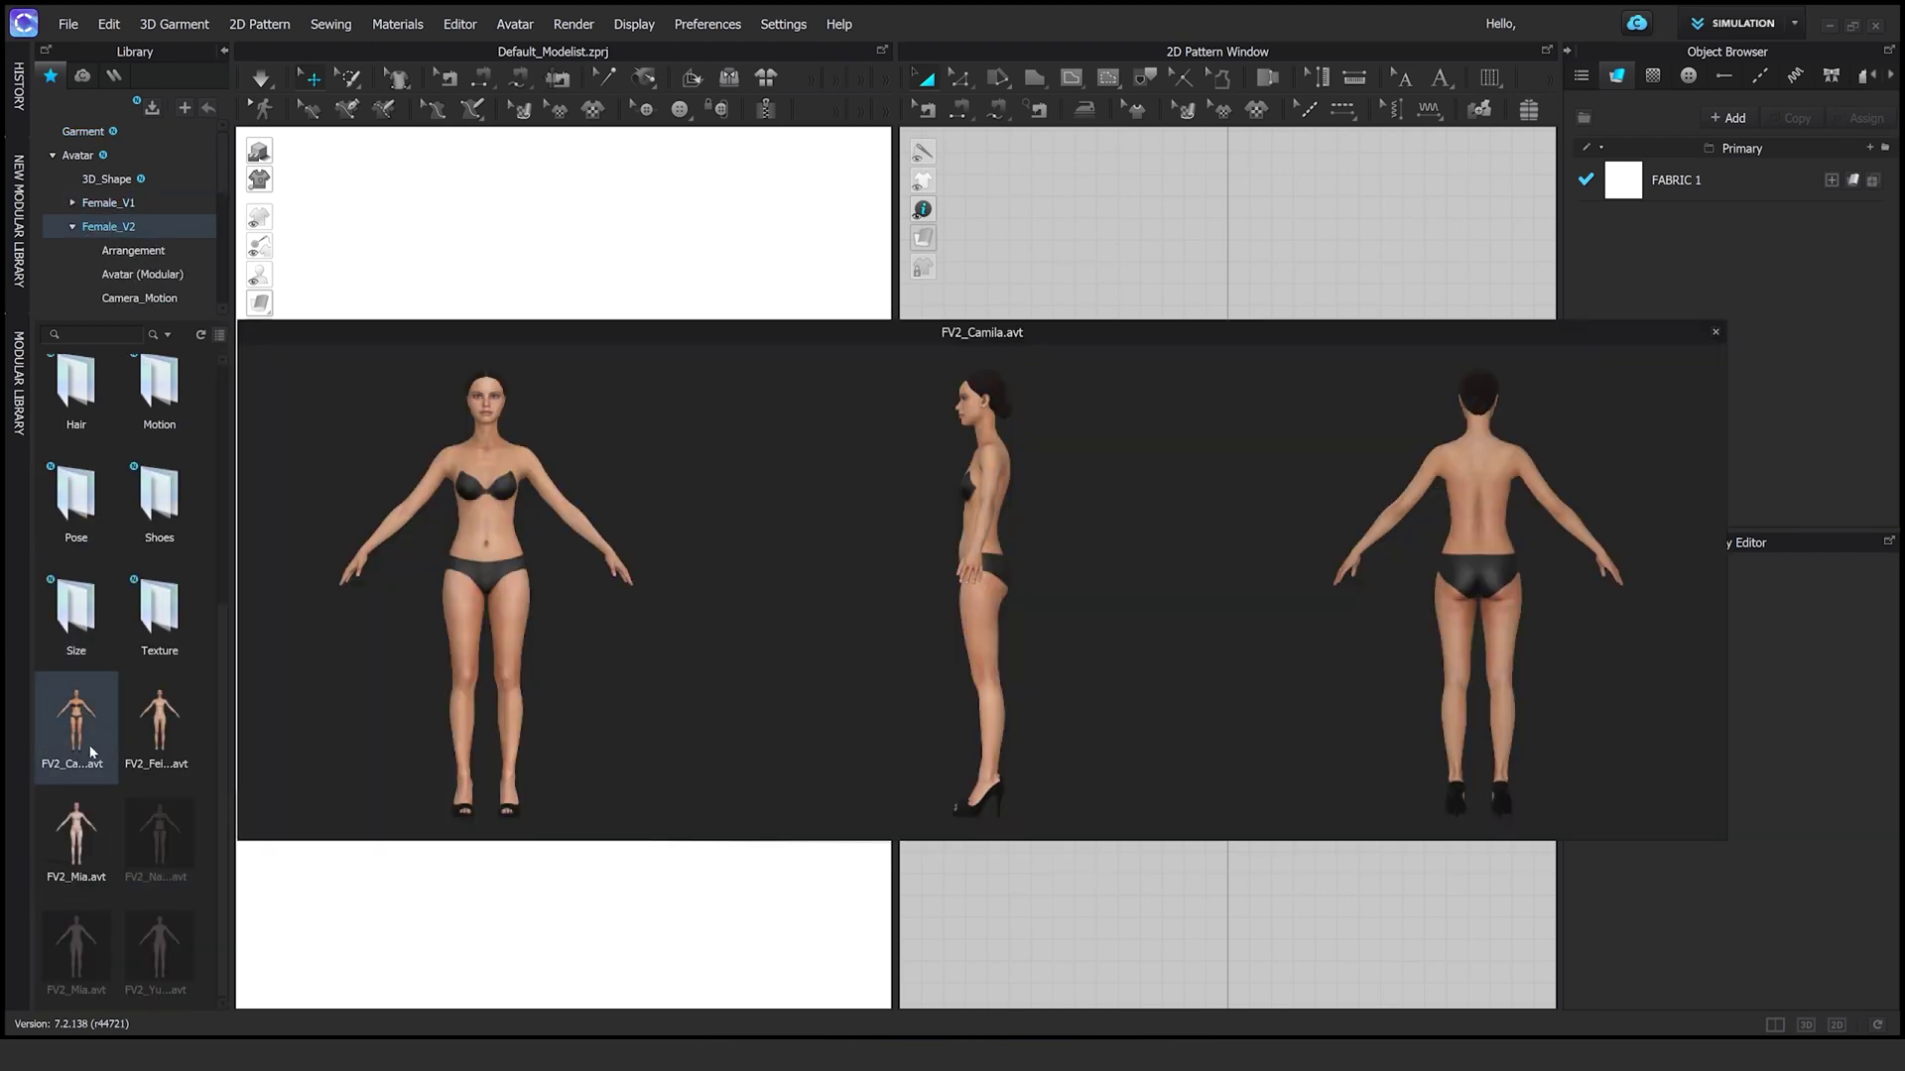
double_click(92, 751)
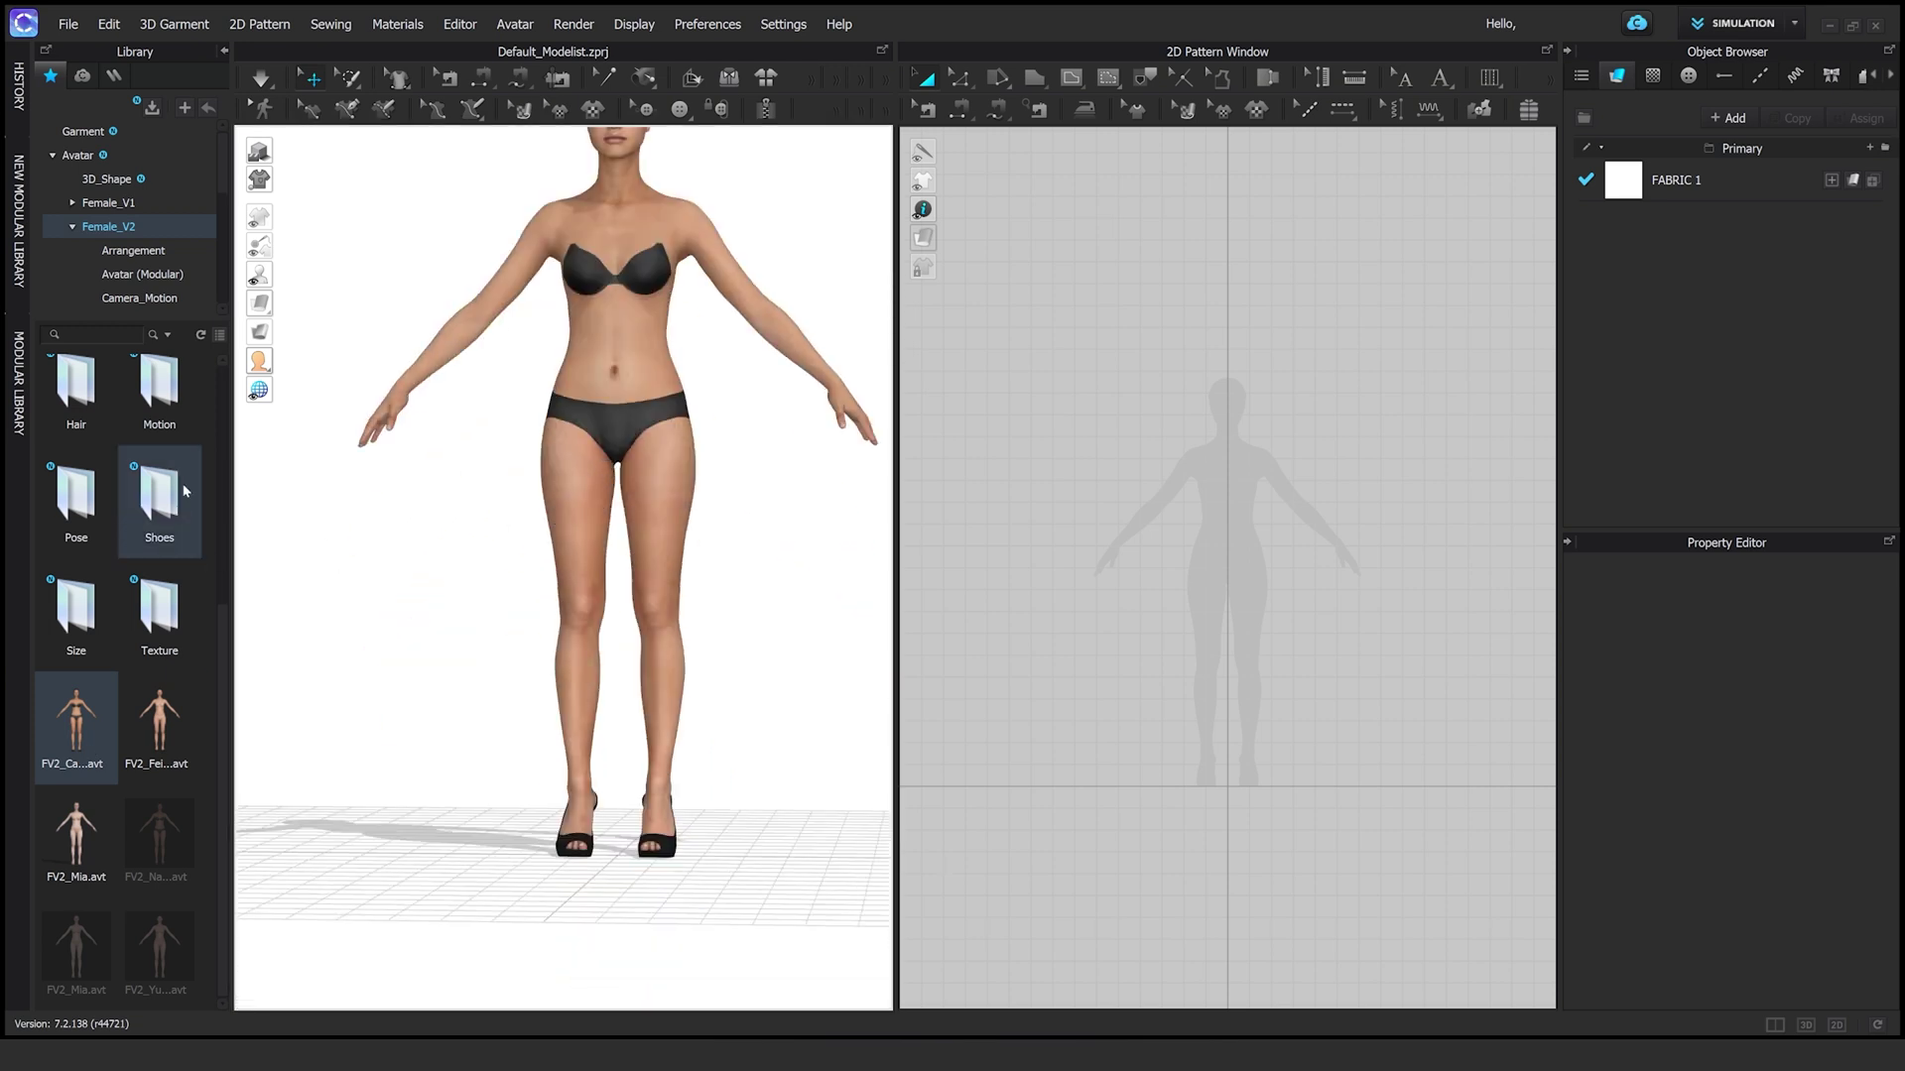
double_click(158, 496)
mouse_move(171, 533)
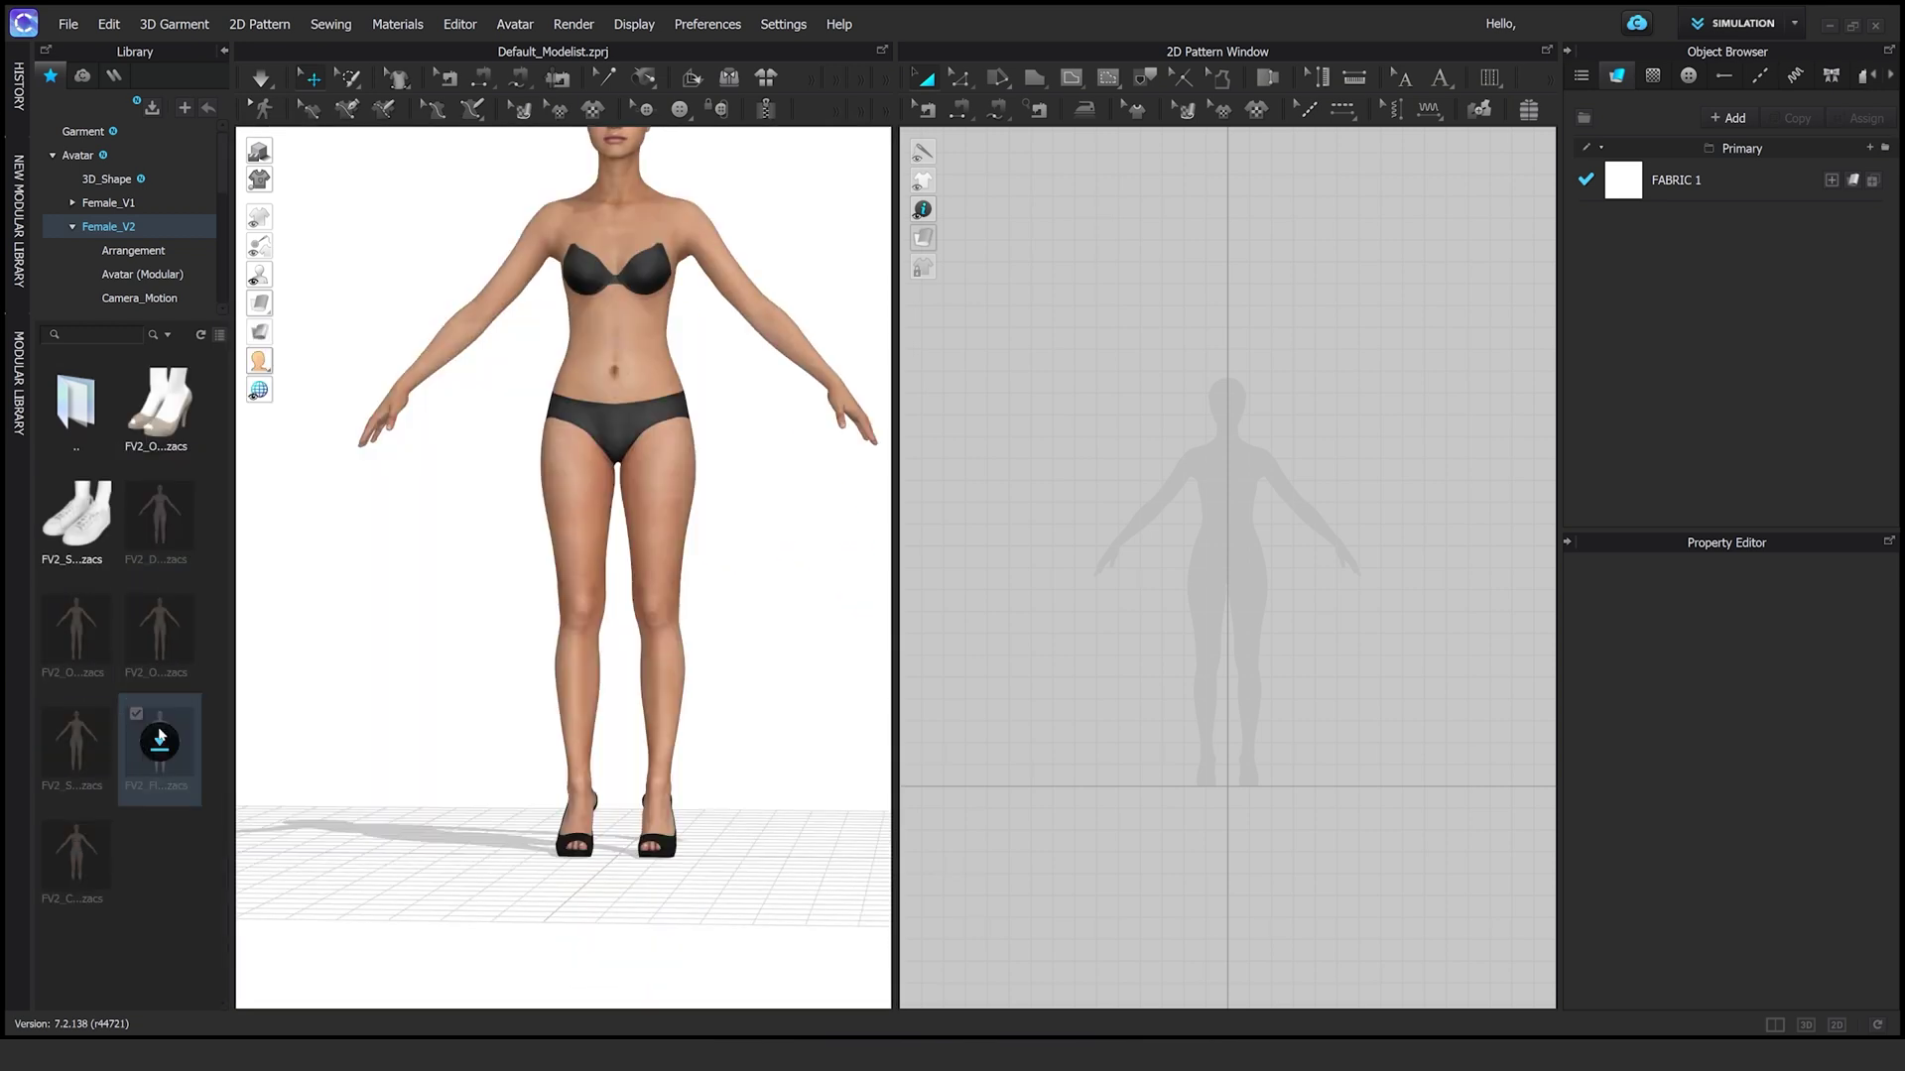
click(169, 635)
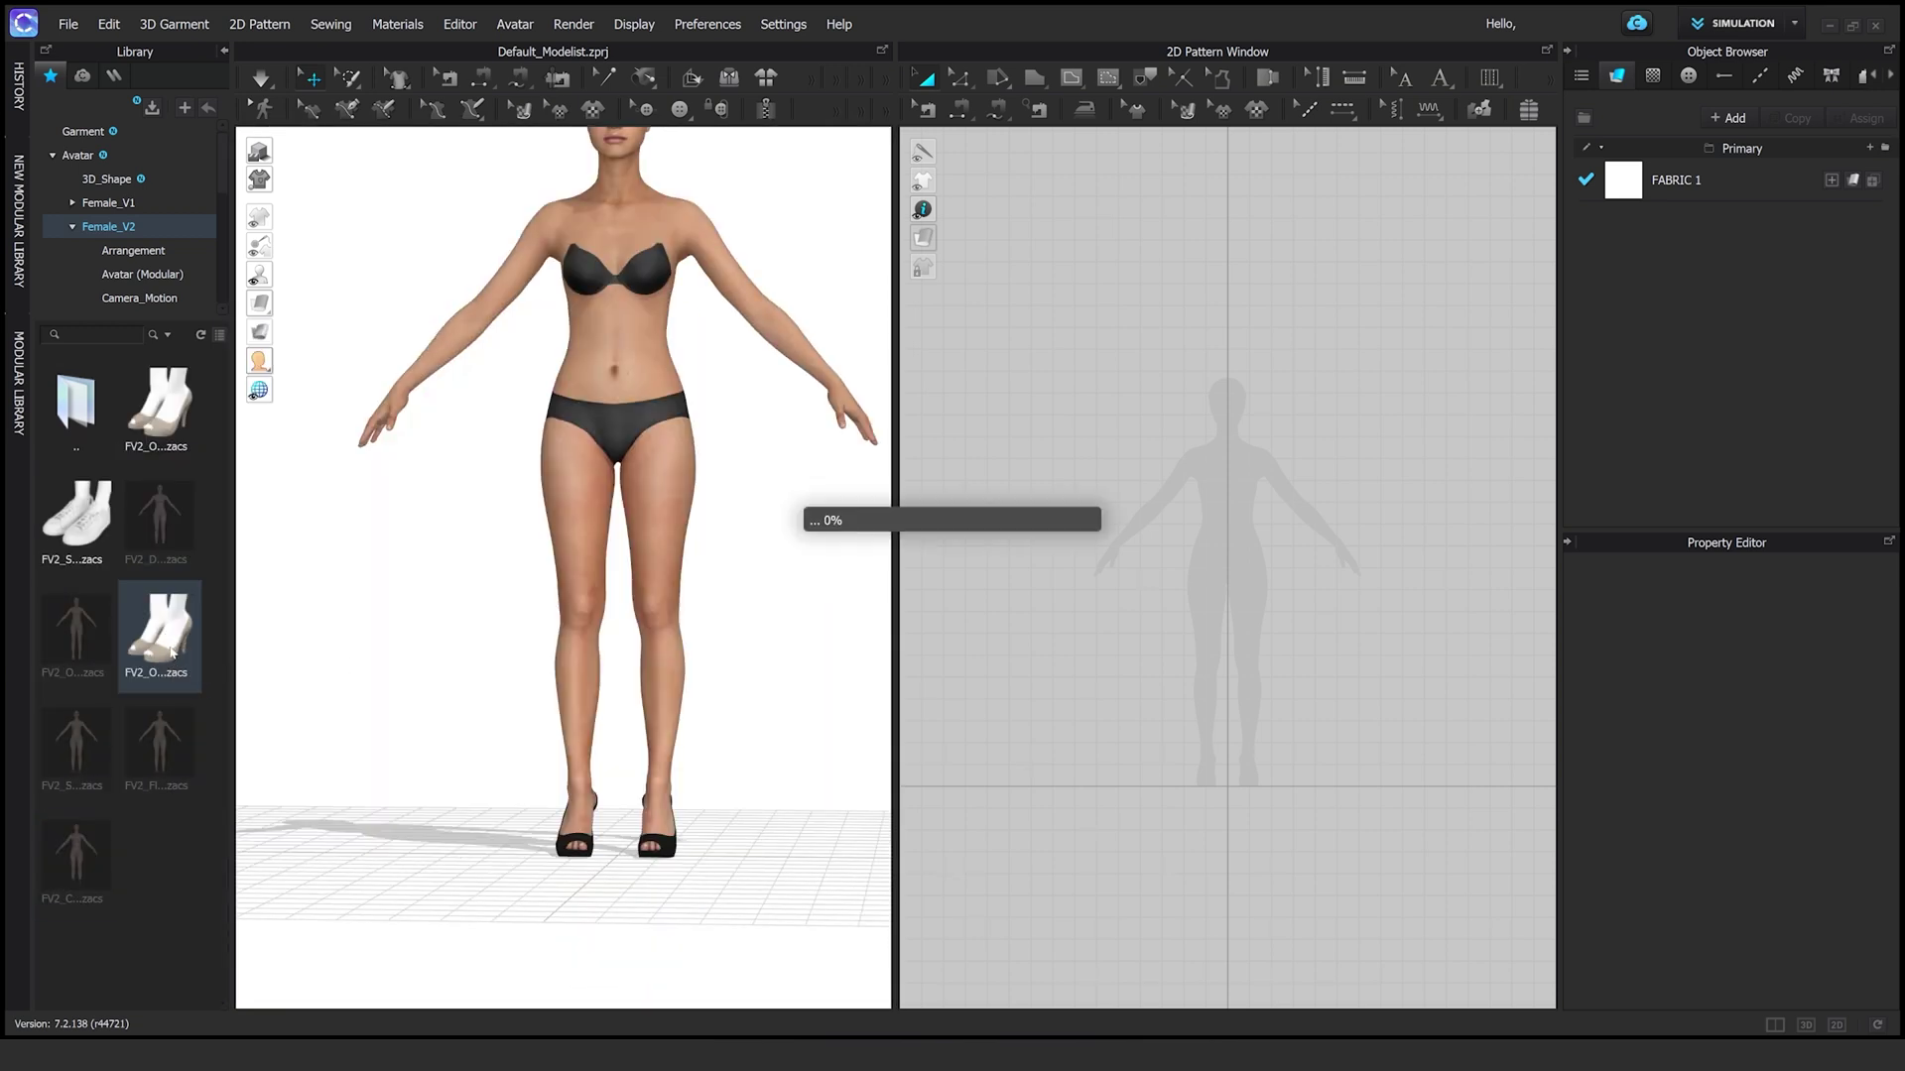
Try to apply a skin texture image from the Female_V2 Texture folder to the avatar
double_click(83, 406)
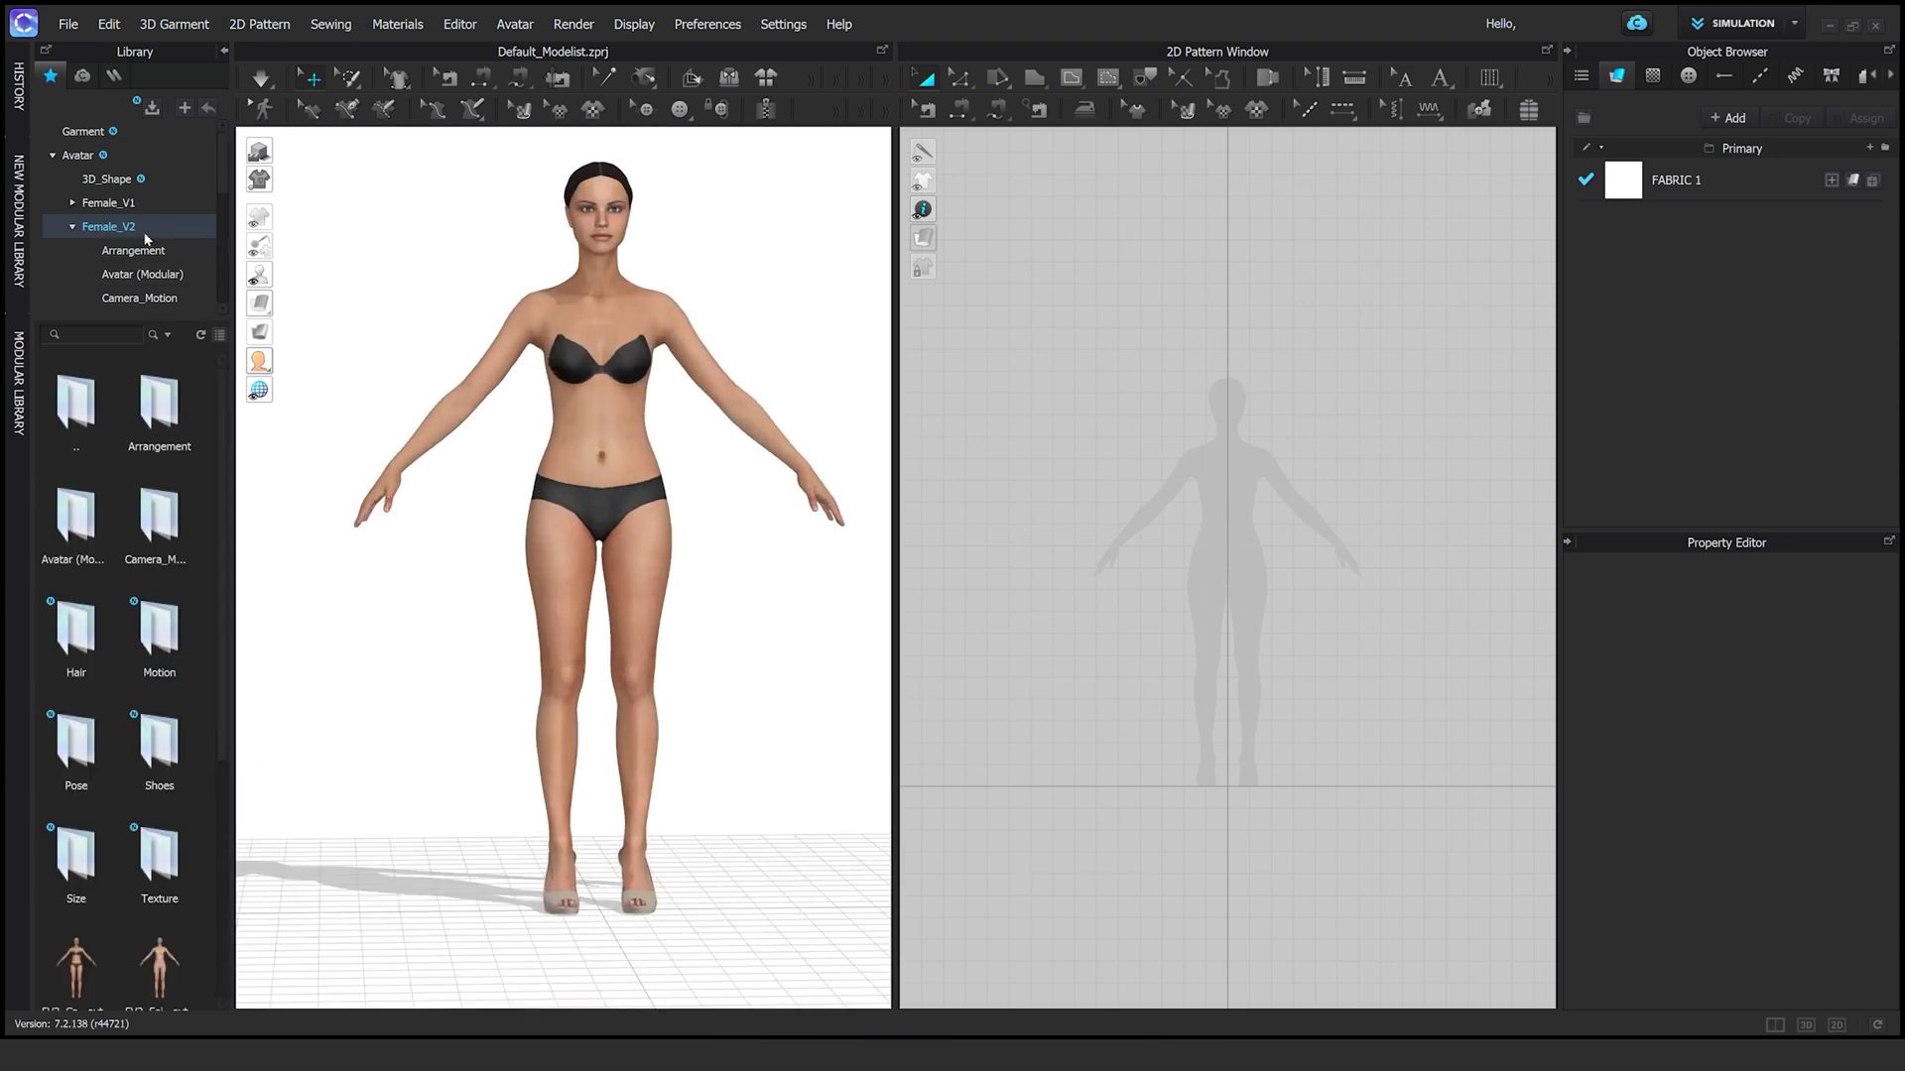
double_click(159, 873)
scroll(159, 893, down, 1)
double_click(162, 950)
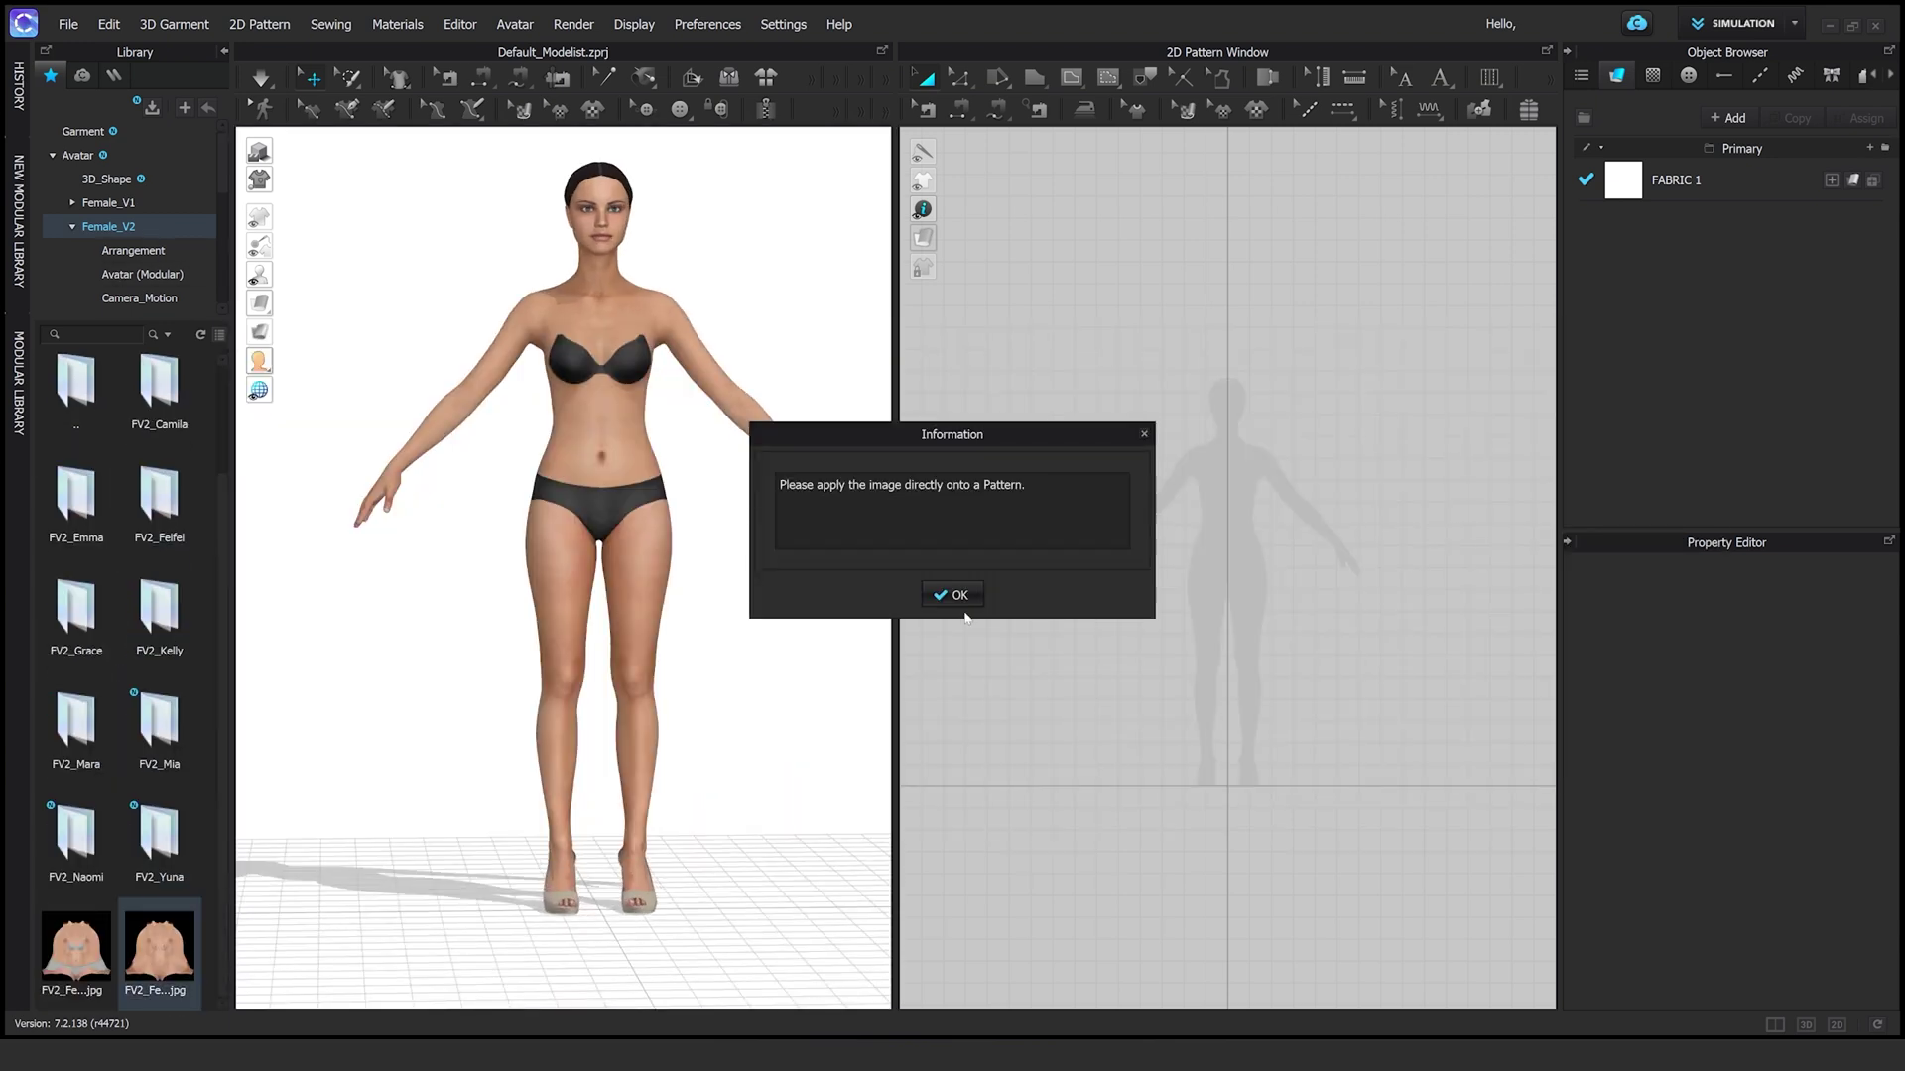
click(959, 595)
scroll(80, 446, up, 1)
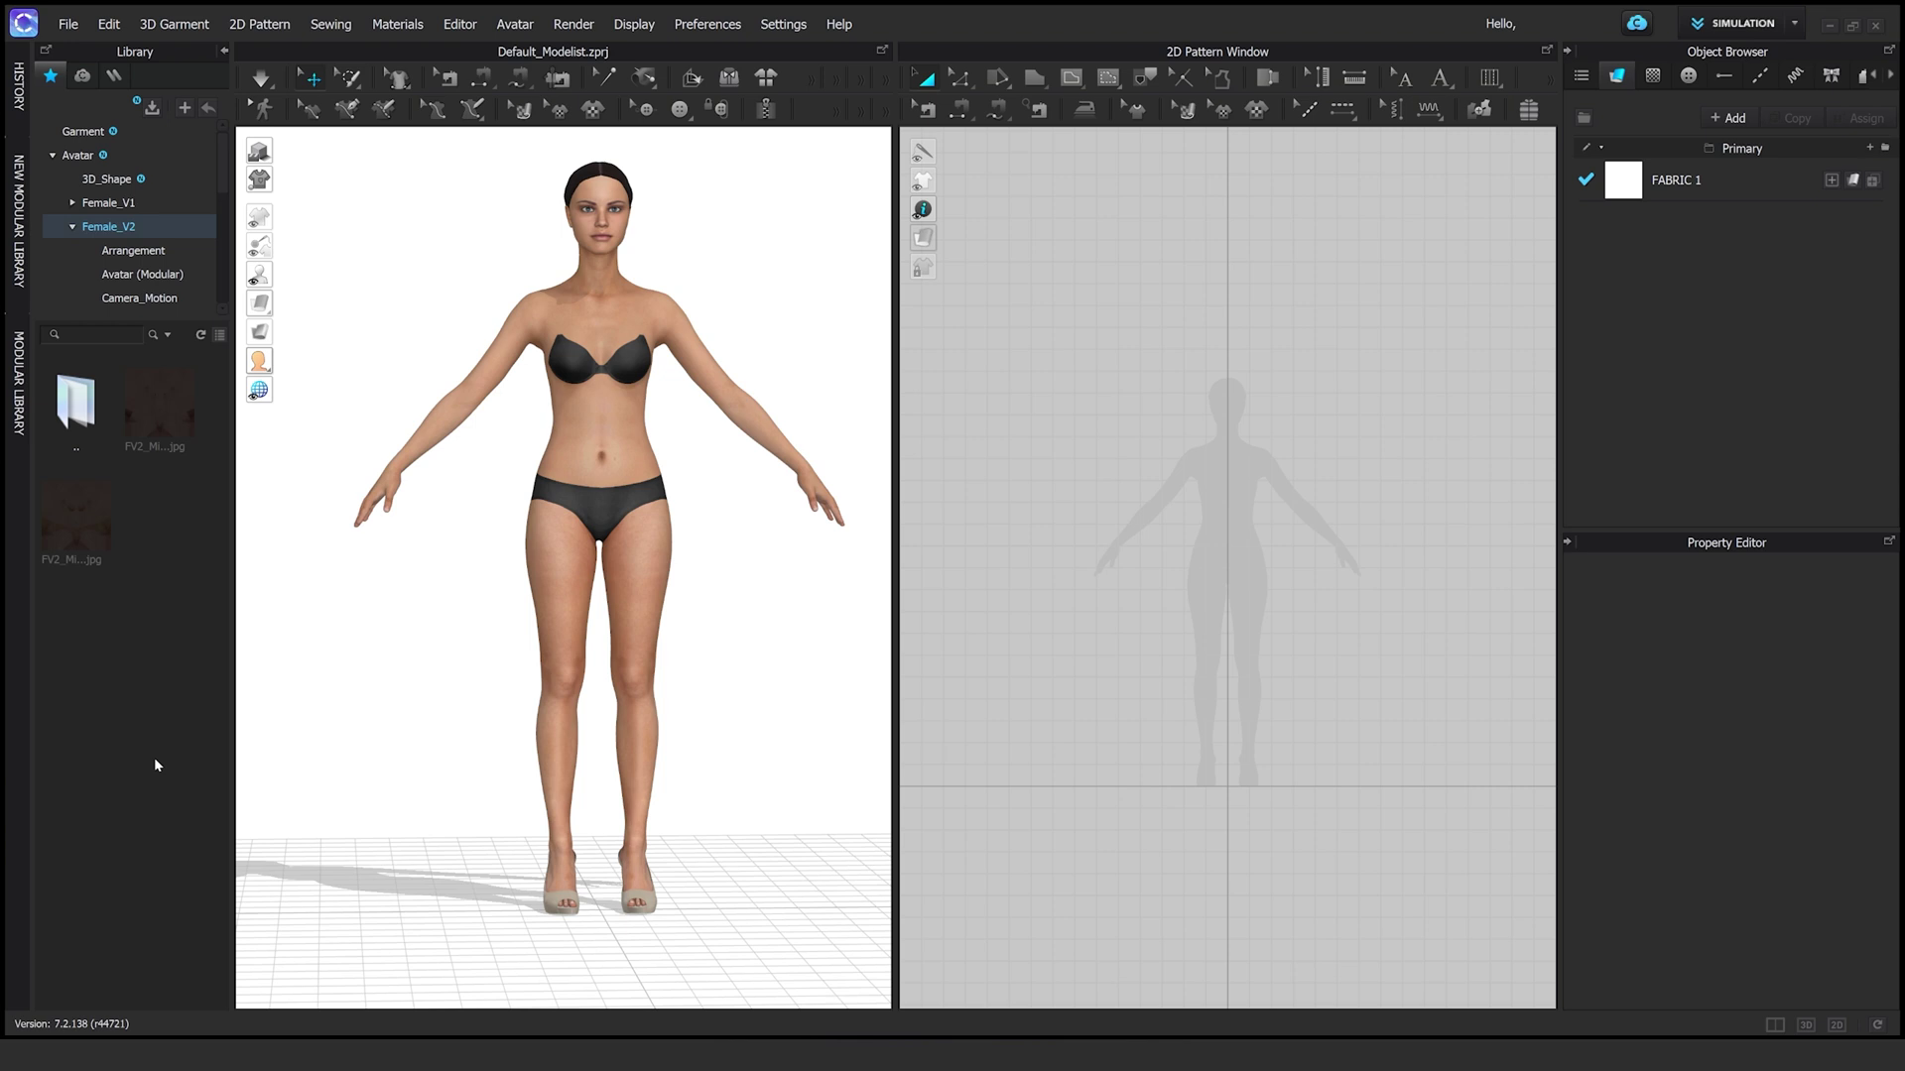
Give the avatar the short bob hairstyle from the Female_V2 Hair folder
click(94, 231)
double_click(99, 565)
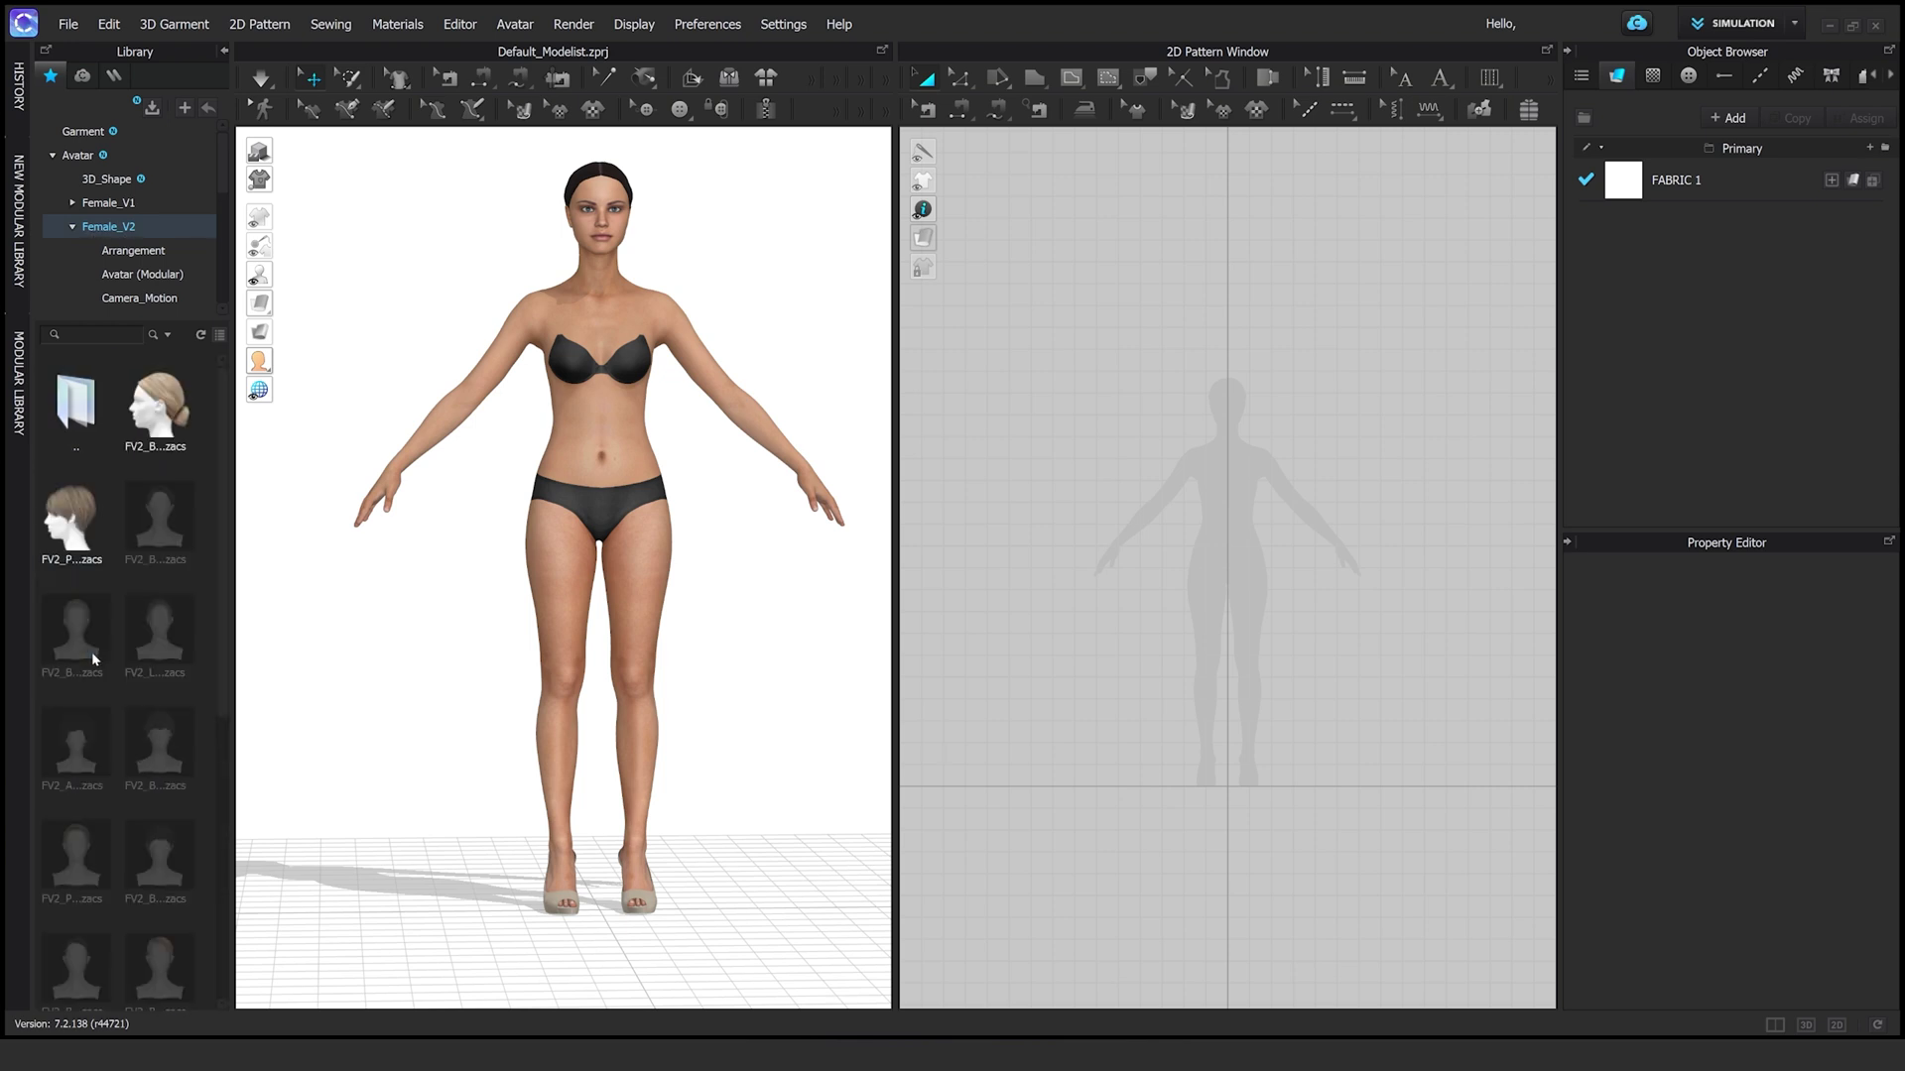
double_click(159, 524)
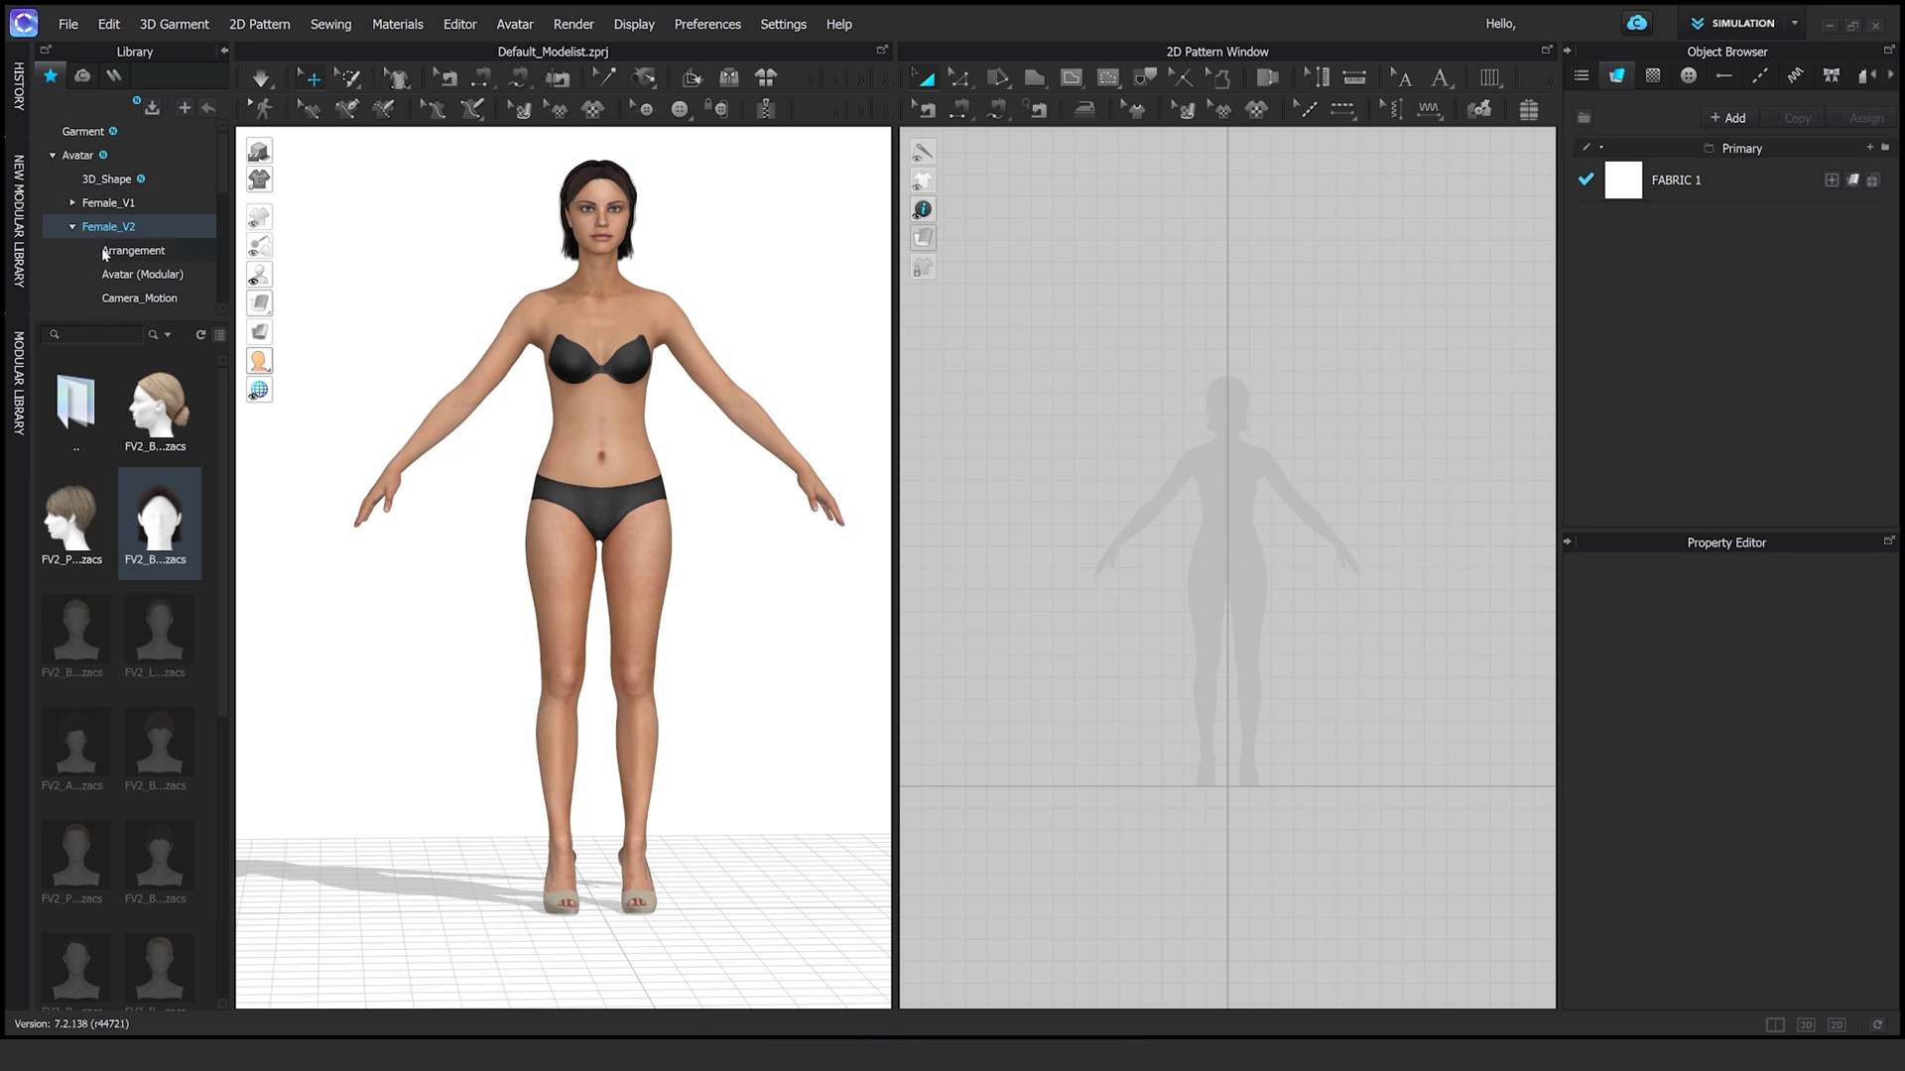
double_click(76, 407)
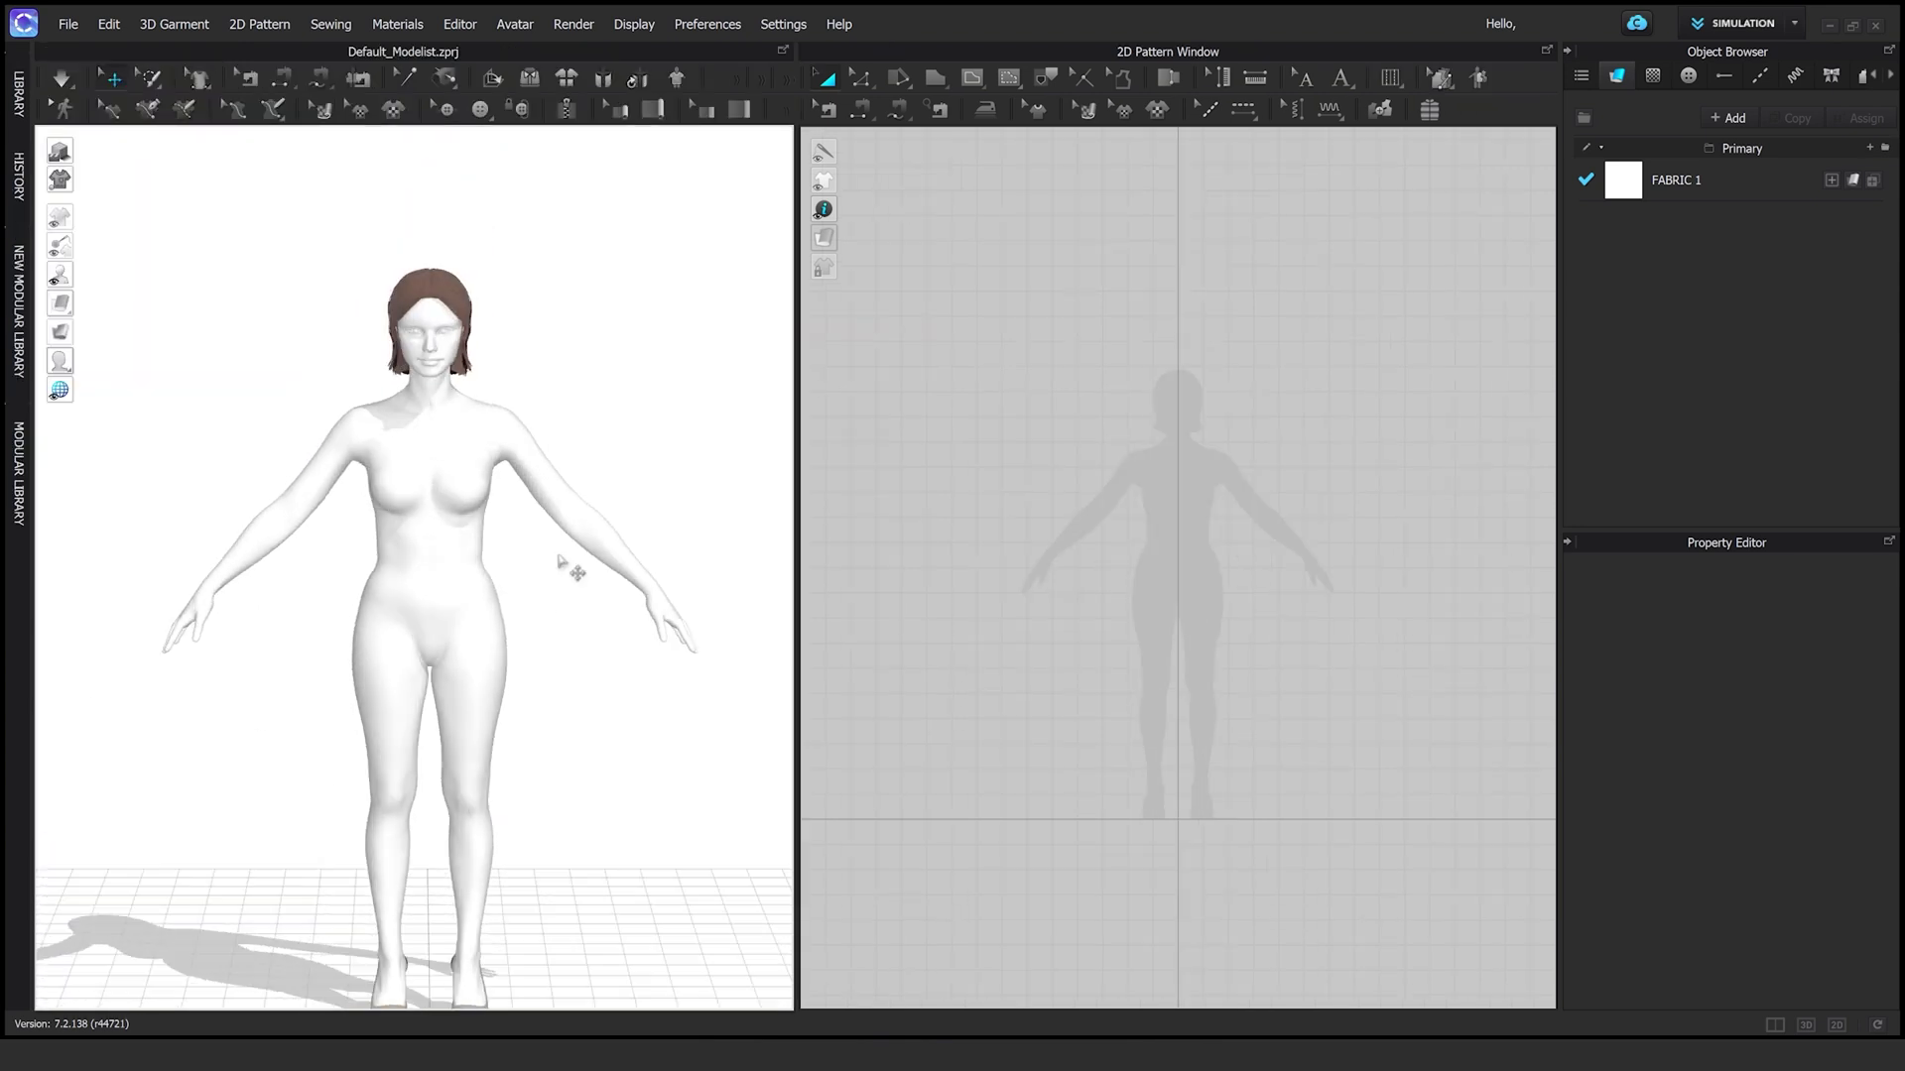
Open the Avatar Editor and set the avatar's waist circumference to 24 in and the high hip to 29 in
click(515, 24)
click(754, 119)
click(515, 23)
click(546, 156)
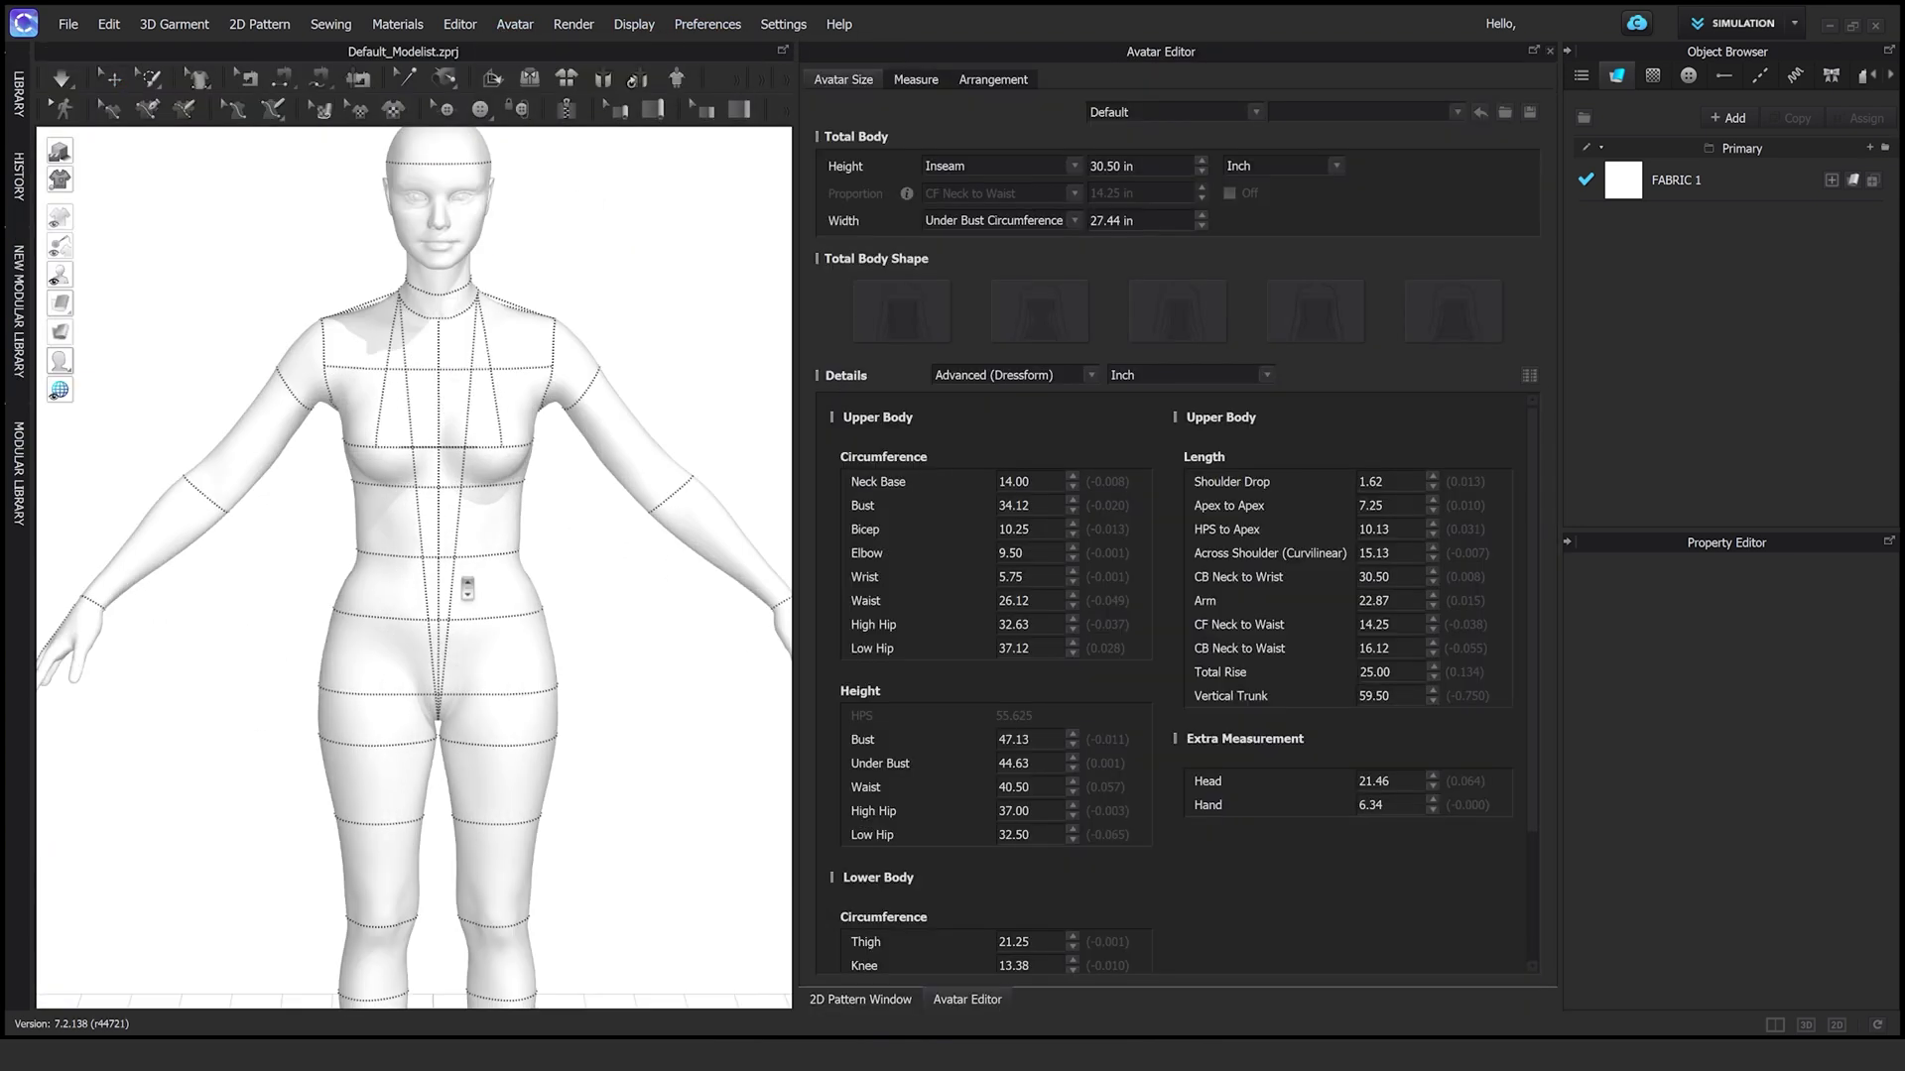
click(1012, 601)
text(22)
click(959, 627)
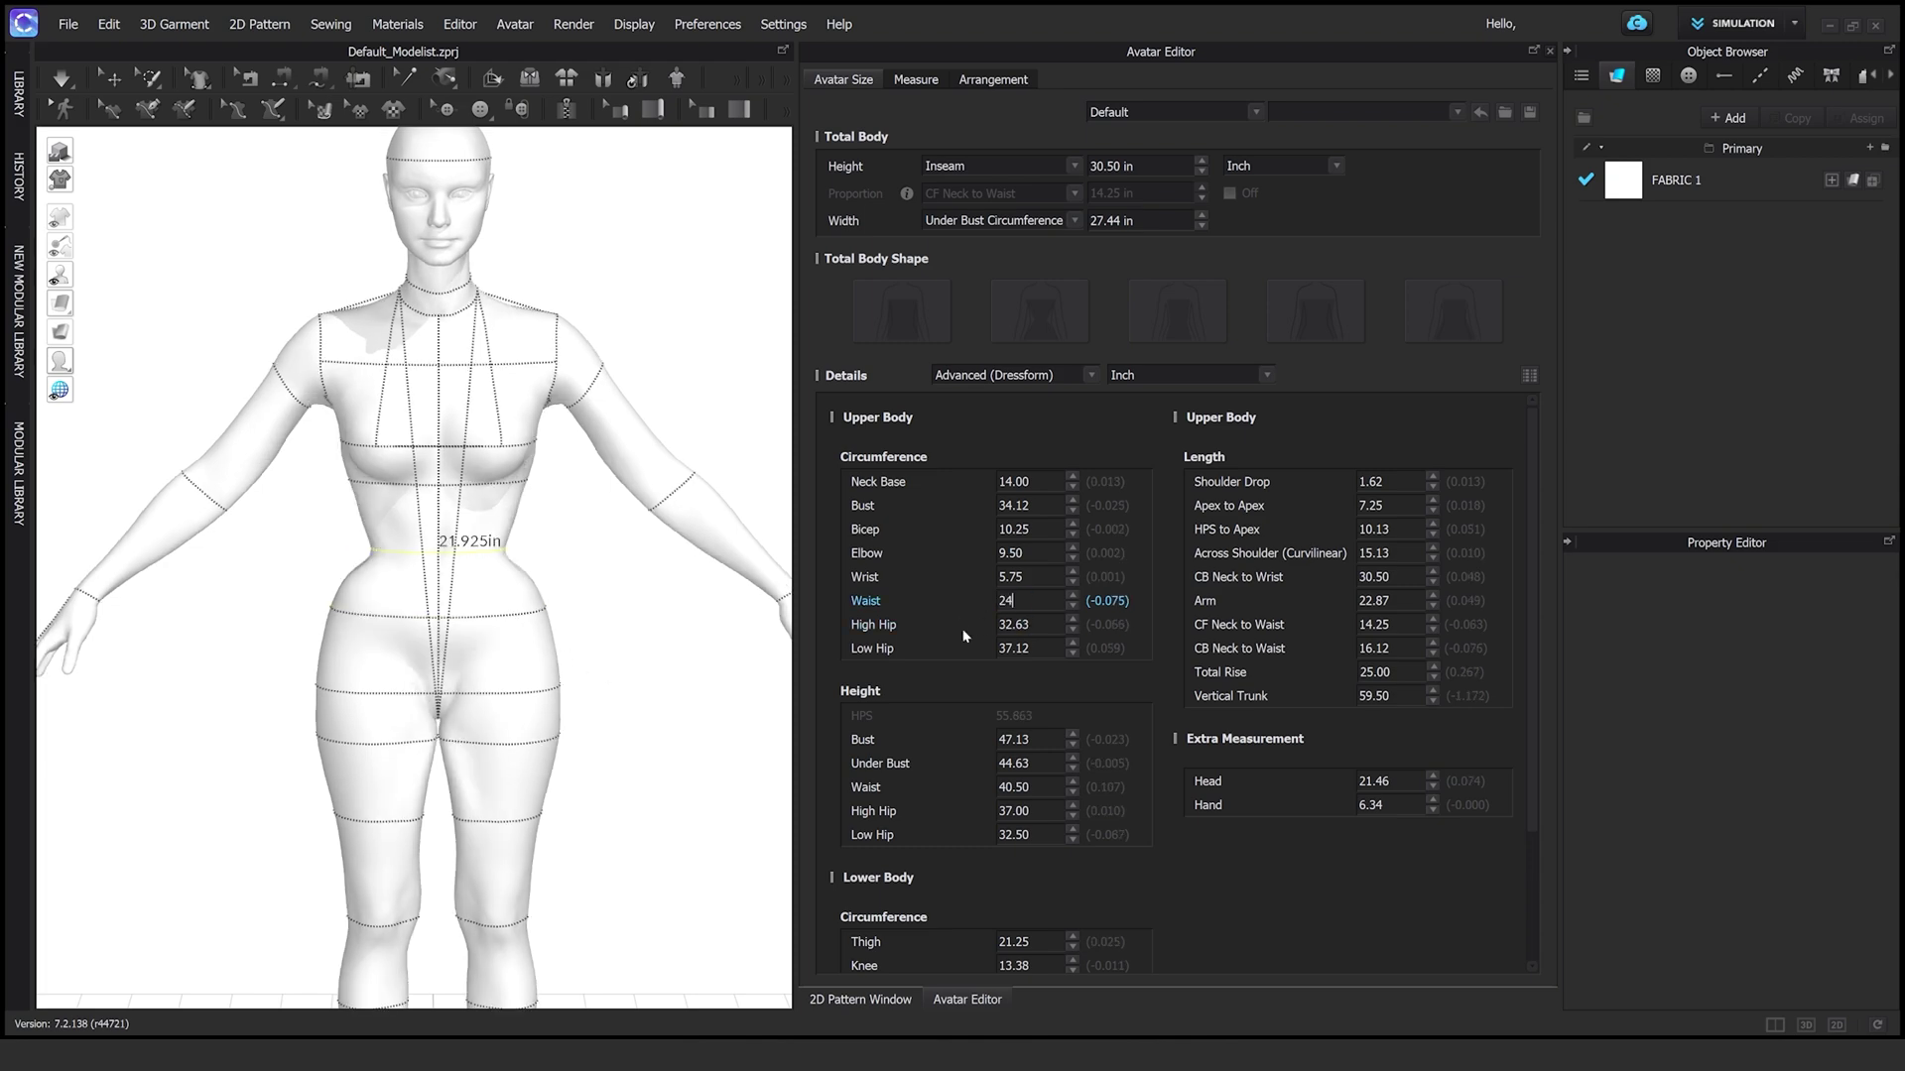
click(963, 632)
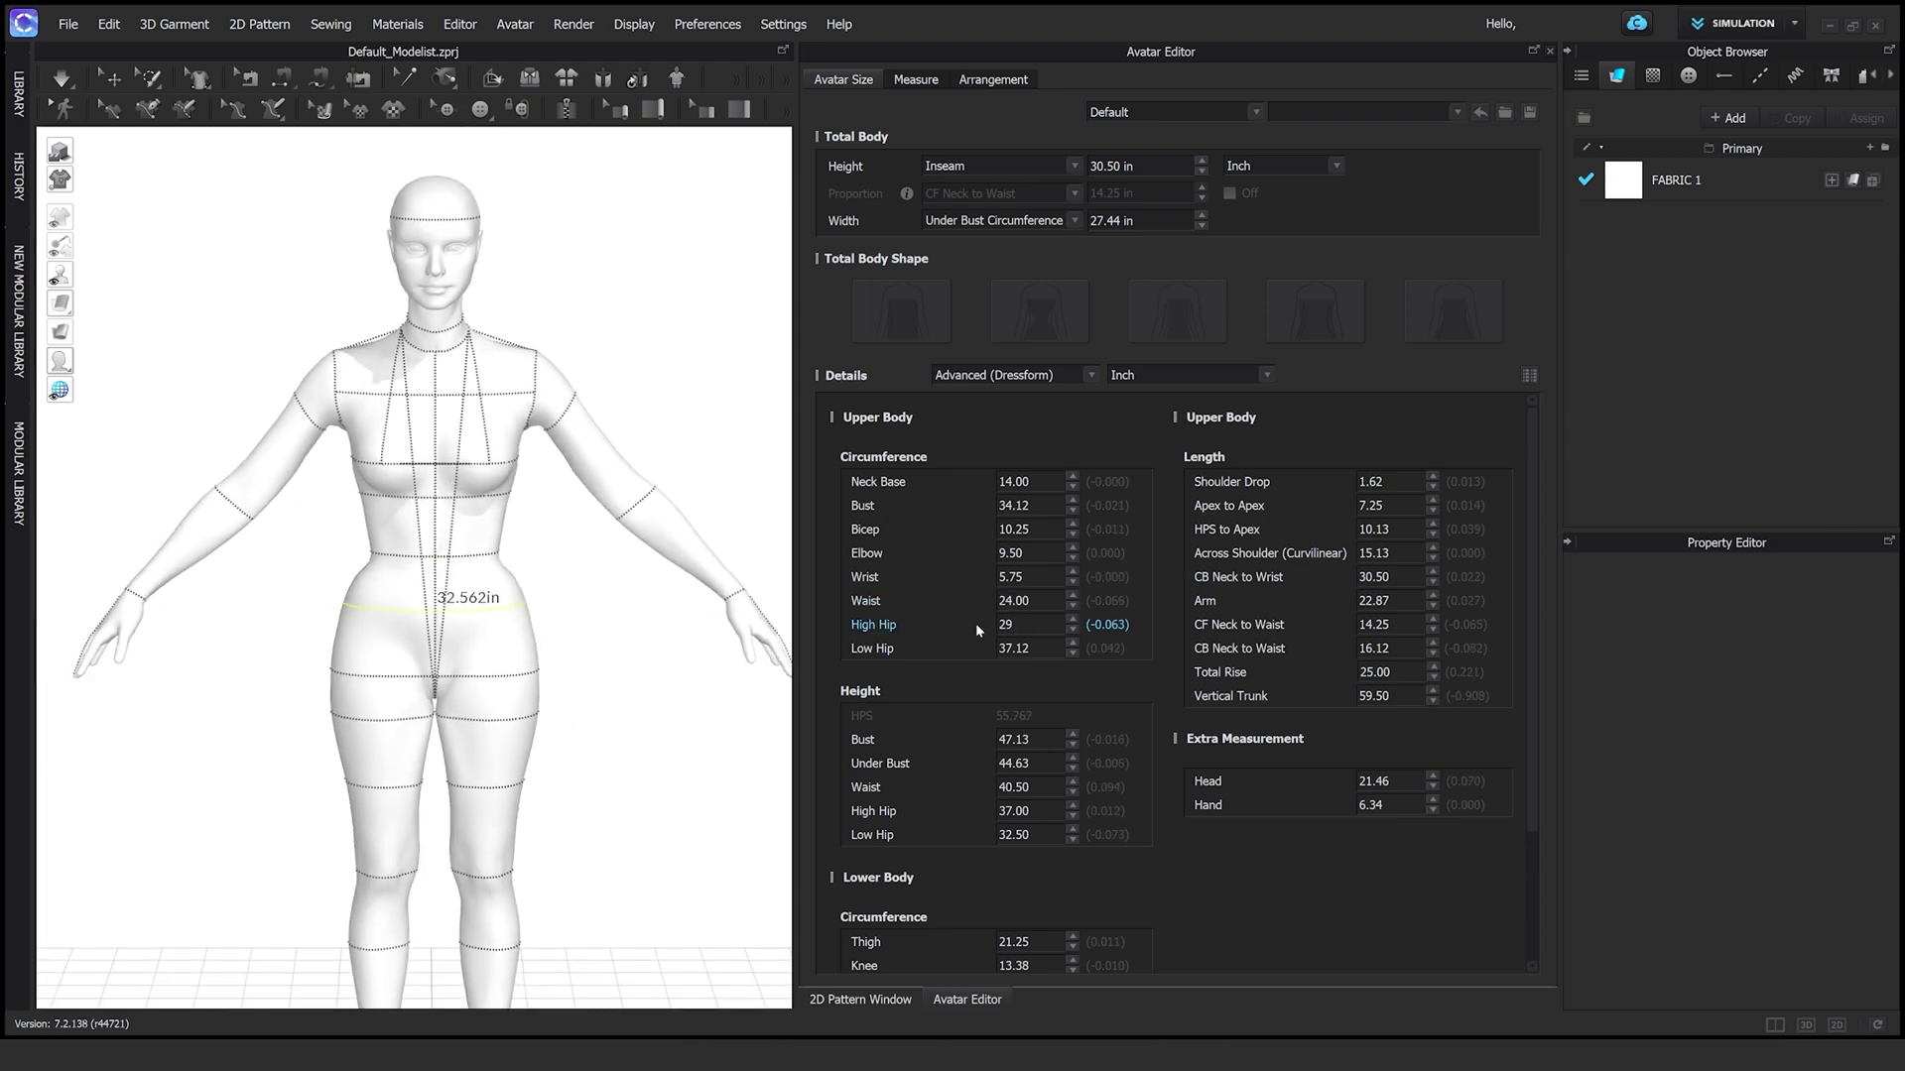
Set the avatar's HPS to Apex length to 10.90 in
right_drag(595, 645, 474, 516)
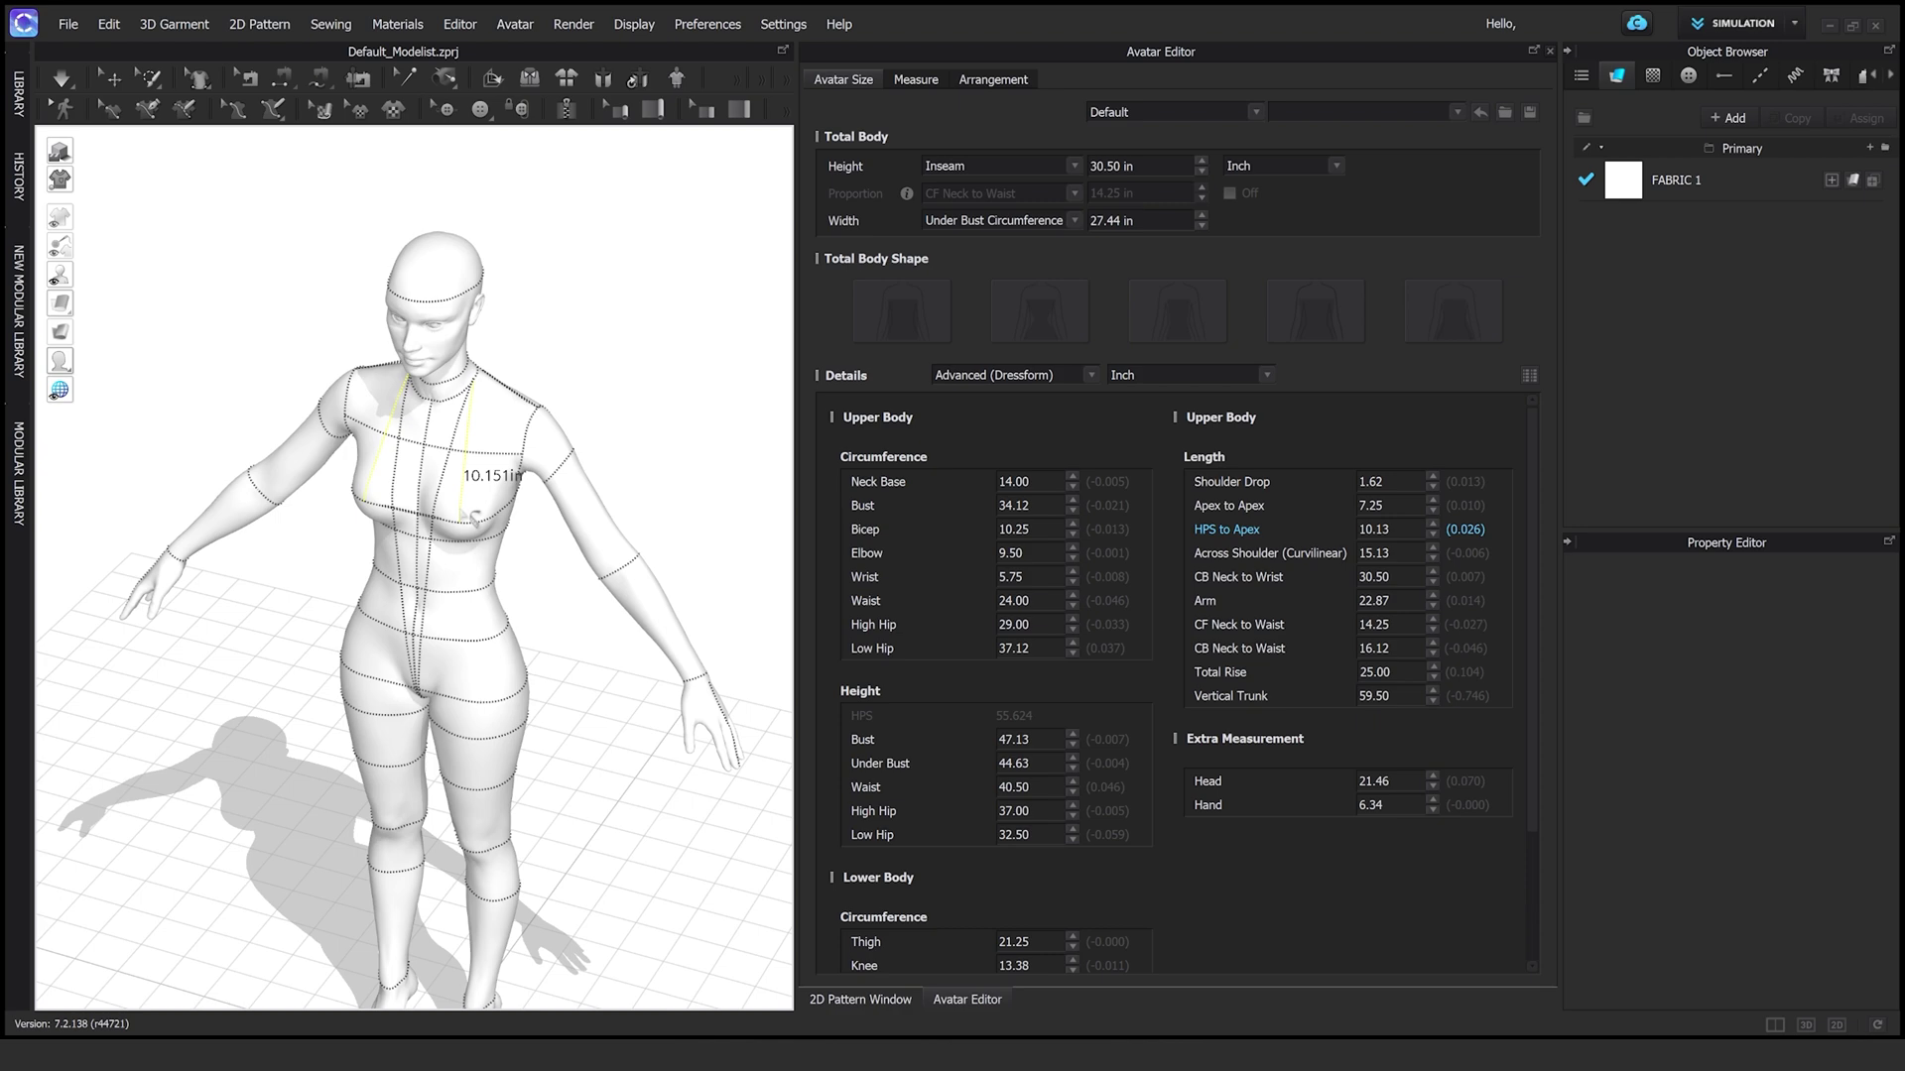
text(10.77)
key(Return)
key(Return)
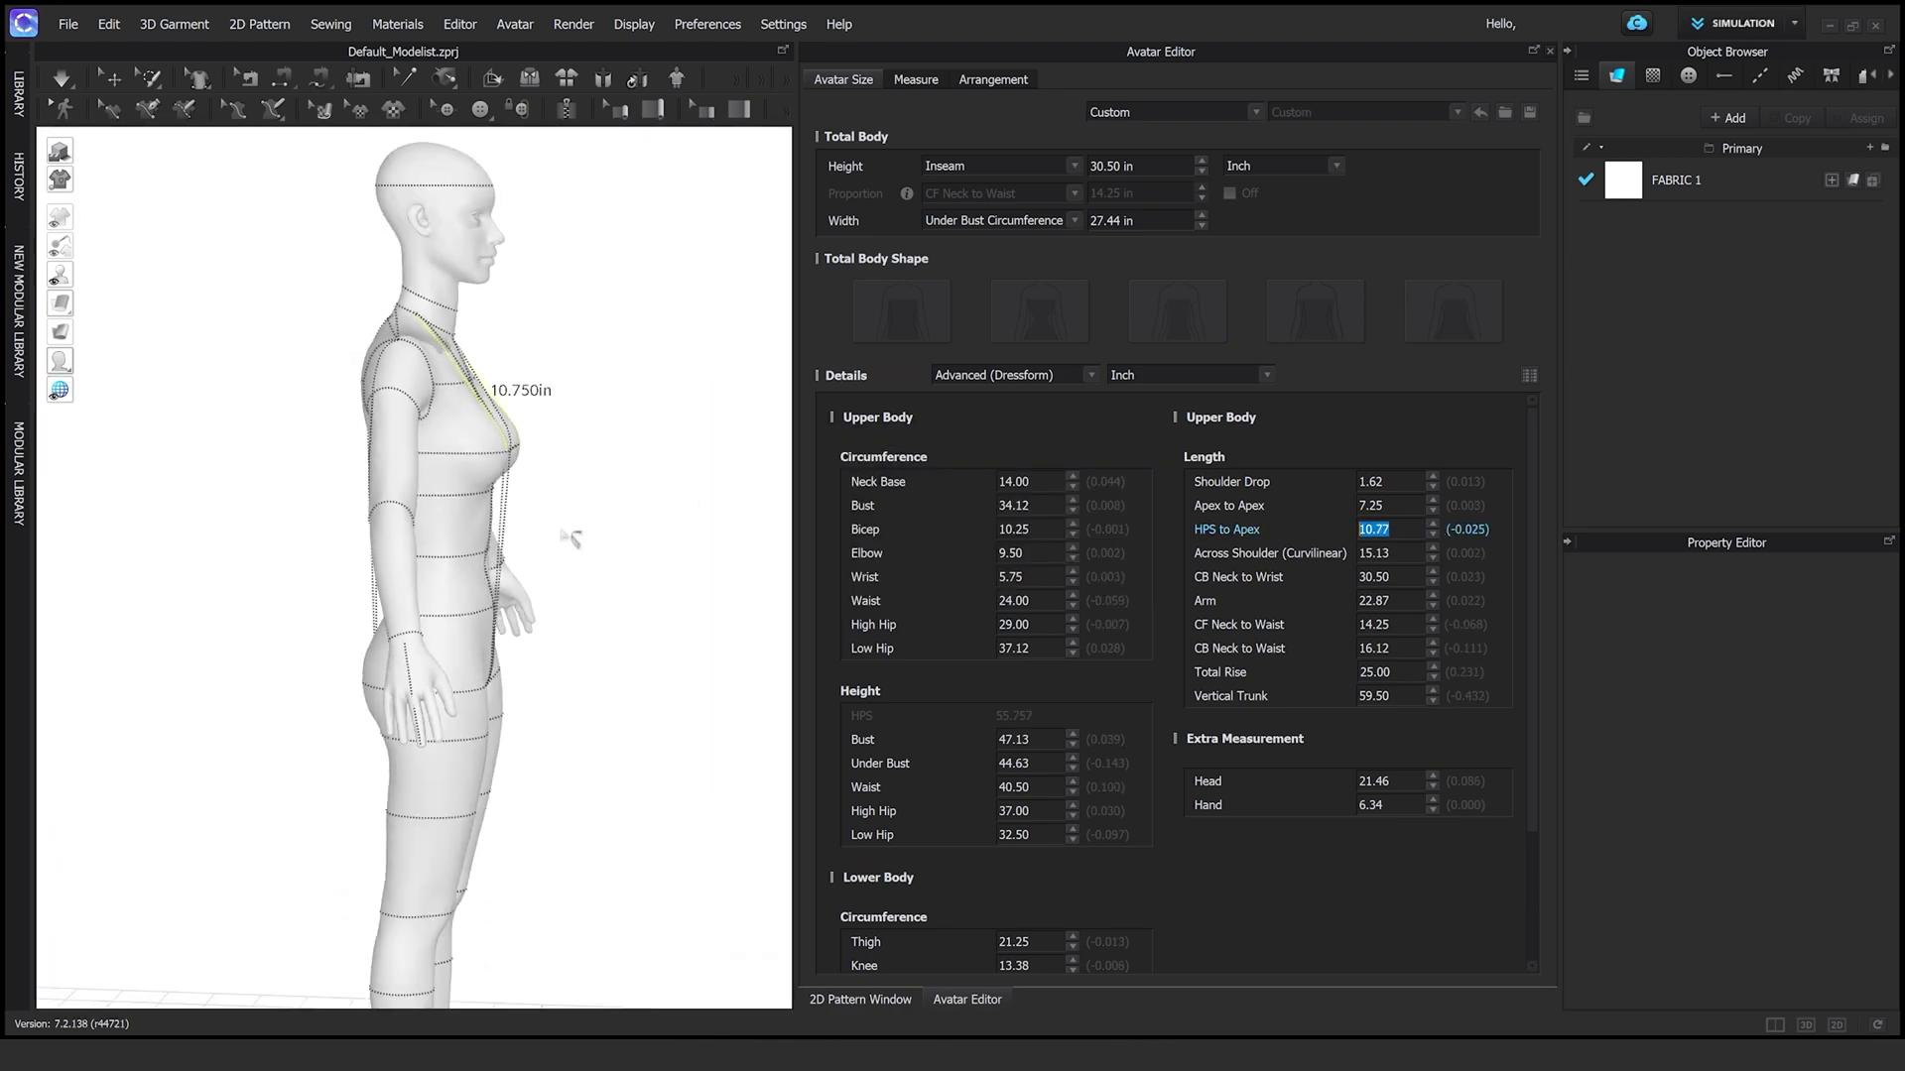
click(1432, 525)
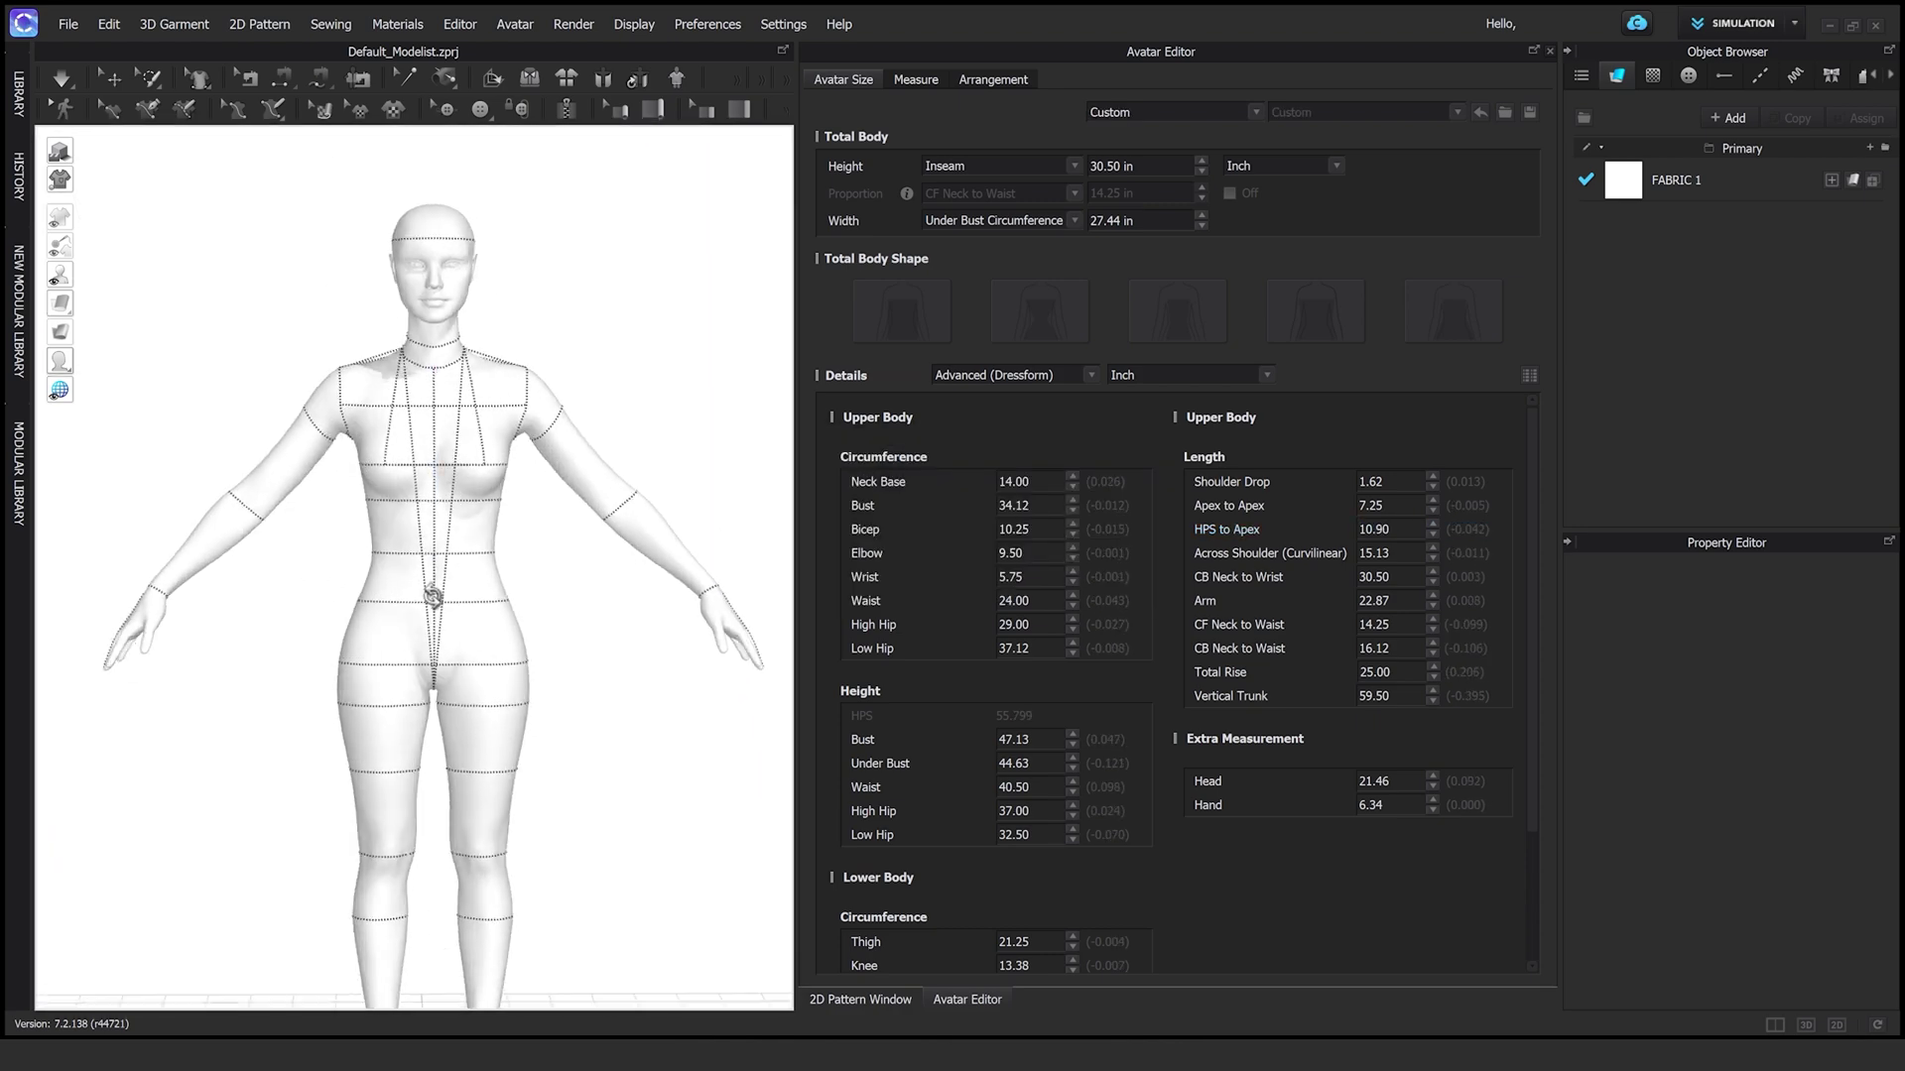
Set the avatar's low hip circumference to 37 in, the thigh to 22 in and the knee to 14.90 in
click(1012, 648)
text(38)
key(Return)
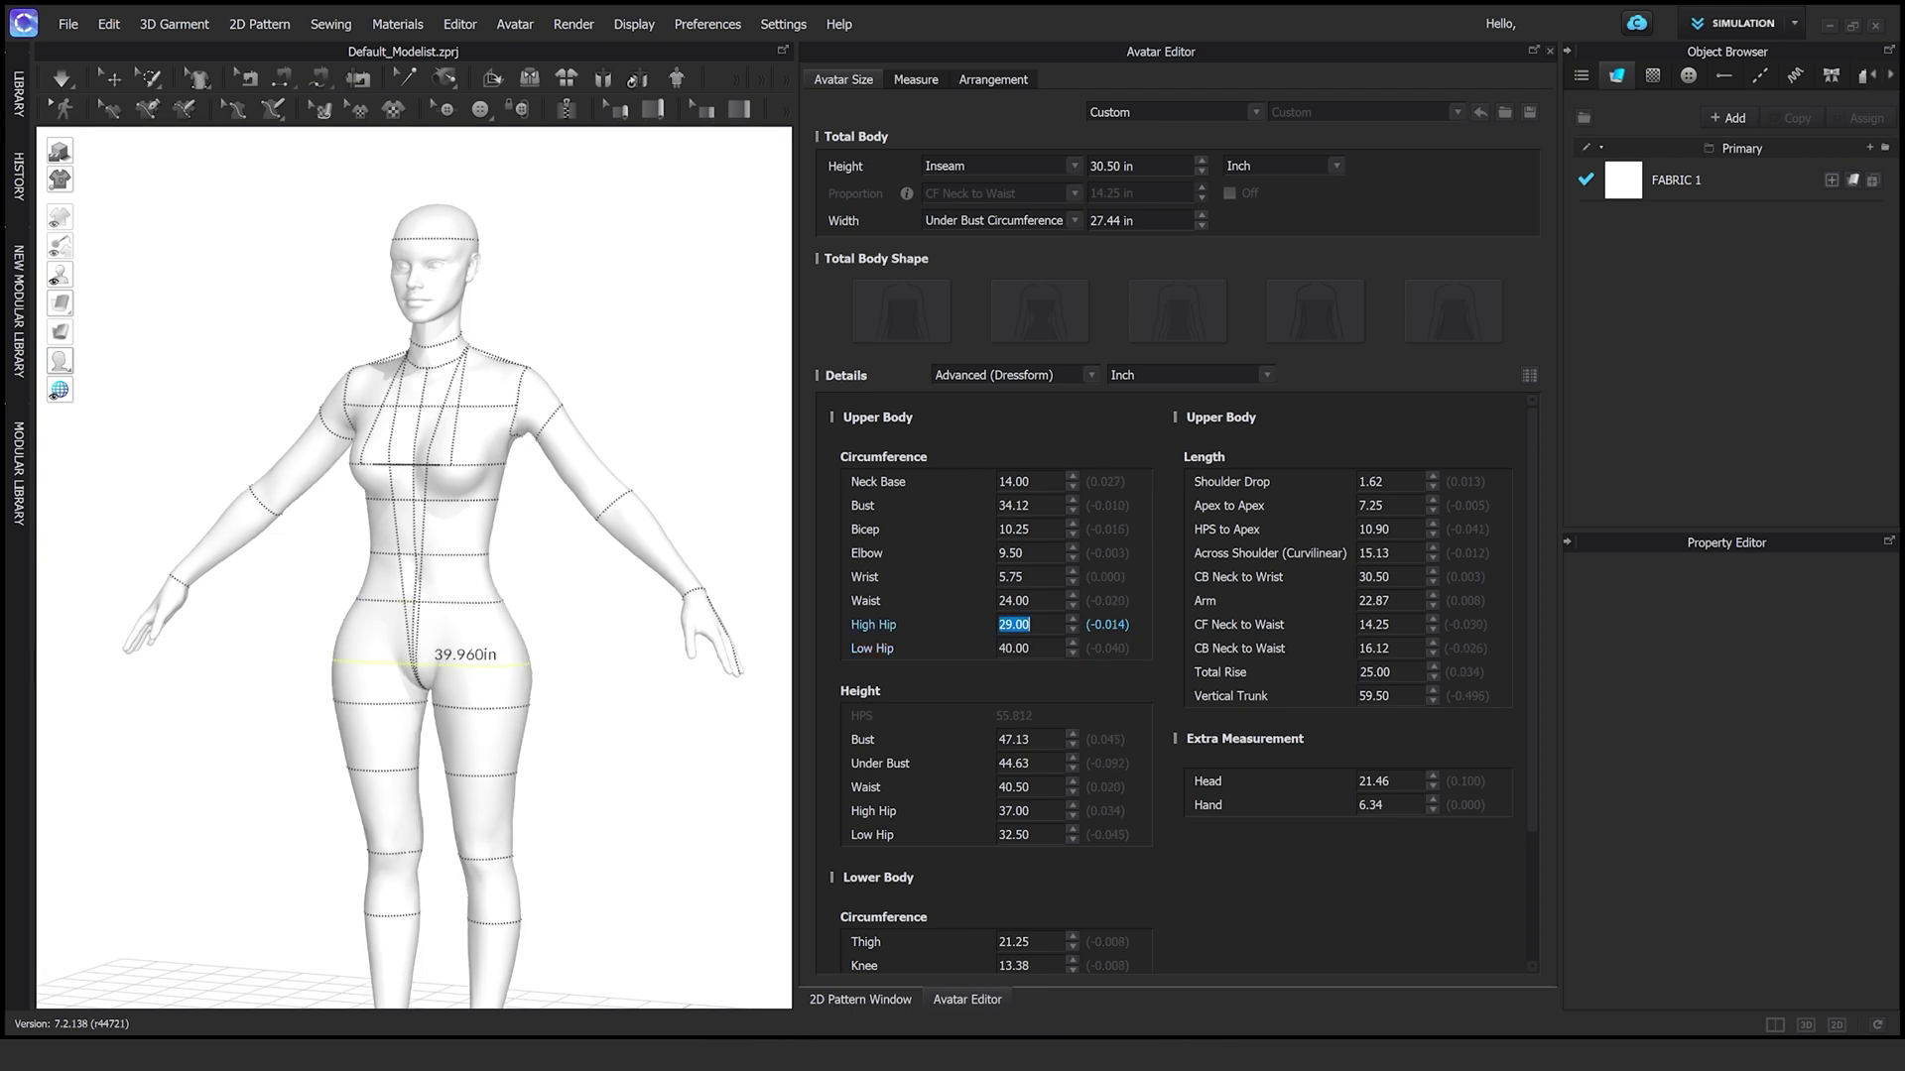
click(1012, 941)
scroll(1105, 784, down, 3)
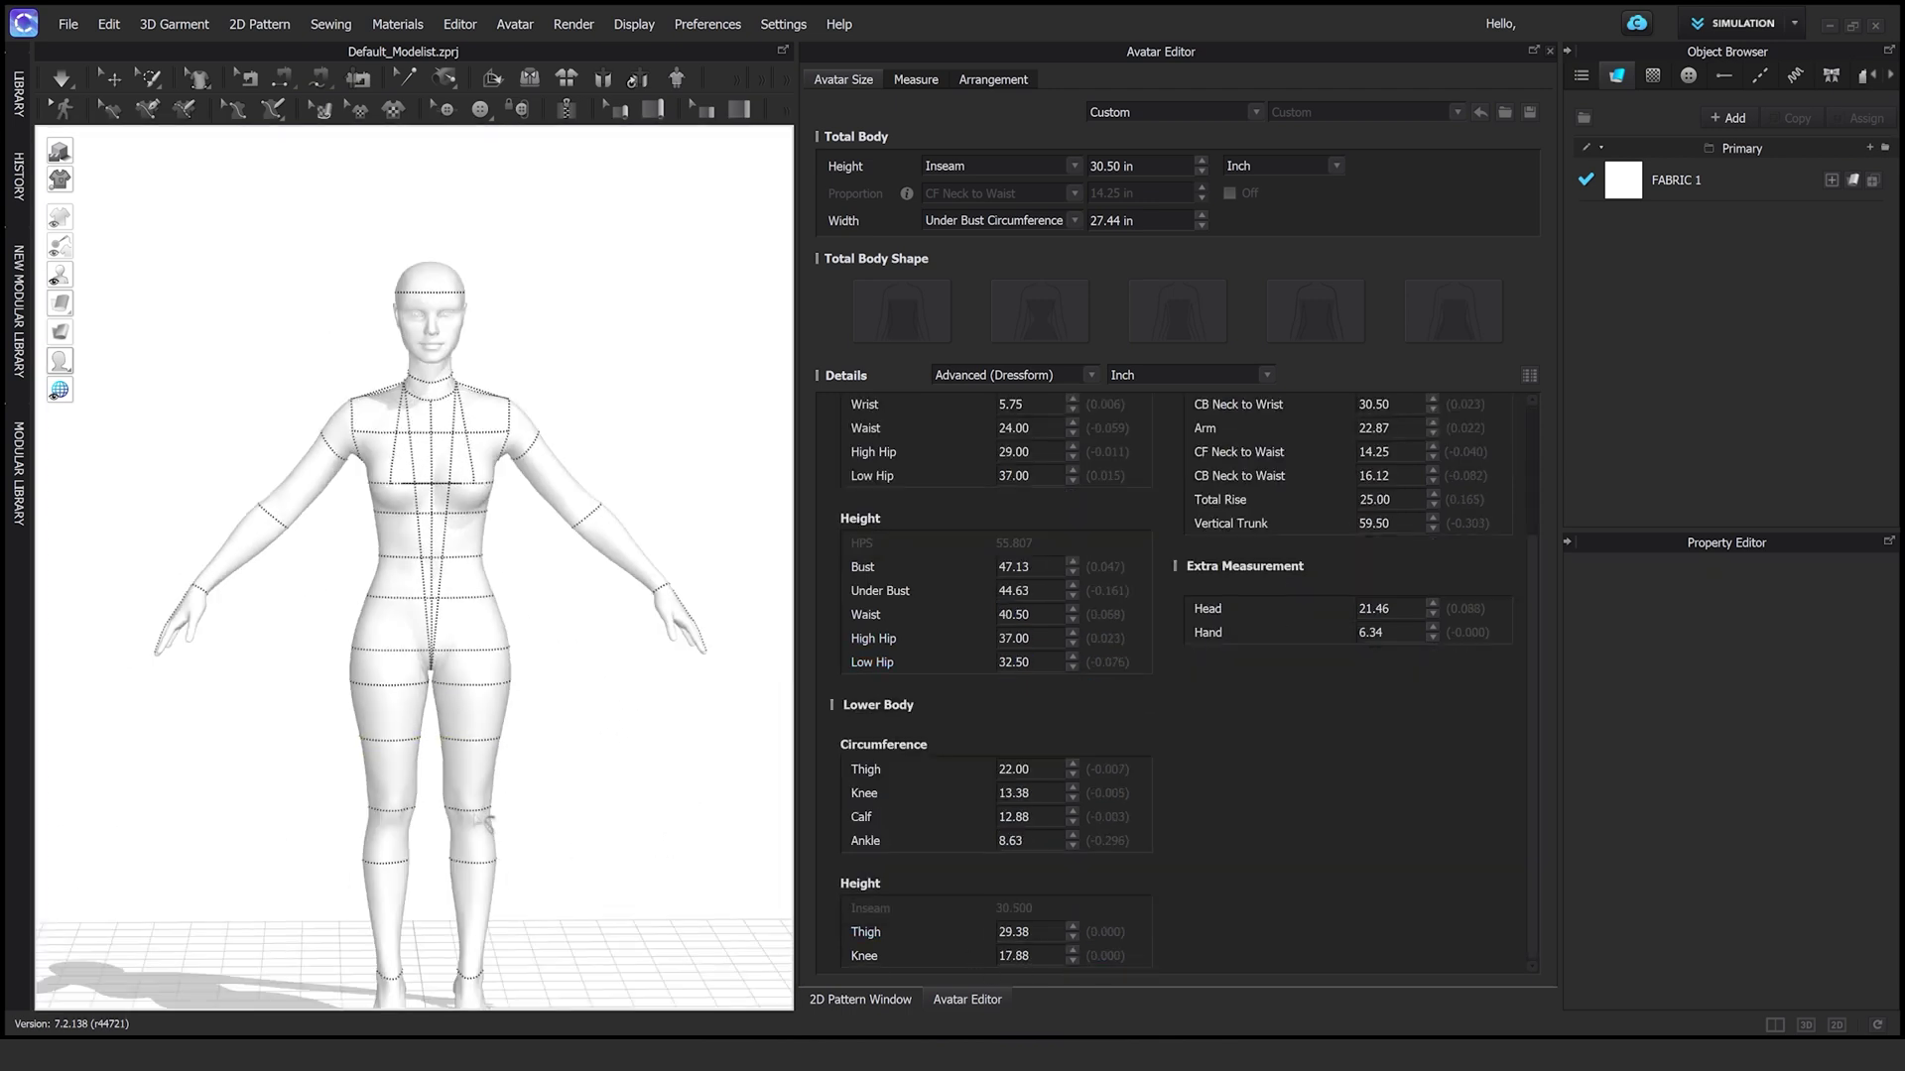
text(14.9)
key(Return)
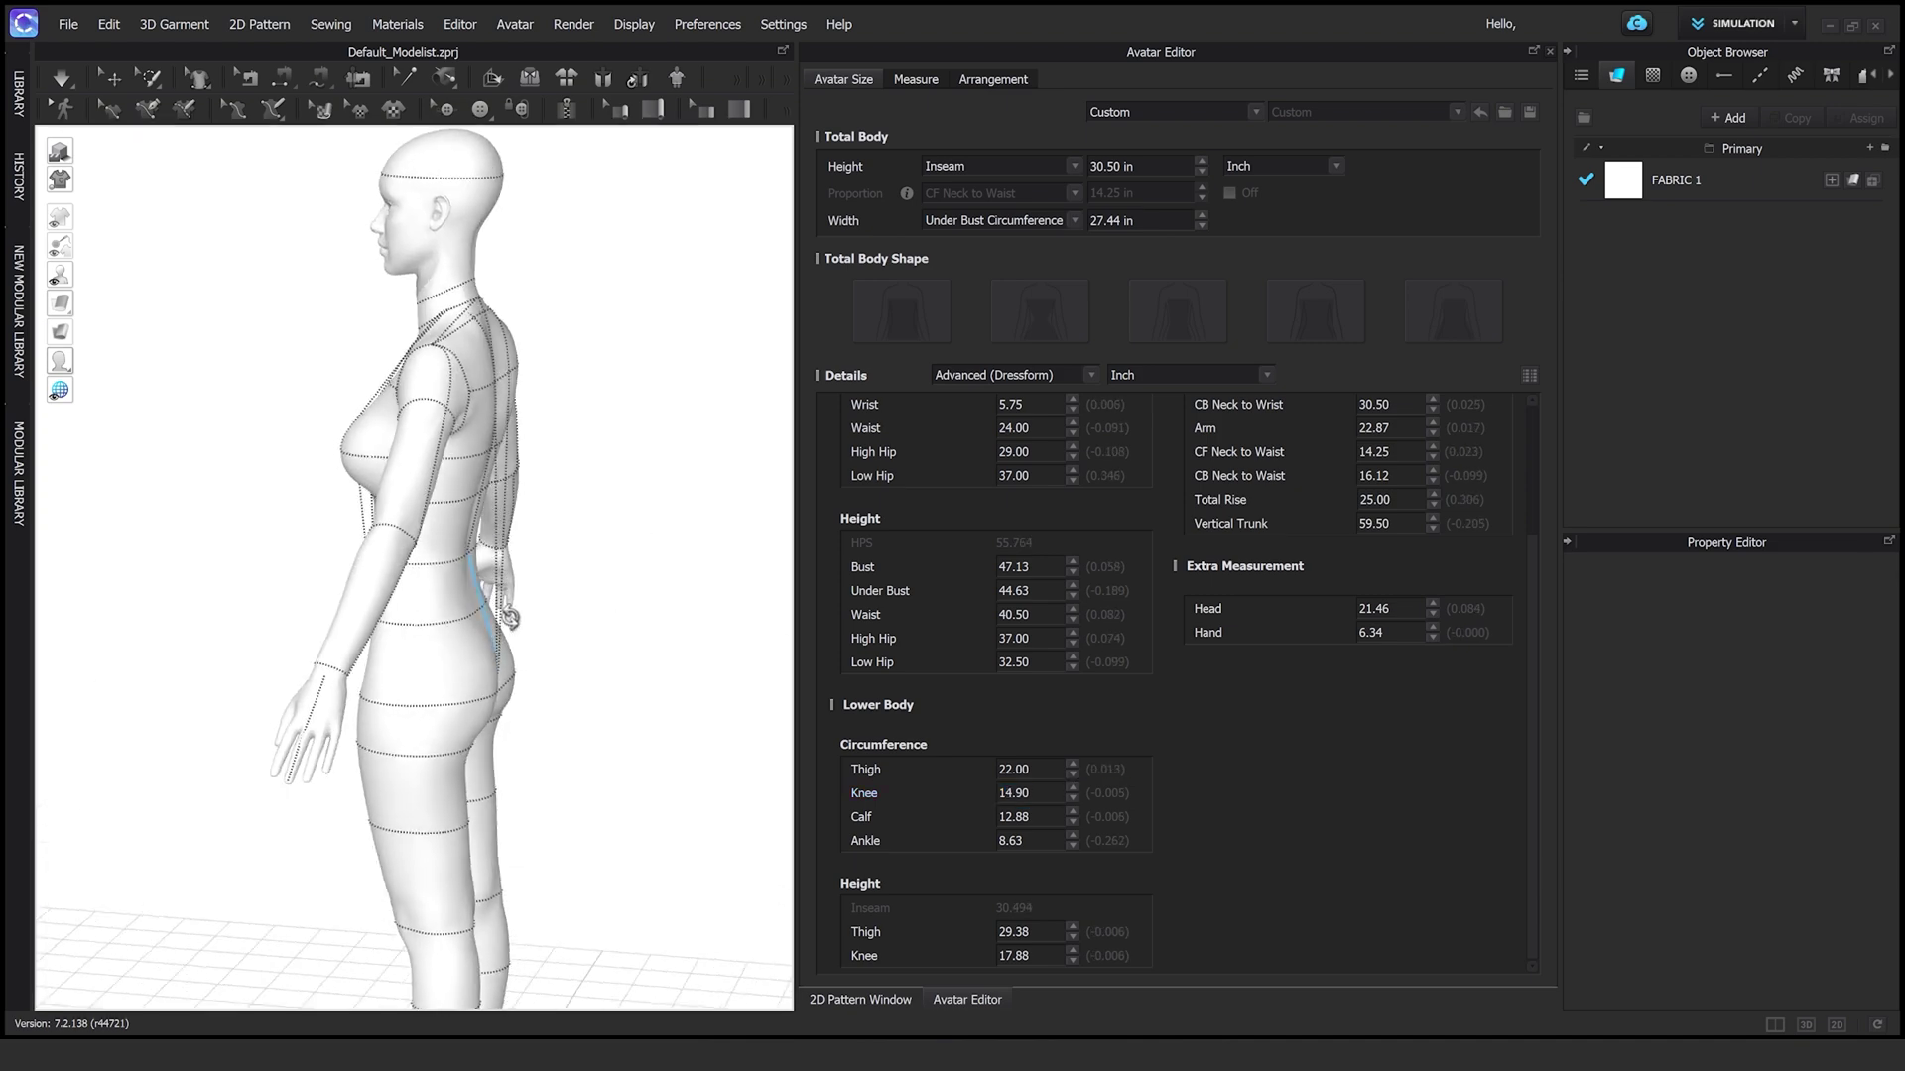
Set the avatar's total rise to 26.68 in
double_click(1374, 671)
text(26.16)
key(Return)
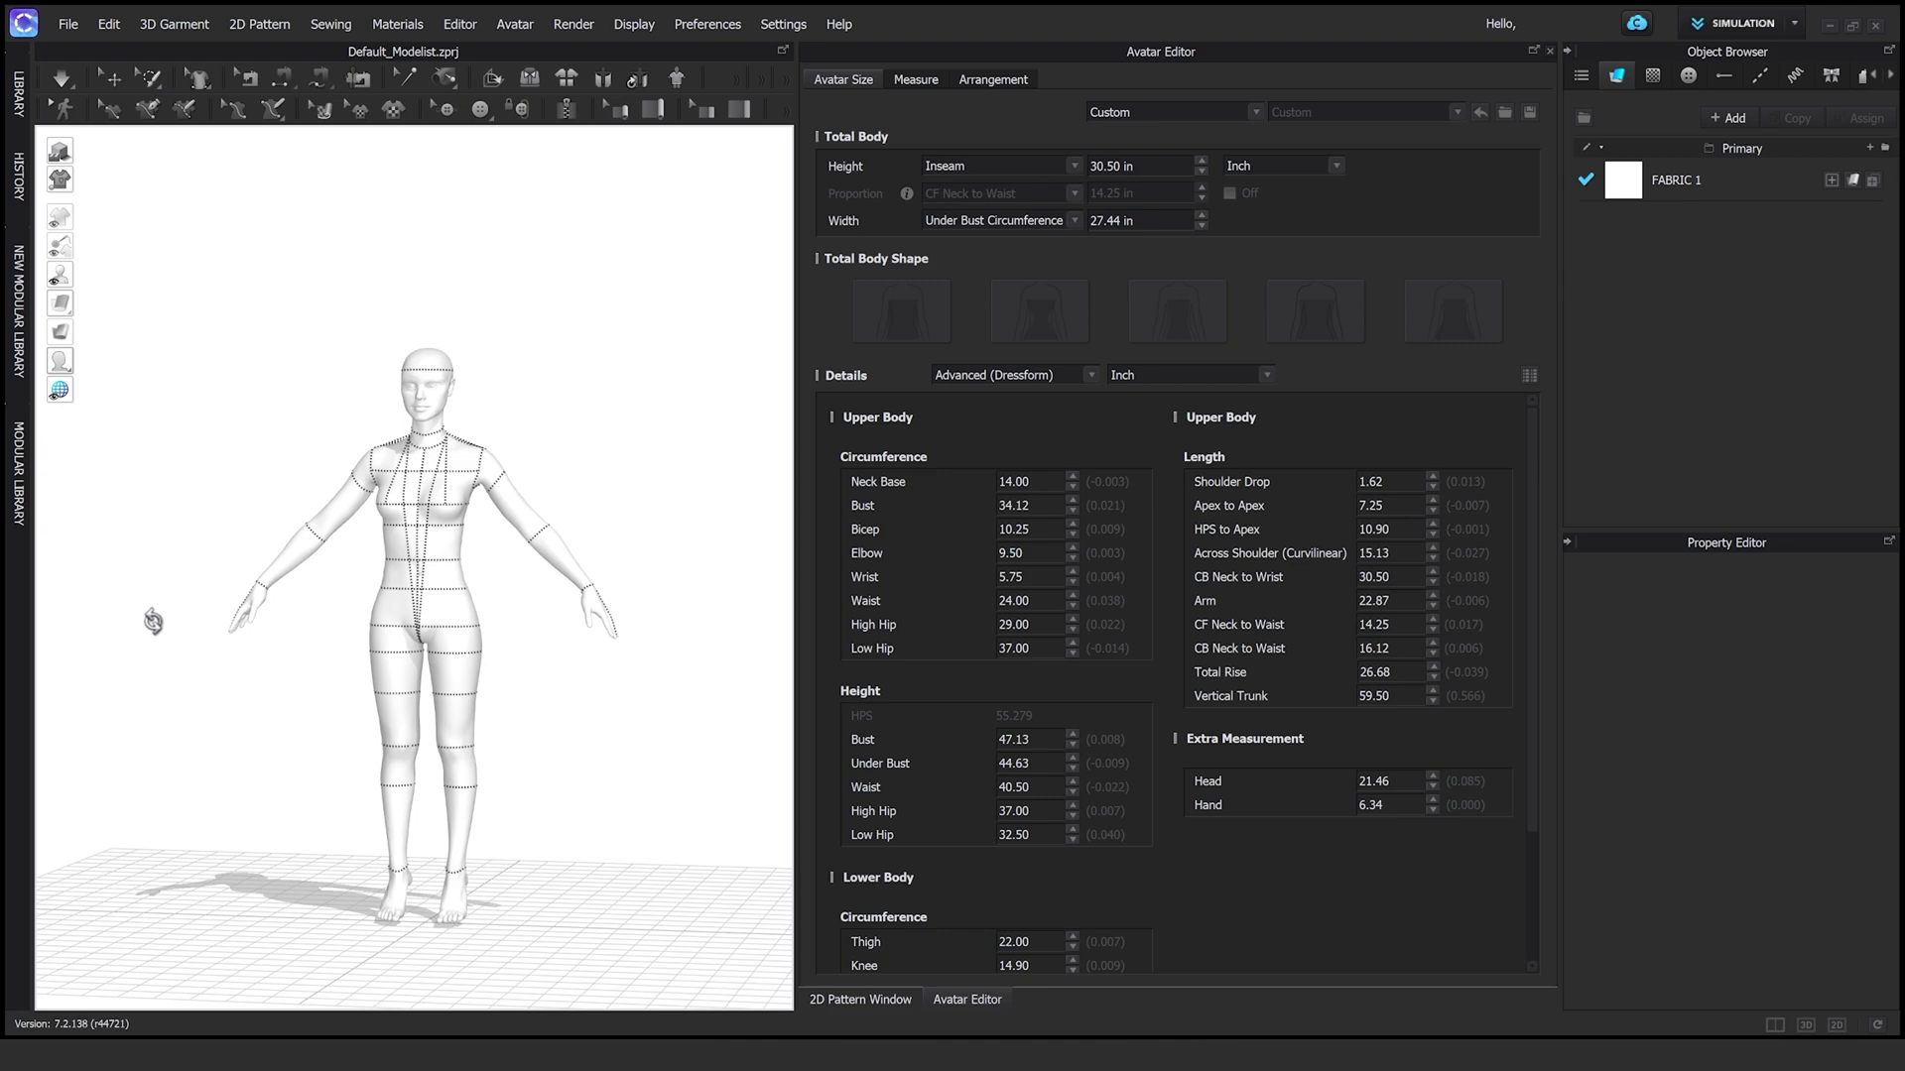
Reduce the avatar's waist circumference to 20 in
right_drag(153, 621, 518, 593)
scroll(518, 592, up, 3)
click(1073, 607)
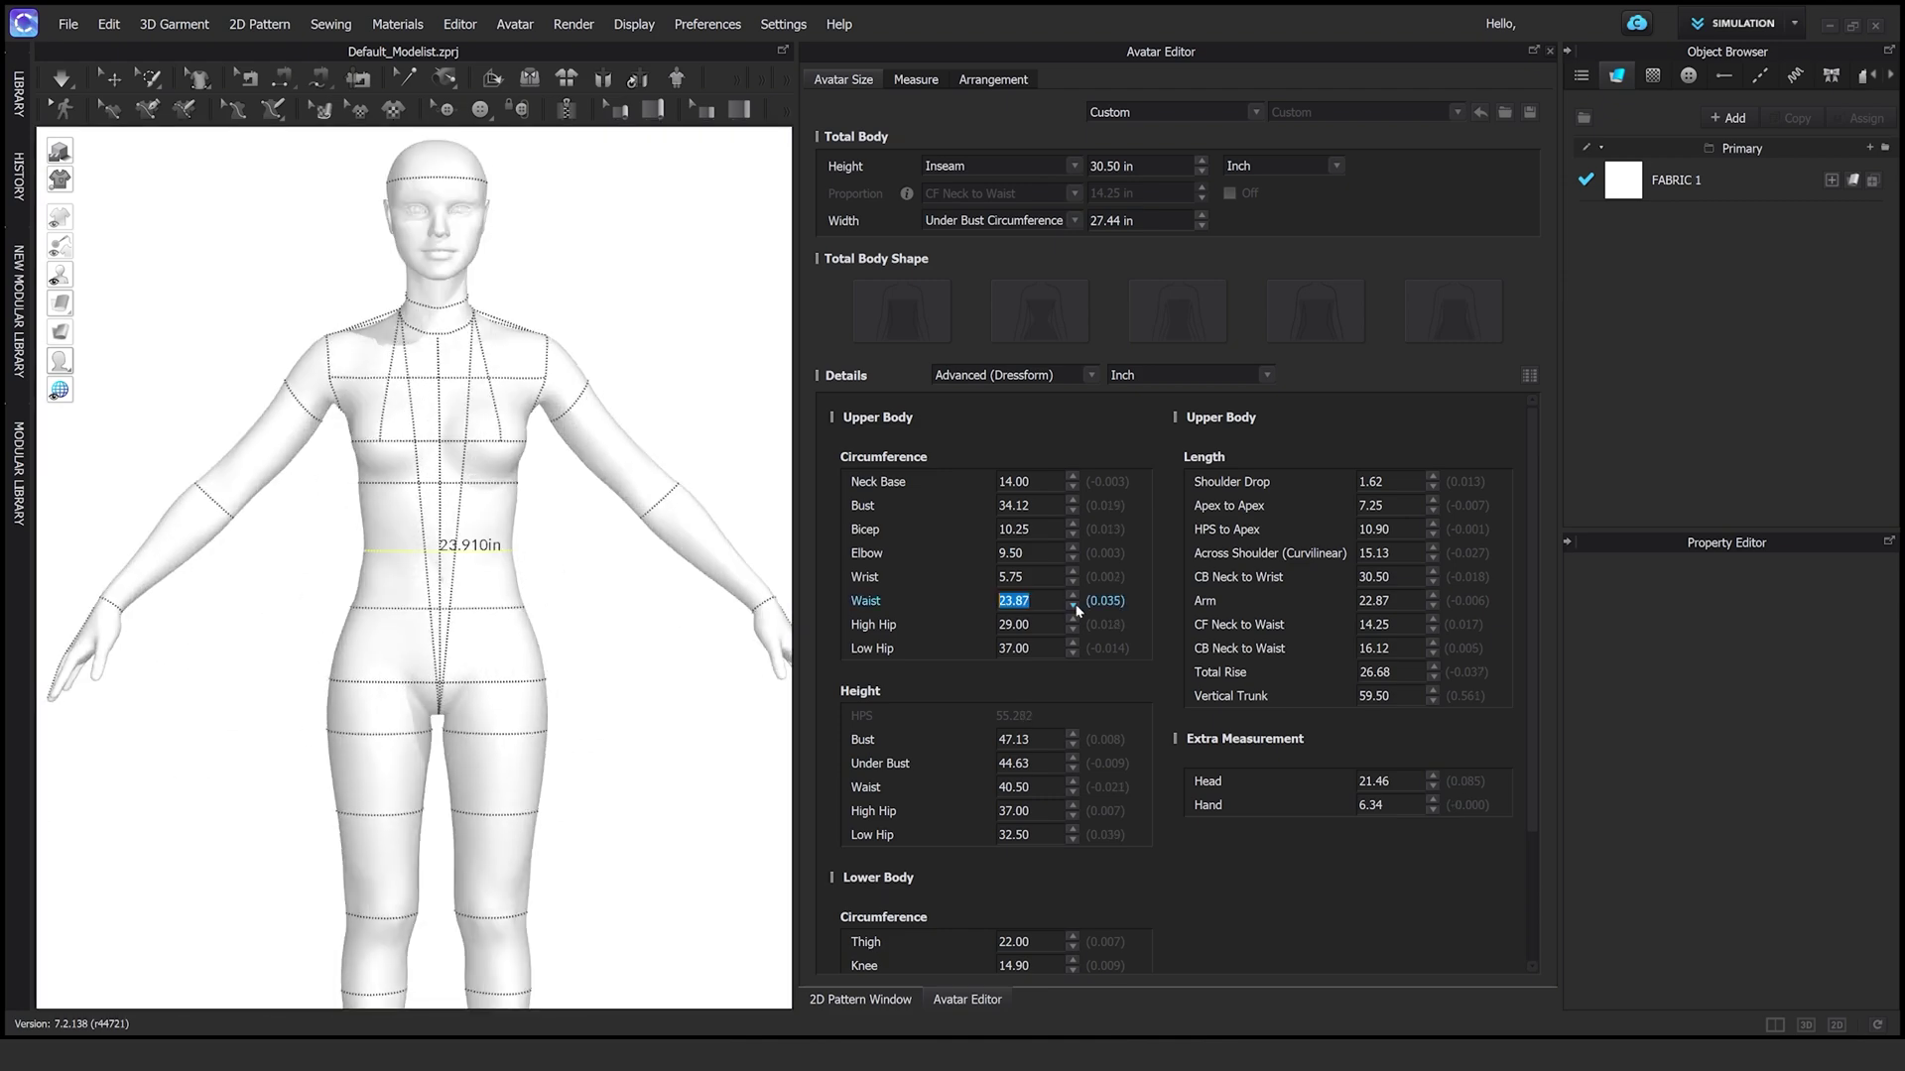
text(21)
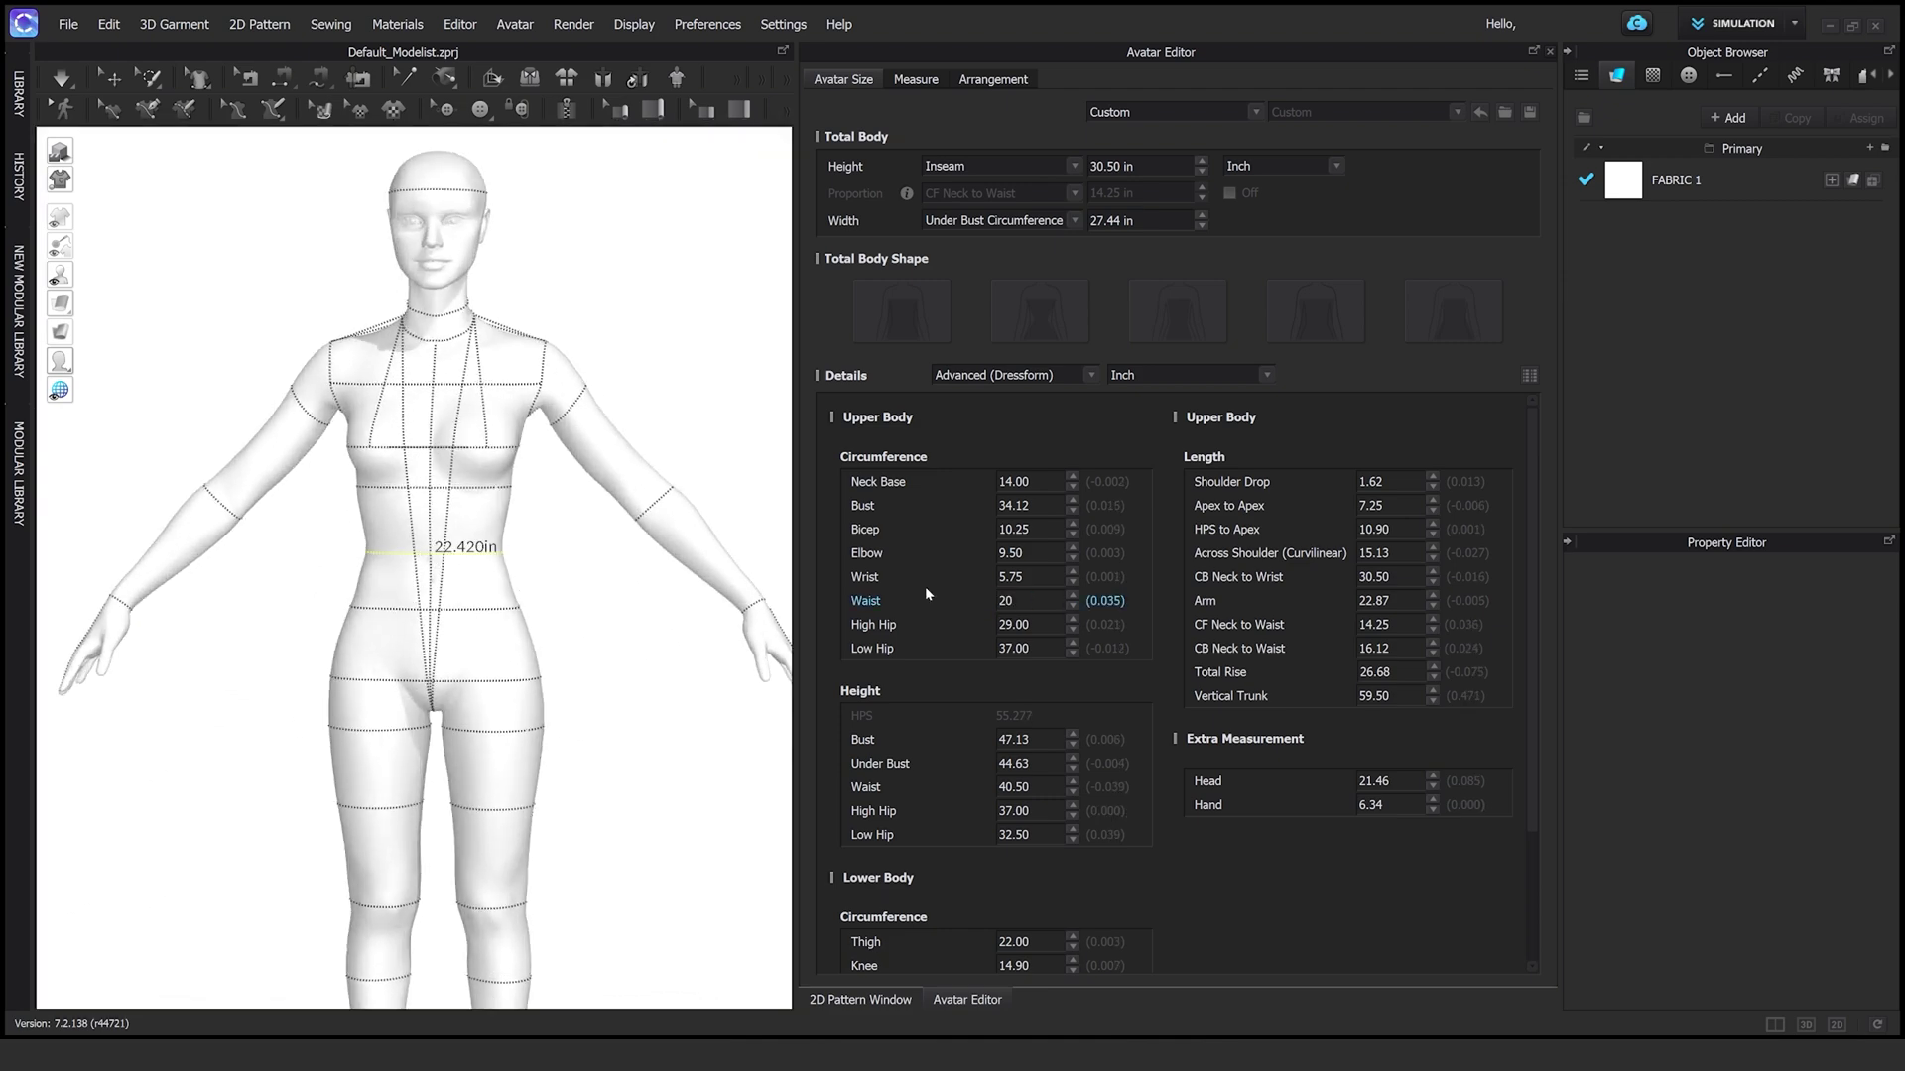
key(Return)
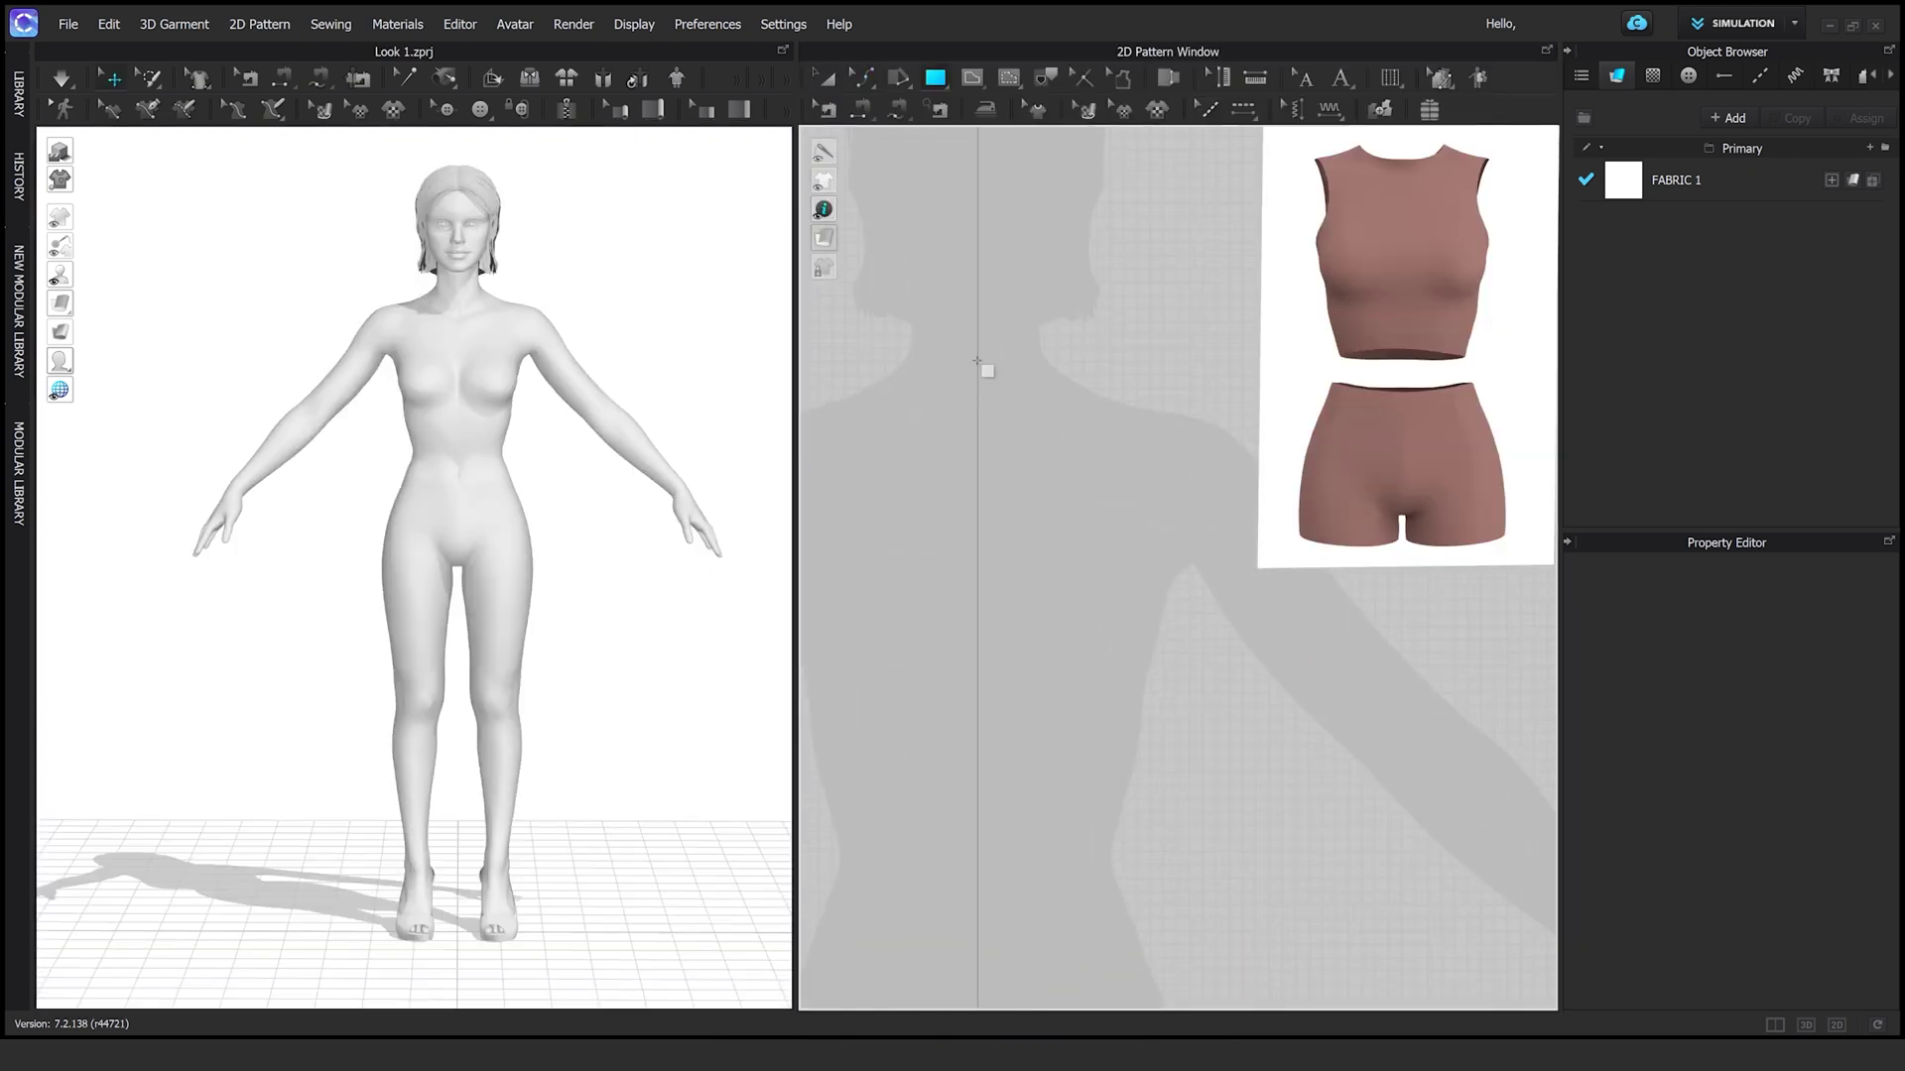
Draw a bodice rectangle about 6 in wide and 14.7 in tall from the centre line and reshape its upper edge into neck and shoulder slopes
click(972, 452)
mouse_move(884, 247)
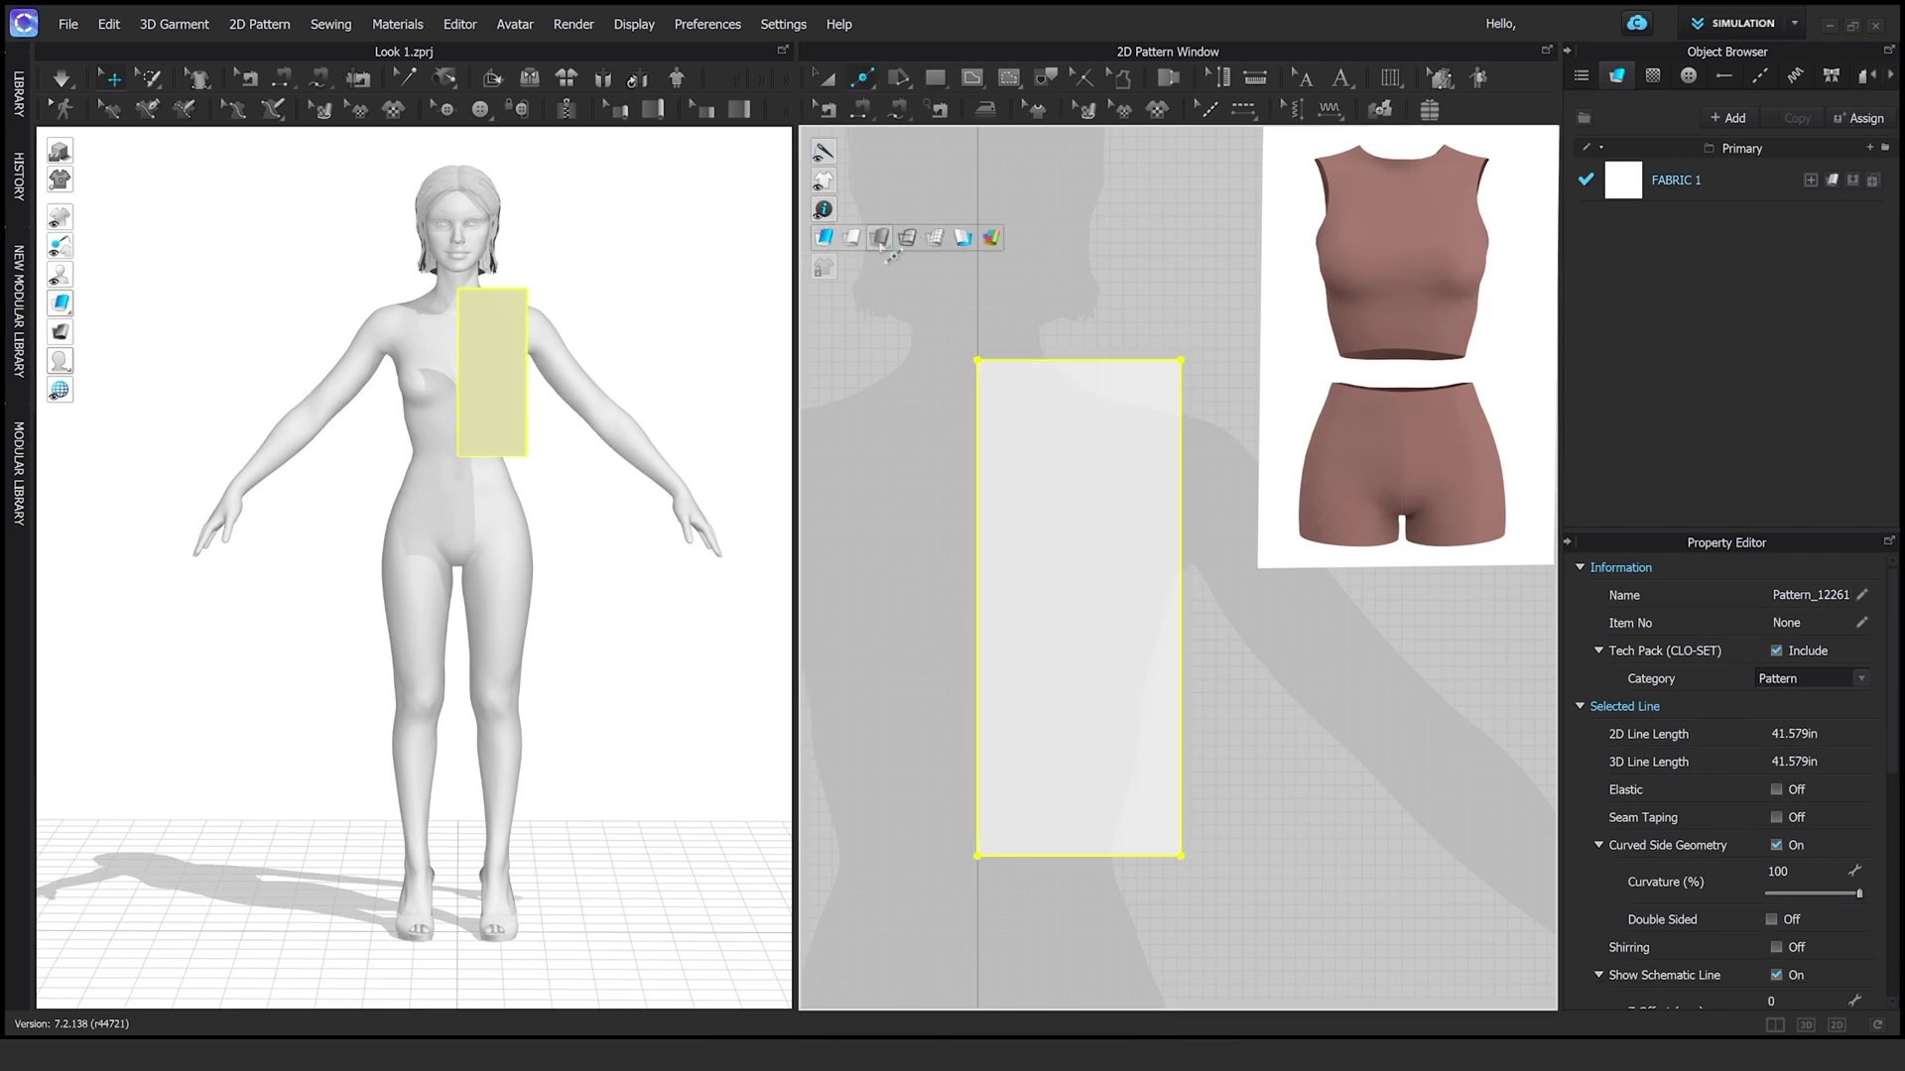
click(1055, 359)
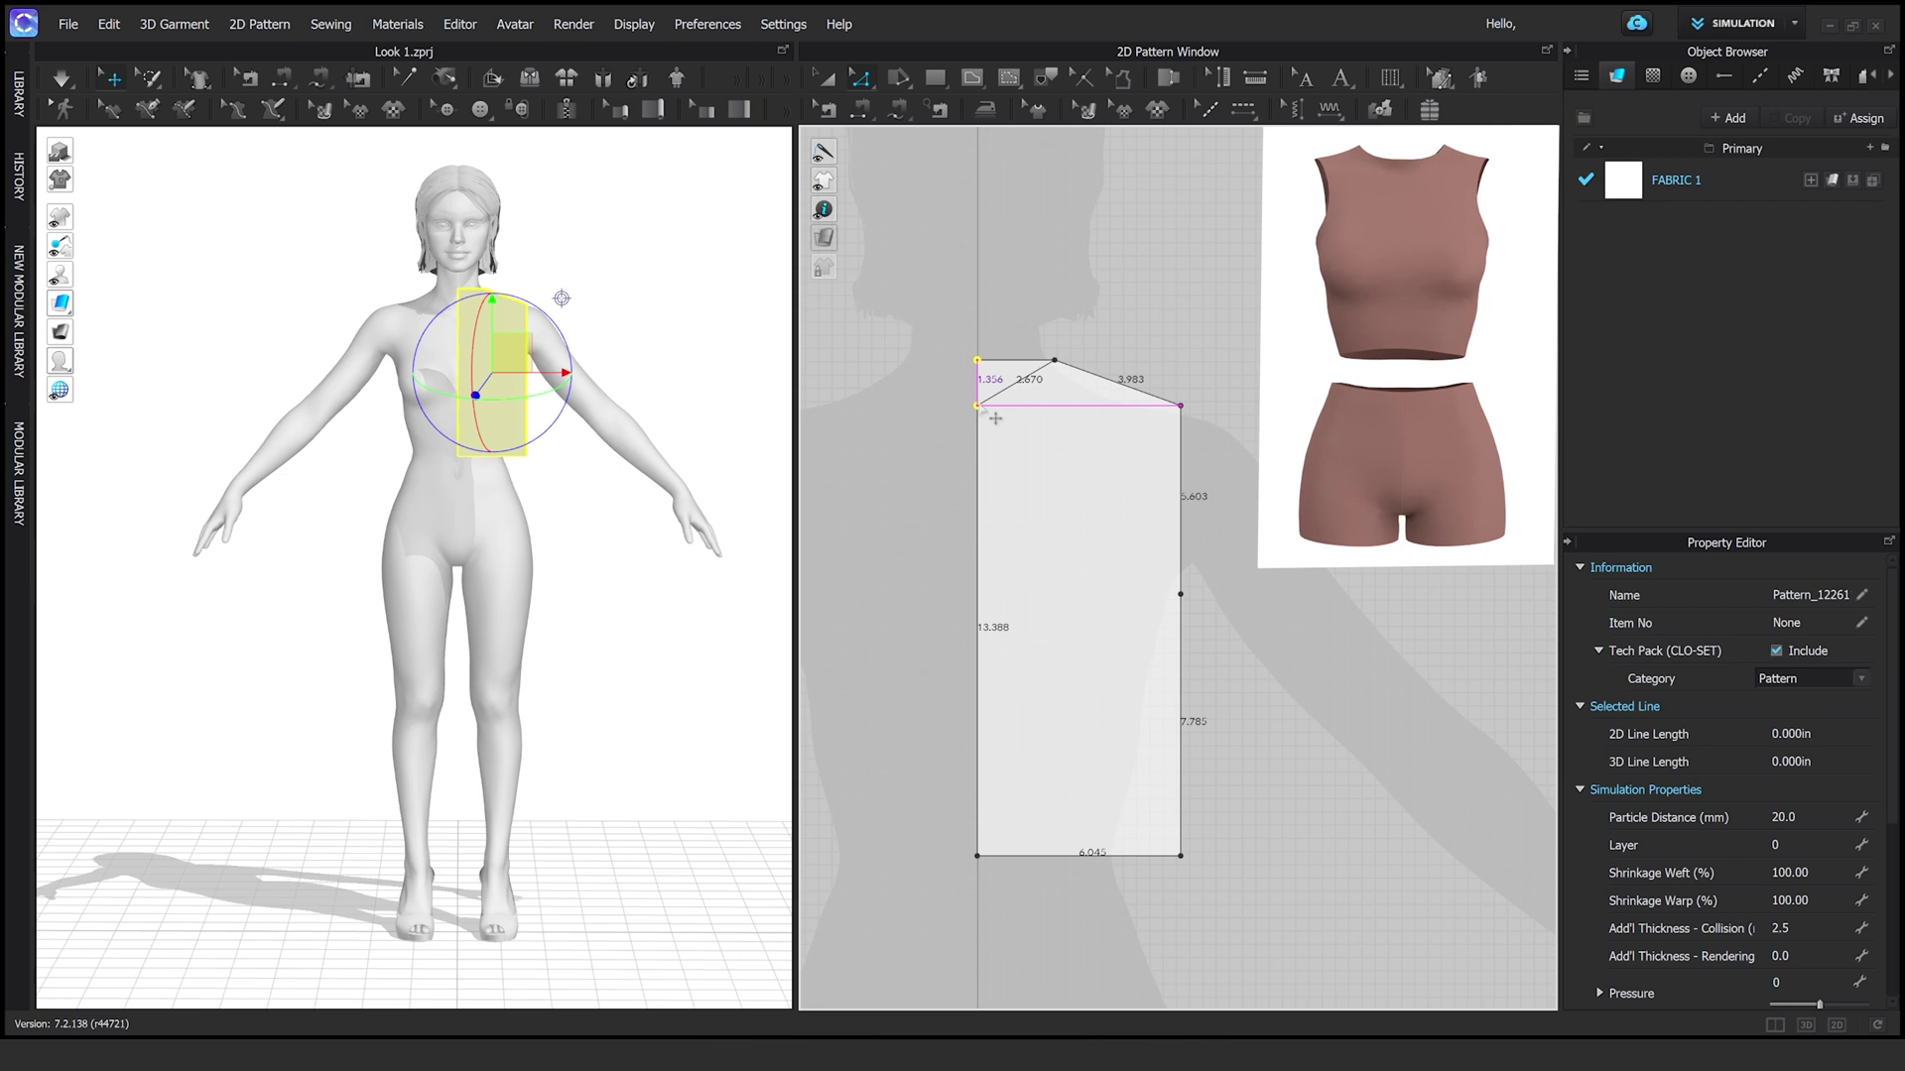
Change the color of FABRIC 1 to the dark grey swatch
click(1676, 179)
scroll(1726, 793, down, 5)
click(1851, 616)
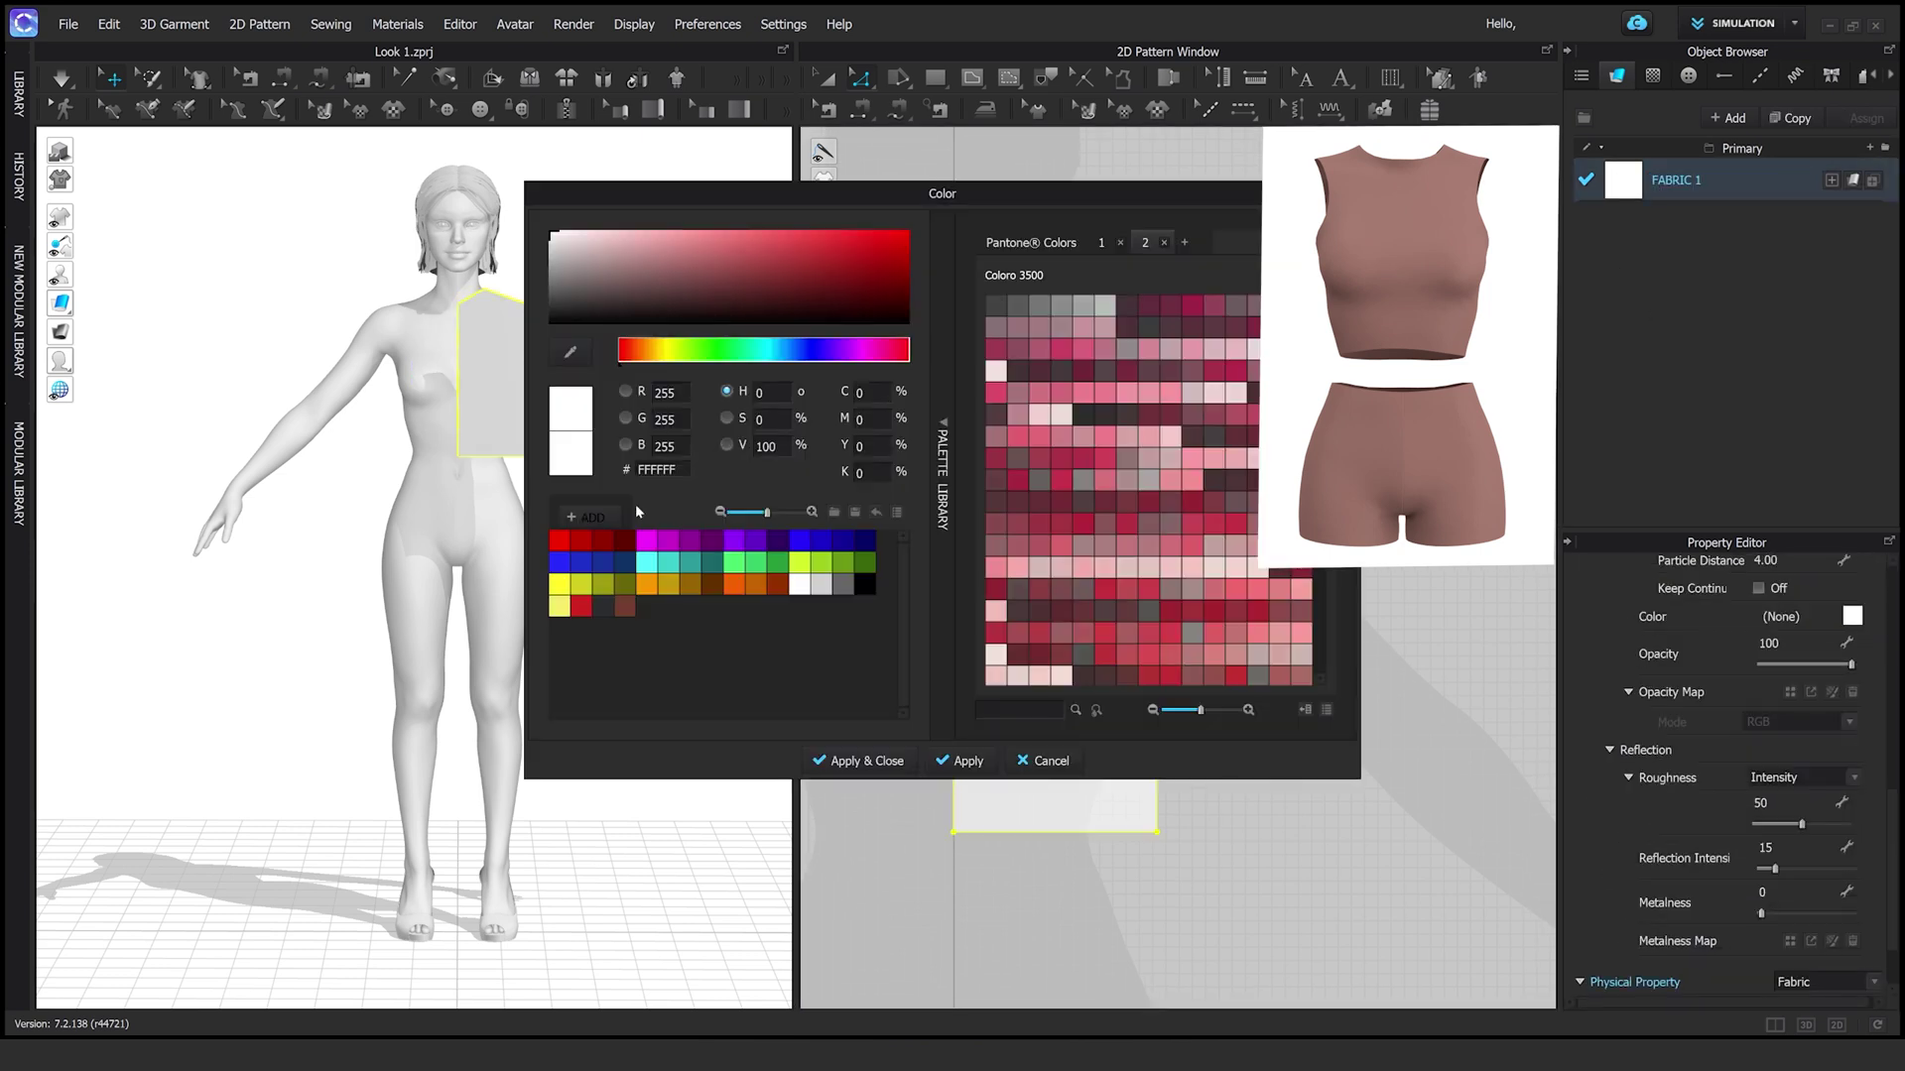
double_click(612, 601)
Taper the bodice's side seam by moving the outer hem corner inward, and curve the front neckline
scroll(973, 545, up, 2)
click(1094, 844)
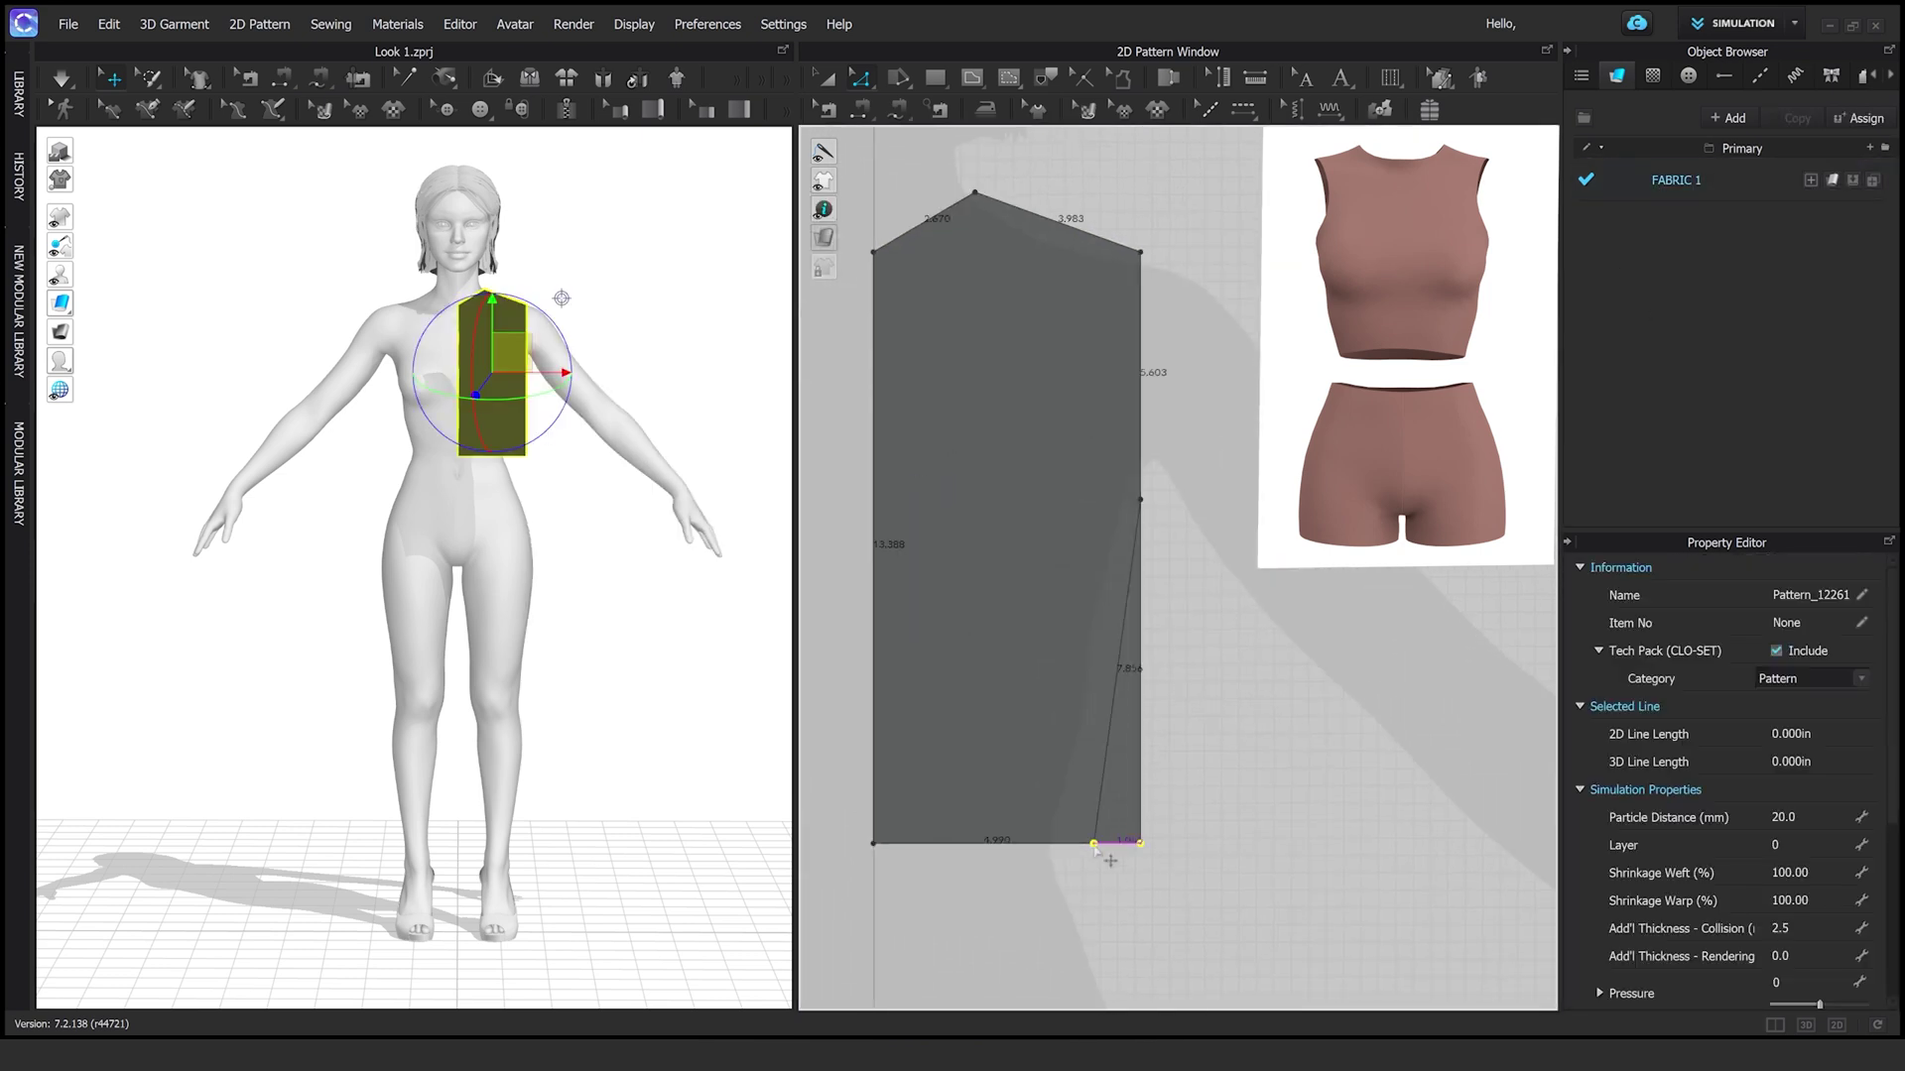
scroll(1148, 531, up, 4)
drag(982, 426, 1091, 397)
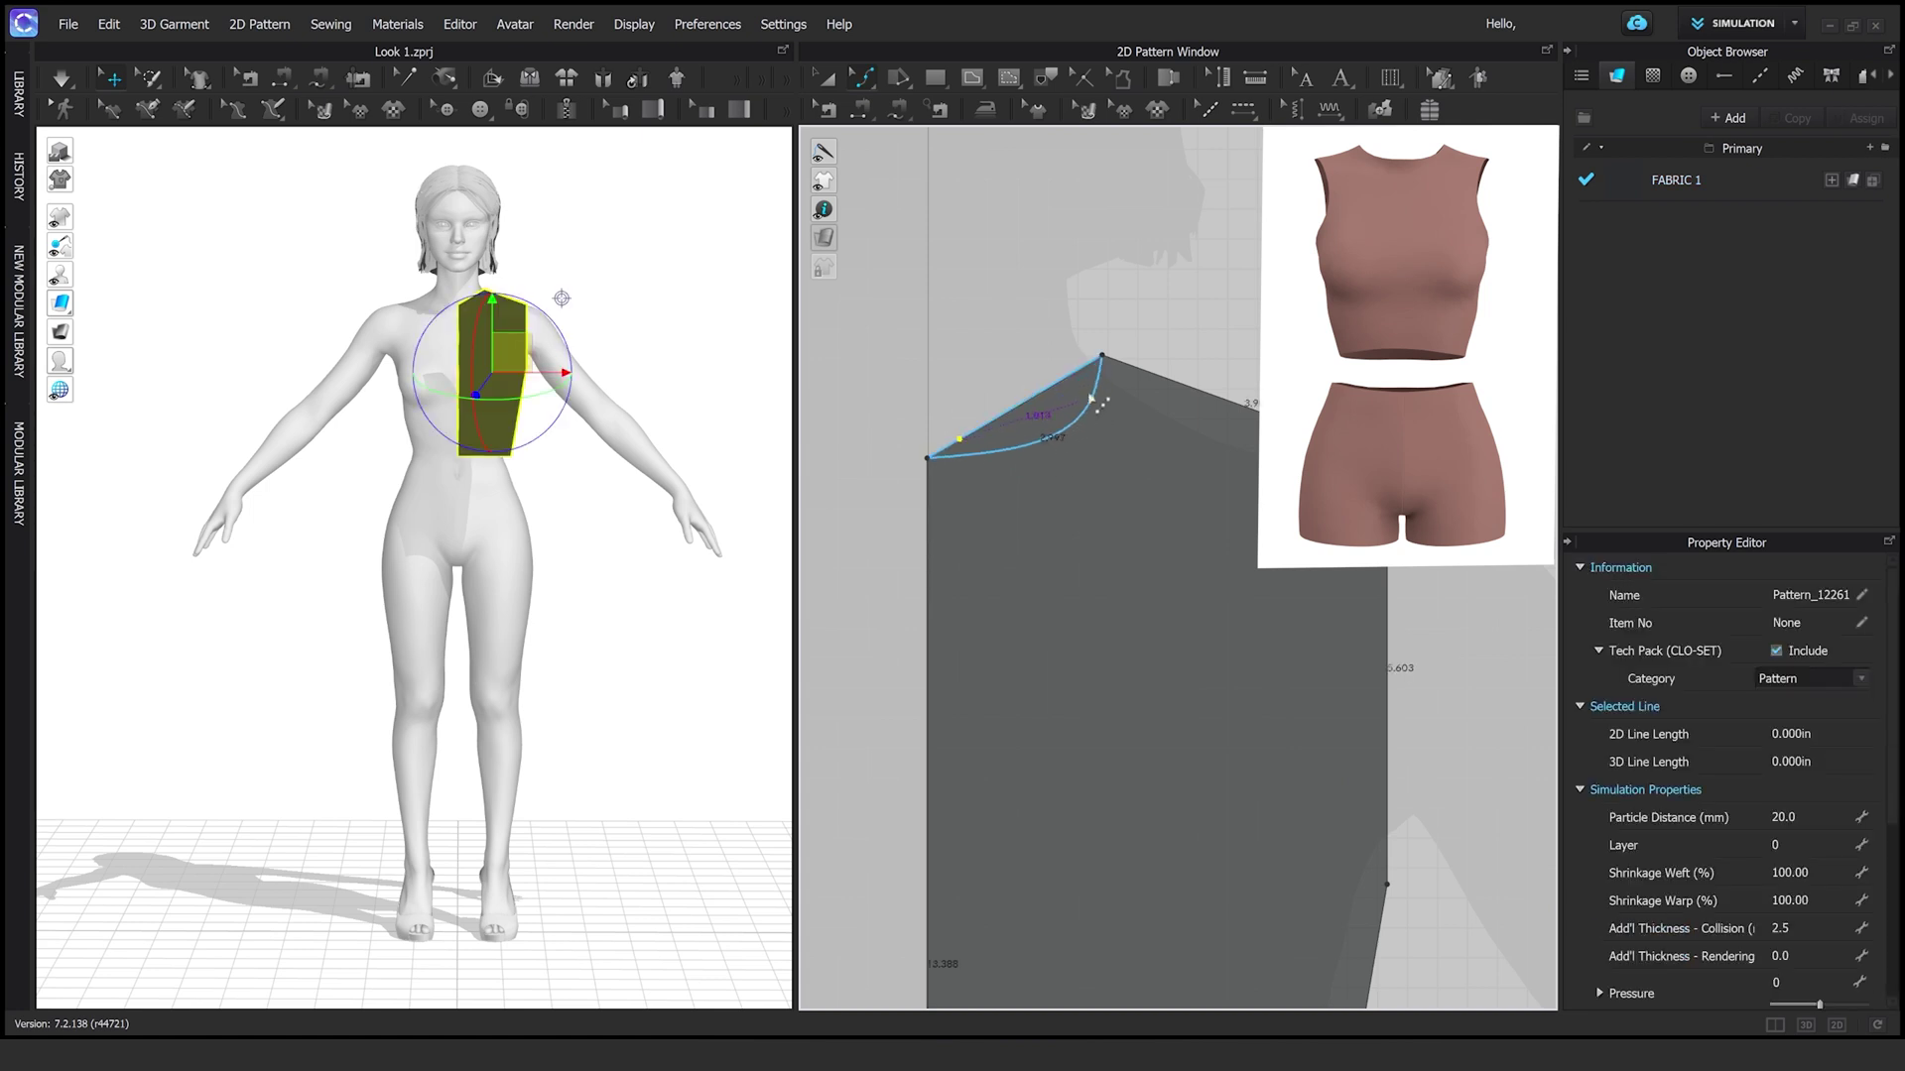
Curve the bodice's armhole inward between the shoulder tip and the underarm, with a shaping point on its upper part
scroll(1025, 456, down, 2)
middle_drag(1189, 400, 1057, 335)
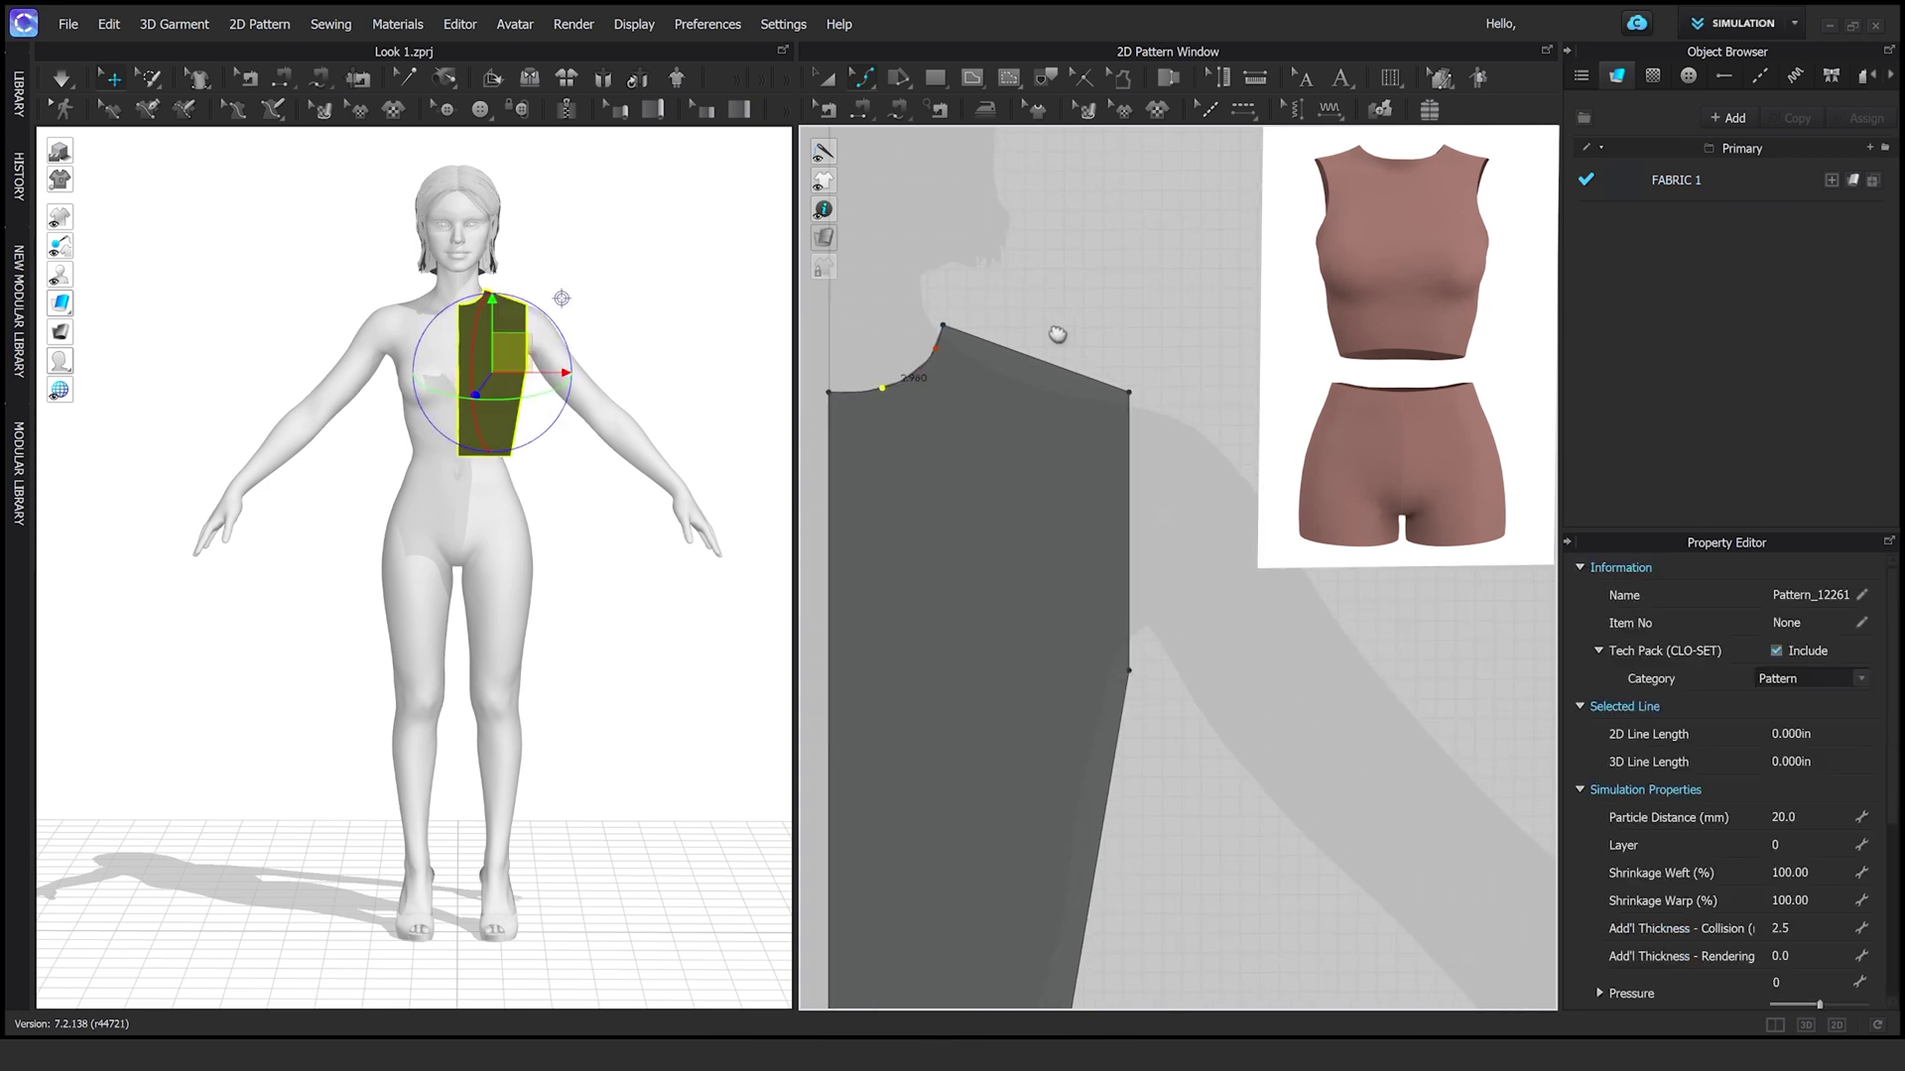
drag(1064, 665, 1067, 650)
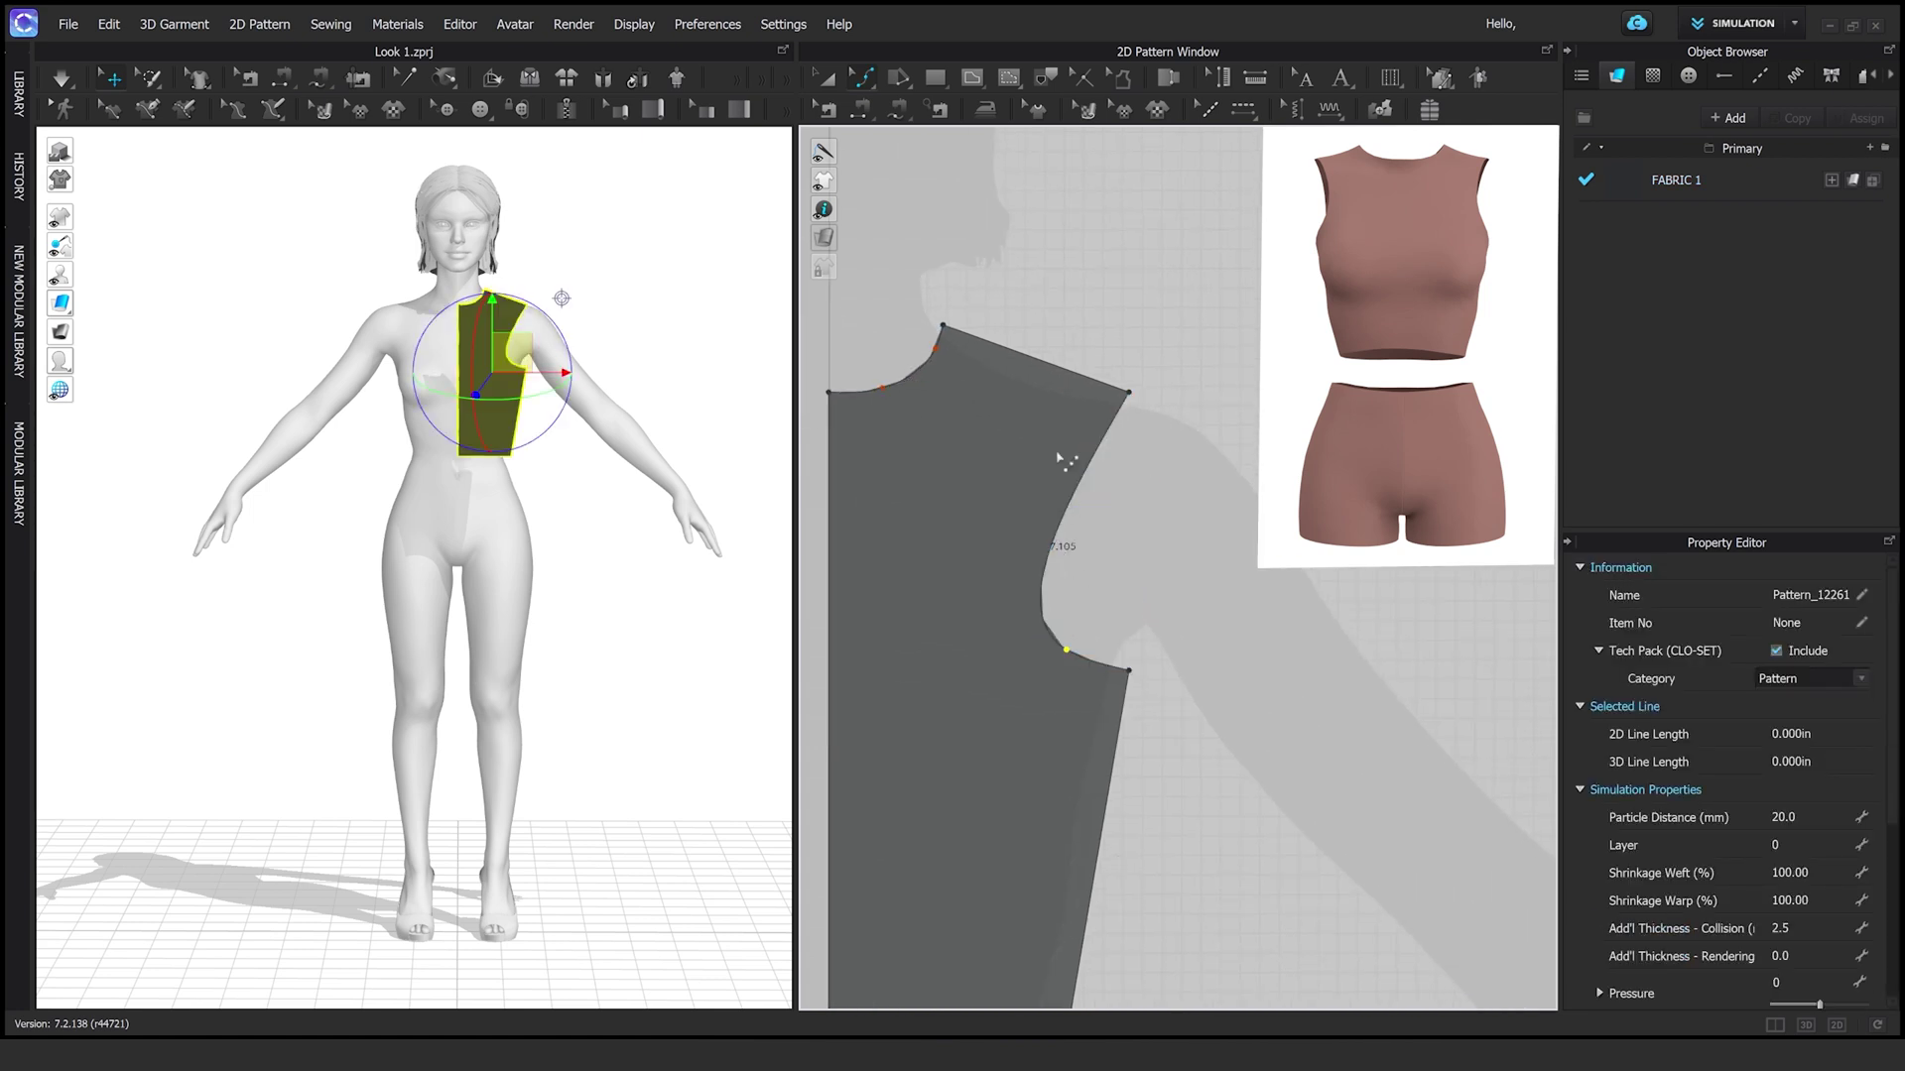
scroll(1092, 536, up, 2)
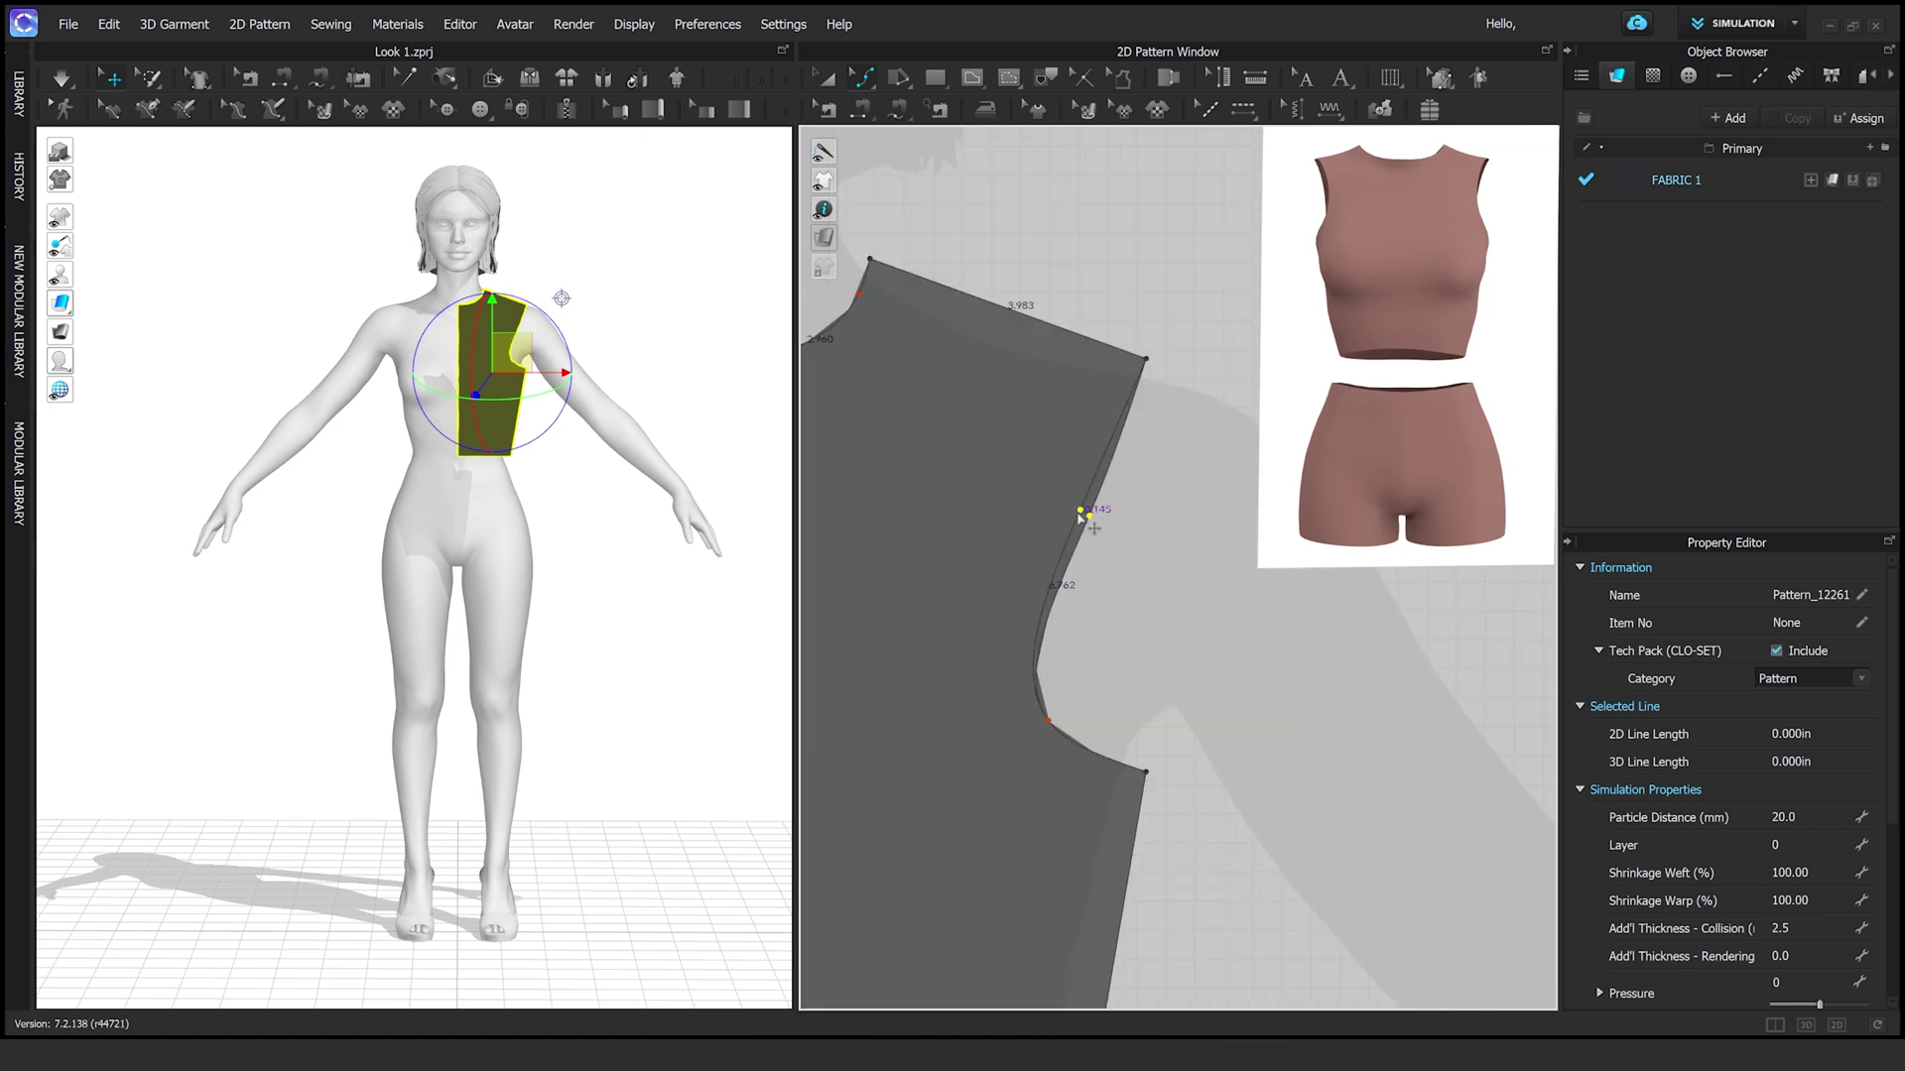
Refine the armhole curve by moving its upper shaping point nearer the shoulder and adjusting the lower curve point
scroll(1092, 536, down, 3)
middle_drag(1141, 635, 1214, 705)
scroll(1215, 705, up, 2)
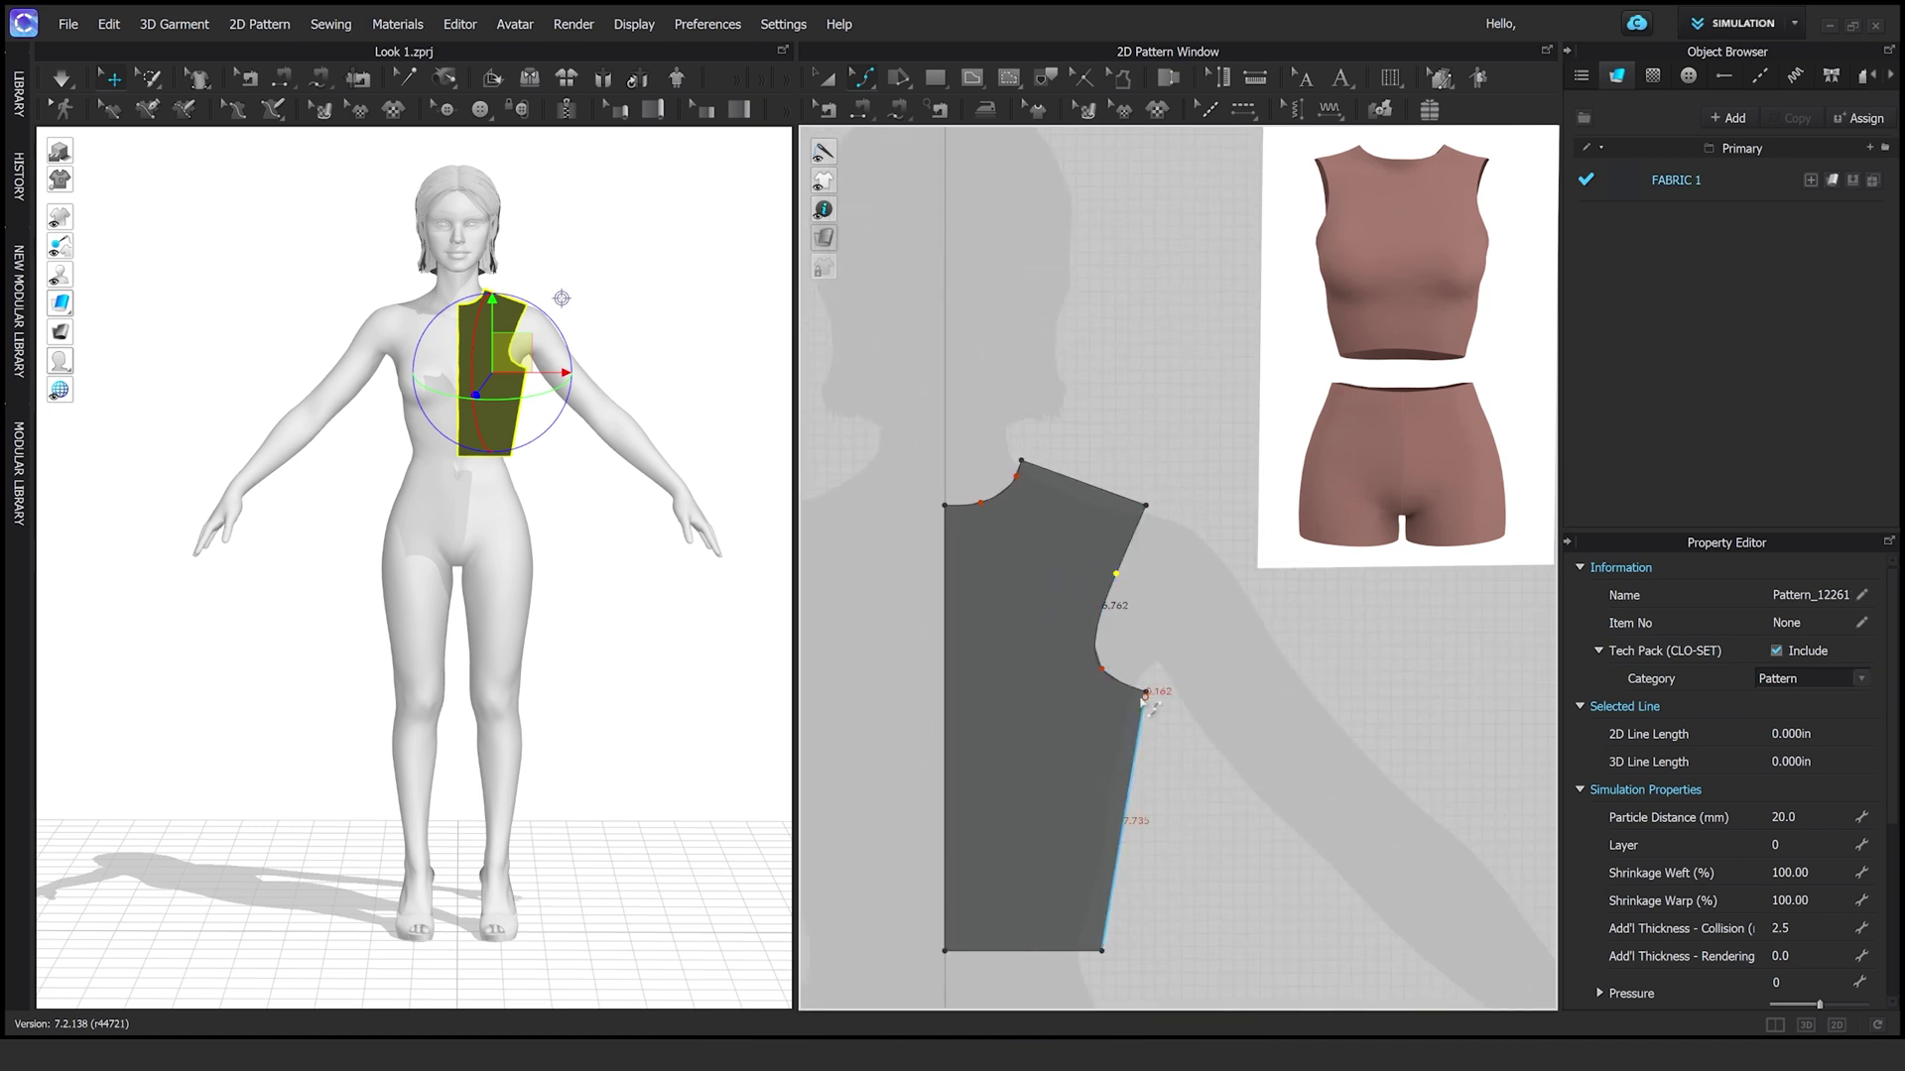
click(1101, 665)
middle_drag(1091, 675, 1059, 821)
click(1059, 349)
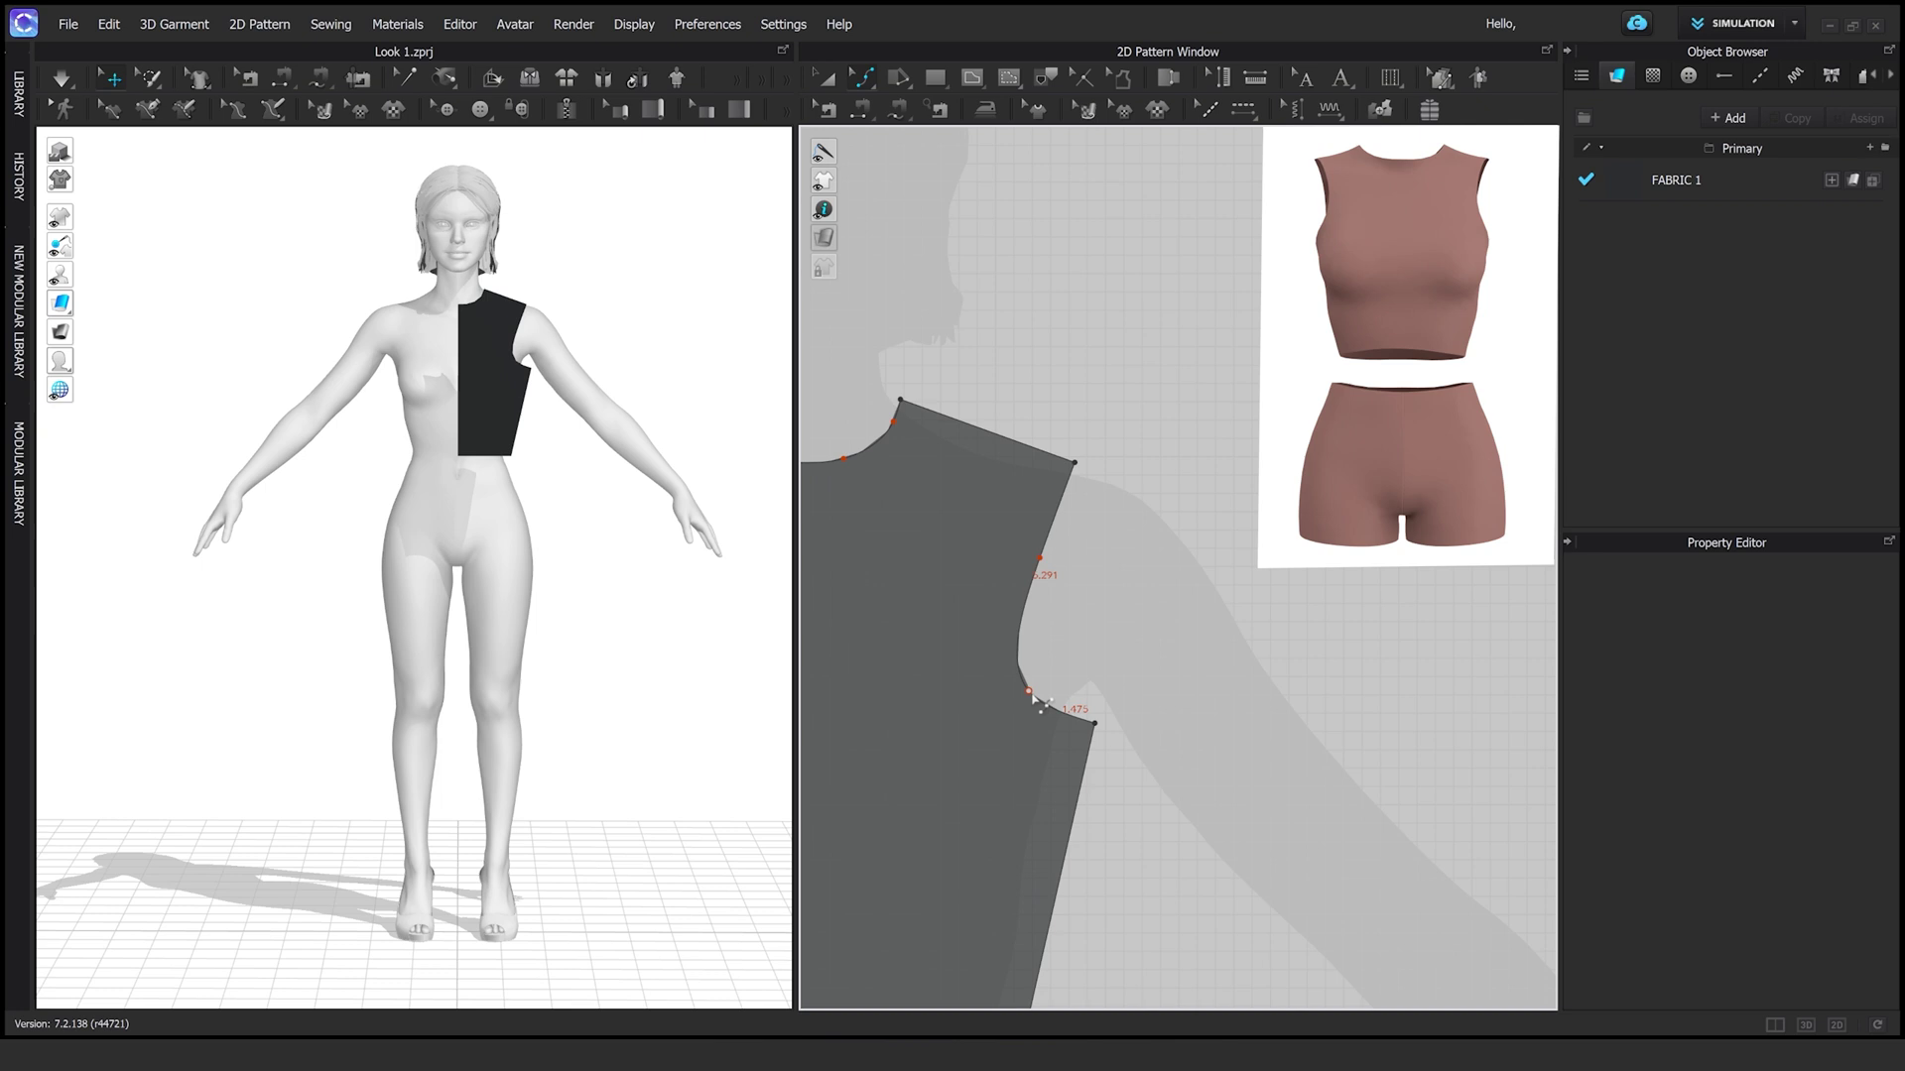
drag(1031, 695, 1020, 674)
click(1155, 504)
scroll(1085, 519, down, 5)
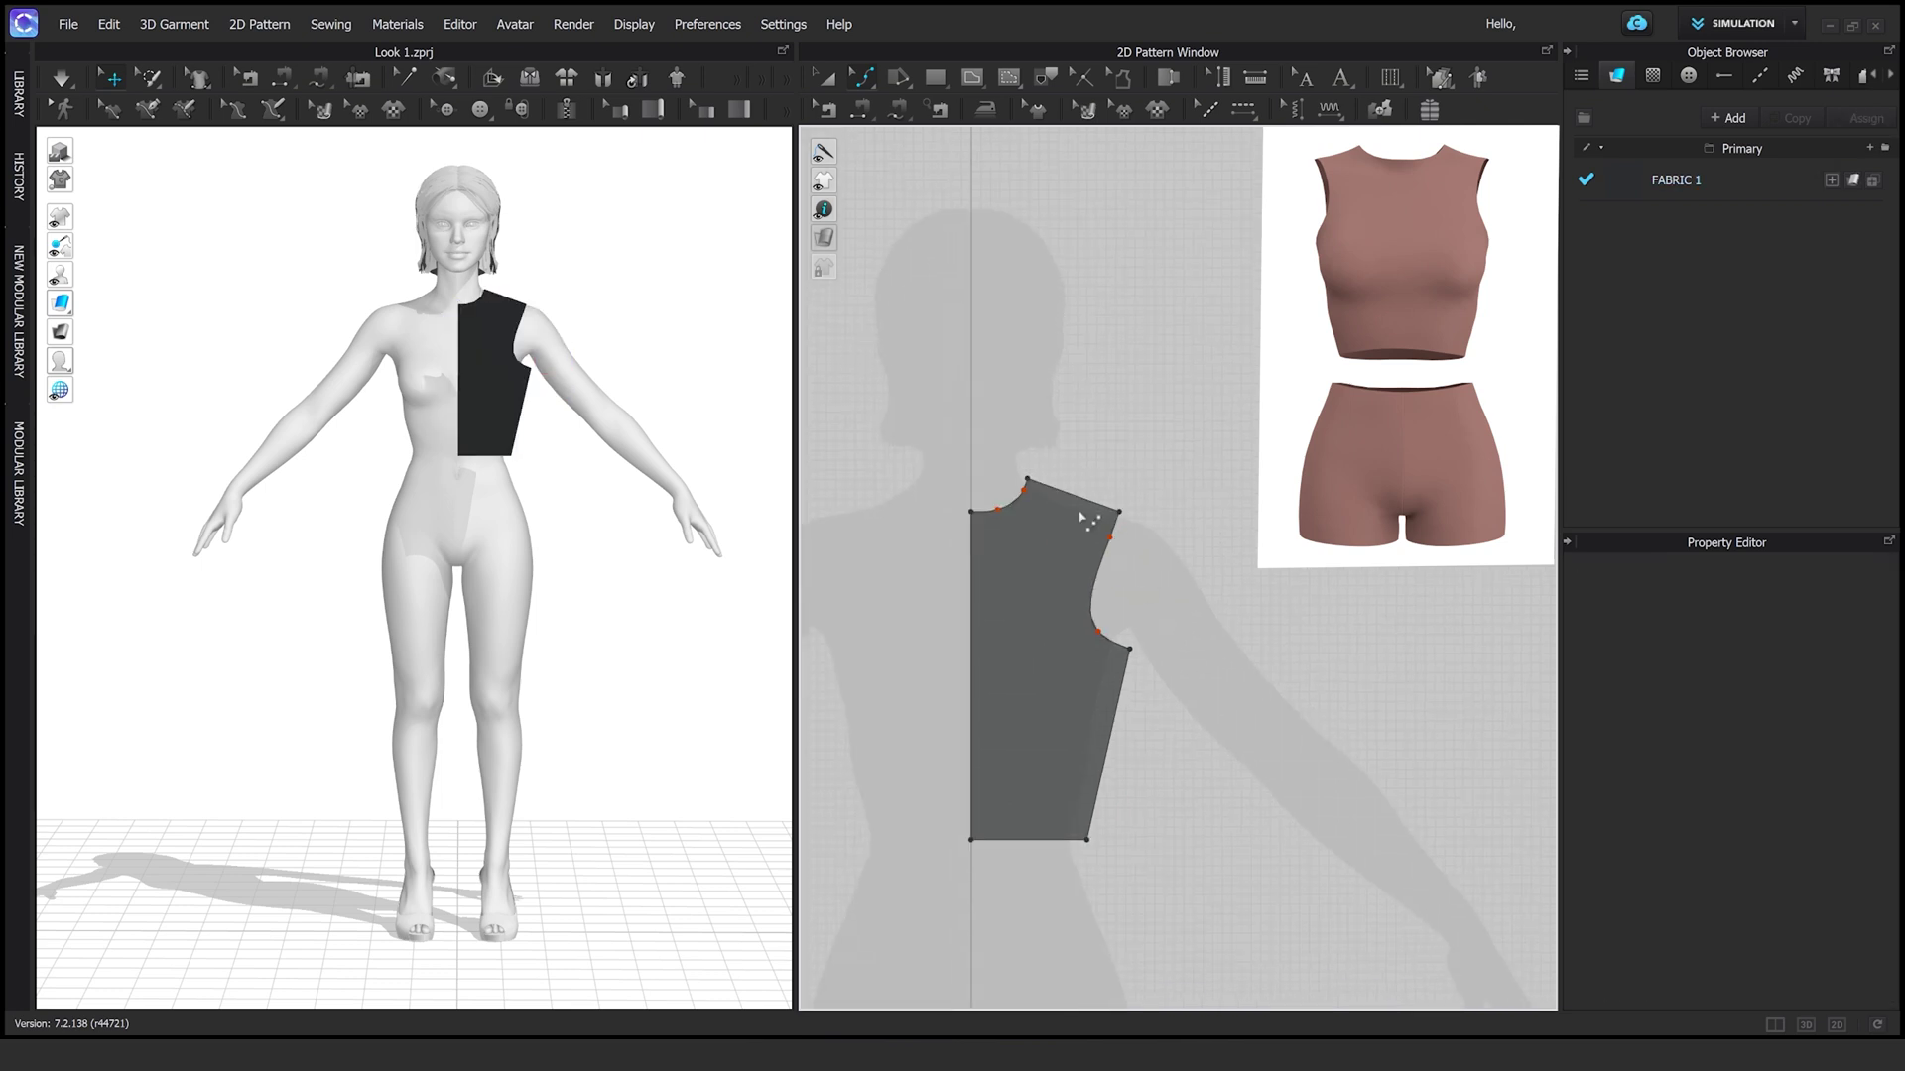
Change the color of FABRIC 1 to a light pink swatch from the Coloro palette
click(1677, 179)
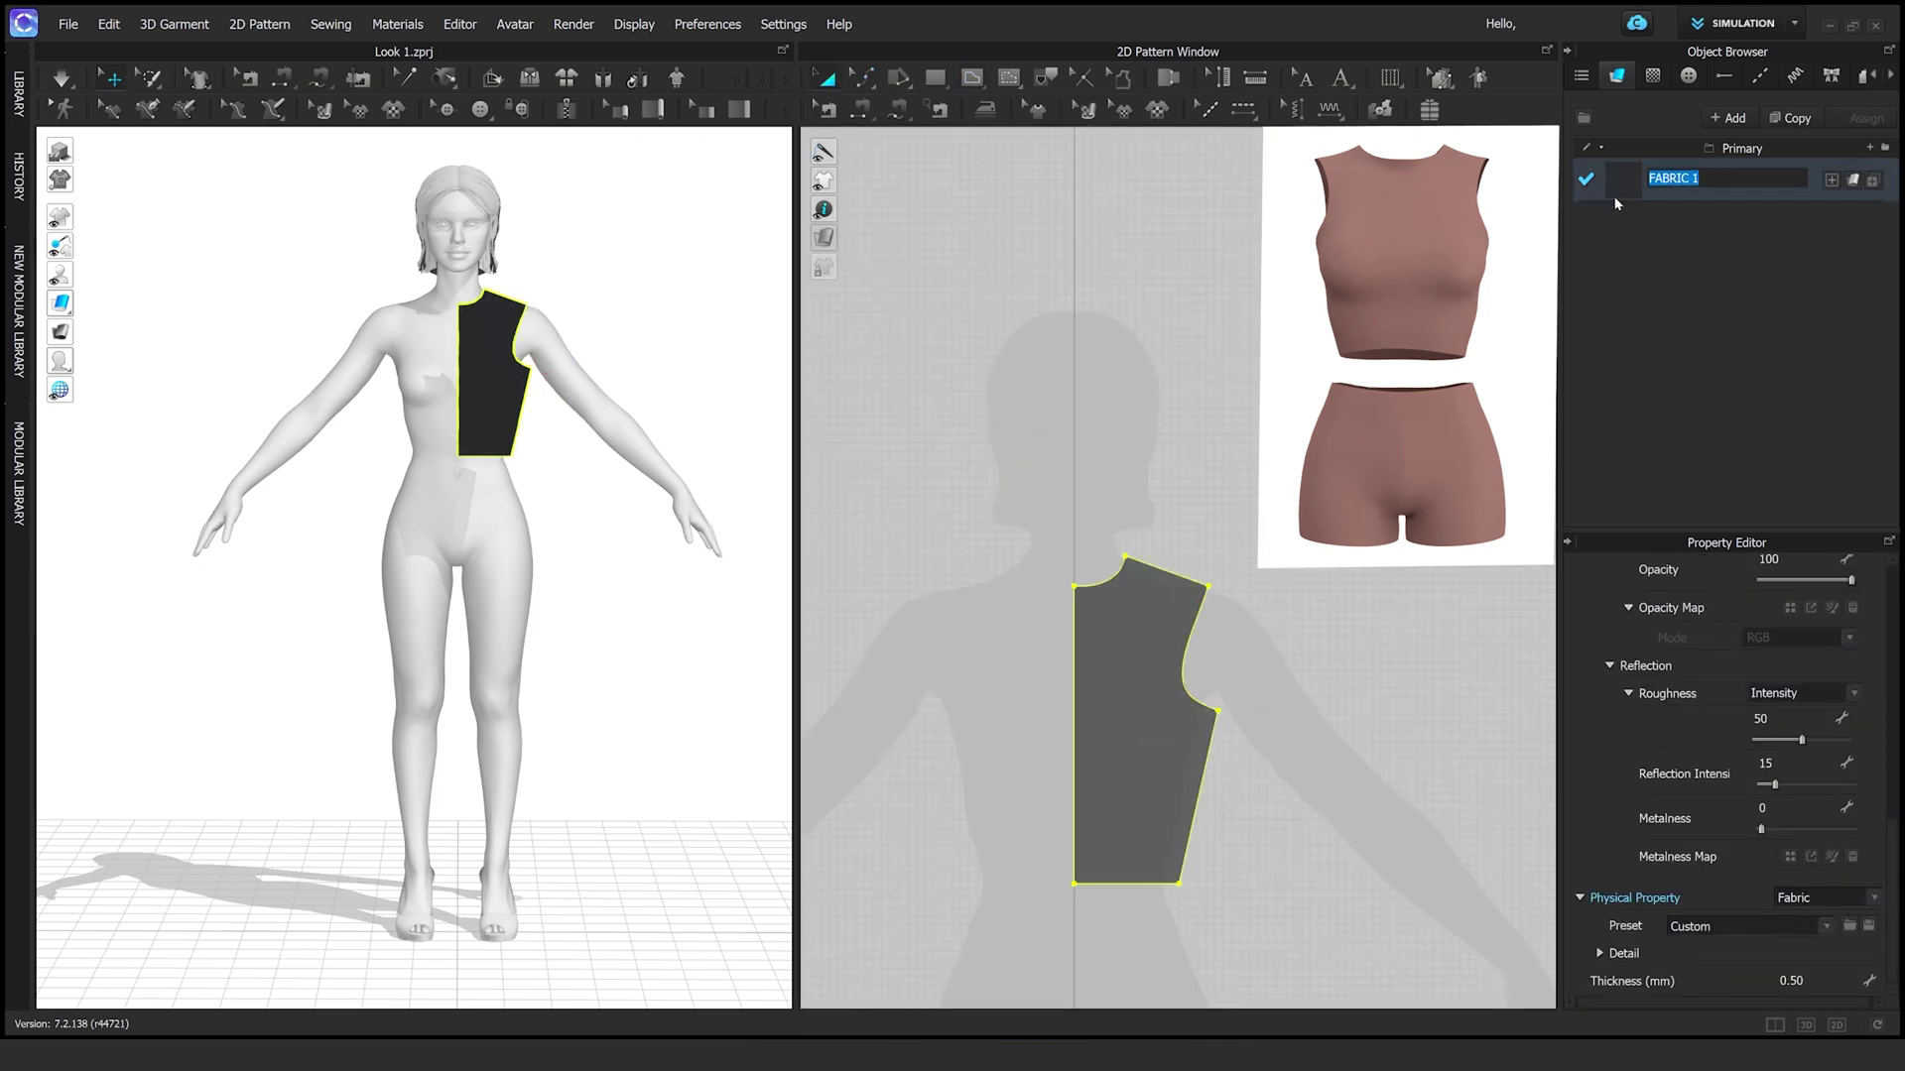
scroll(1781, 875, up, 4)
click(1851, 712)
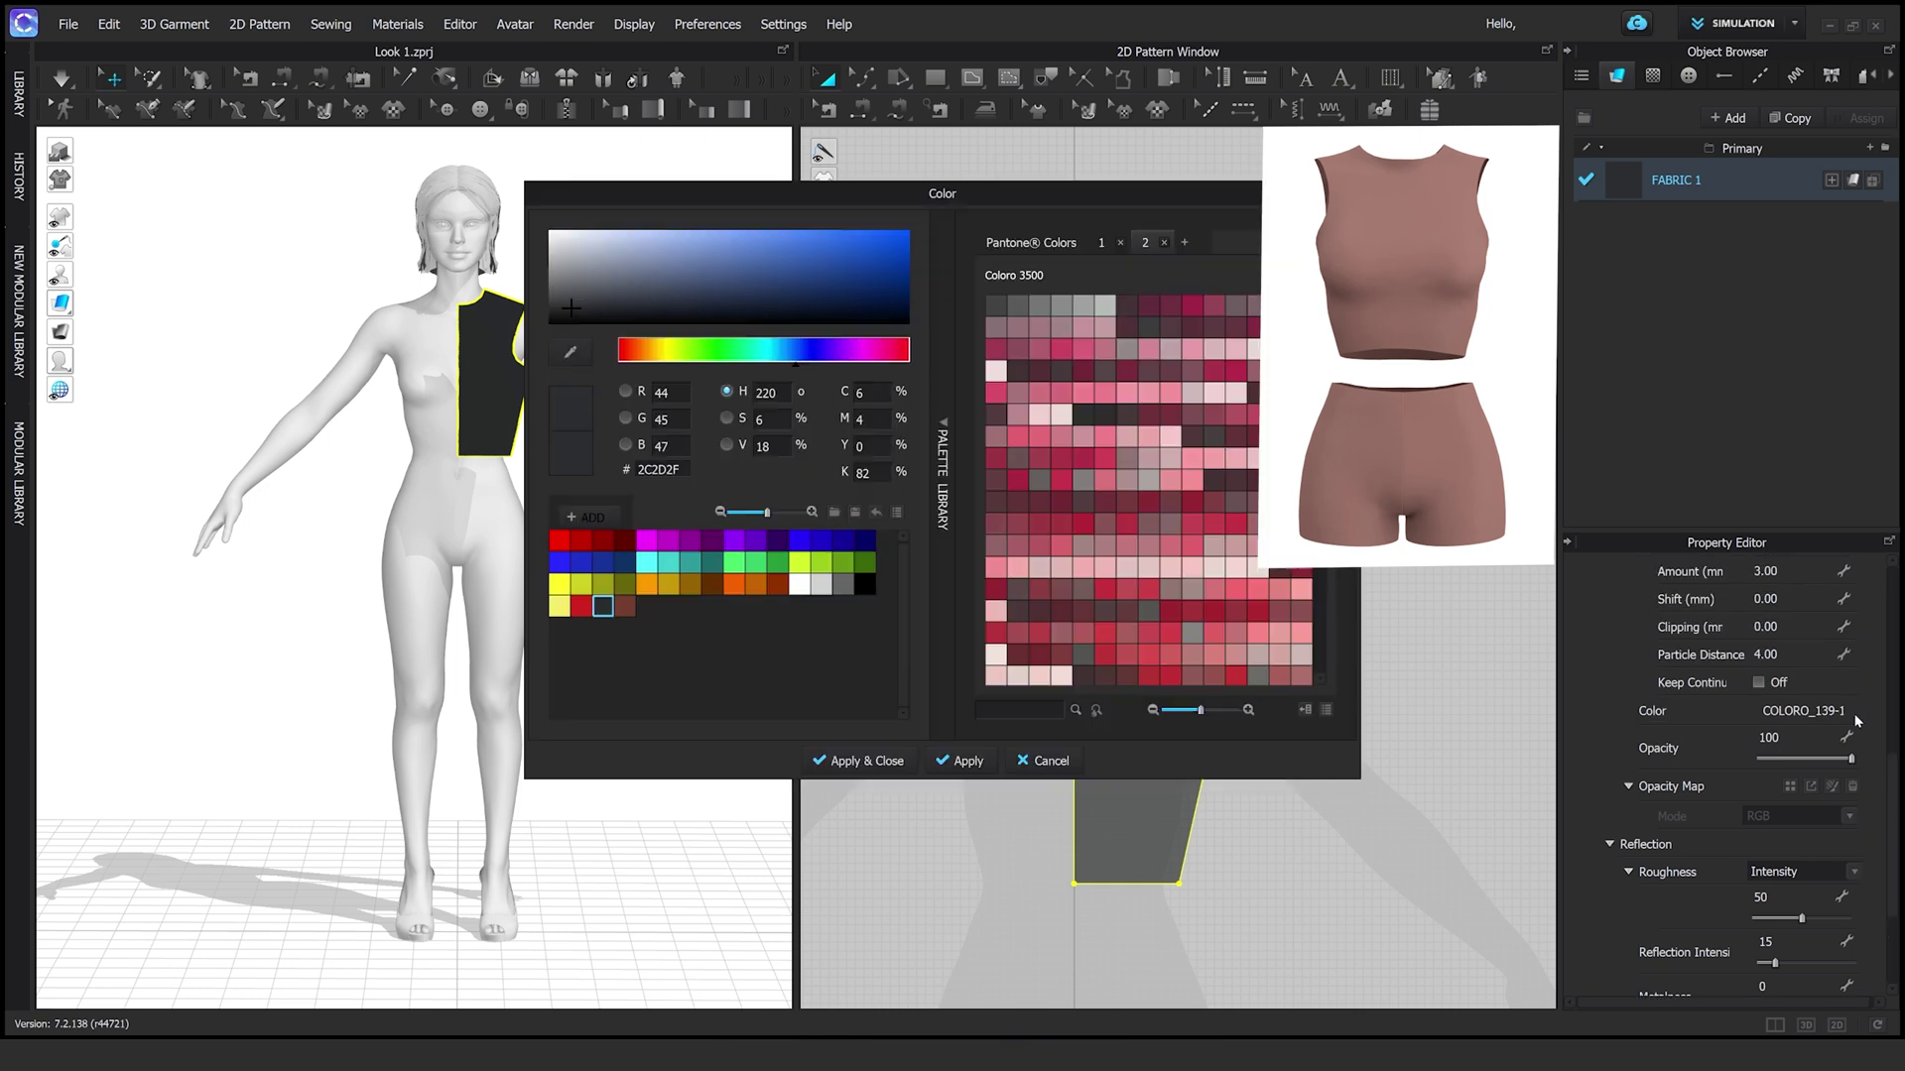
double_click(1134, 628)
scroll(1140, 694, up, 5)
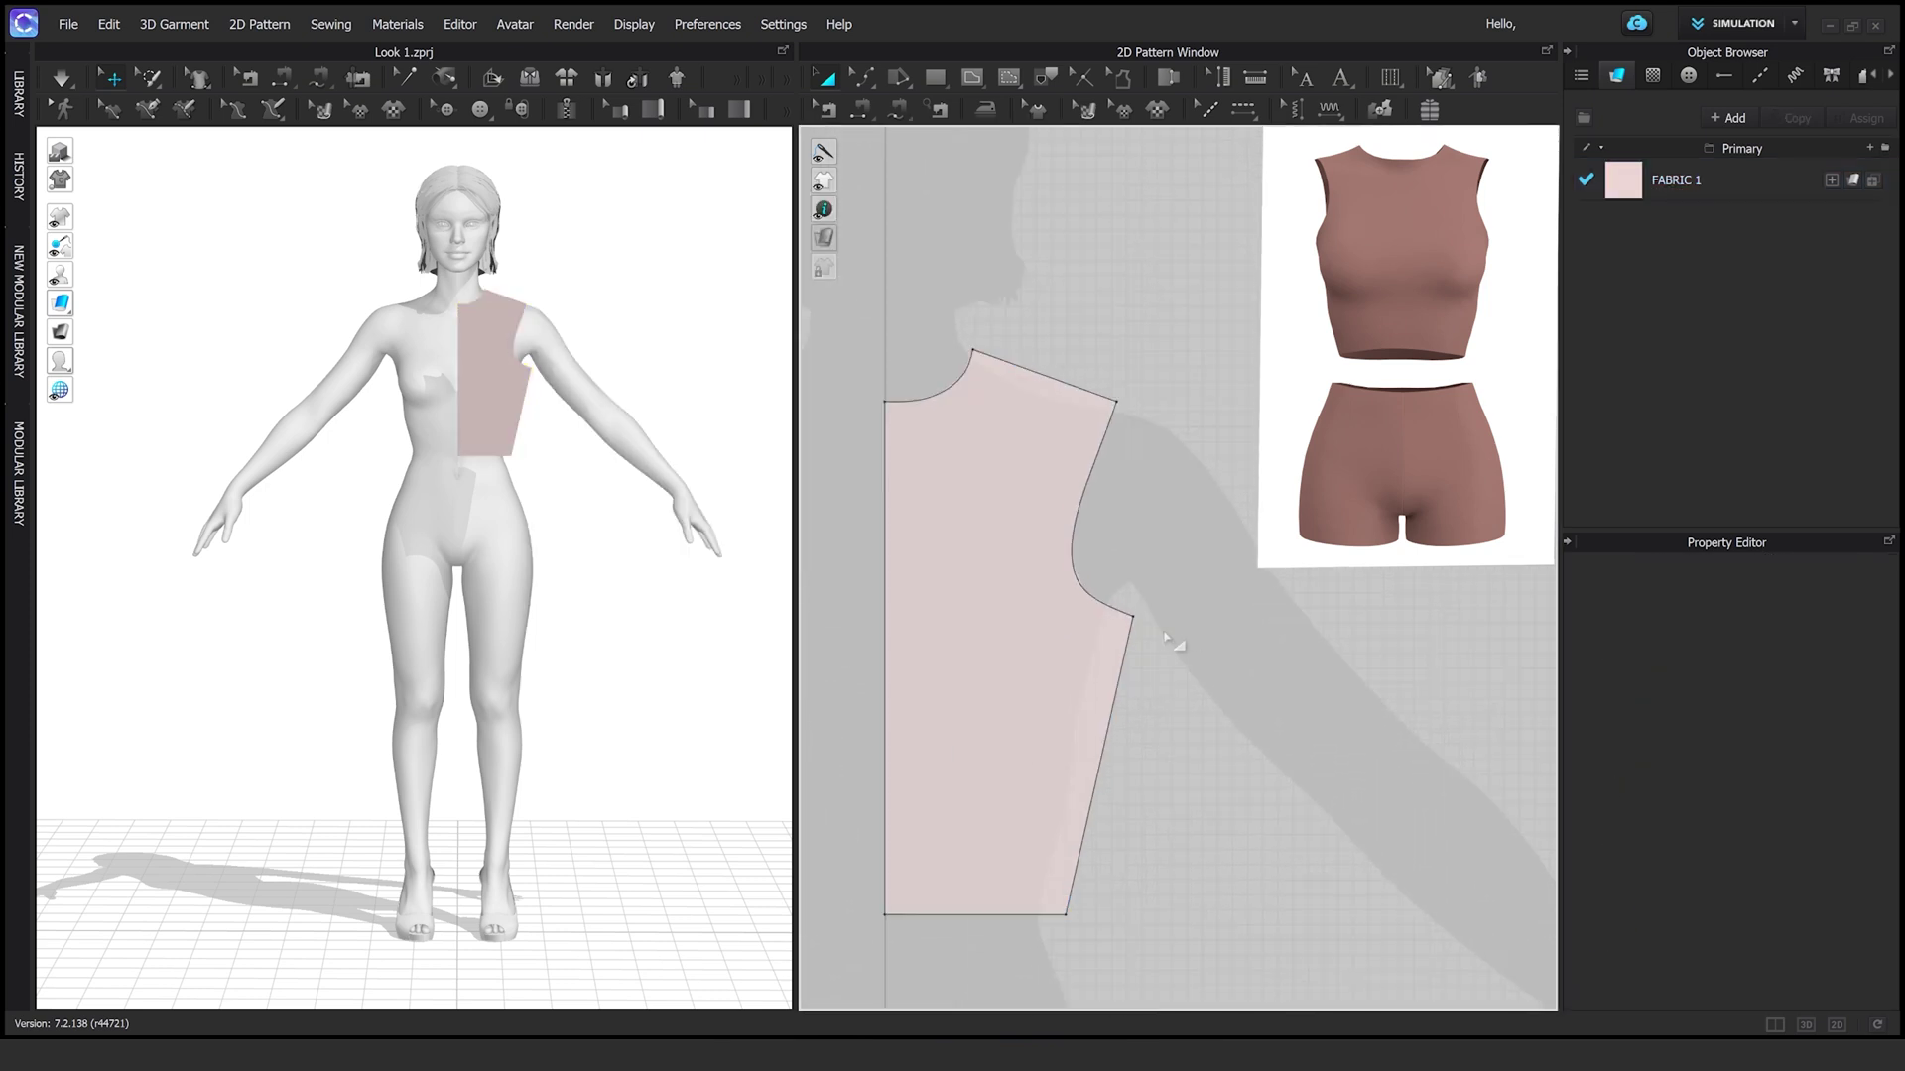
Draw a horizontal internal line about 6.48 in long across the bodice from the center front to the underarm point
scroll(1058, 625, down, 2)
click(1058, 625)
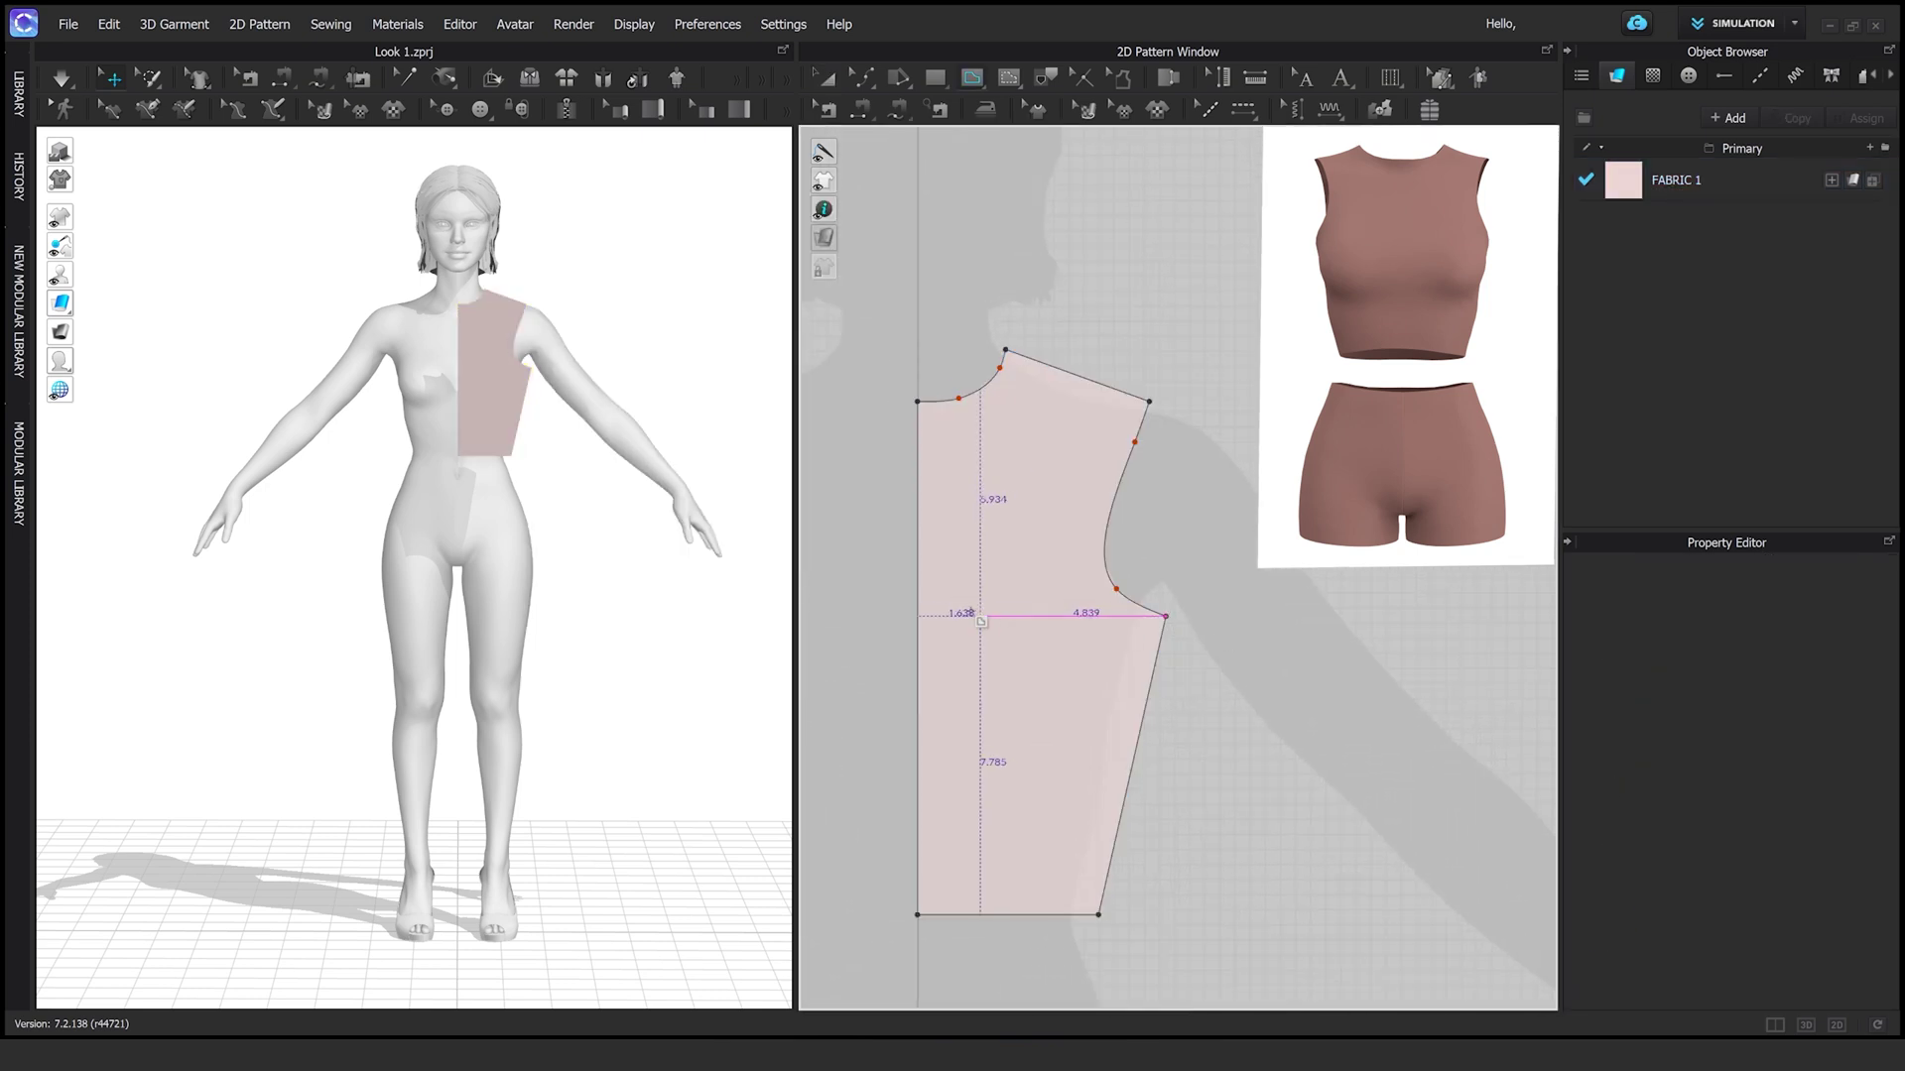
scroll(1066, 697, up, 3)
right_click(1073, 622)
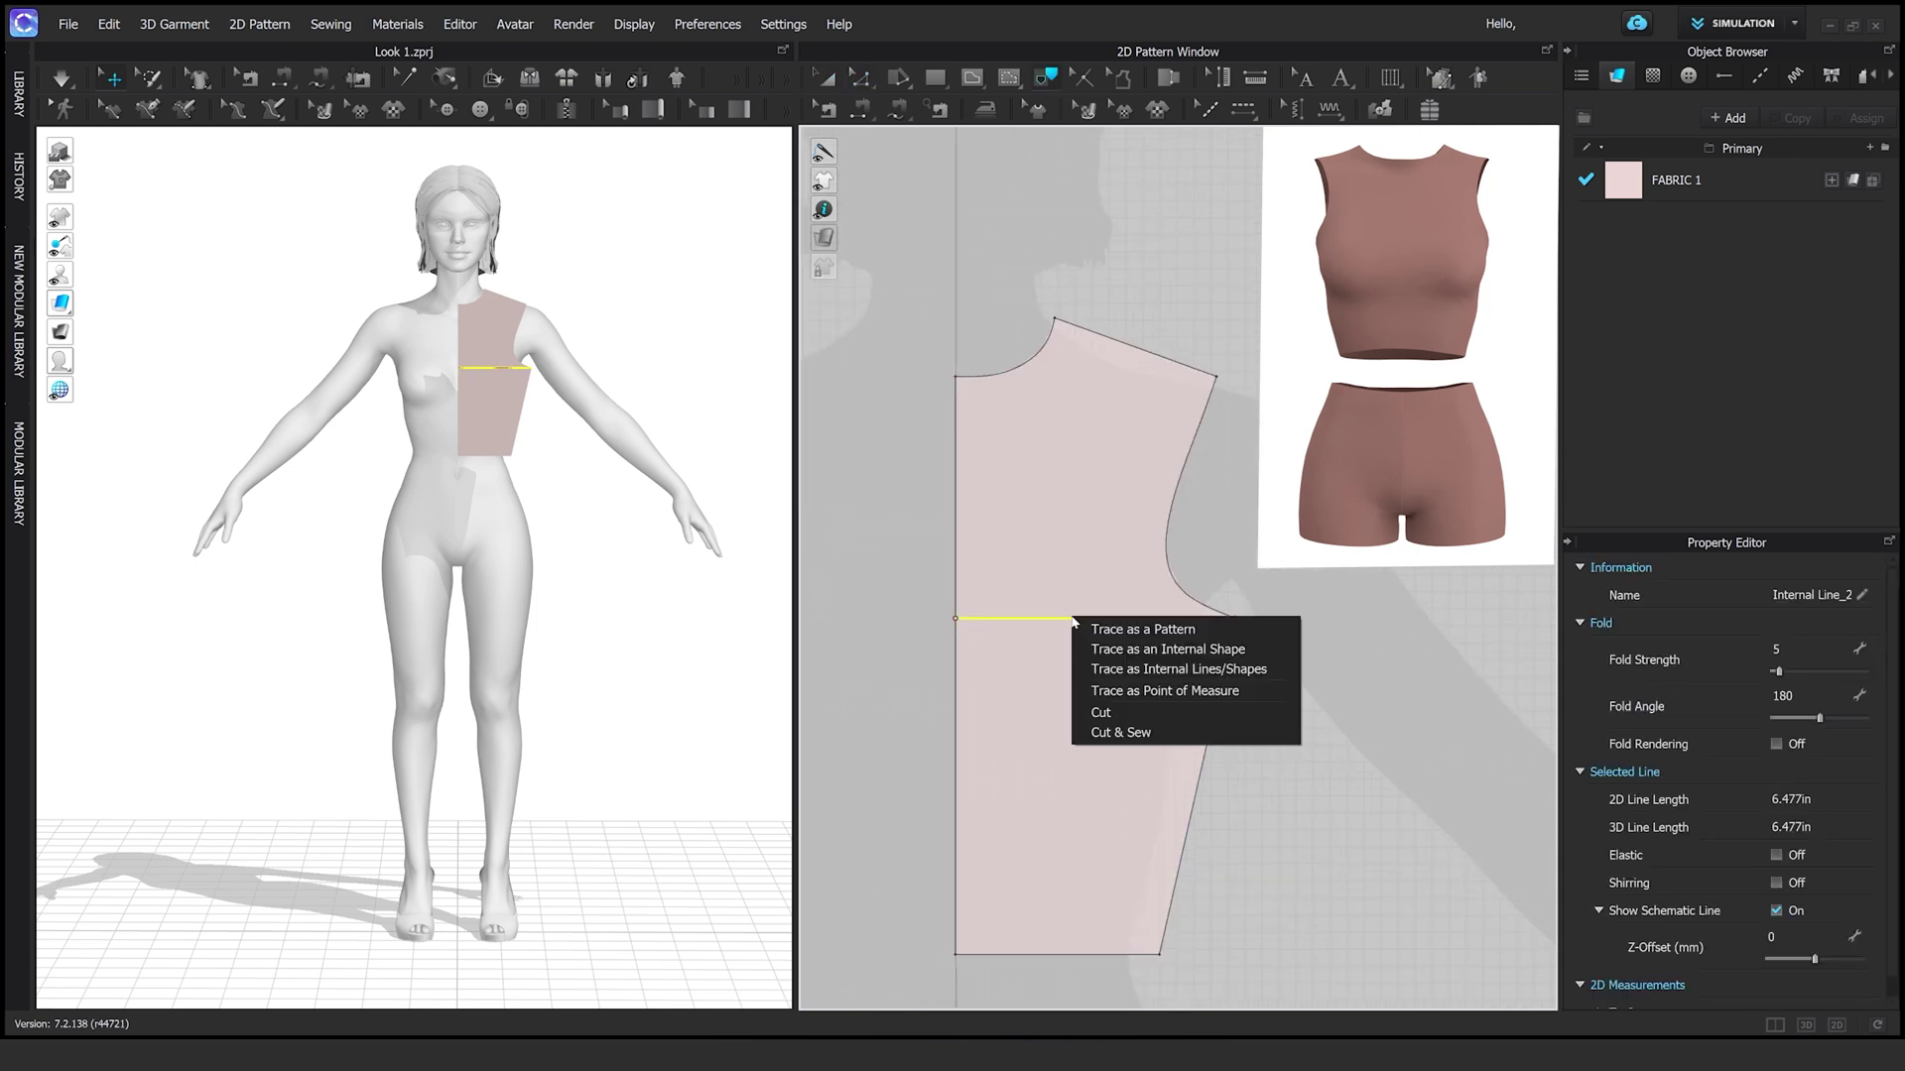
Create a horizontal baseline across the bodice from the center front to the underarm point in place of the internal line
click(1010, 78)
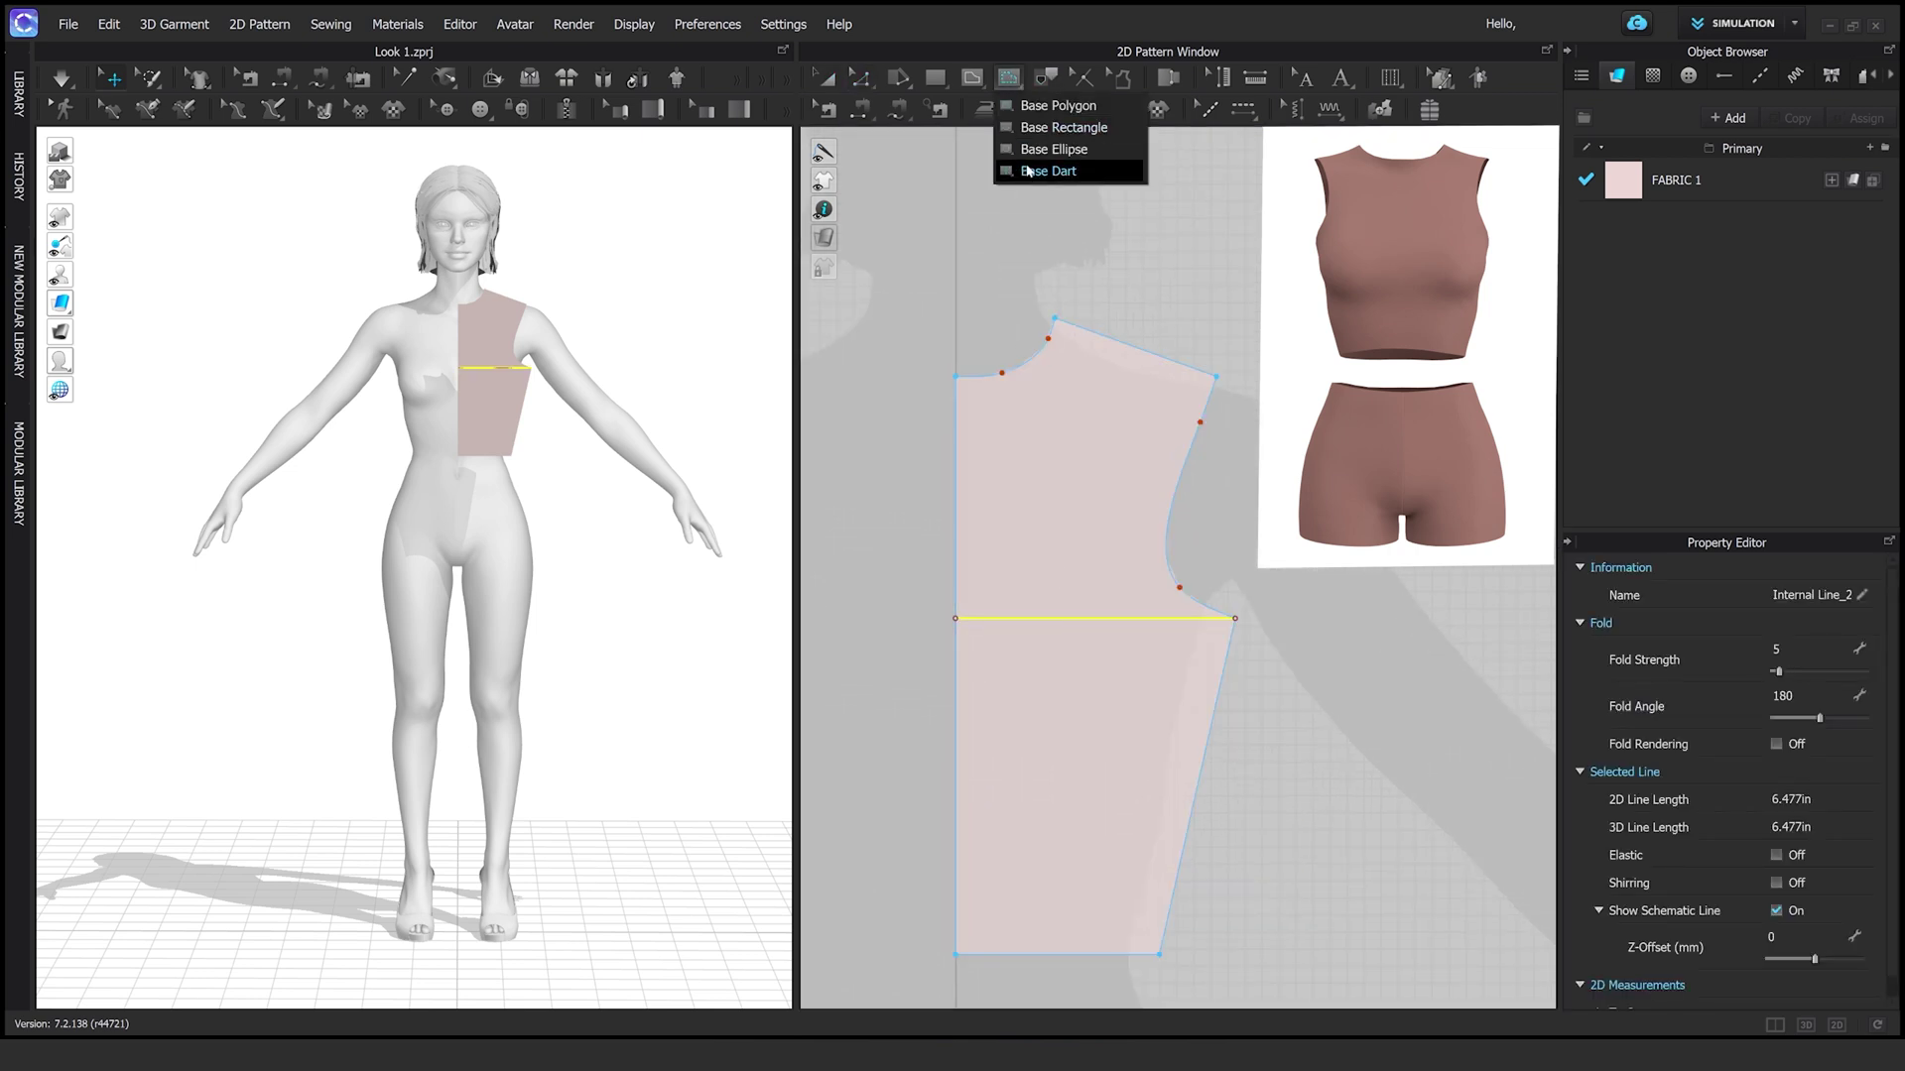
click(1028, 171)
key(z)
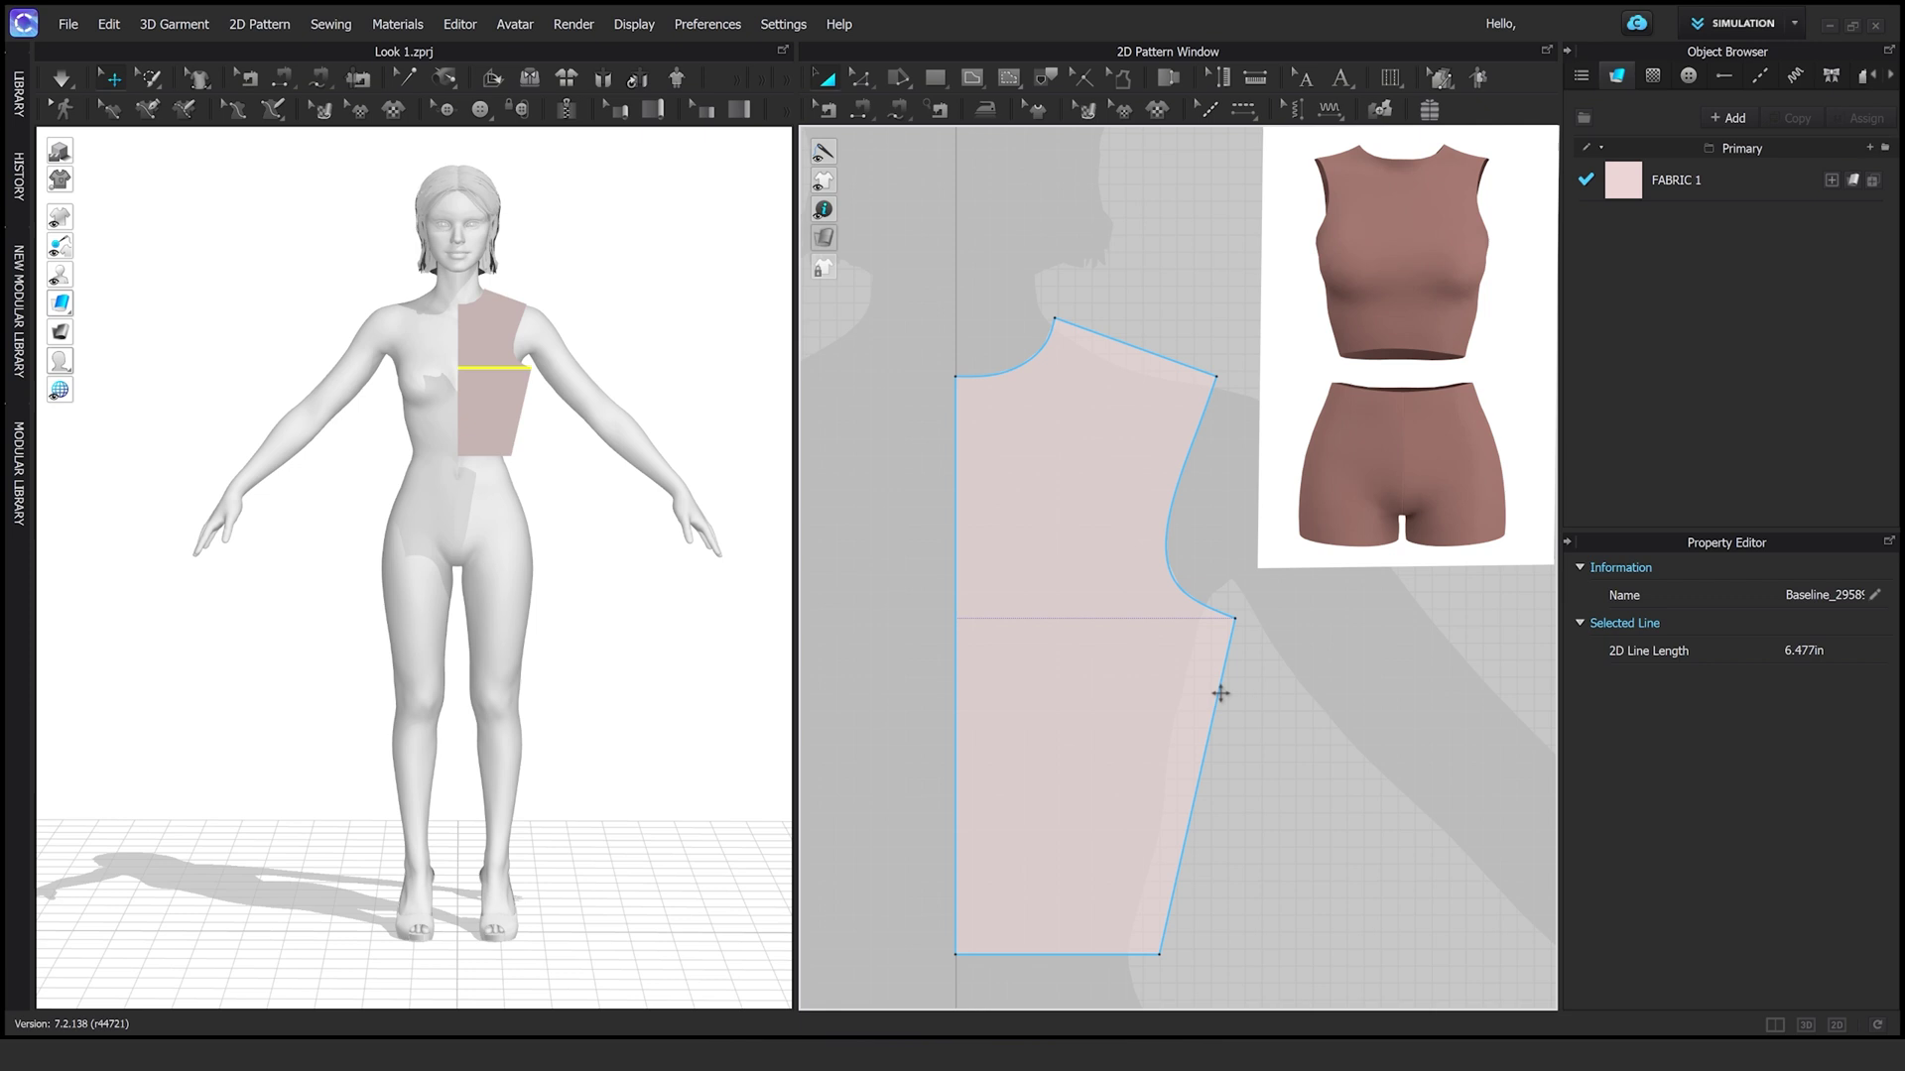
scroll(1220, 694, down, 2)
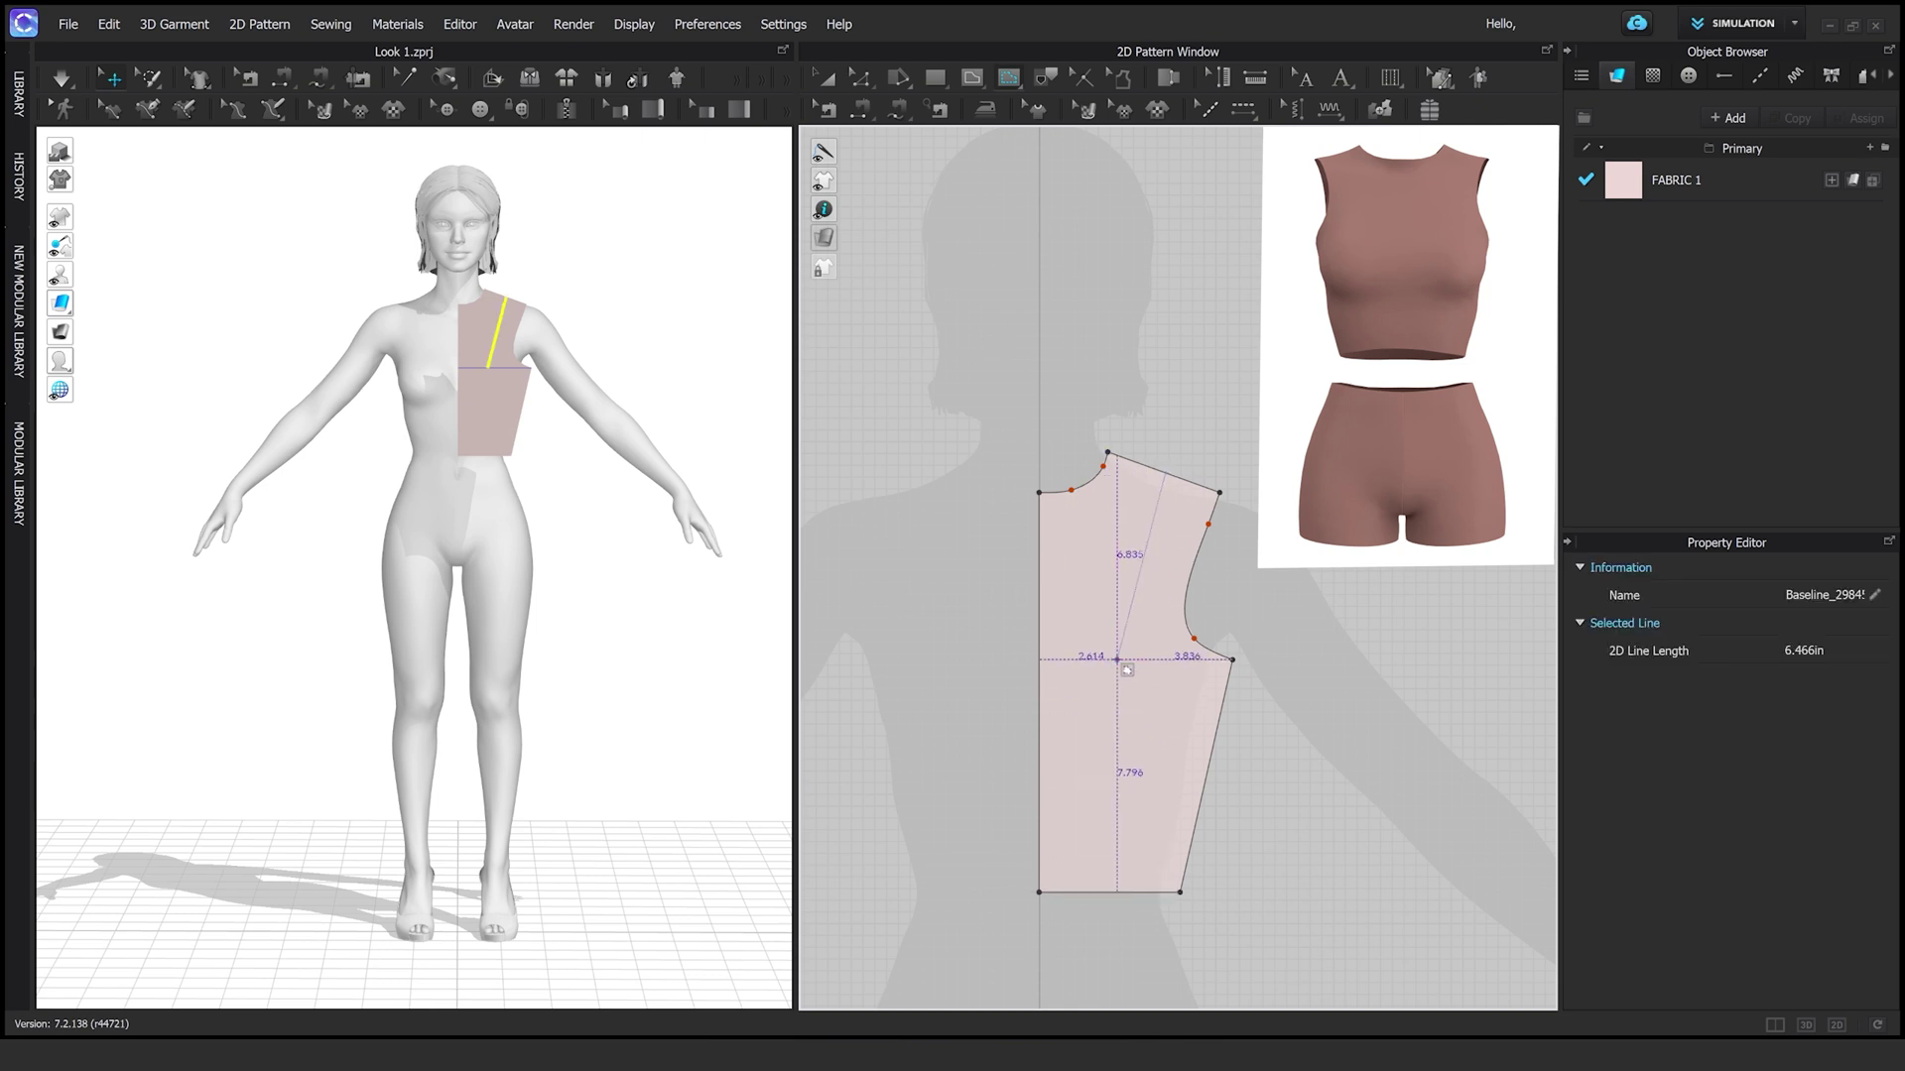
Remove the slanted baseline that runs from the shoulder seam to the underarm baseline
scroll(1127, 670, up, 3)
click(859, 78)
click(933, 98)
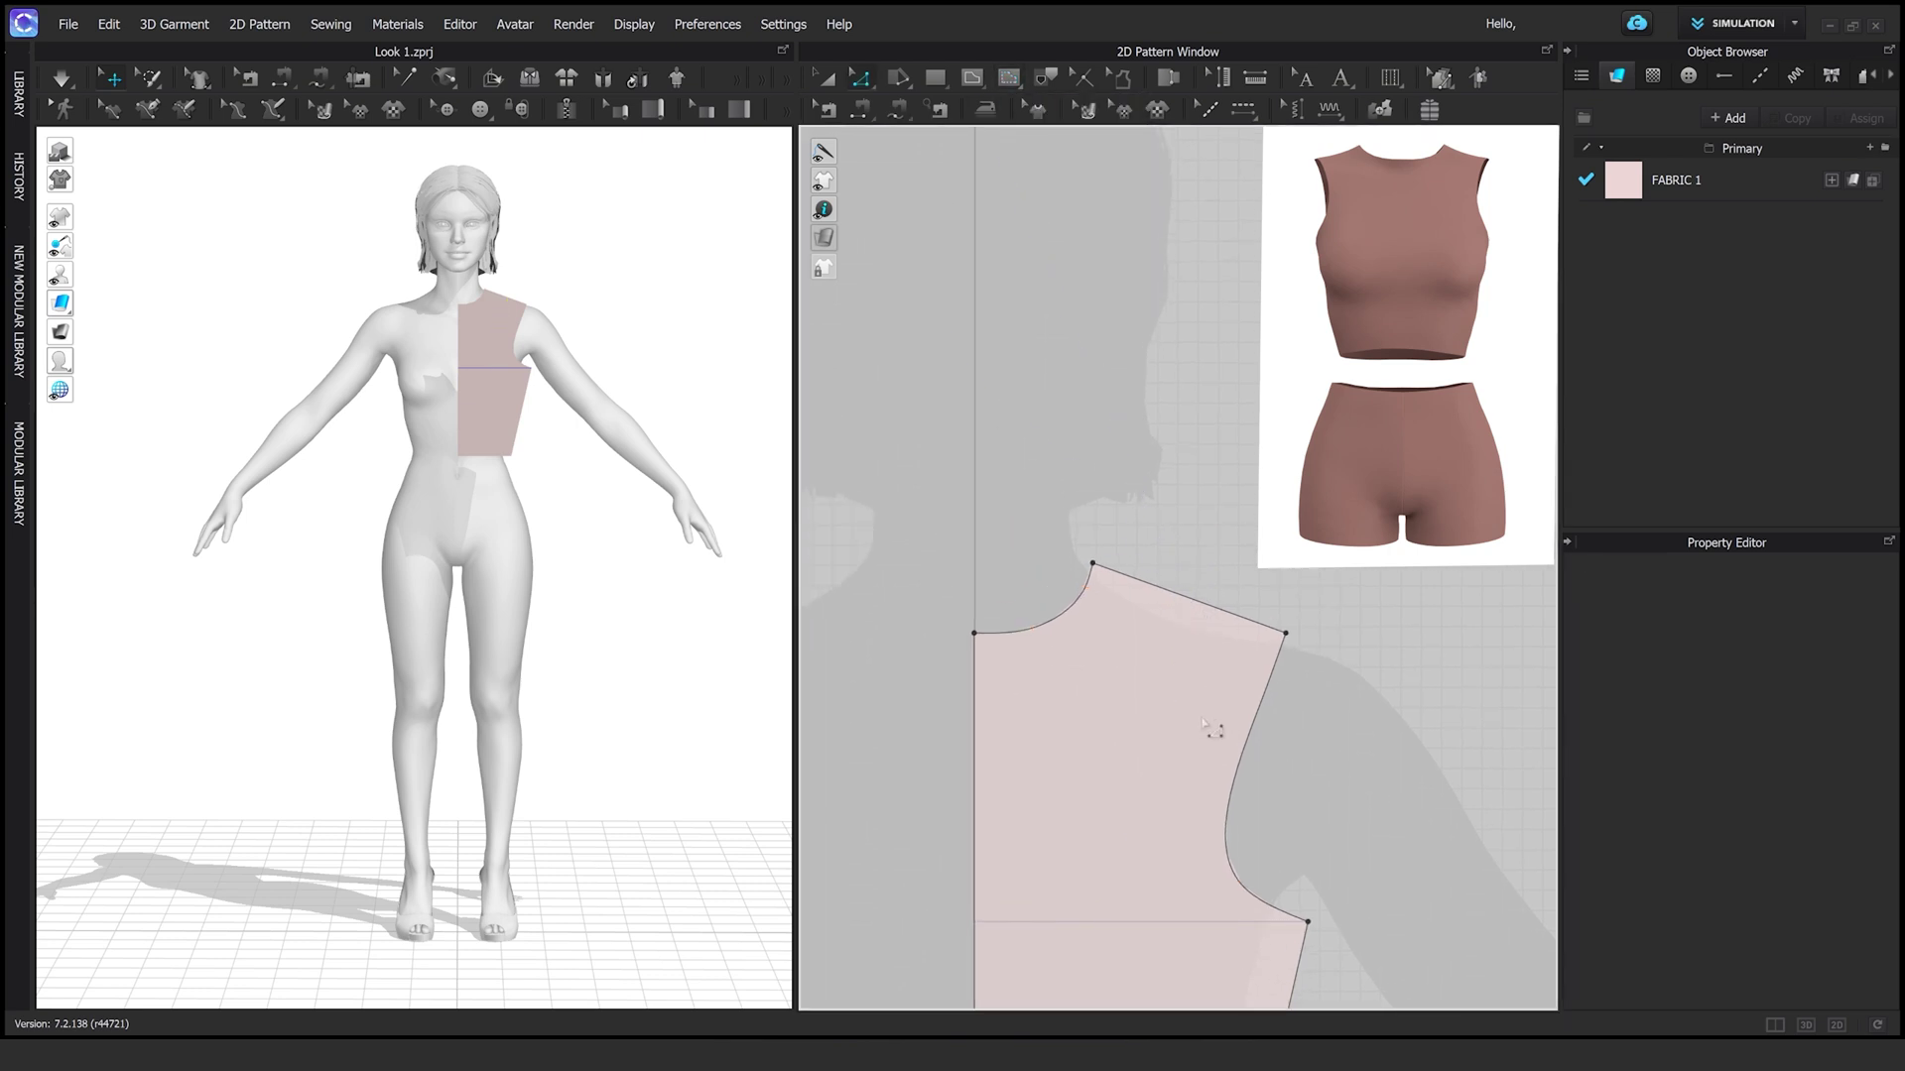
scroll(1092, 614, down, 4)
scroll(1190, 922, up, 3)
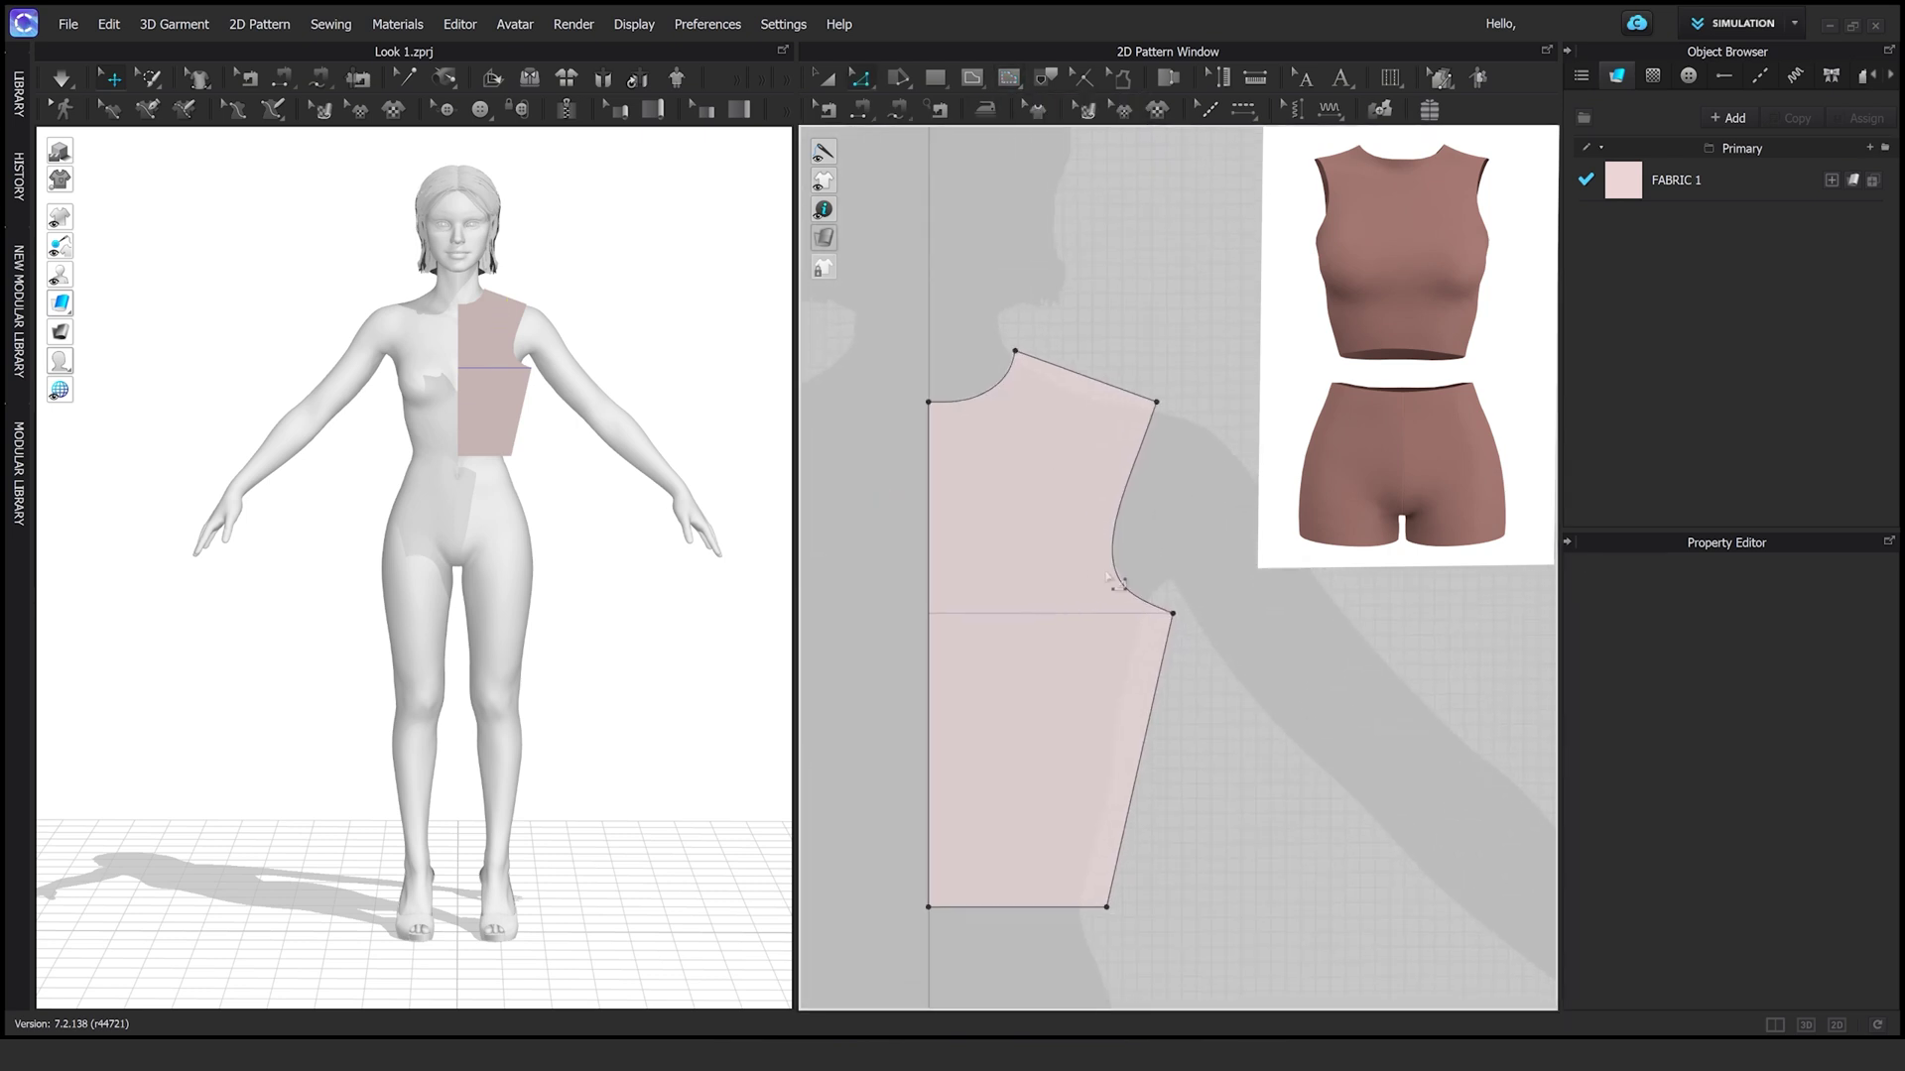
scroll(1090, 384, down, 2)
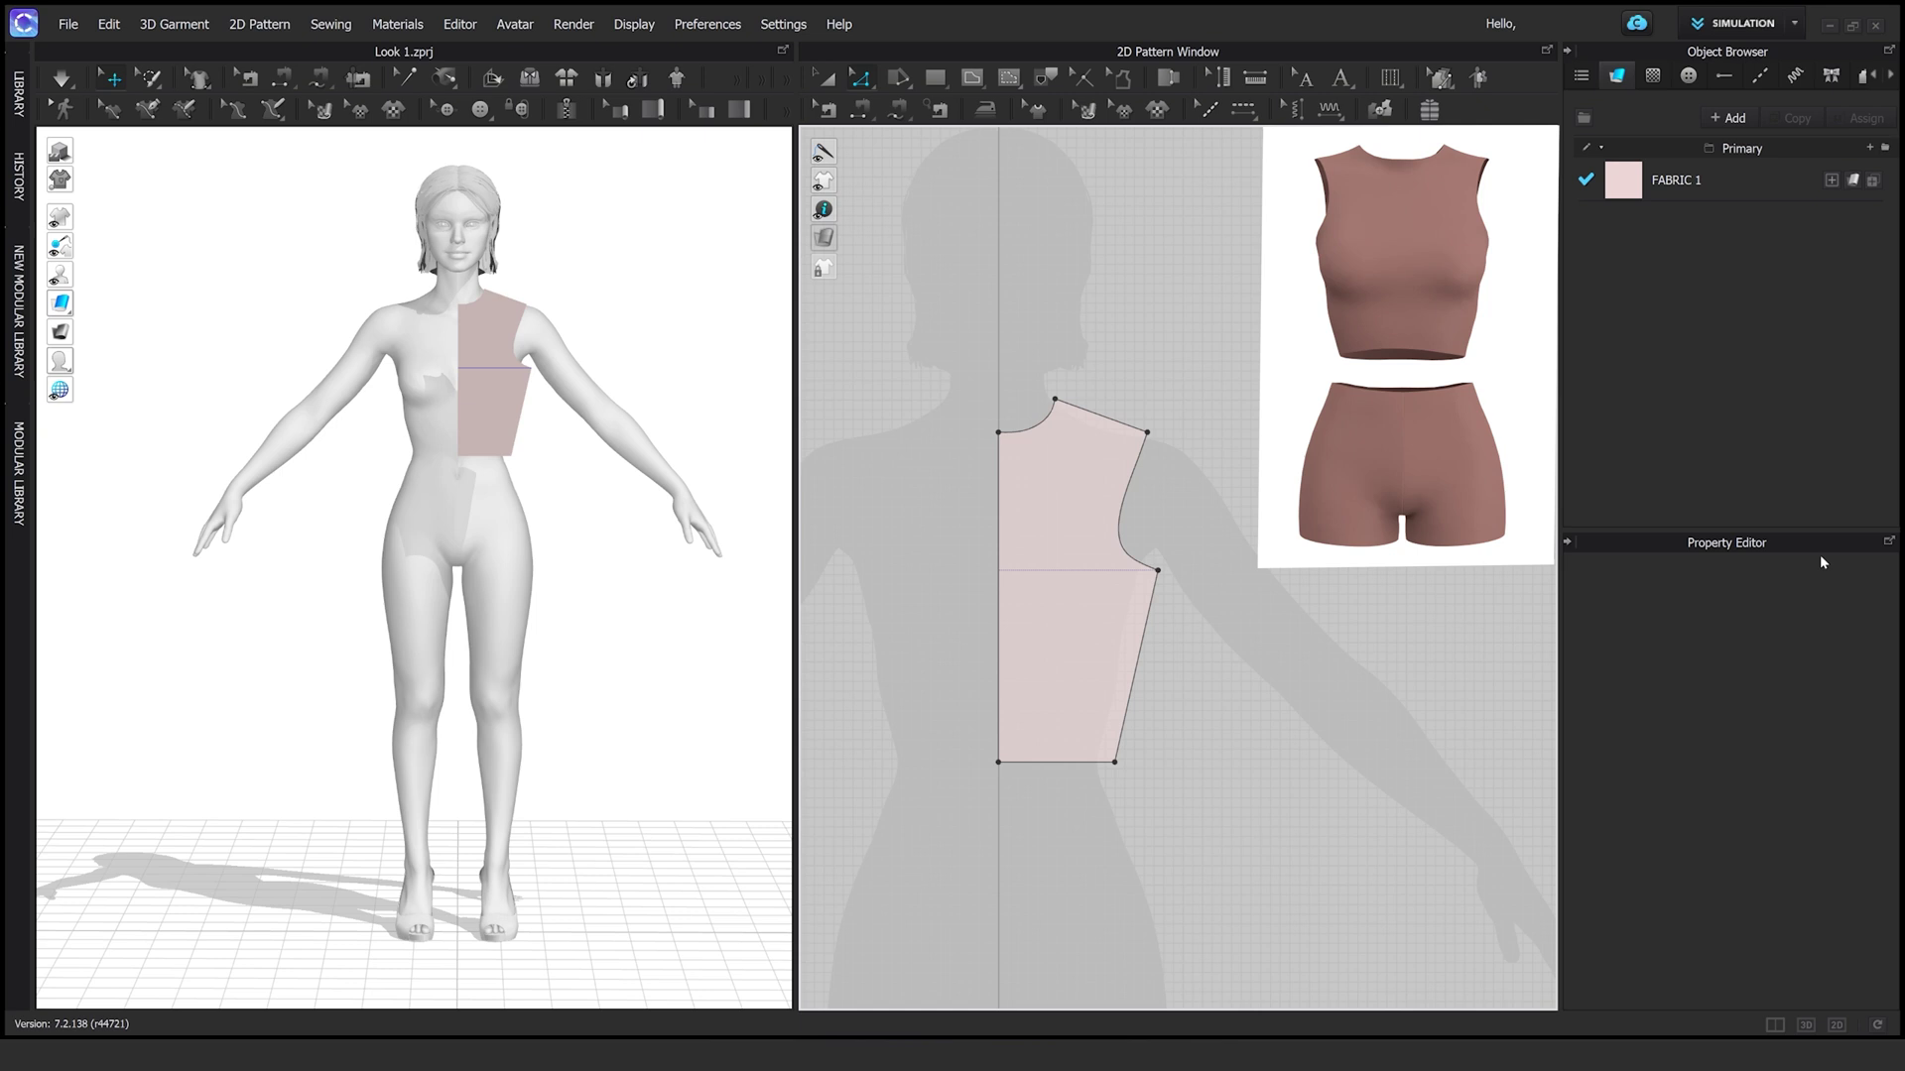
Draw a baseline about 6.55 in long from the mid-shoulder to the underarm baseline, and another straight down to the hem
scroll(1055, 493, up, 1)
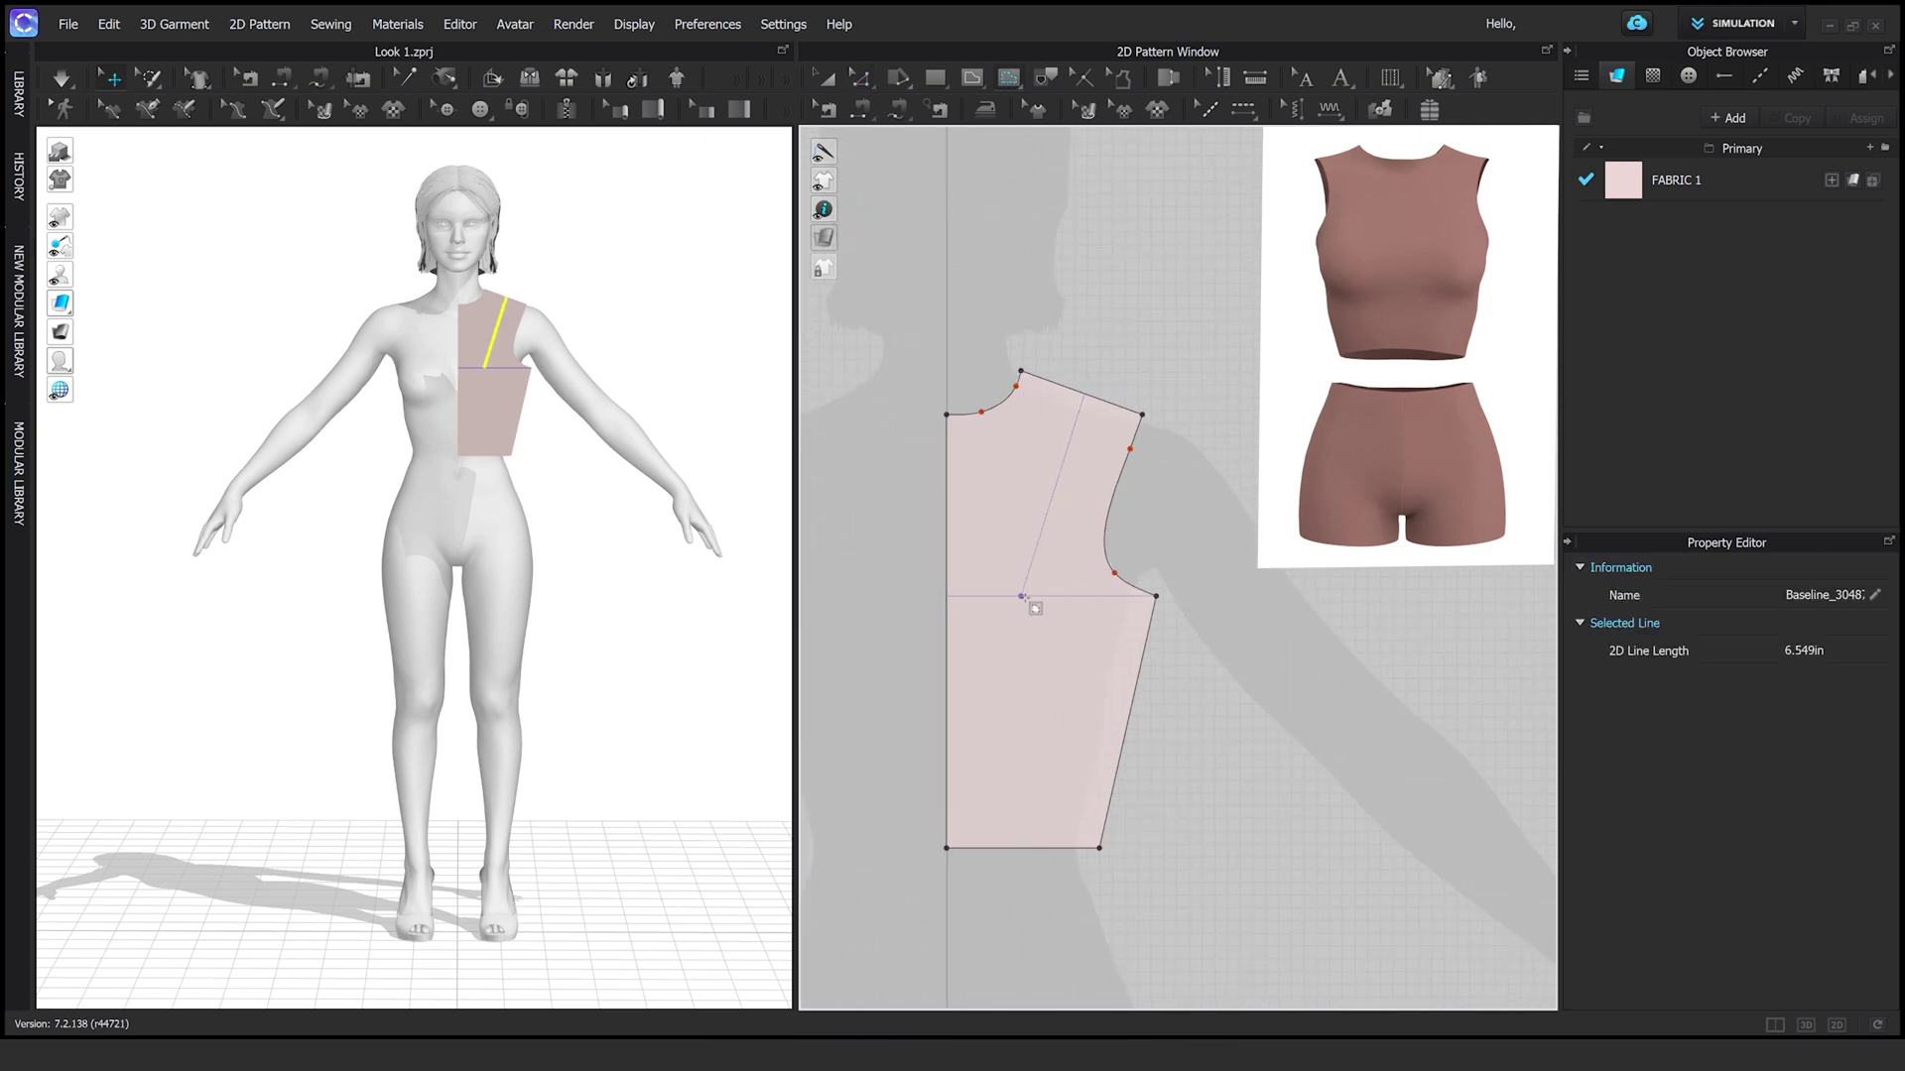
scroll(1030, 853, down, 2)
scroll(990, 502, up, 2)
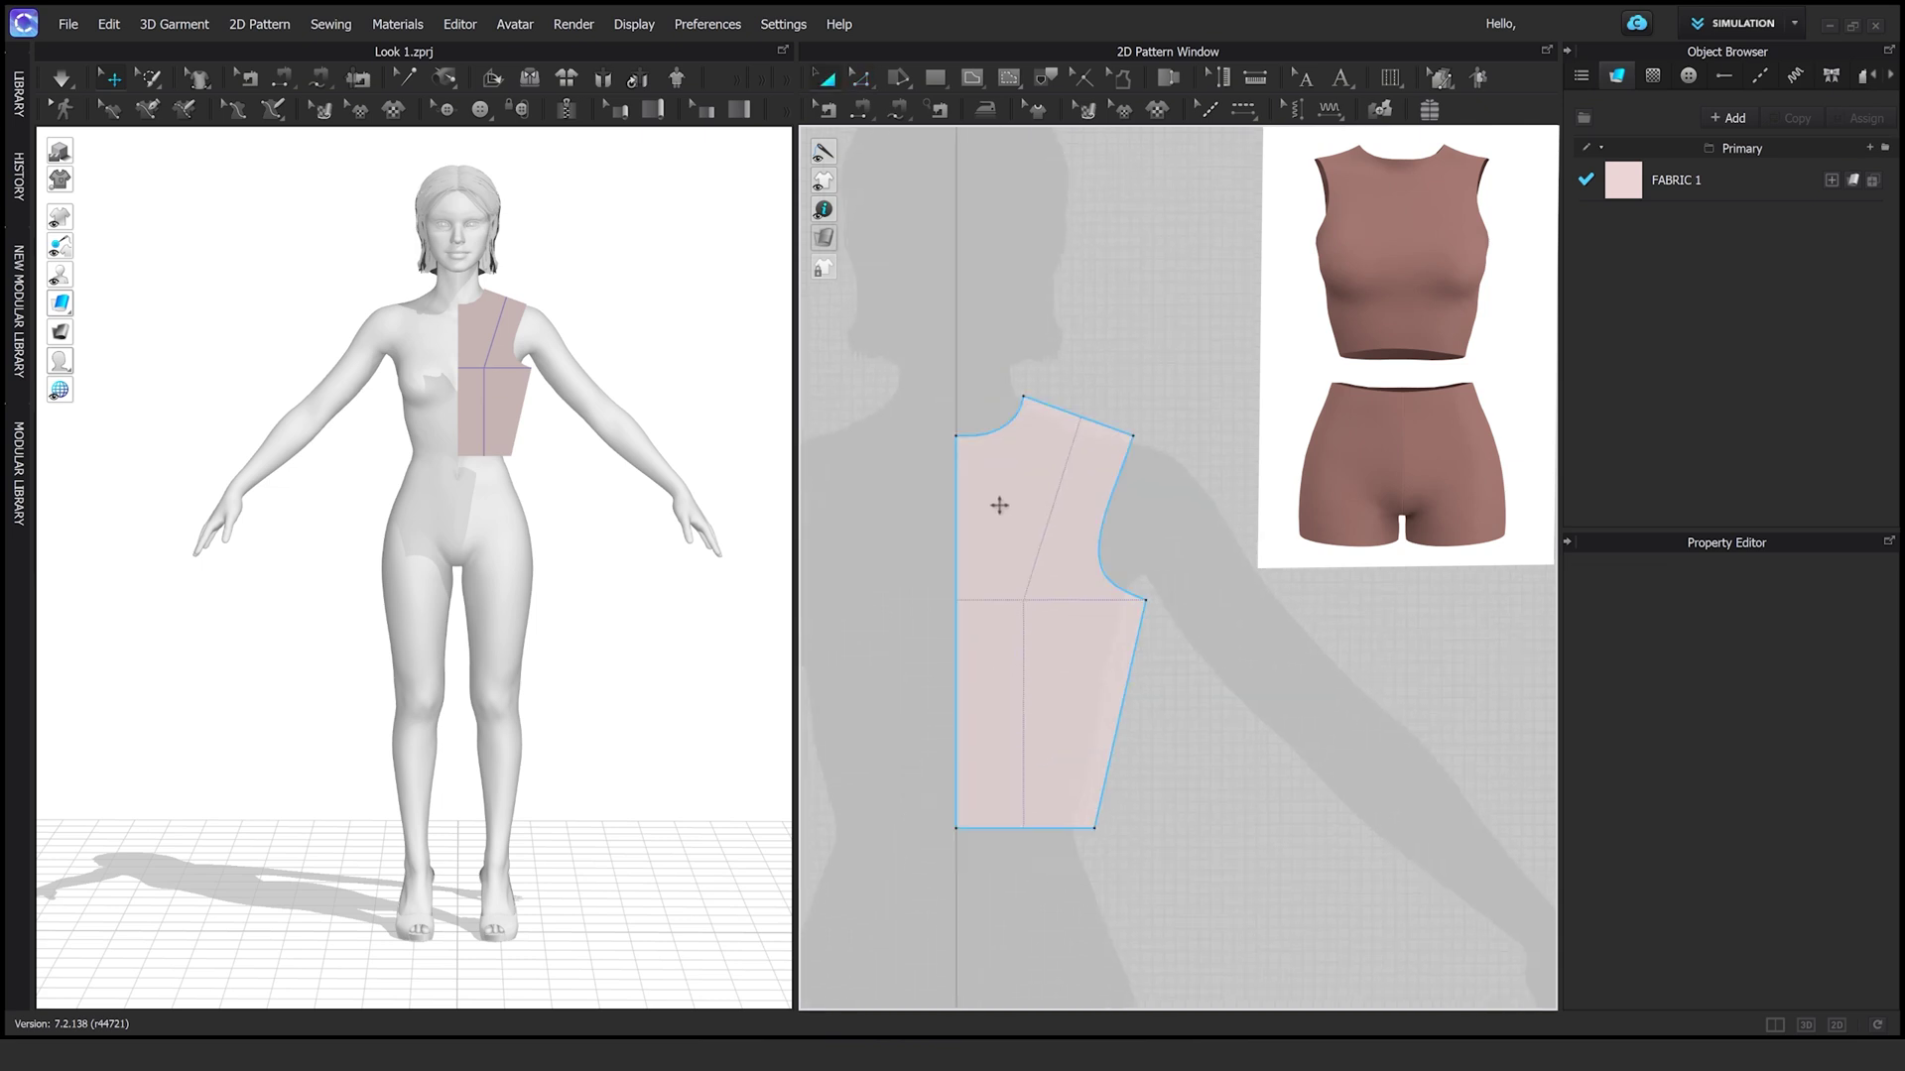
Paste a mirrored copy of the half bodice beside the original, and delete the copy
scroll(990, 502, down, 2)
click(935, 523)
key(ctrl+c)
key(ctrl+r)
click(1182, 601)
scroll(1233, 748, up, 3)
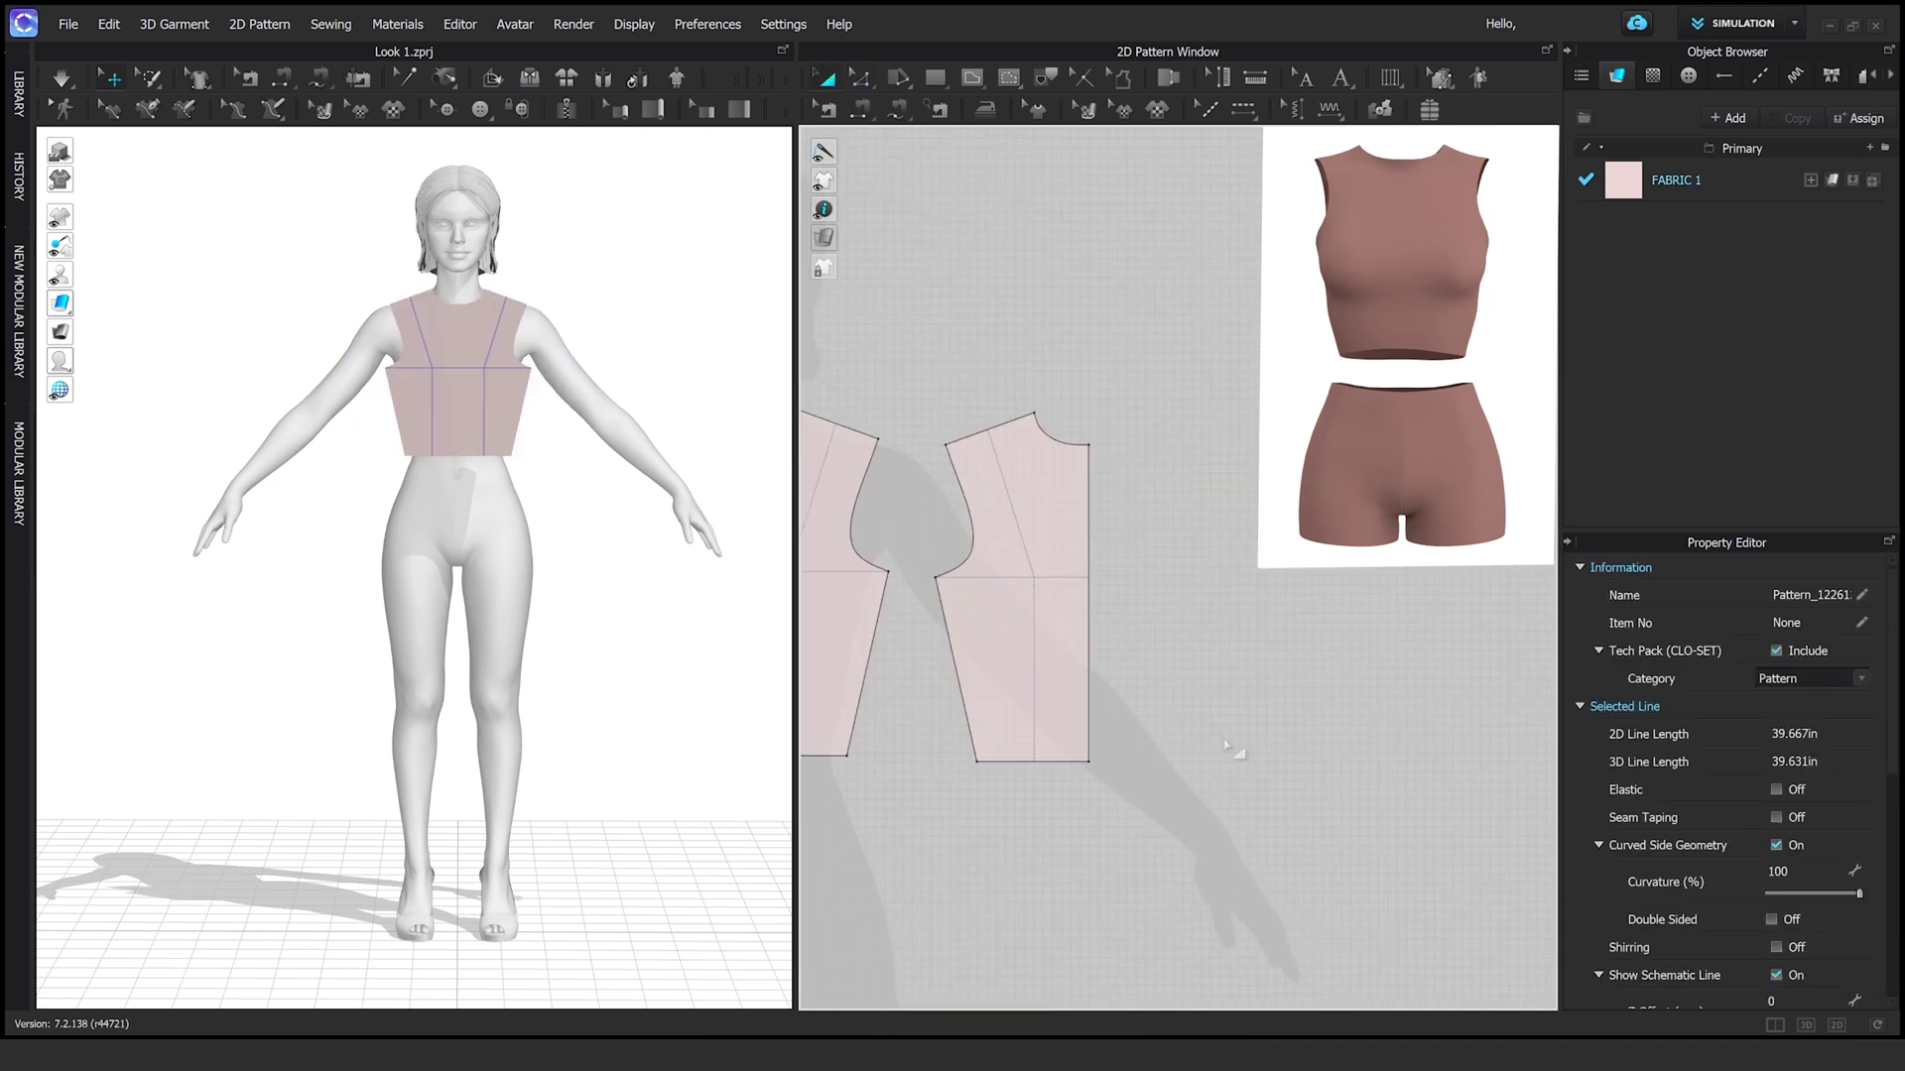
scroll(1164, 647, down, 4)
key(Delete)
Unfold the half bodice symmetrically along its center front edge
key(z)
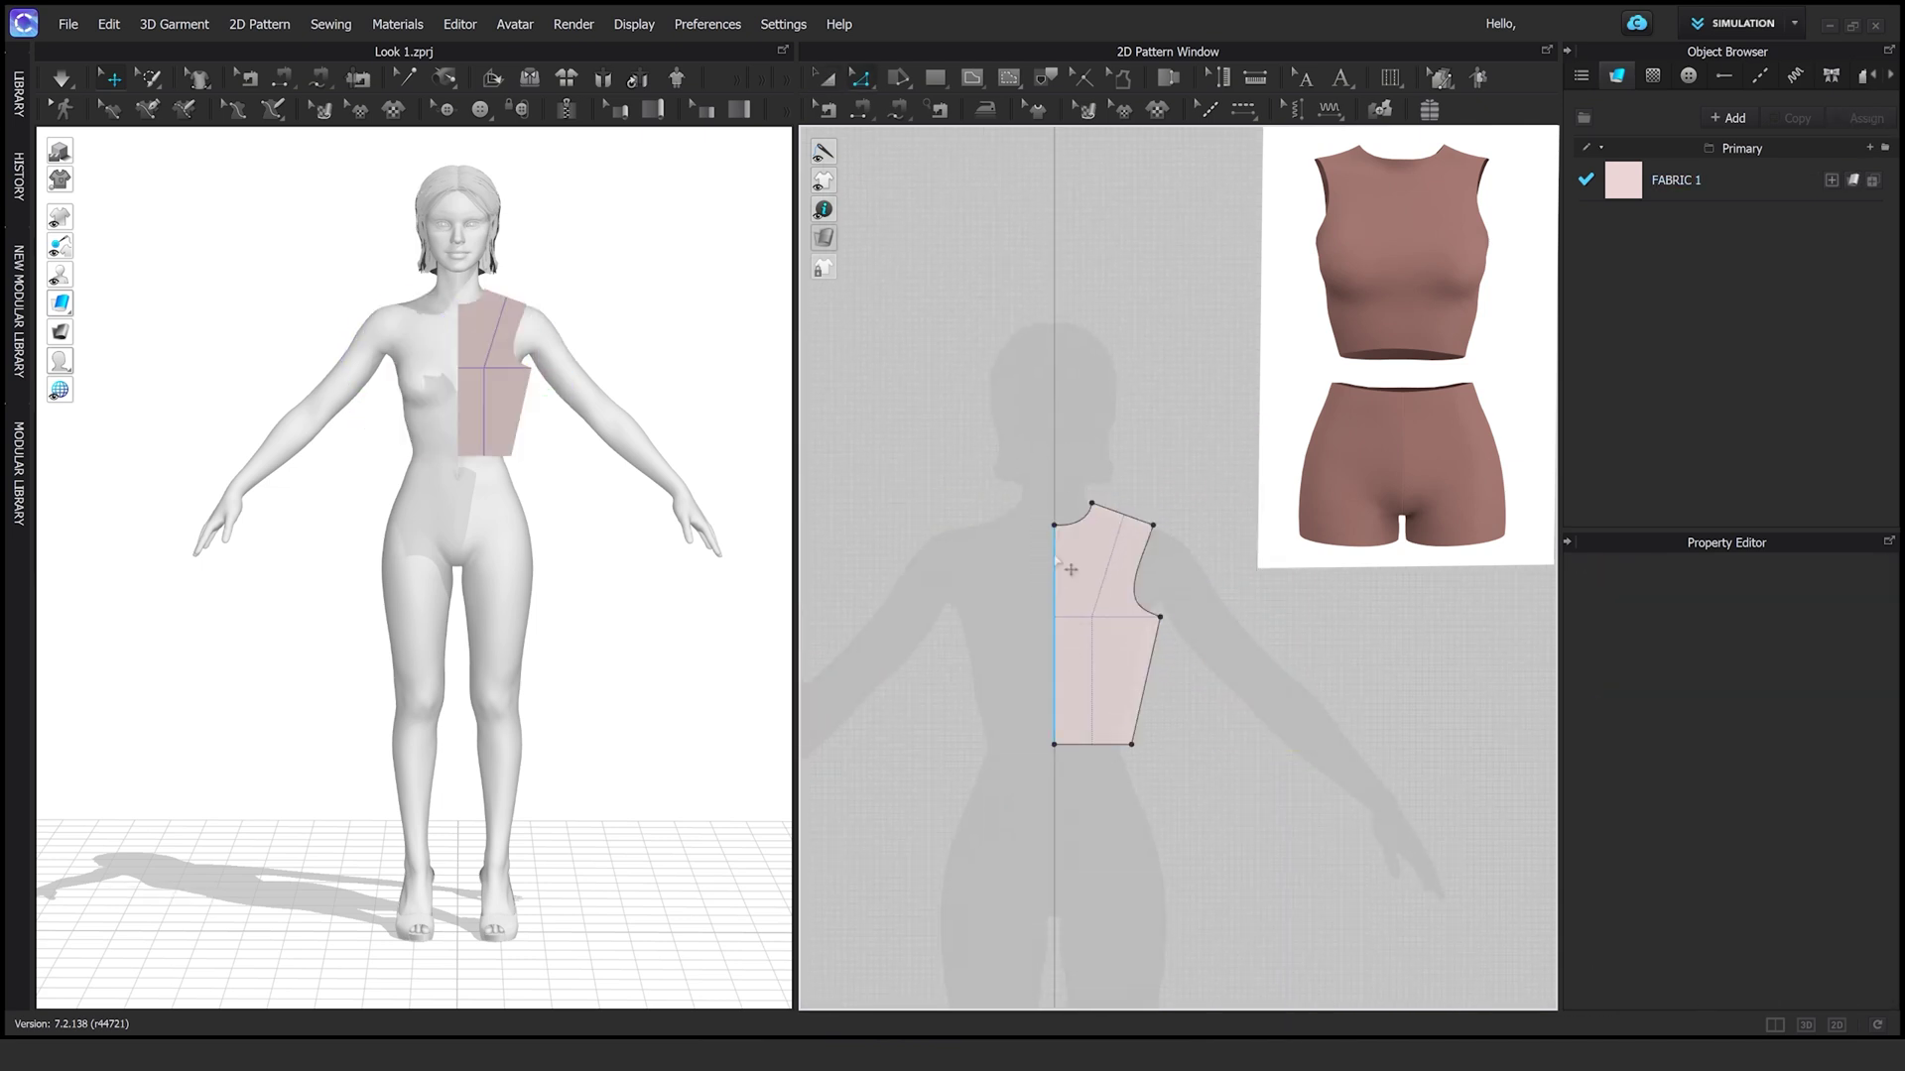
click(1055, 595)
right_click(1057, 580)
click(1194, 839)
Duplicate the full bodice pattern and place the copy beside the original in the 2D pattern area
key(a)
click(1075, 572)
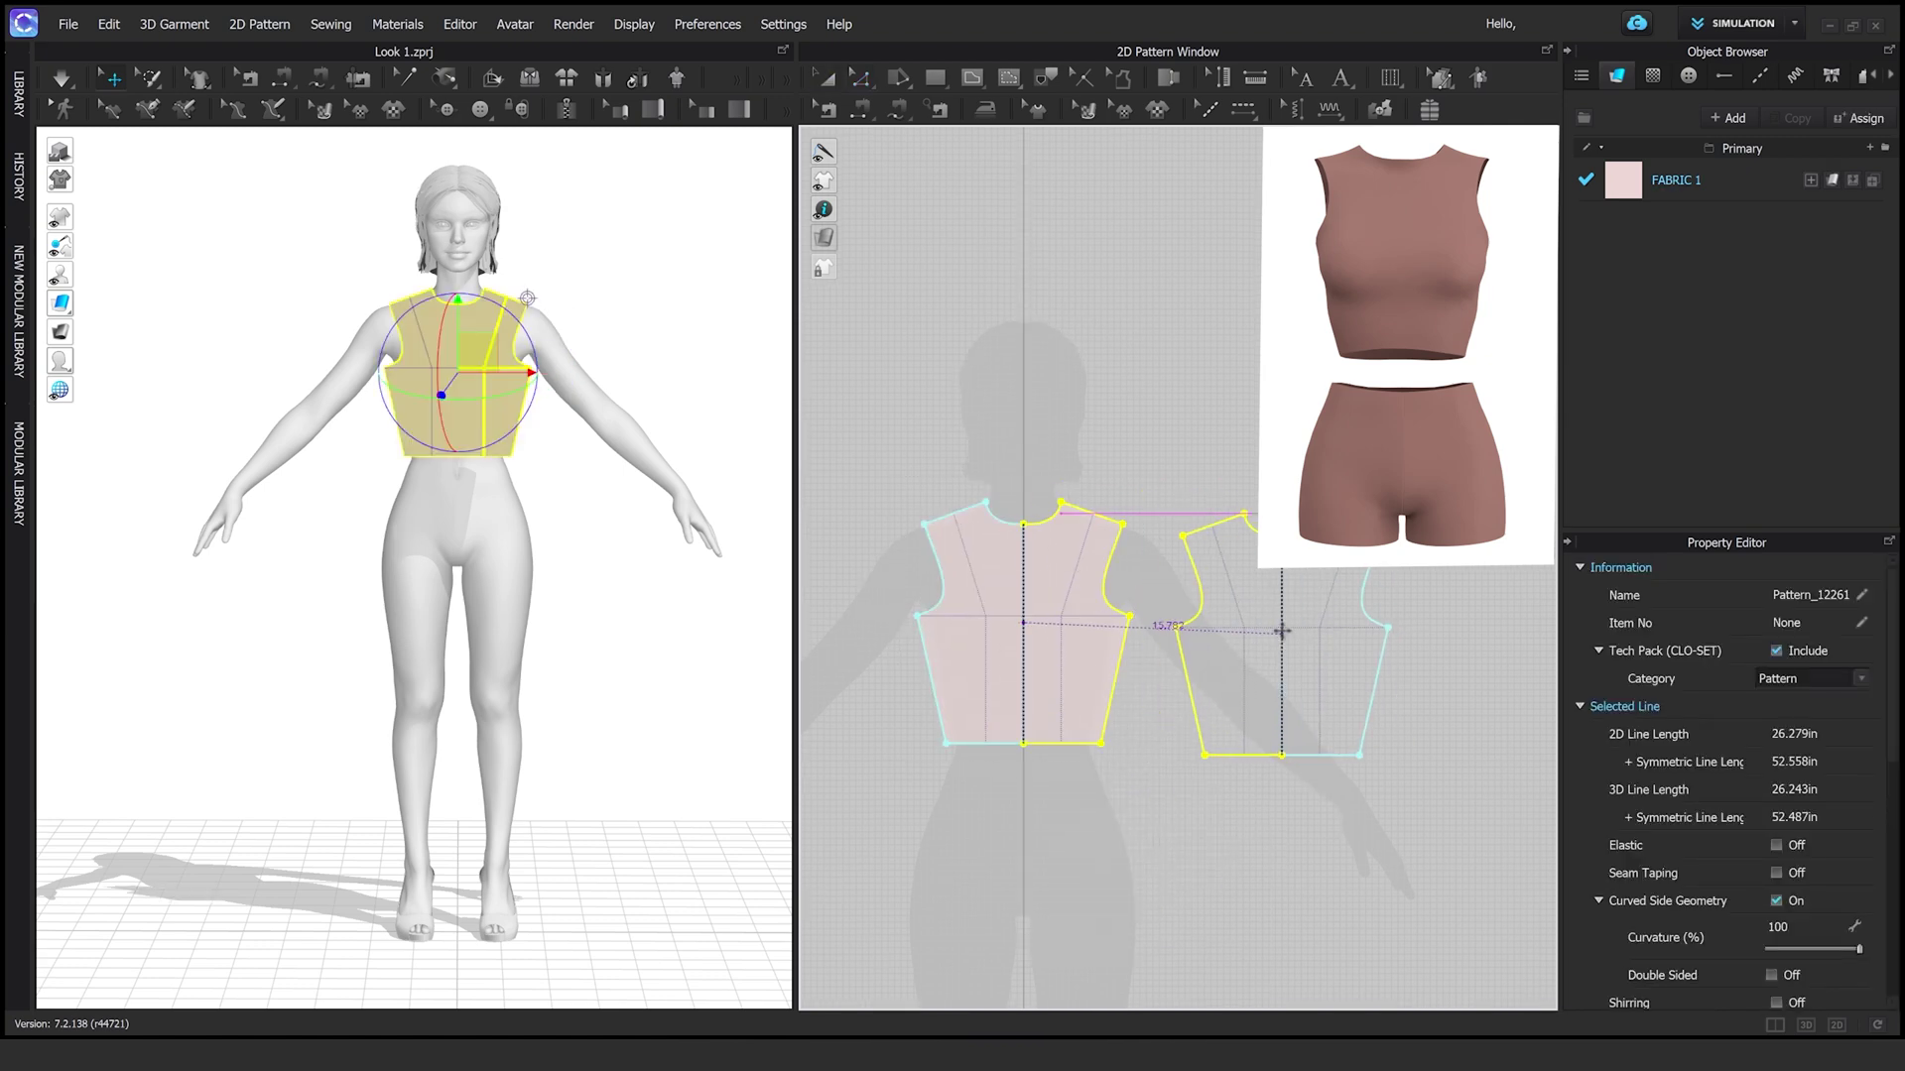
click(1280, 631)
Position the copied bodice piece behind the avatar, switching the 3D gizmo out of screen coordinates
right_drag(456, 317, 665, 308)
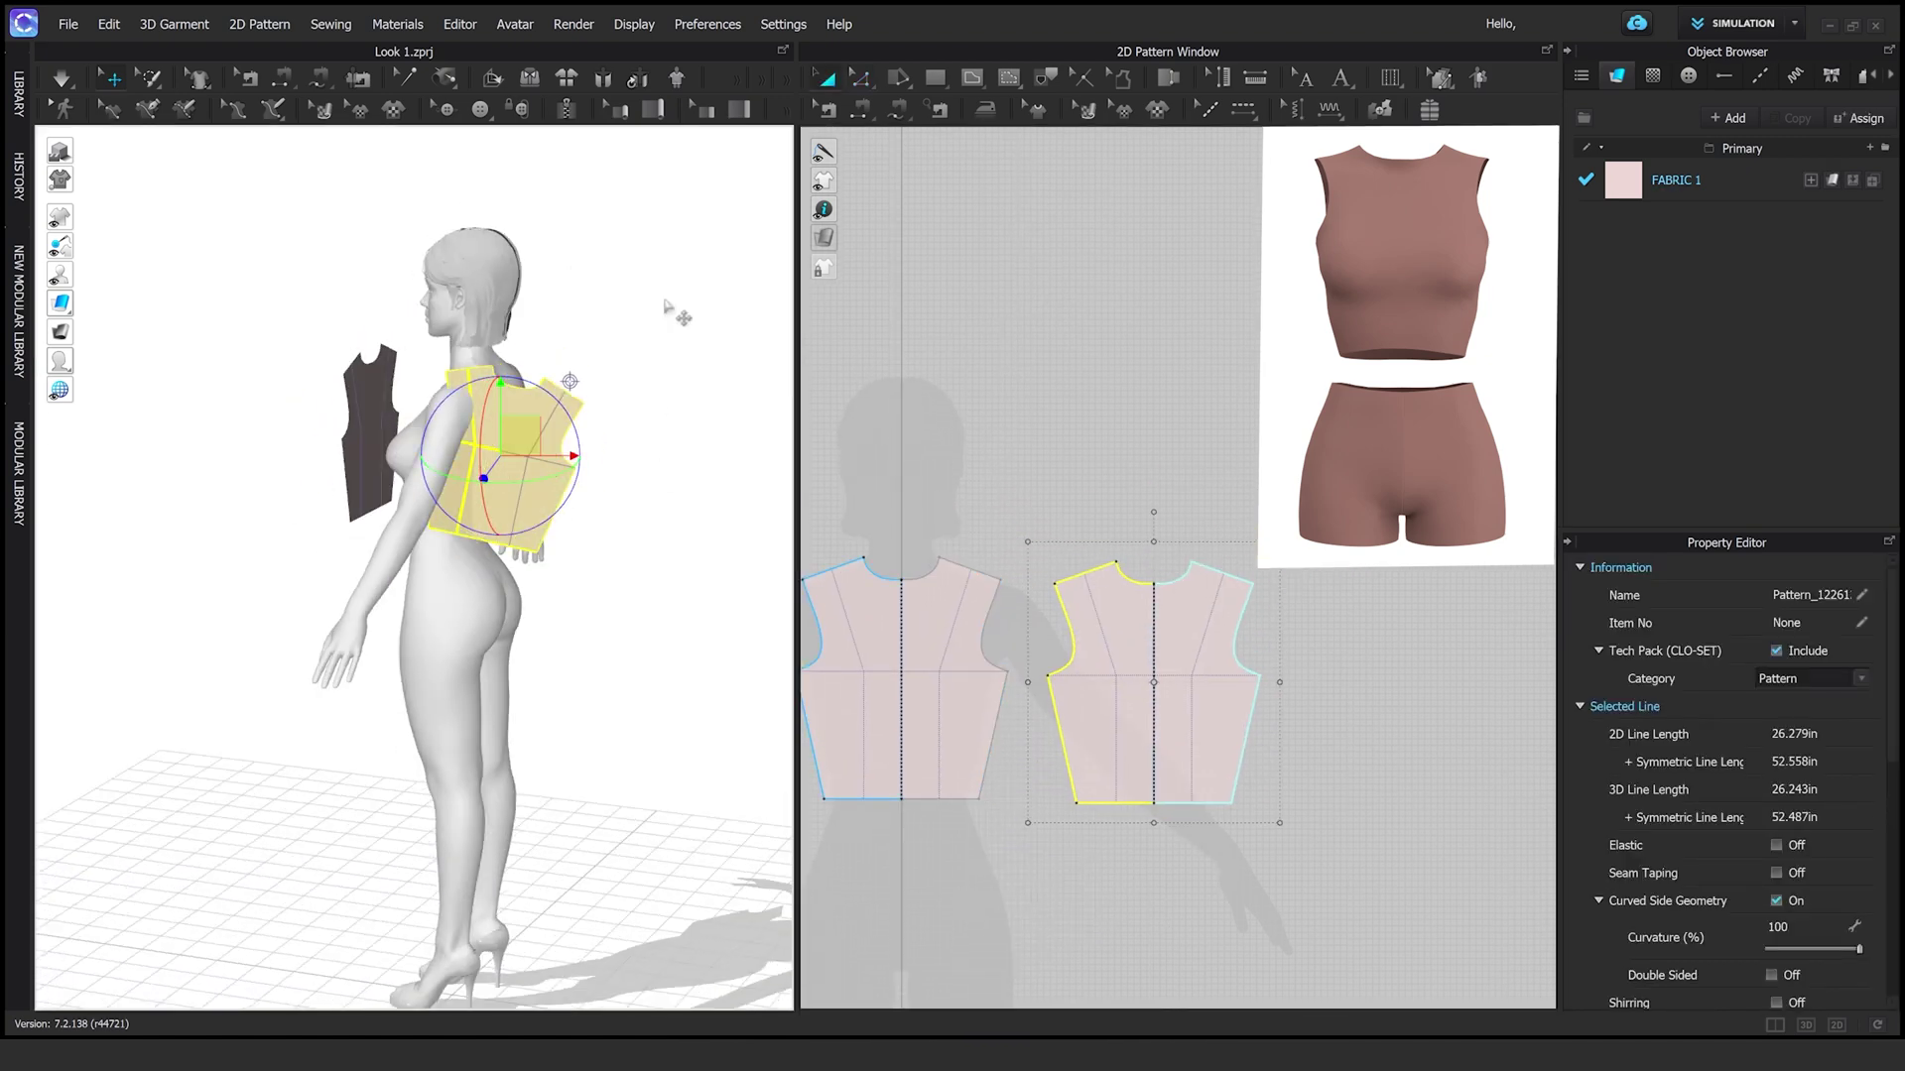
click(632, 23)
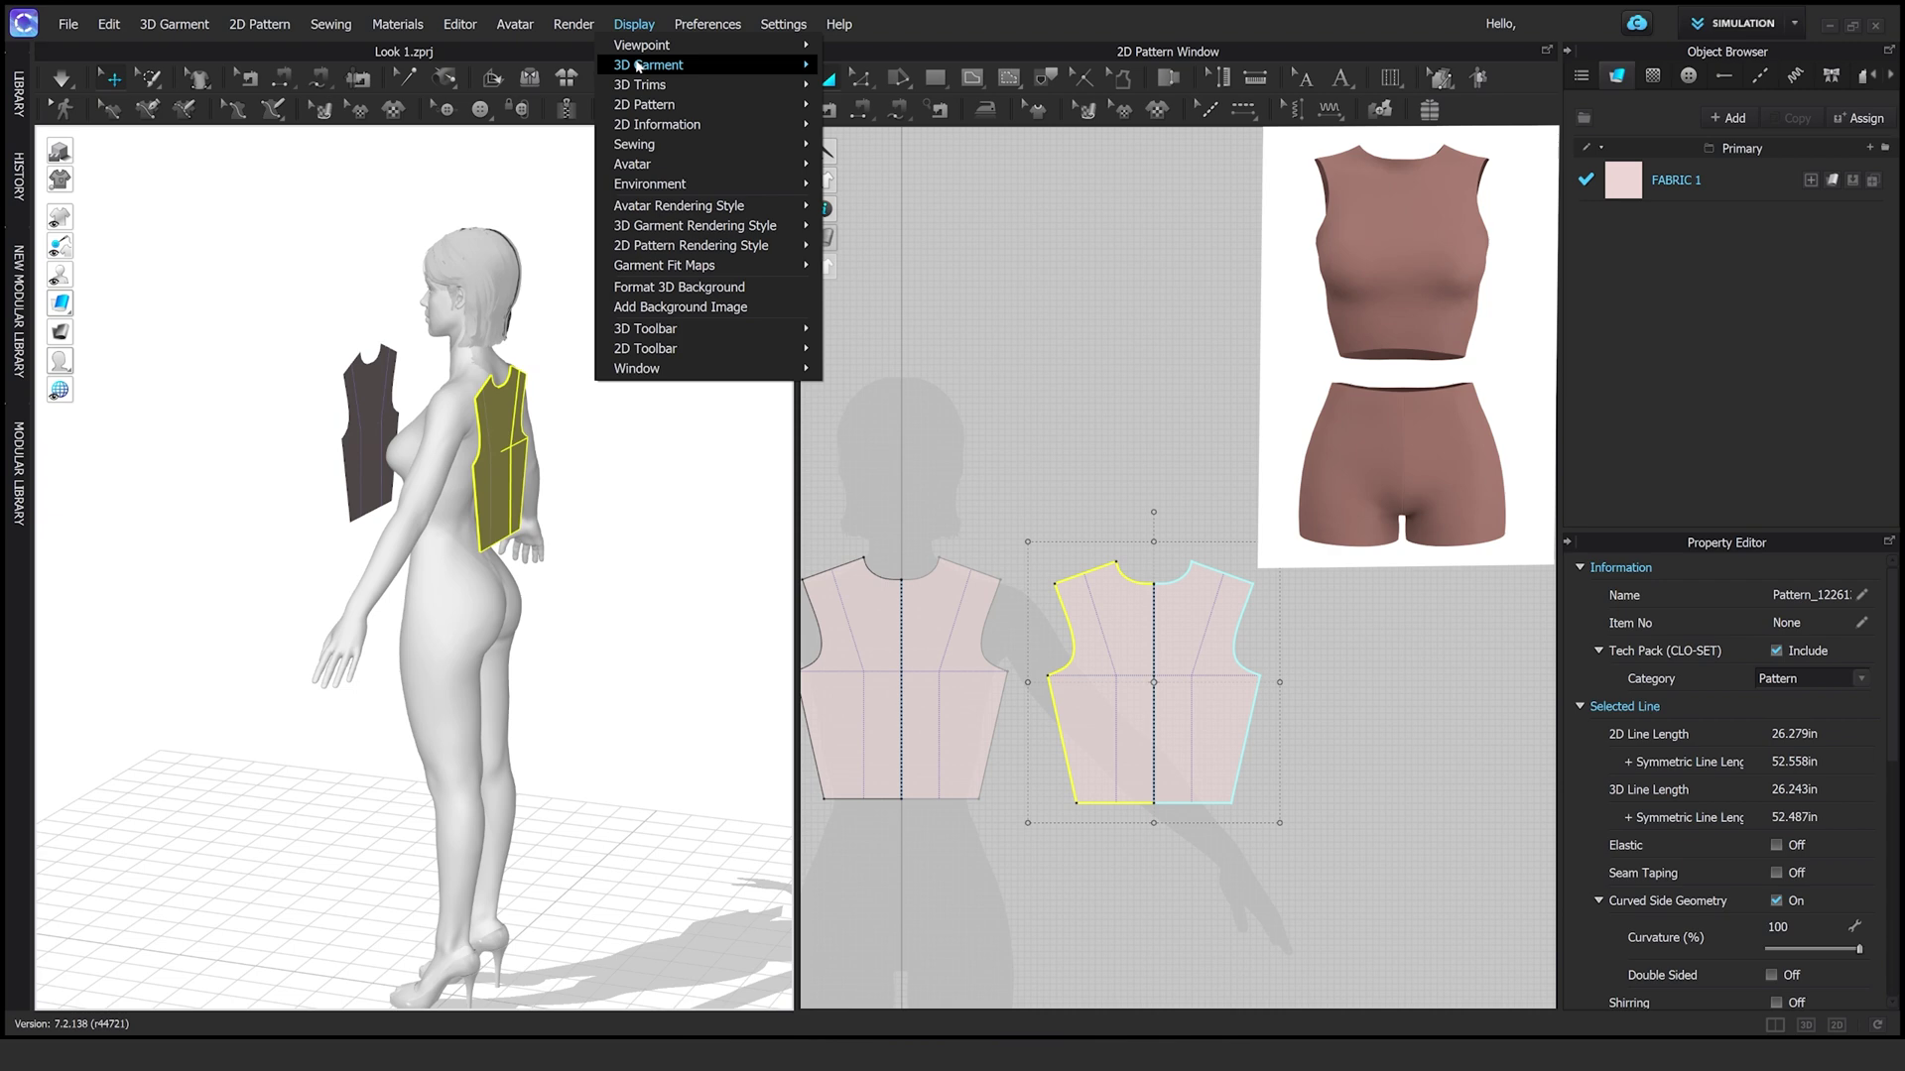
mouse_move(707, 24)
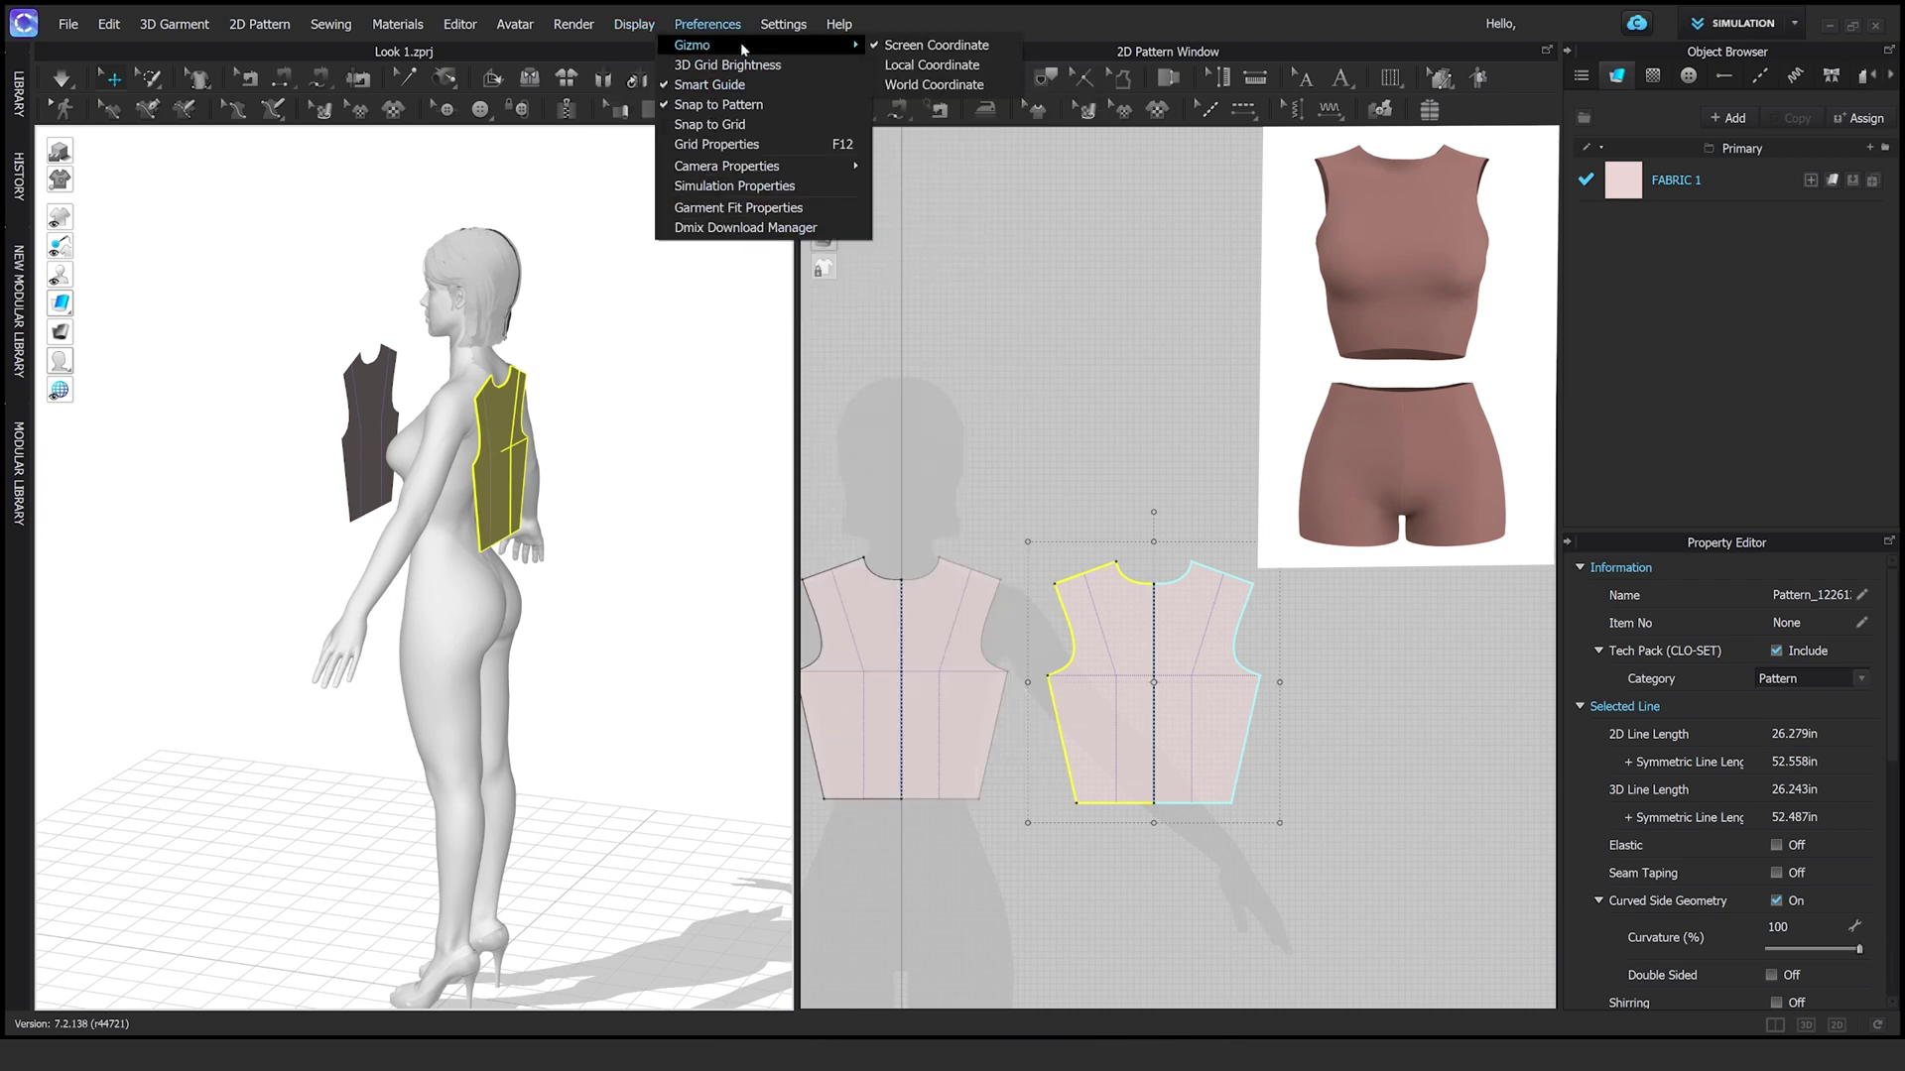
click(501, 457)
right_drag(556, 476, 745, 493)
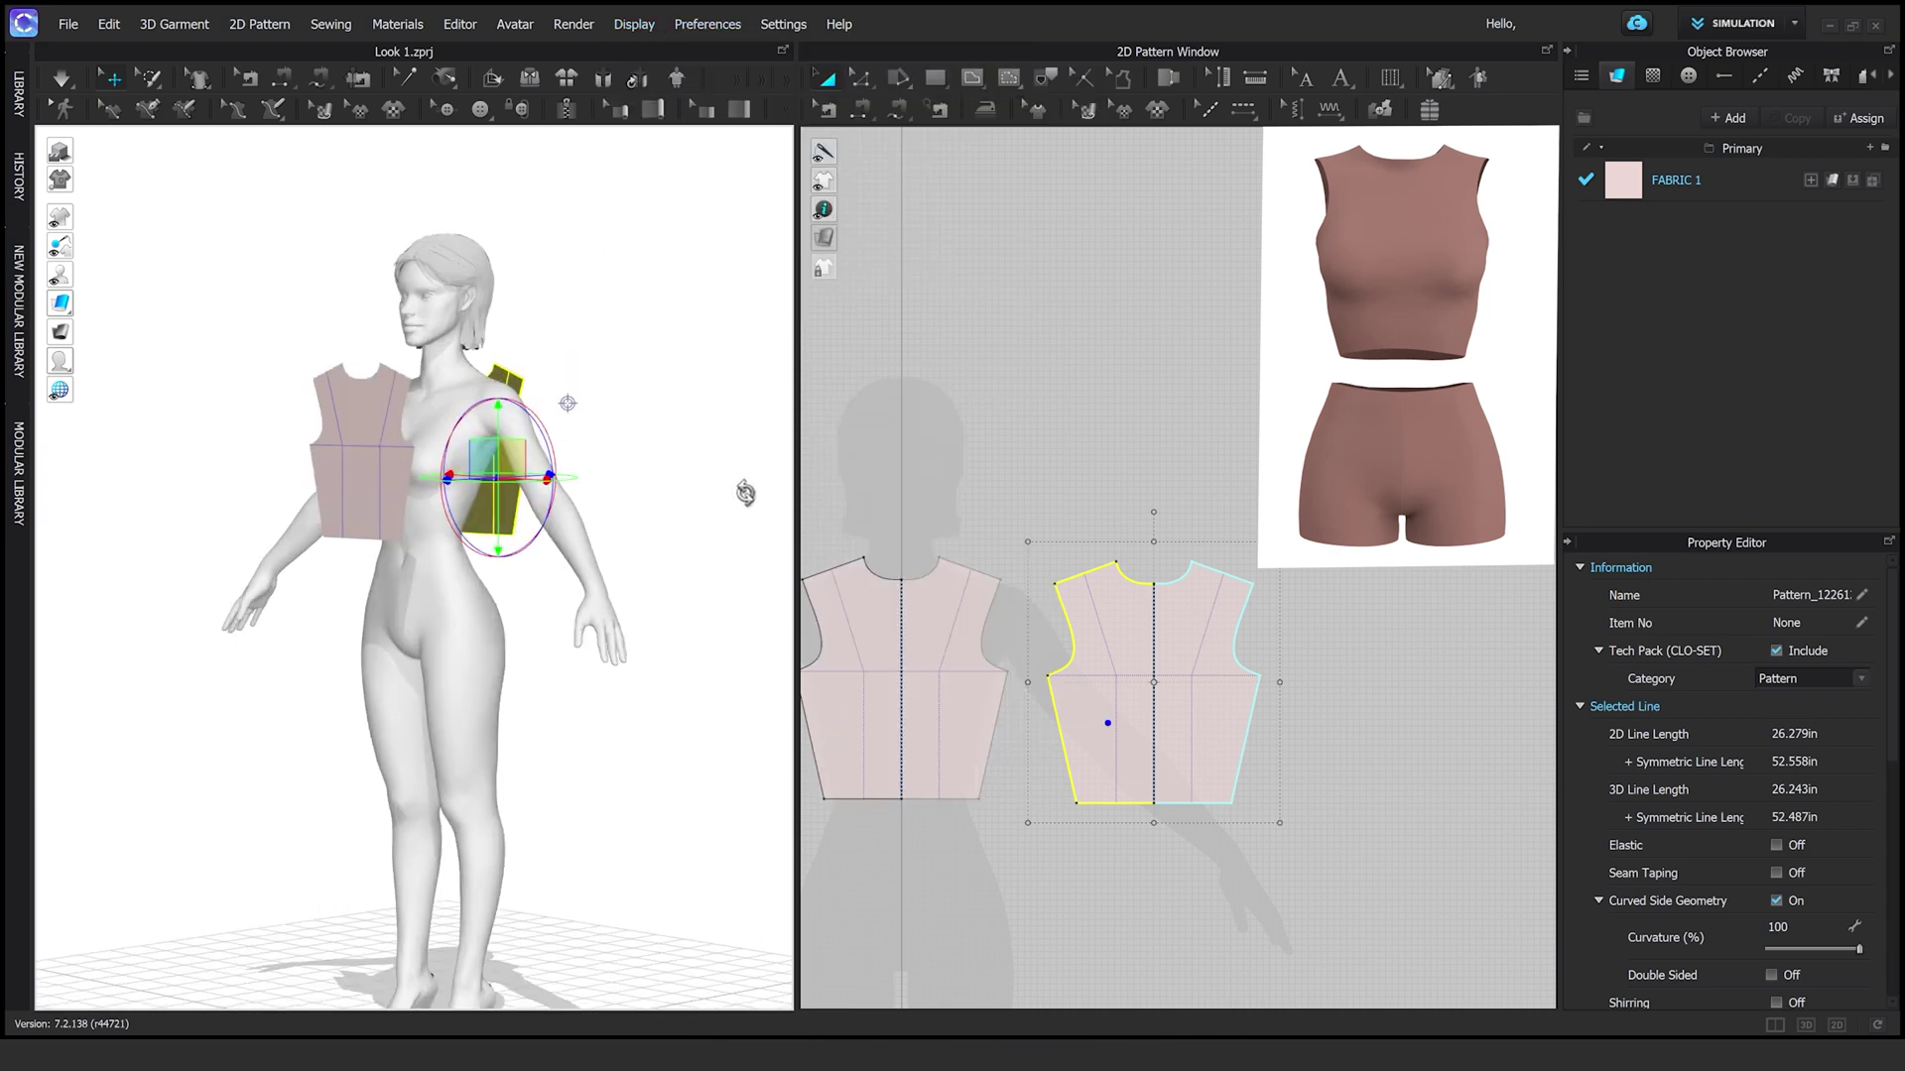
key(2)
key(4)
key(2)
click(676, 784)
scroll(675, 784, up, 2)
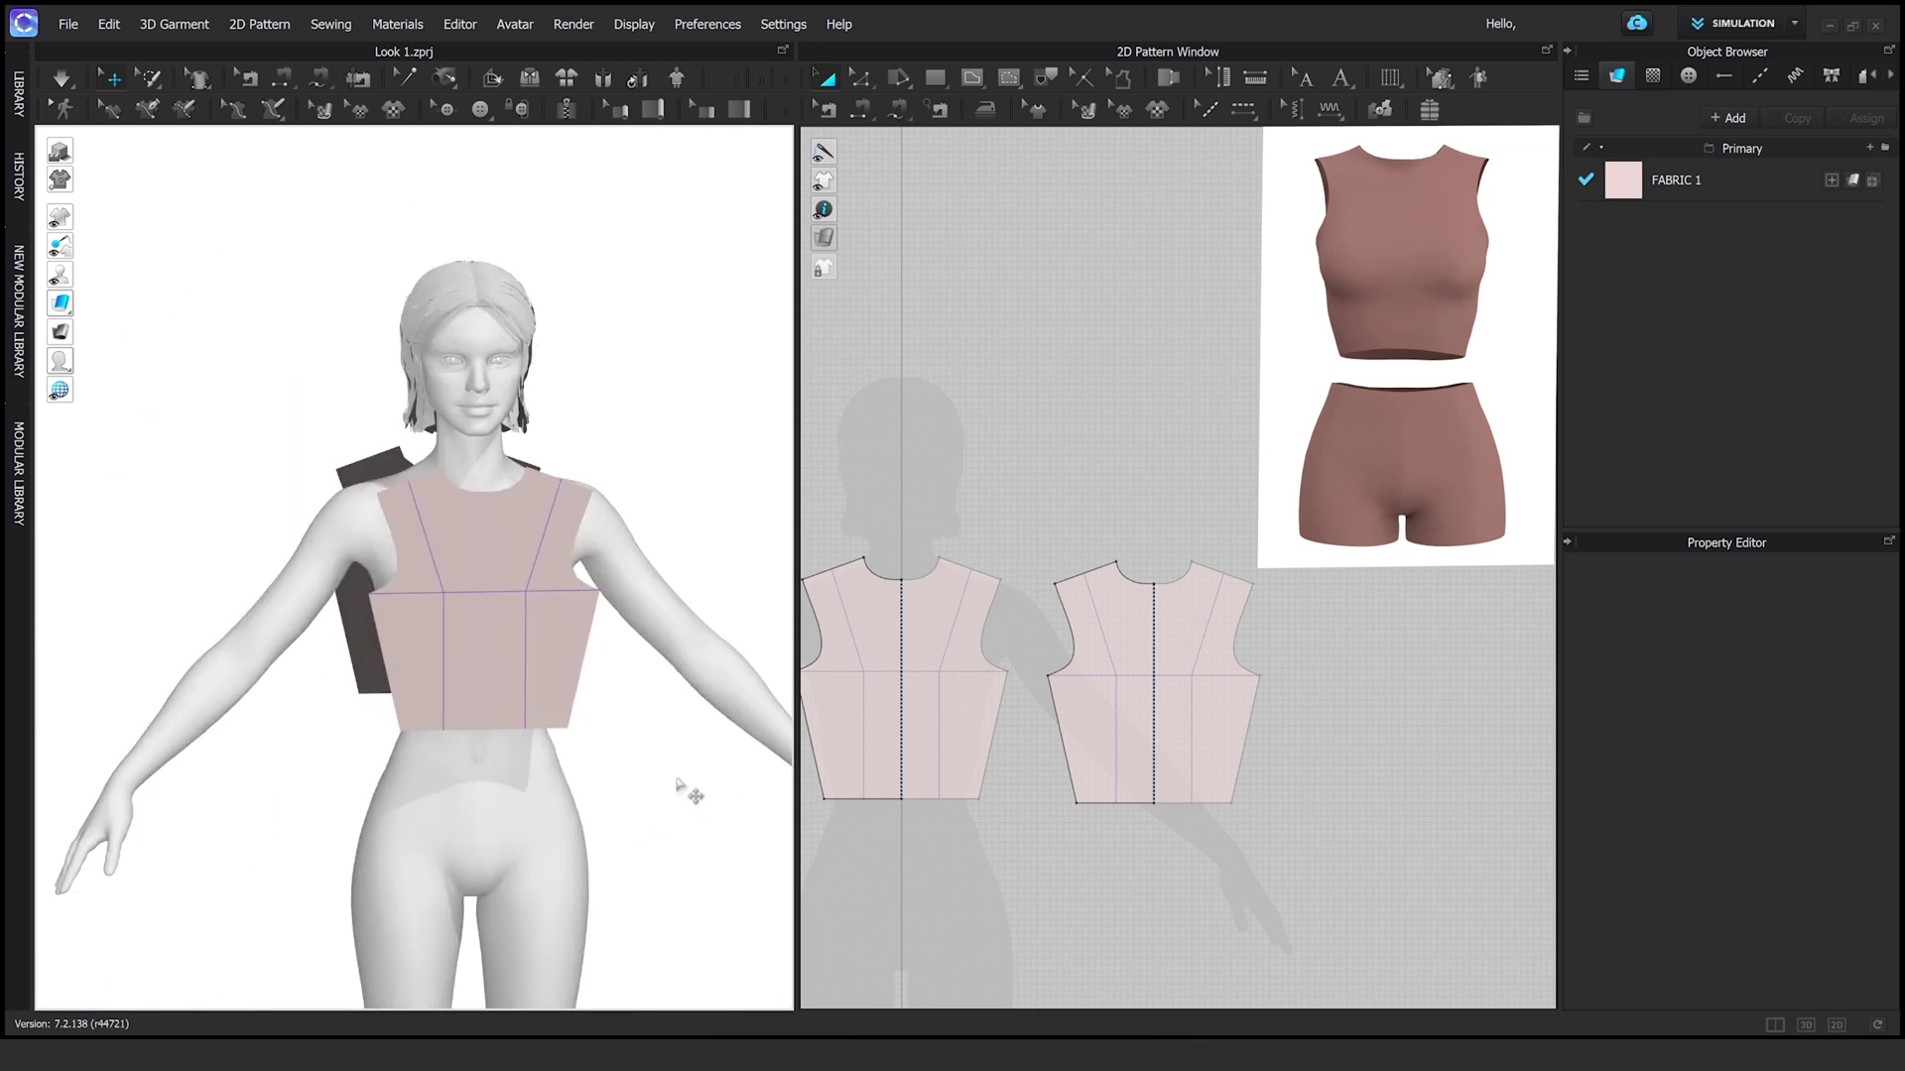
Simulate the sewn front and back bodice so the top drapes on the avatar, and check it from behind
key(space)
scroll(596, 779, down, 2)
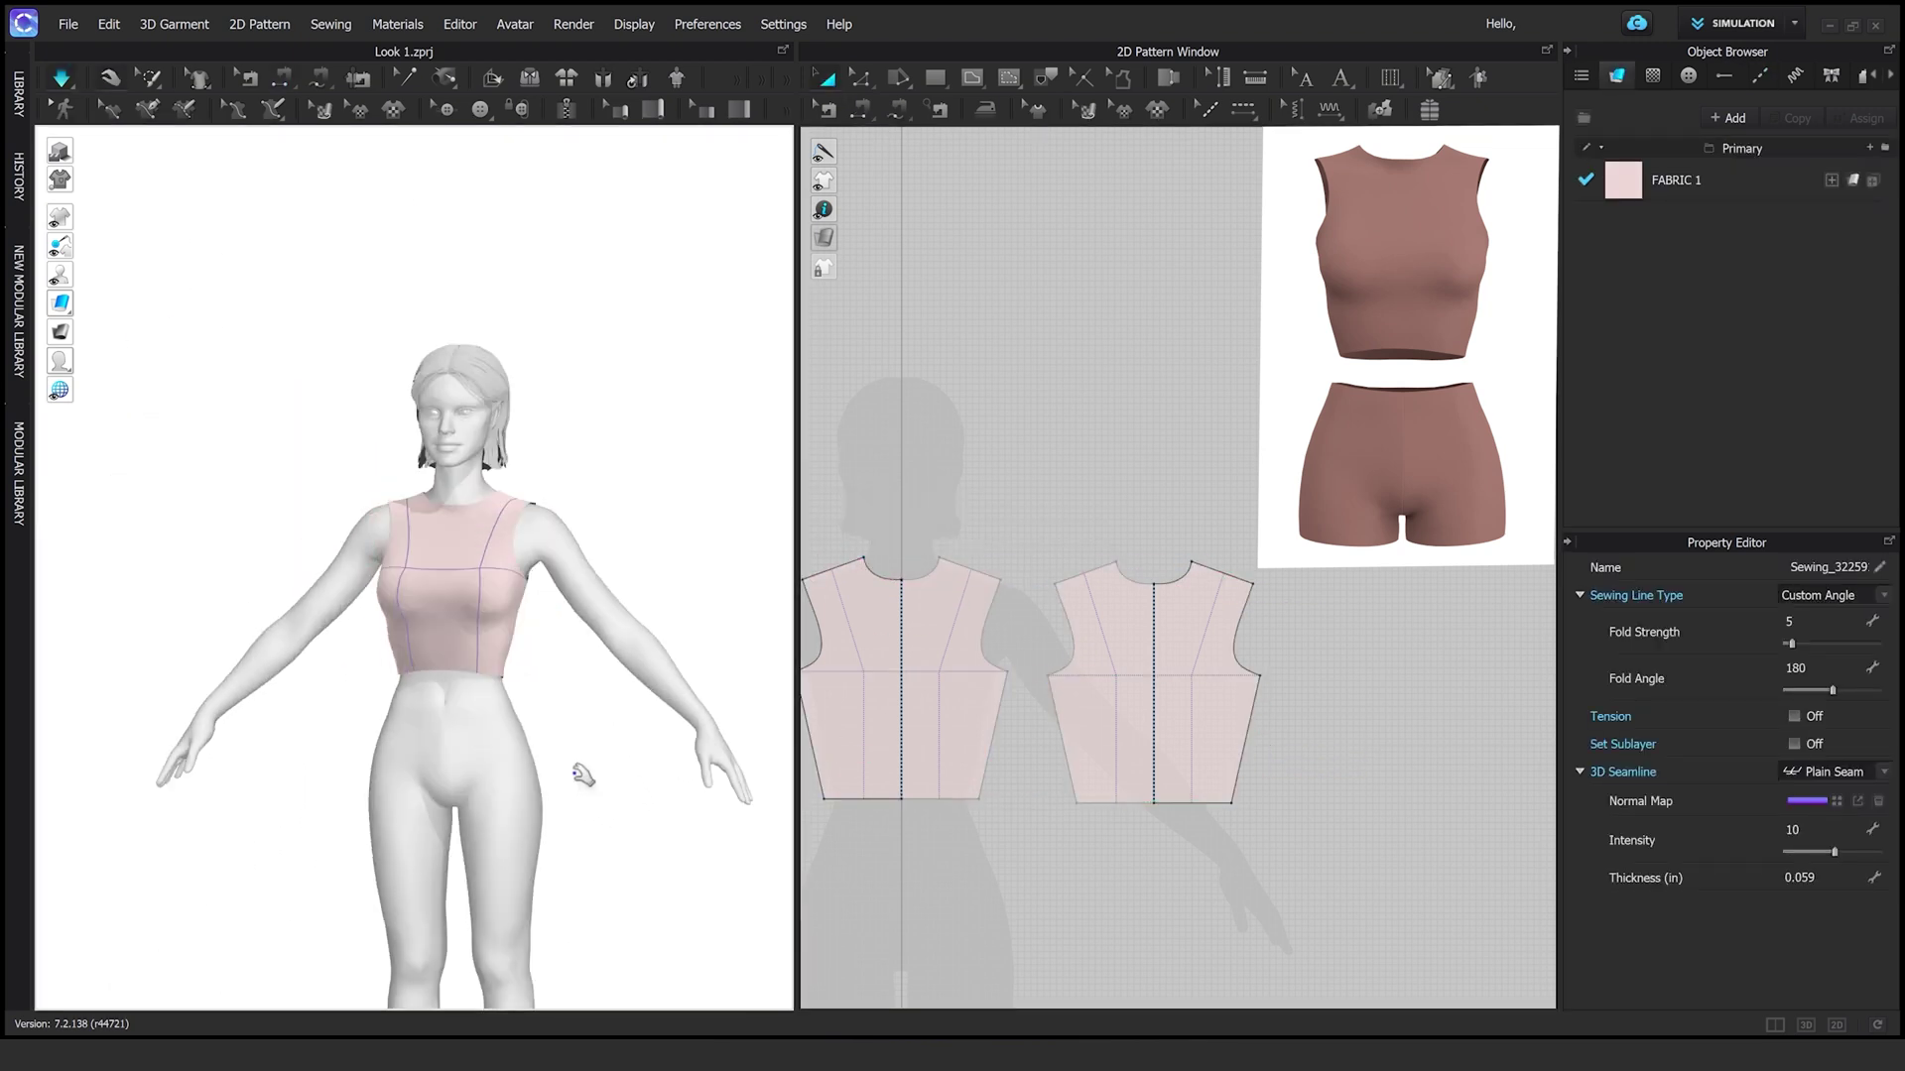
key(space)
right_drag(583, 775, 318, 778)
key(2)
scroll(629, 765, up, 3)
right_drag(629, 765, 467, 609)
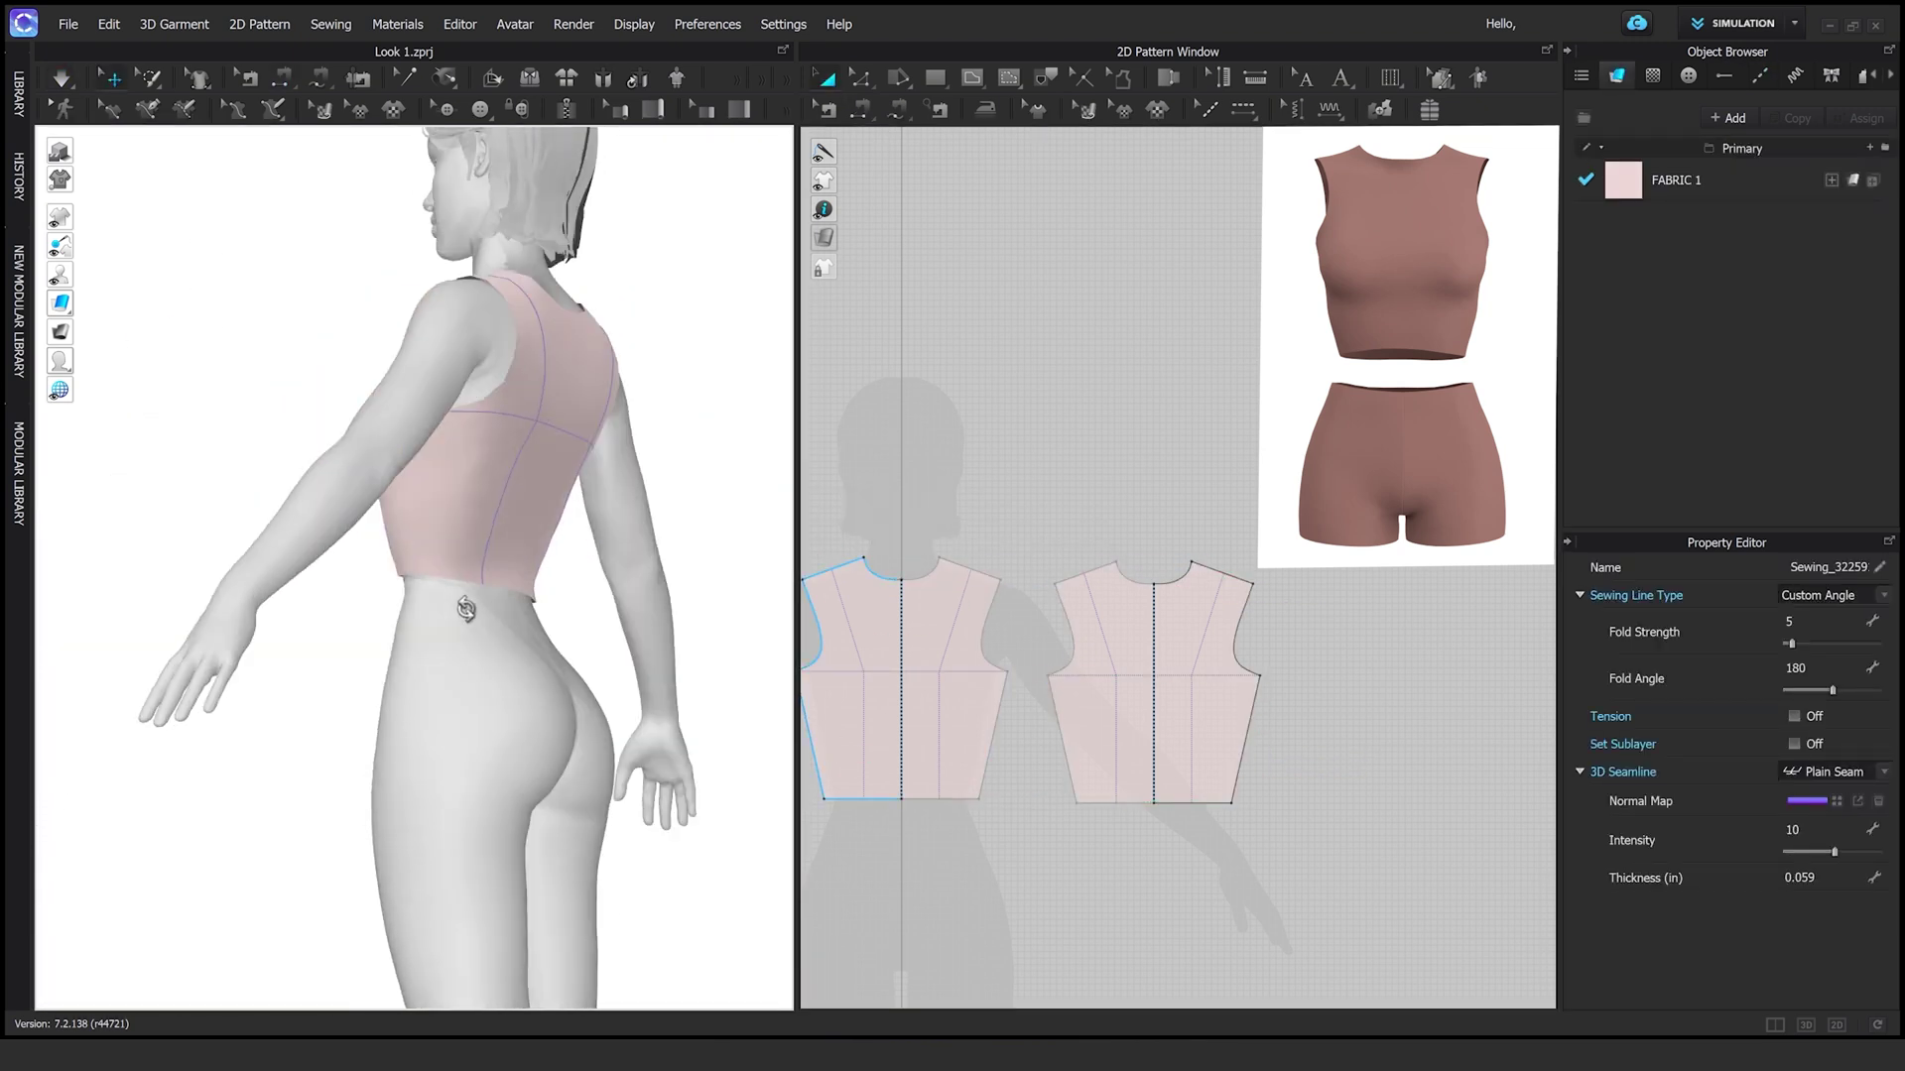
key(2)
Display the avatar's X-ray joints and lower both arms symmetrically from the shoulder joints
click(175, 24)
key(Escape)
key(shift+x)
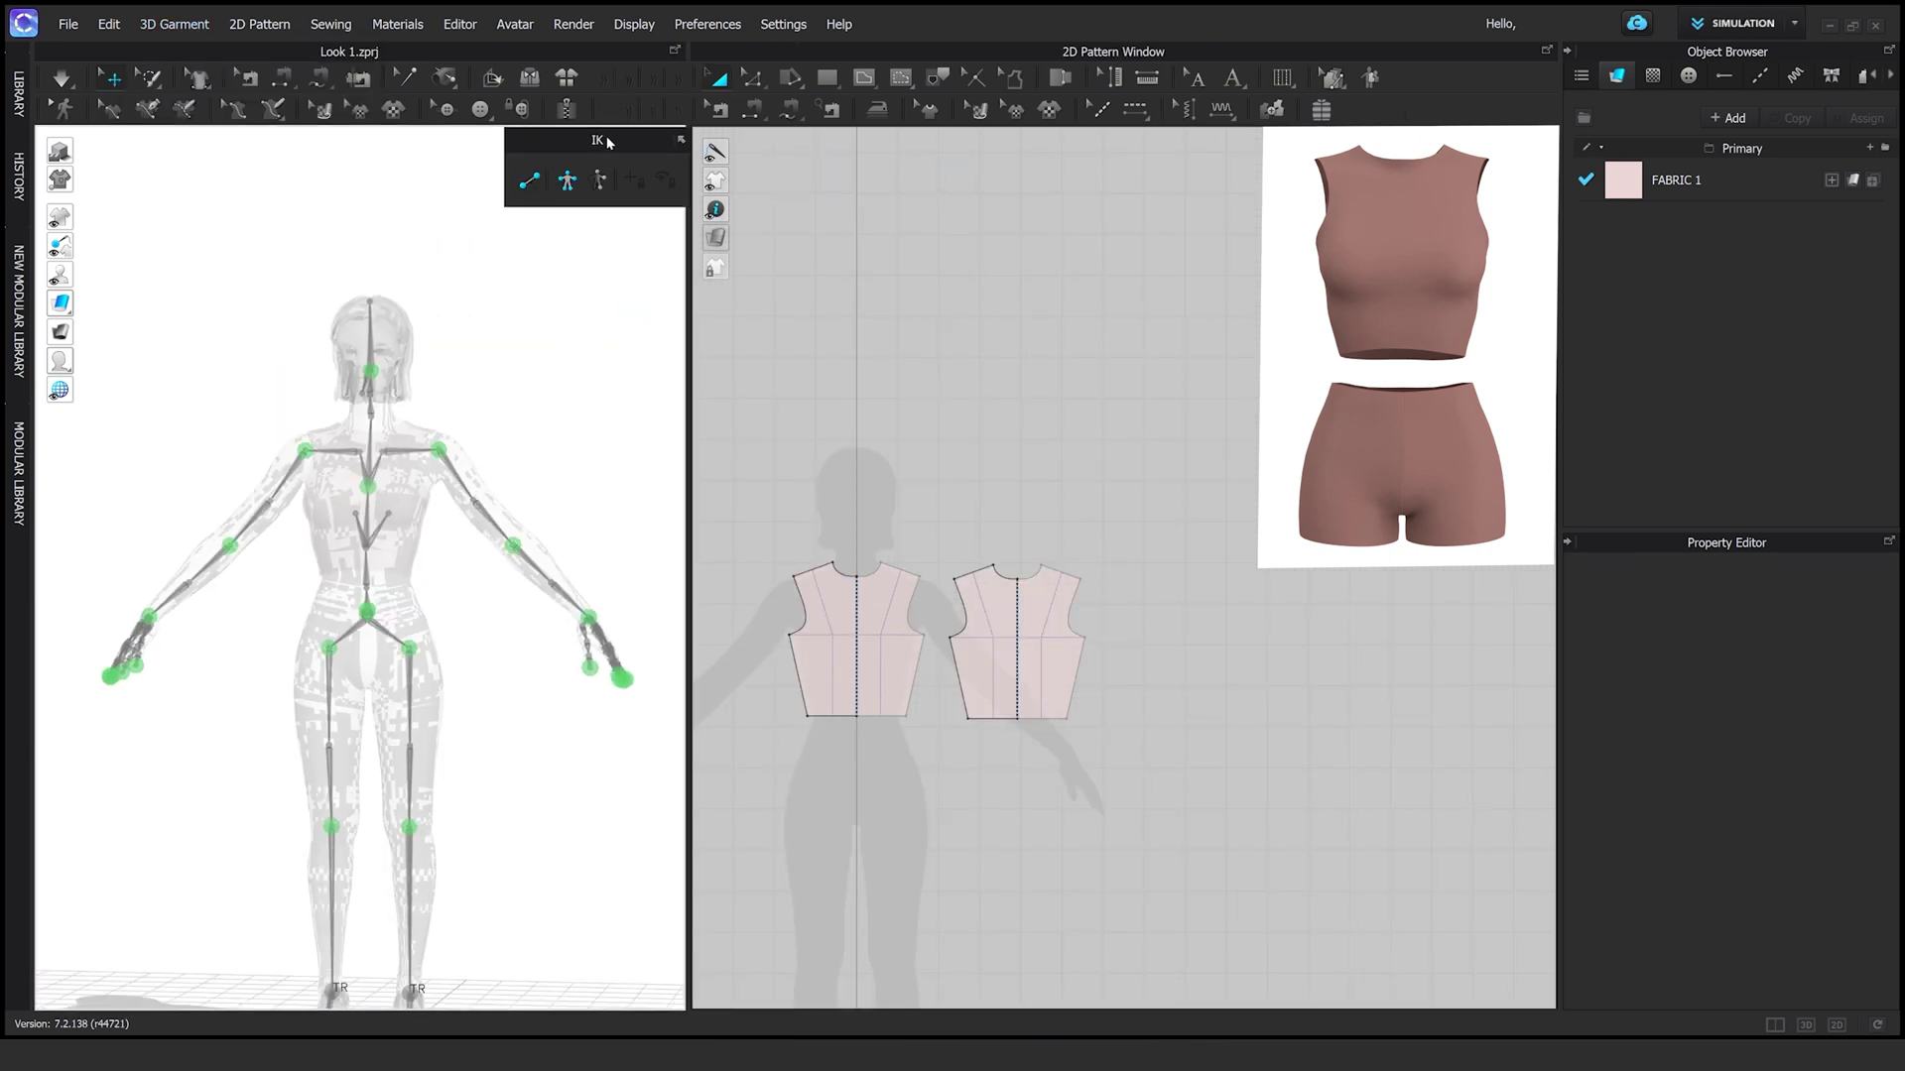
click(446, 447)
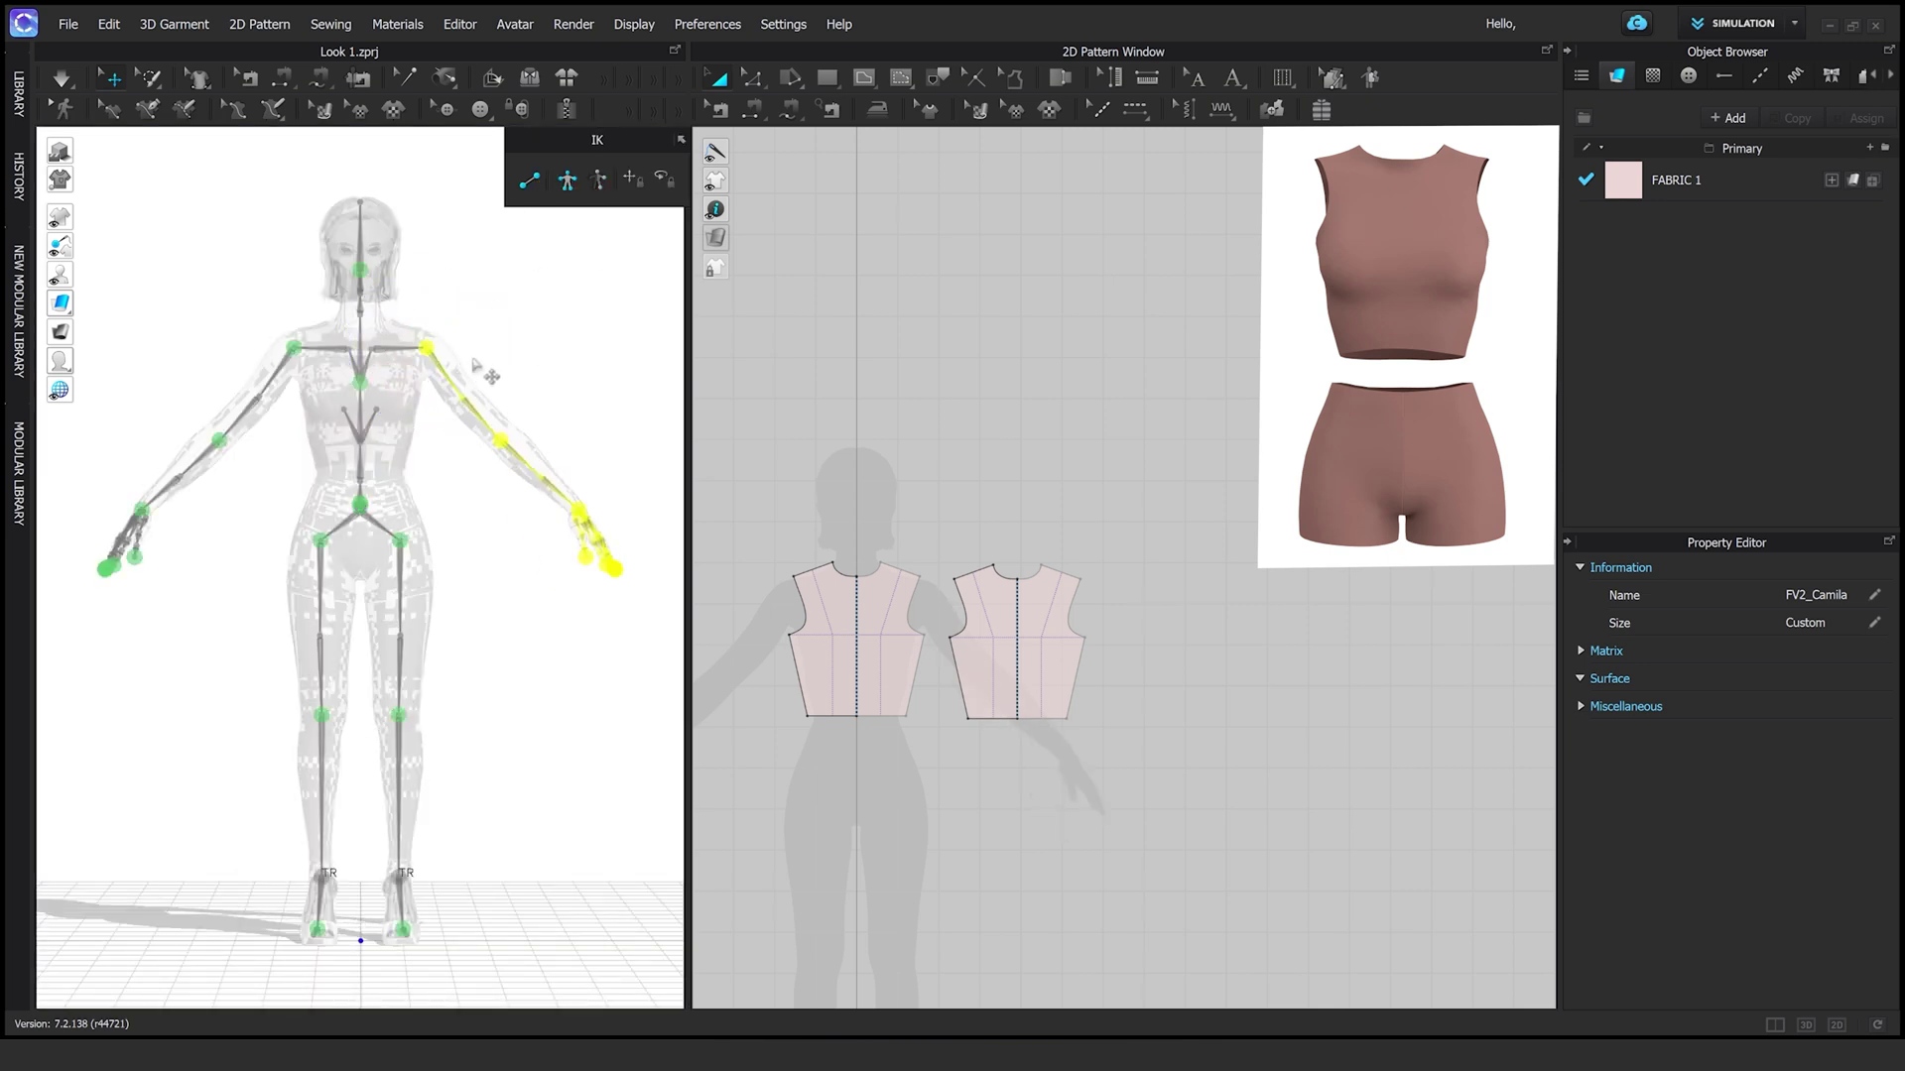
drag(474, 367, 514, 347)
key(ctrl+z)
click(568, 182)
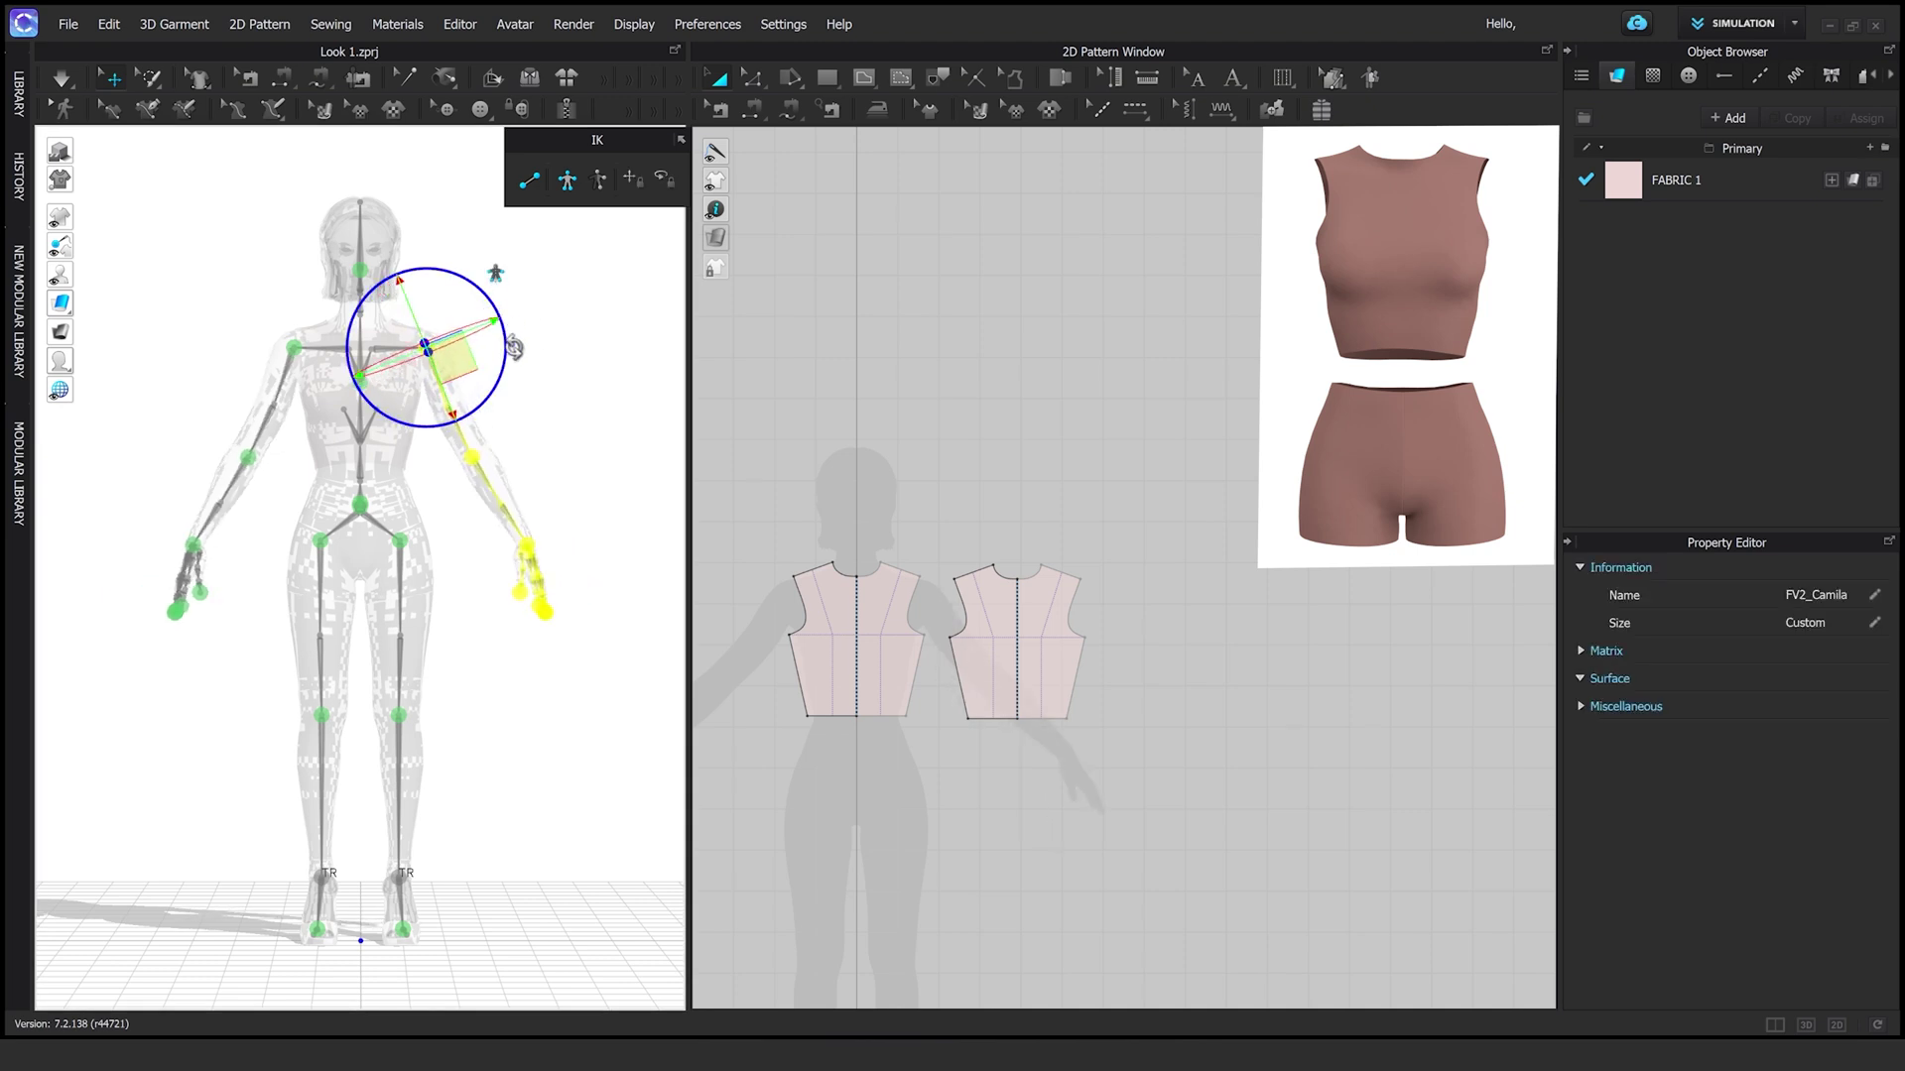
click(681, 140)
Freeze the front and back bodice pieces on the avatar
click(347, 416)
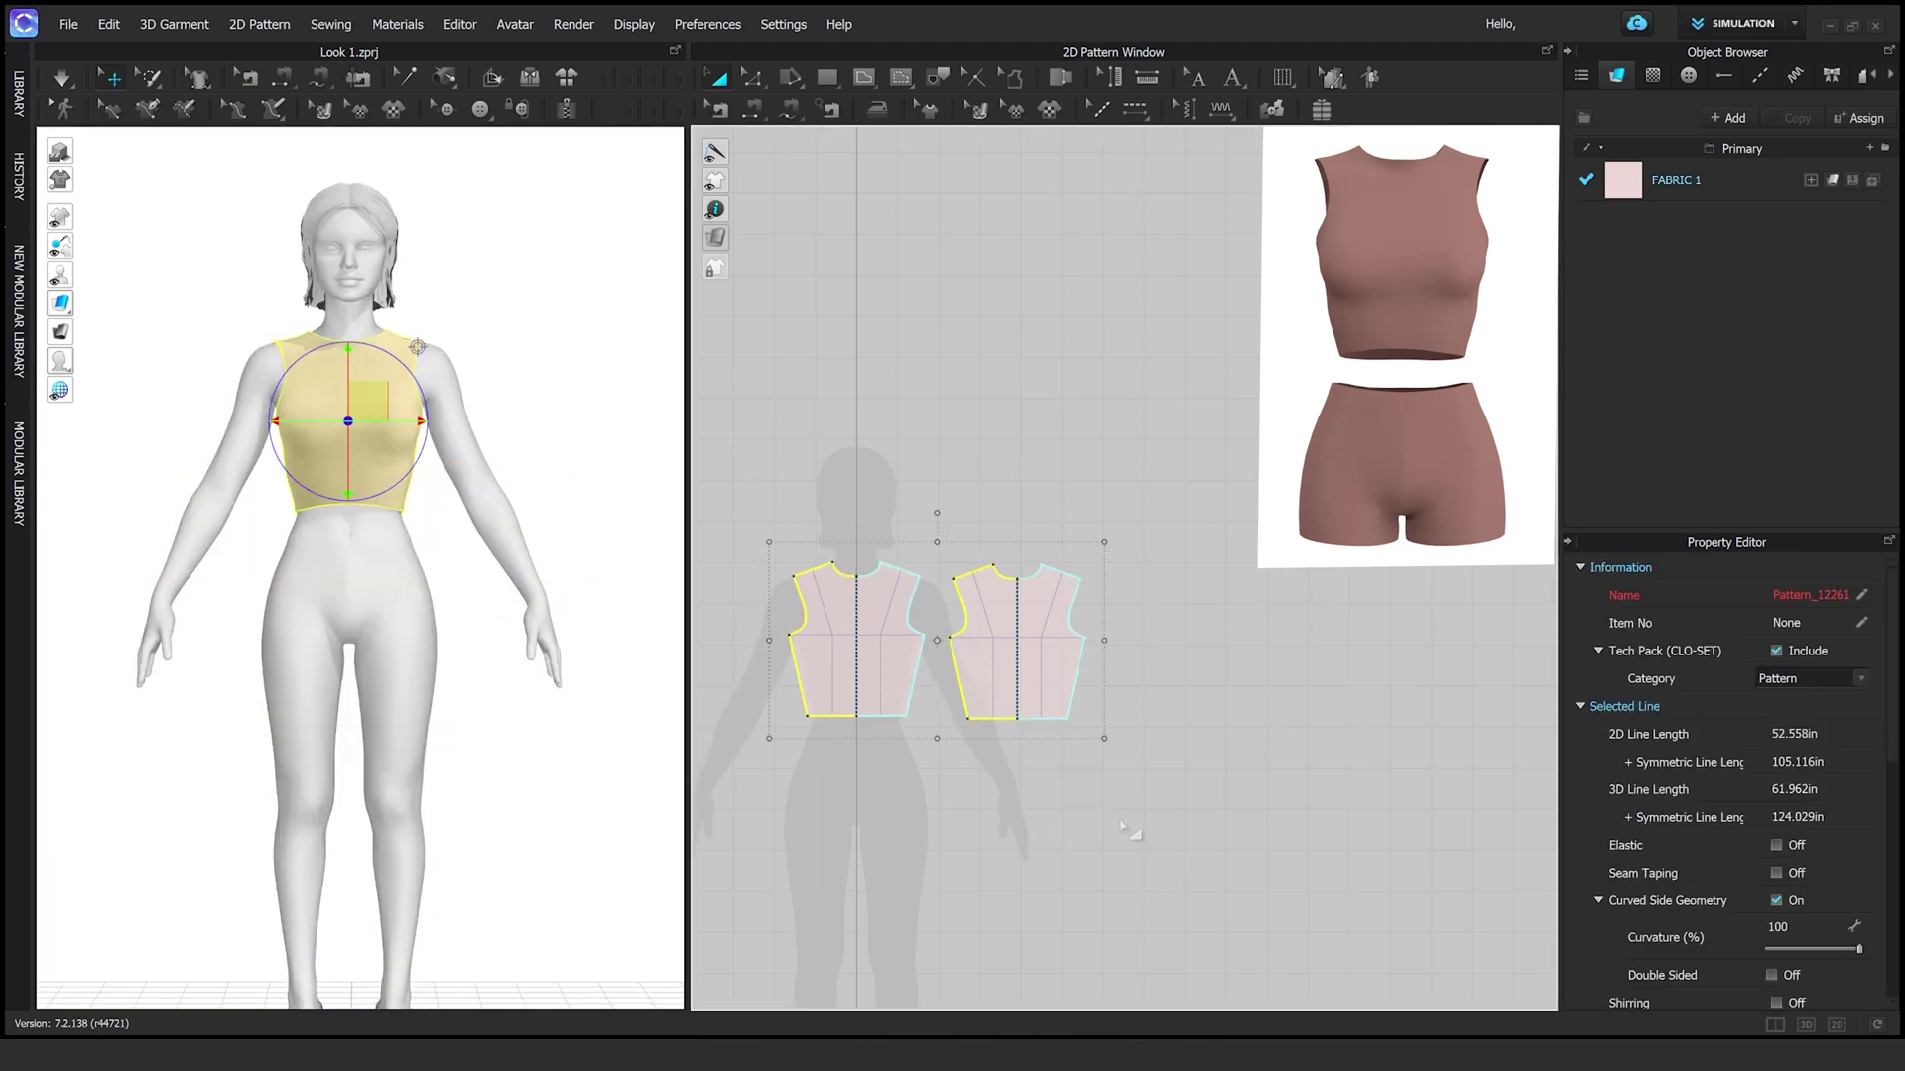
click(566, 510)
scroll(445, 501, up, 3)
scroll(765, 459, down, 2)
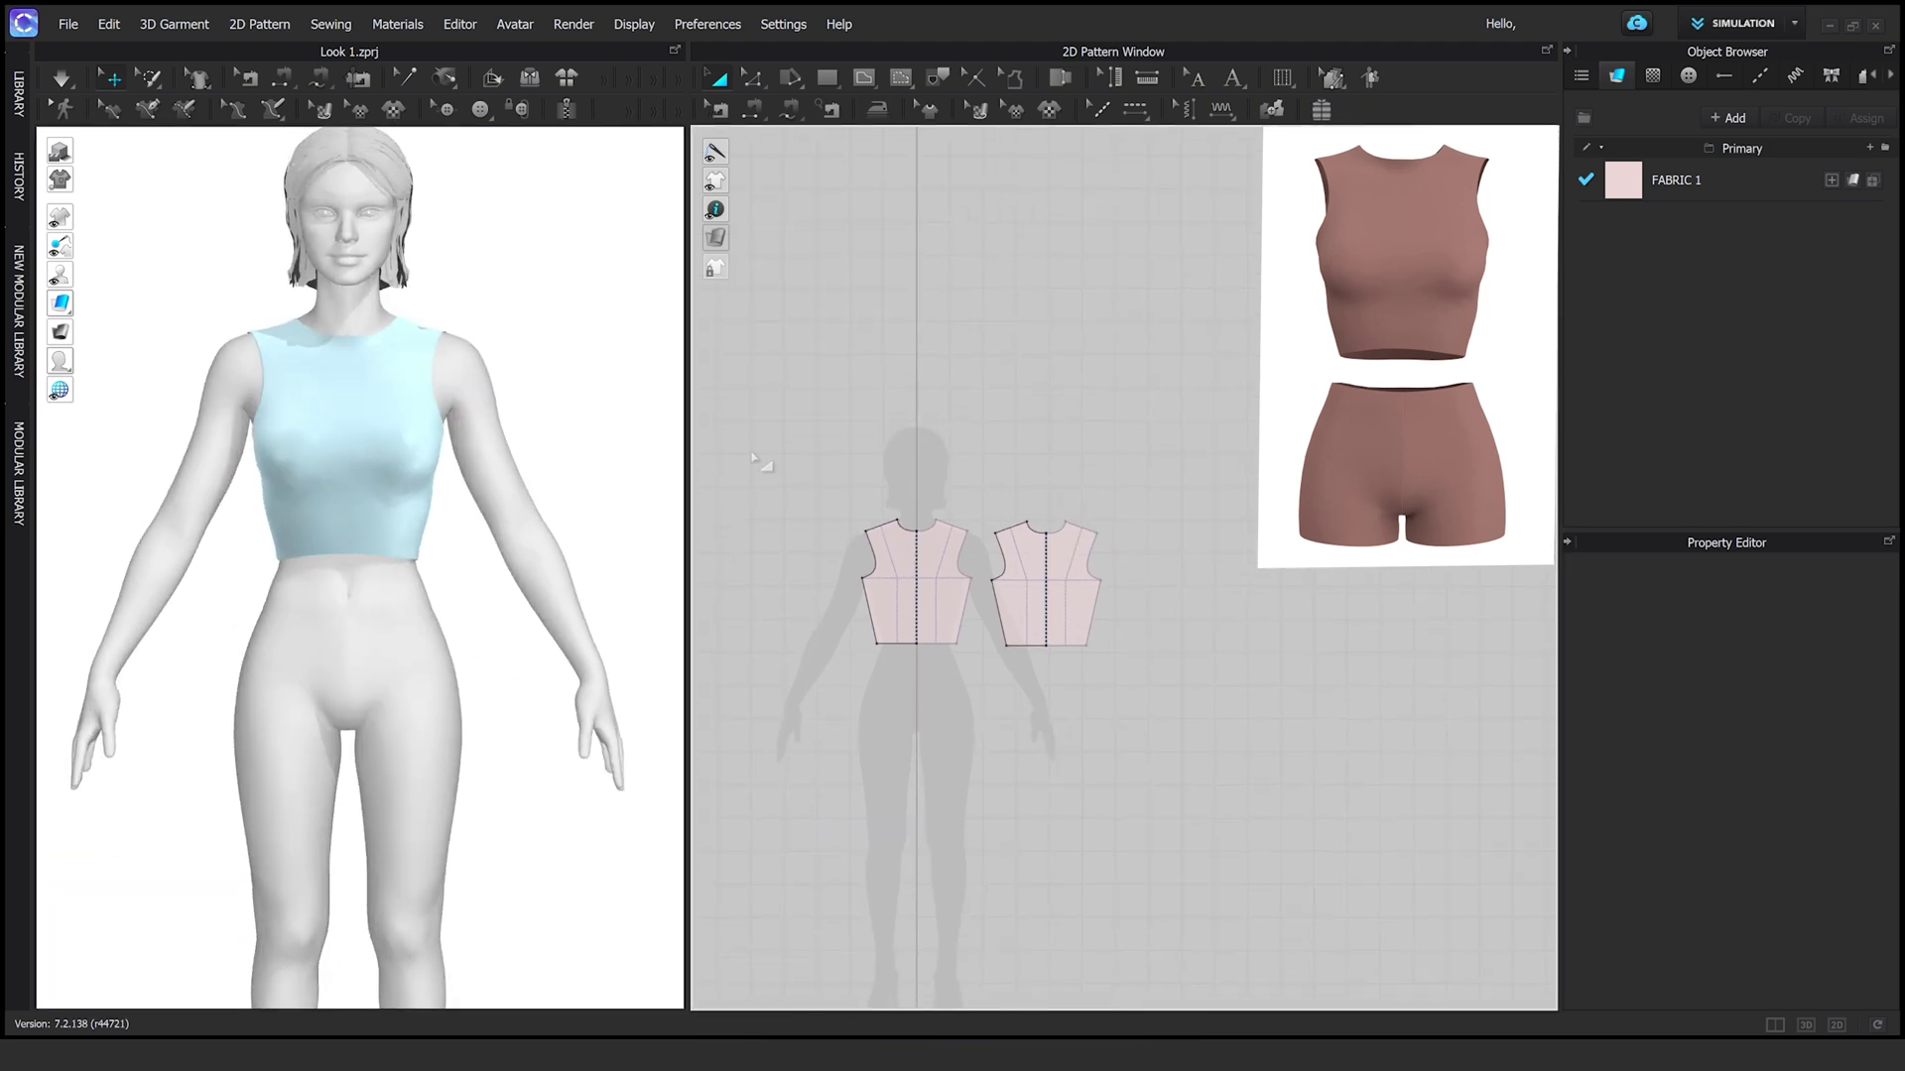
Draw a rectangular pattern piece below the bodice, from the center line past the avatar's hip, for the shorts front
click(981, 560)
scroll(962, 587, up, 3)
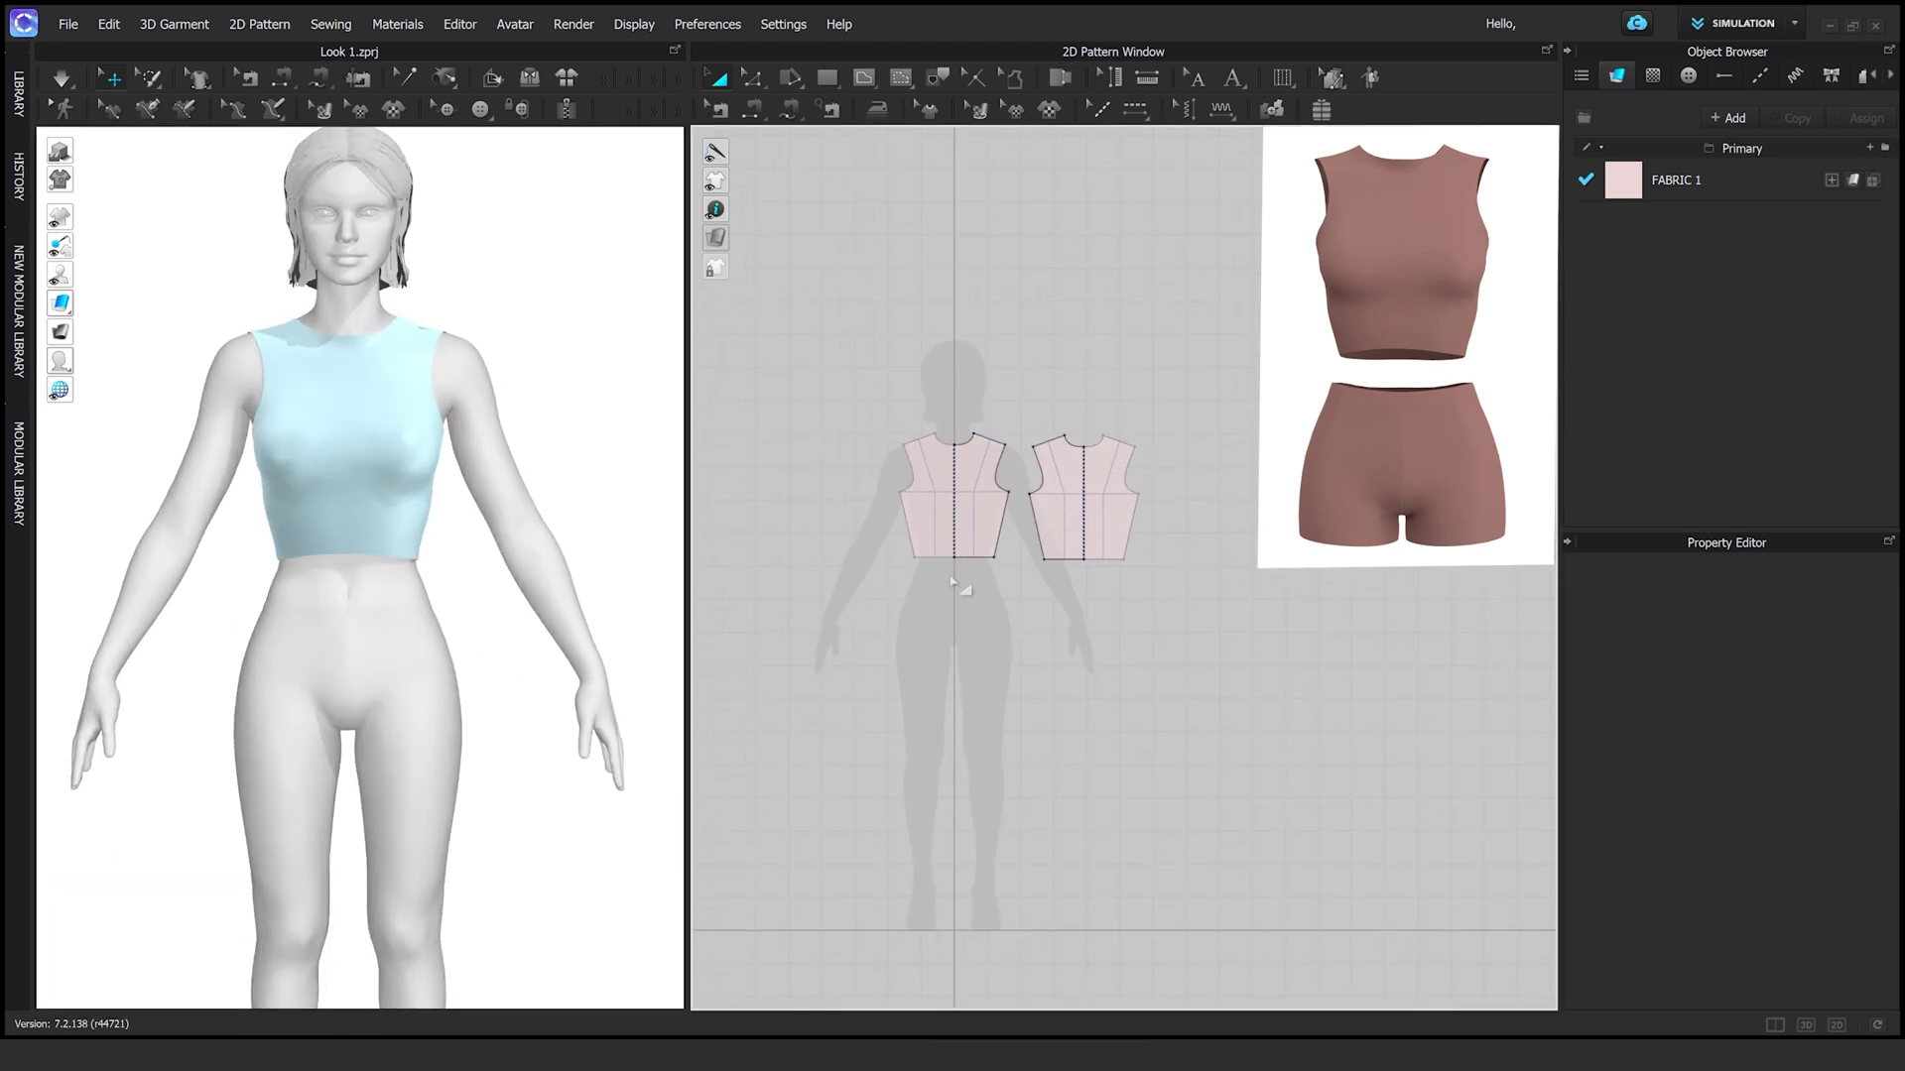
scroll(1022, 545, up, 2)
key(s)
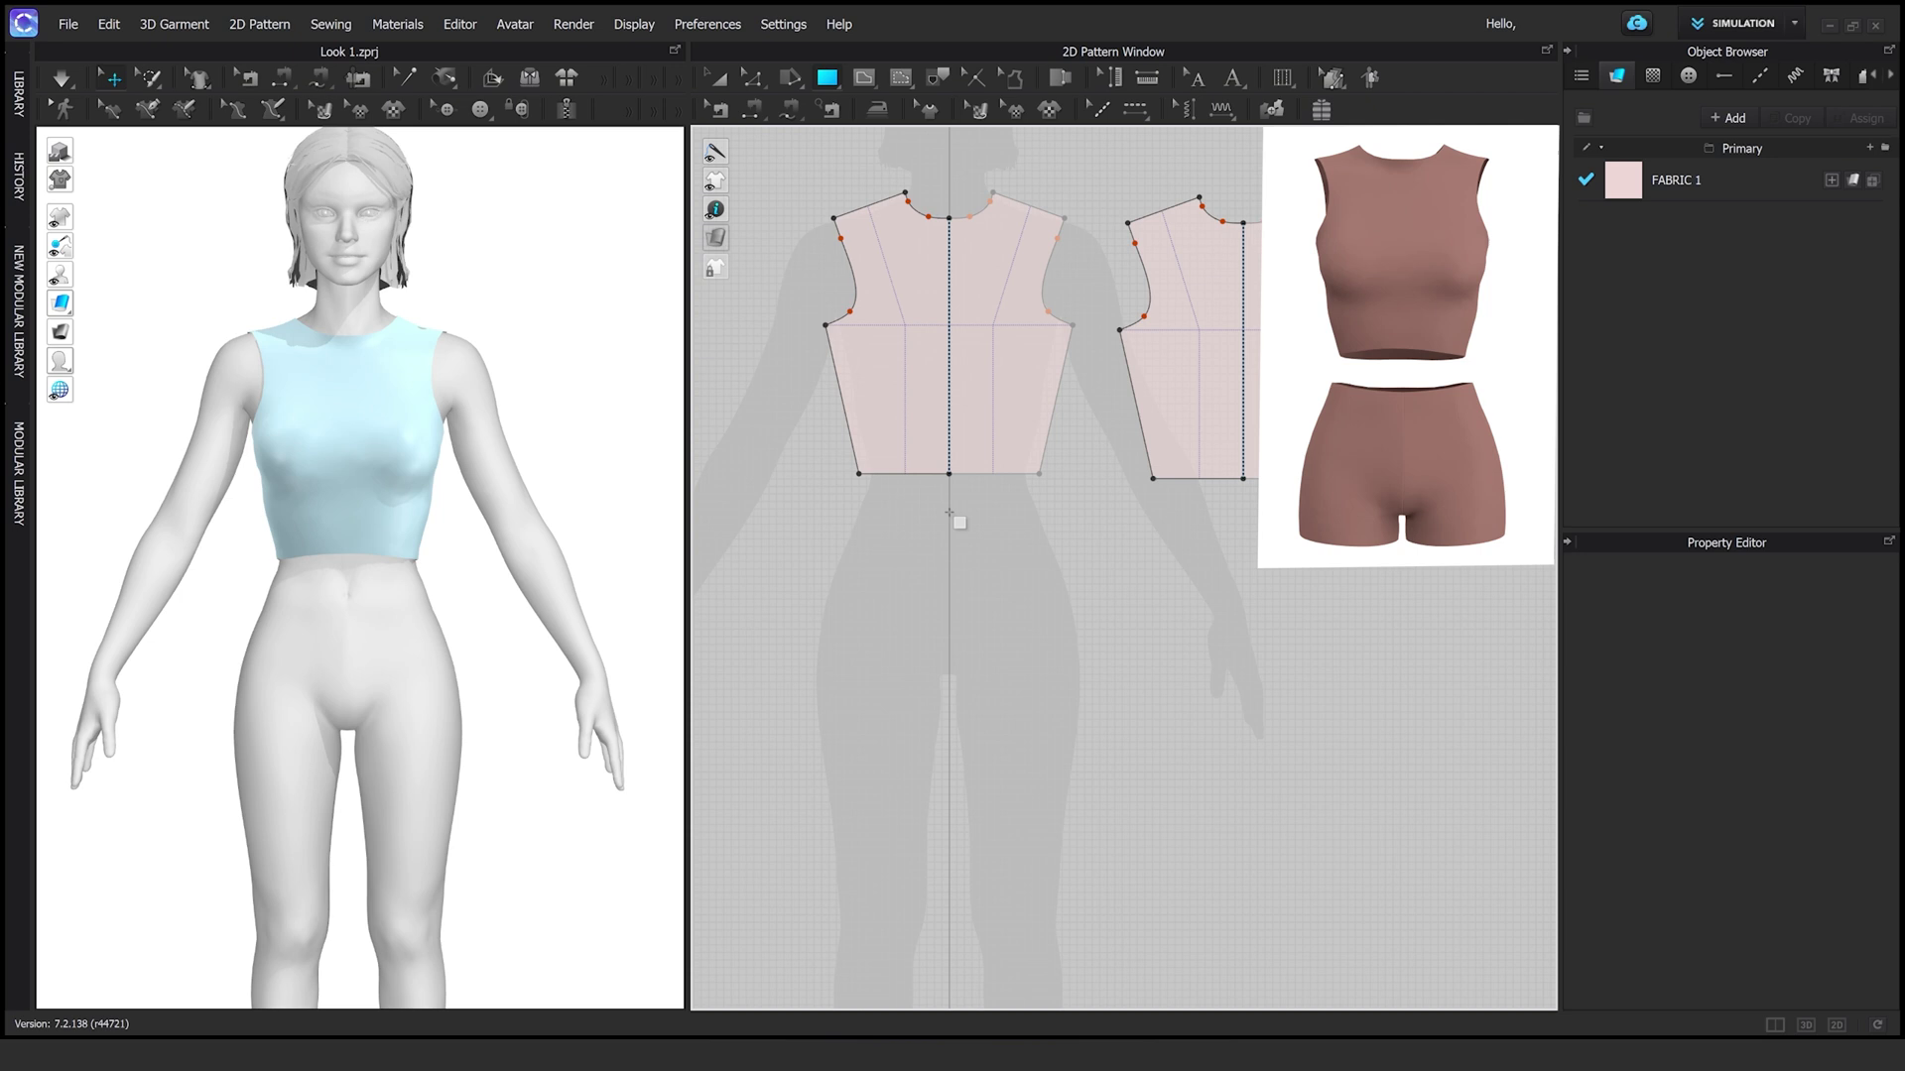
scroll(960, 506, up, 2)
drag(1063, 463, 922, 712)
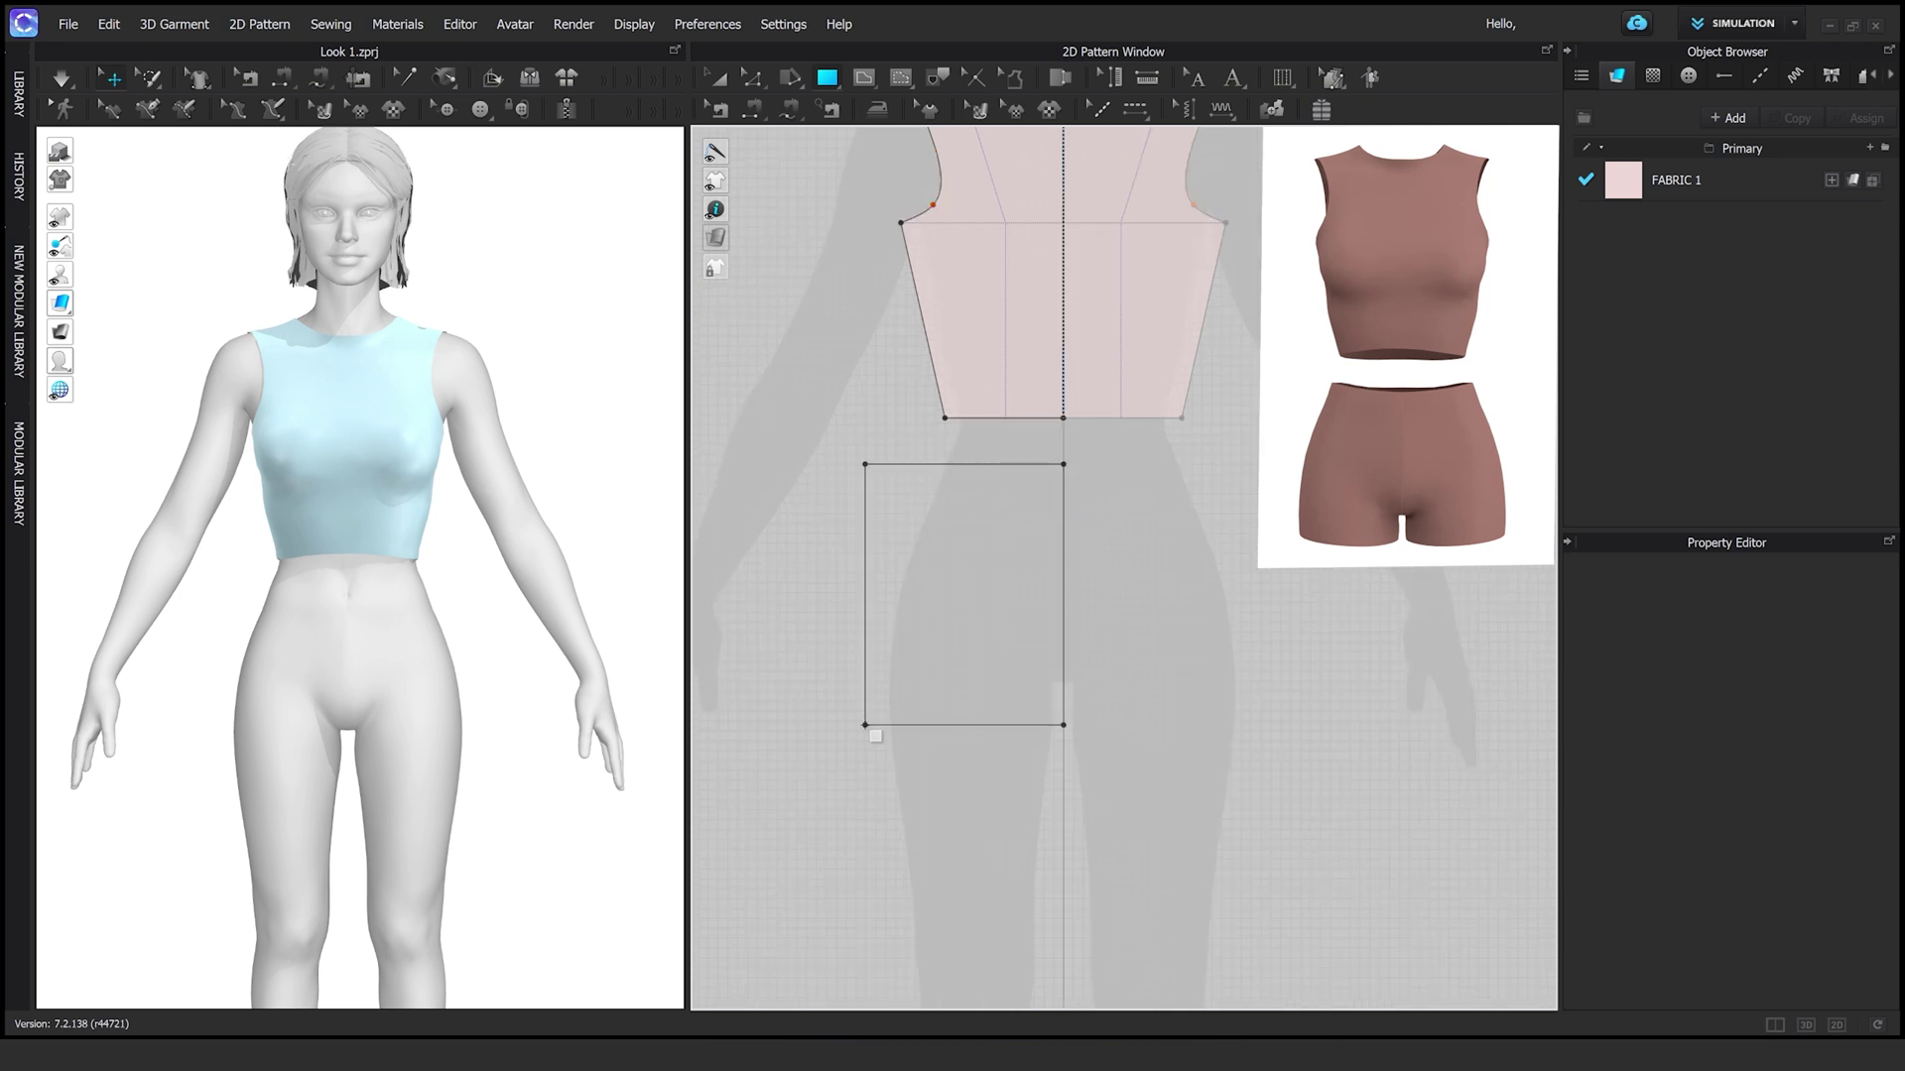
key(a)
scroll(1091, 531, up, 2)
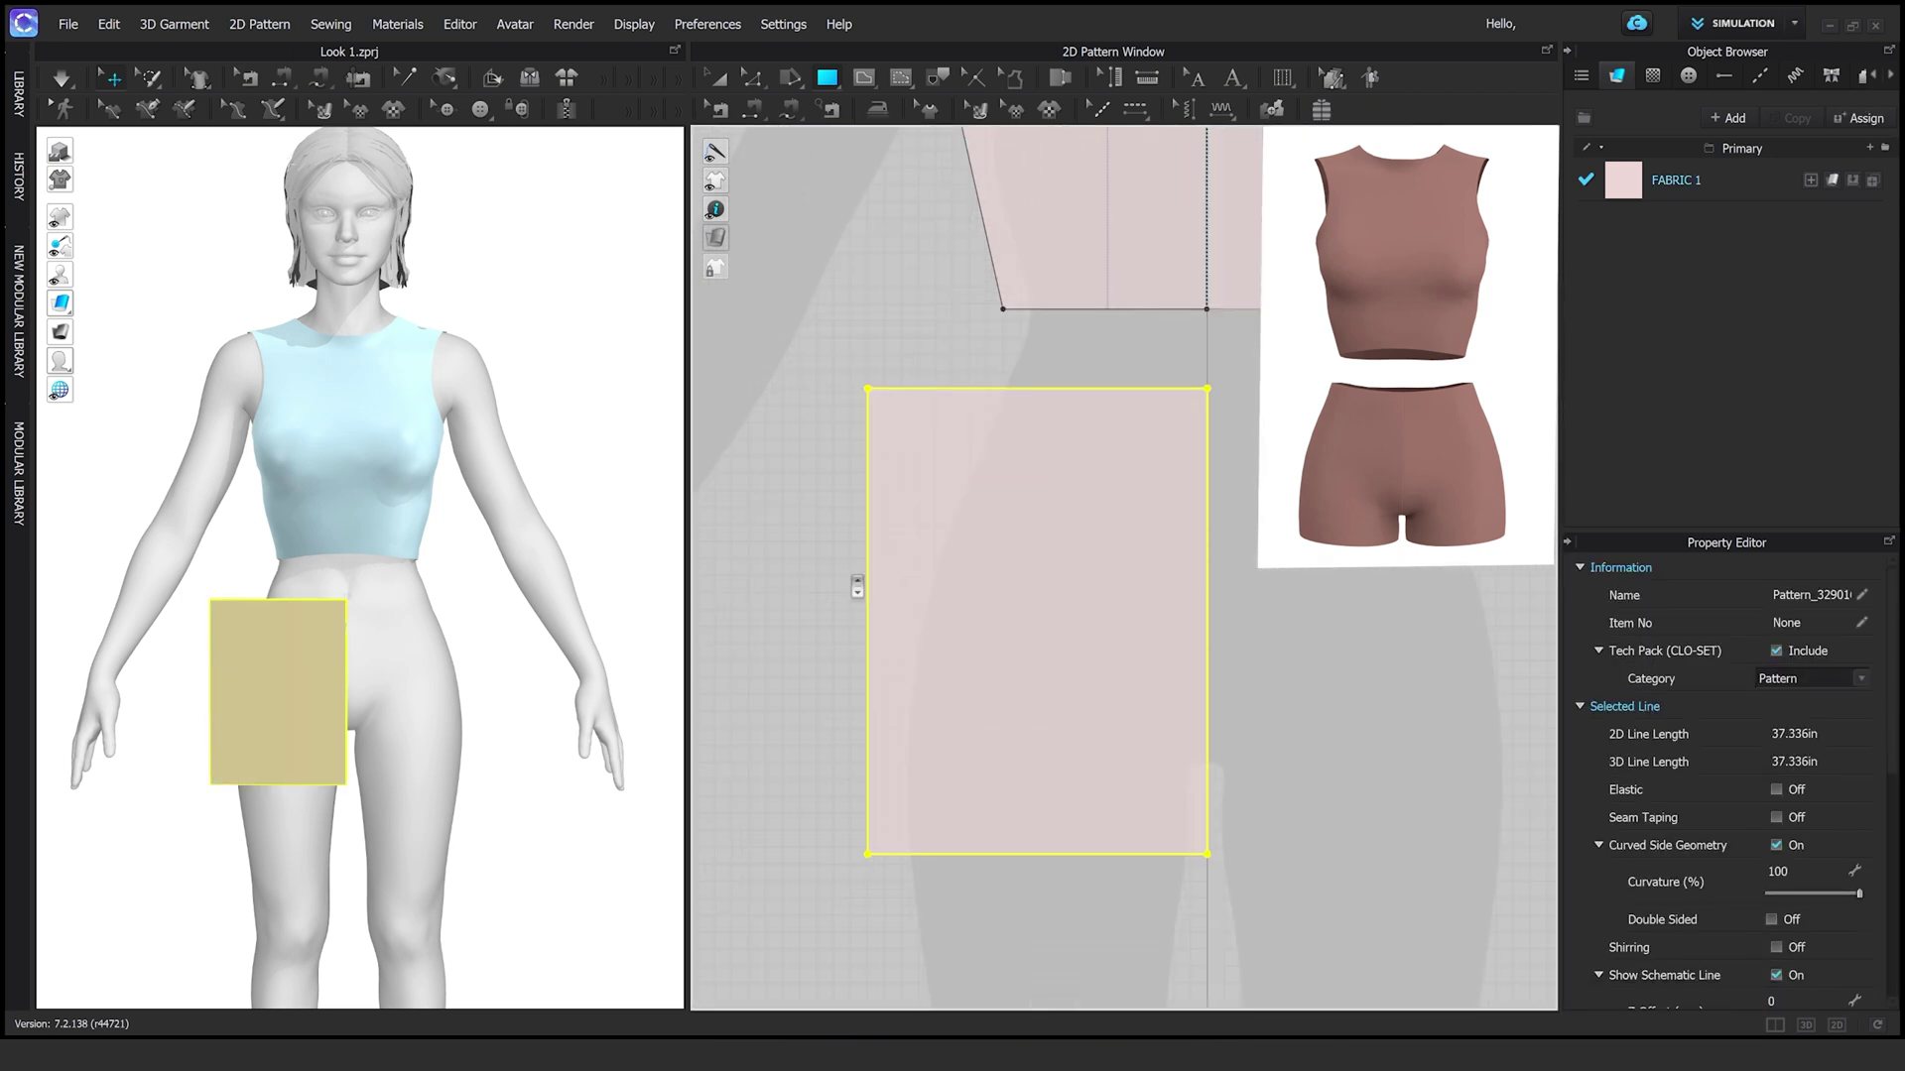
Move the shorts piece's outer waist and hem corners inward, and curve its side edge outward along the hip
drag(823, 449, 898, 482)
scroll(774, 806, up, 2)
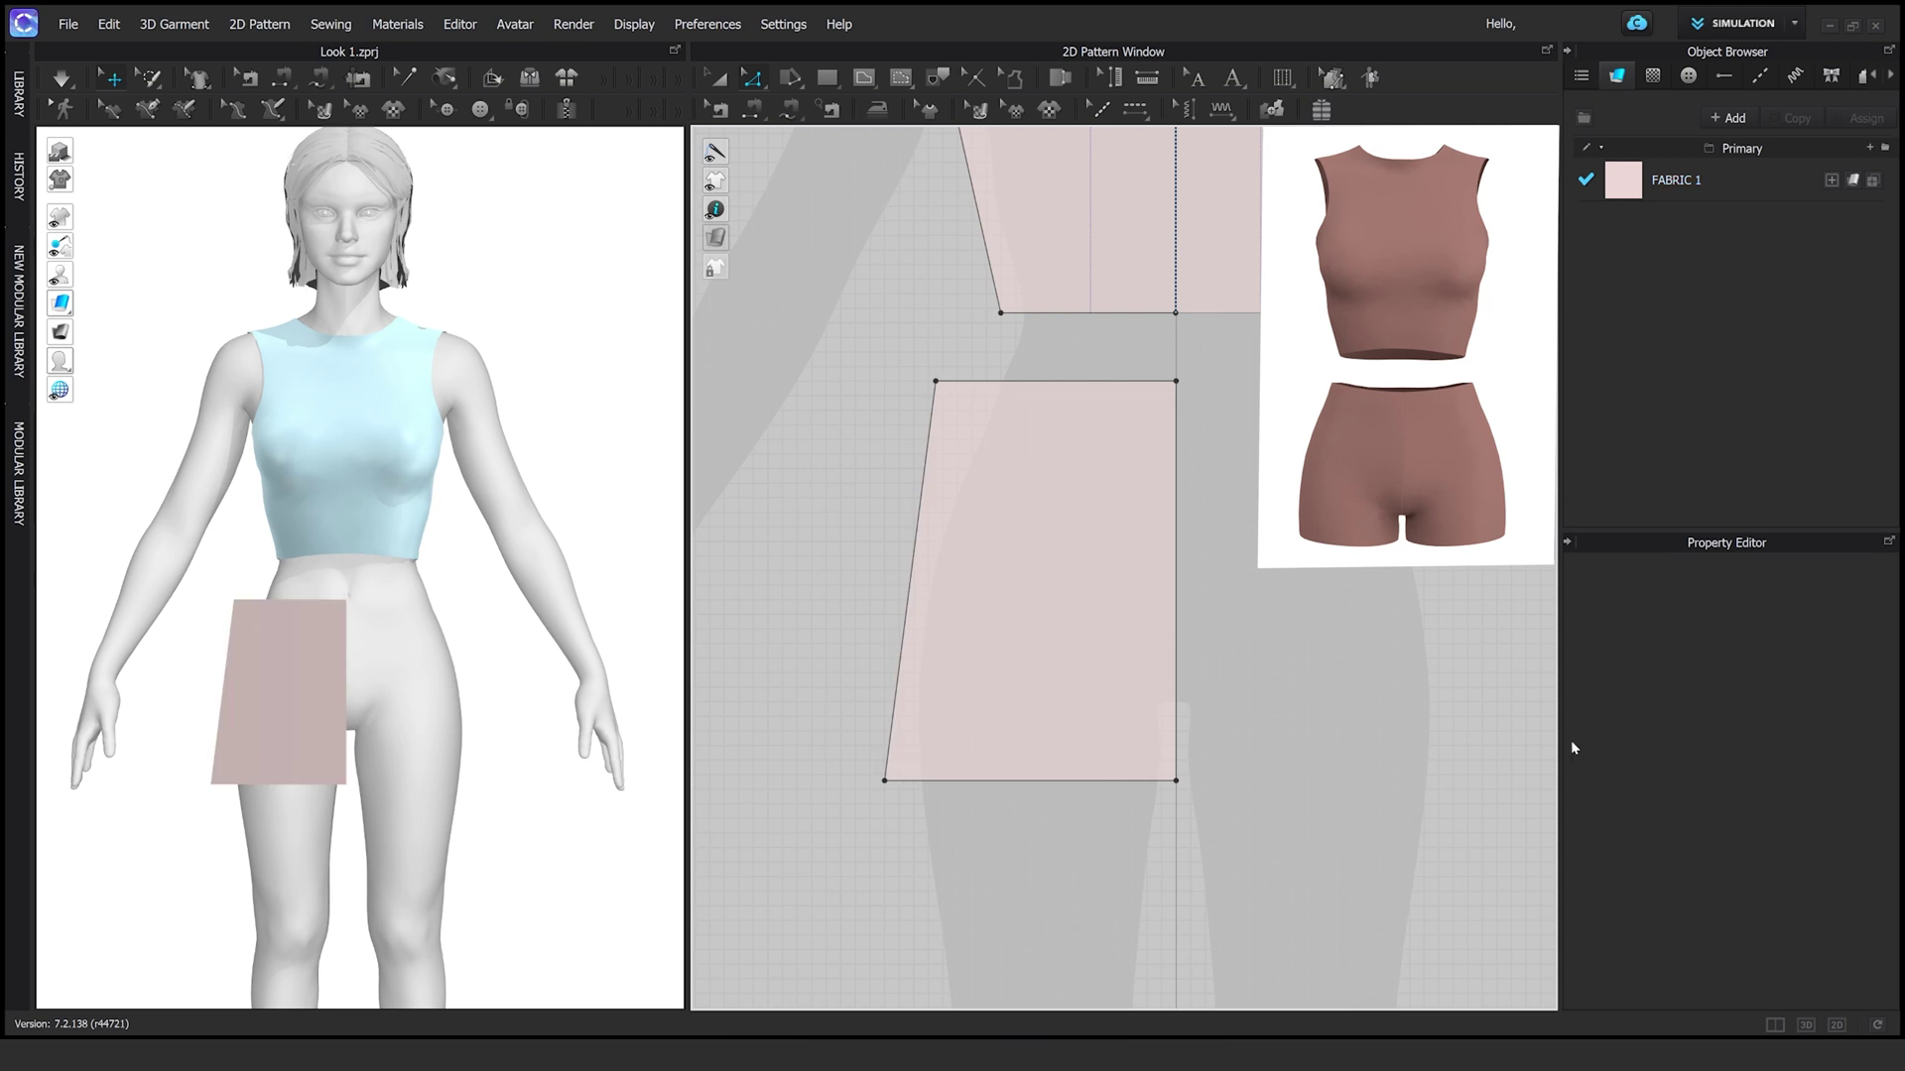
click(883, 781)
drag(890, 785, 907, 786)
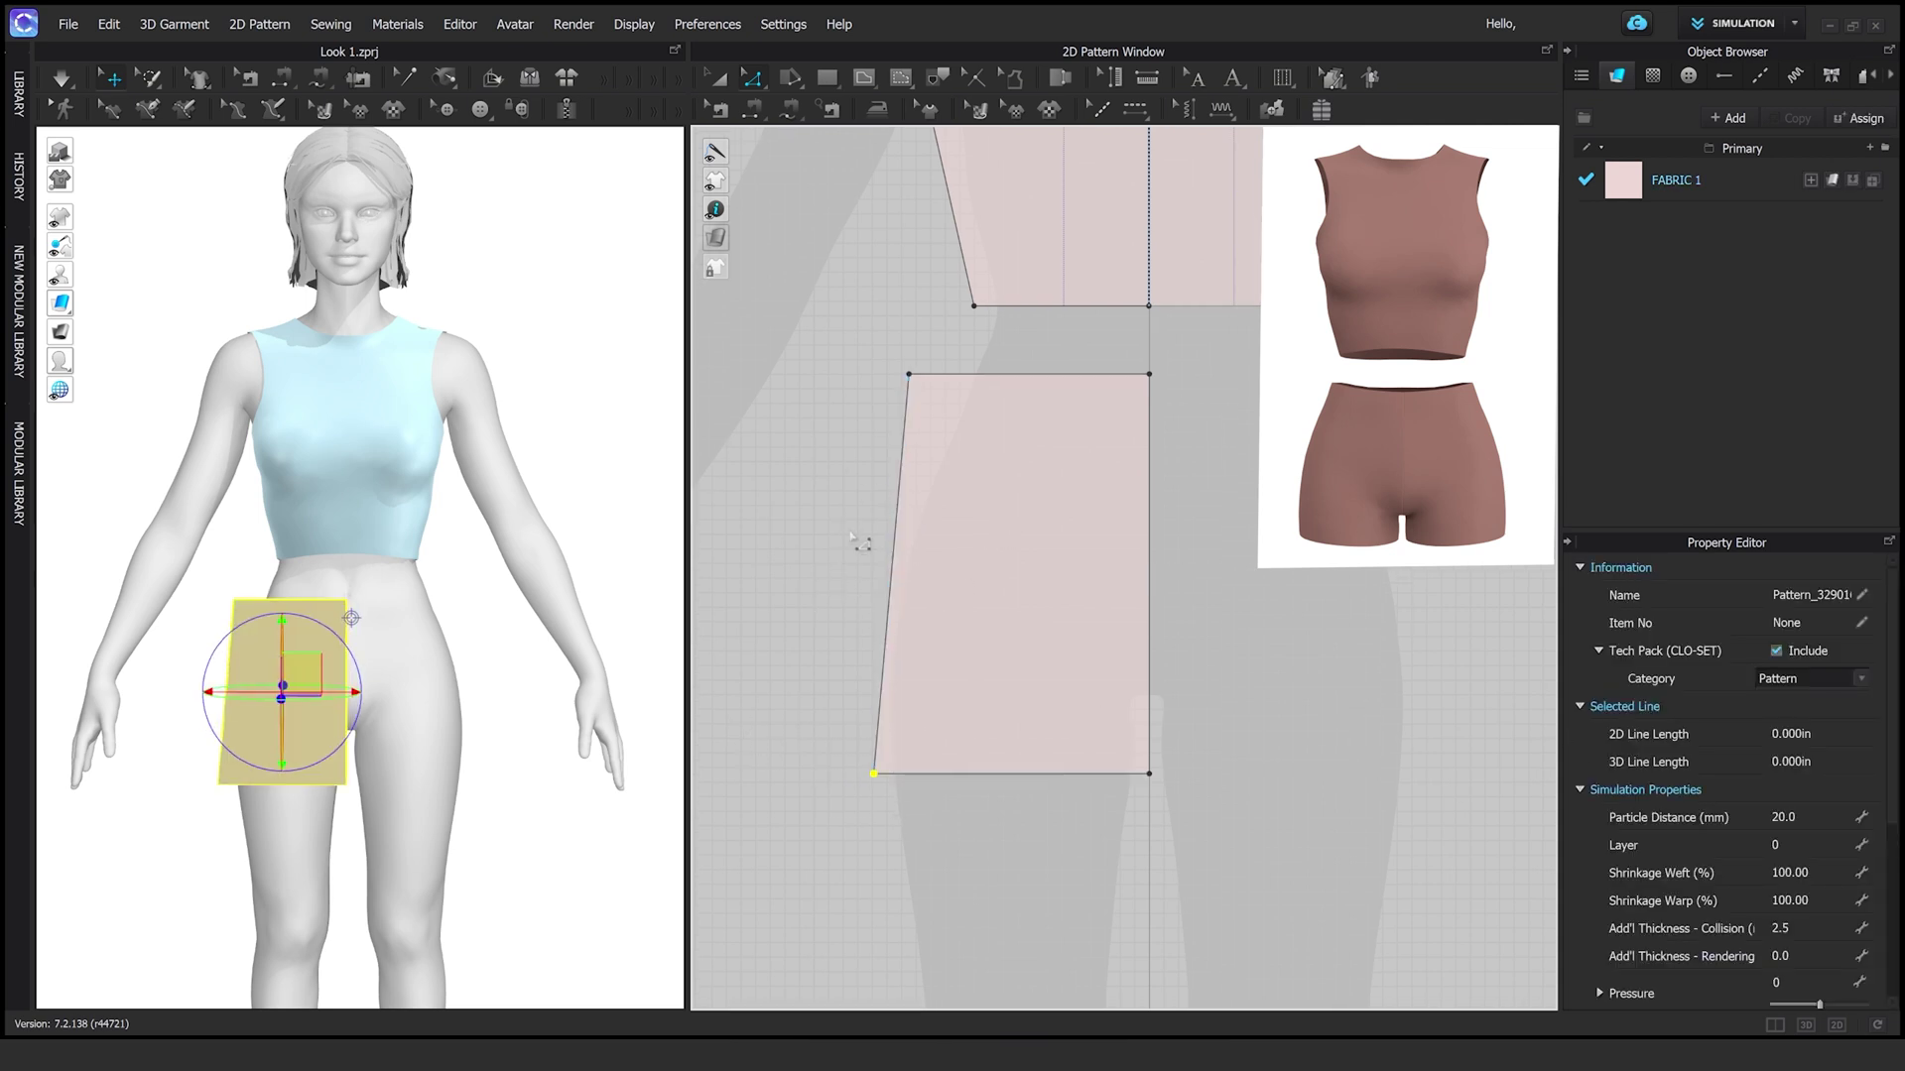
drag(932, 540, 921, 539)
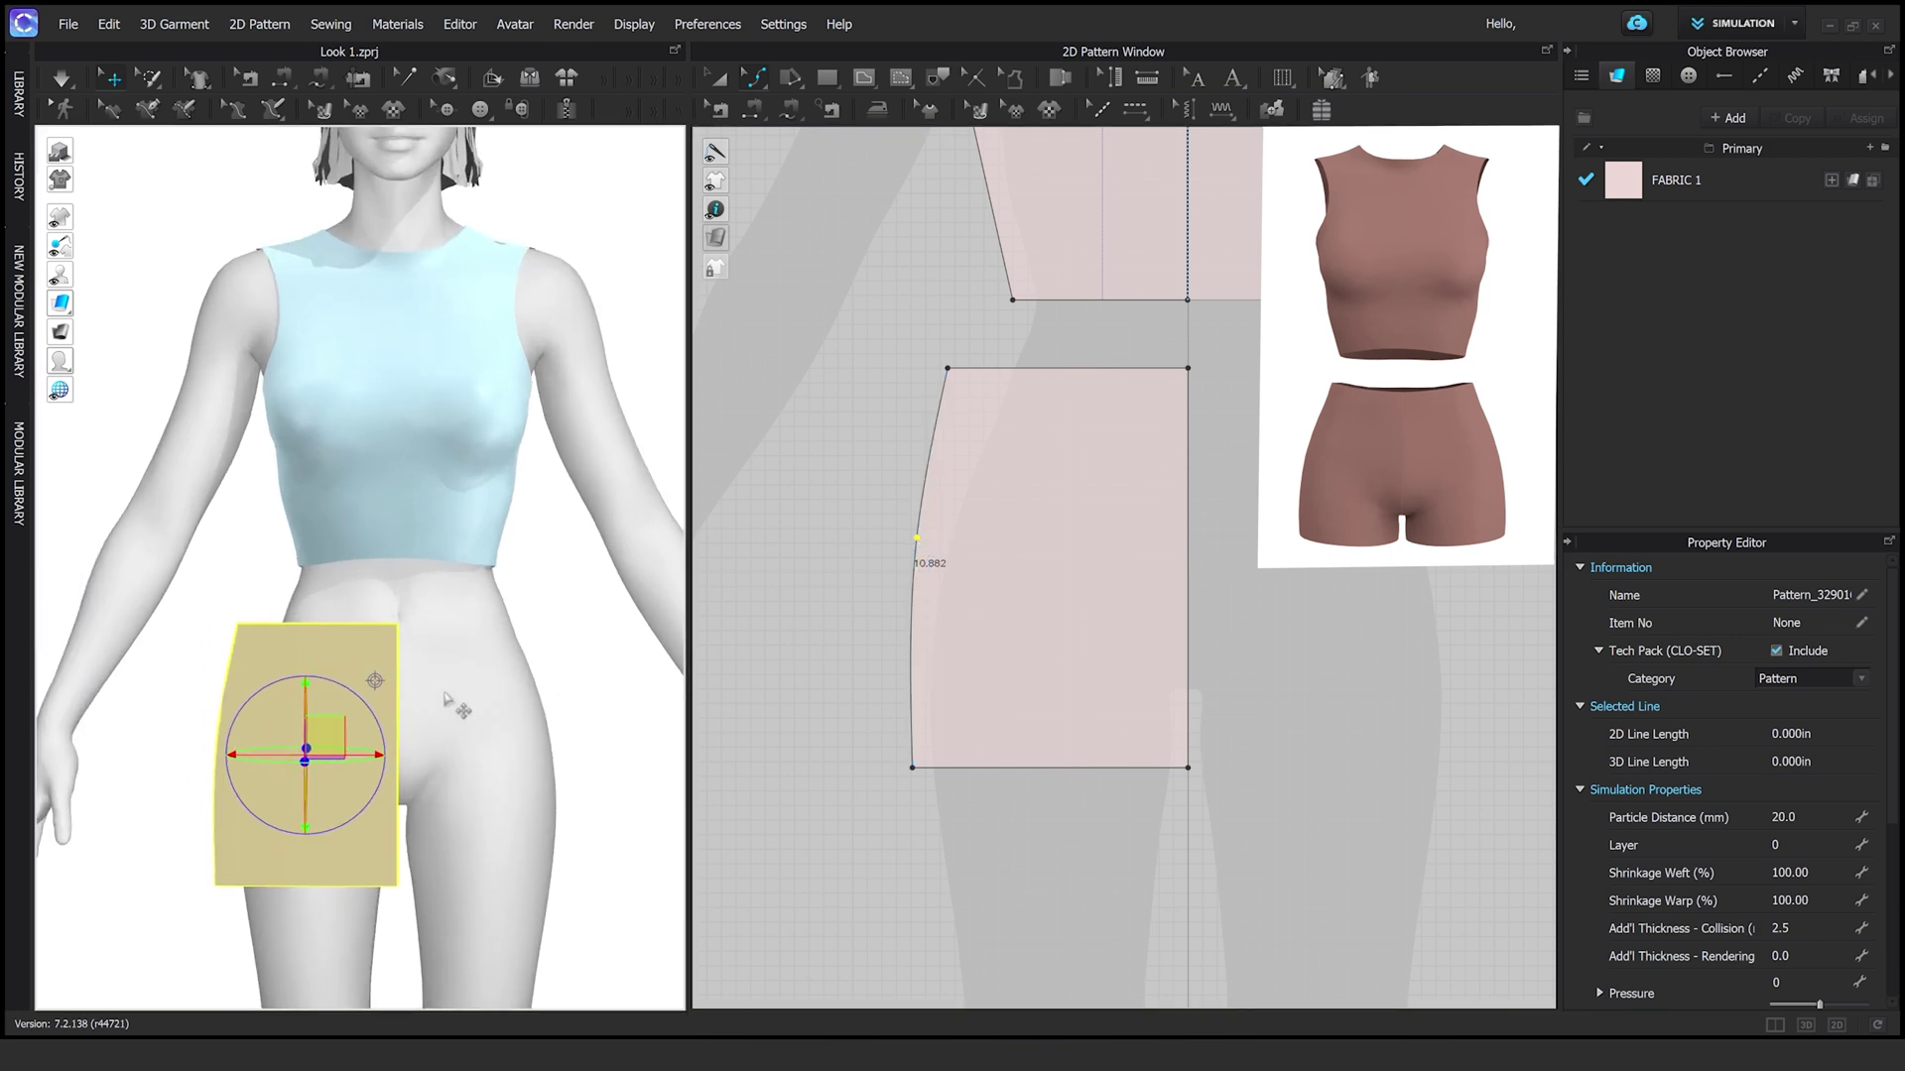
Add a point on the shorts front's center edge at crotch level and shift the inseam edge below it outward about 0.29 in
right_drag(446, 702, 568, 724)
scroll(568, 724, up, 2)
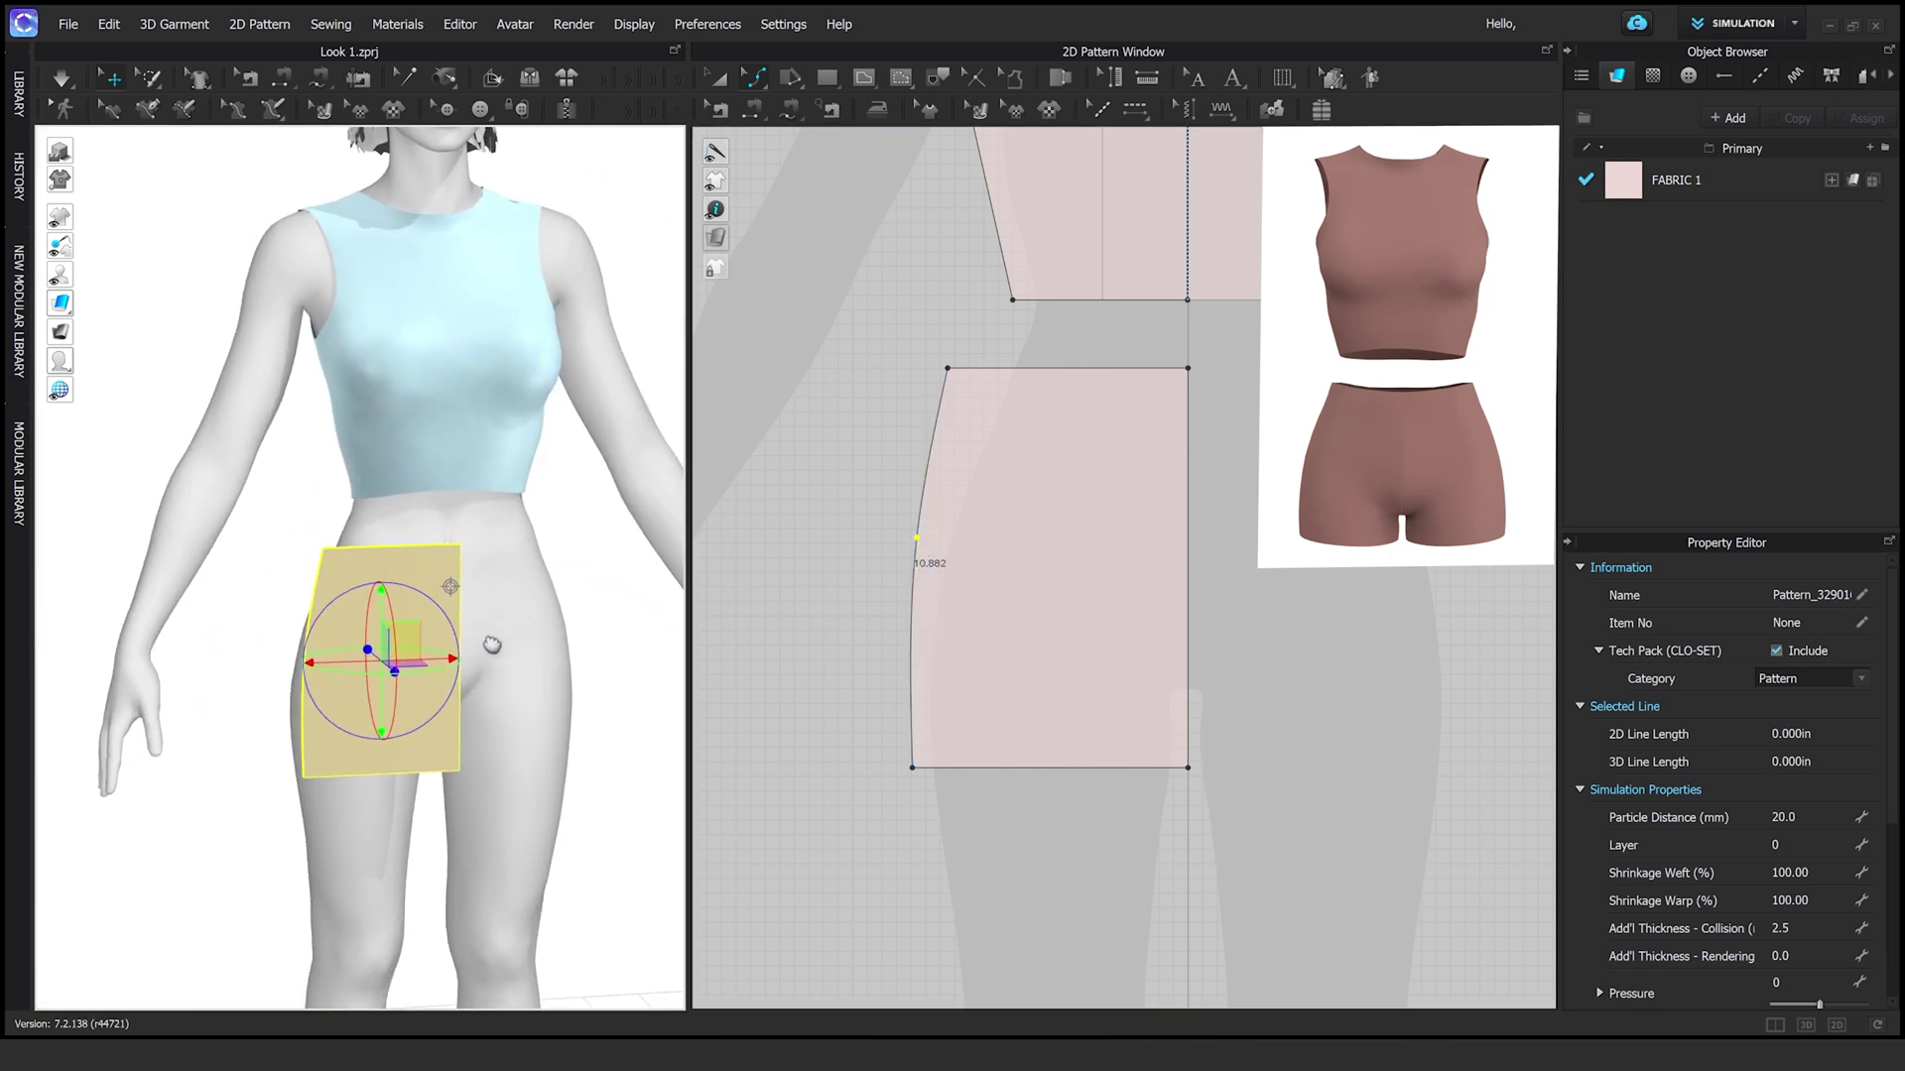
middle_drag(1156, 639, 1086, 650)
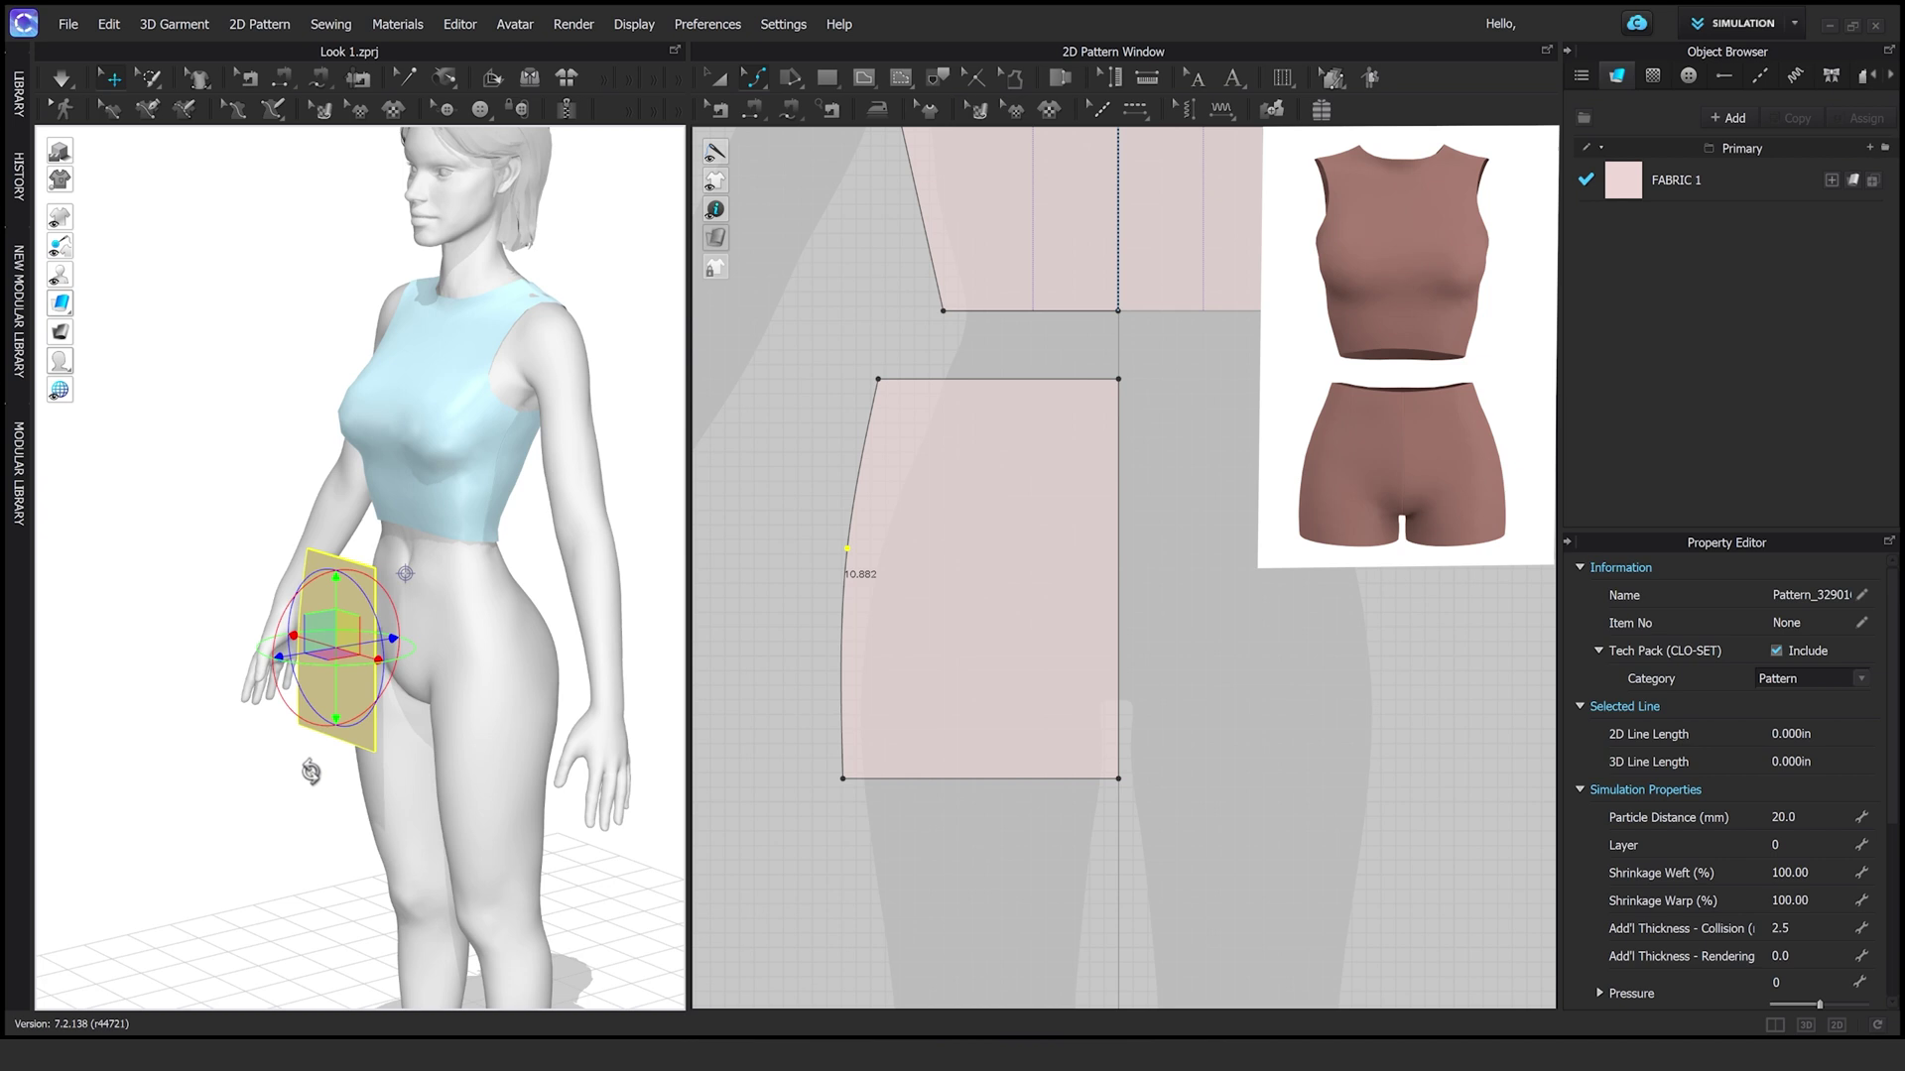
scroll(873, 625, down, 2)
click(865, 627)
scroll(873, 655, down, 2)
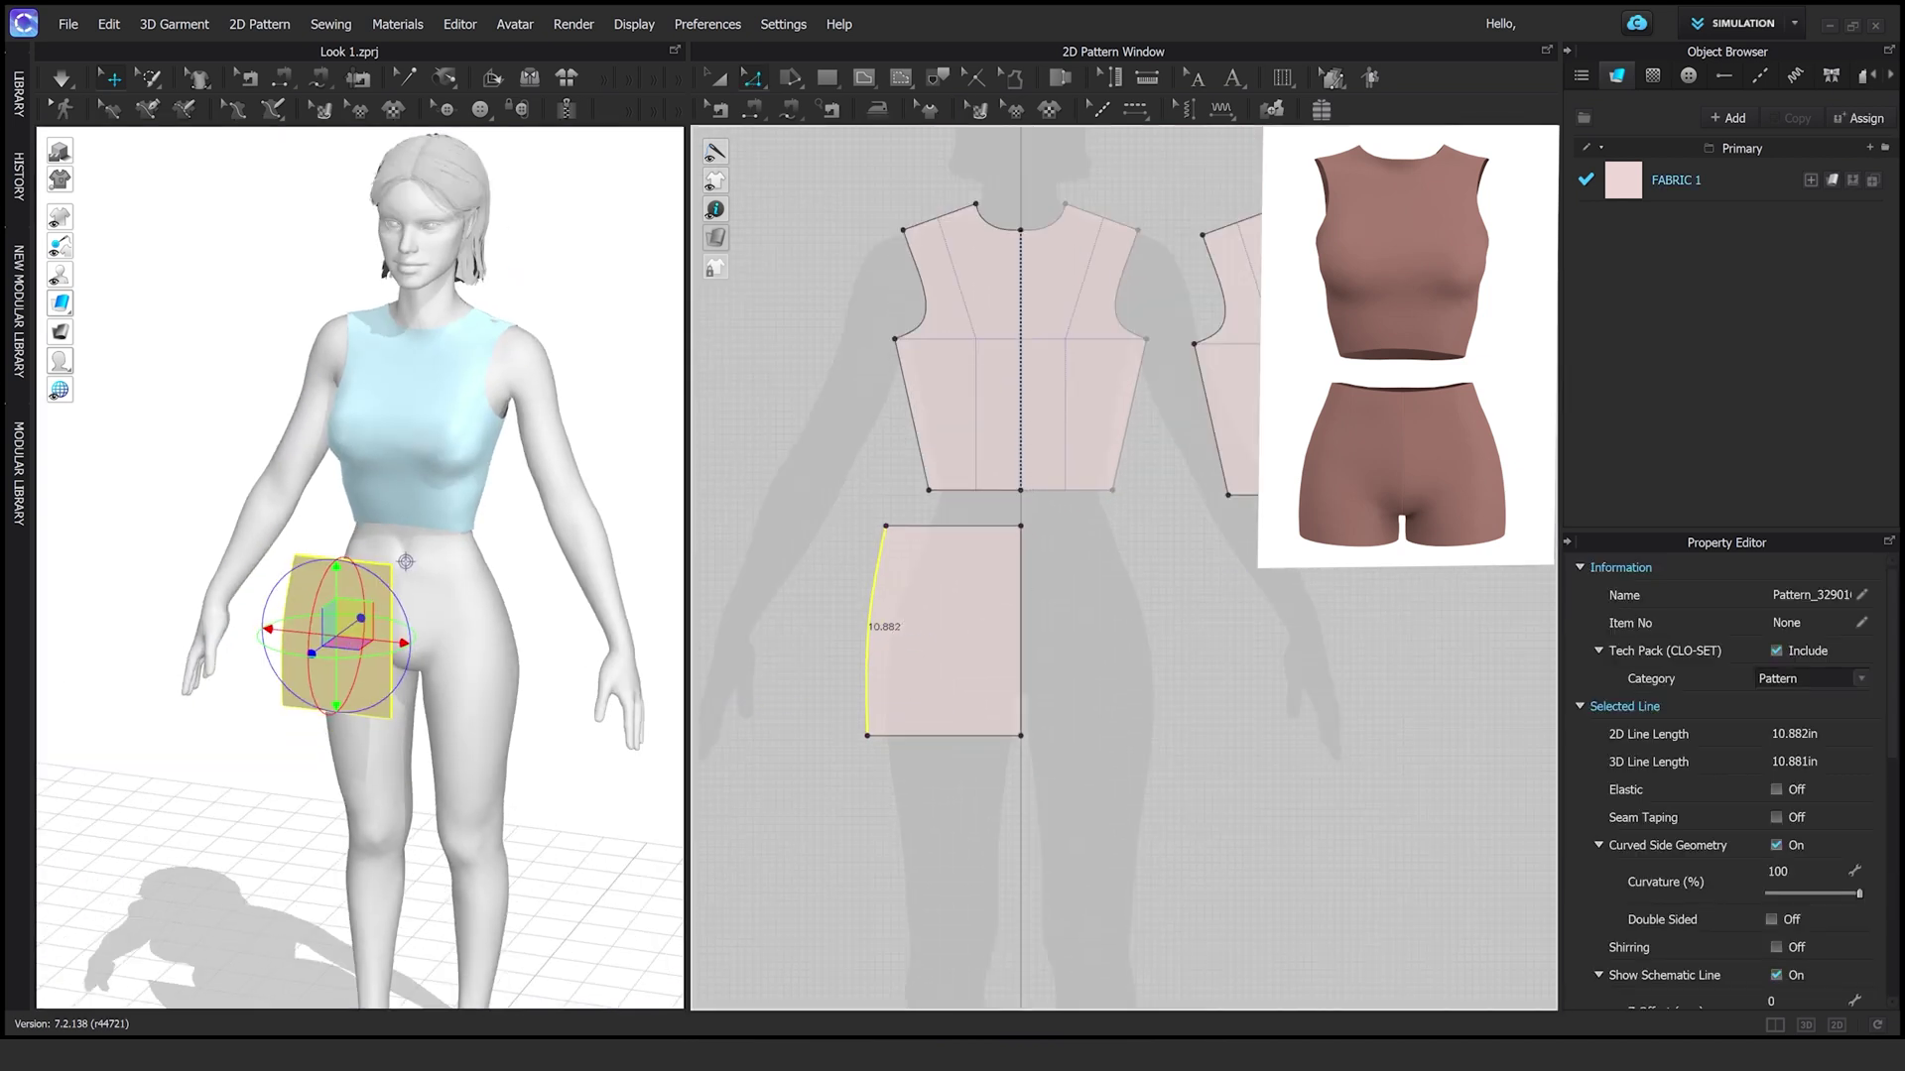
scroll(1109, 828, up, 3)
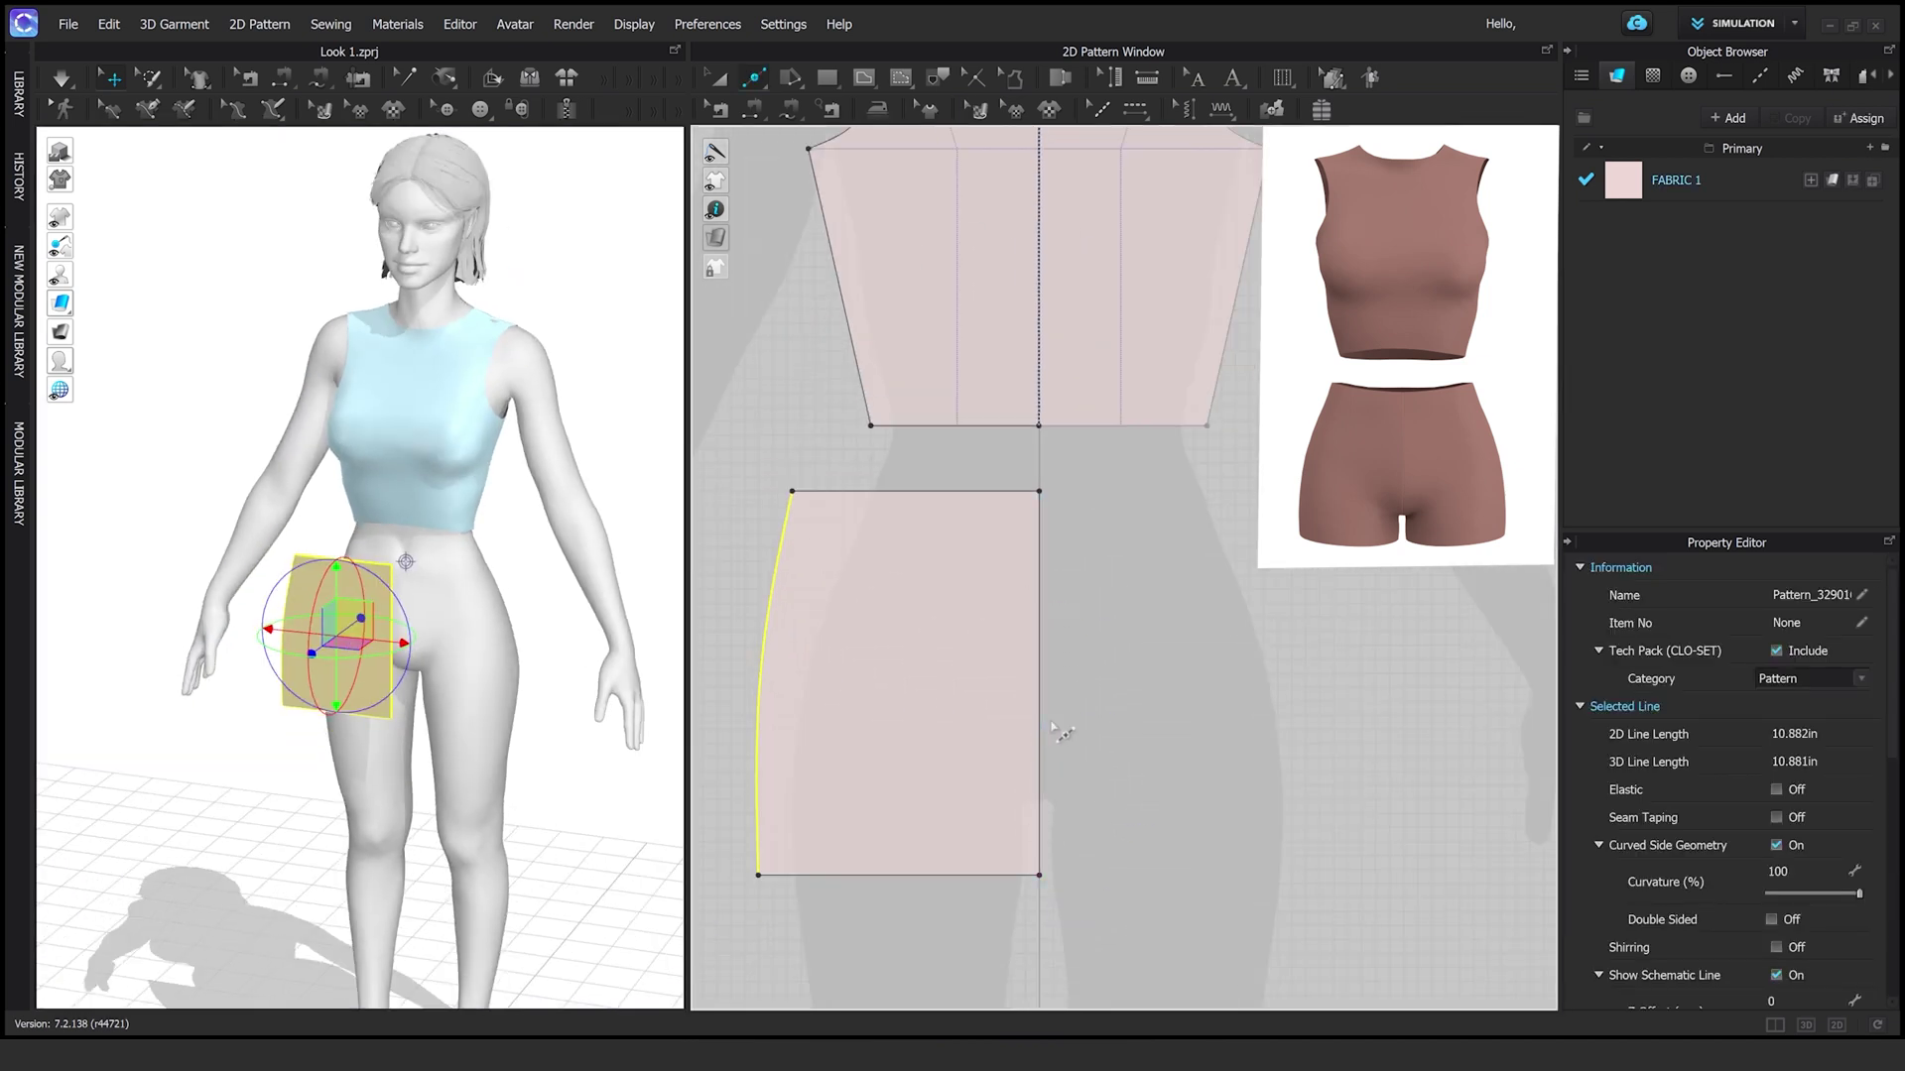
scroll(1052, 813, down, 1)
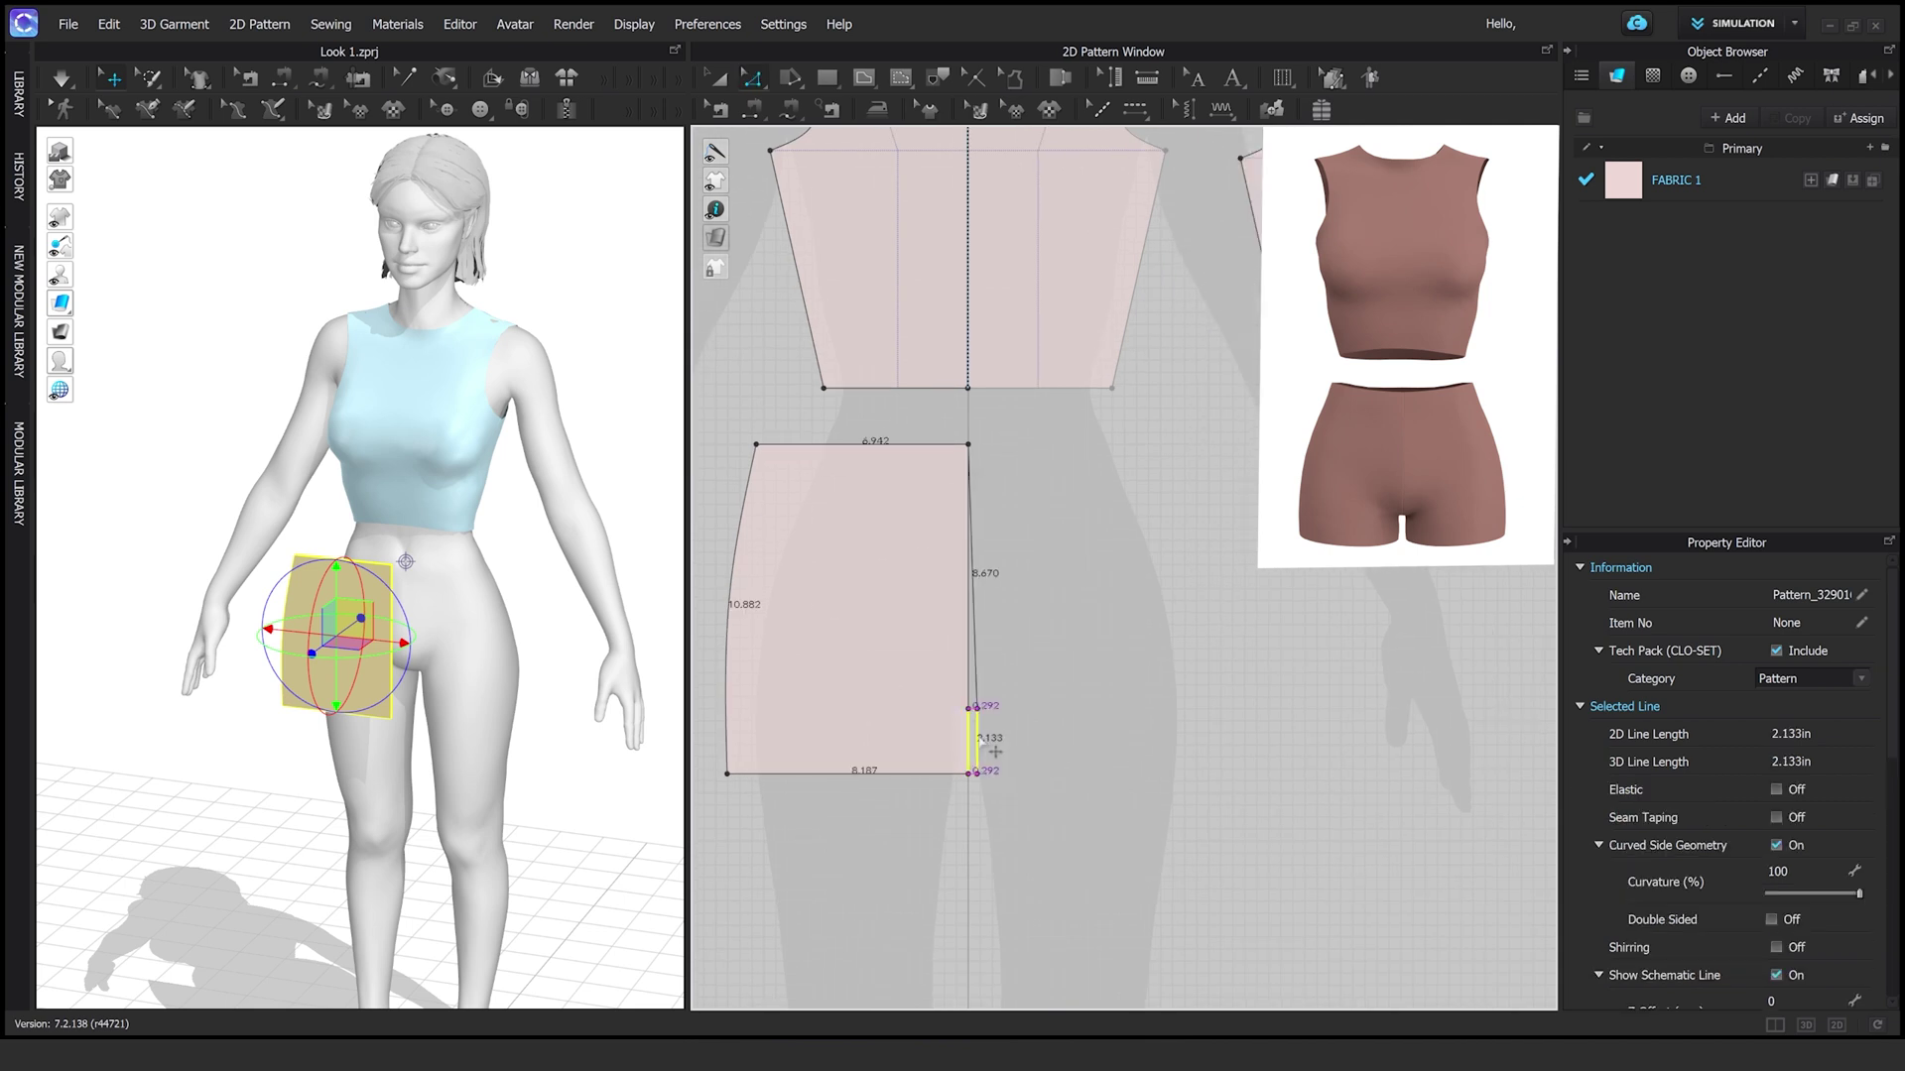
key(a)
click(969, 702)
drag(967, 705, 967, 717)
click(655, 794)
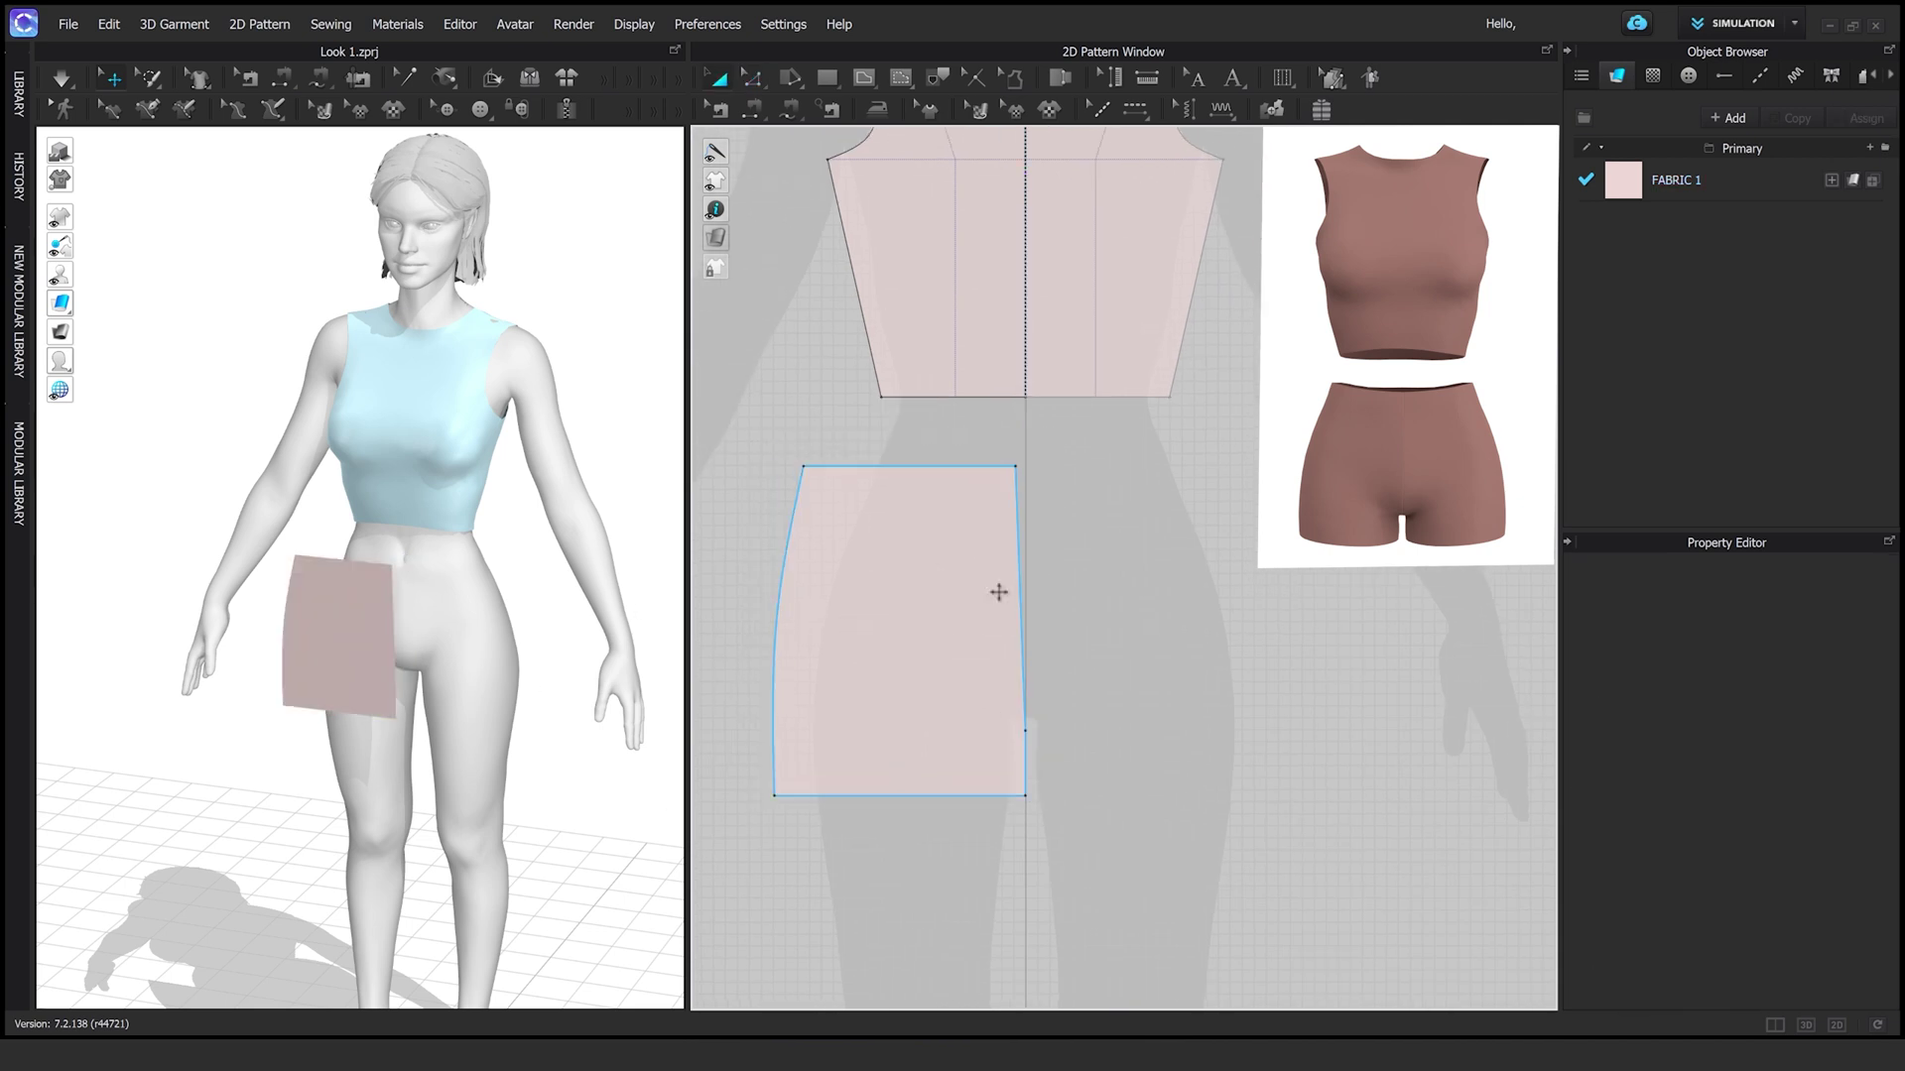
Shape the shorts front's center edge into a crotch curve and move the curve's upper point up and slightly inward
scroll(998, 593, up, 1)
click(1131, 640)
key(z)
scroll(1151, 635, up, 1)
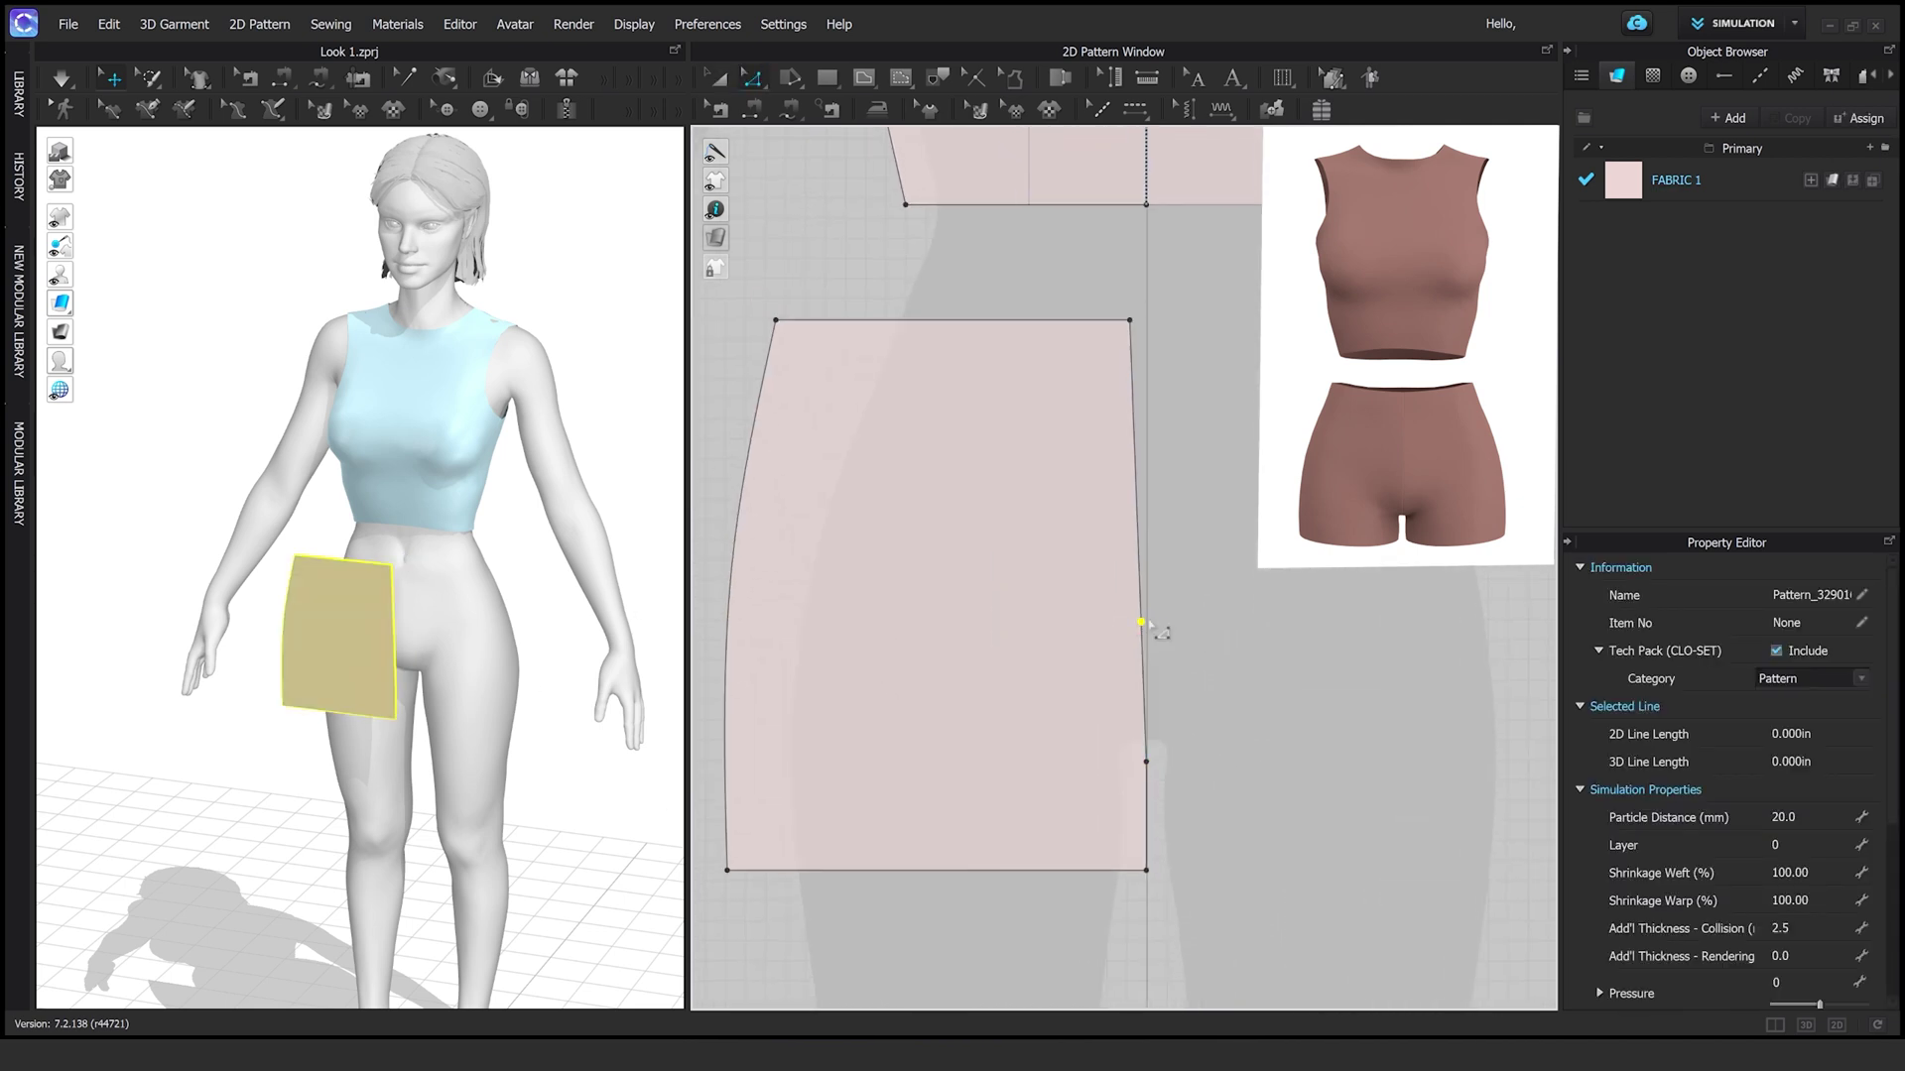
drag(1131, 458, 1096, 459)
right_drag(1096, 458, 1089, 425)
scroll(1126, 725, up, 2)
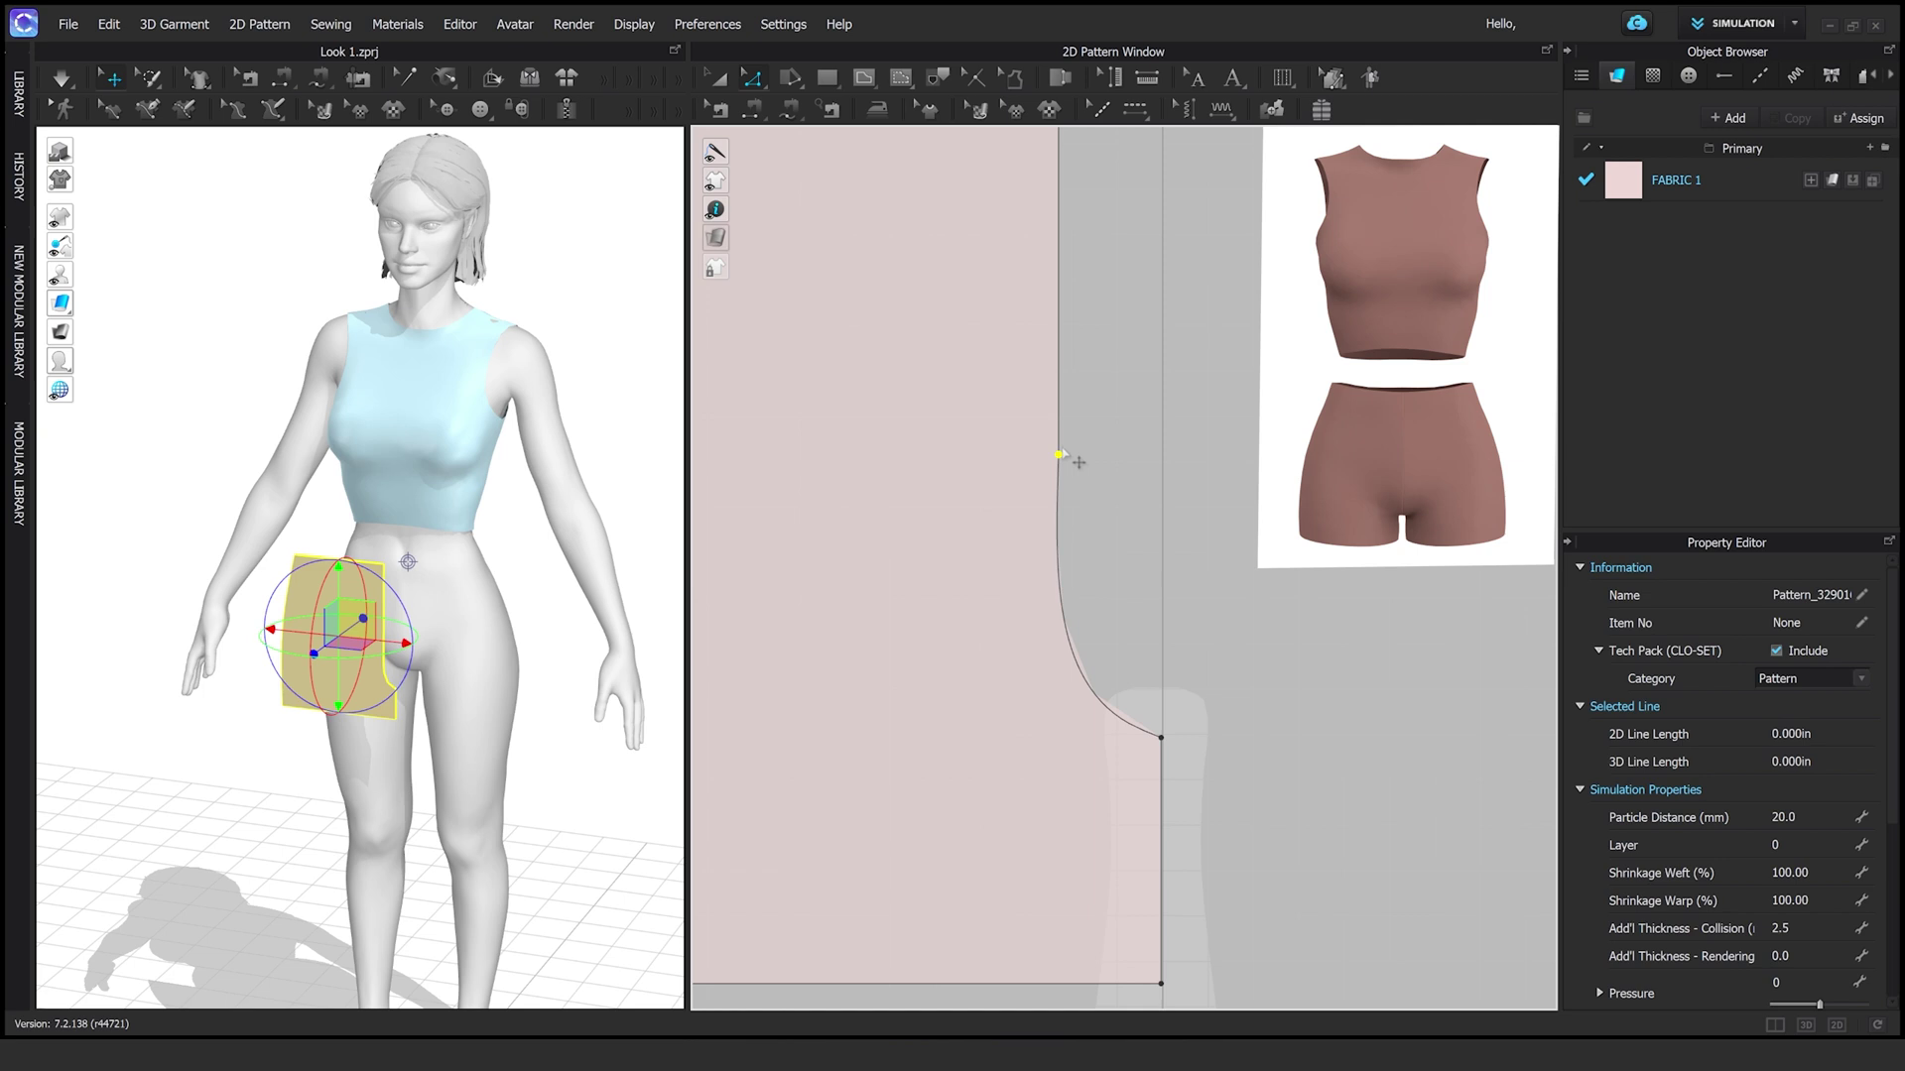
scroll(1069, 593, down, 2)
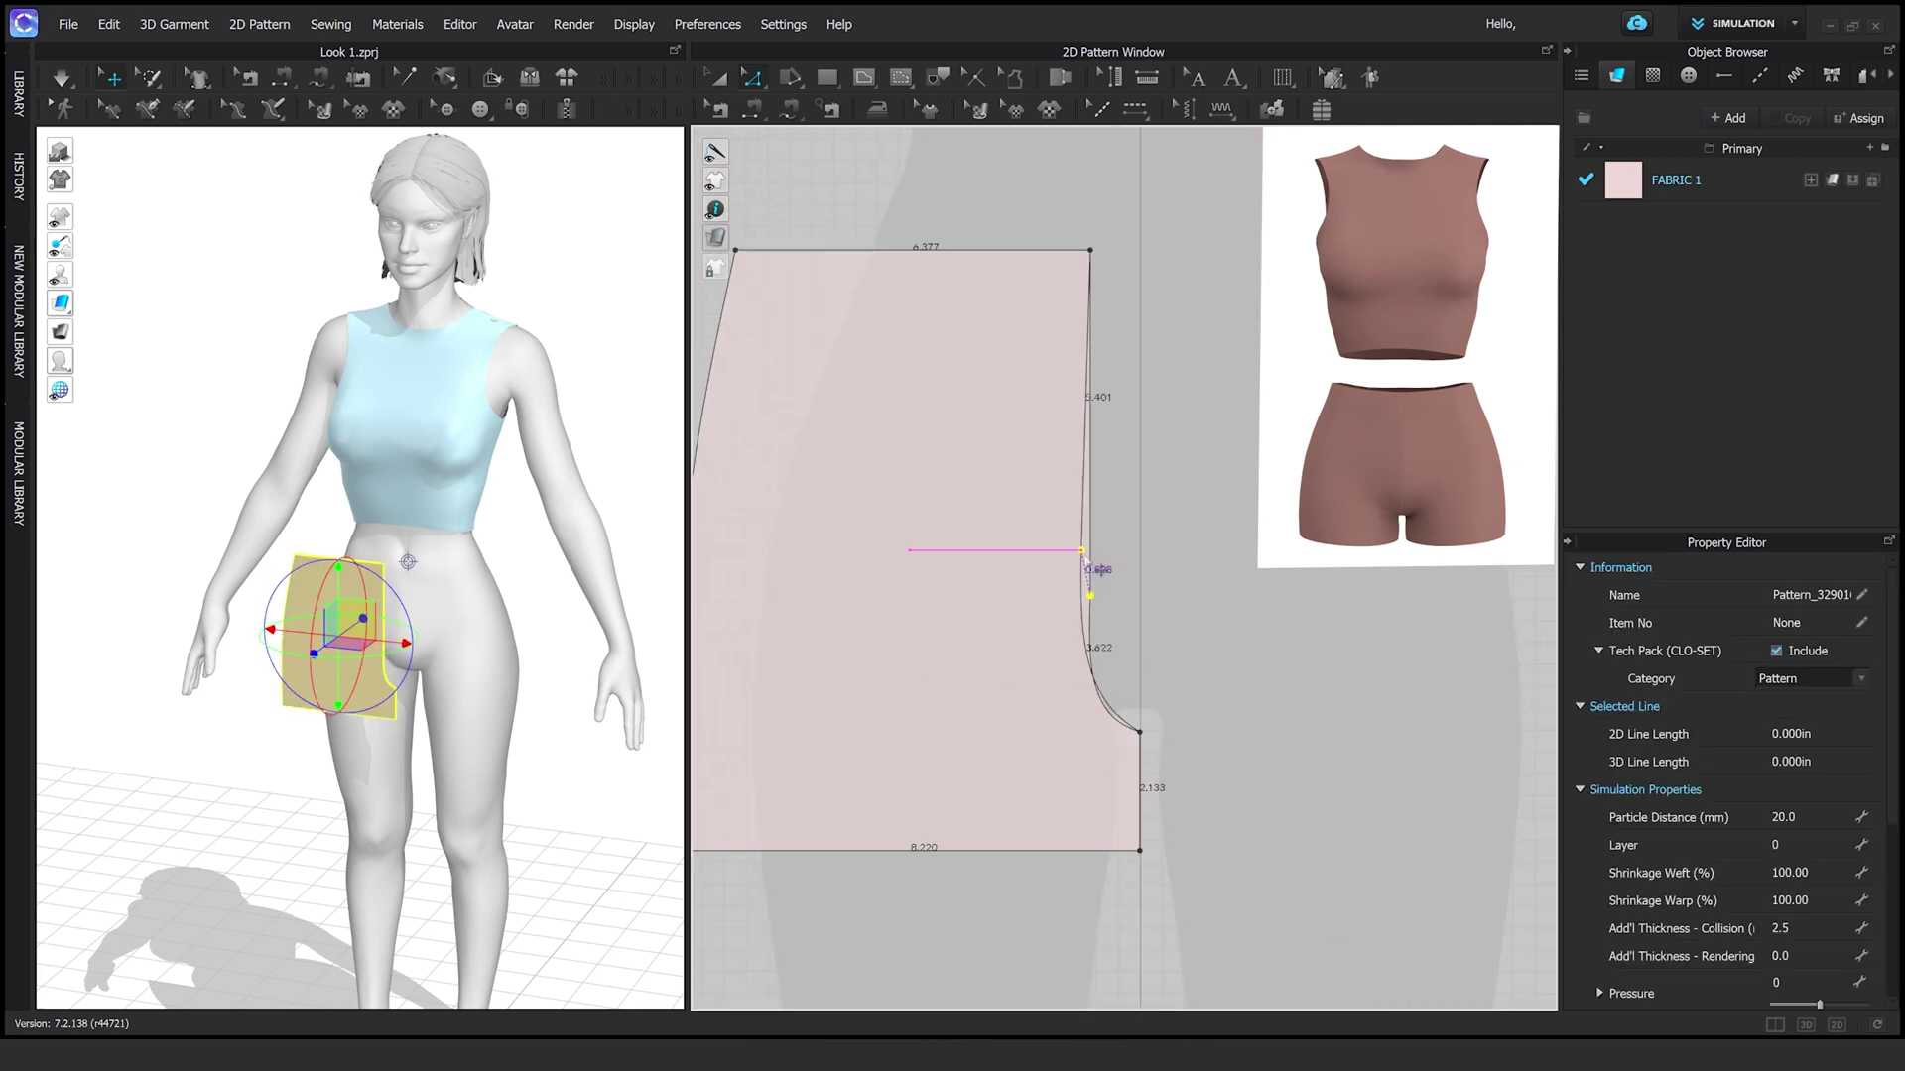
scroll(1087, 562, down, 2)
key(a)
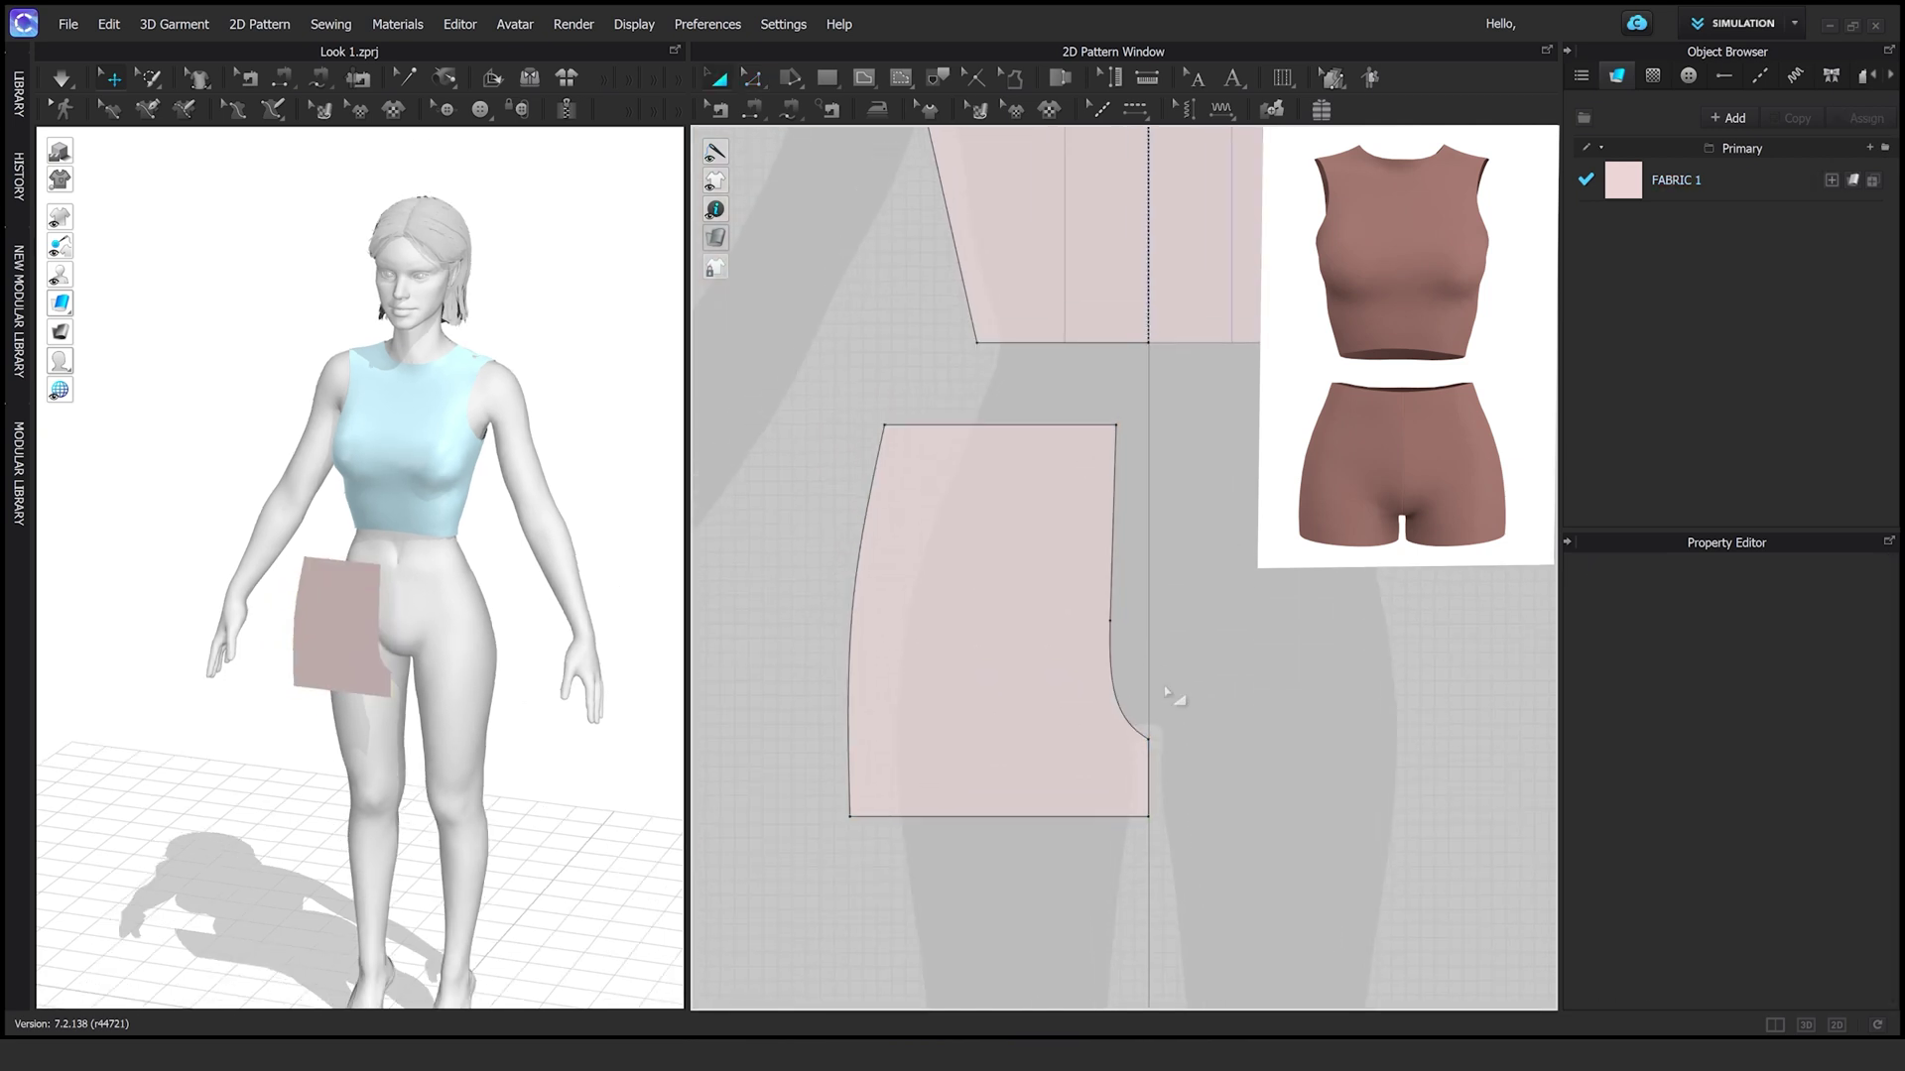
Paste a mirrored copy of the shorts front piece beside its outer edge to use as the shorts back
click(1016, 706)
scroll(1042, 702, down, 4)
middle_drag(945, 678, 954, 666)
click(1022, 672)
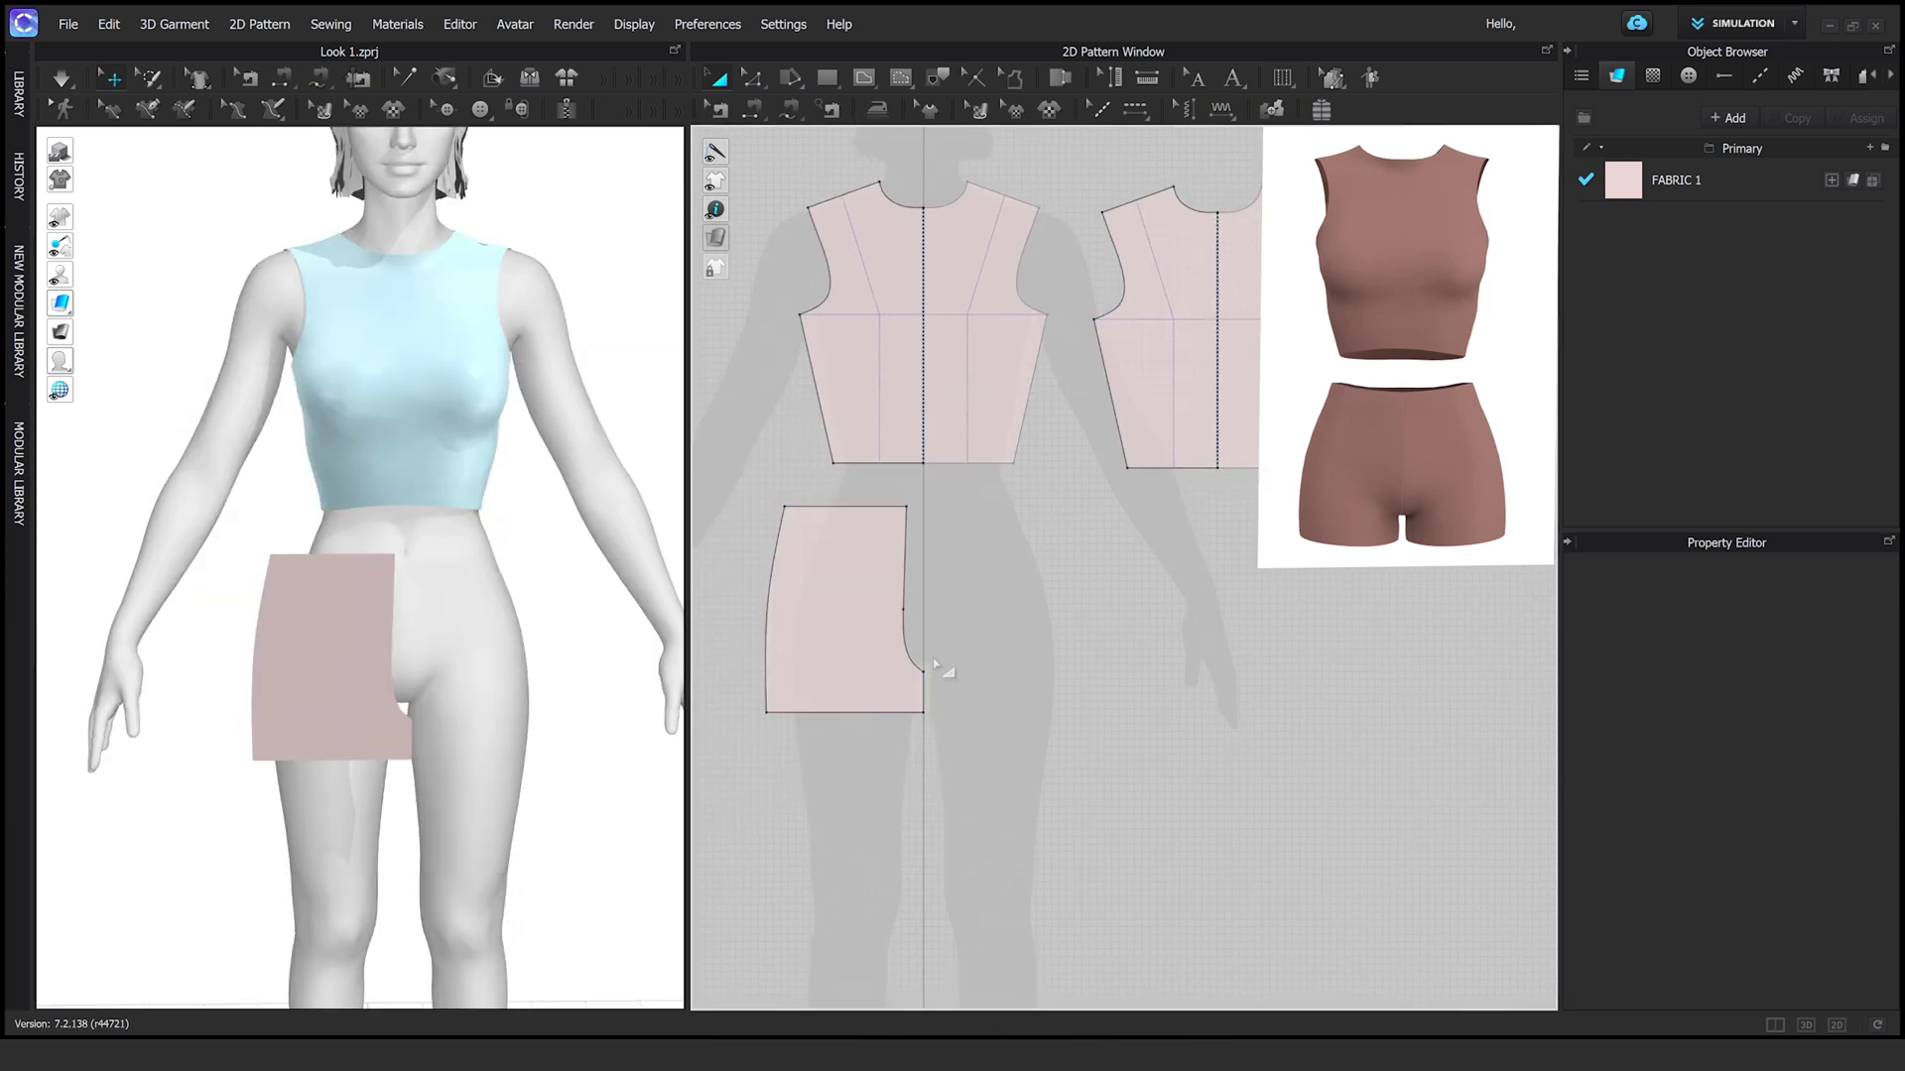
click(882, 650)
click(1151, 935)
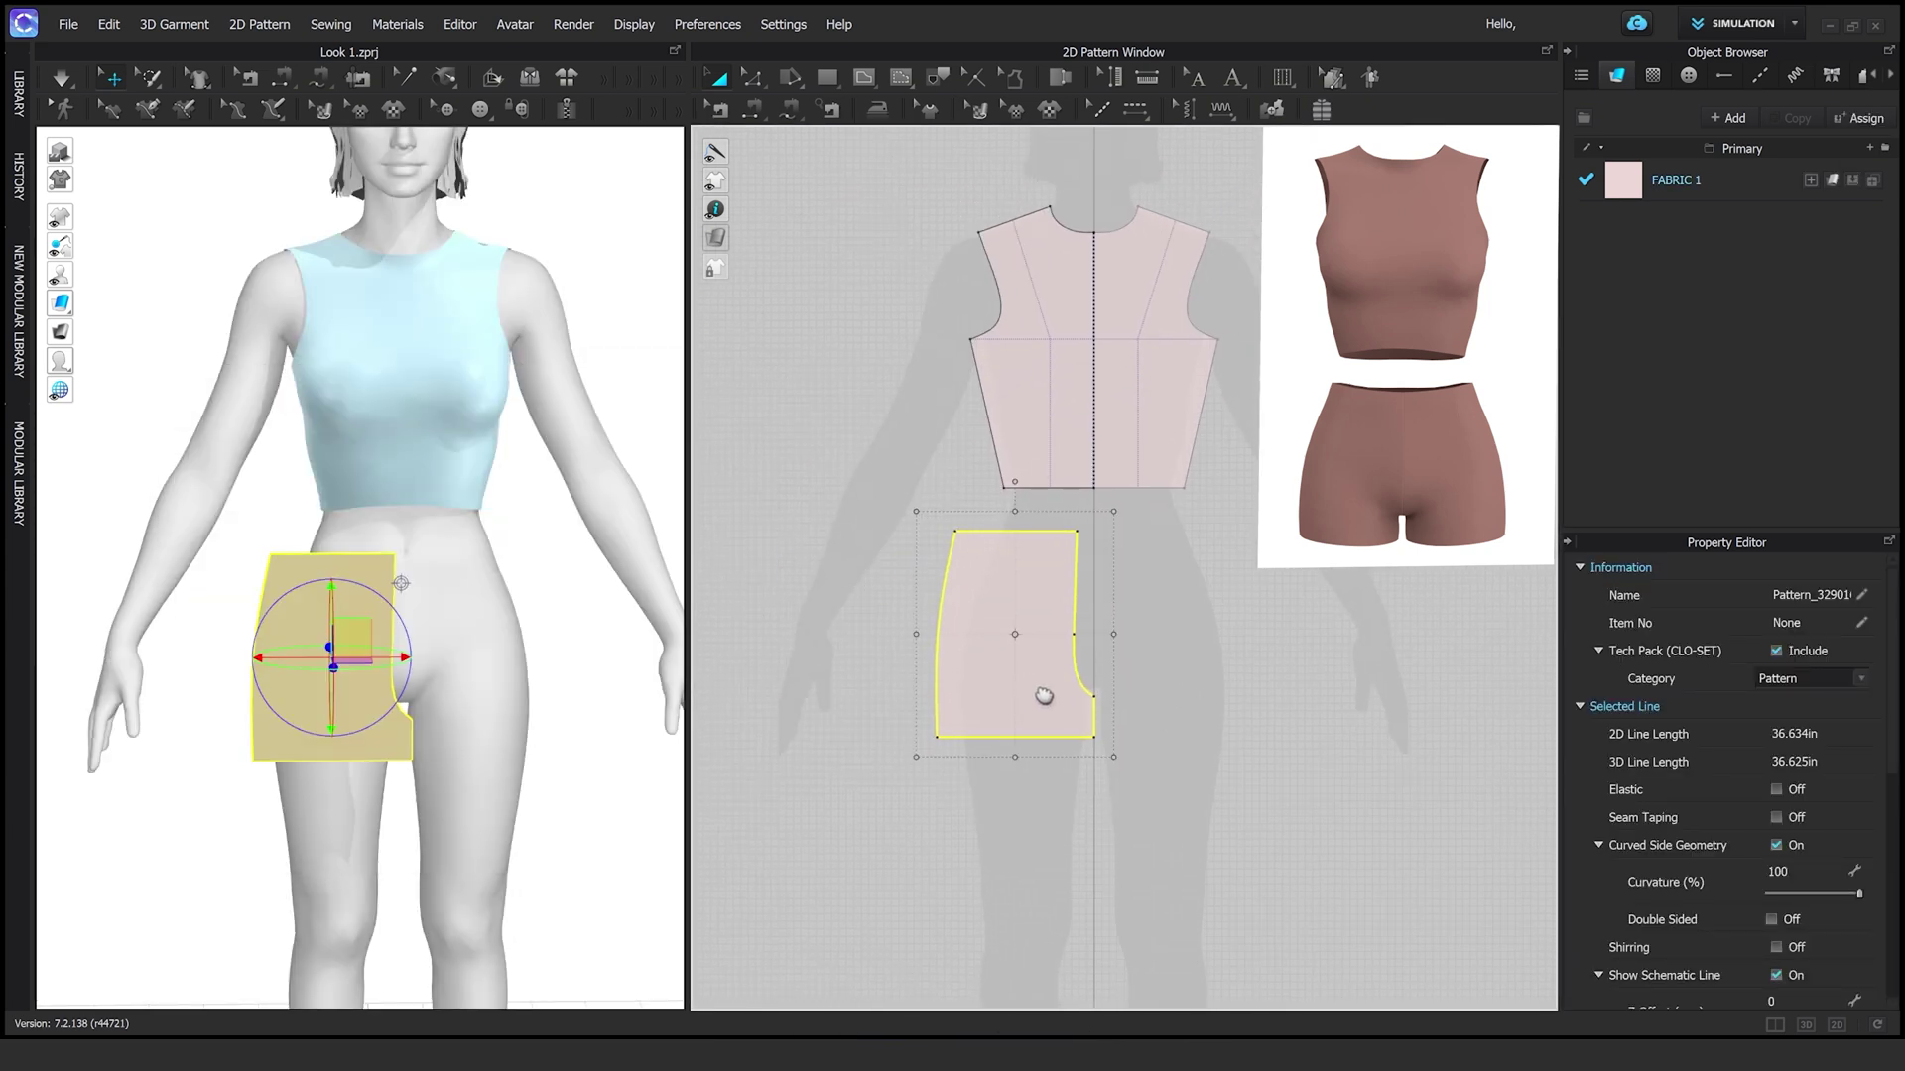
key(ctrl+r)
click(864, 666)
scroll(1031, 695, up, 4)
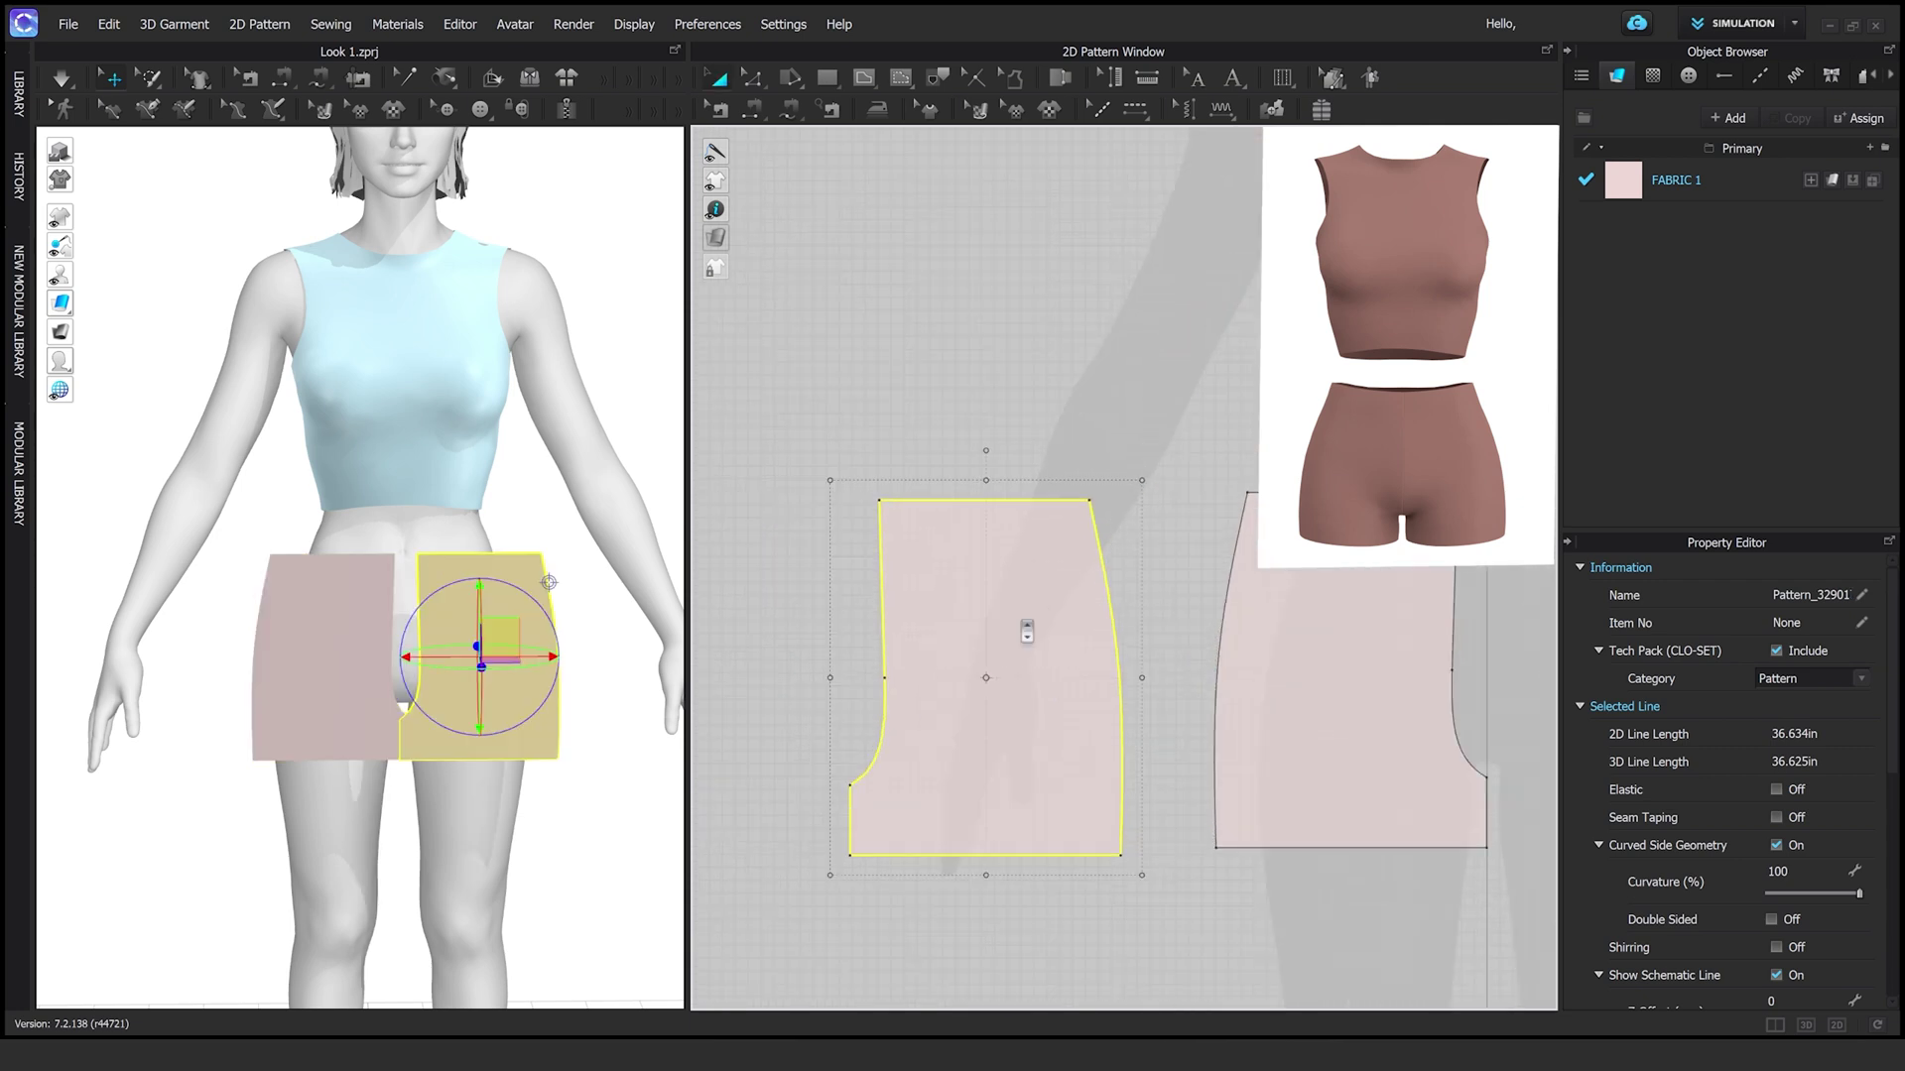
Widen the shorts back by shifting its waist and side edges outward 0.746 in, and adjust the point above the crotch curve
click(840, 571)
drag(1131, 663, 1107, 635)
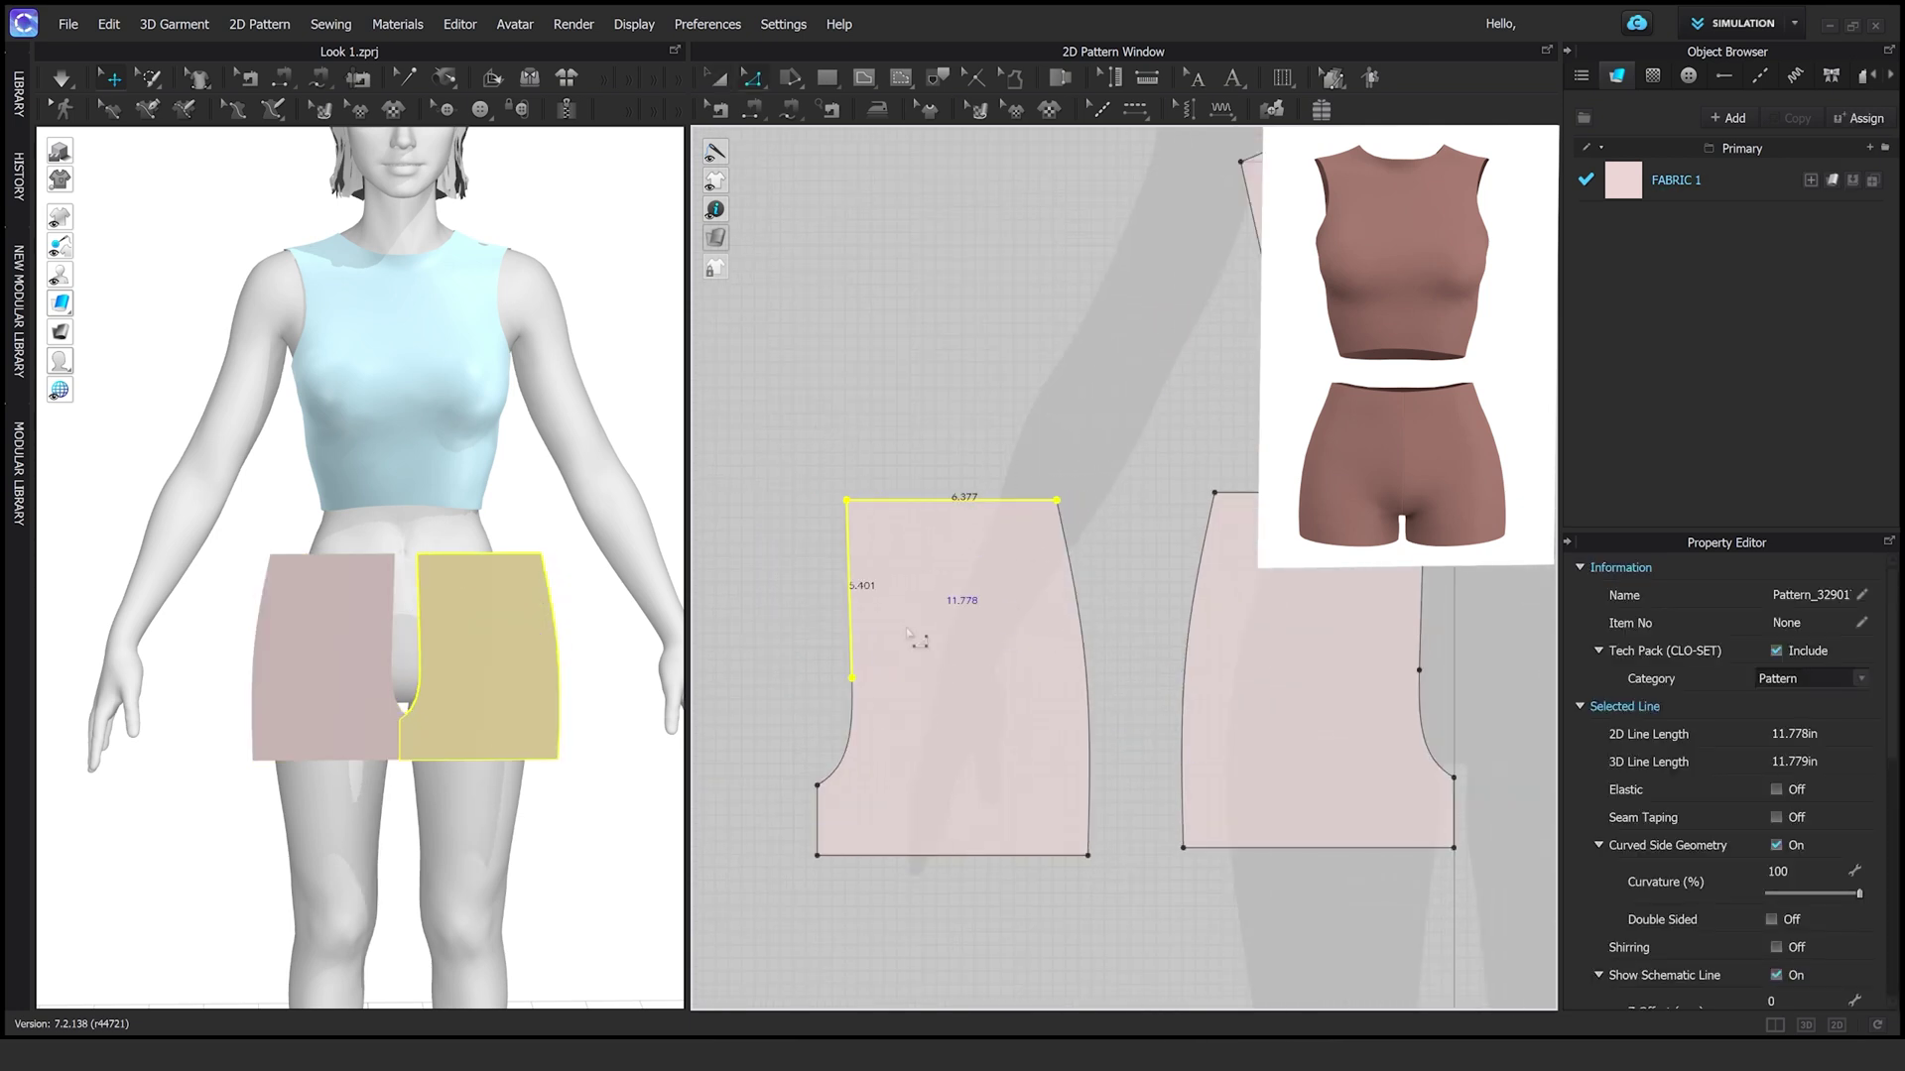
drag(1017, 502, 1019, 568)
scroll(1041, 714, down, 2)
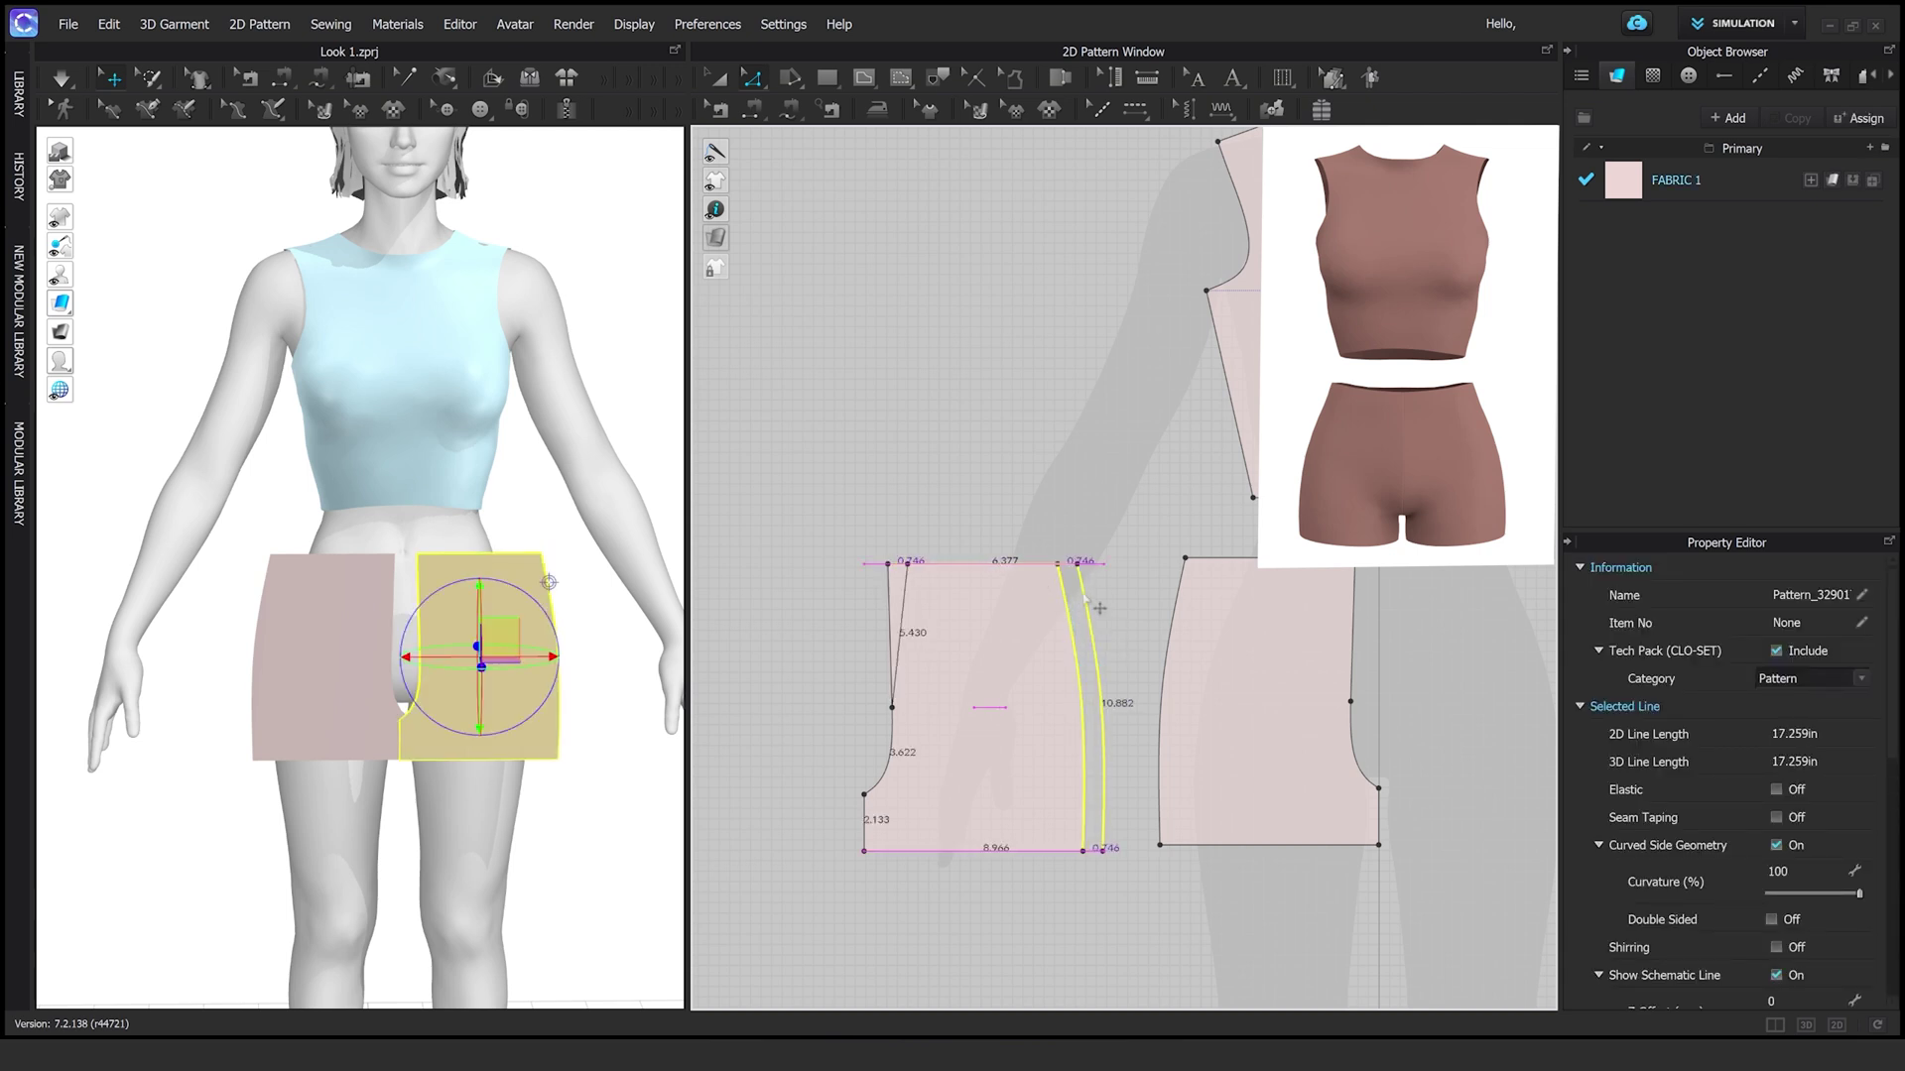
click(892, 707)
scroll(900, 821, up, 3)
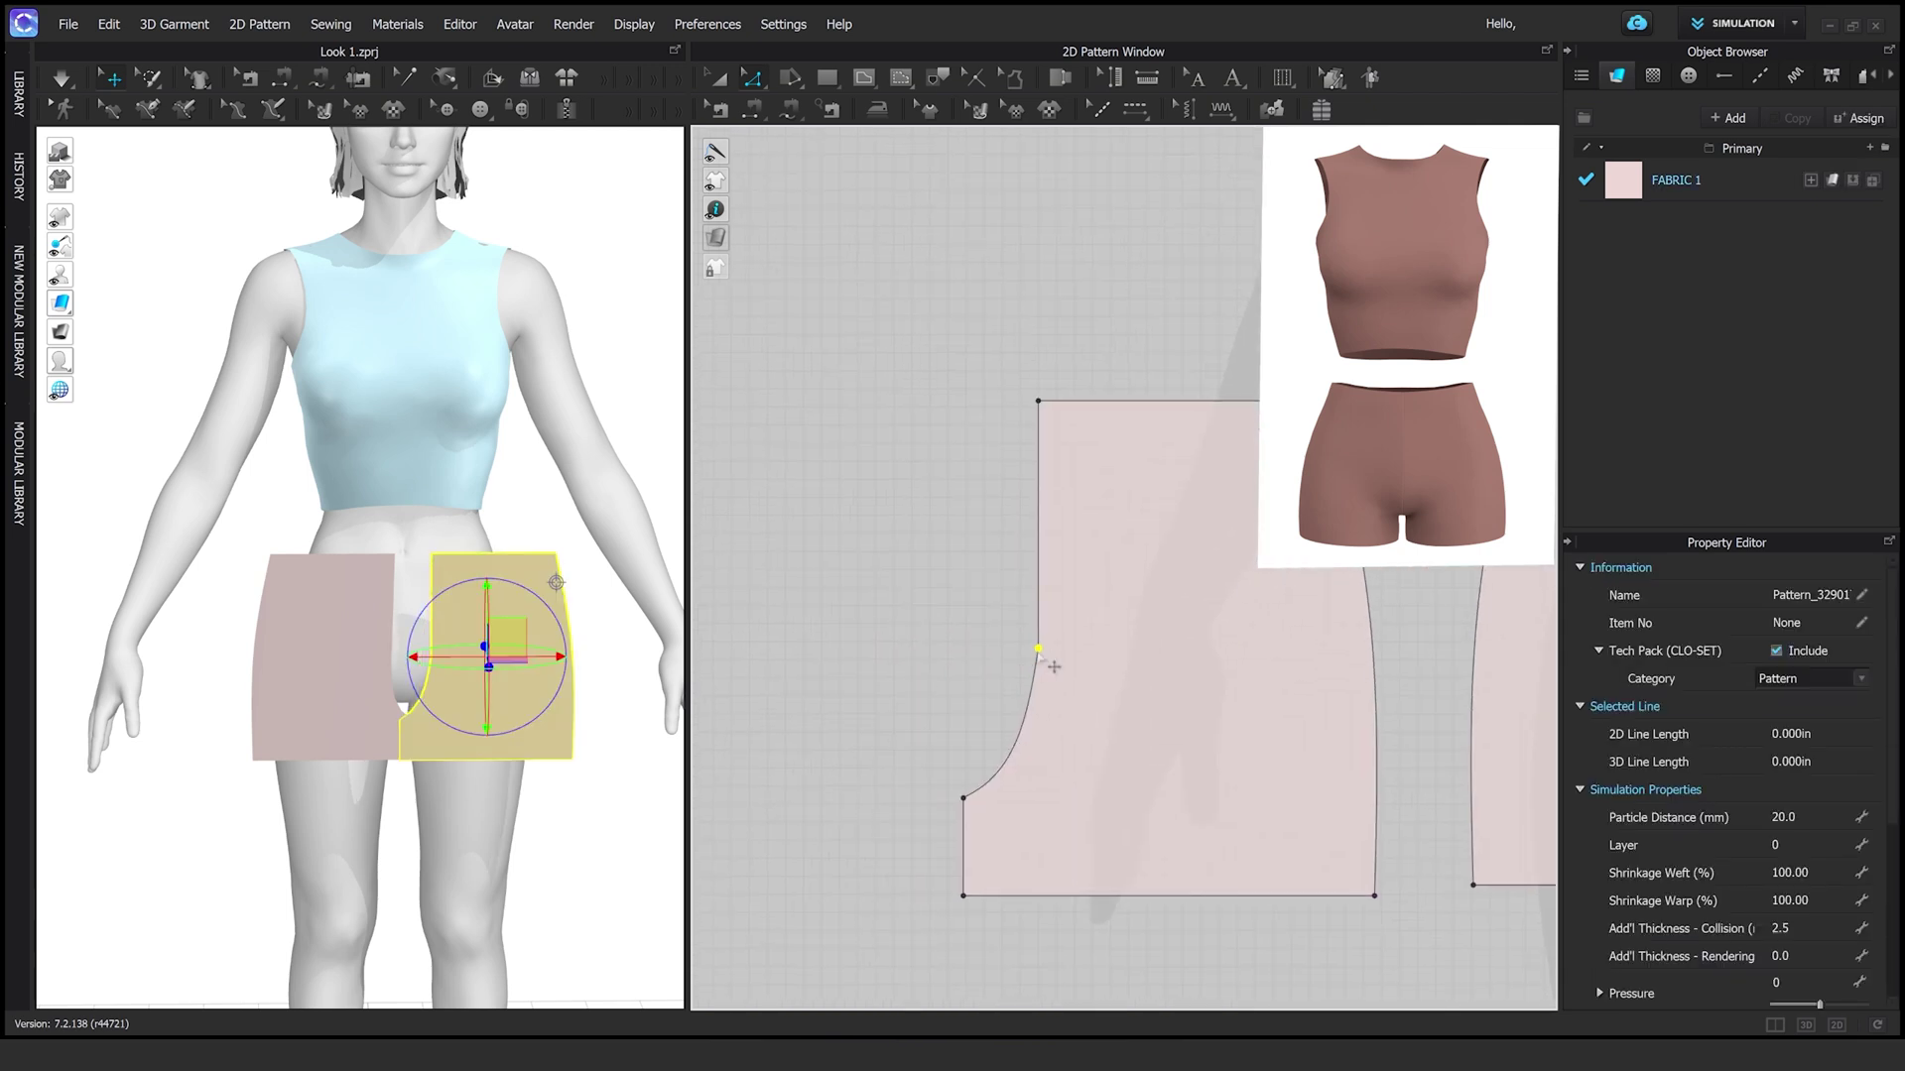
Position the shorts back piece behind the avatar's hips in the 3D view
scroll(1046, 664, down, 5)
click(477, 685)
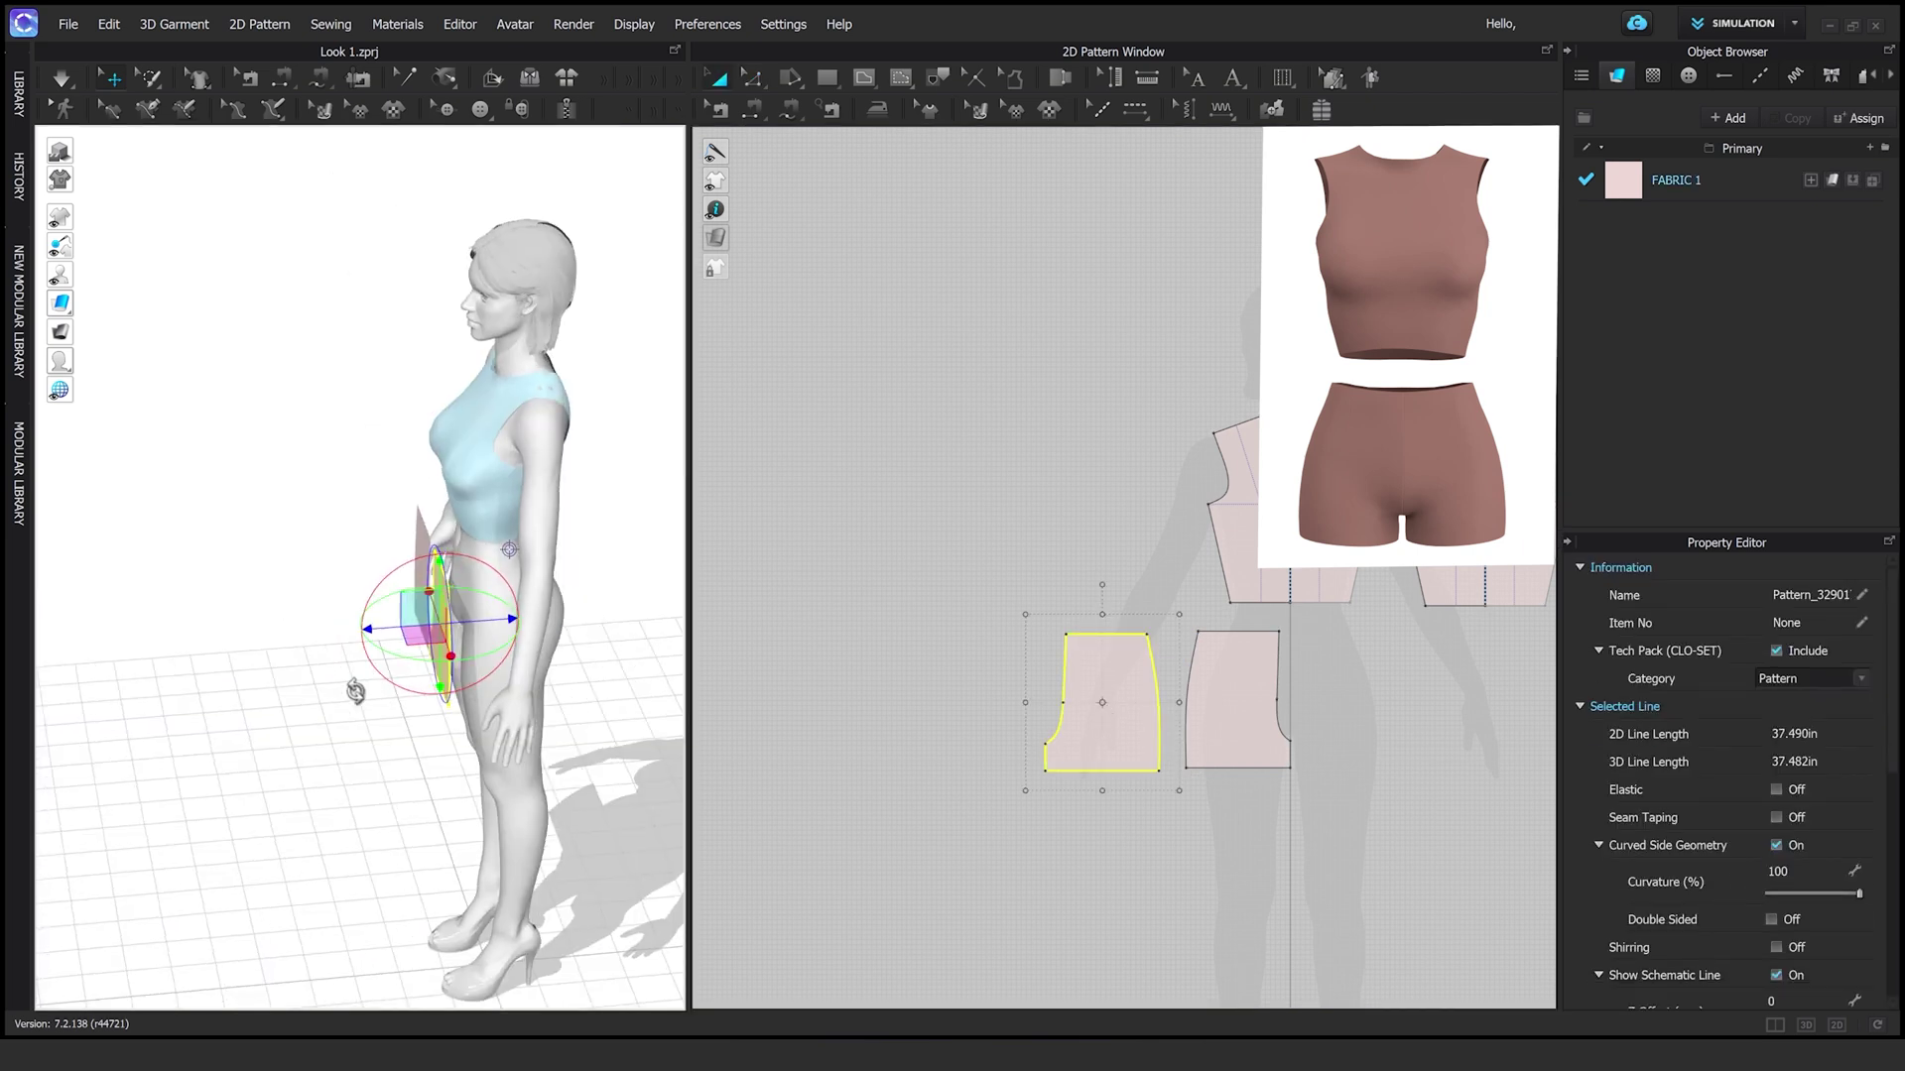
key(8)
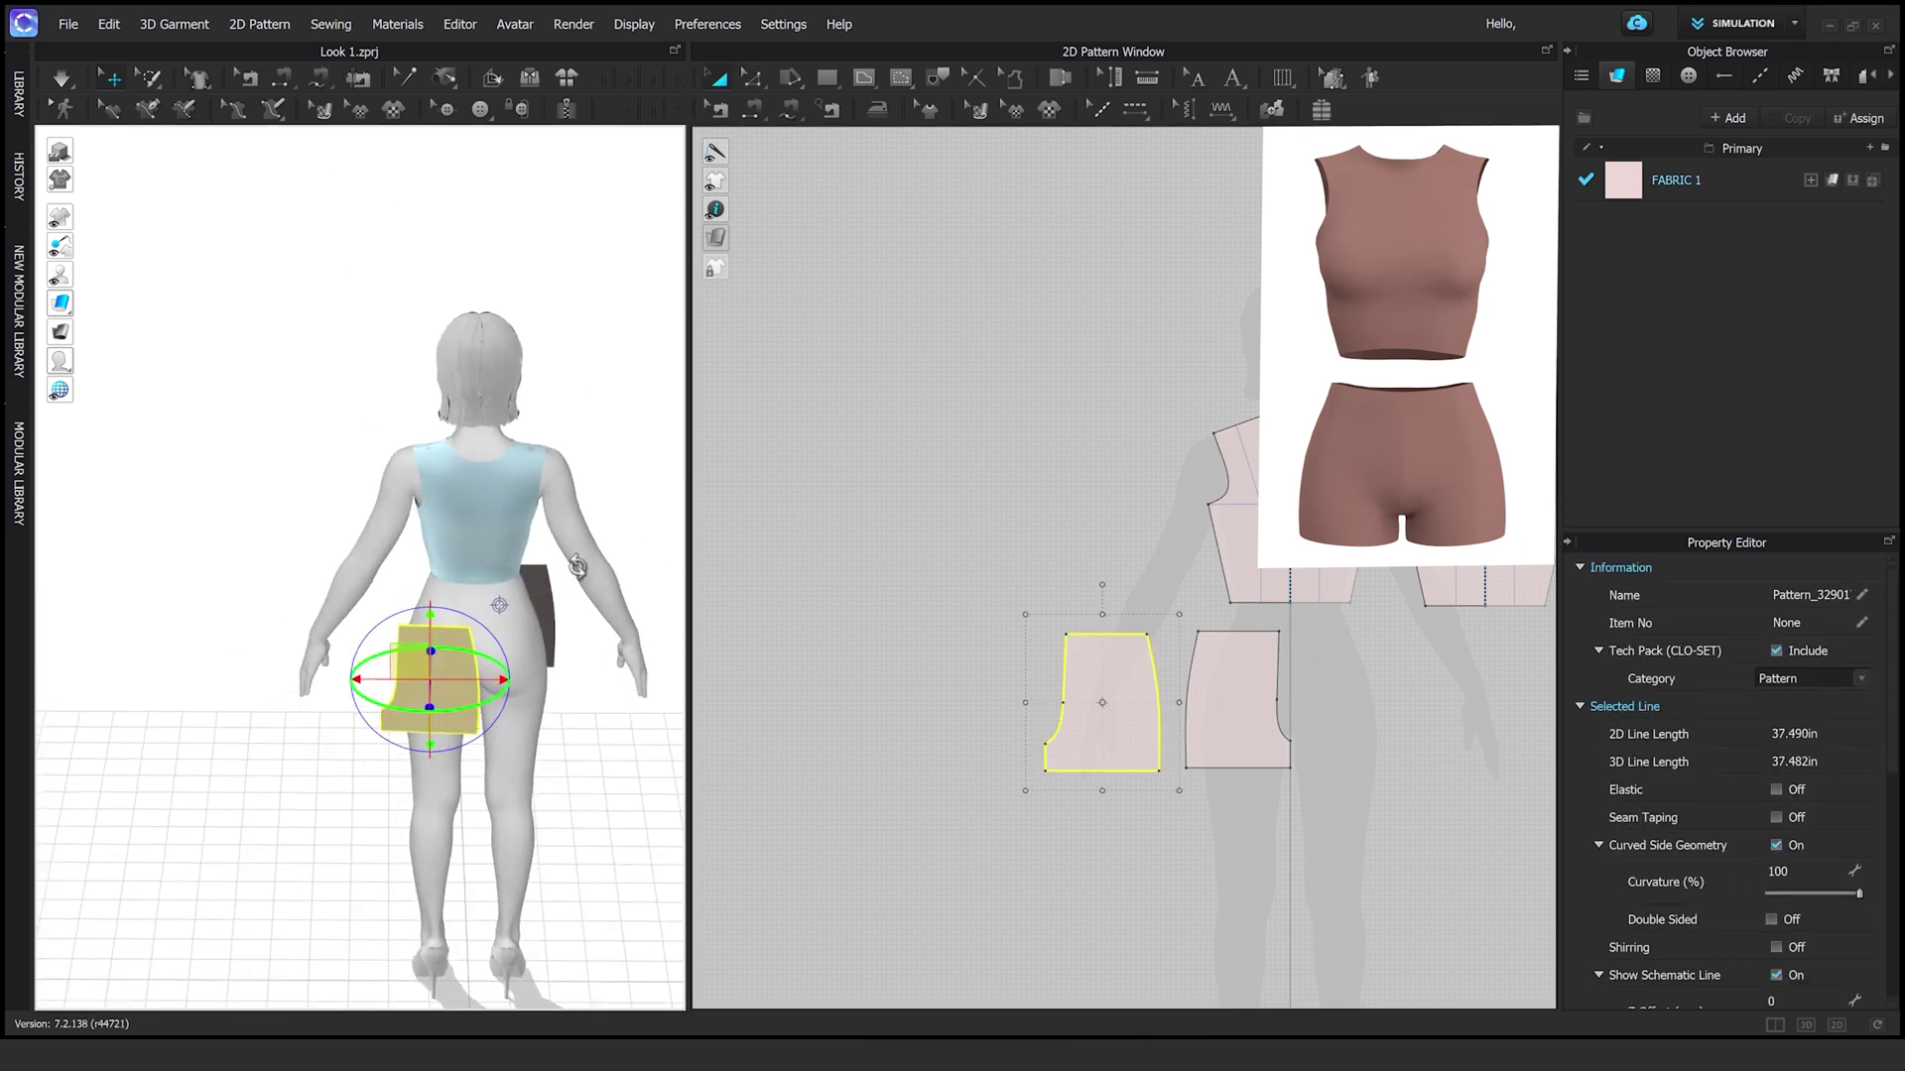
scroll(417, 733, up, 5)
Create linked symmetric copies of the shorts front and shorts back and place them on the other side of the body
mouse_move(424, 659)
right_down()
mouse_move(646, 833)
mouse_move(569, 631)
mouse_move(416, 694)
right_up()
middle_drag(1212, 744, 993, 733)
click(993, 733)
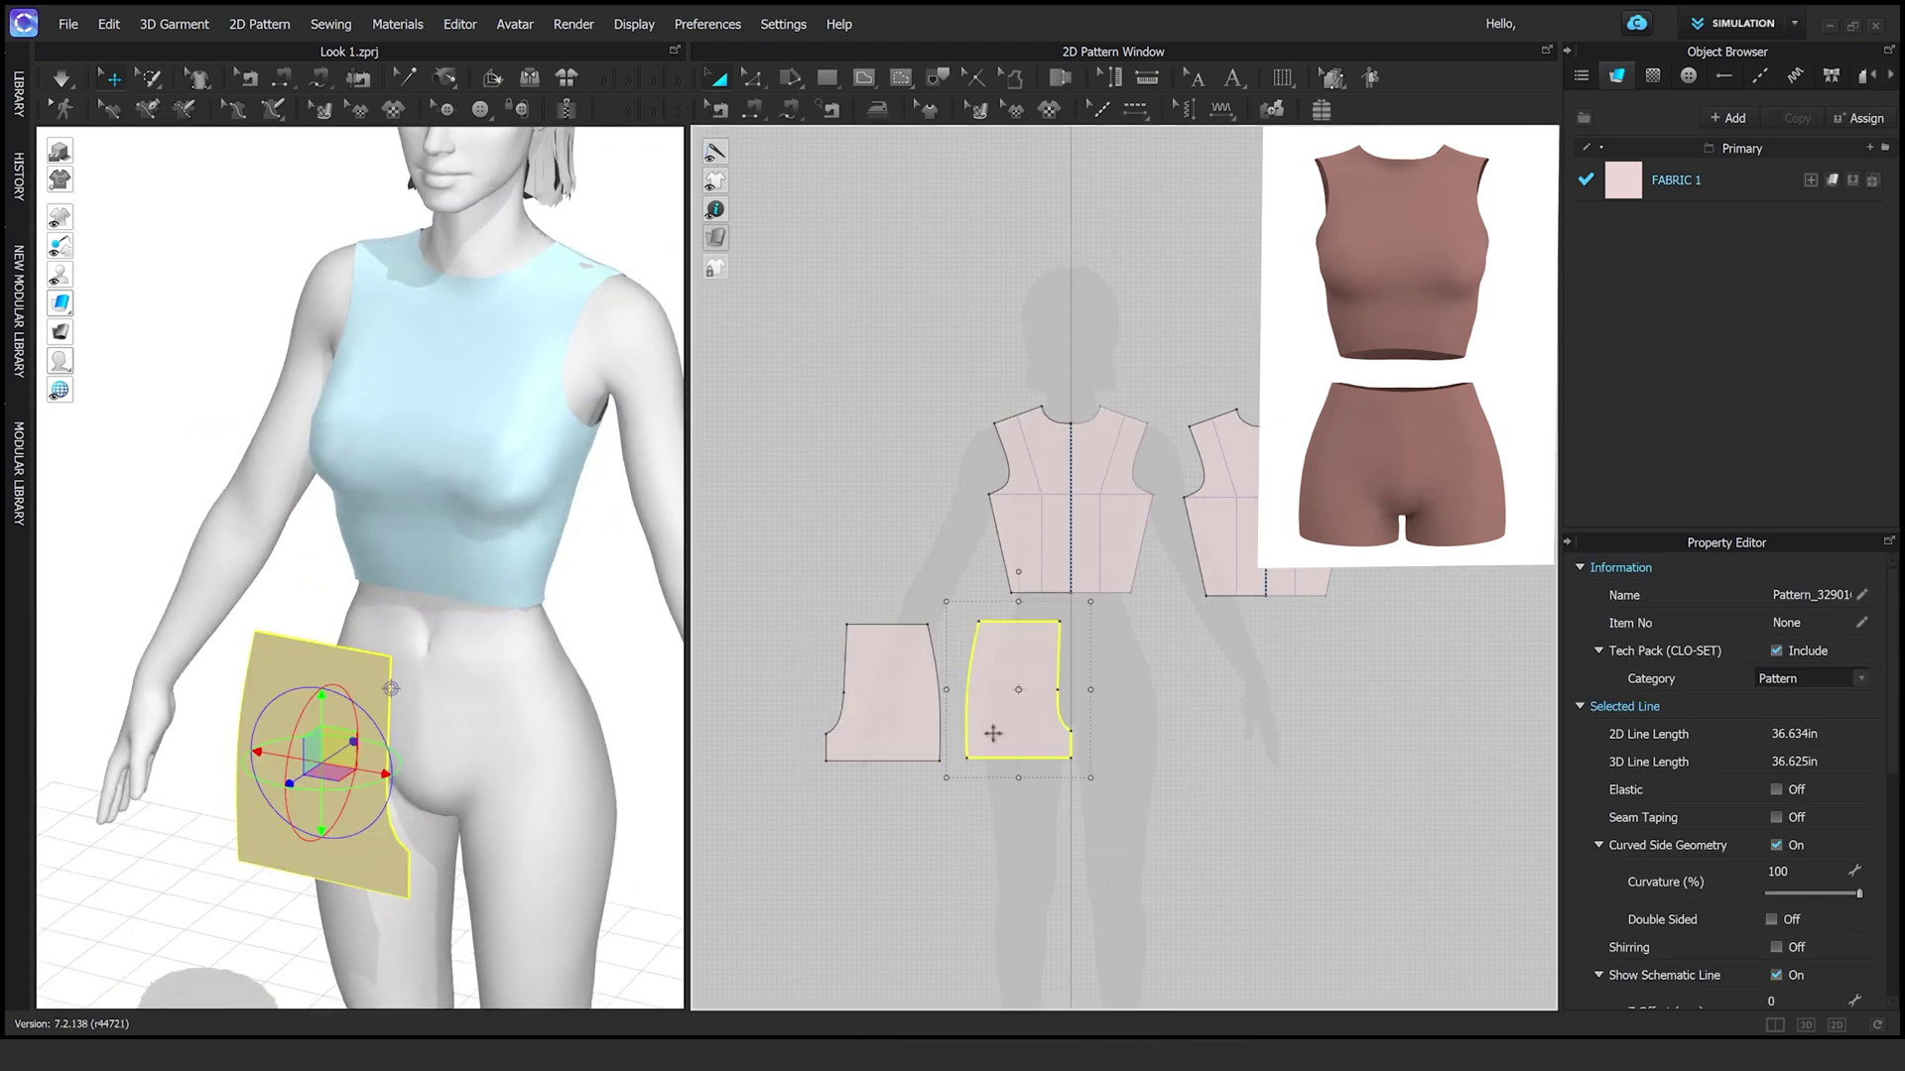
right_click(992, 742)
click(1136, 291)
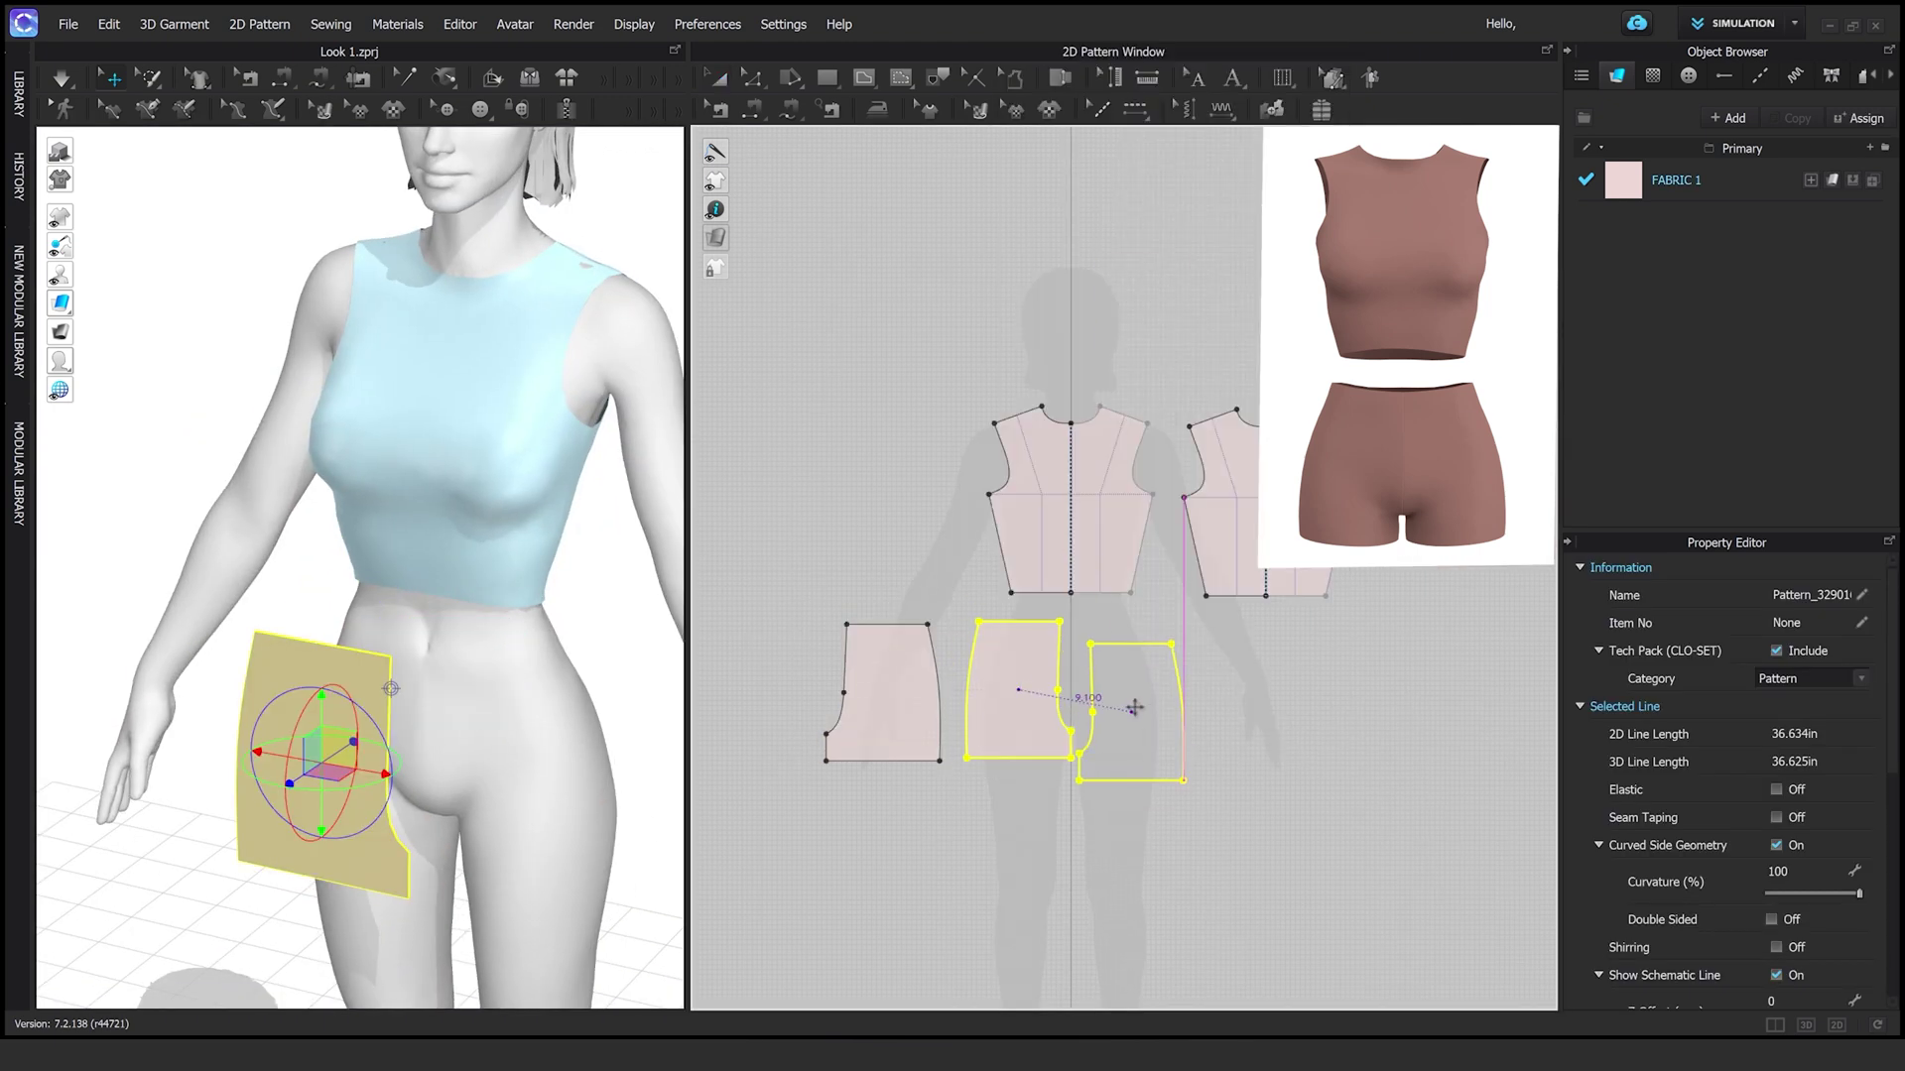
click(1136, 690)
right_click(852, 724)
click(927, 260)
click(1286, 737)
Sew the side seams joining the shorts front pieces to the shorts back pieces on both sides
middle_drag(1167, 728, 1021, 765)
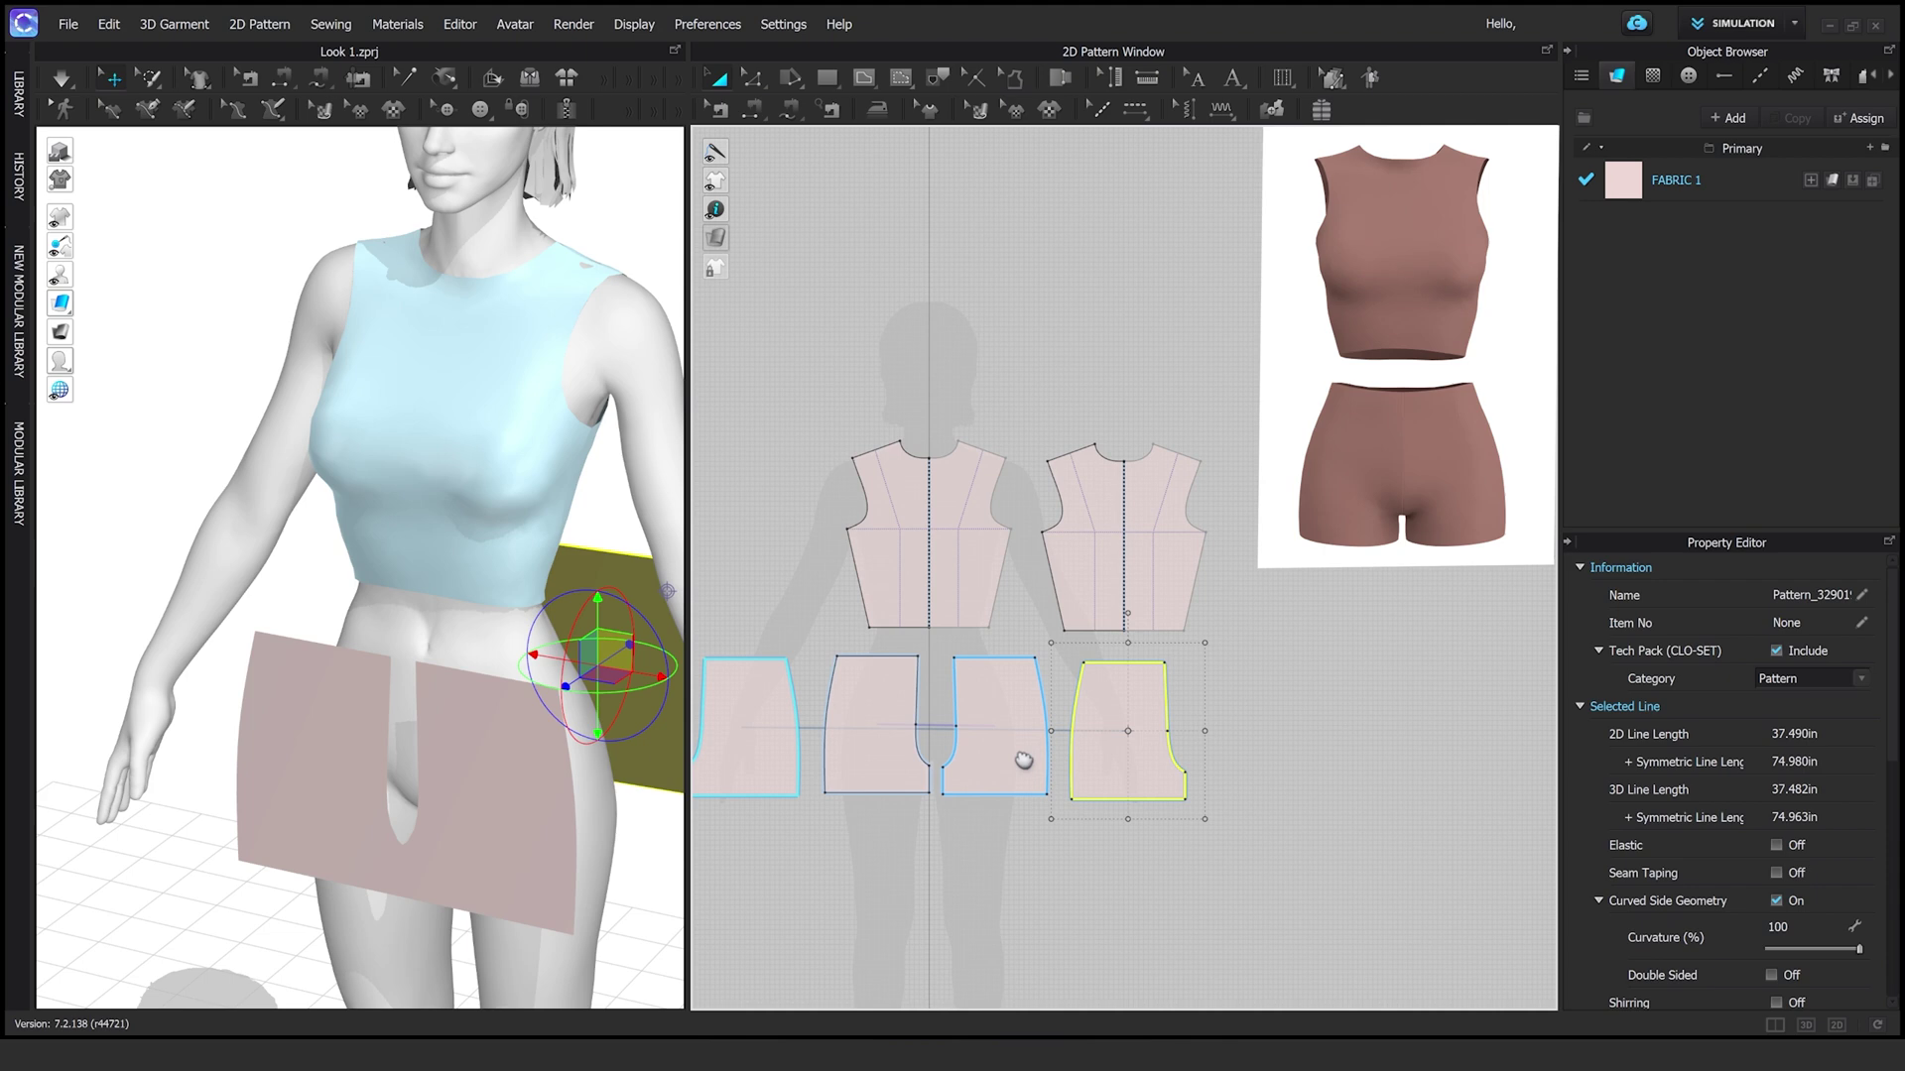
key(8)
key(2)
key(n)
key(Escape)
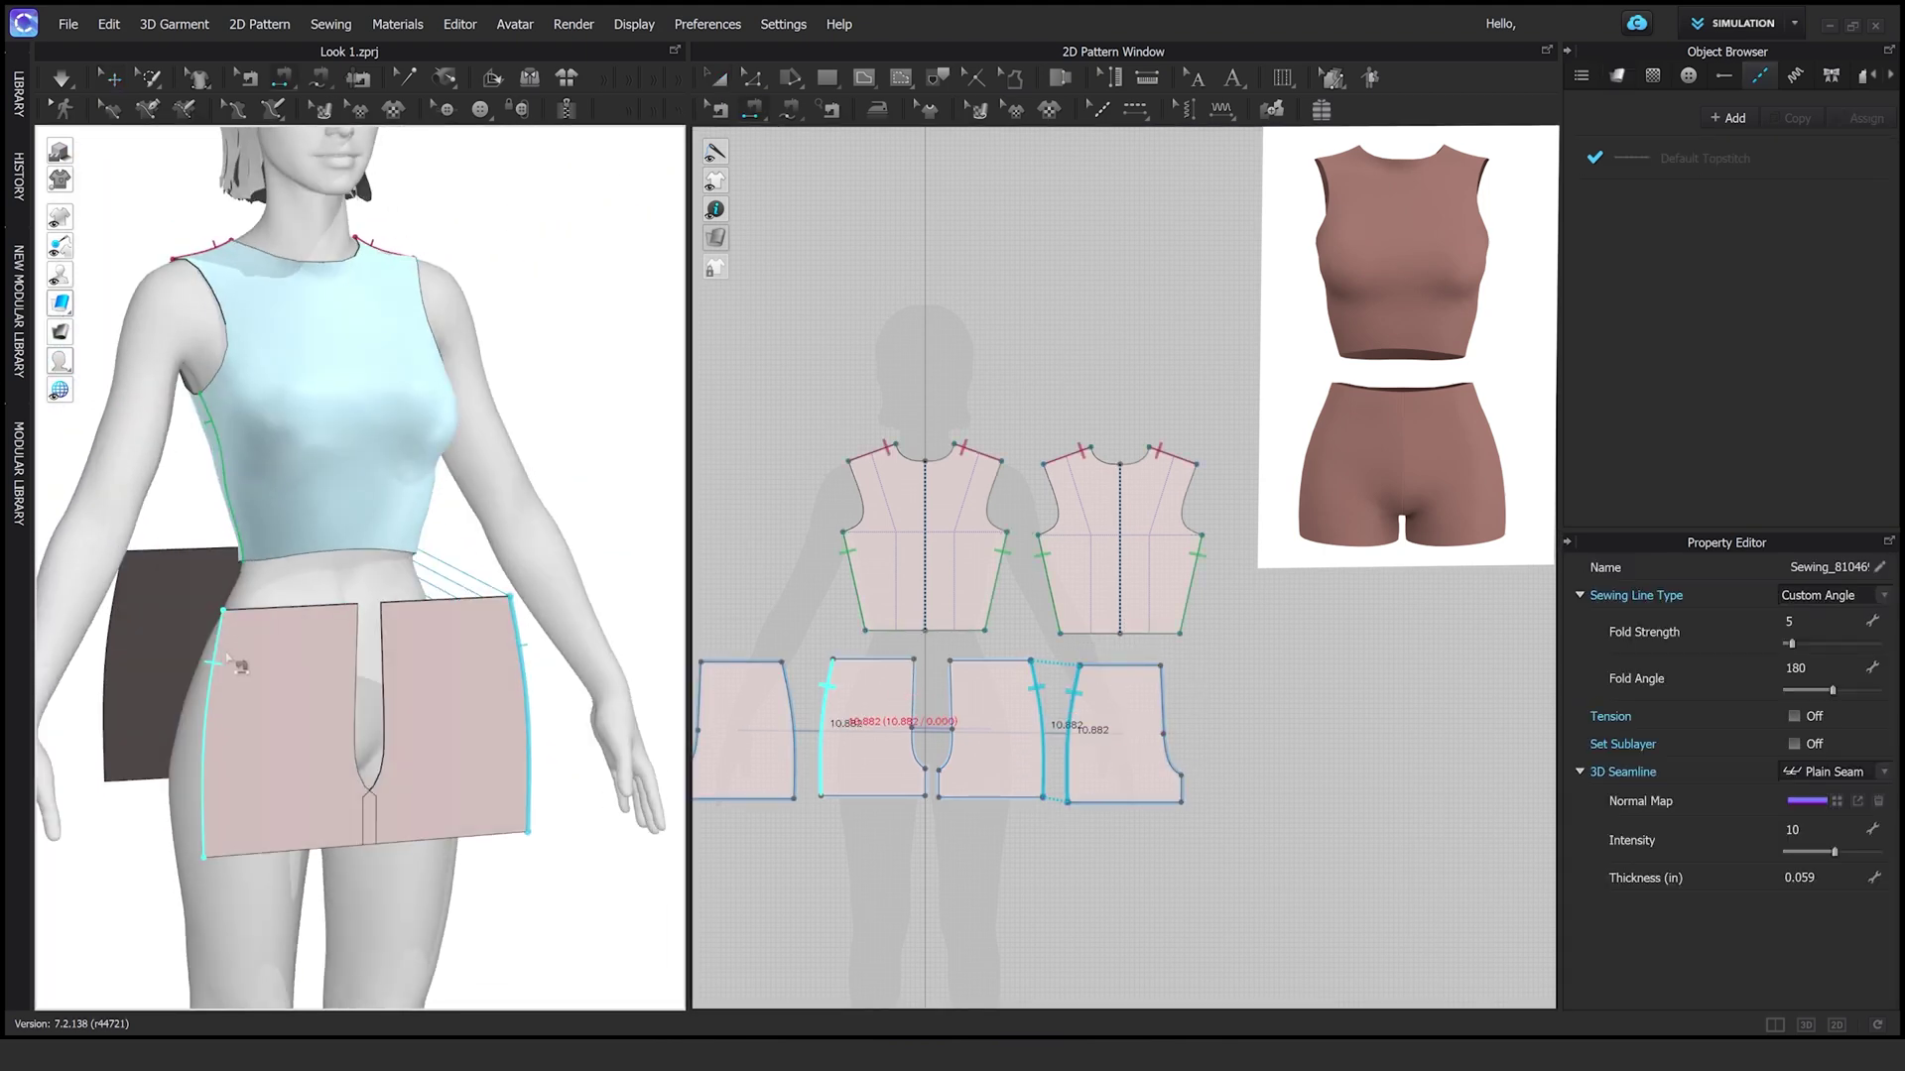
click(234, 744)
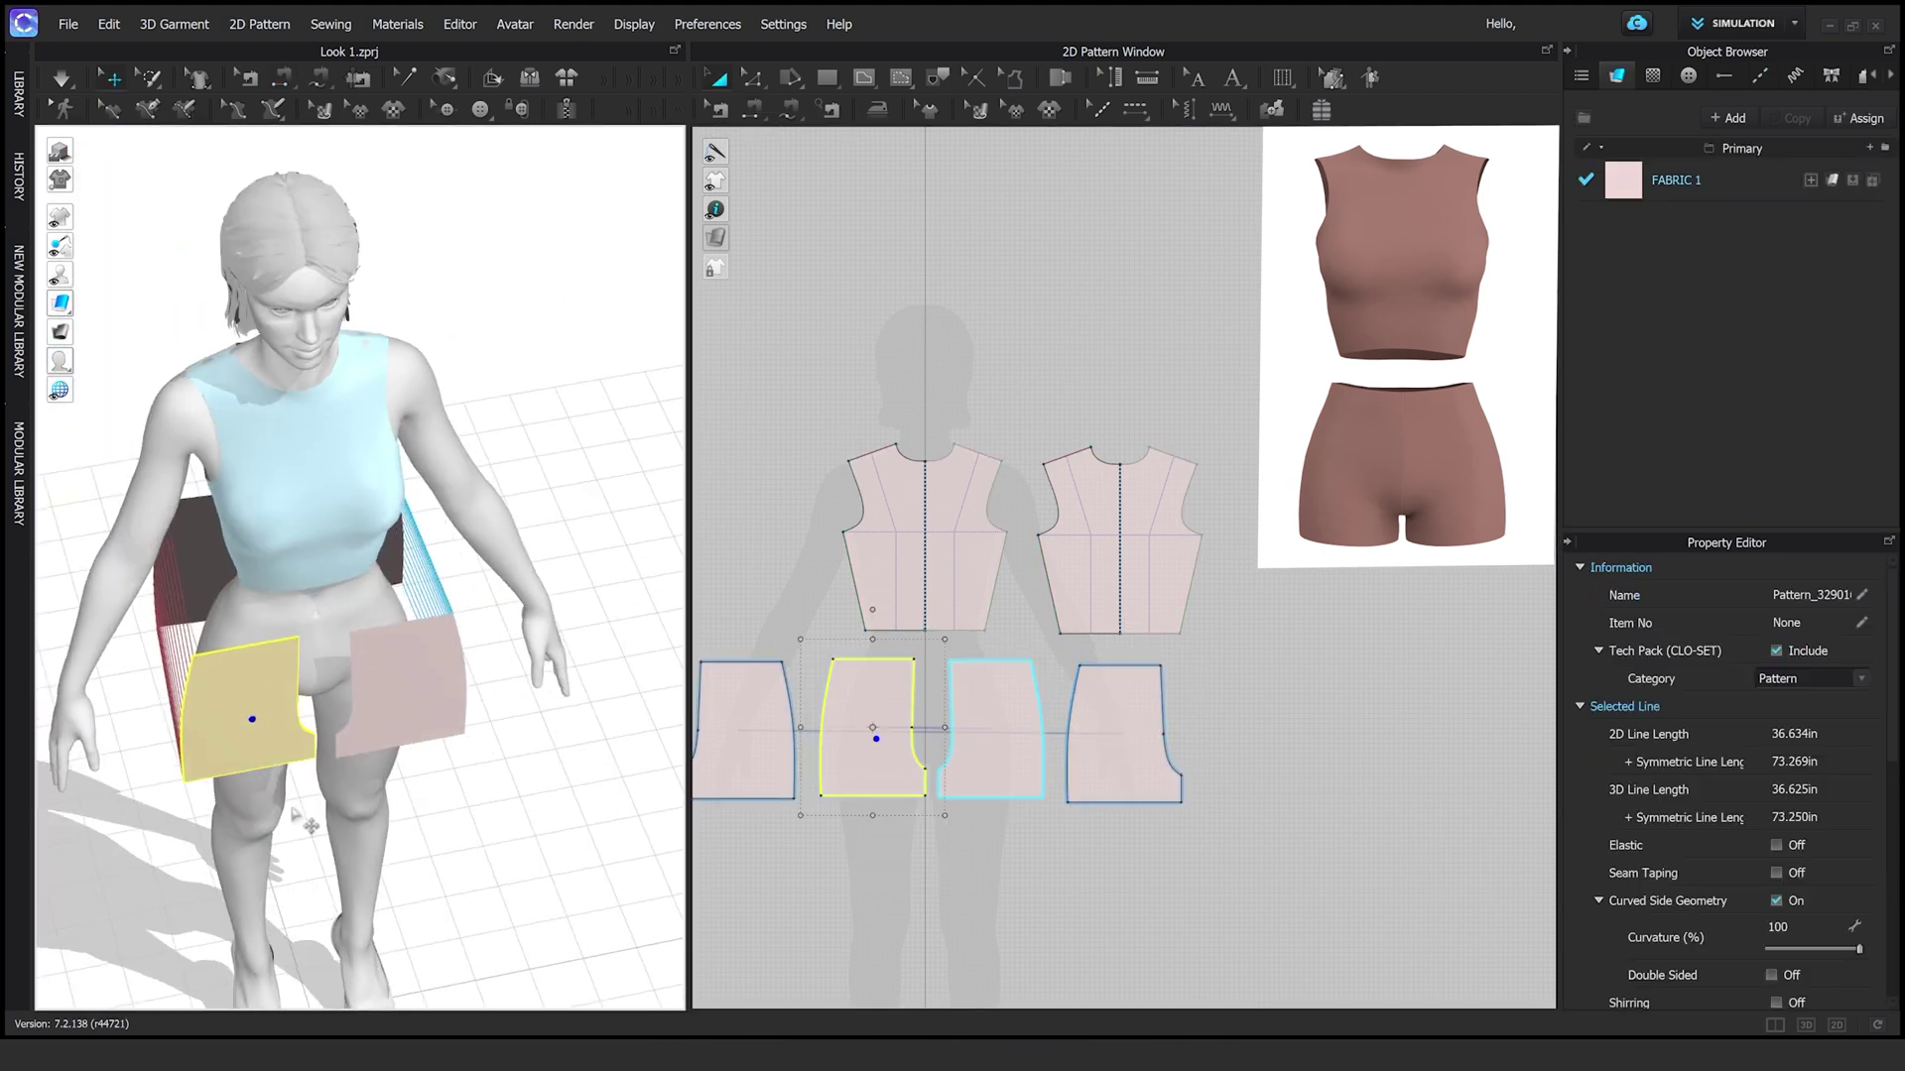
Sew the shorts' front and back inseams together on each leg, and join the center edges and crotch curves
key(n)
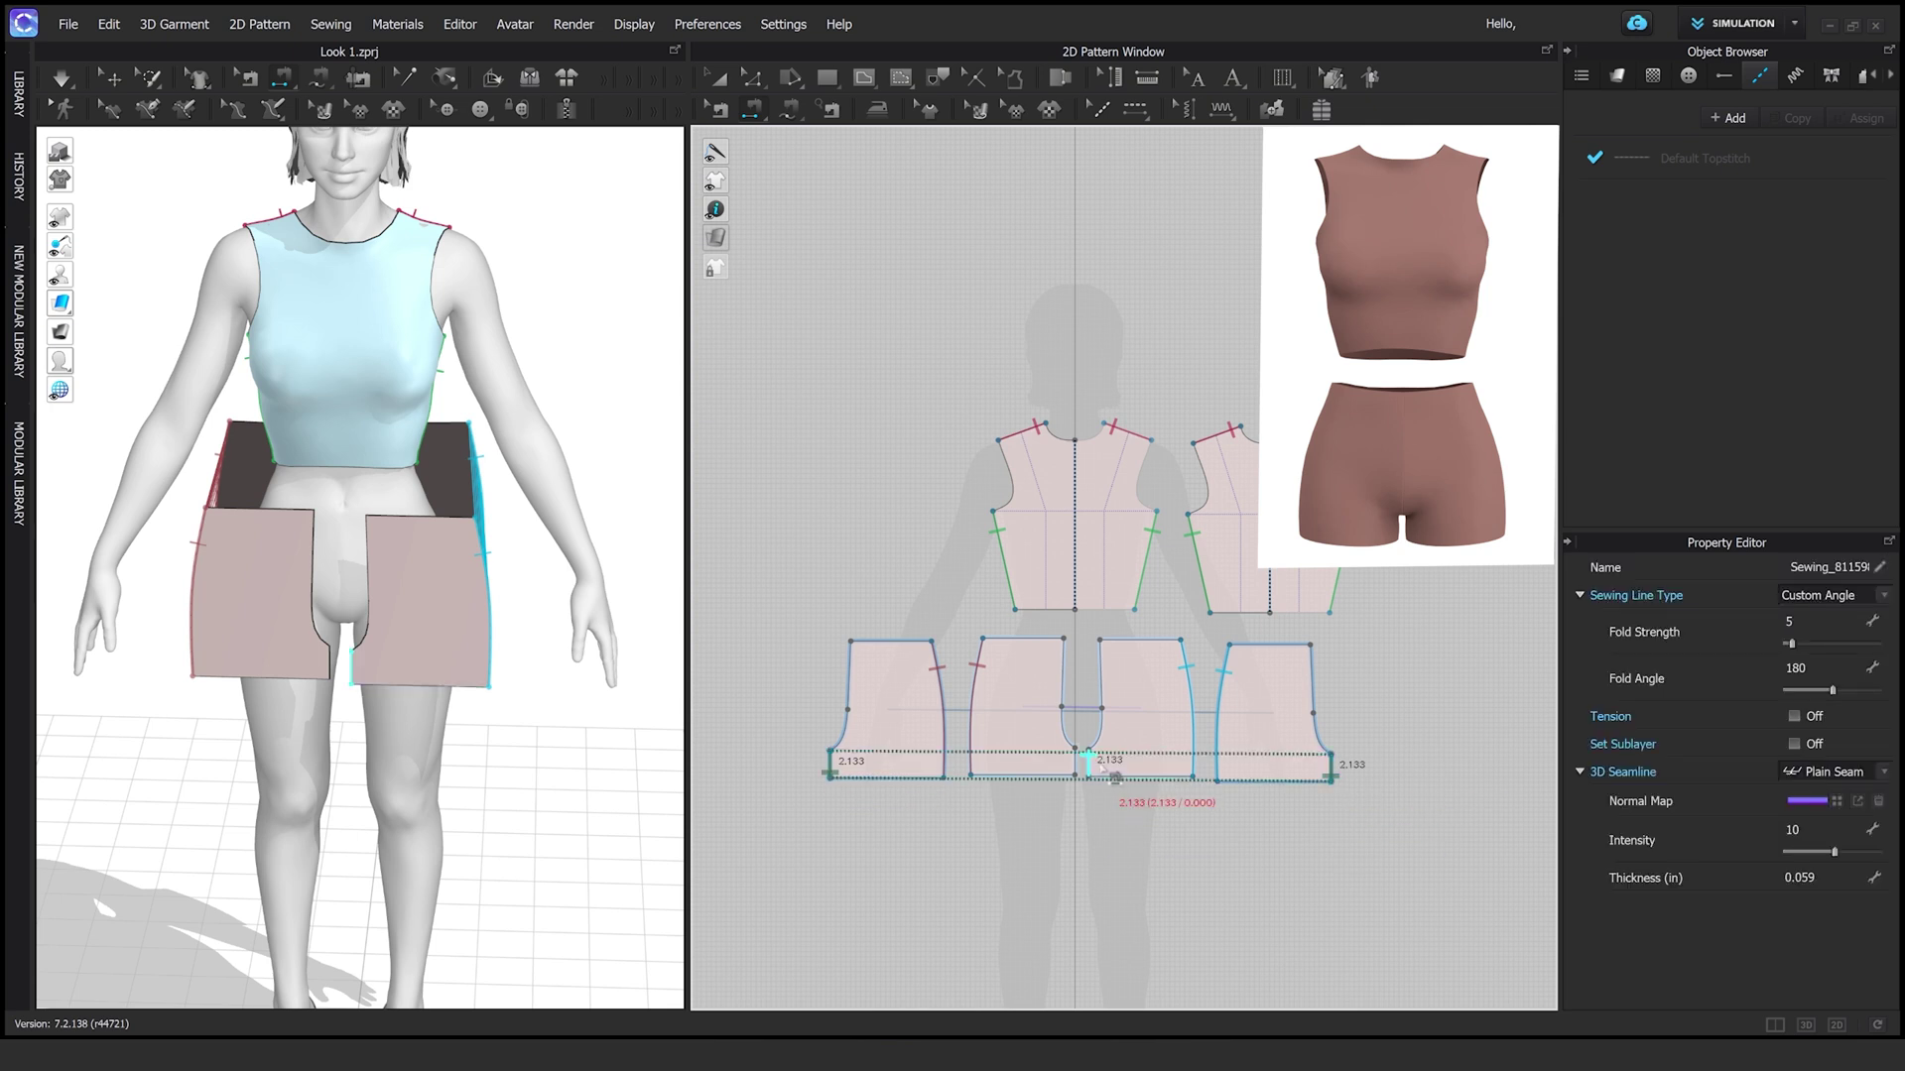
key(Escape)
key(8)
click(133, 565)
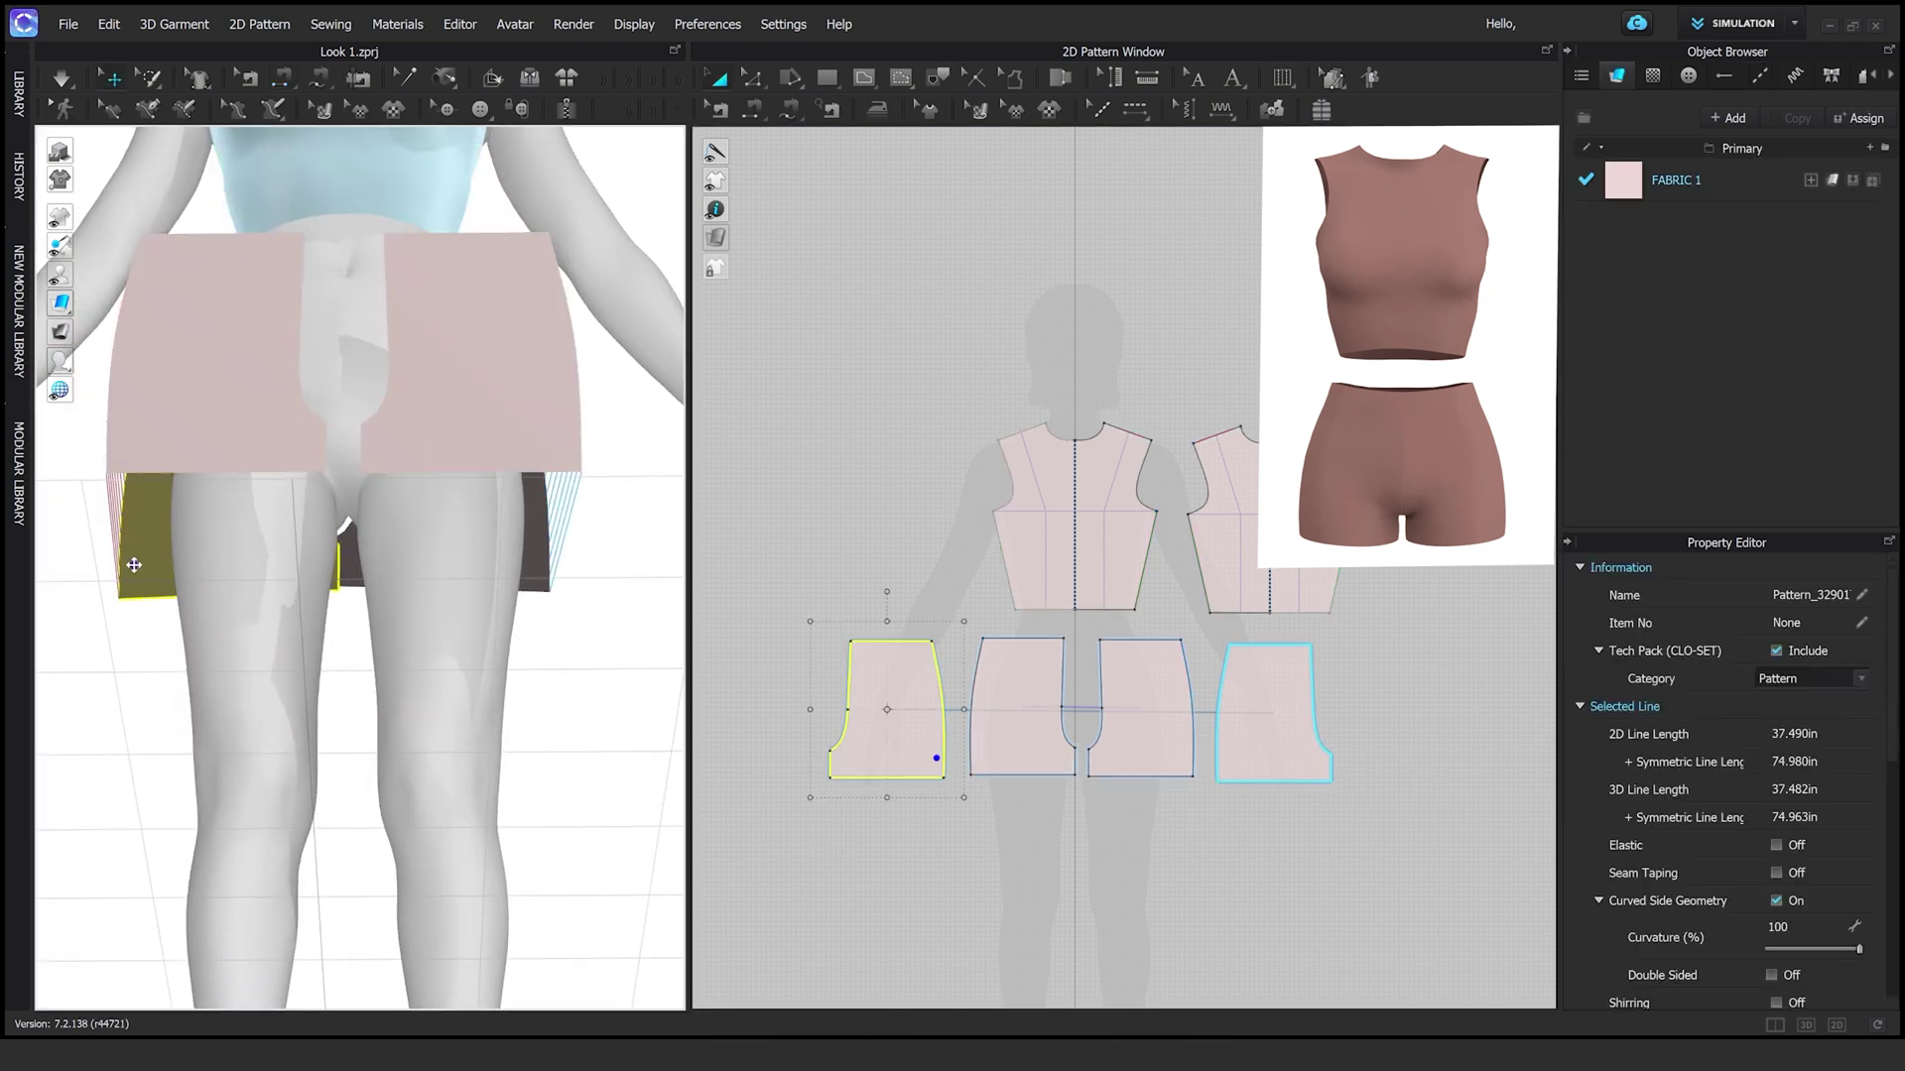
key(b)
click(347, 571)
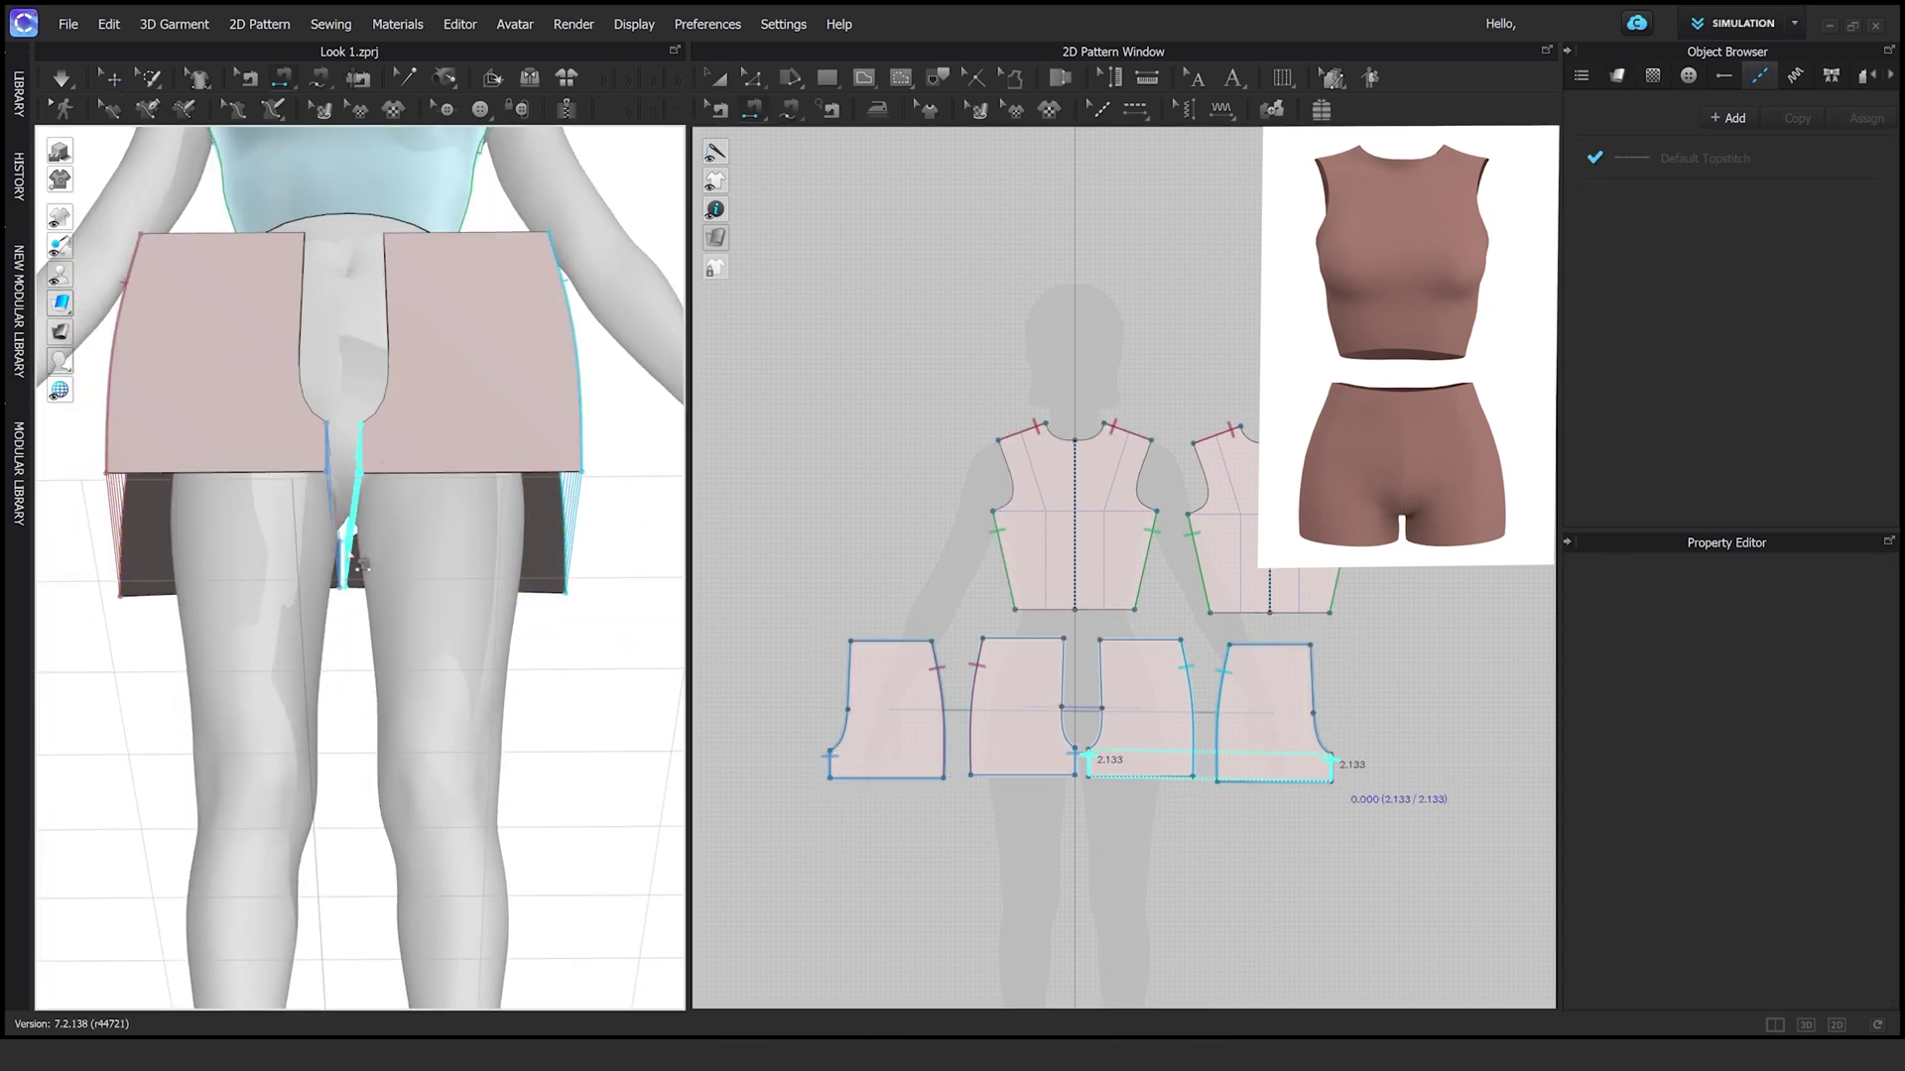
key(2)
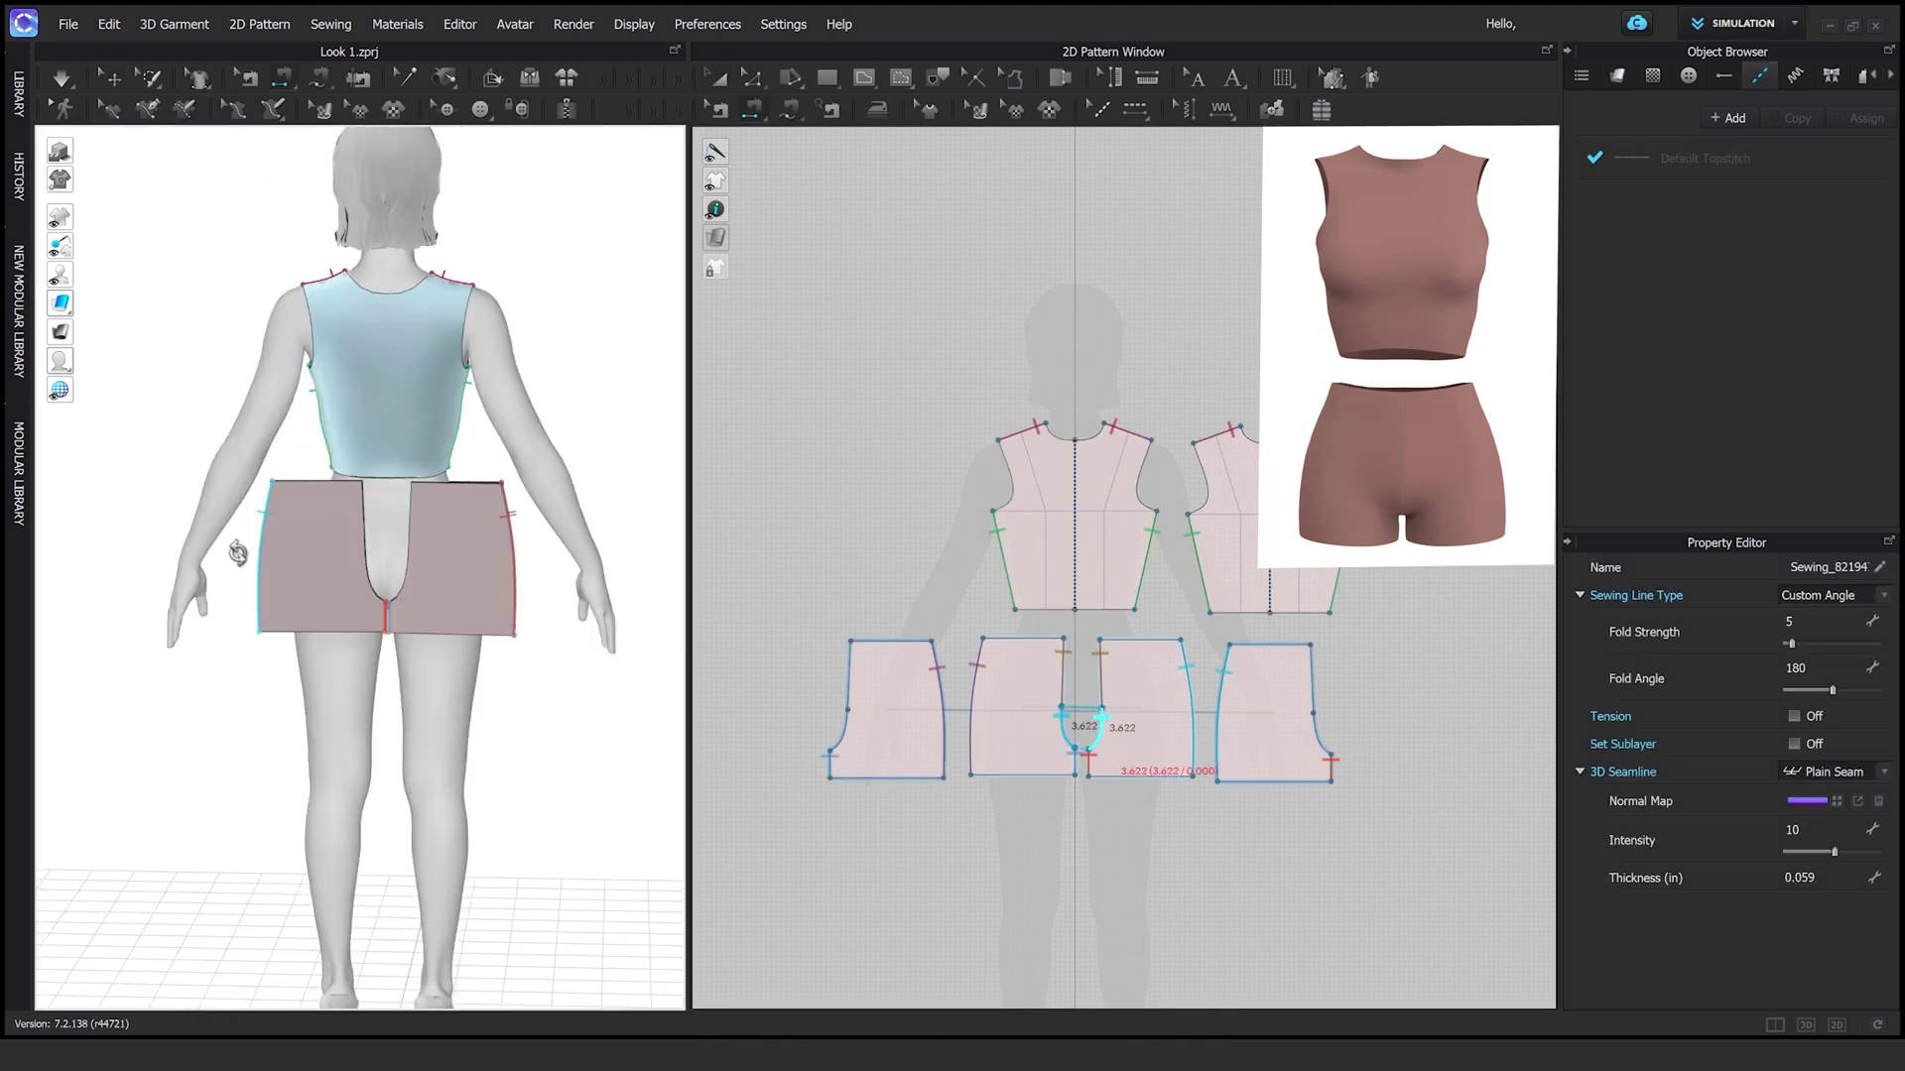
Bring the front and back shorts pieces closer around the avatar's hips and start the simulation
right_drag(238, 553, 369, 615)
key(a)
click(1020, 702)
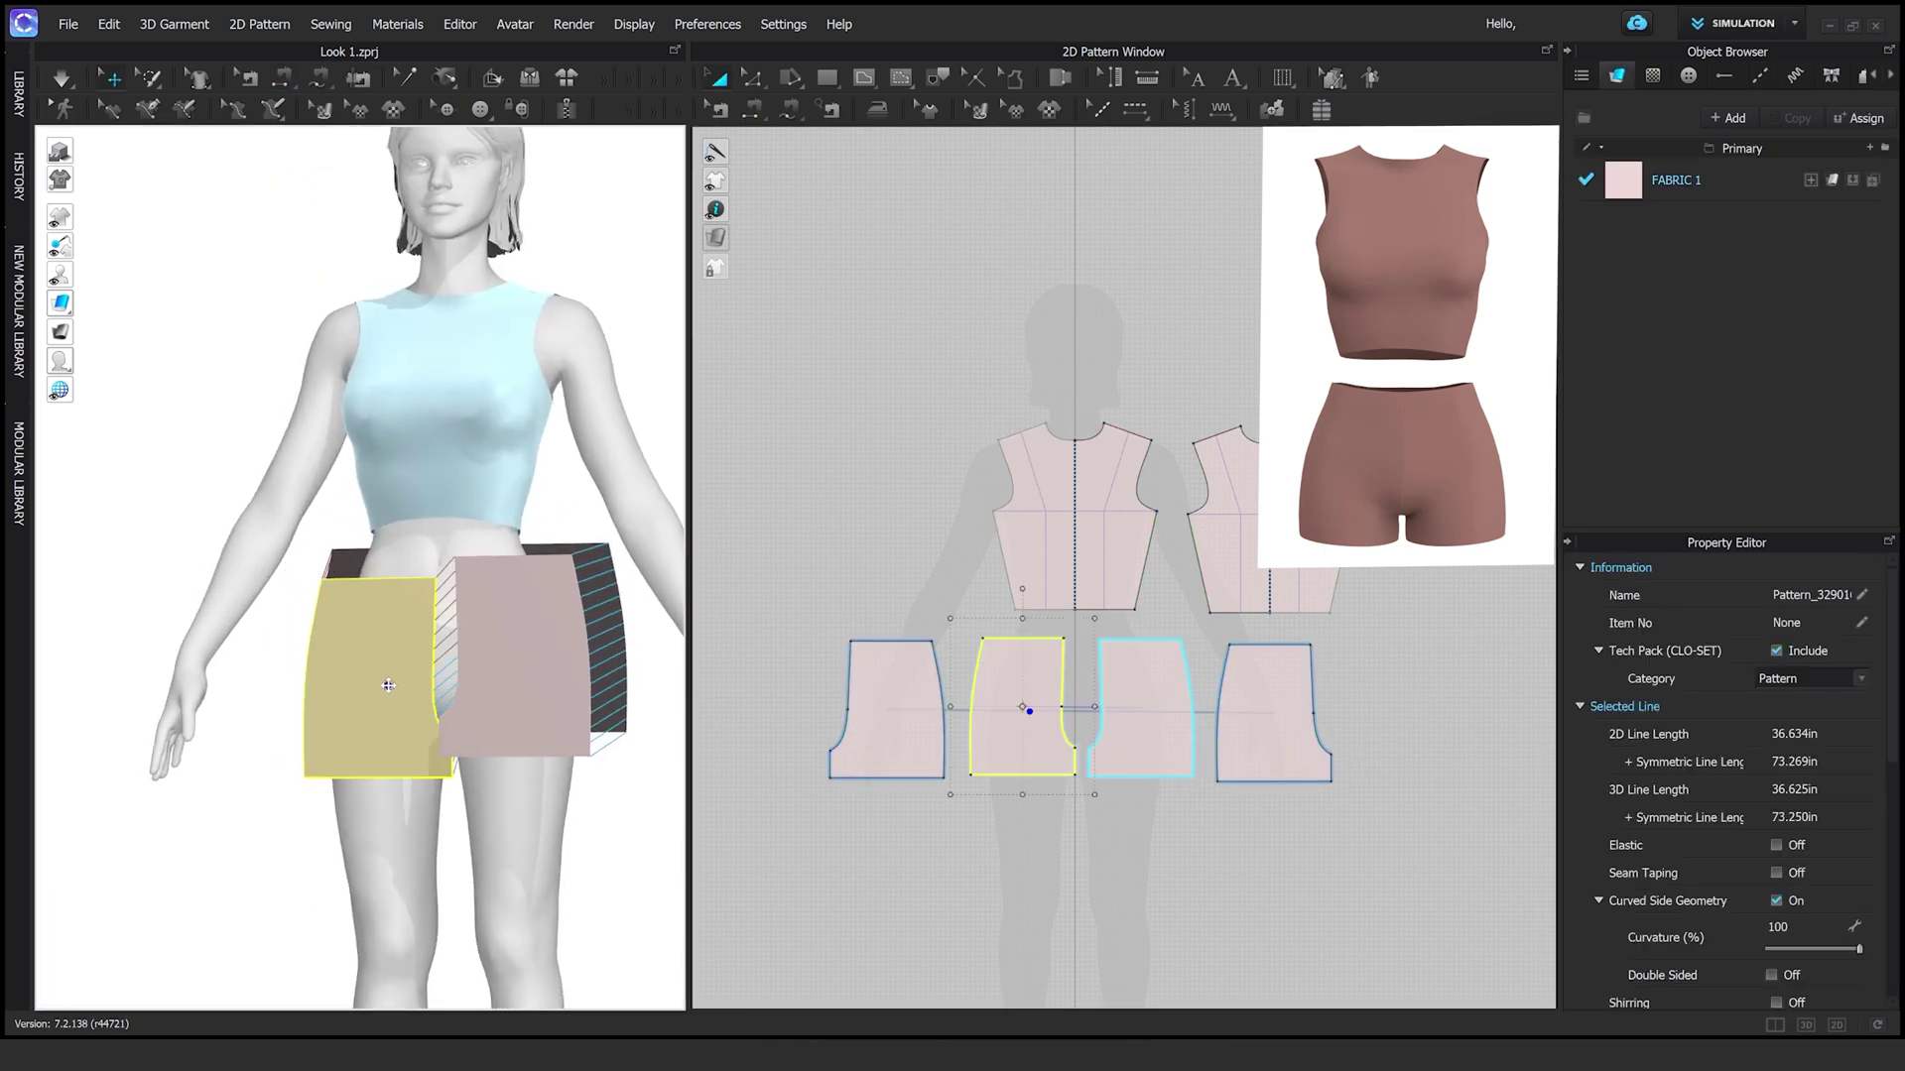
click(1148, 723)
right_drag(399, 638, 477, 645)
click(1263, 694)
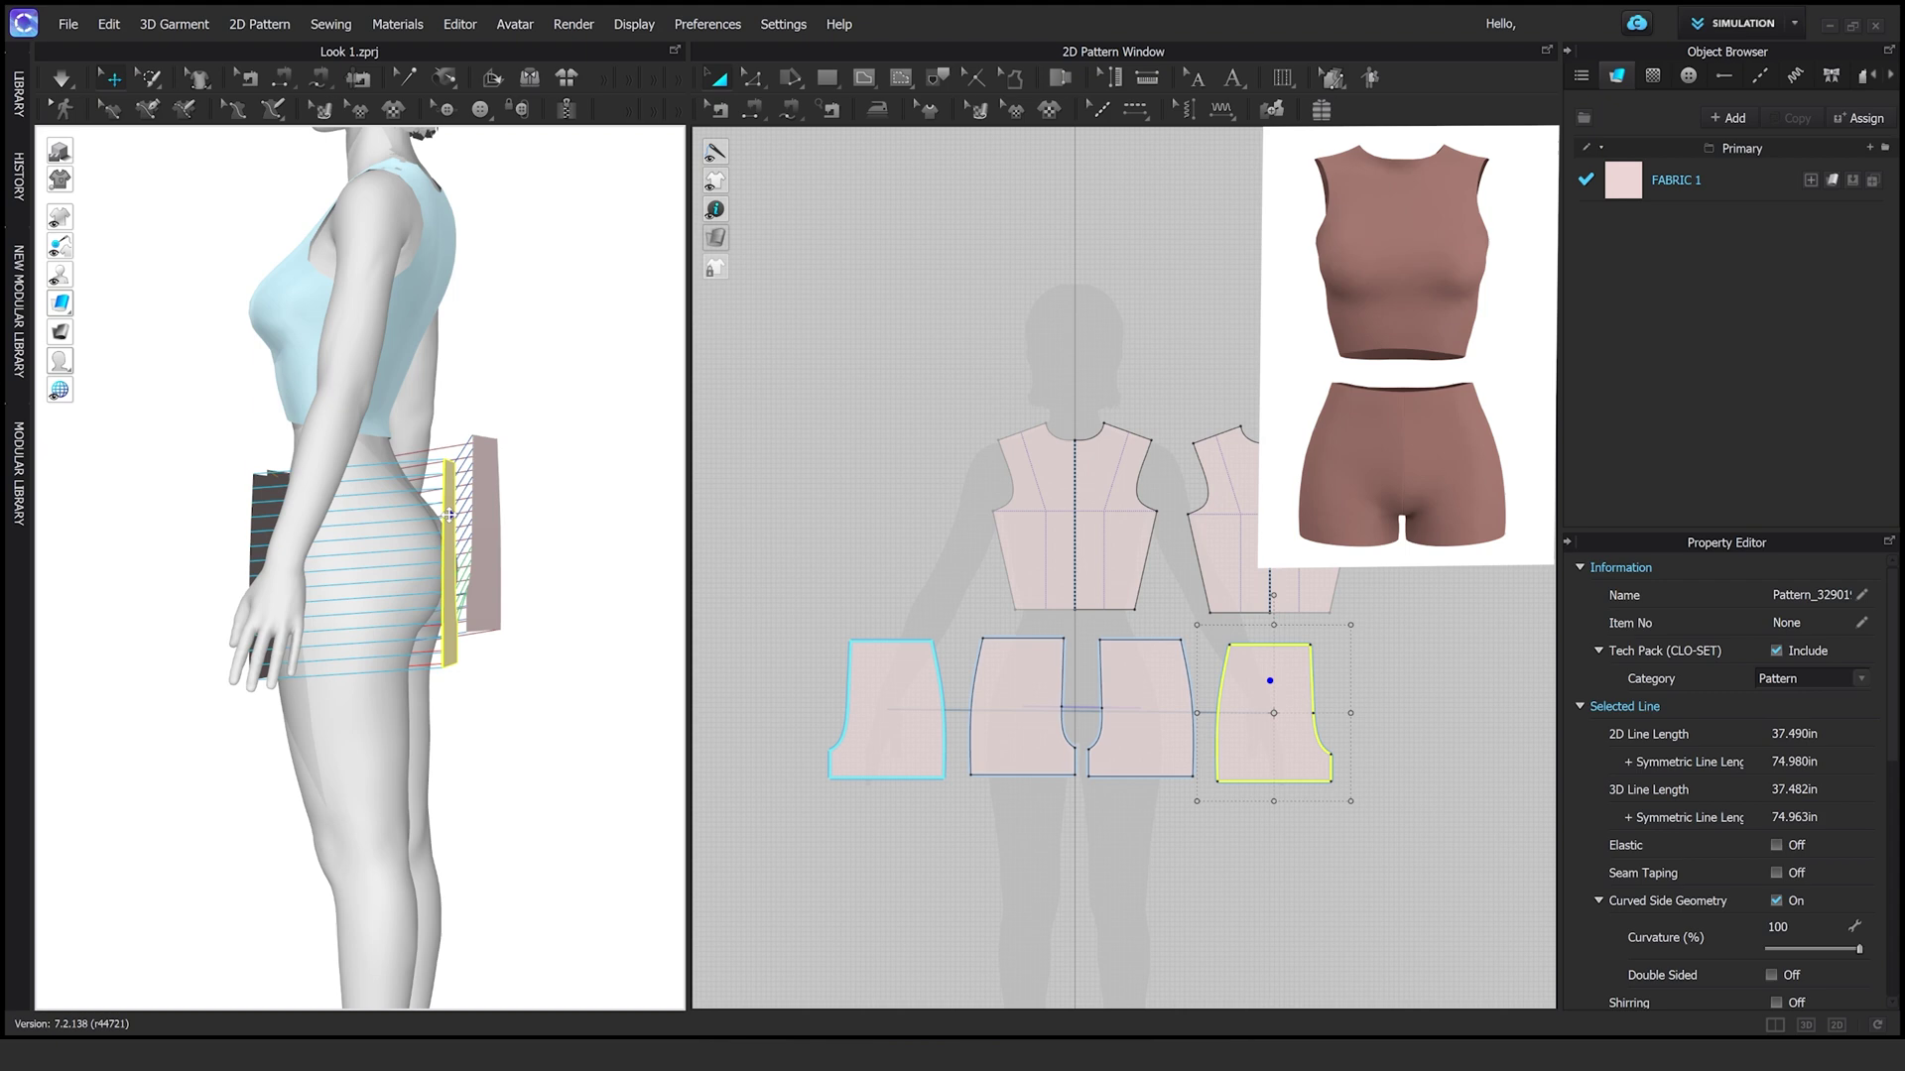
key(8)
click(476, 610)
key(2)
key(space)
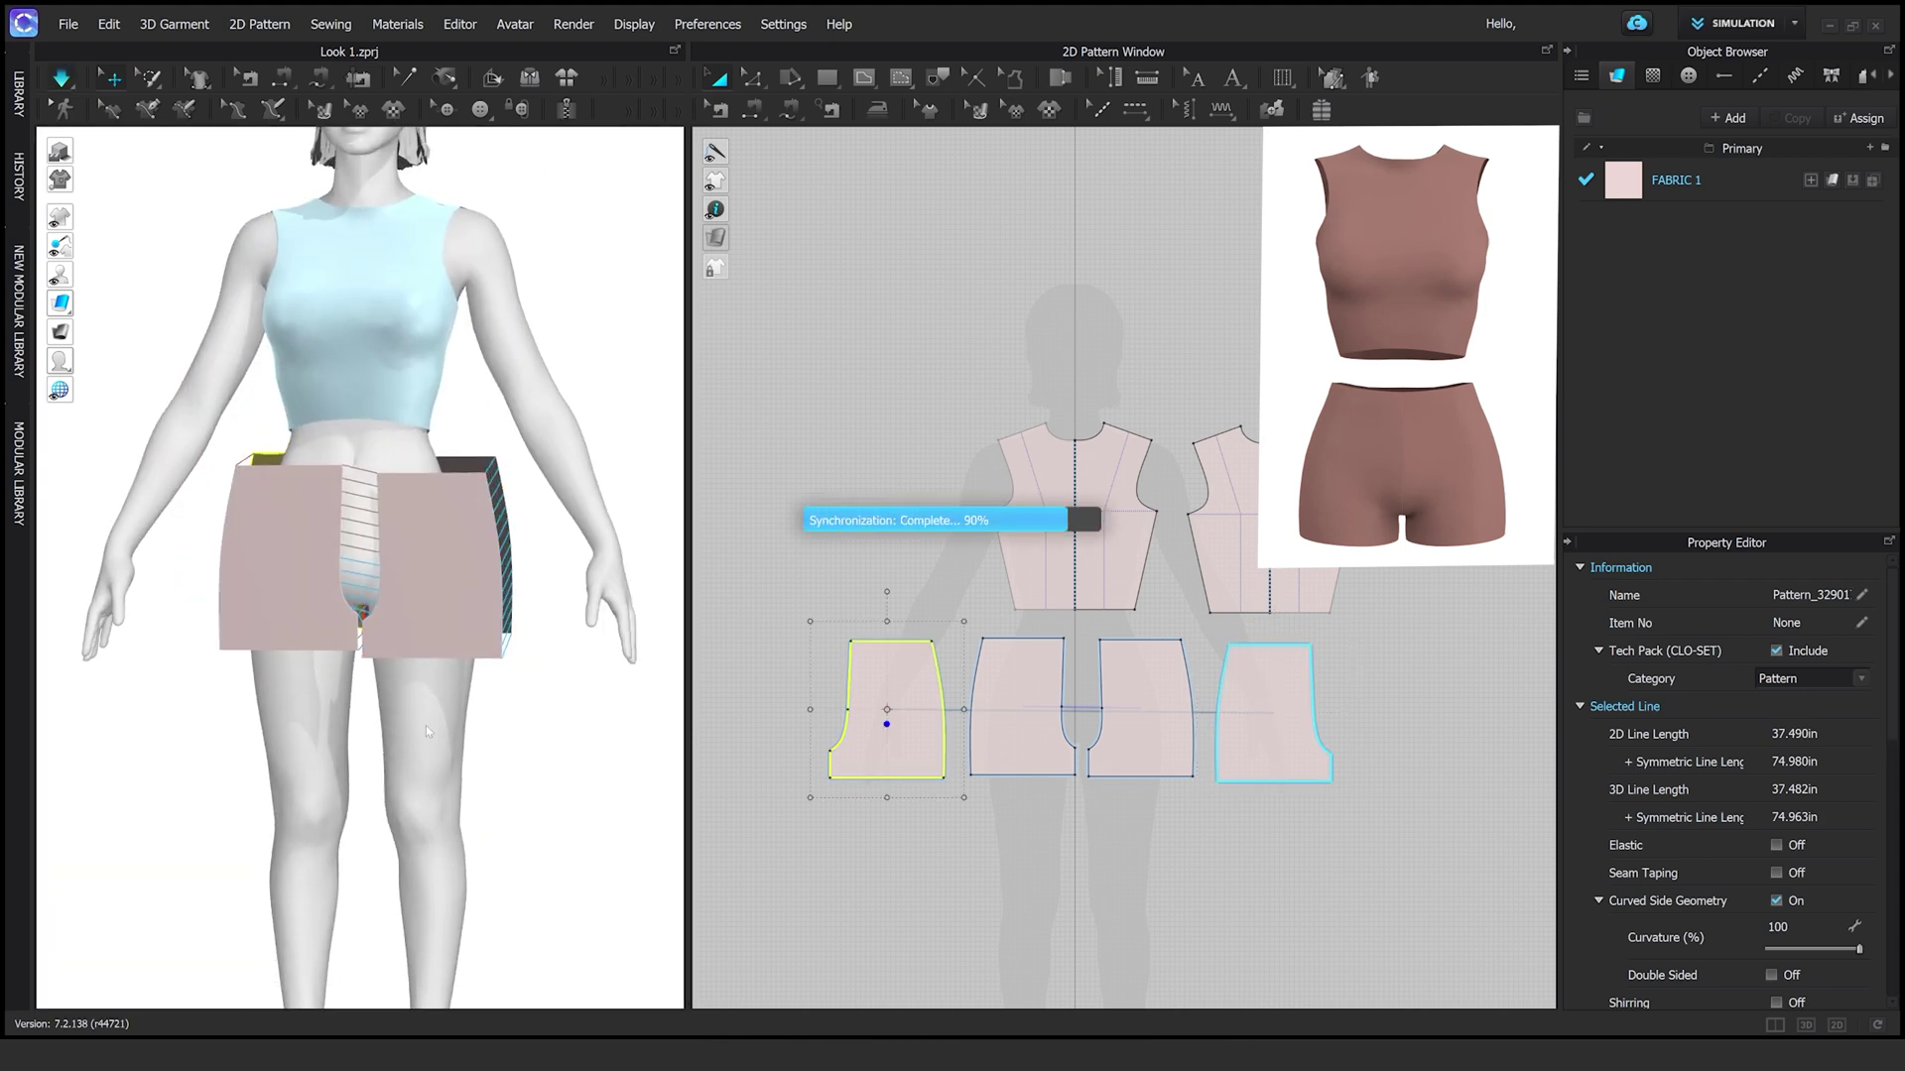
Pull the draped shorts into place at the front and back waist, and stop the simulation
click(461, 526)
key(8)
click(350, 510)
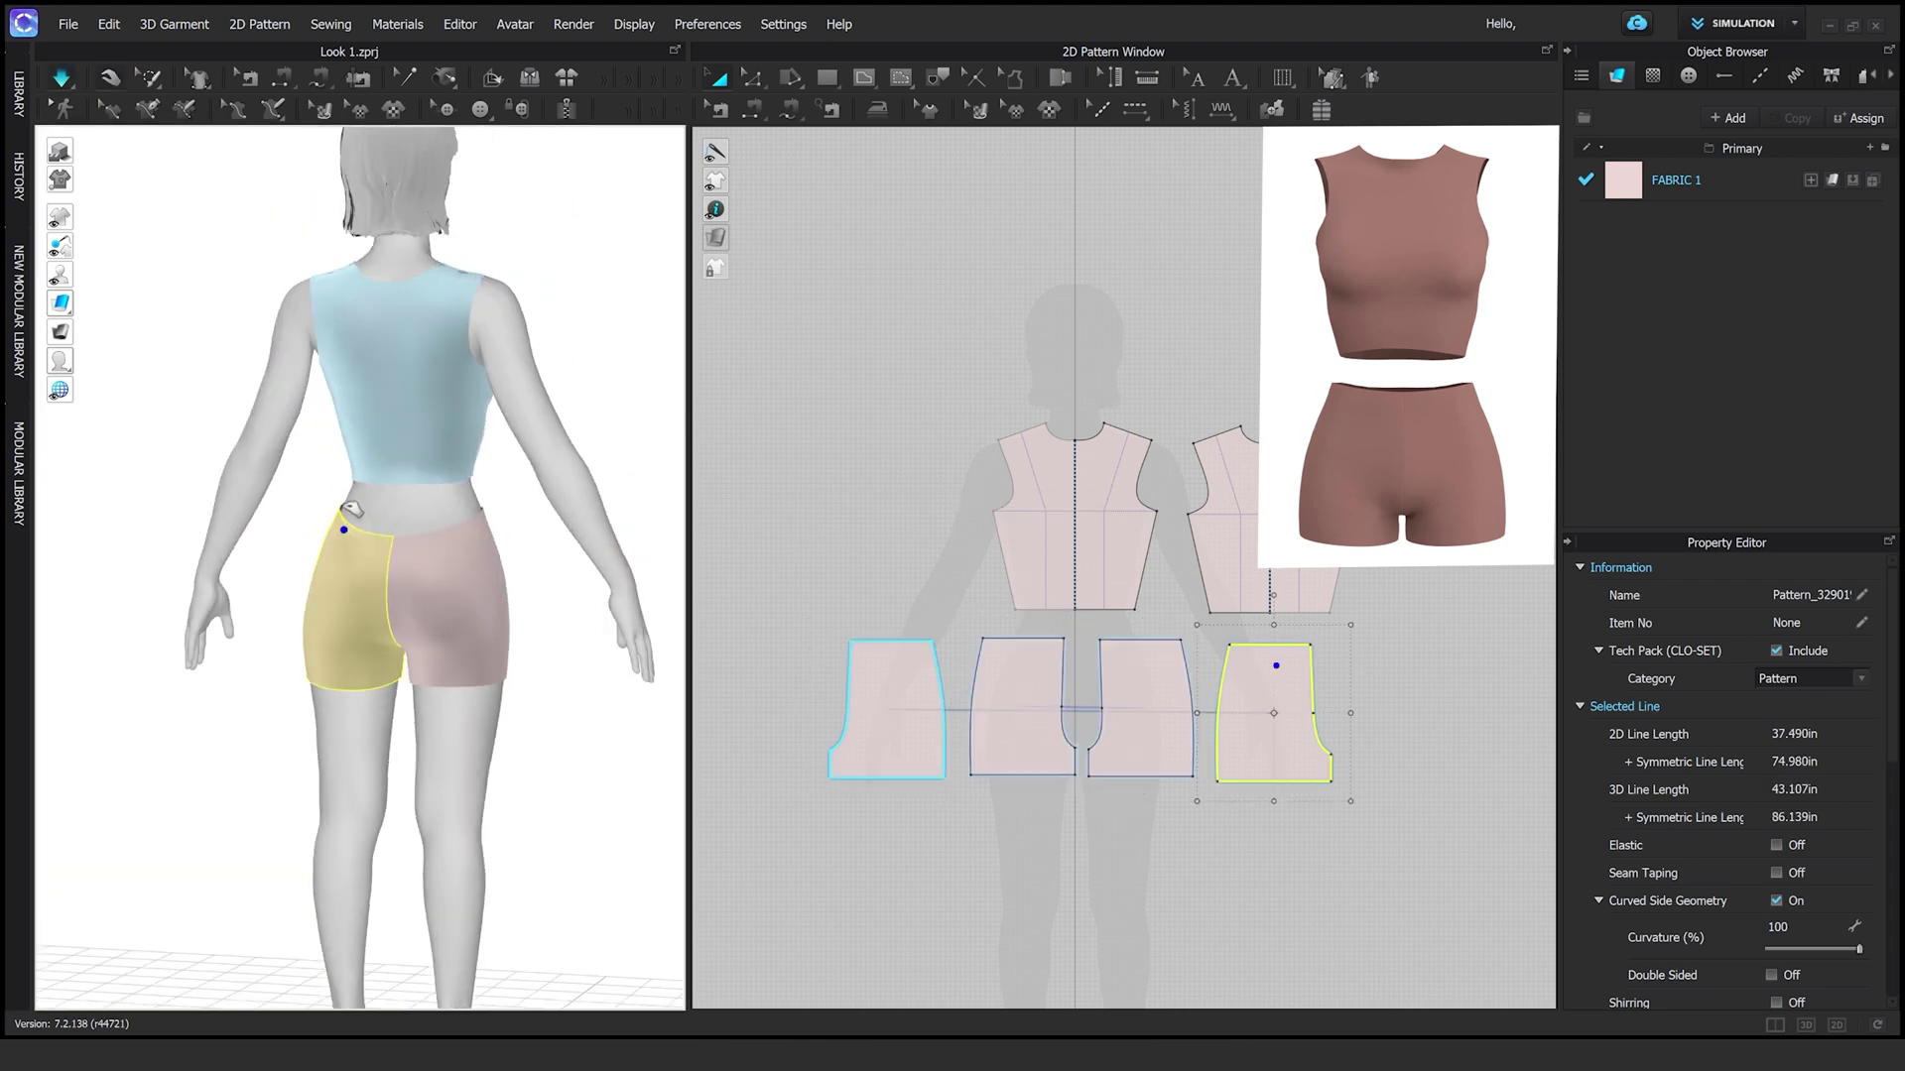
key(2)
right_drag(461, 463, 301, 758)
key(4)
key(space)
Raise the shorts back's upper center edge so the waistline slopes up toward the center back
scroll(978, 704, up, 3)
key(8)
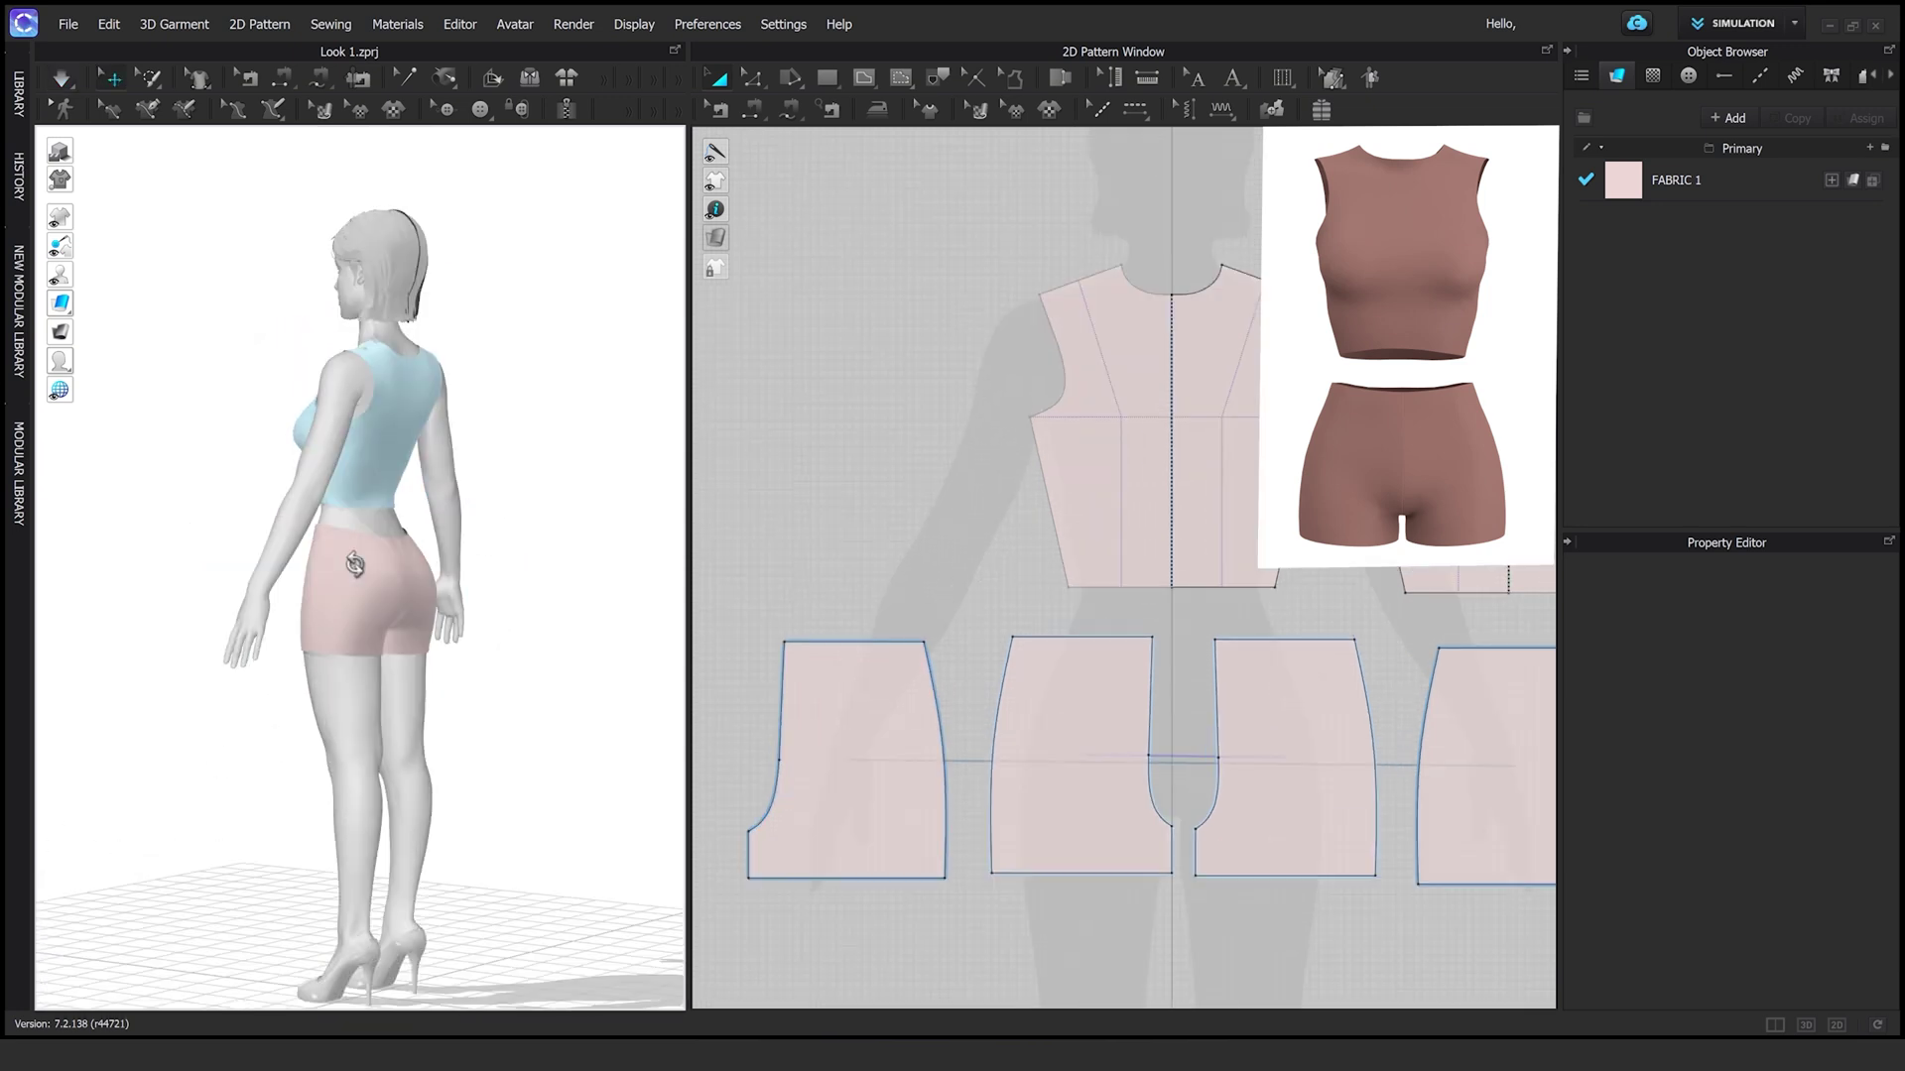
click(374, 545)
key(z)
scroll(1242, 686, up, 4)
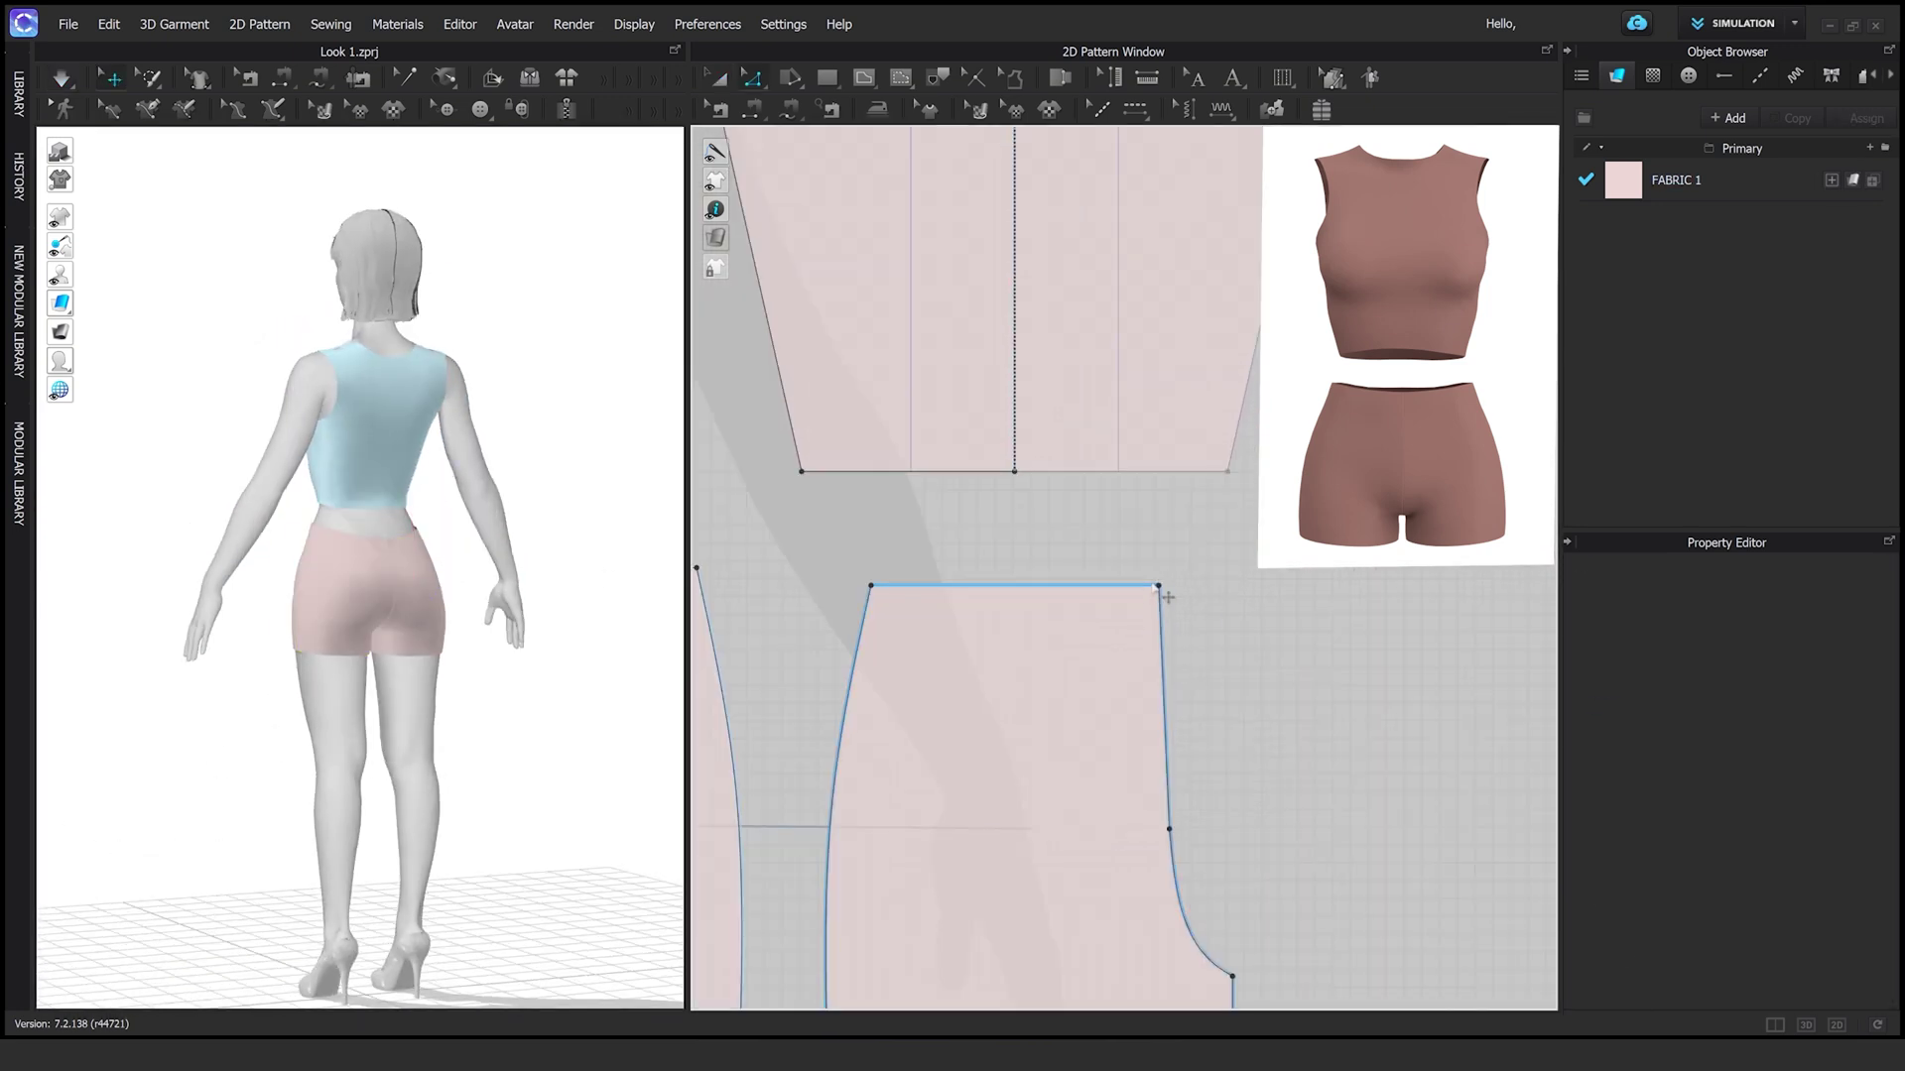
click(1144, 655)
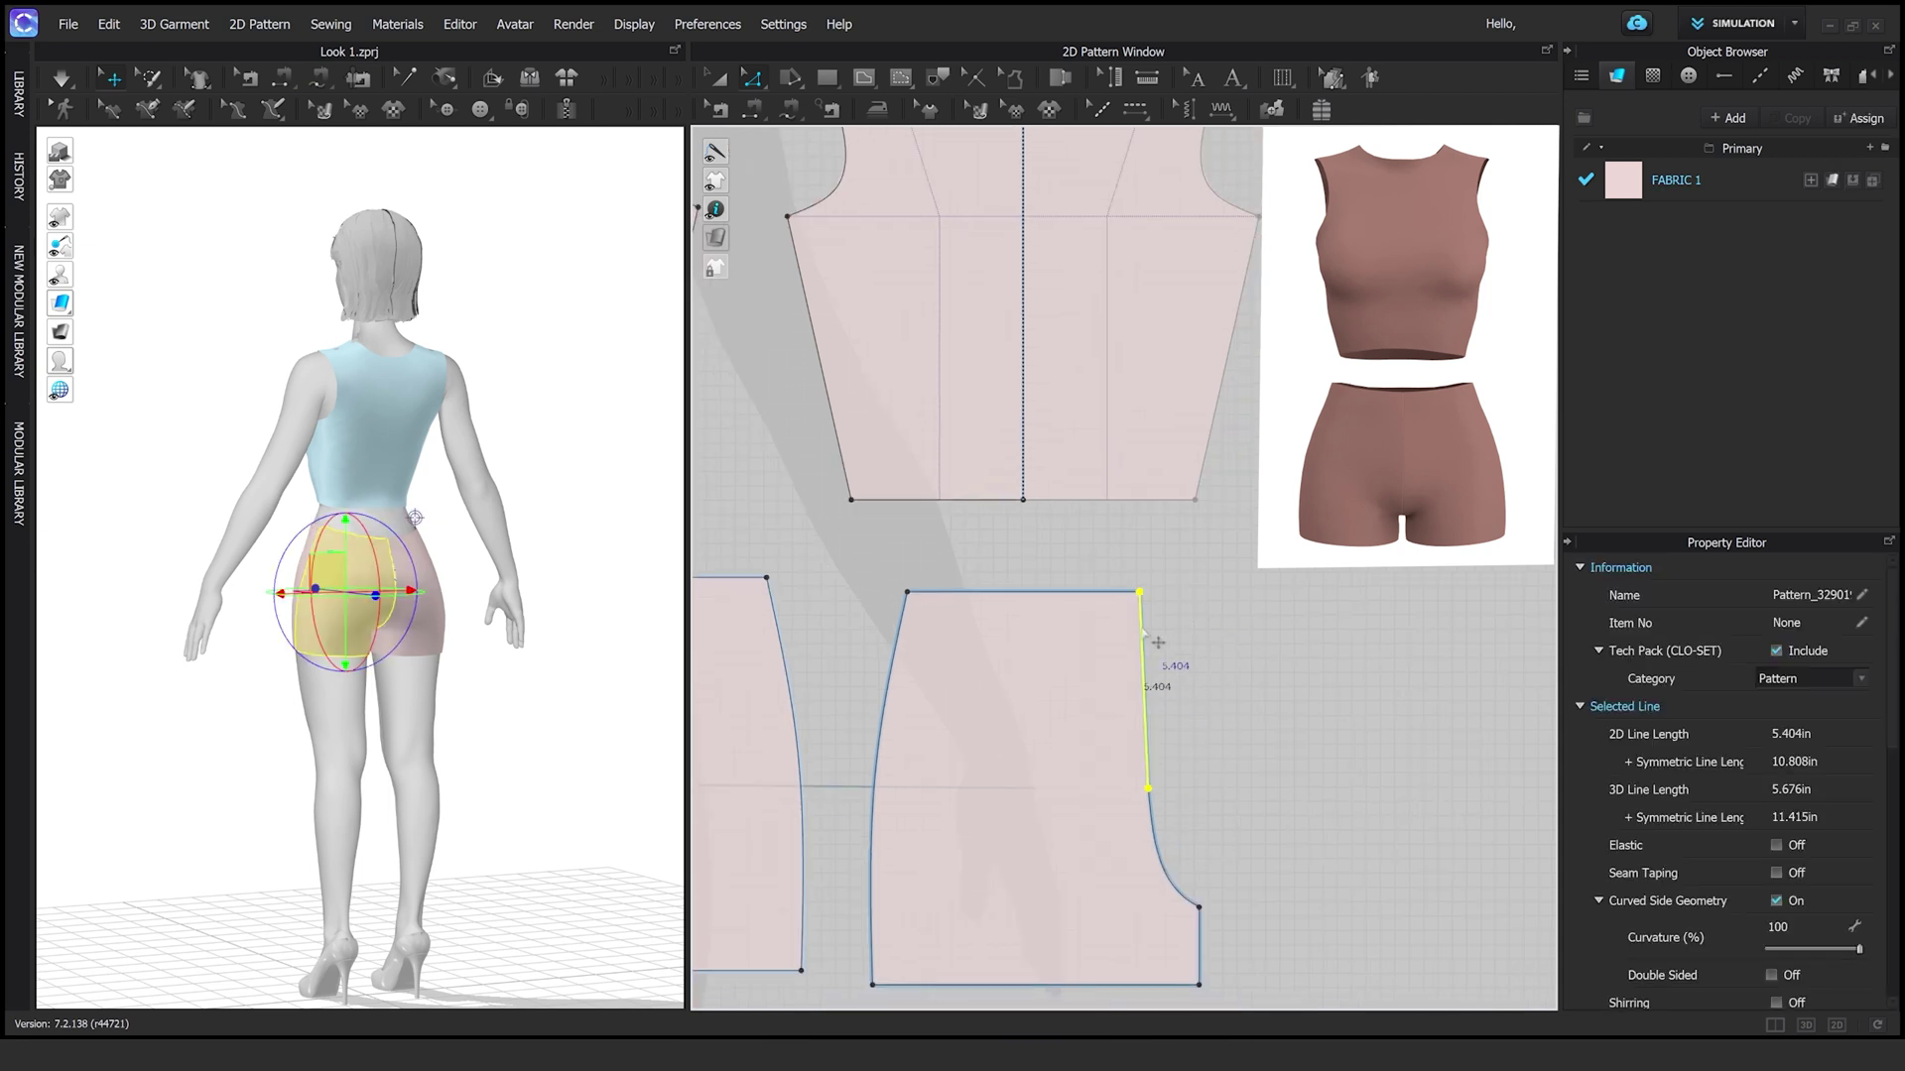
drag(1148, 681, 1148, 664)
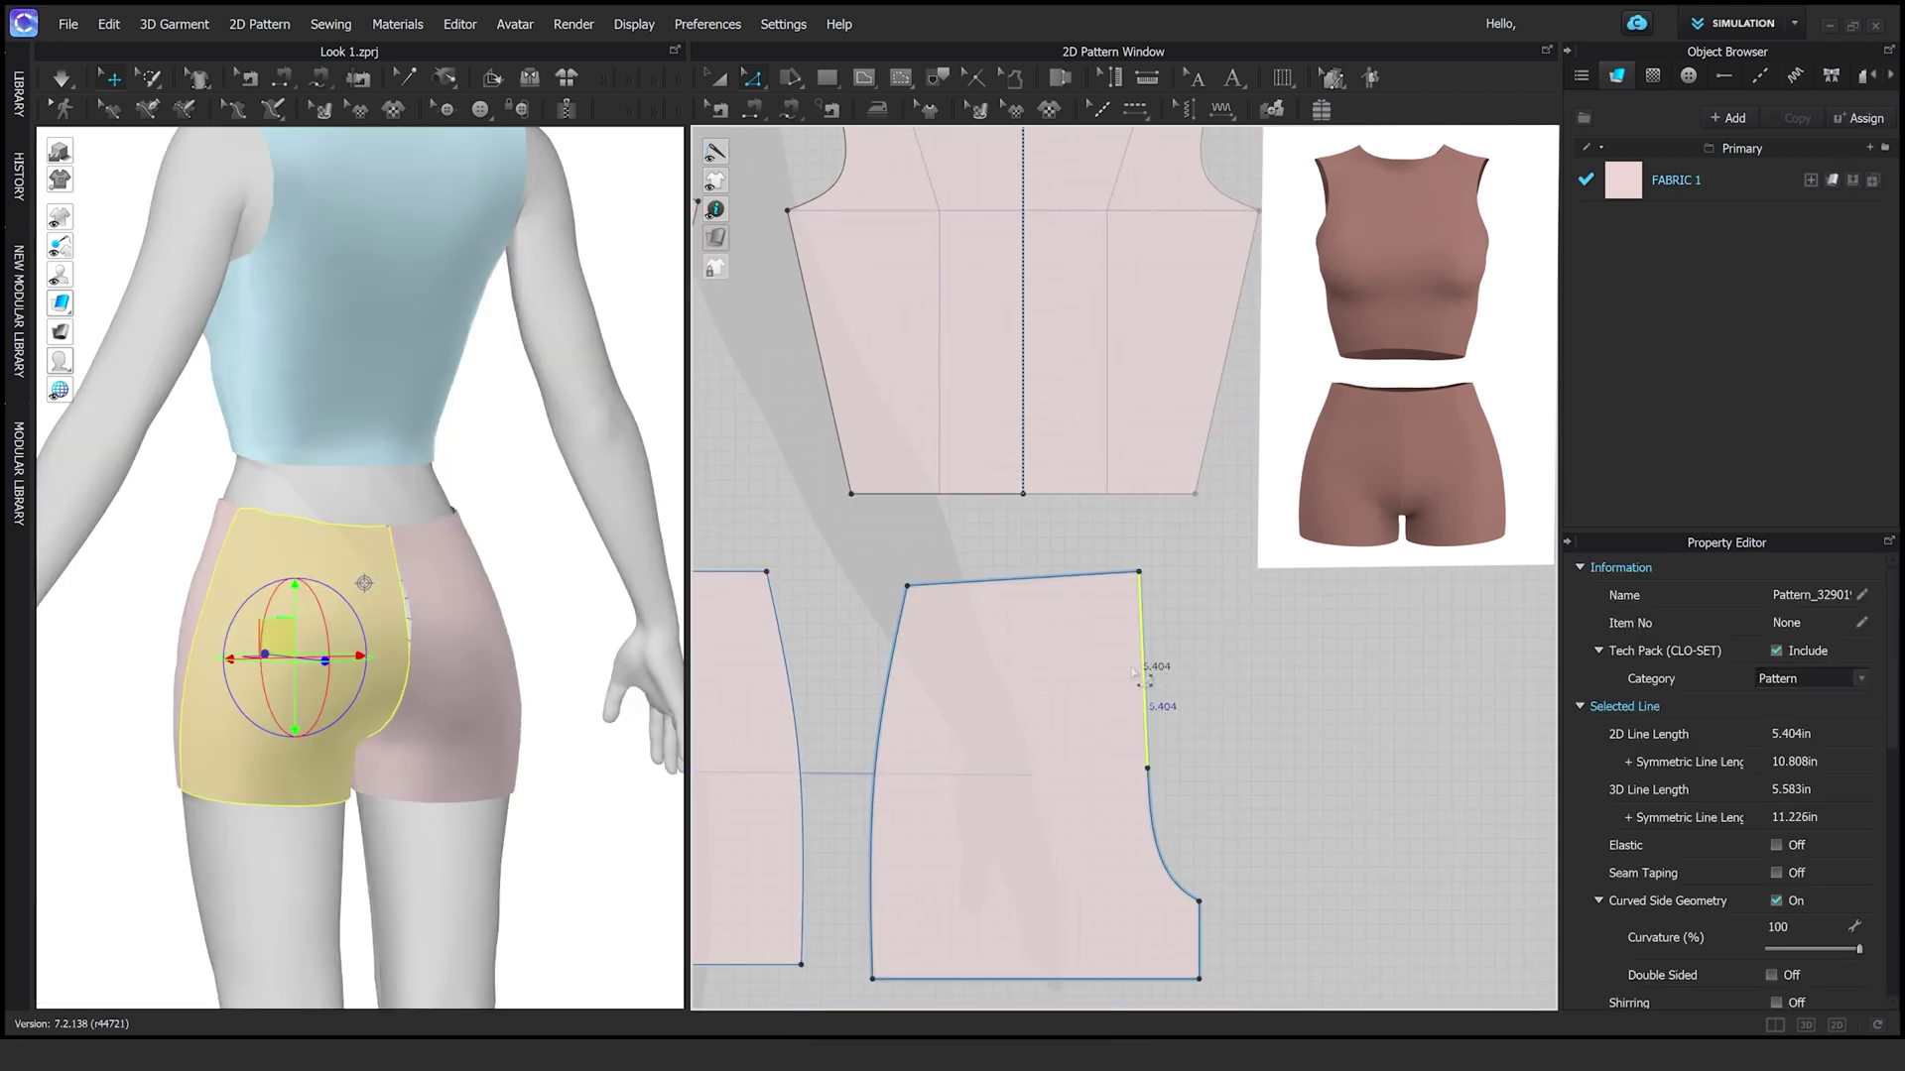
Align the shorts back's side waist point level with the front piece's side waist point
right_click(1095, 596)
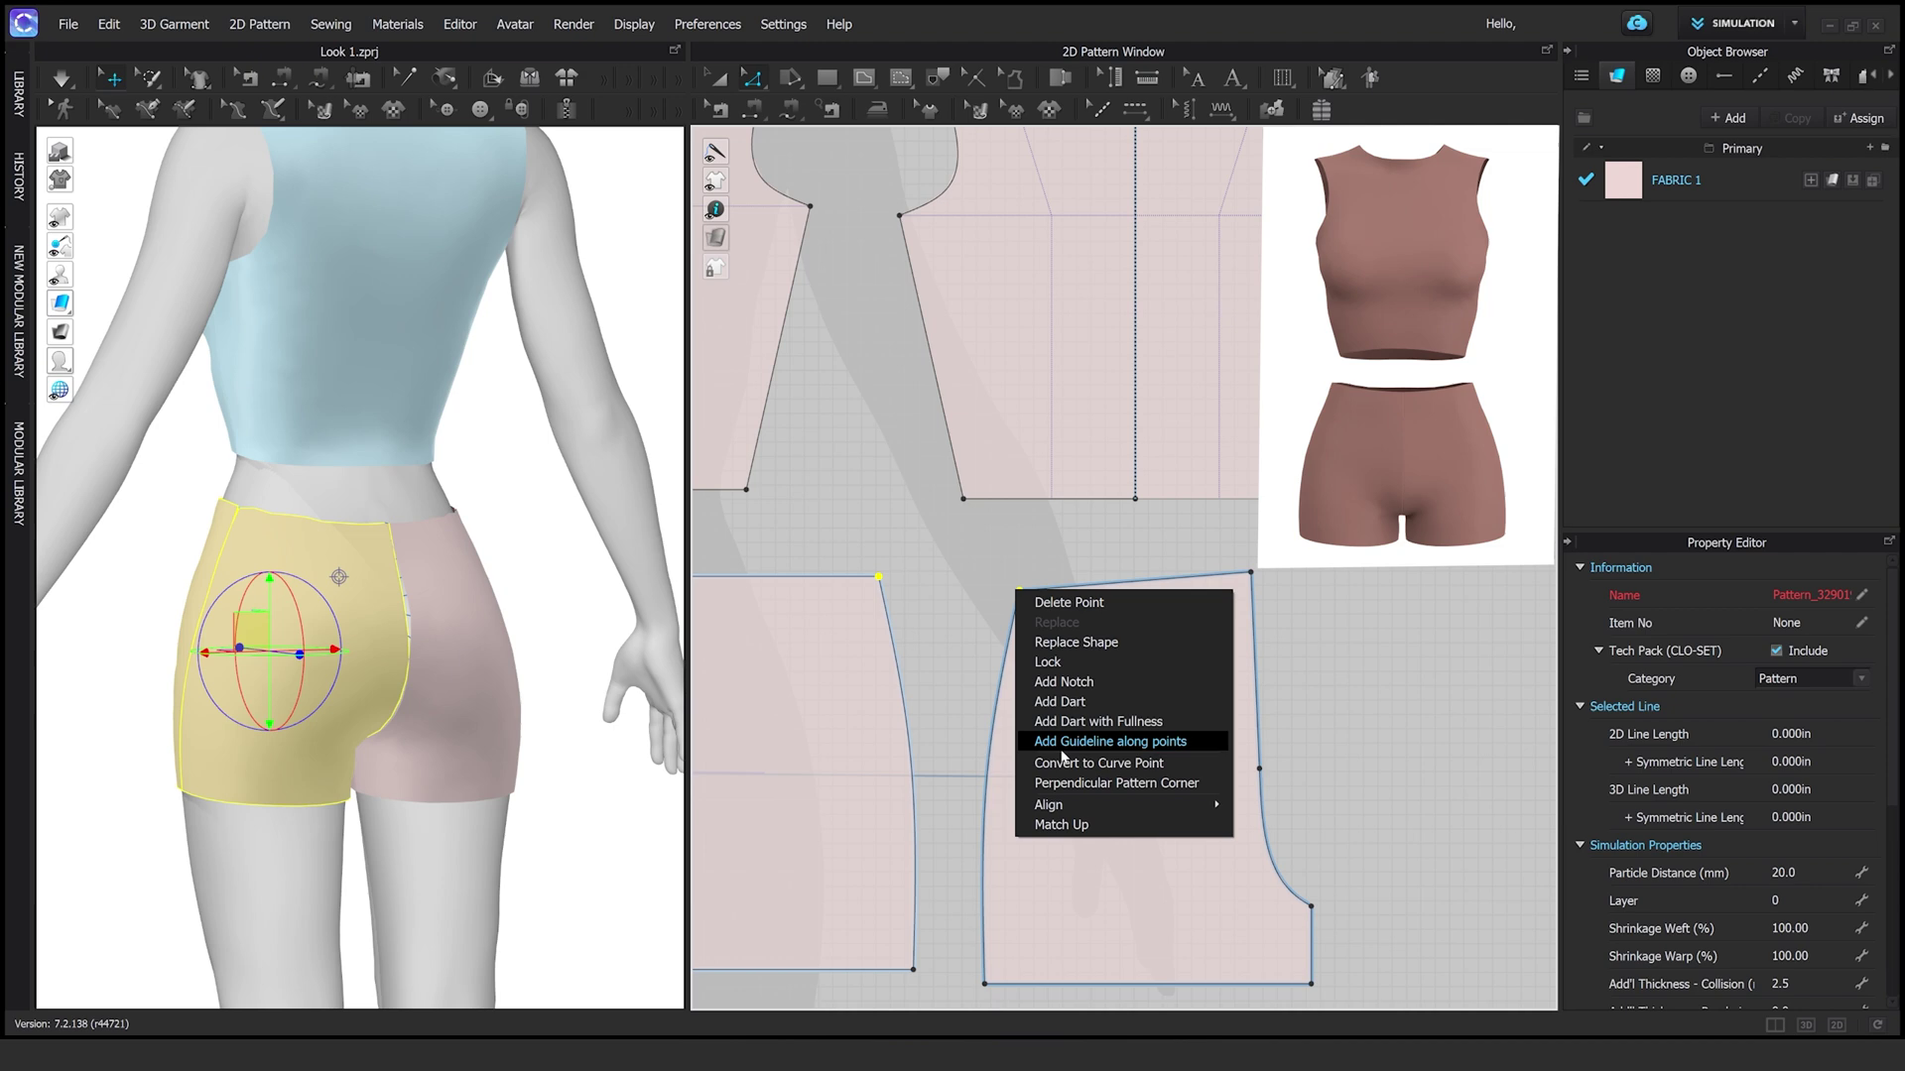
click(1168, 879)
right_drag(585, 662, 465, 731)
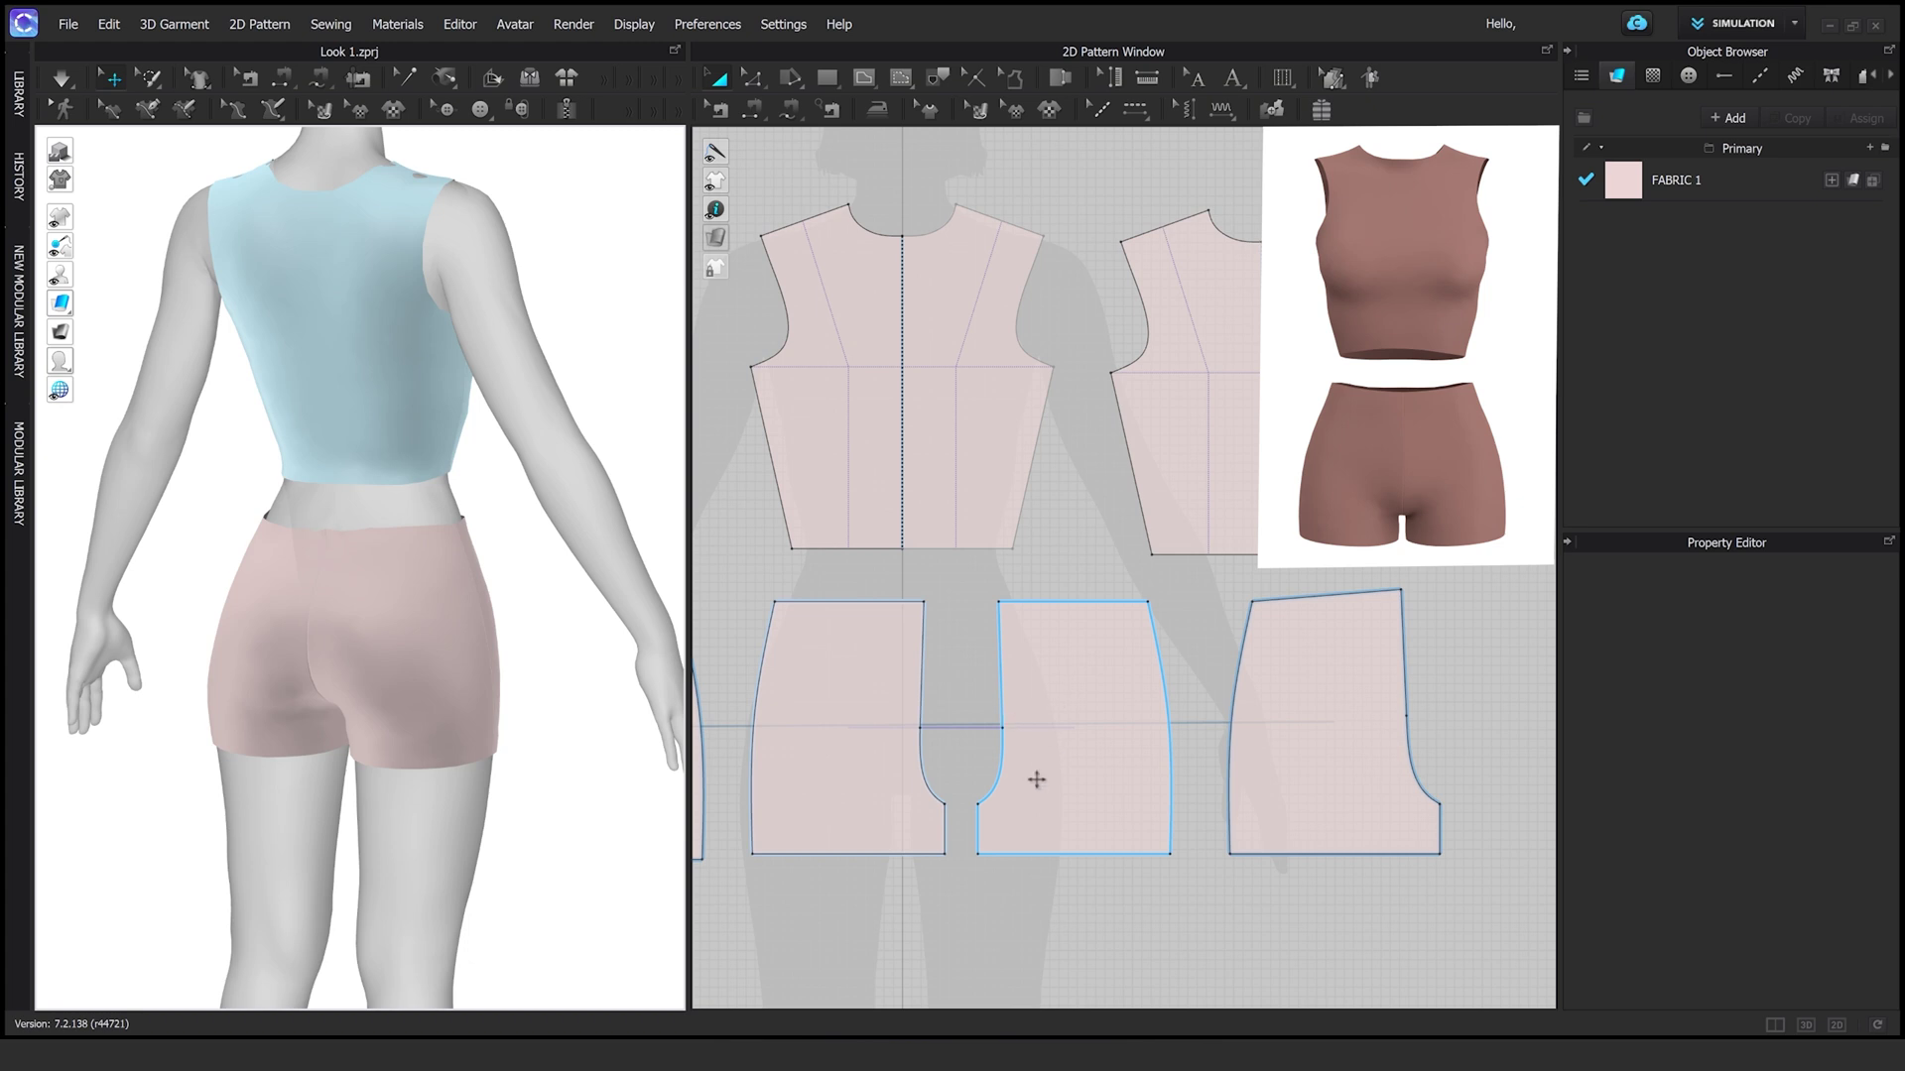
Draw two horizontal baselines across the shorts front, one at crotch level about 8.27 in long and one slightly above it
click(1036, 780)
scroll(1035, 779, up, 2)
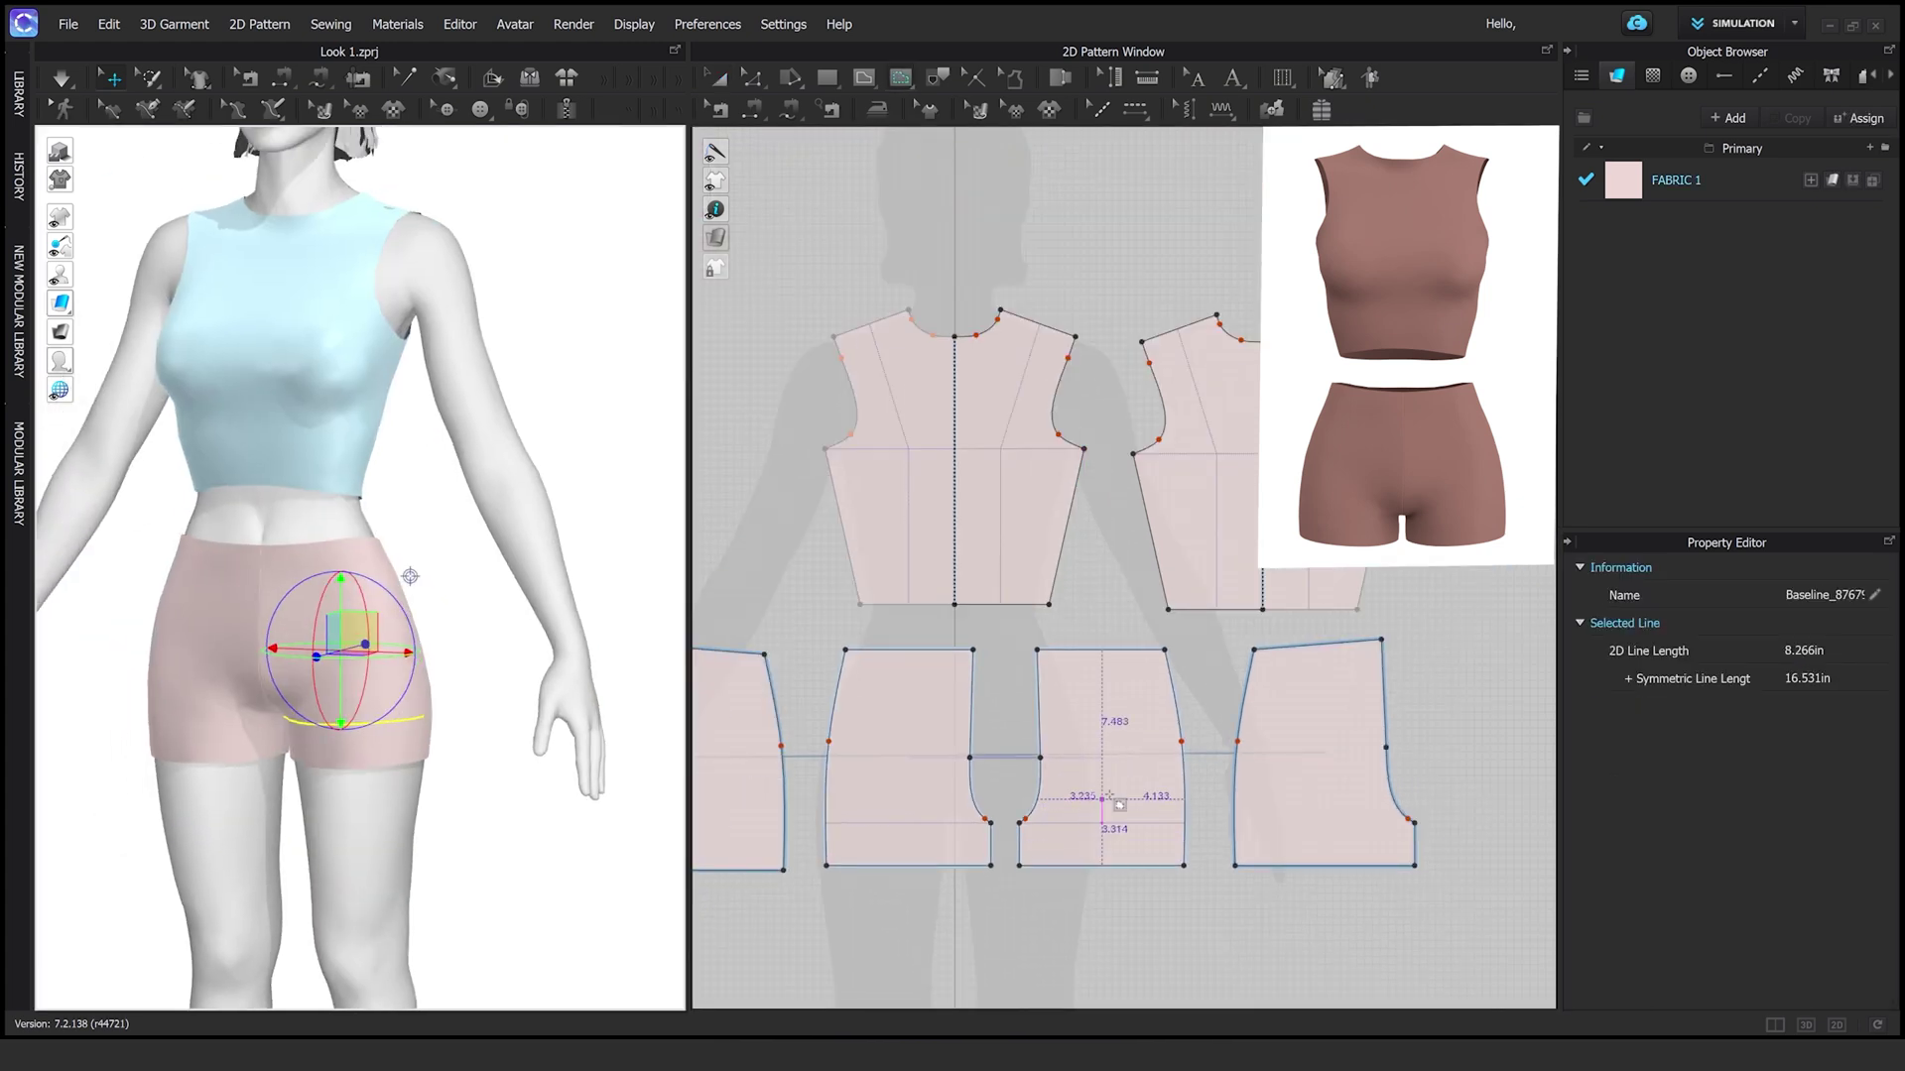
scroll(1020, 789, up, 2)
click(1018, 784)
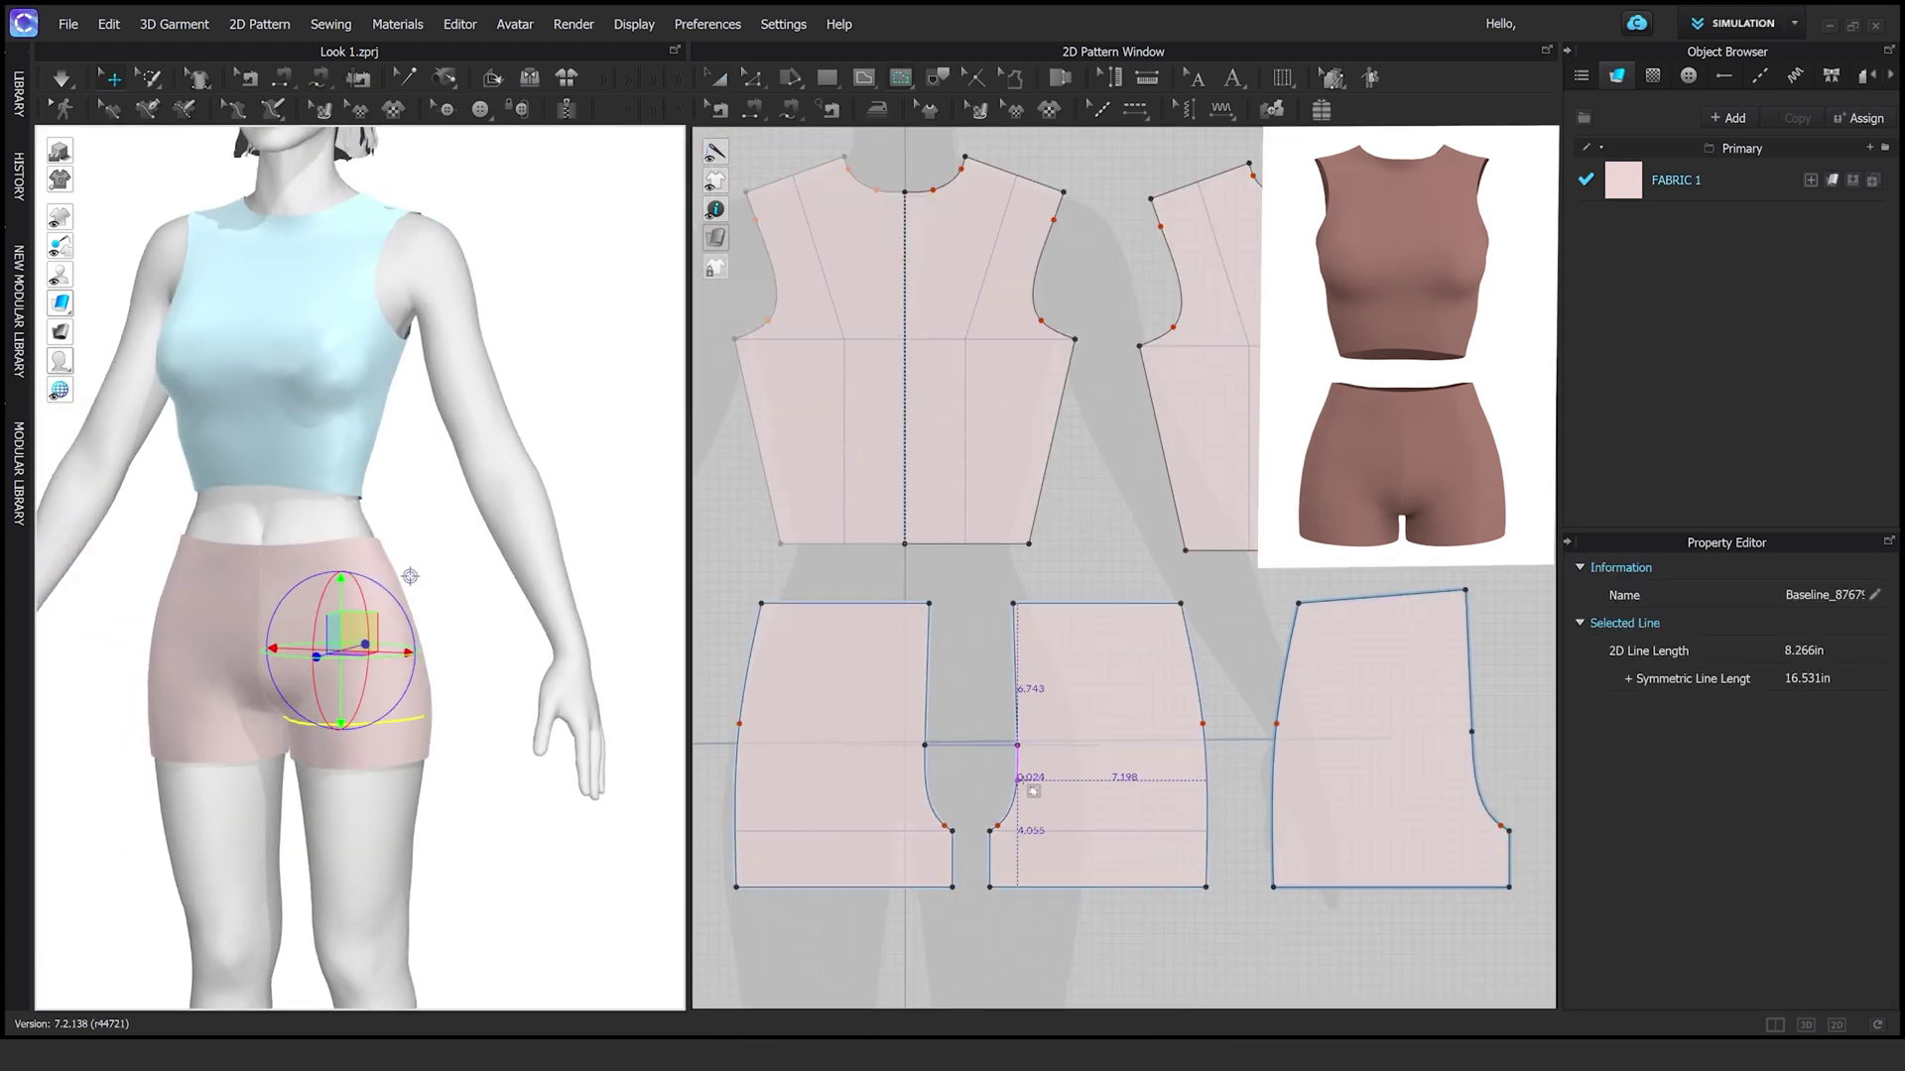
click(1030, 785)
Lower the upper point of the front crotch curve about 1.2 in to the upper horizontal baseline
scroll(1024, 773, up, 2)
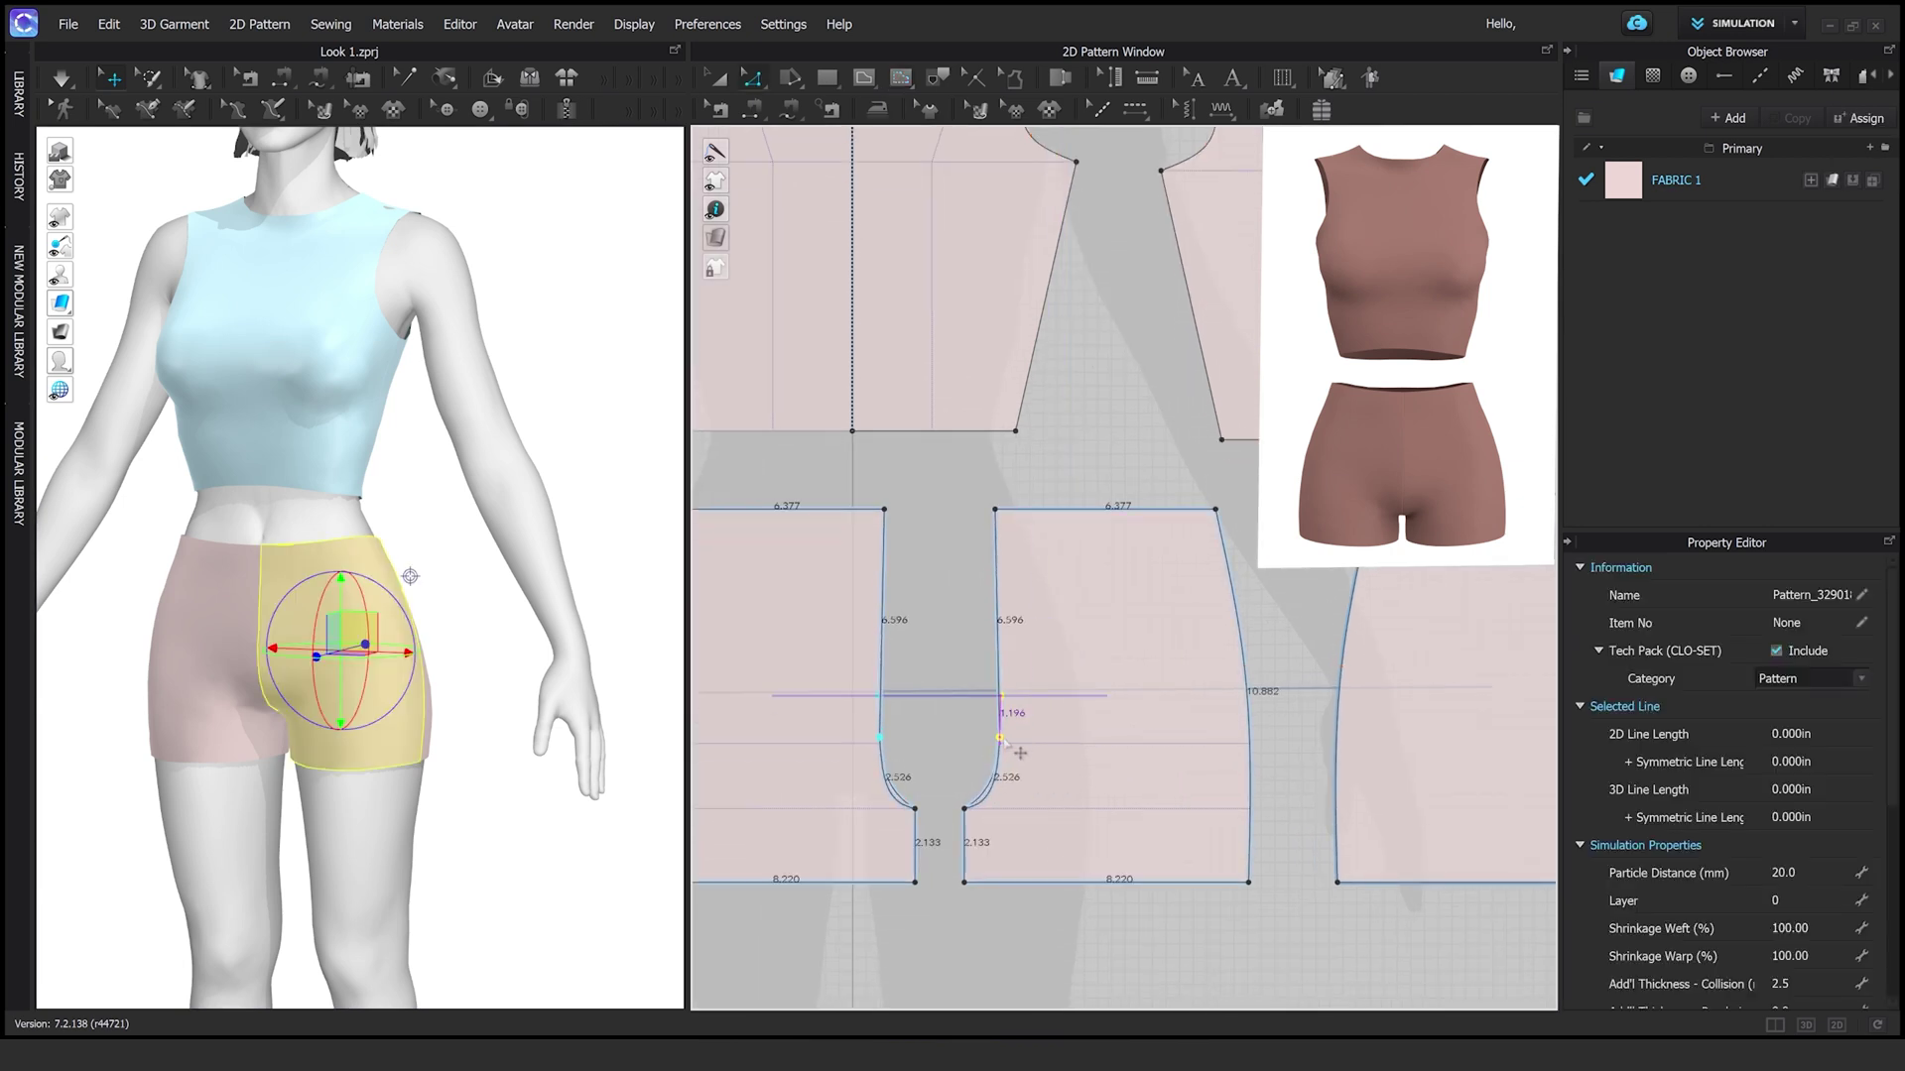
scroll(1021, 898, down, 2)
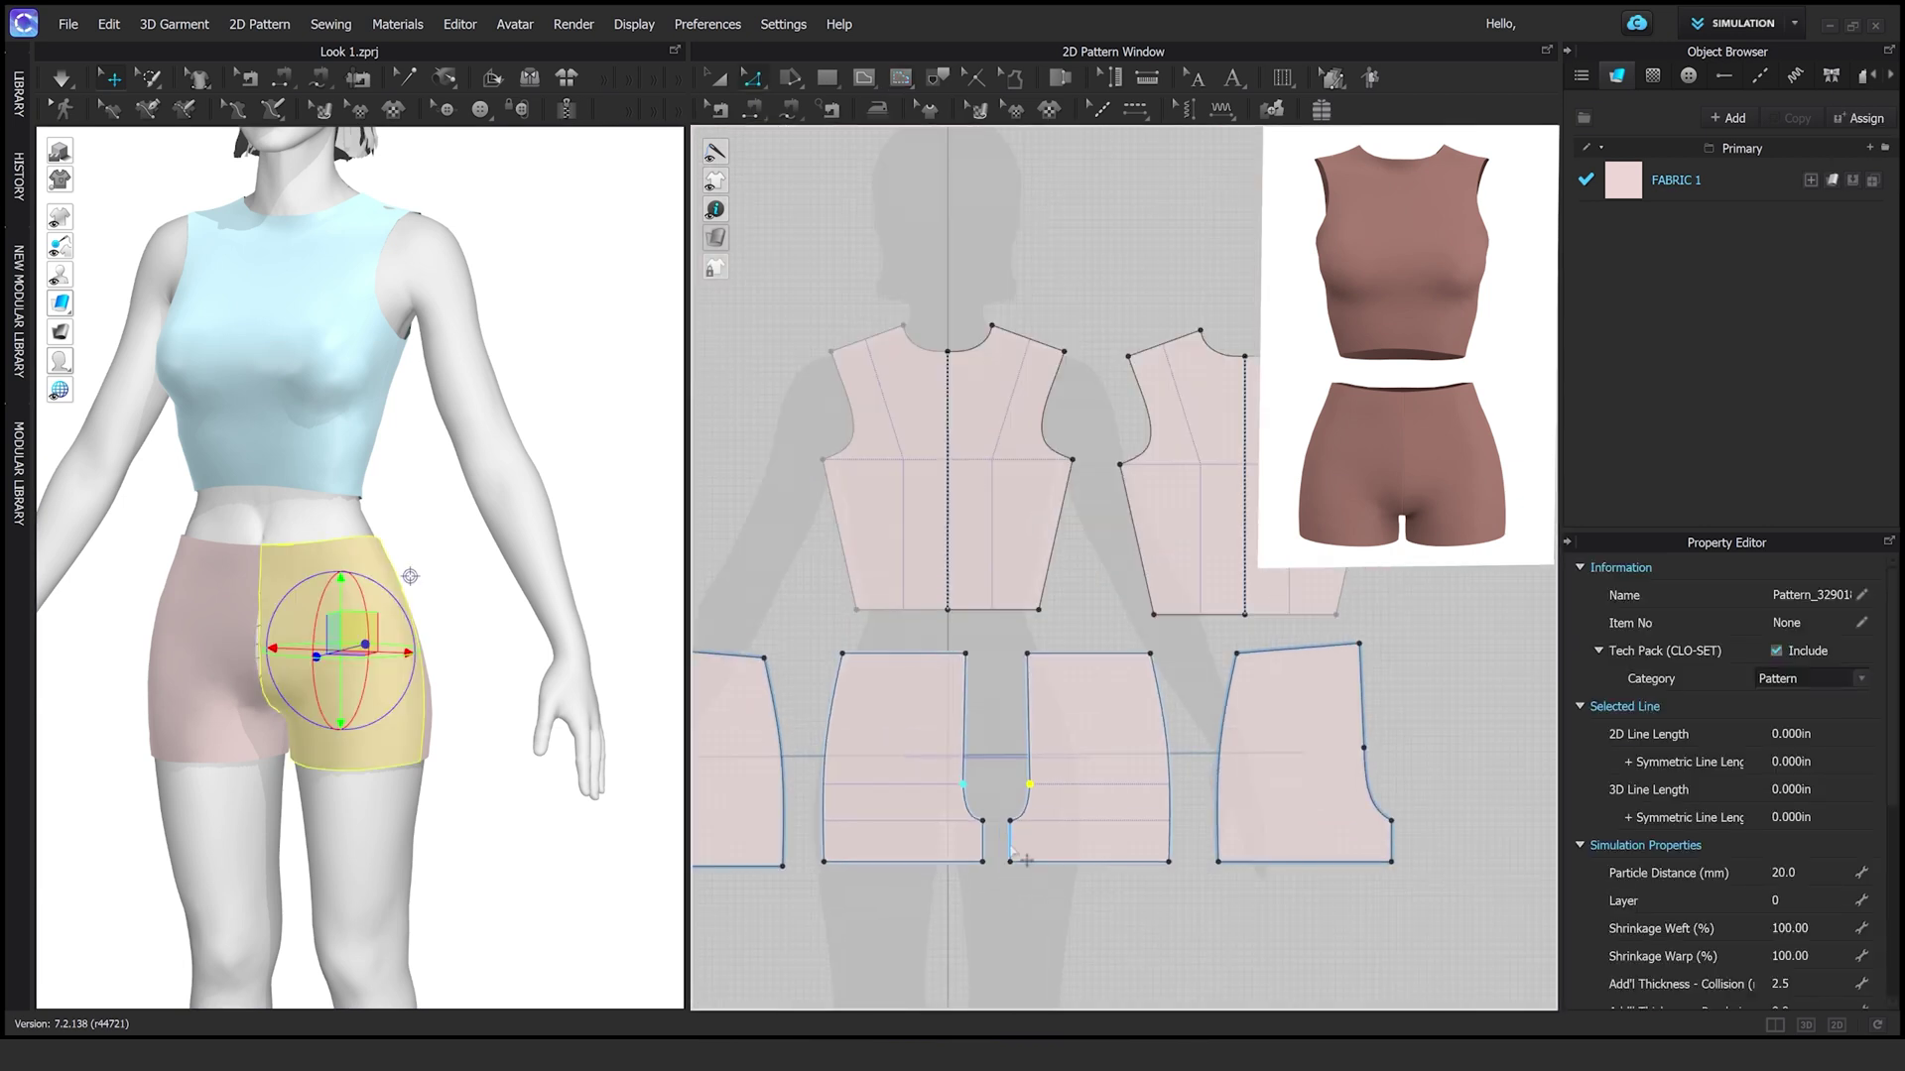
scroll(1099, 734, up, 2)
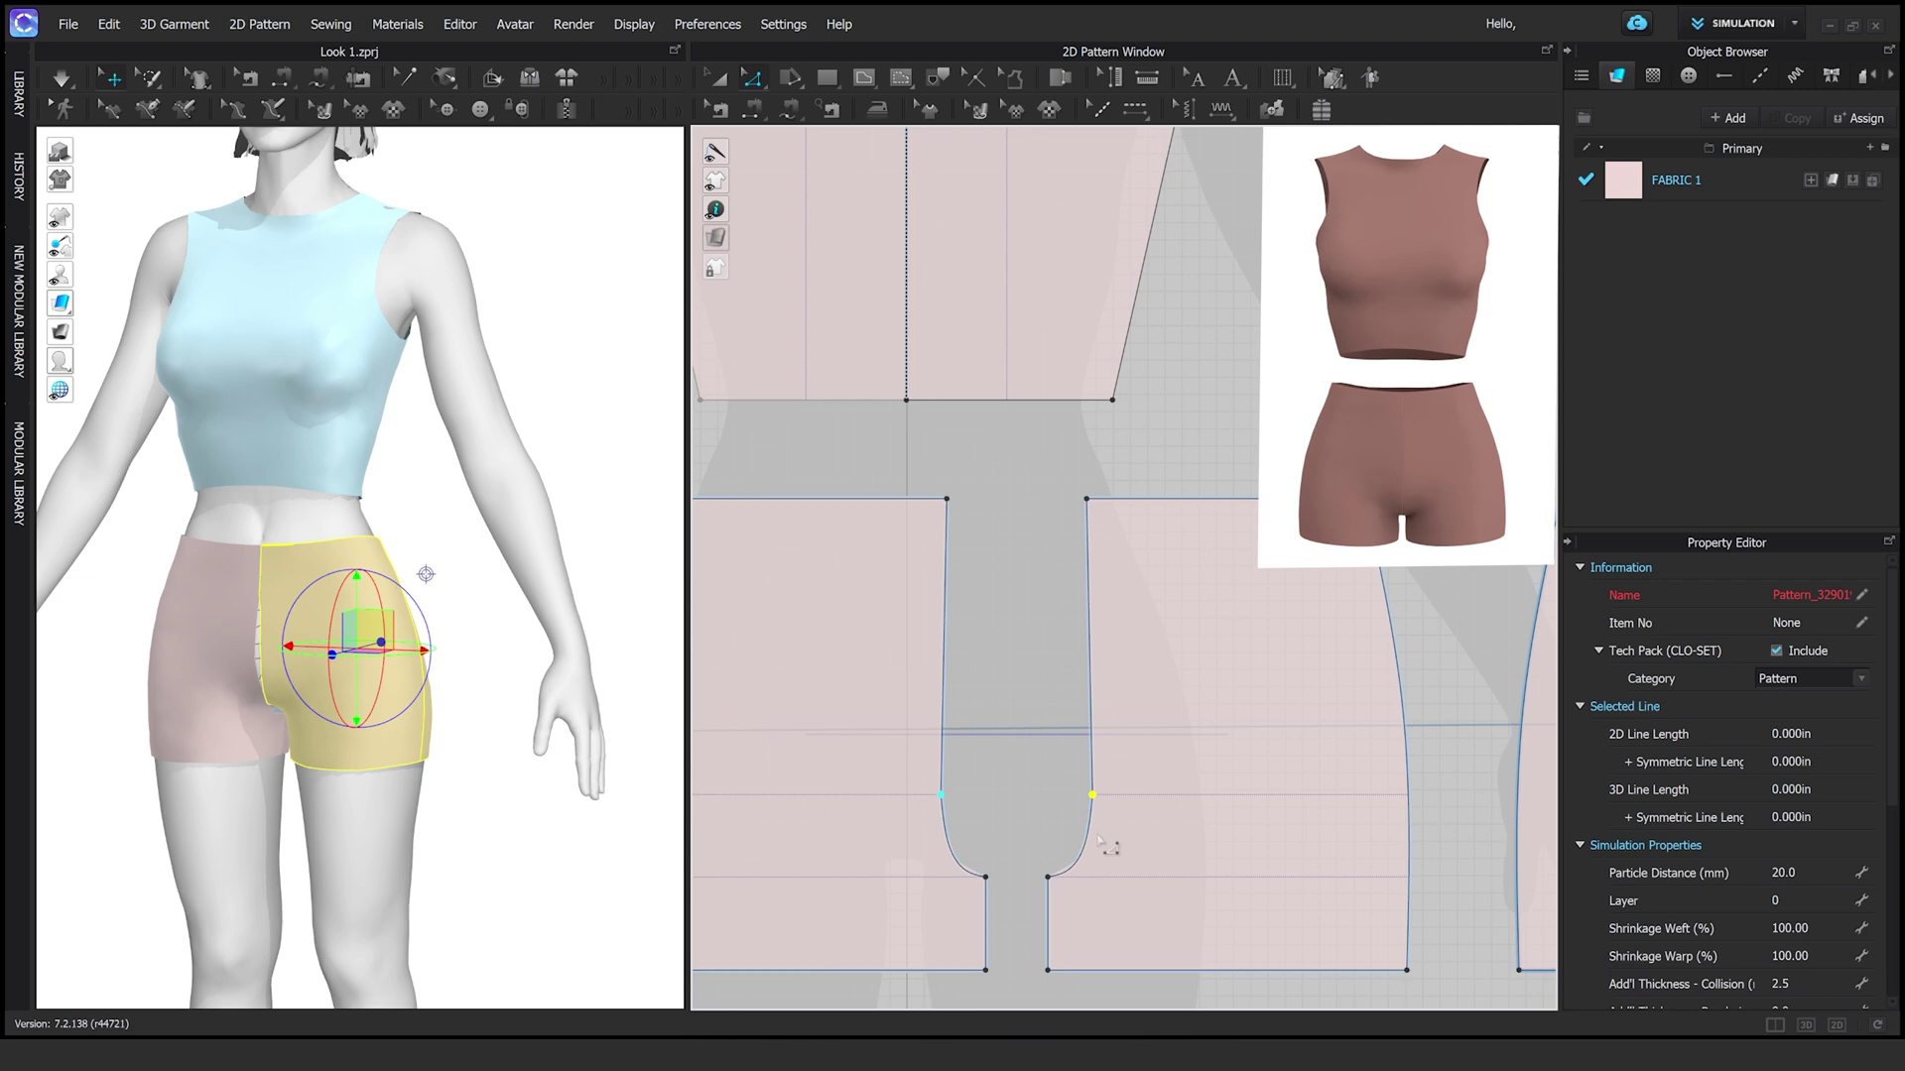
Lower the upper point of the shorts back's crotch curve to match the front, and simulate the shorts
right_drag(467, 794, 327, 794)
scroll(1240, 871, down, 2)
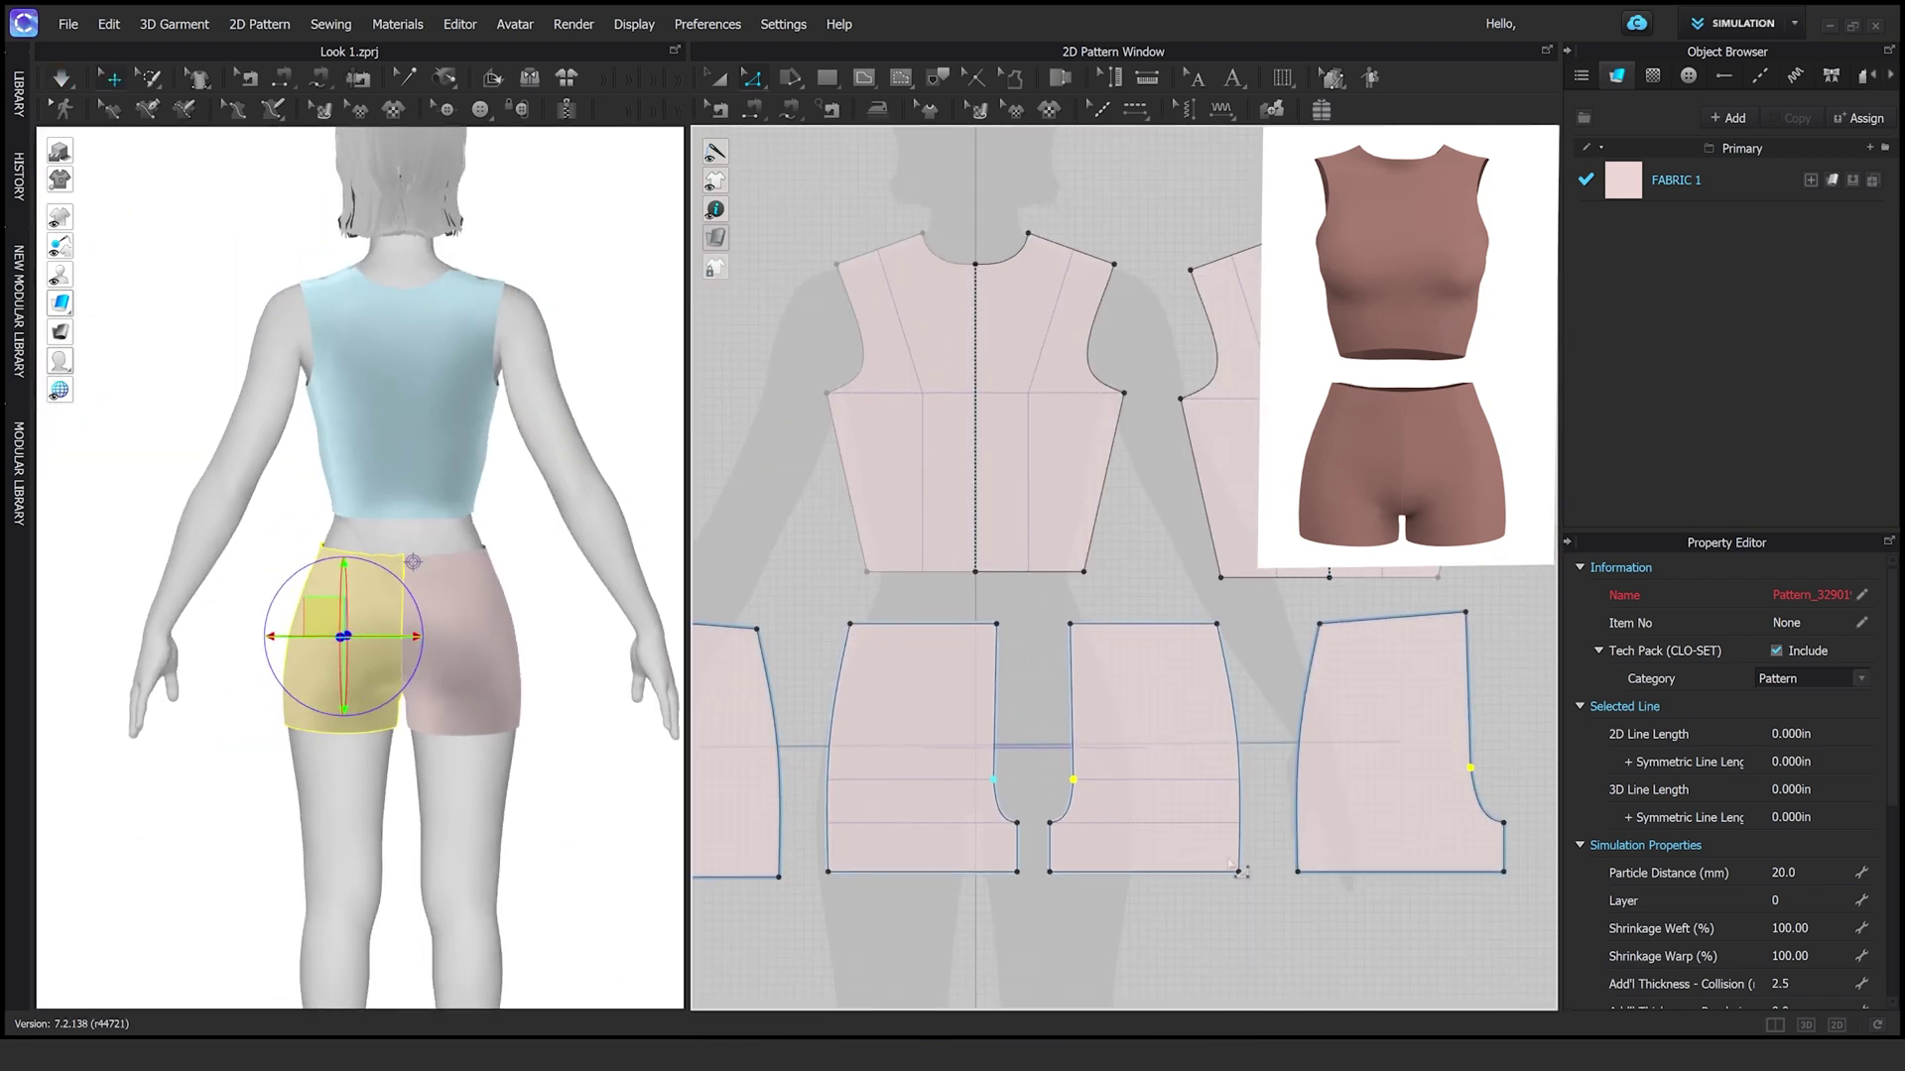
scroll(1240, 871, up, 3)
scroll(1161, 739, down, 3)
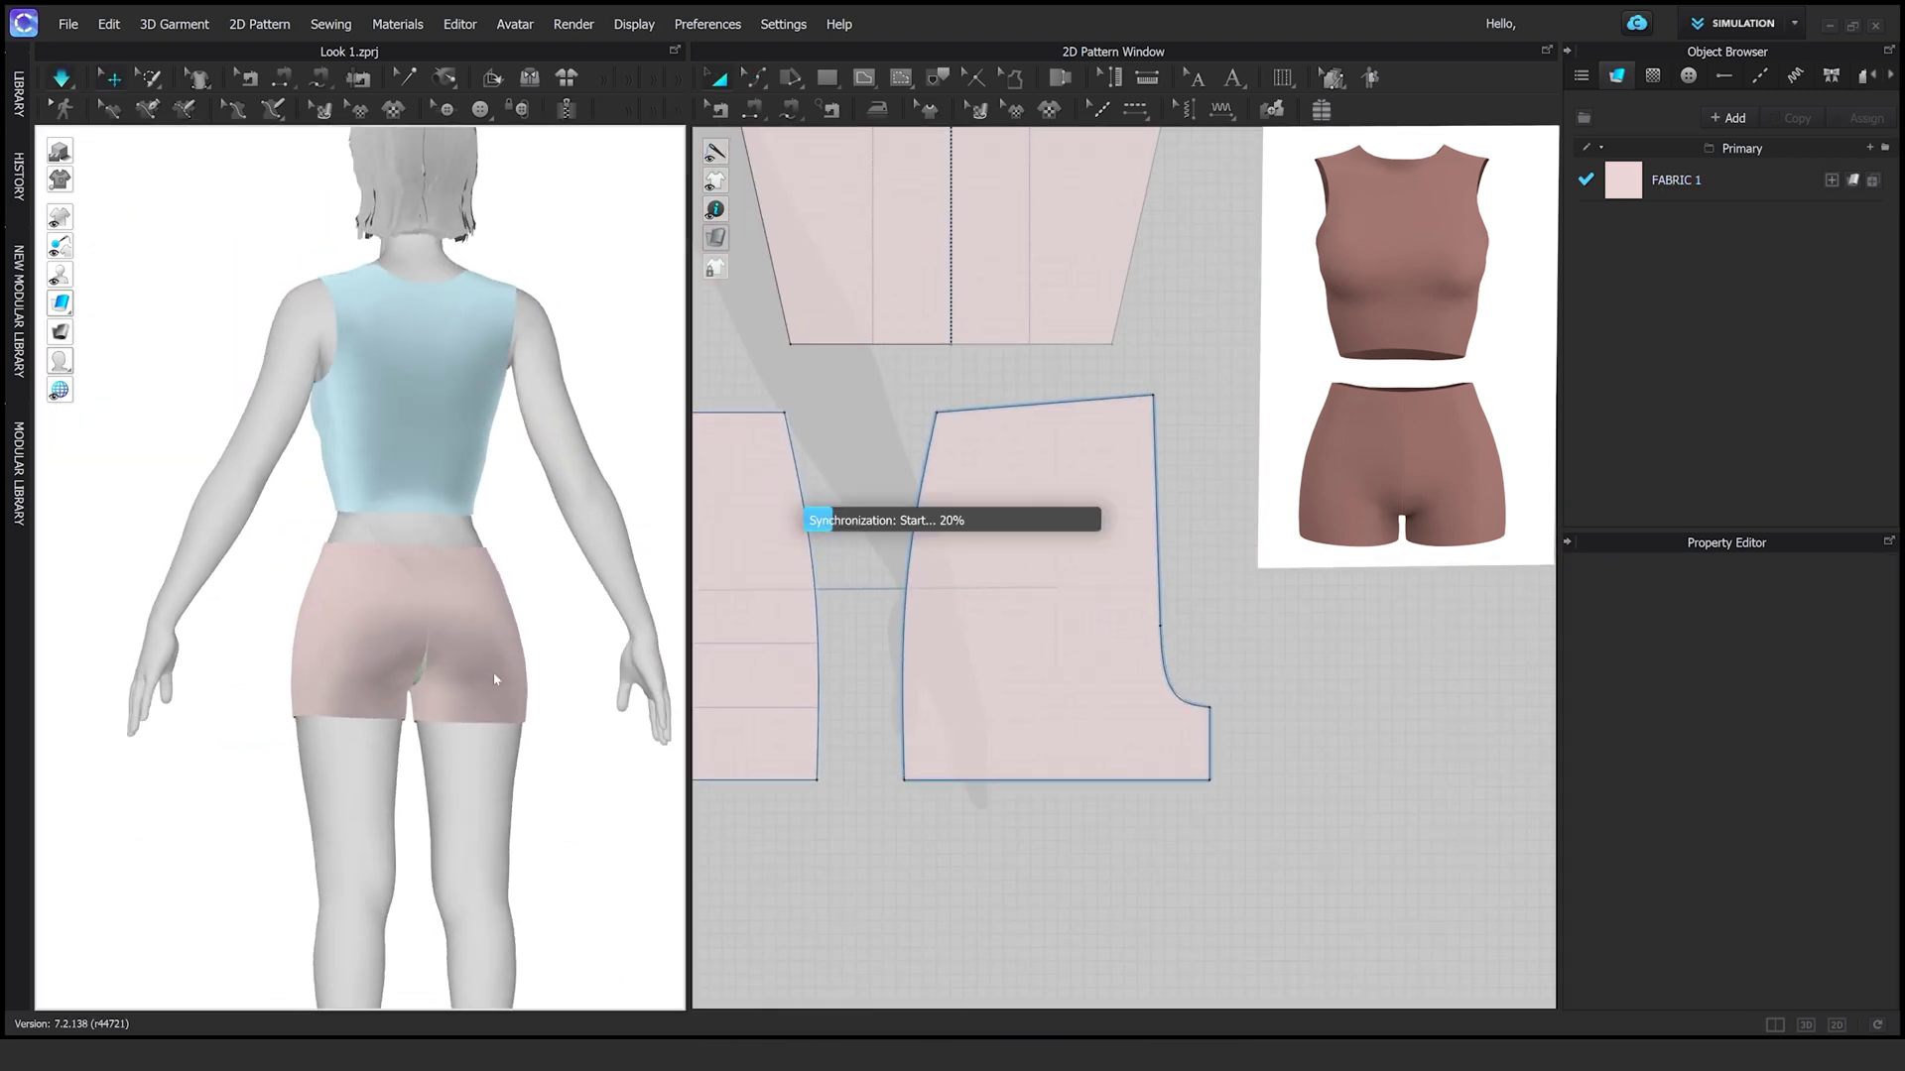
right_drag(497, 680, 576, 757)
scroll(1132, 751, down, 2)
scroll(1027, 754, up, 4)
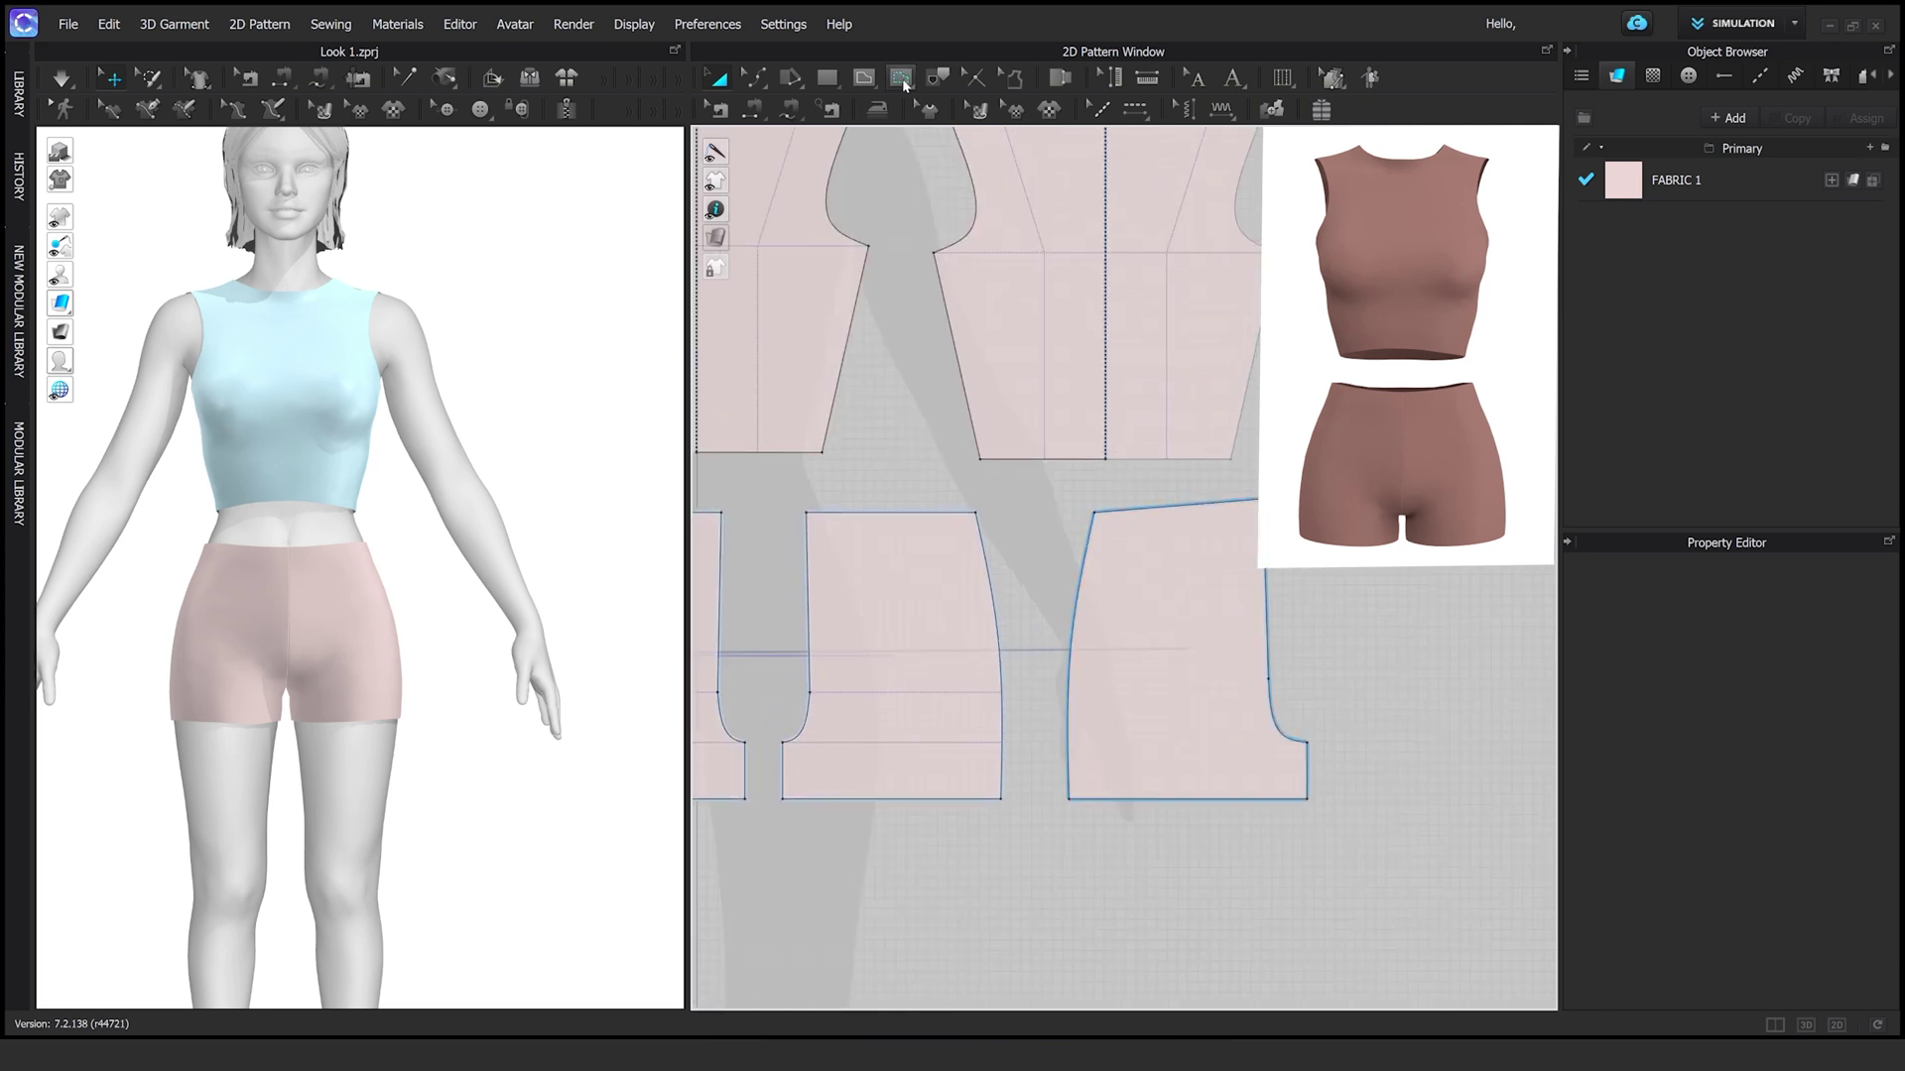
Draw horizontal baselines across the shorts back, about 7.53 in long at the crotch curve's upper point and about 9.01 in at crotch level
right_drag(1328, 787, 1425, 781)
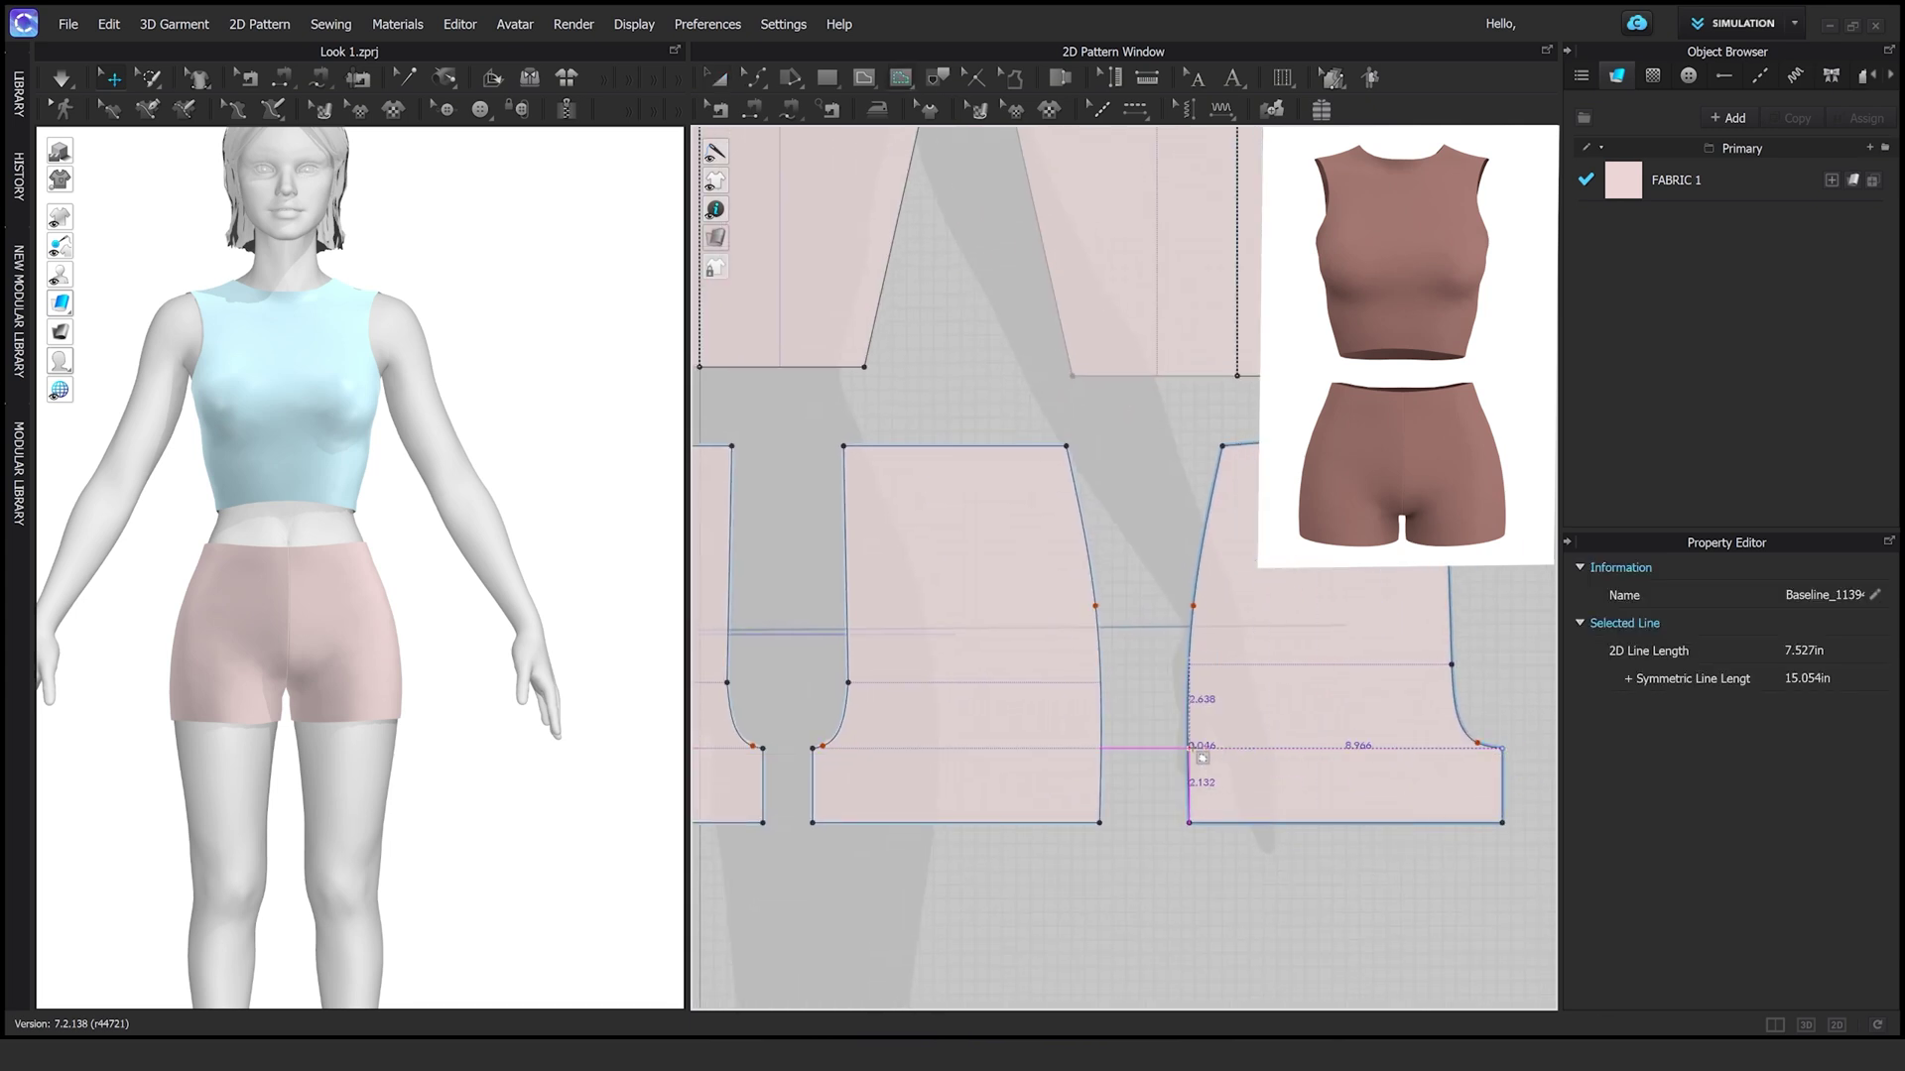
scroll(1201, 758, down, 3)
key(a)
right_drag(1377, 658, 1543, 678)
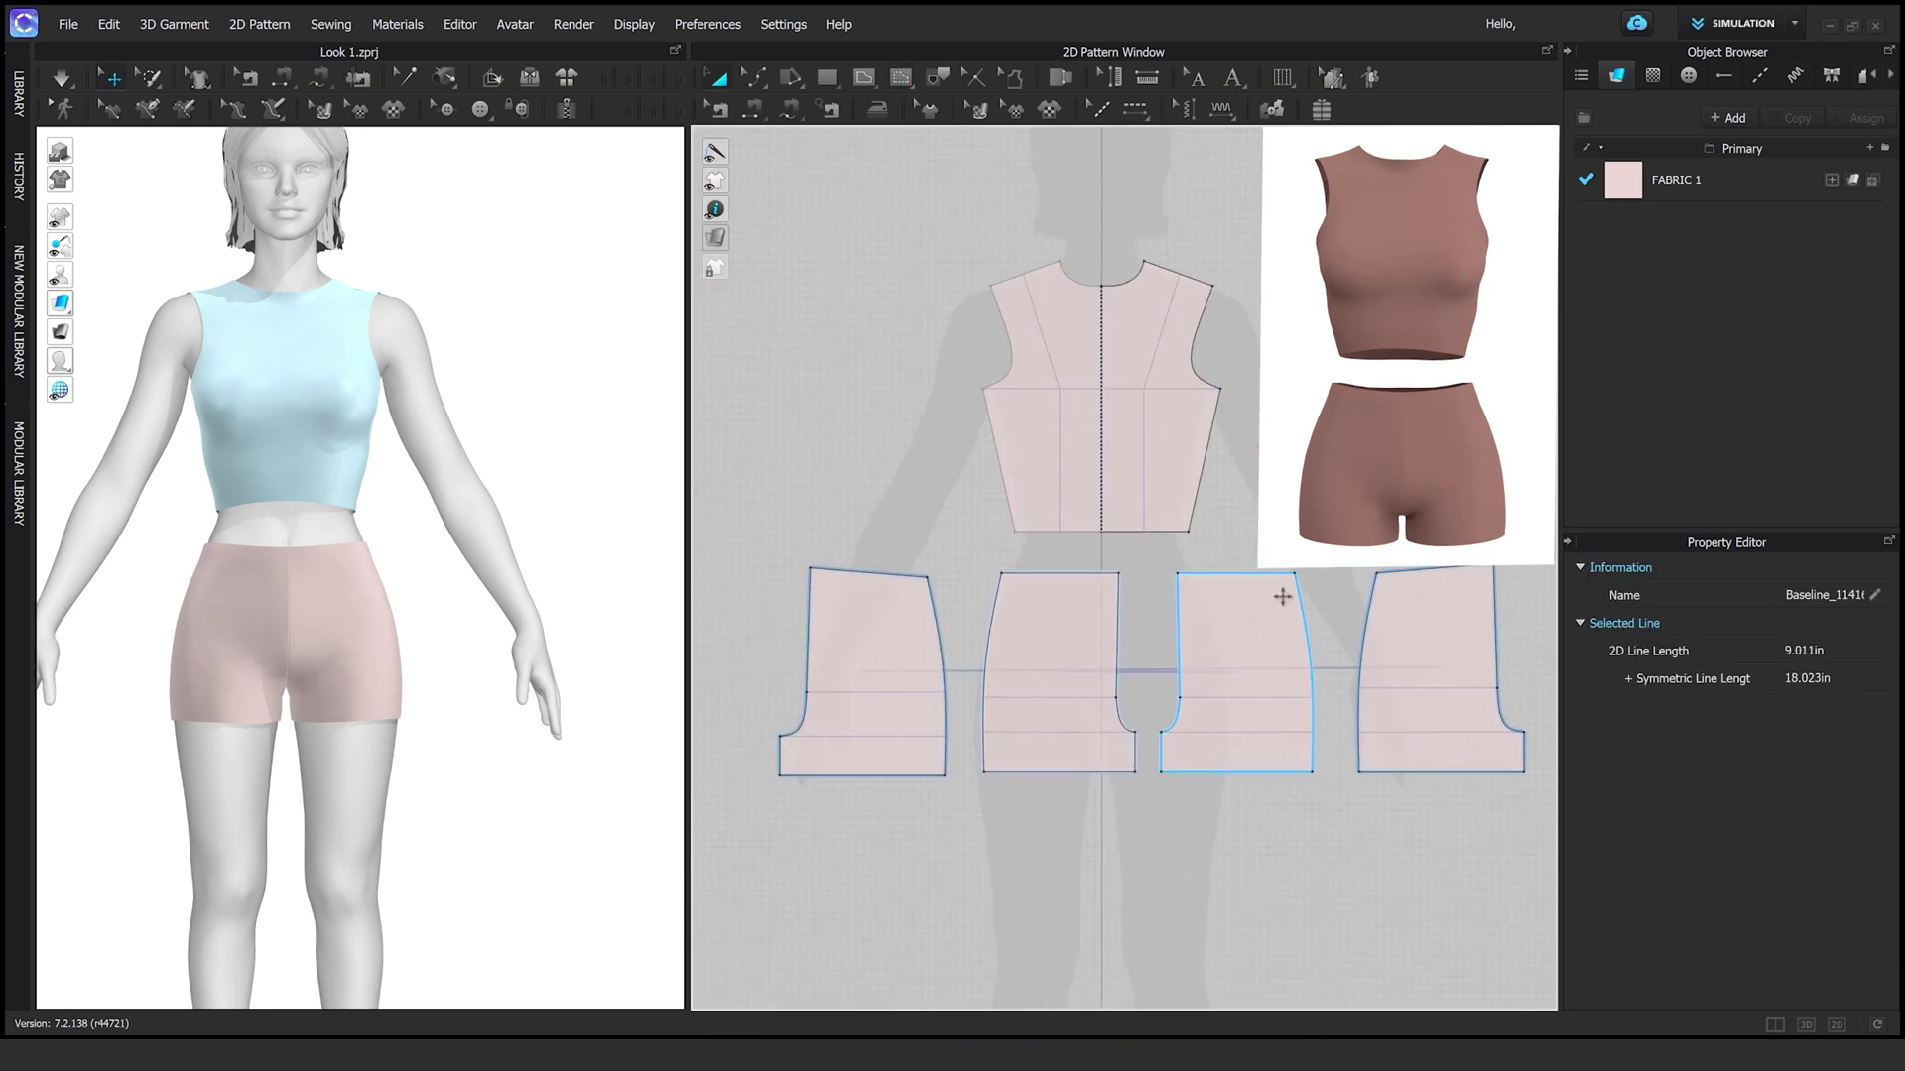
Draw a vertical baseline about 10.8 in long down the middle of the shorts front, from hem to waist
scroll(1283, 596, down, 1)
scroll(978, 638, up, 3)
key(g)
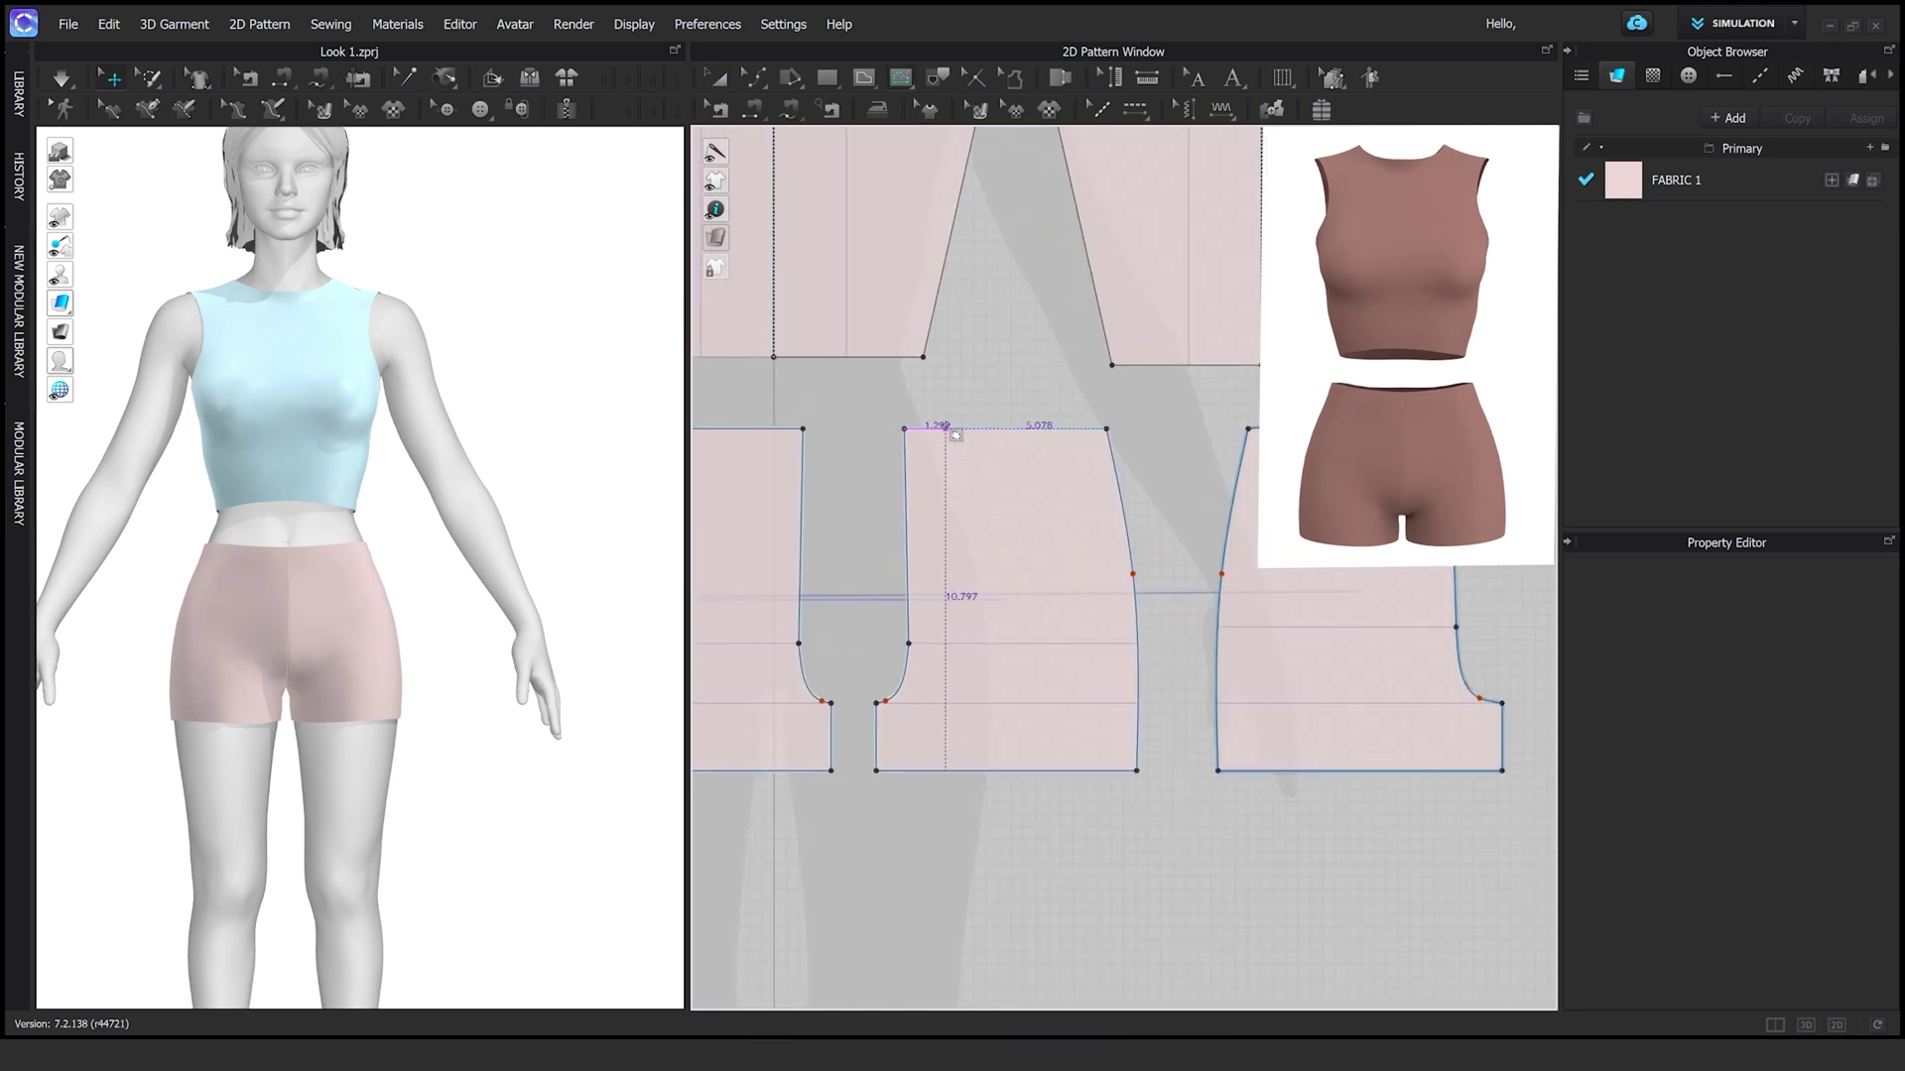
click(1007, 769)
double_click(1007, 429)
scroll(1007, 437, down, 3)
scroll(1085, 918, up, 1)
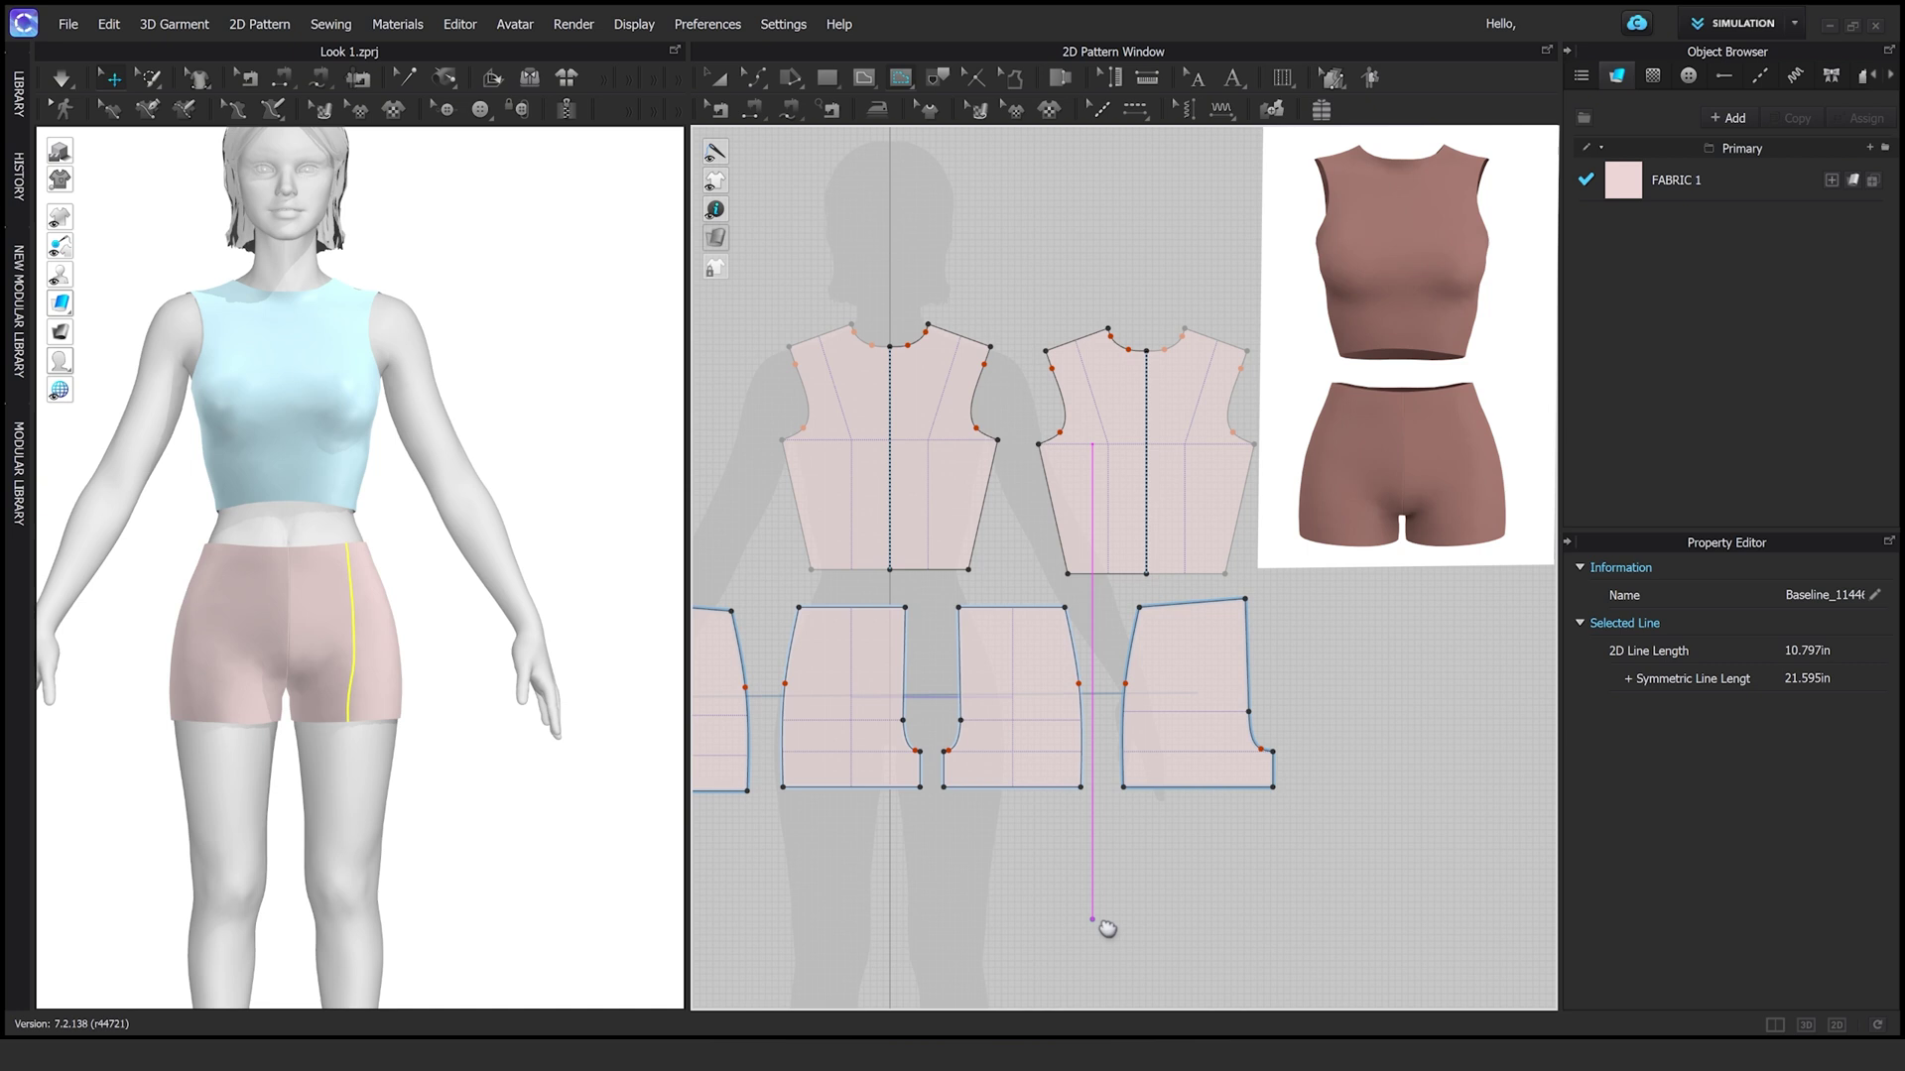
Try a vertical baseline about 11.08 in long down the middle of the shorts back, and view it on the avatar
scroll(1160, 794, up, 2)
scroll(1185, 543, up, 3)
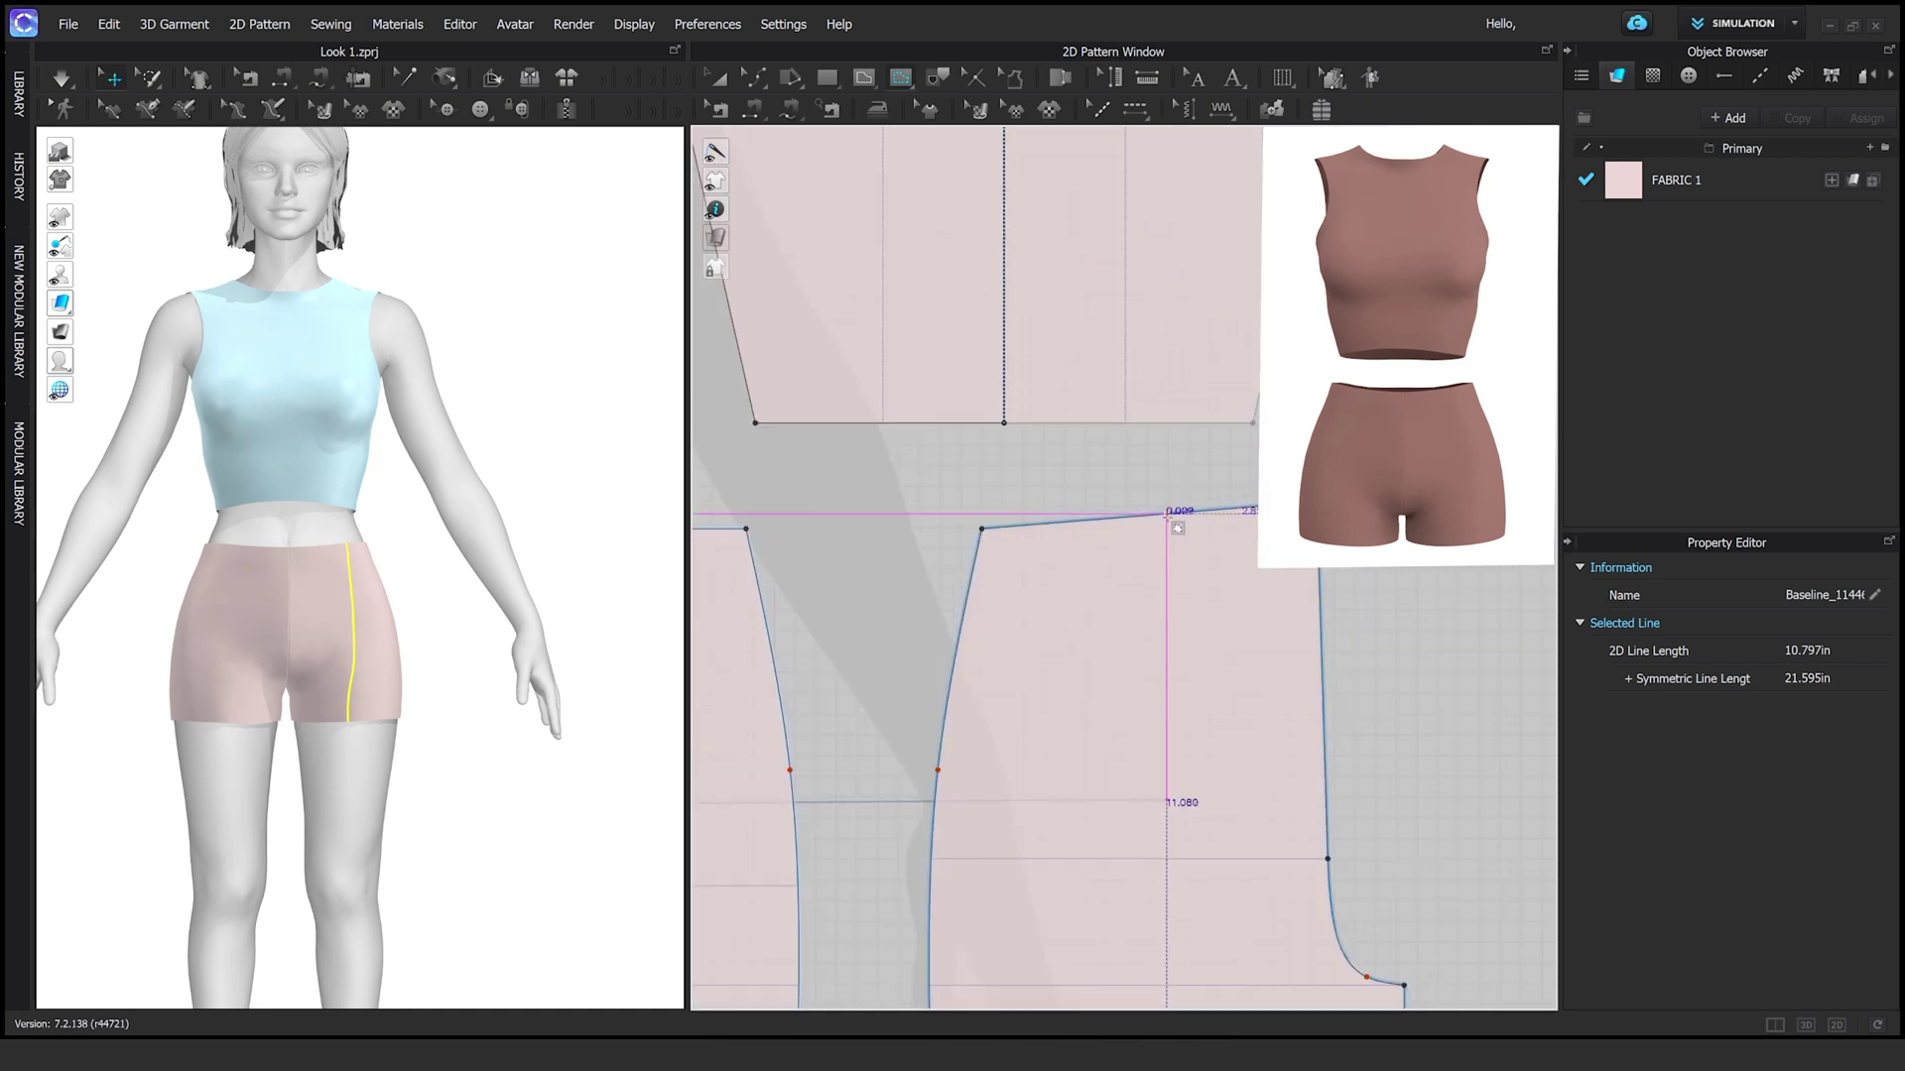
scroll(1290, 744, down, 4)
right_drag(374, 723, 380, 767)
middle_drag(382, 769, 397, 771)
key(q)
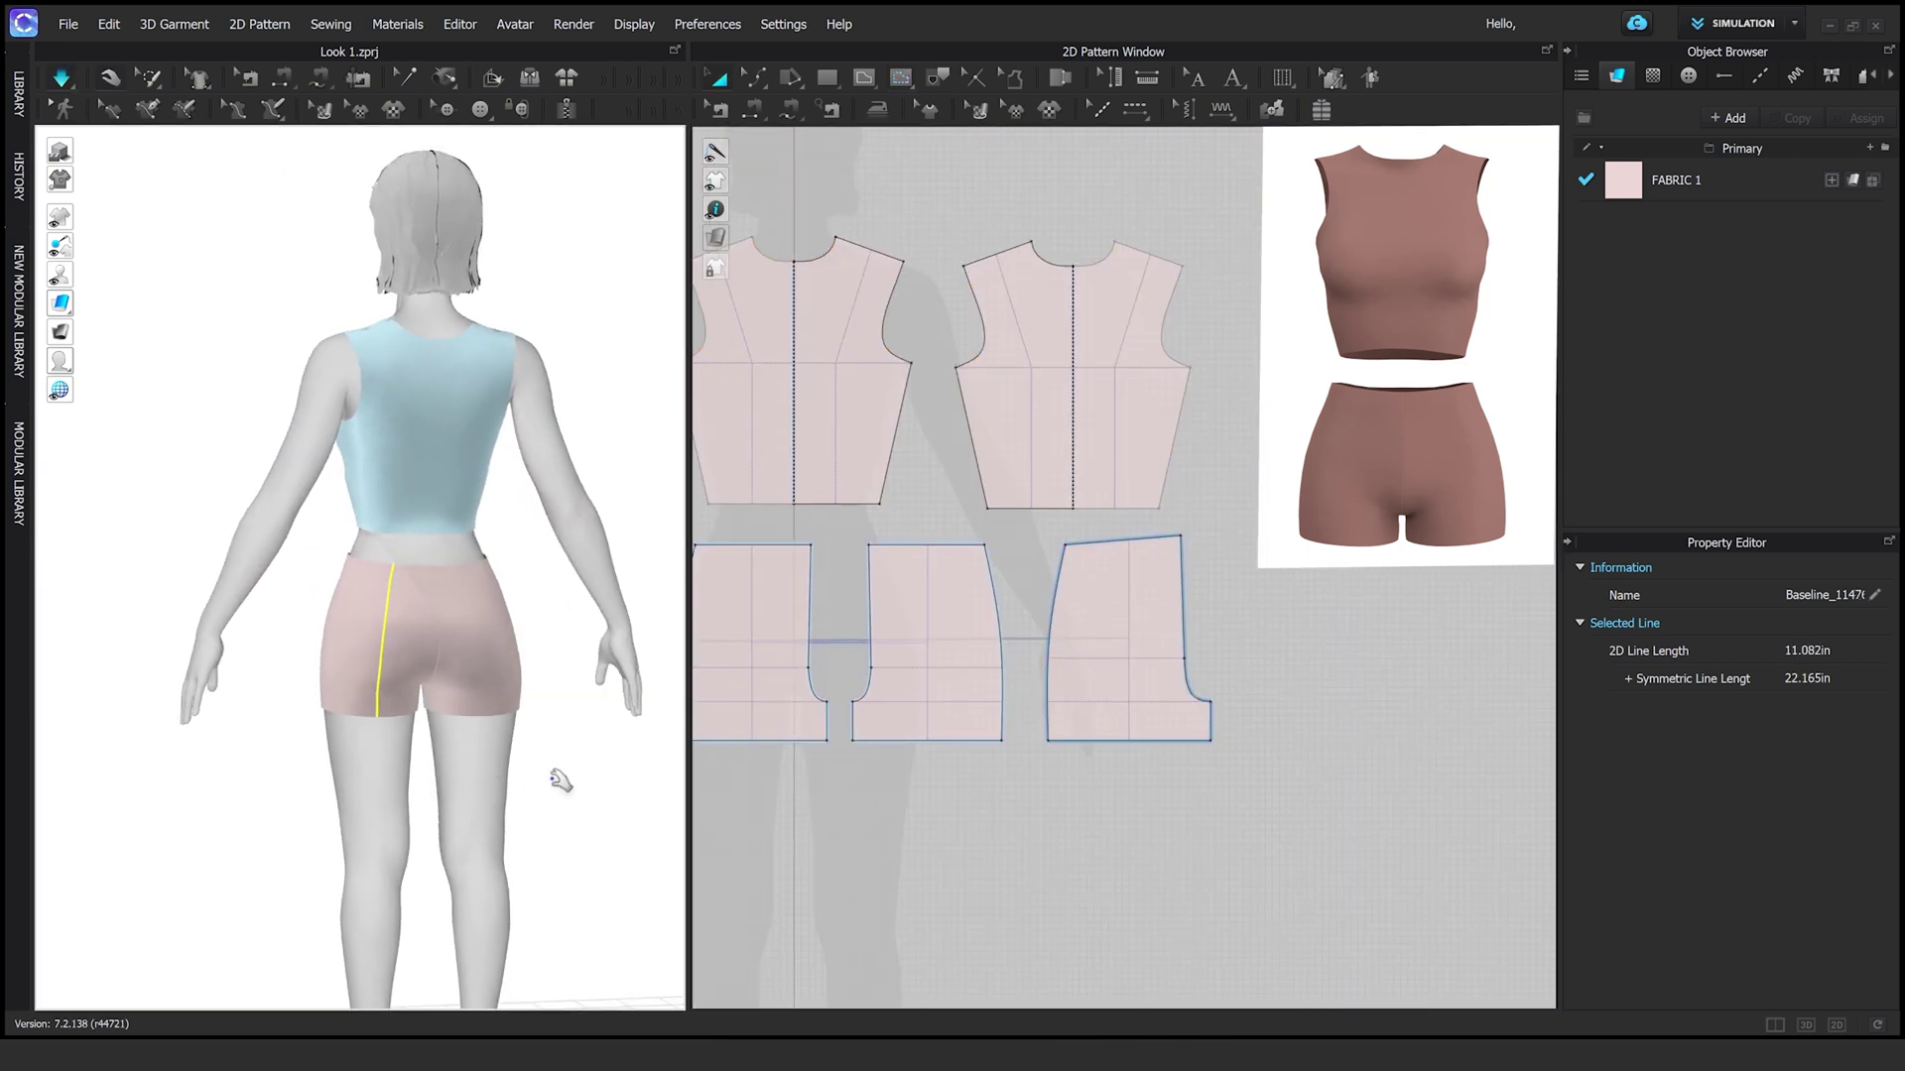
Replace the shorts back's vertical baseline with one about 11.18 in long, placed closer to the center back
scroll(407, 671, up, 2)
scroll(1138, 596, up, 3)
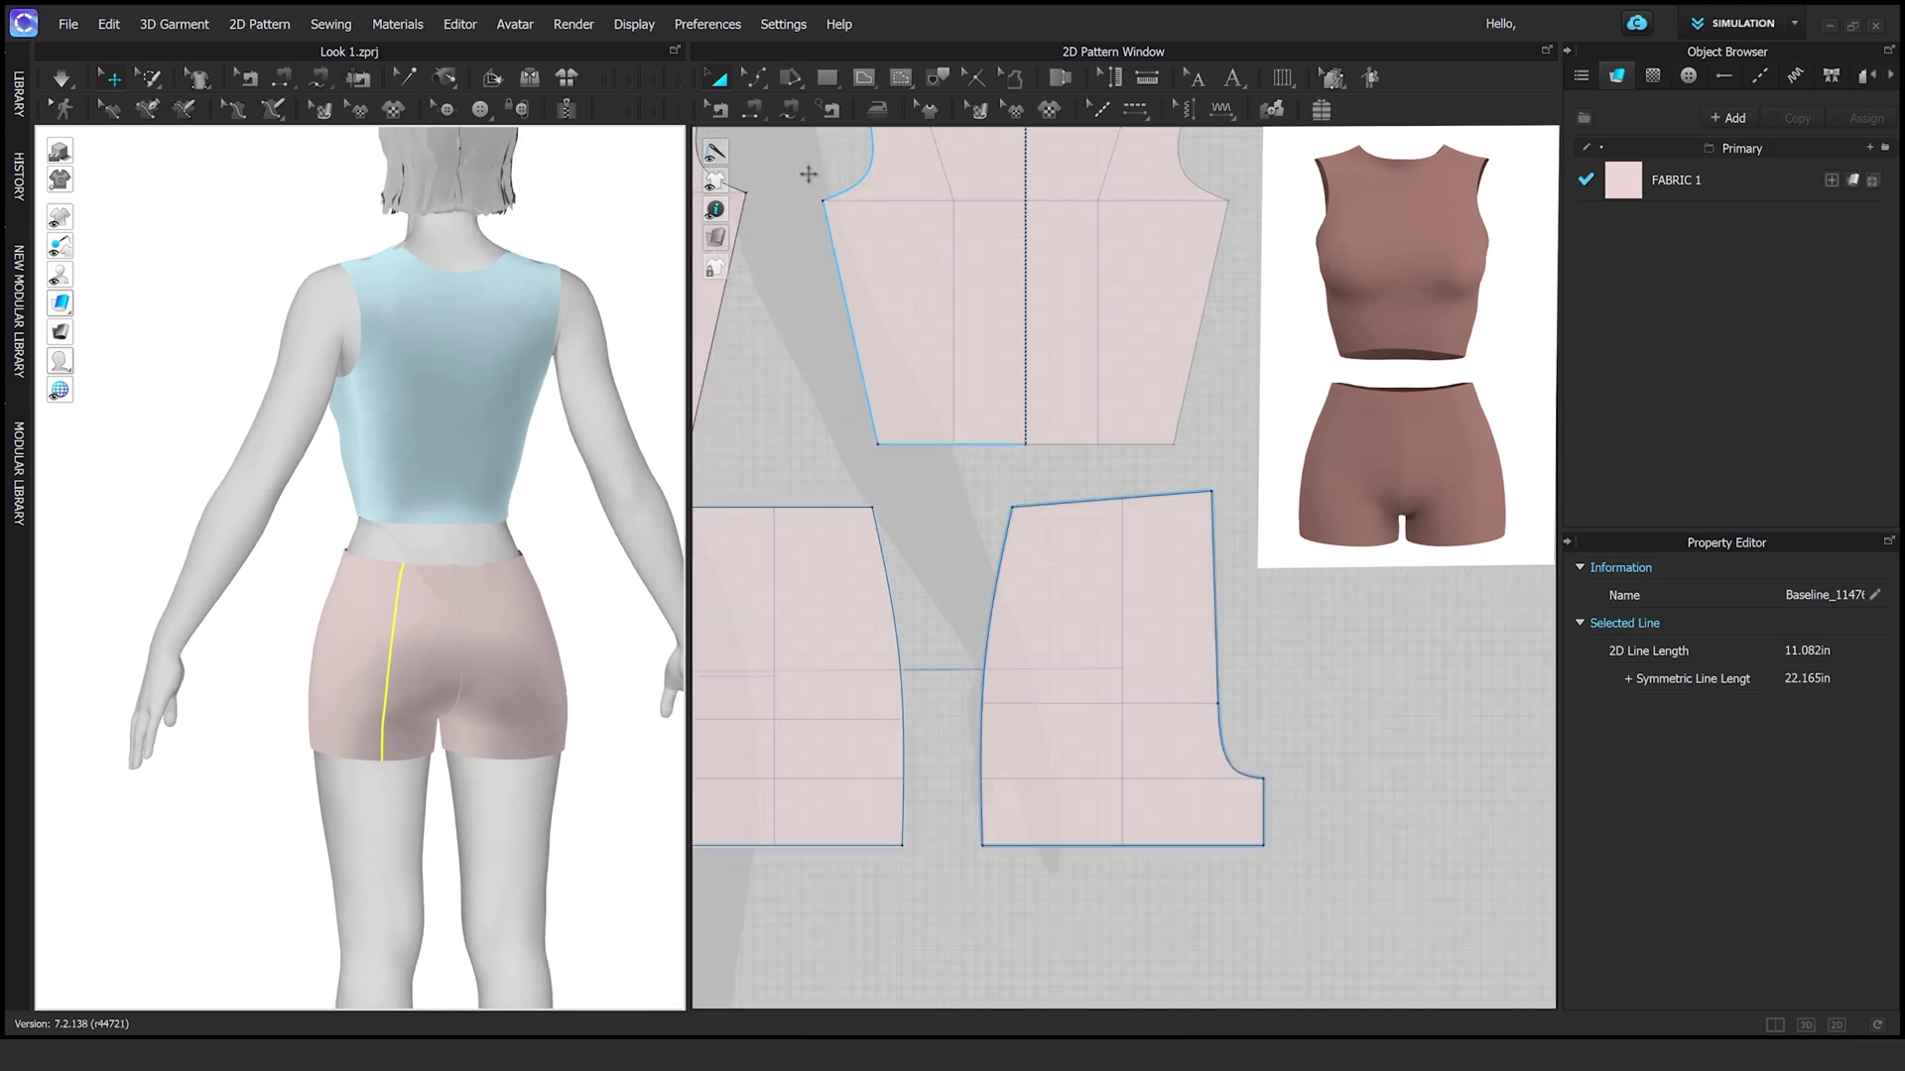
click(1218, 635)
middle_drag(1210, 418, 1165, 407)
key(i)
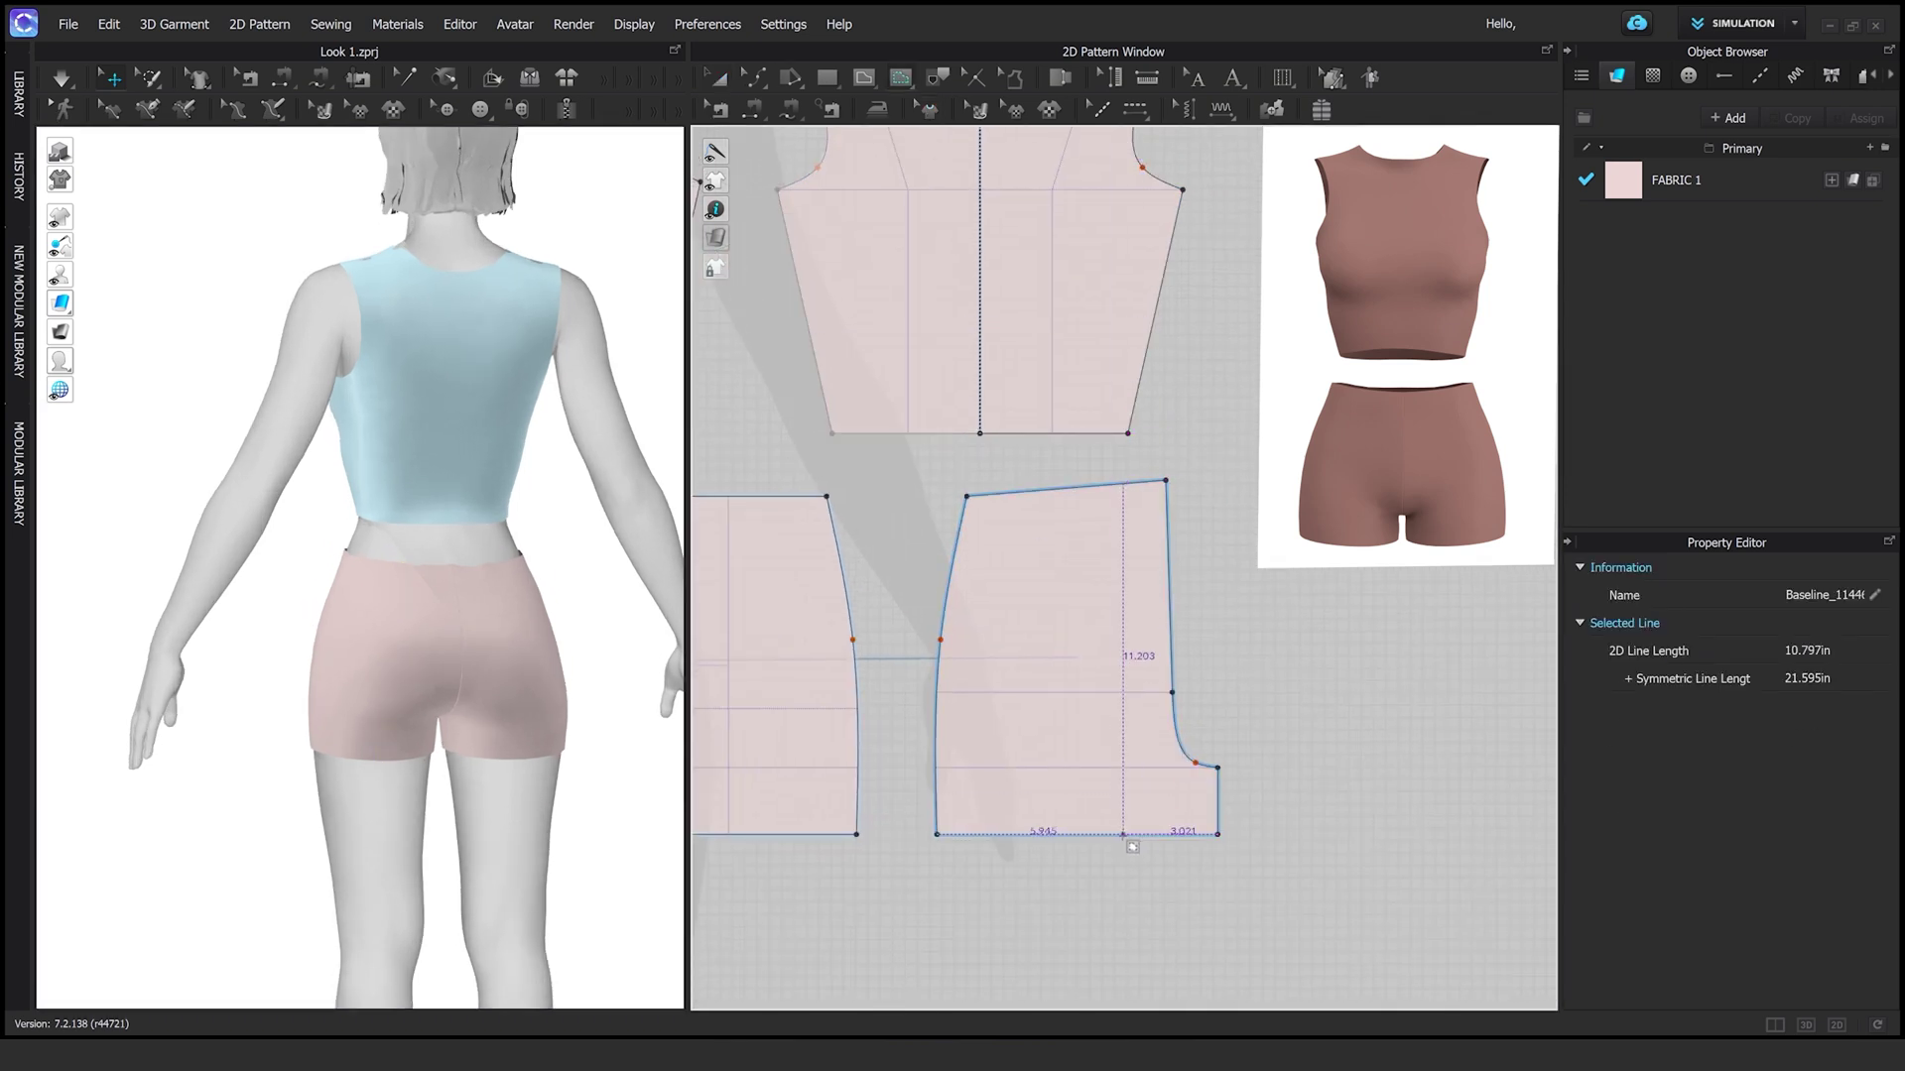
double_click(1113, 483)
scroll(1139, 629, up, 2)
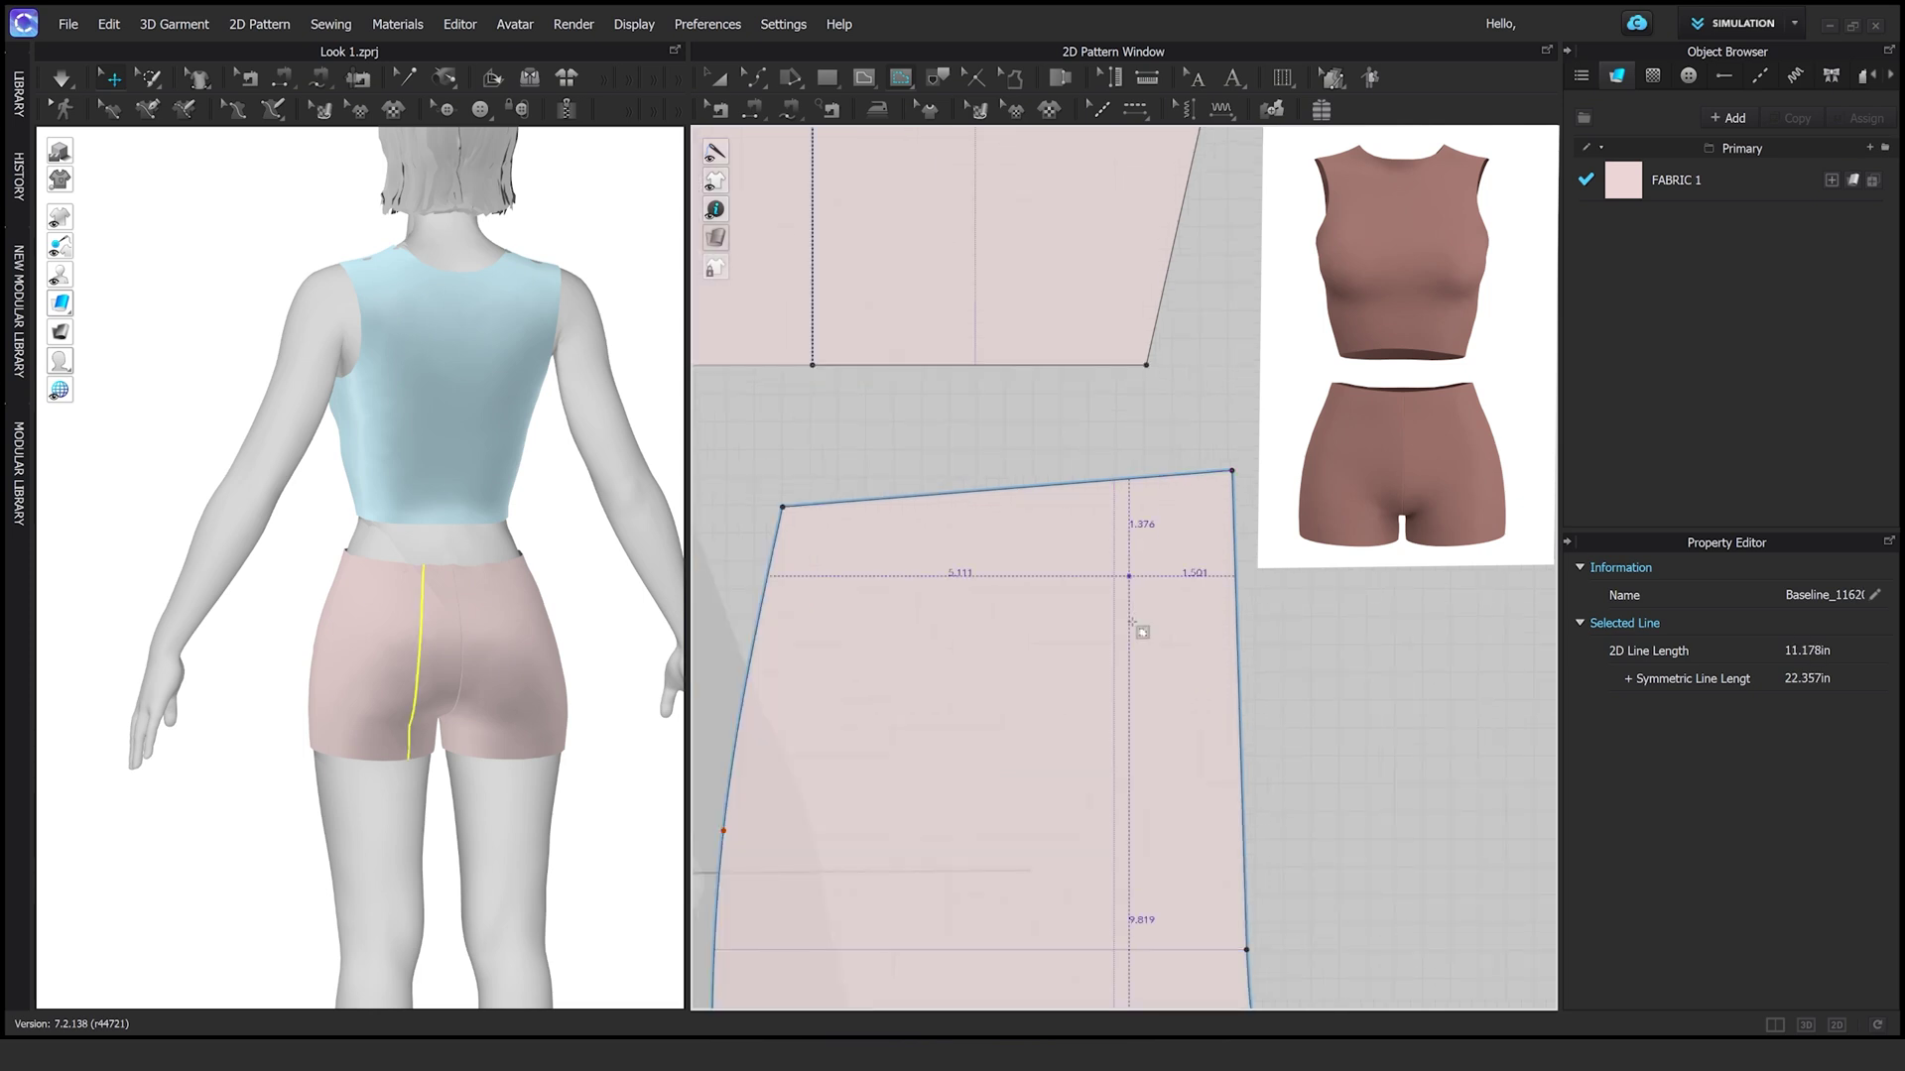
scroll(1139, 629, down, 2)
Examine how the shorts back fits around the avatar's waist and seat
key(a)
right_drag(489, 787, 164, 837)
scroll(165, 836, down, 2)
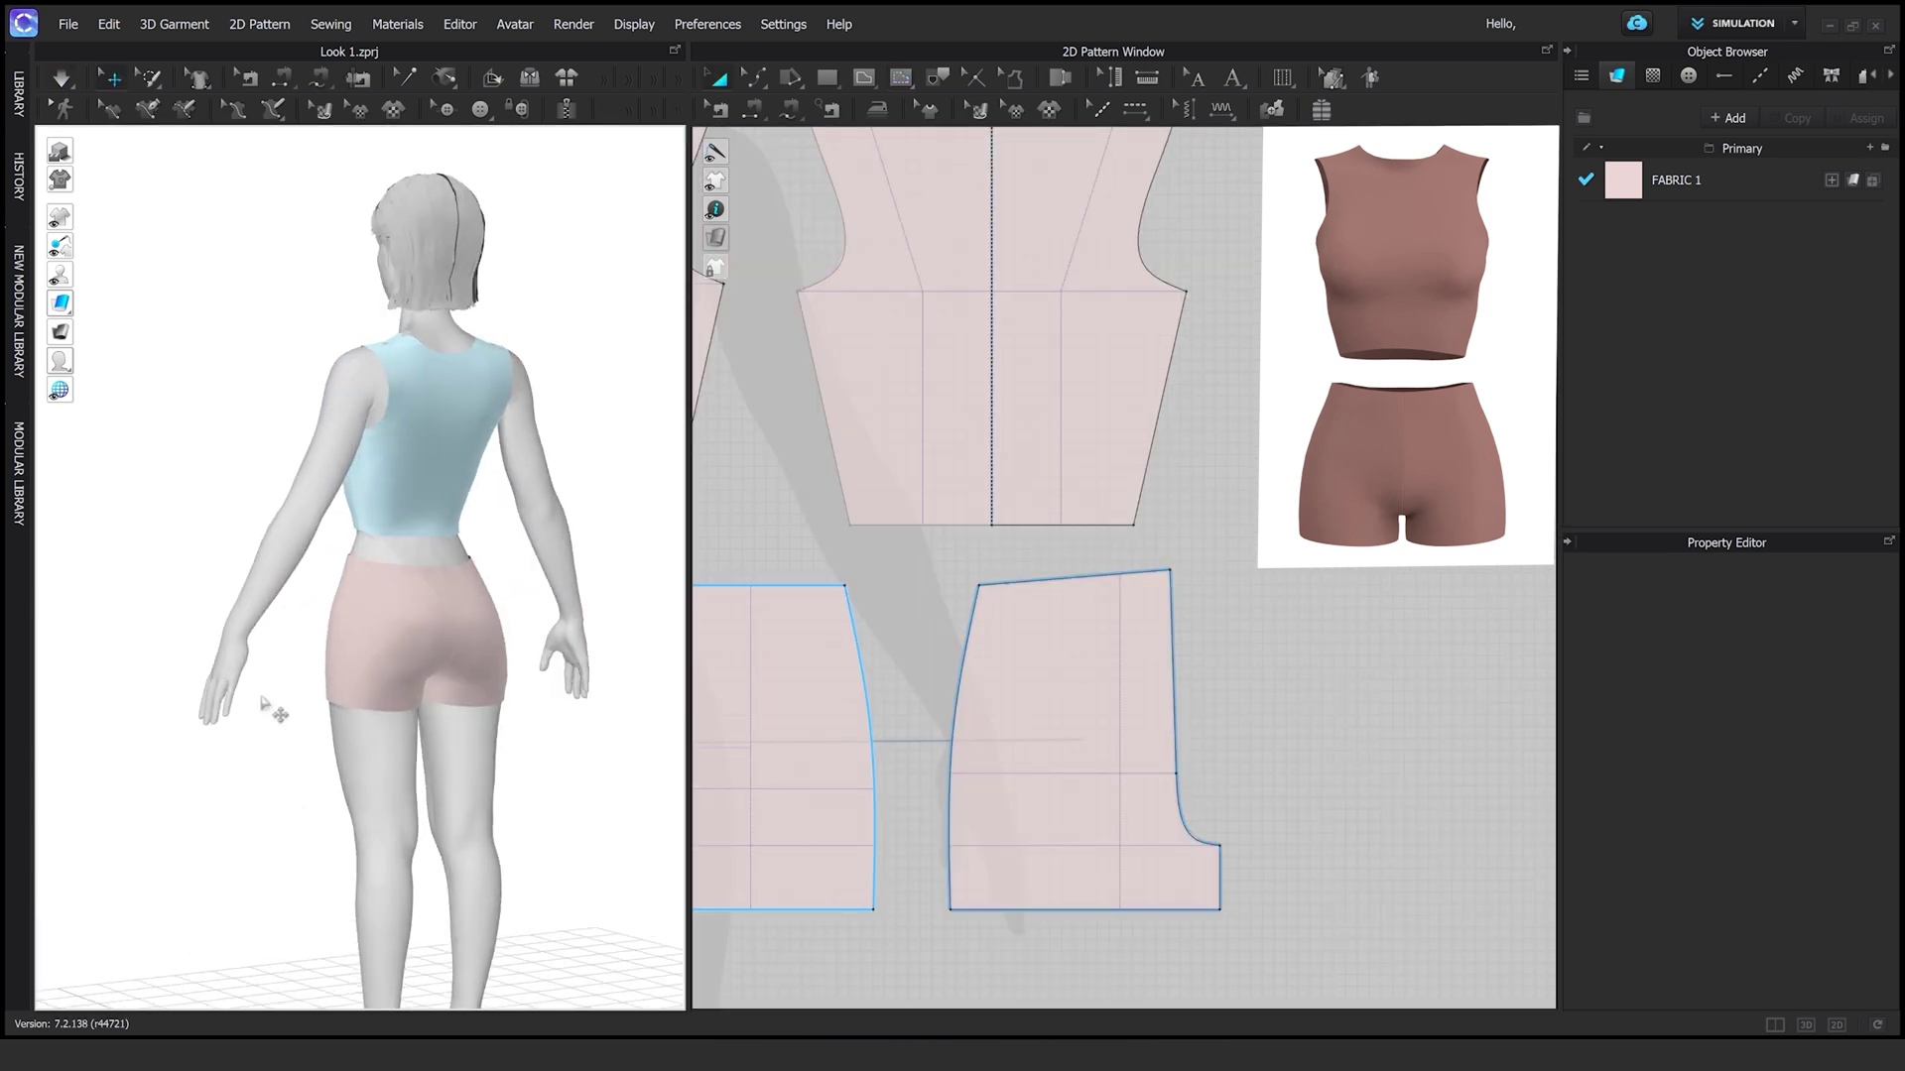
click(377, 595)
scroll(387, 590, up, 5)
click(607, 486)
click(1127, 596)
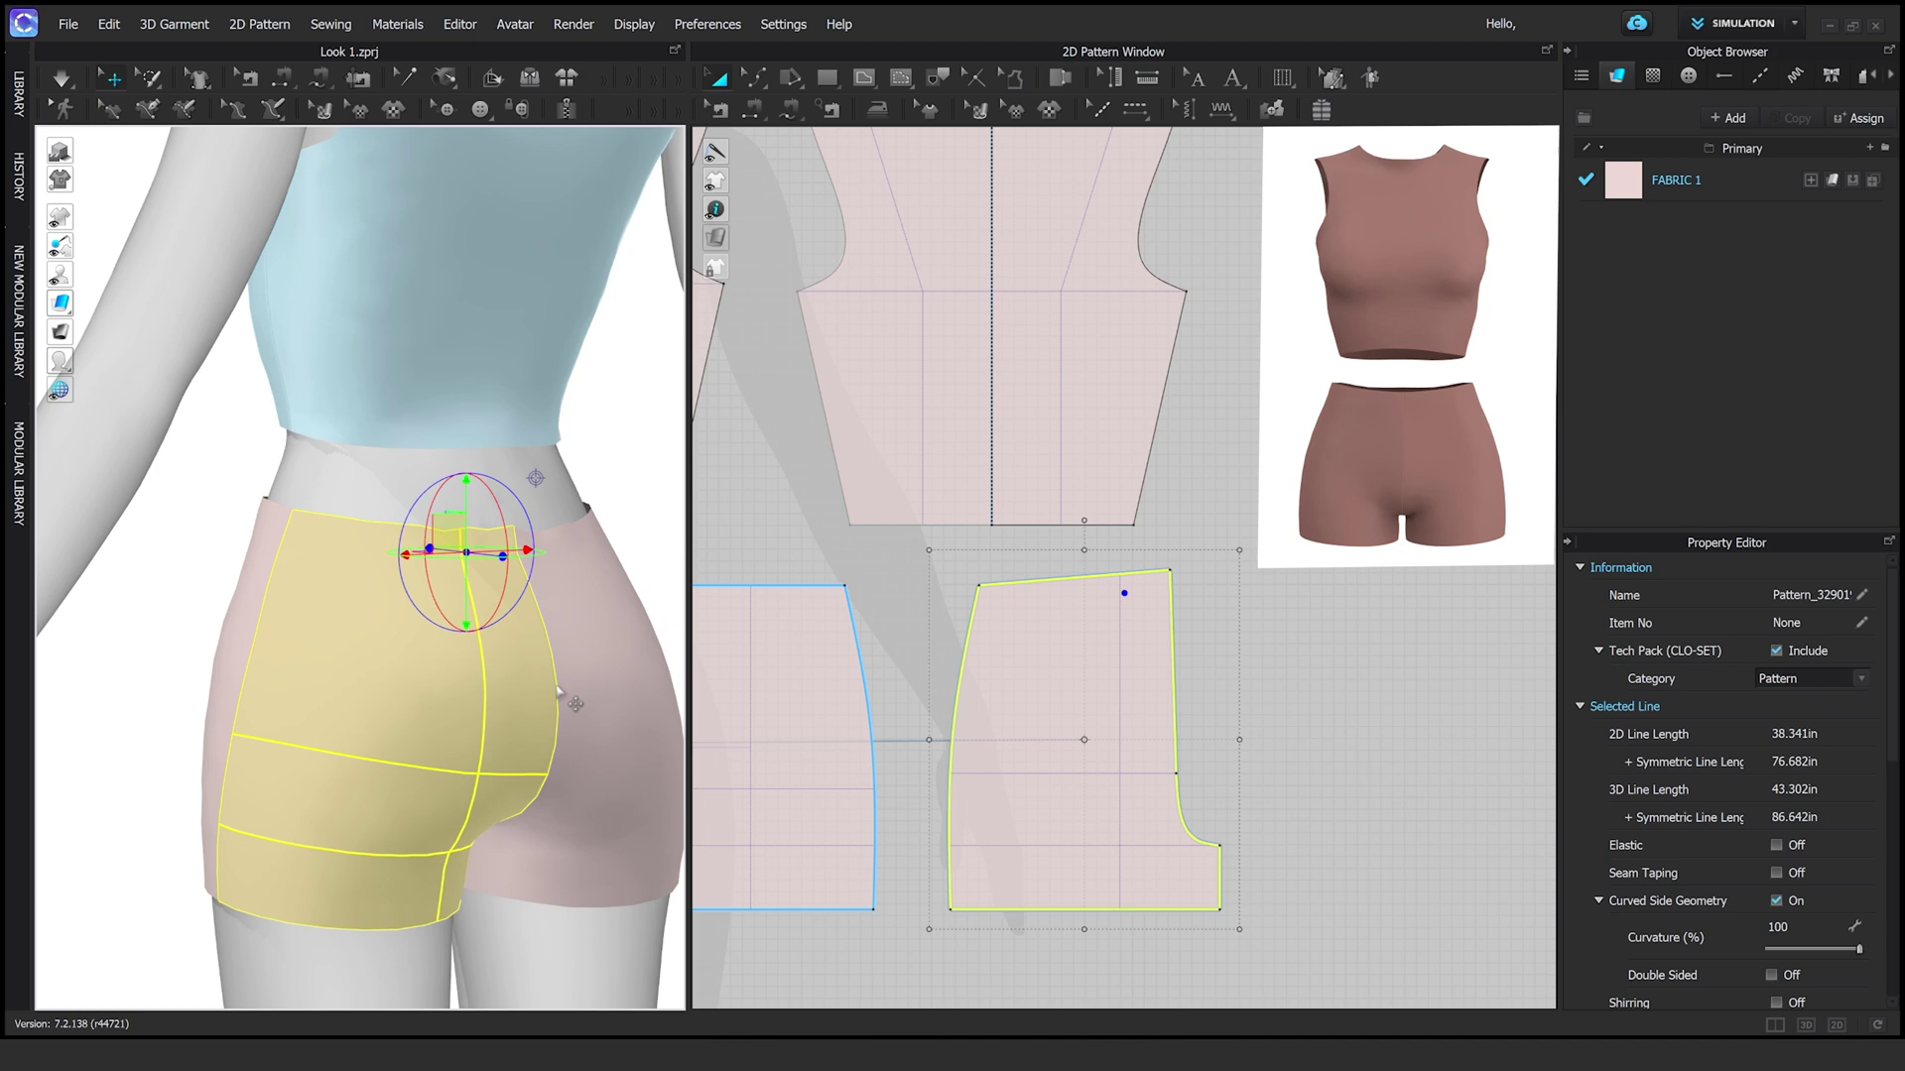
scroll(1127, 596, down, 5)
click(1020, 289)
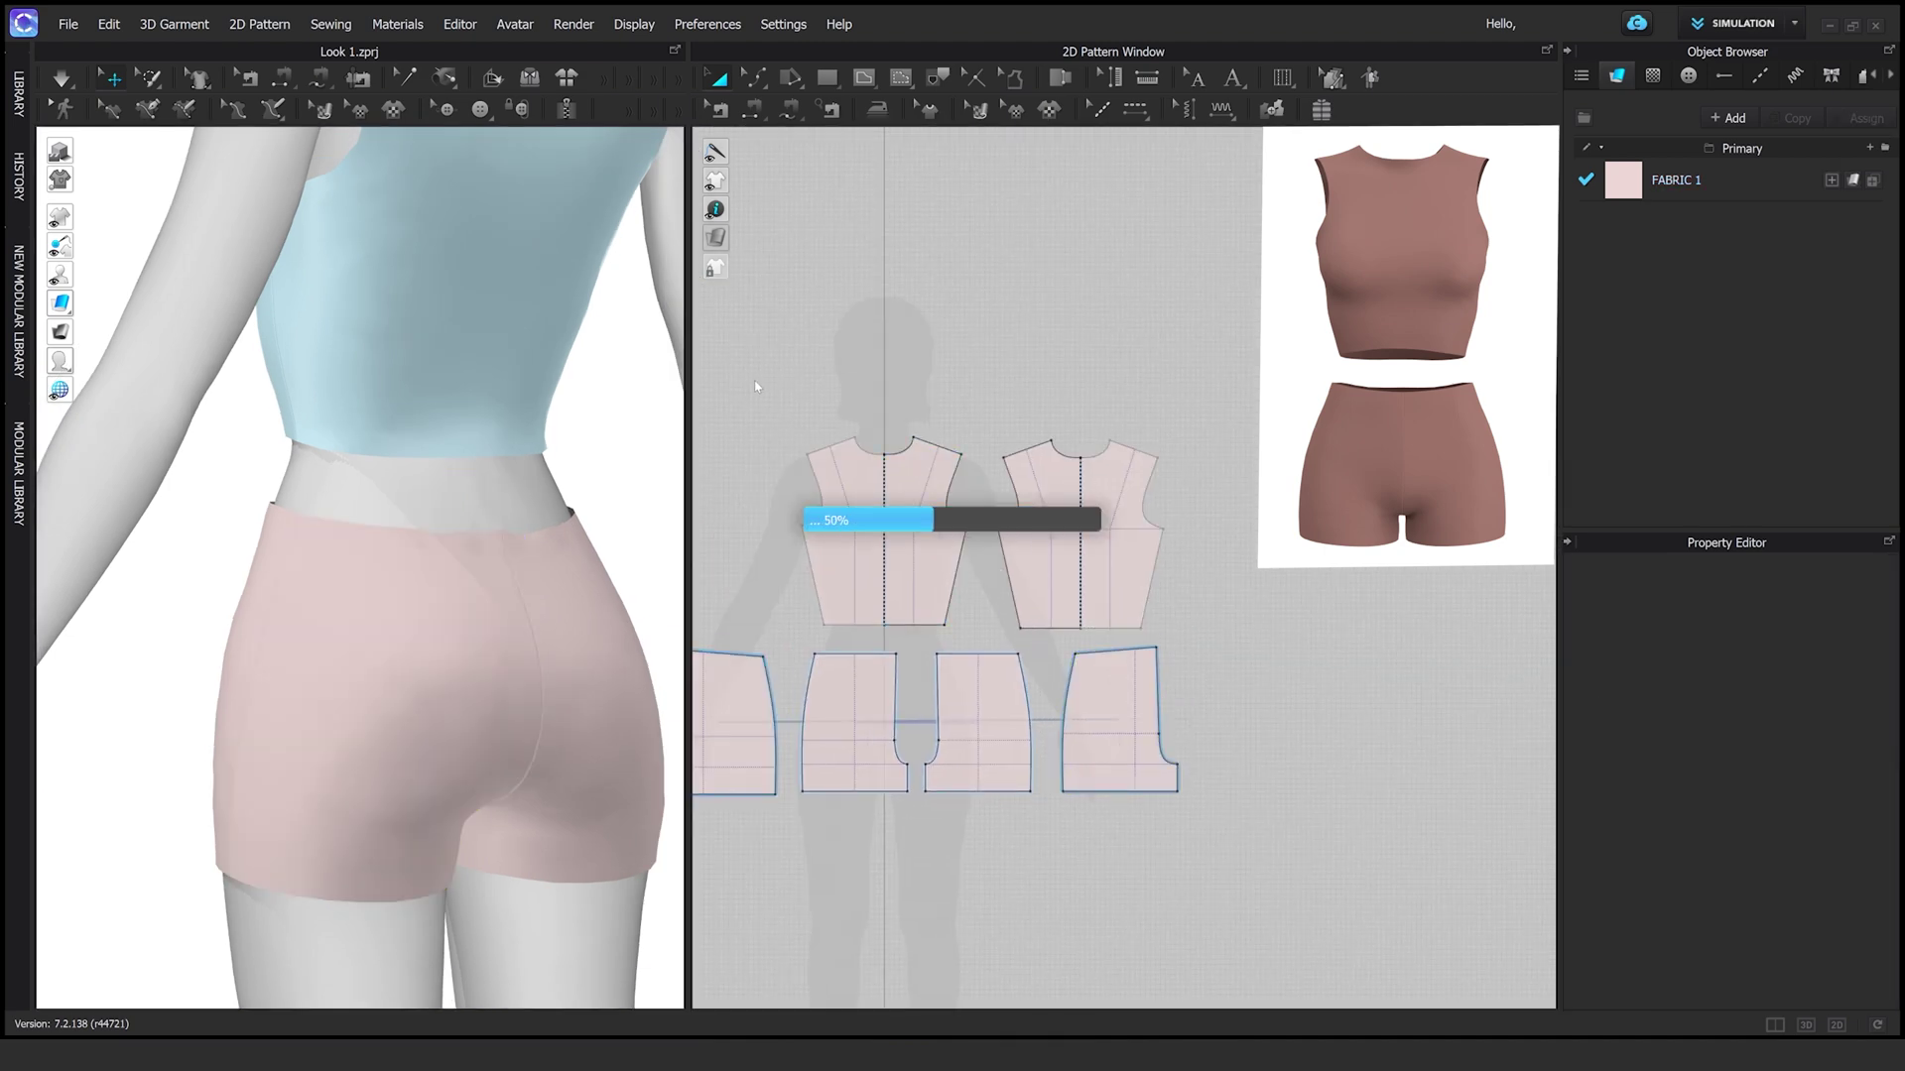
scroll(425, 681, down, 2)
right_drag(426, 681, 487, 658)
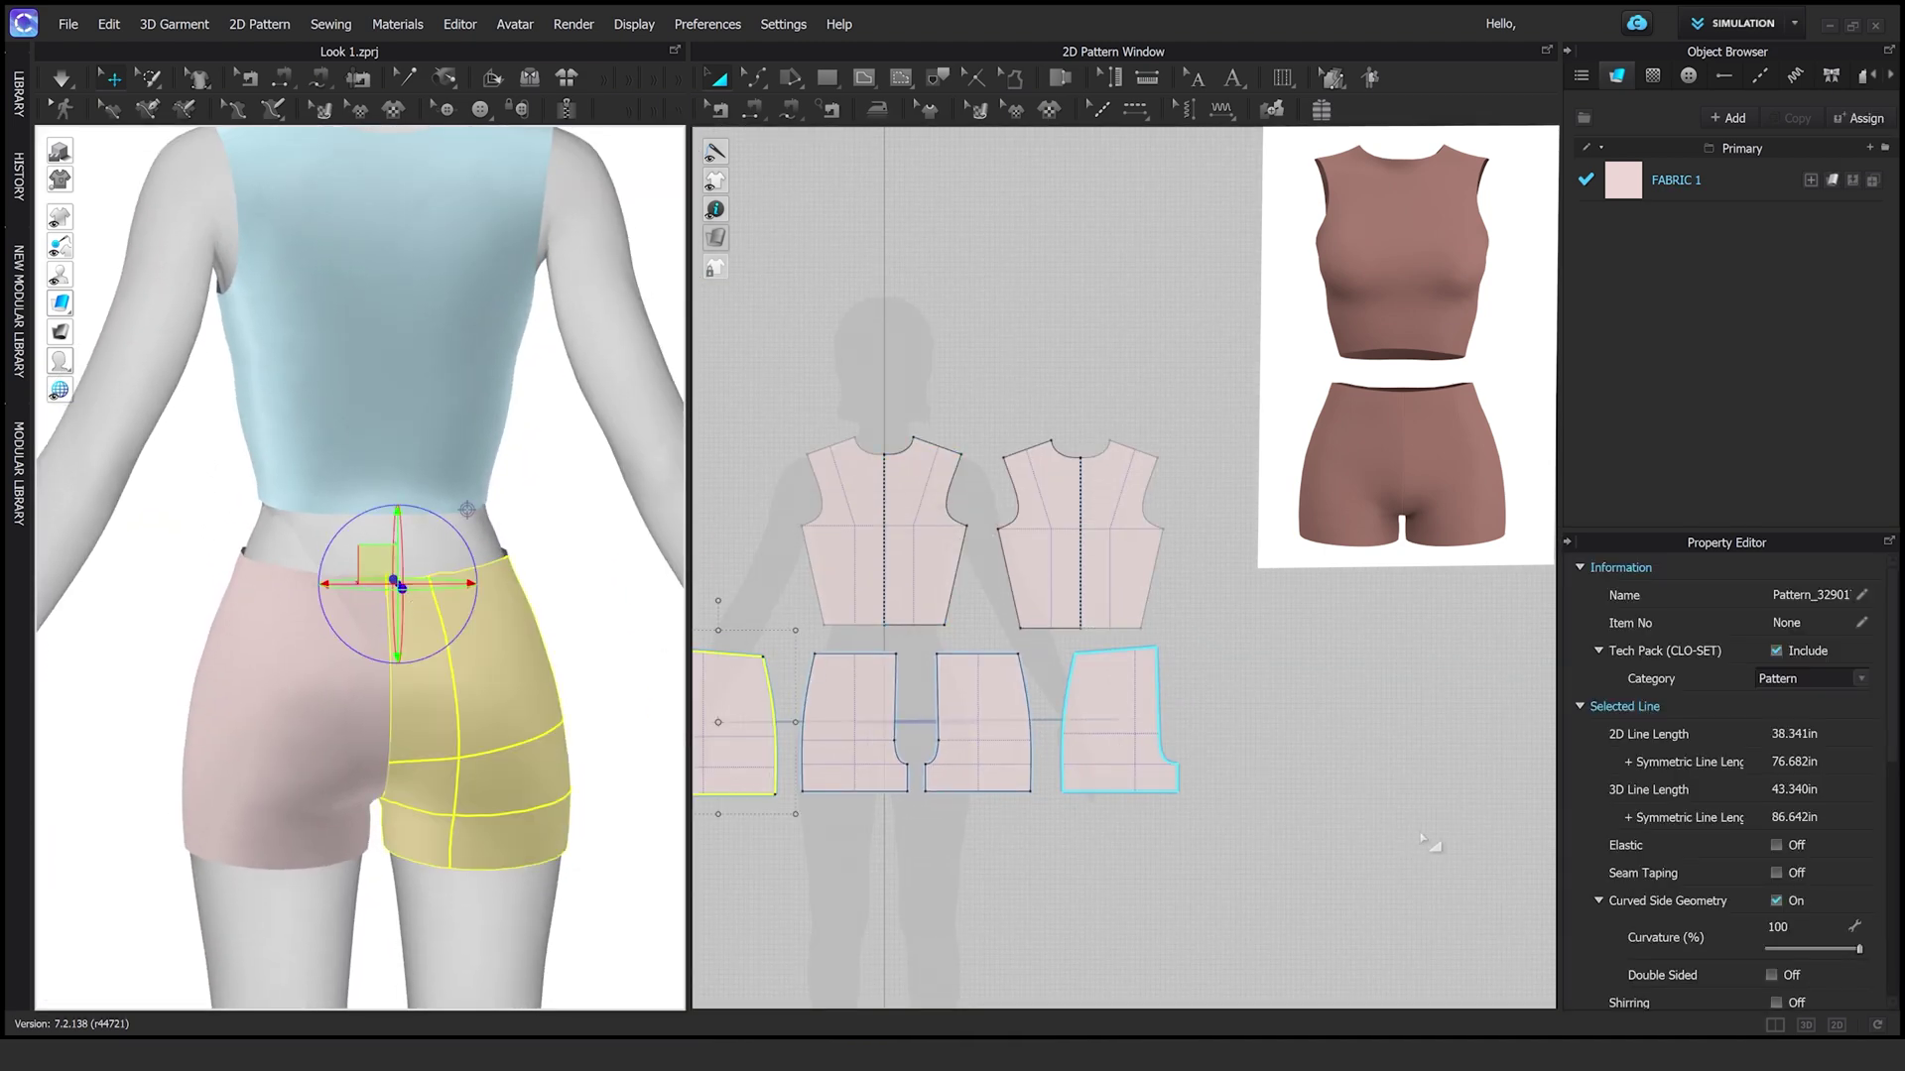
scroll(1091, 664, up, 5)
key(Escape)
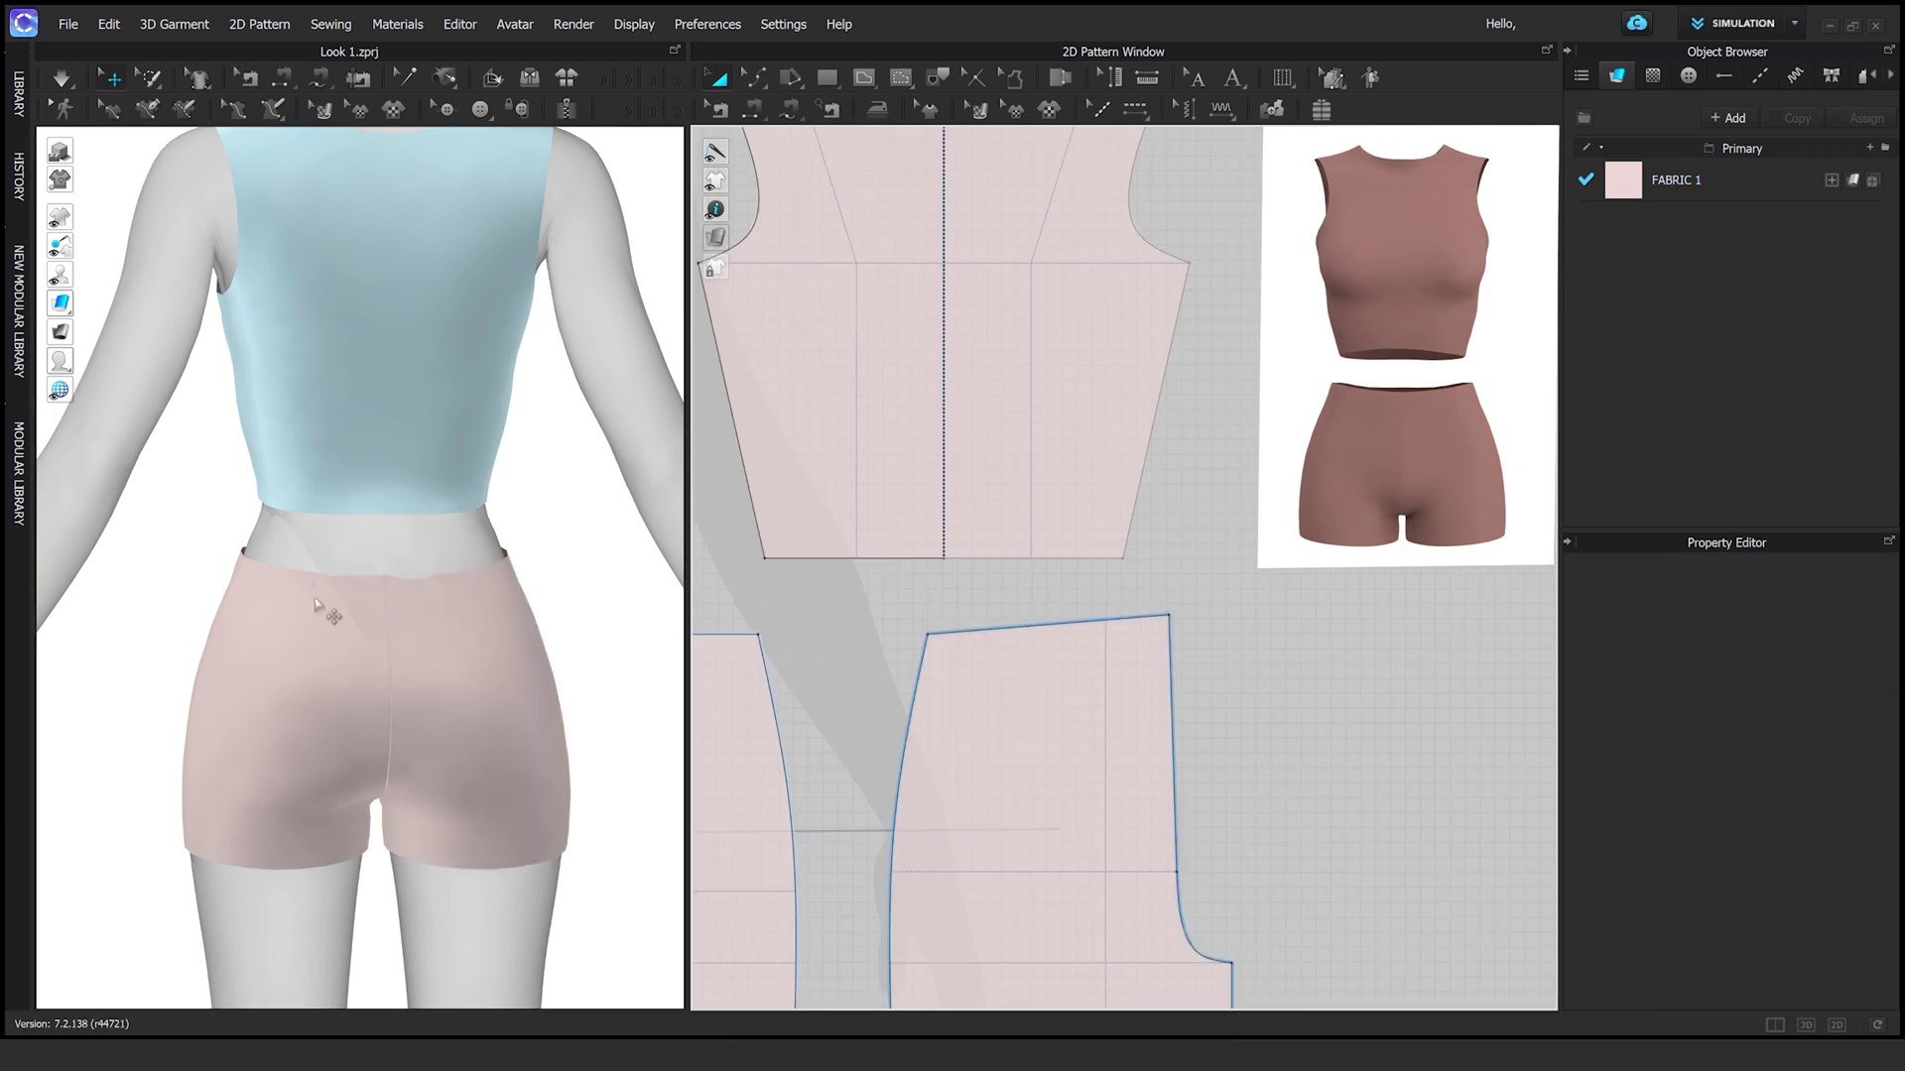
Add two points on the shorts back's waistline, one toward the side seam and one near the vertical baseline
click(286, 585)
scroll(1012, 625, up, 2)
scroll(896, 605, up, 2)
key(Escape)
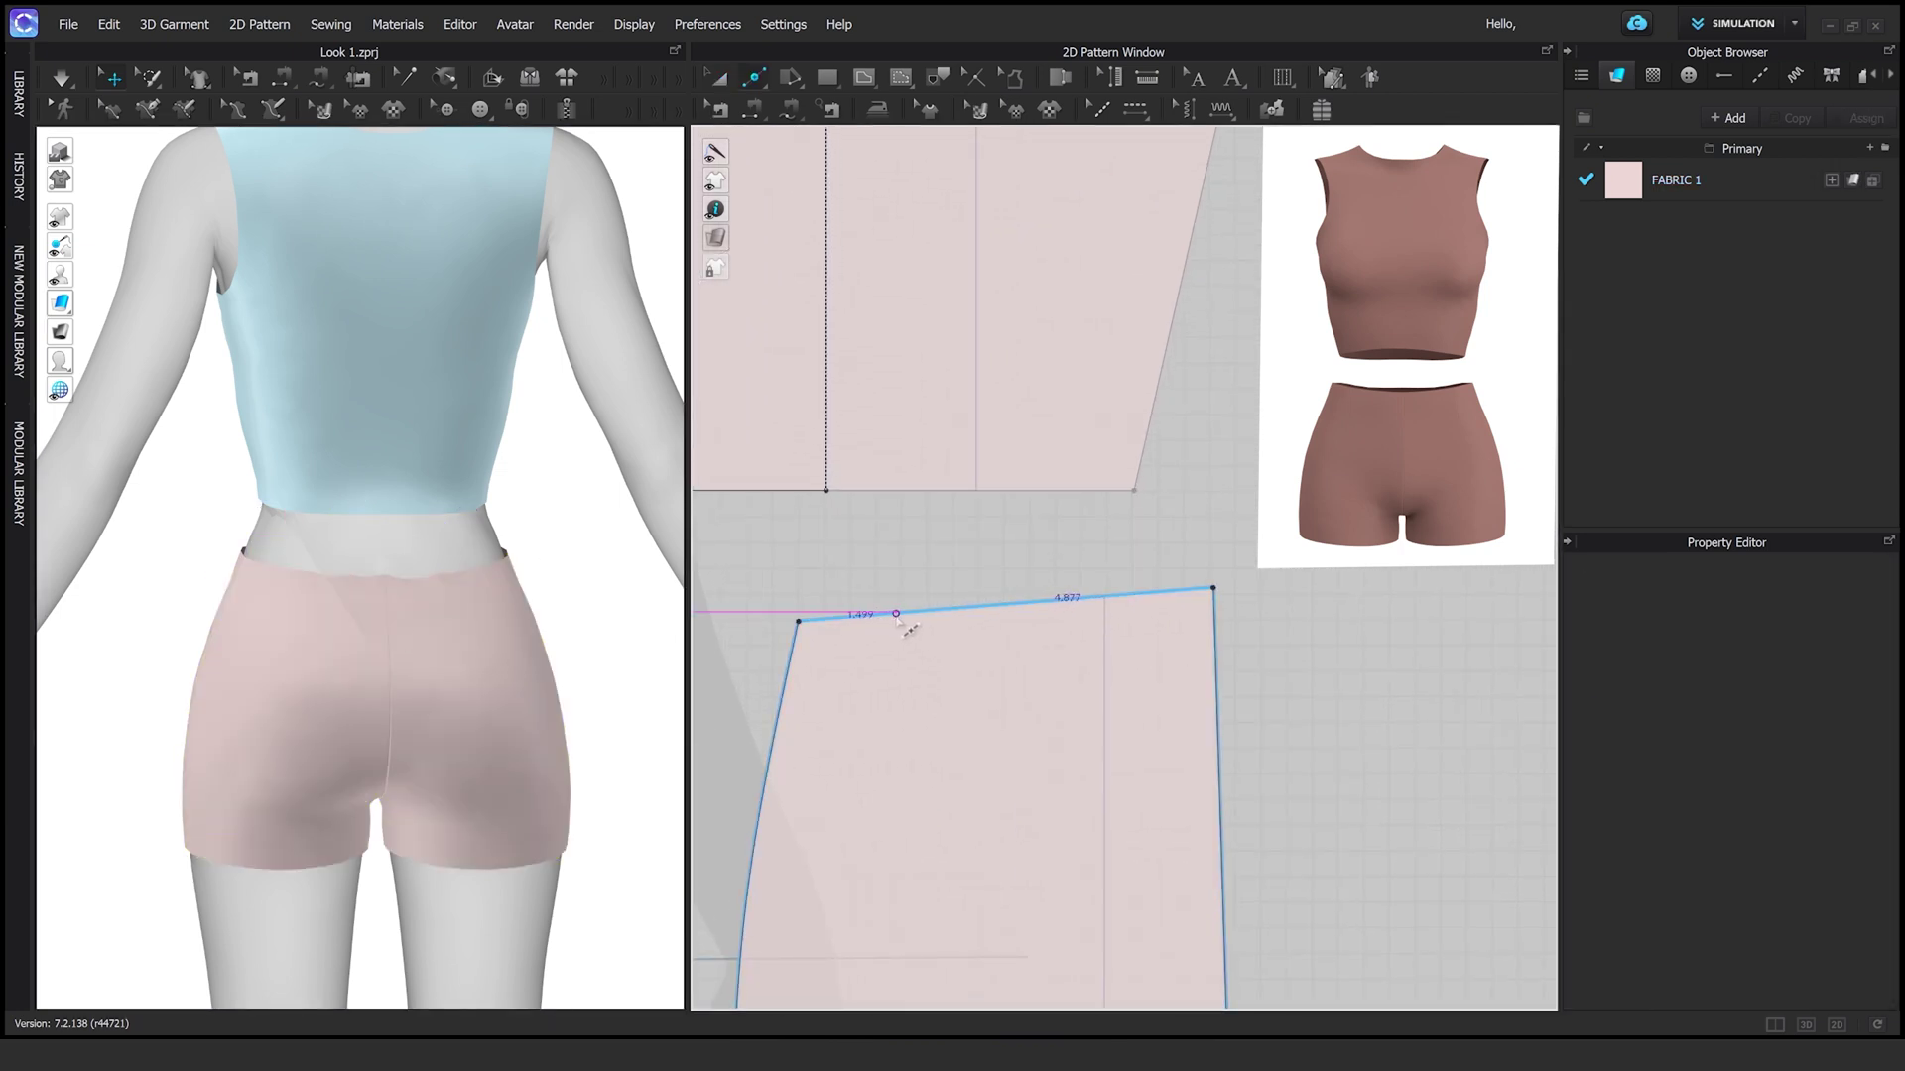
click(896, 615)
key(Escape)
click(1079, 610)
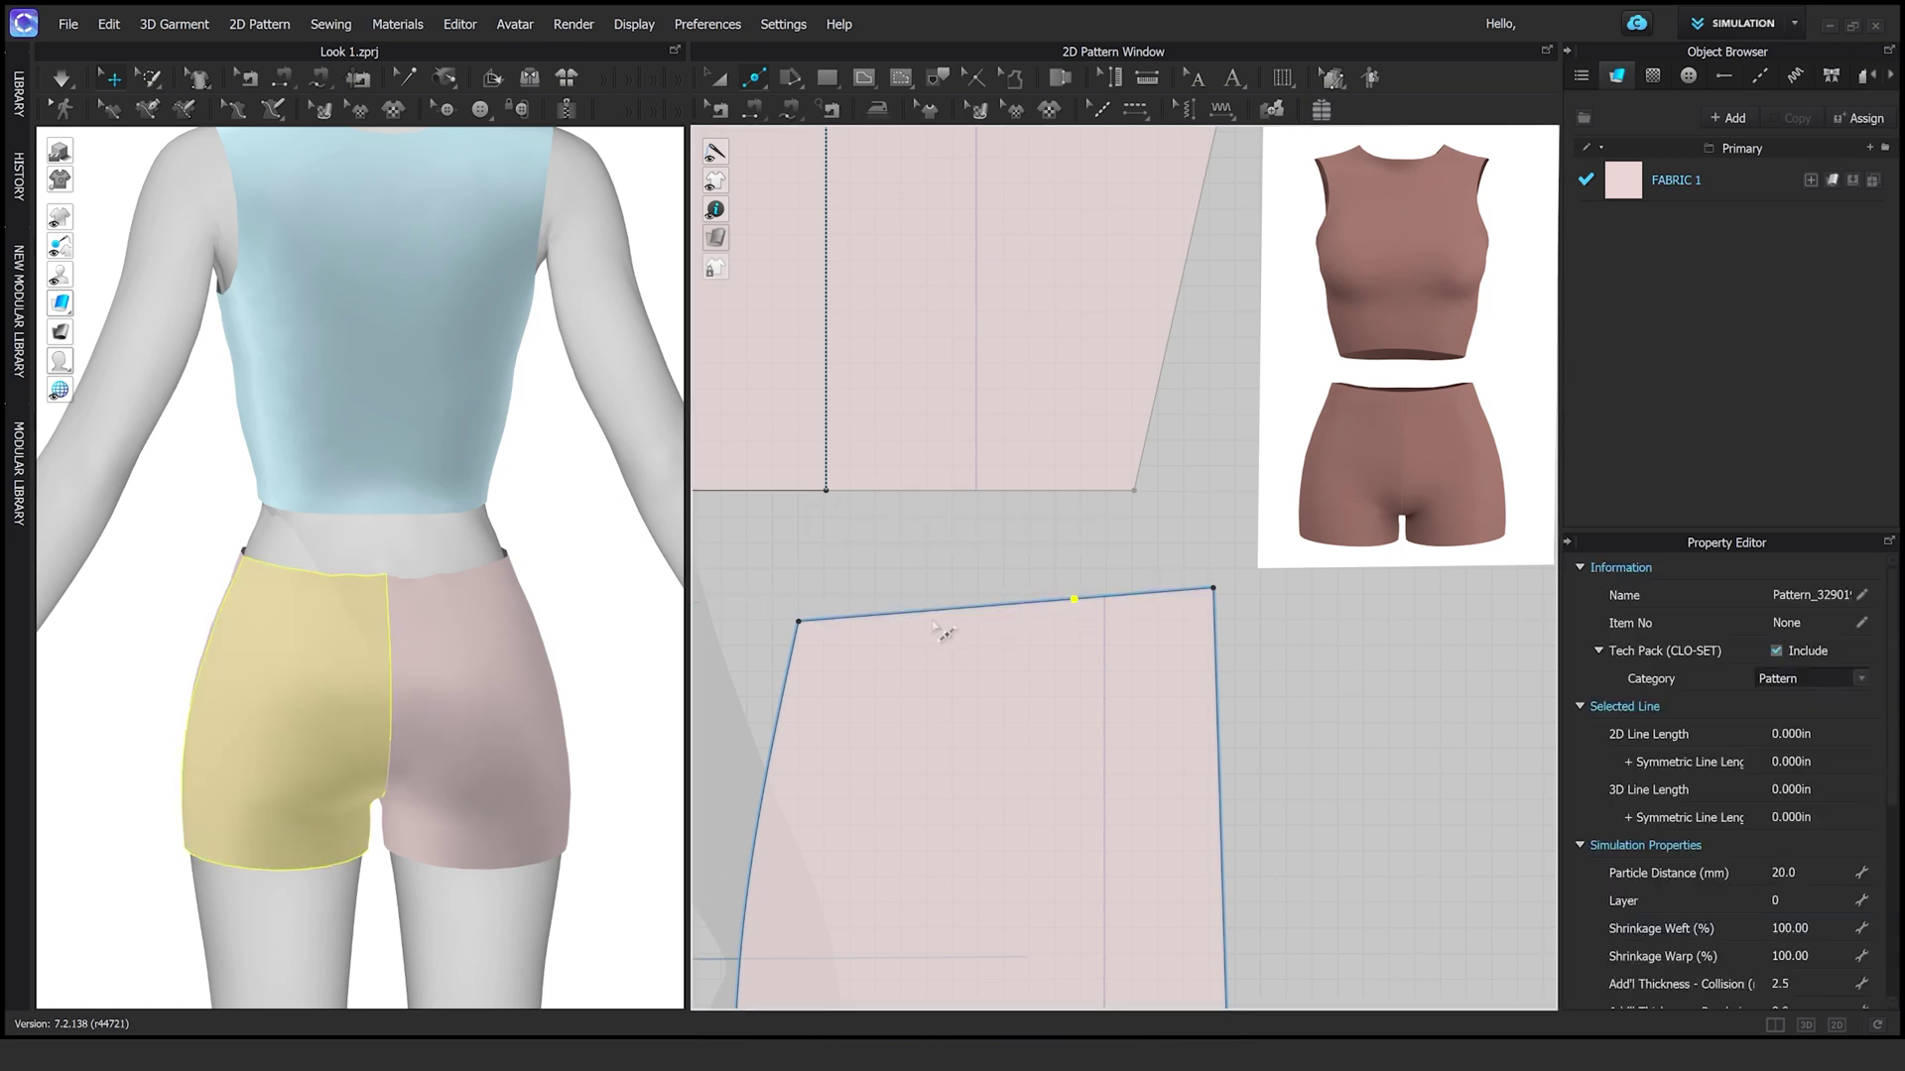
click(912, 613)
Split the back waistline segment between the two added points uniformly into 6 segments
scroll(952, 645, up, 1)
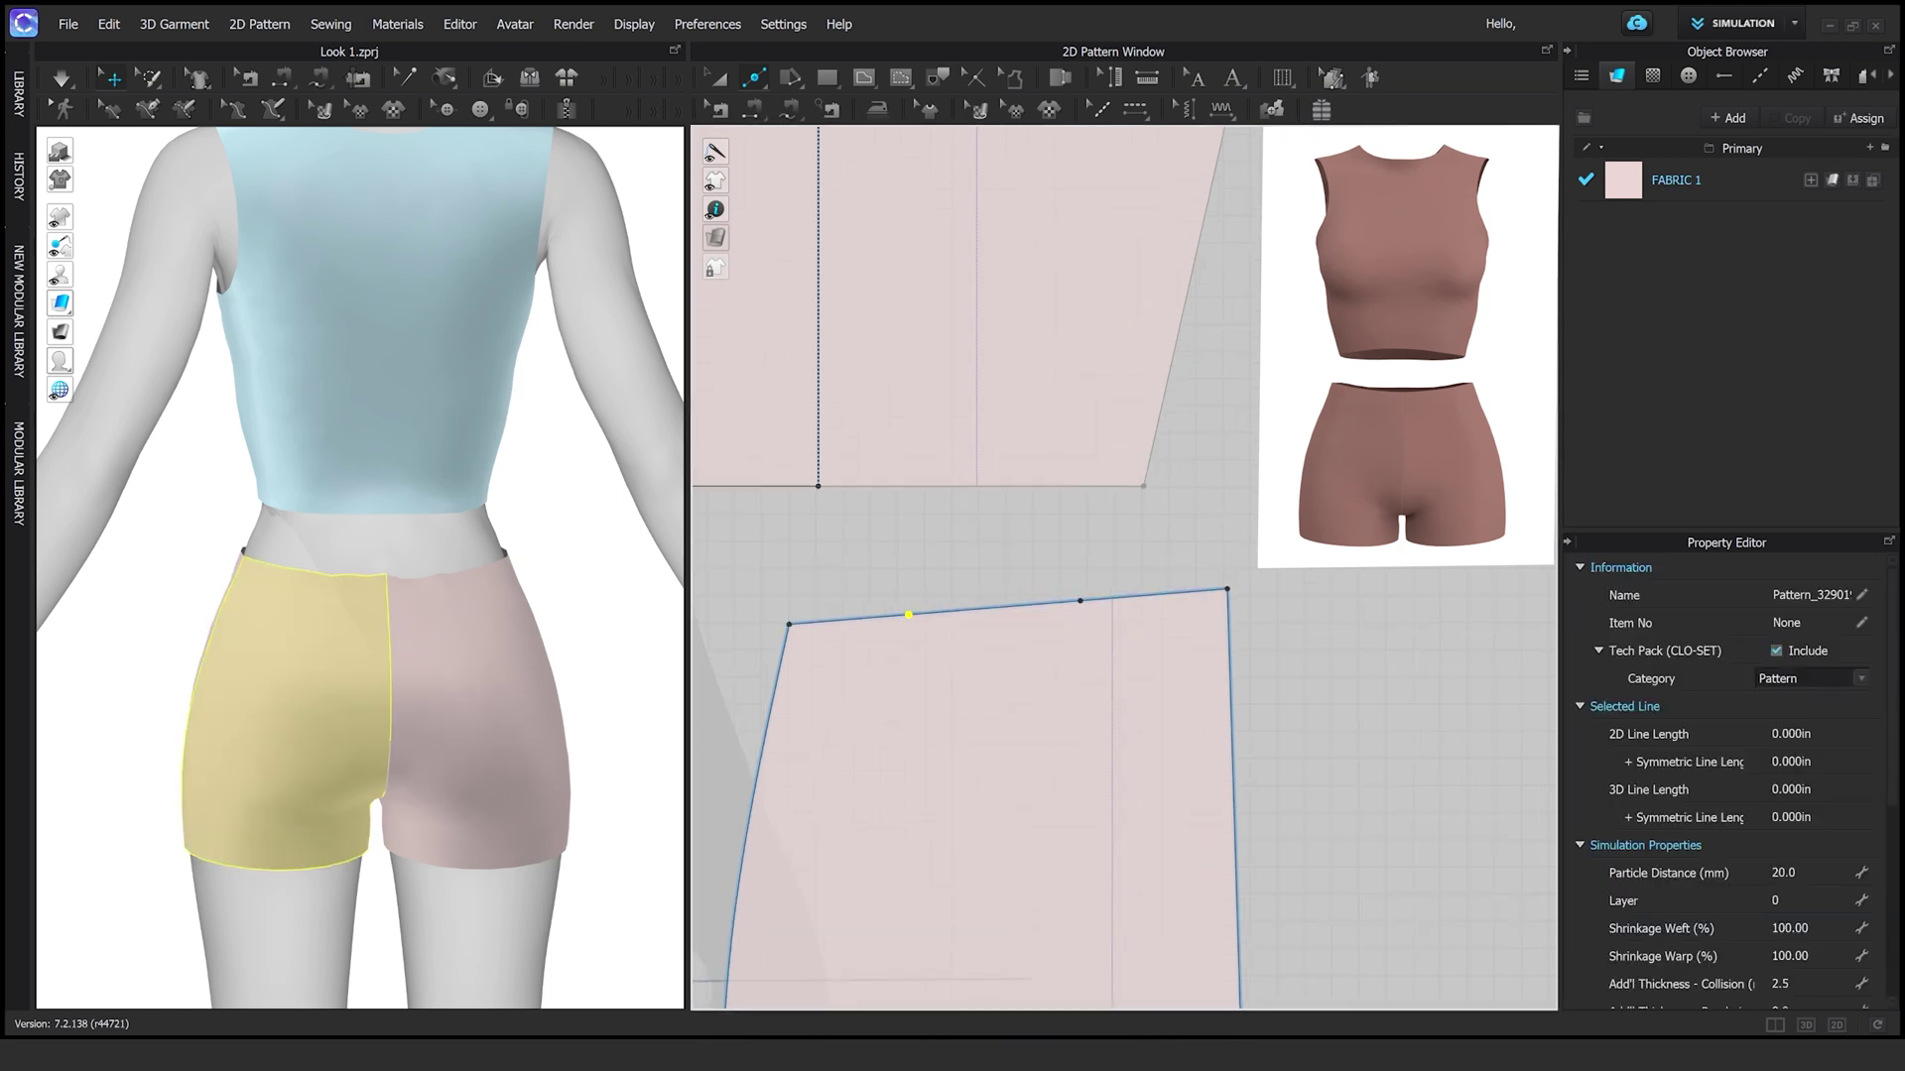
scroll(1002, 596, up, 1)
right_click(939, 612)
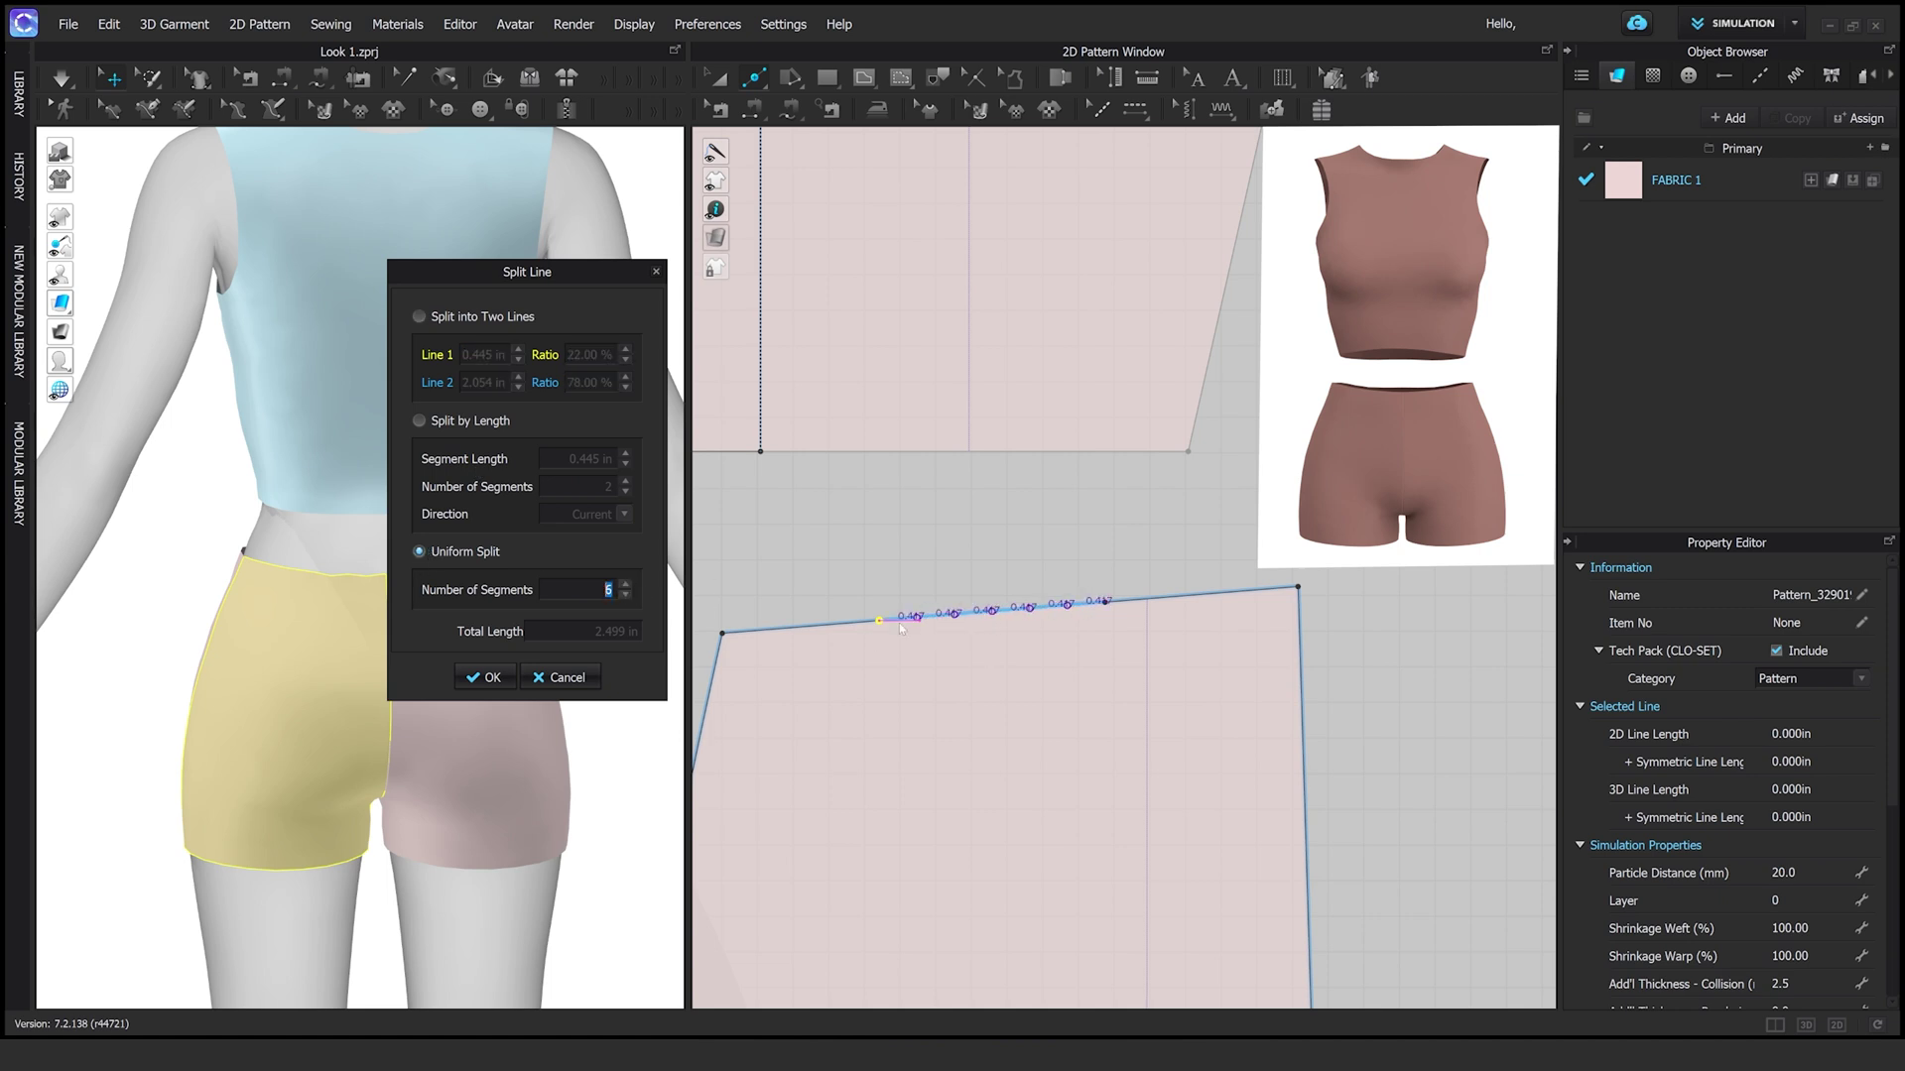
key(Return)
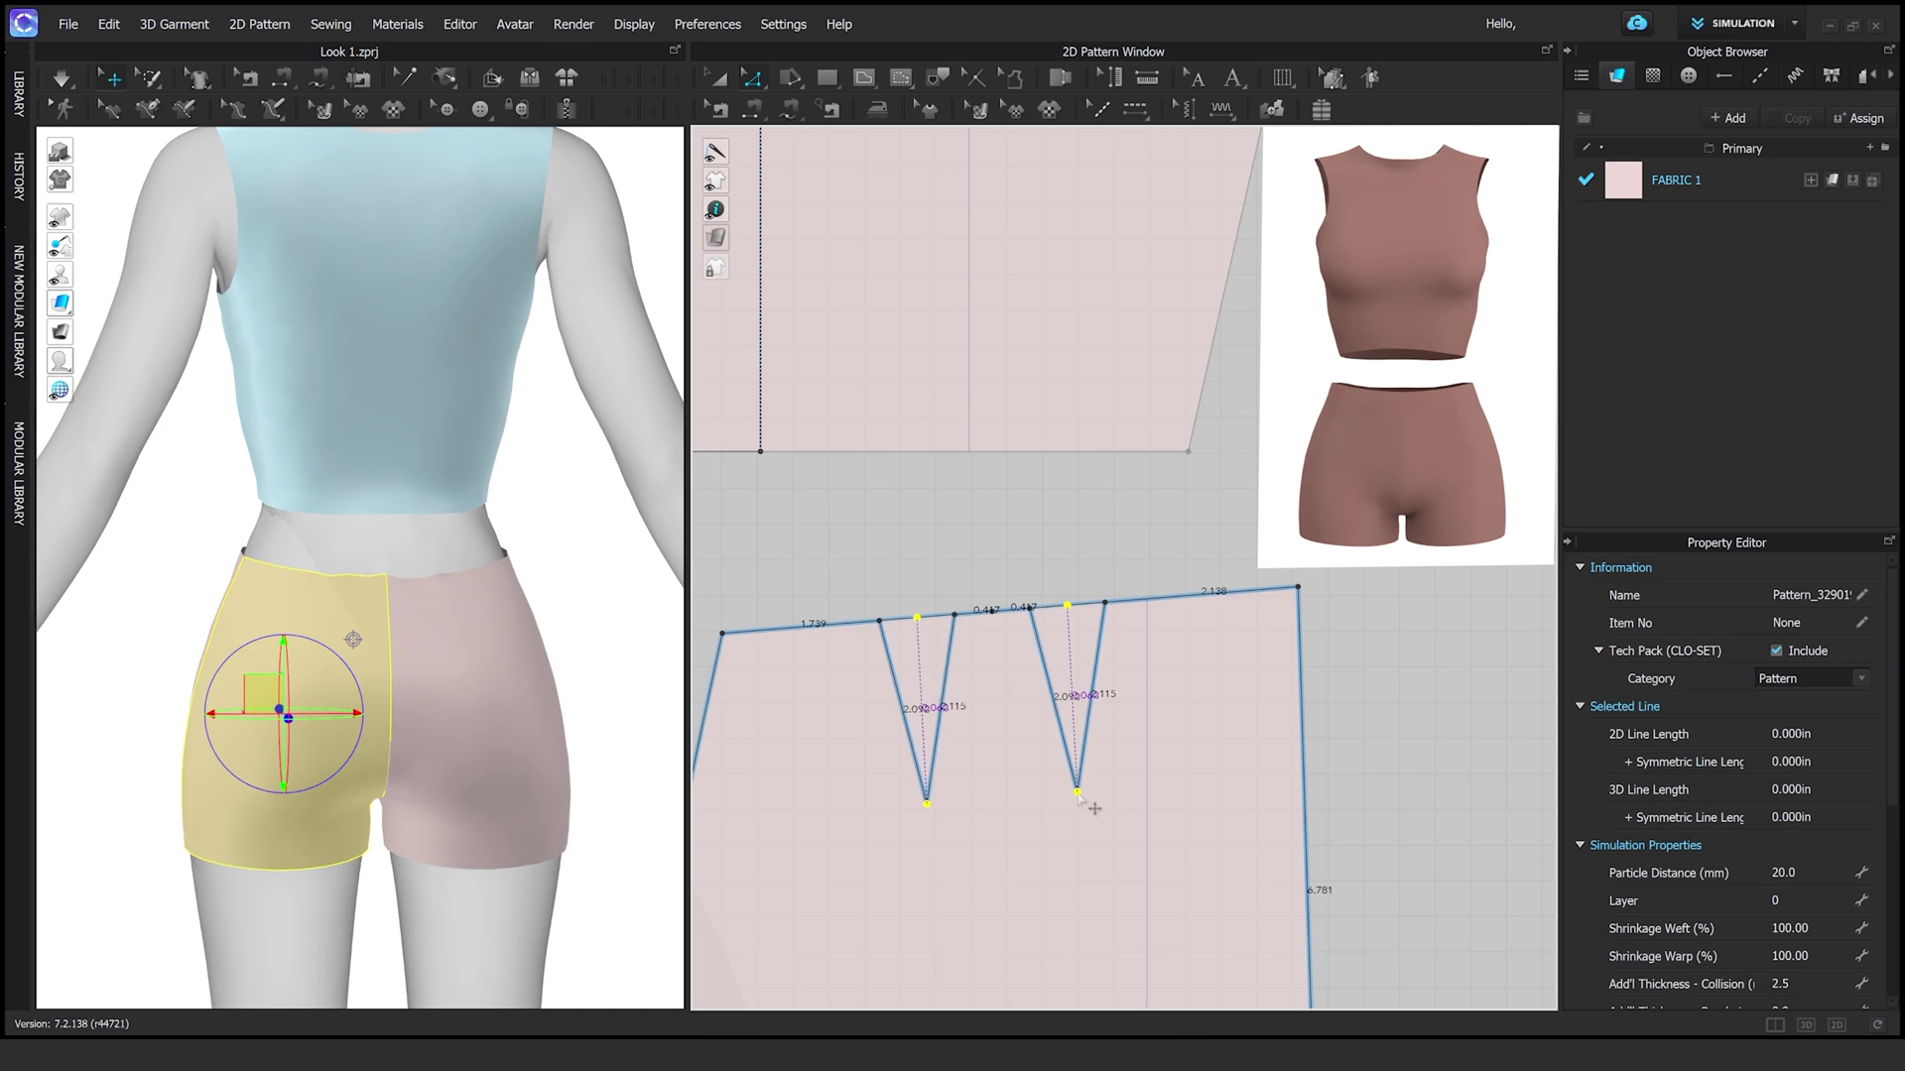
Form two V-shaped waist darts on the shorts back, with the one nearer the side seam longer, and simulate them sewn closed
double_click(1079, 806)
scroll(1082, 754, down, 2)
scroll(1090, 645, up, 1)
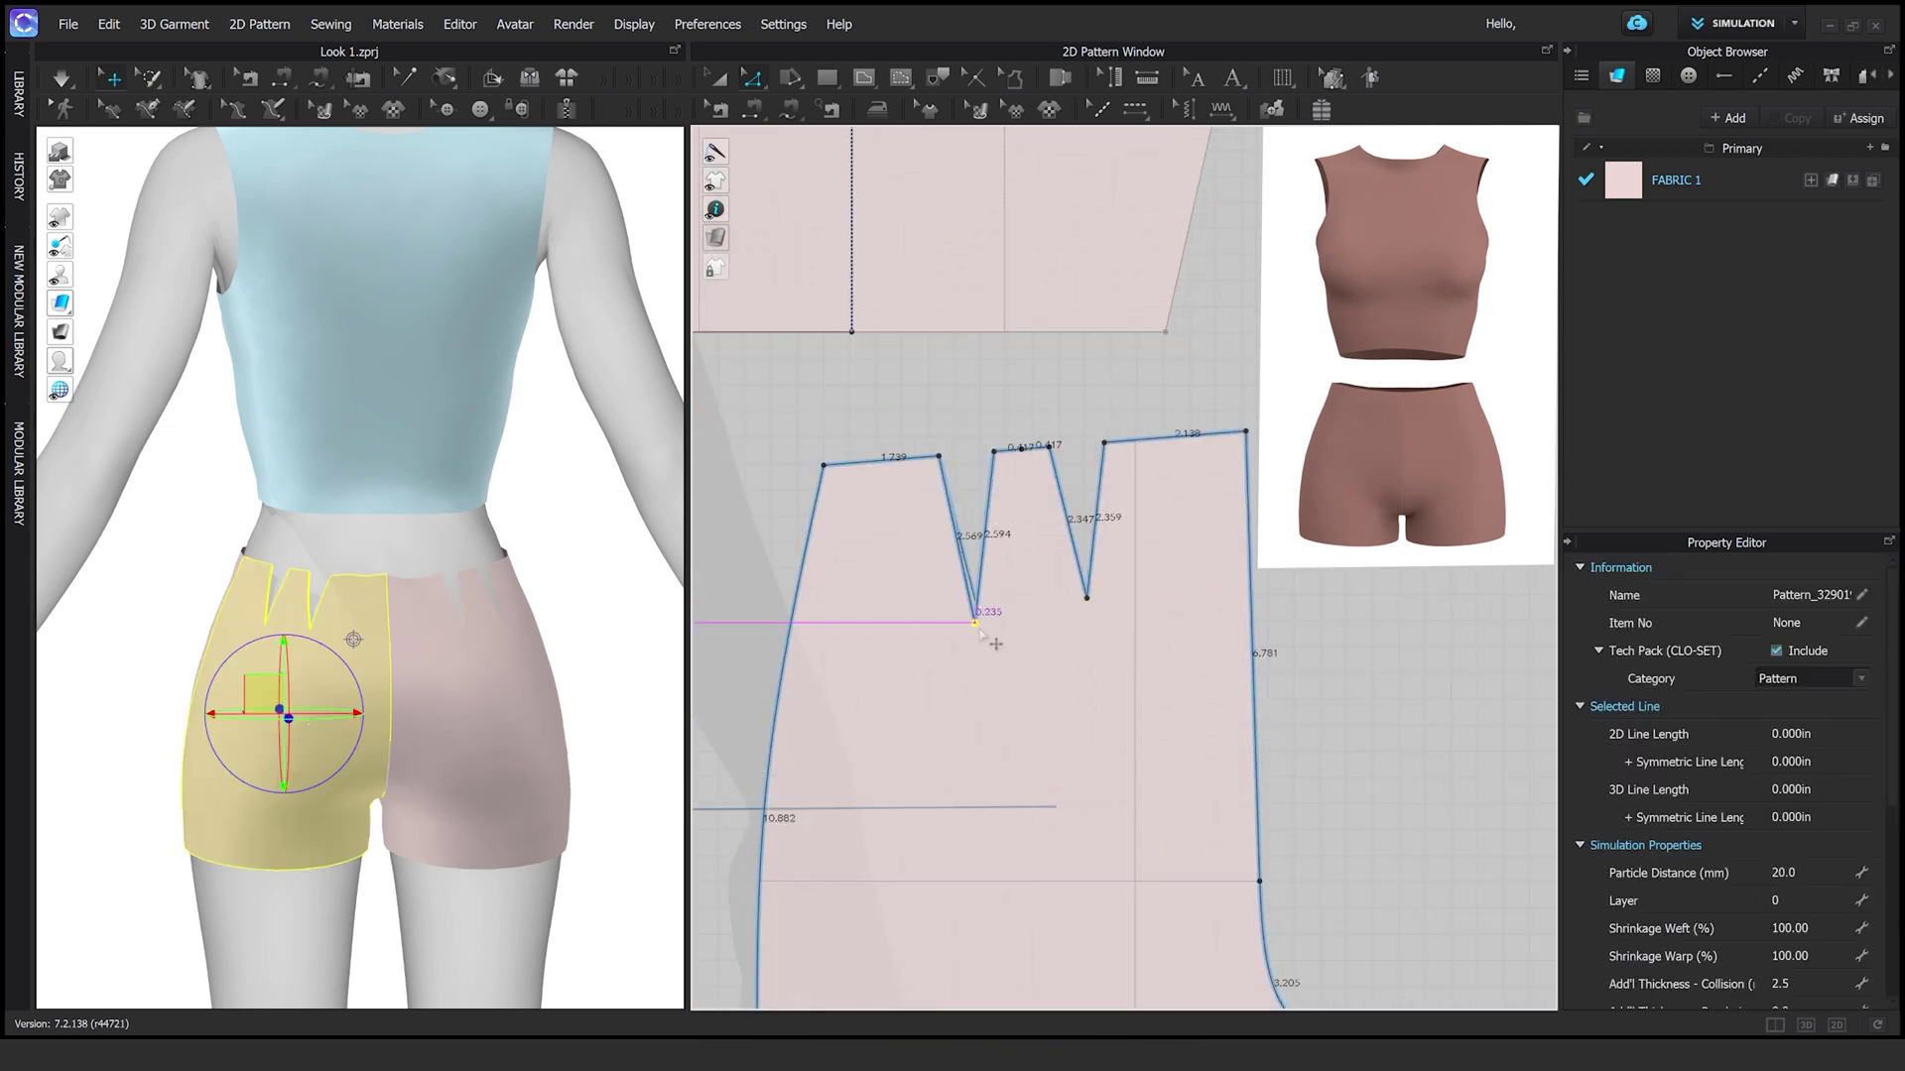
key(space)
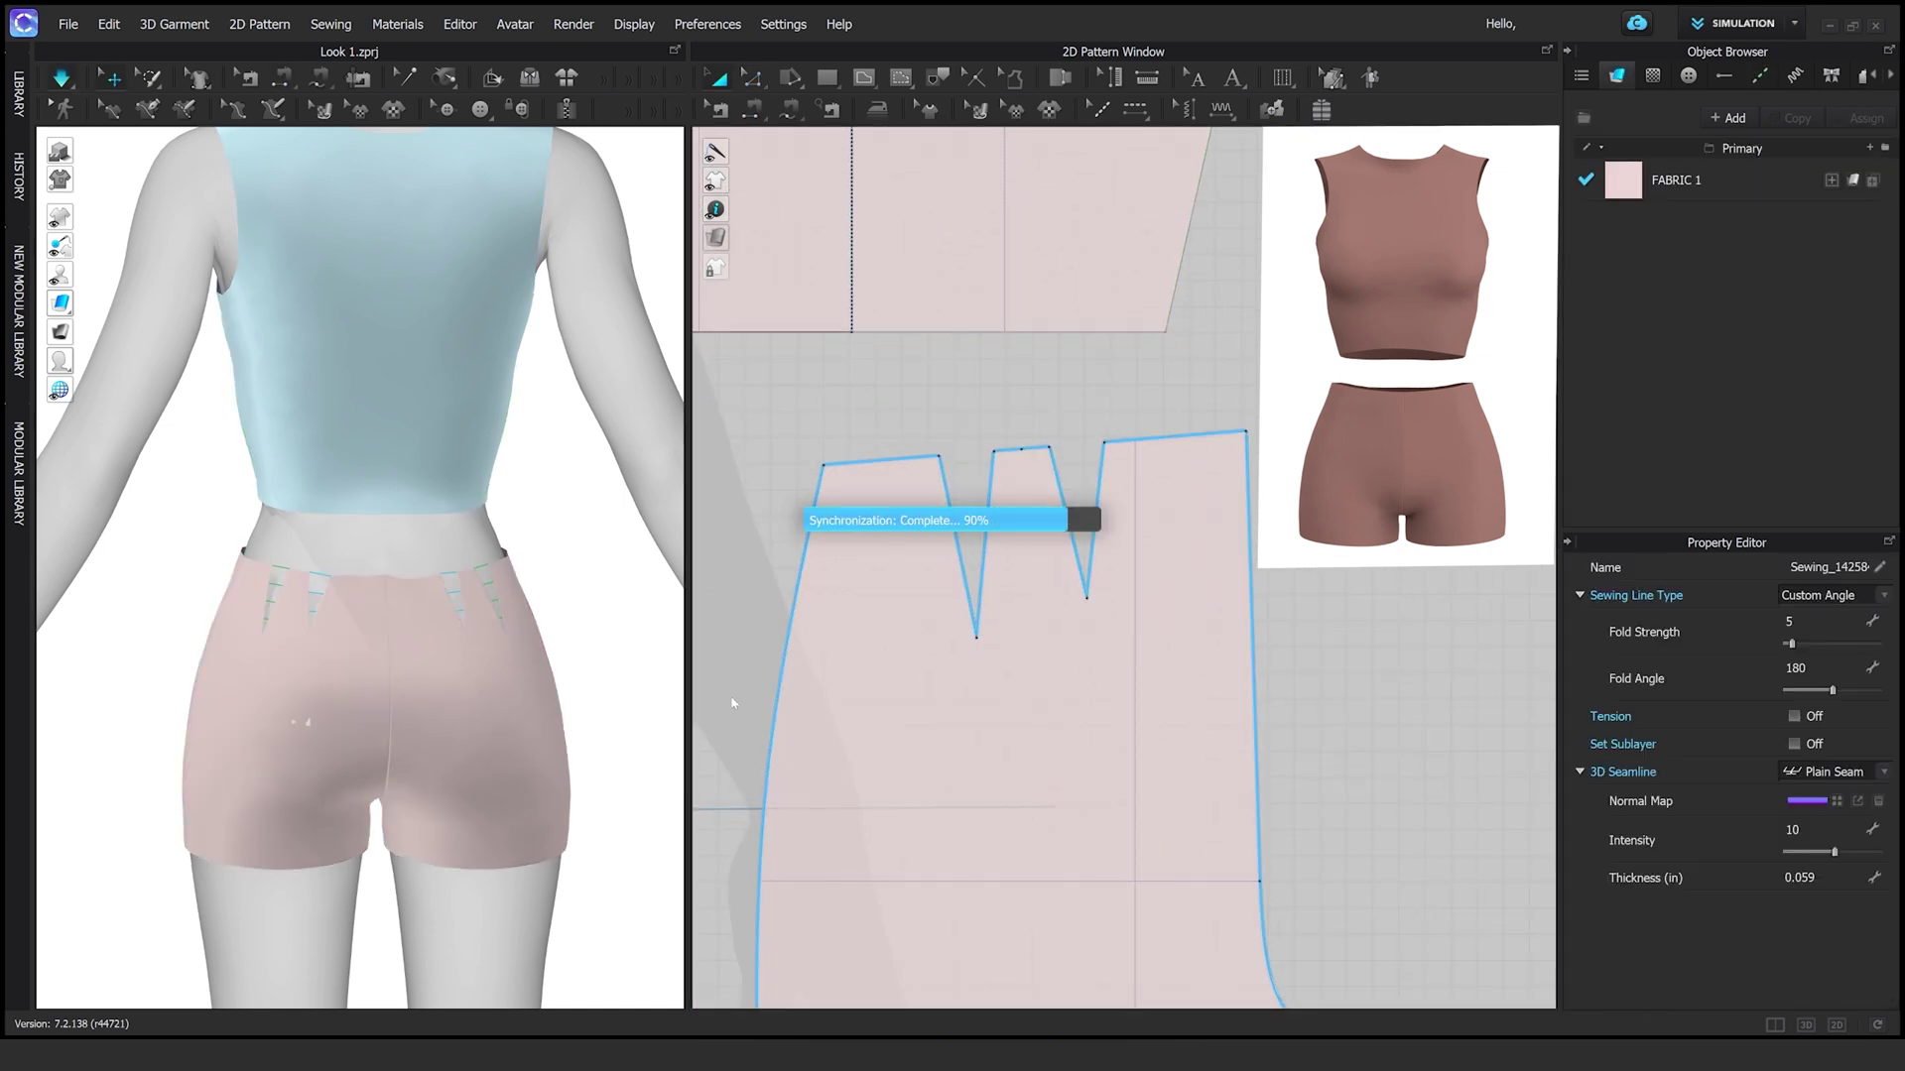
Examine the fit of the shorts' front waist and side on the avatar
right_drag(551, 665, 318, 561)
scroll(502, 616, up, 2)
click(318, 561)
scroll(965, 635, down, 3)
scroll(964, 638, up, 2)
scroll(965, 638, down, 4)
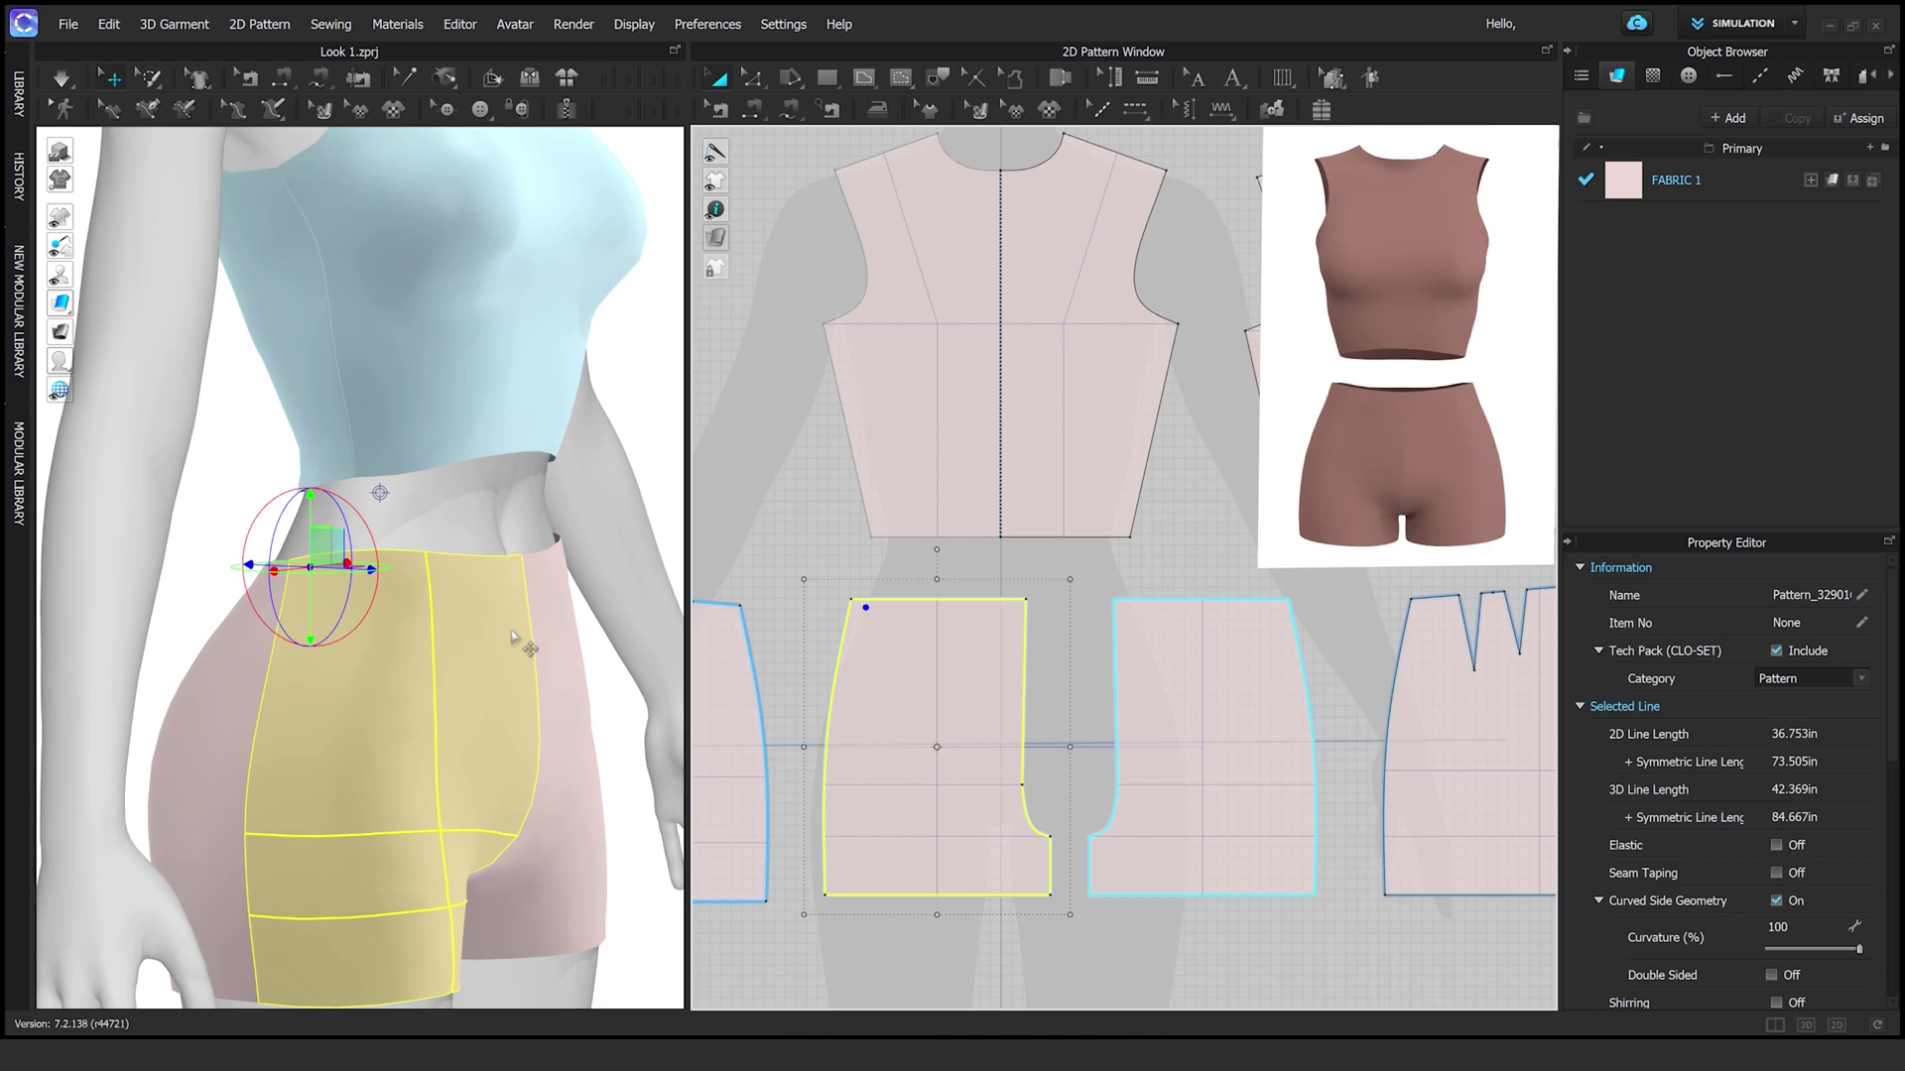
click(1021, 816)
scroll(416, 595, up, 3)
right_drag(417, 595, 310, 549)
Split the shorts front's waistline 0.3 in on each side of the vertical baseline to mark a dart's width
click(960, 660)
scroll(961, 660, up, 2)
scroll(952, 676, up, 5)
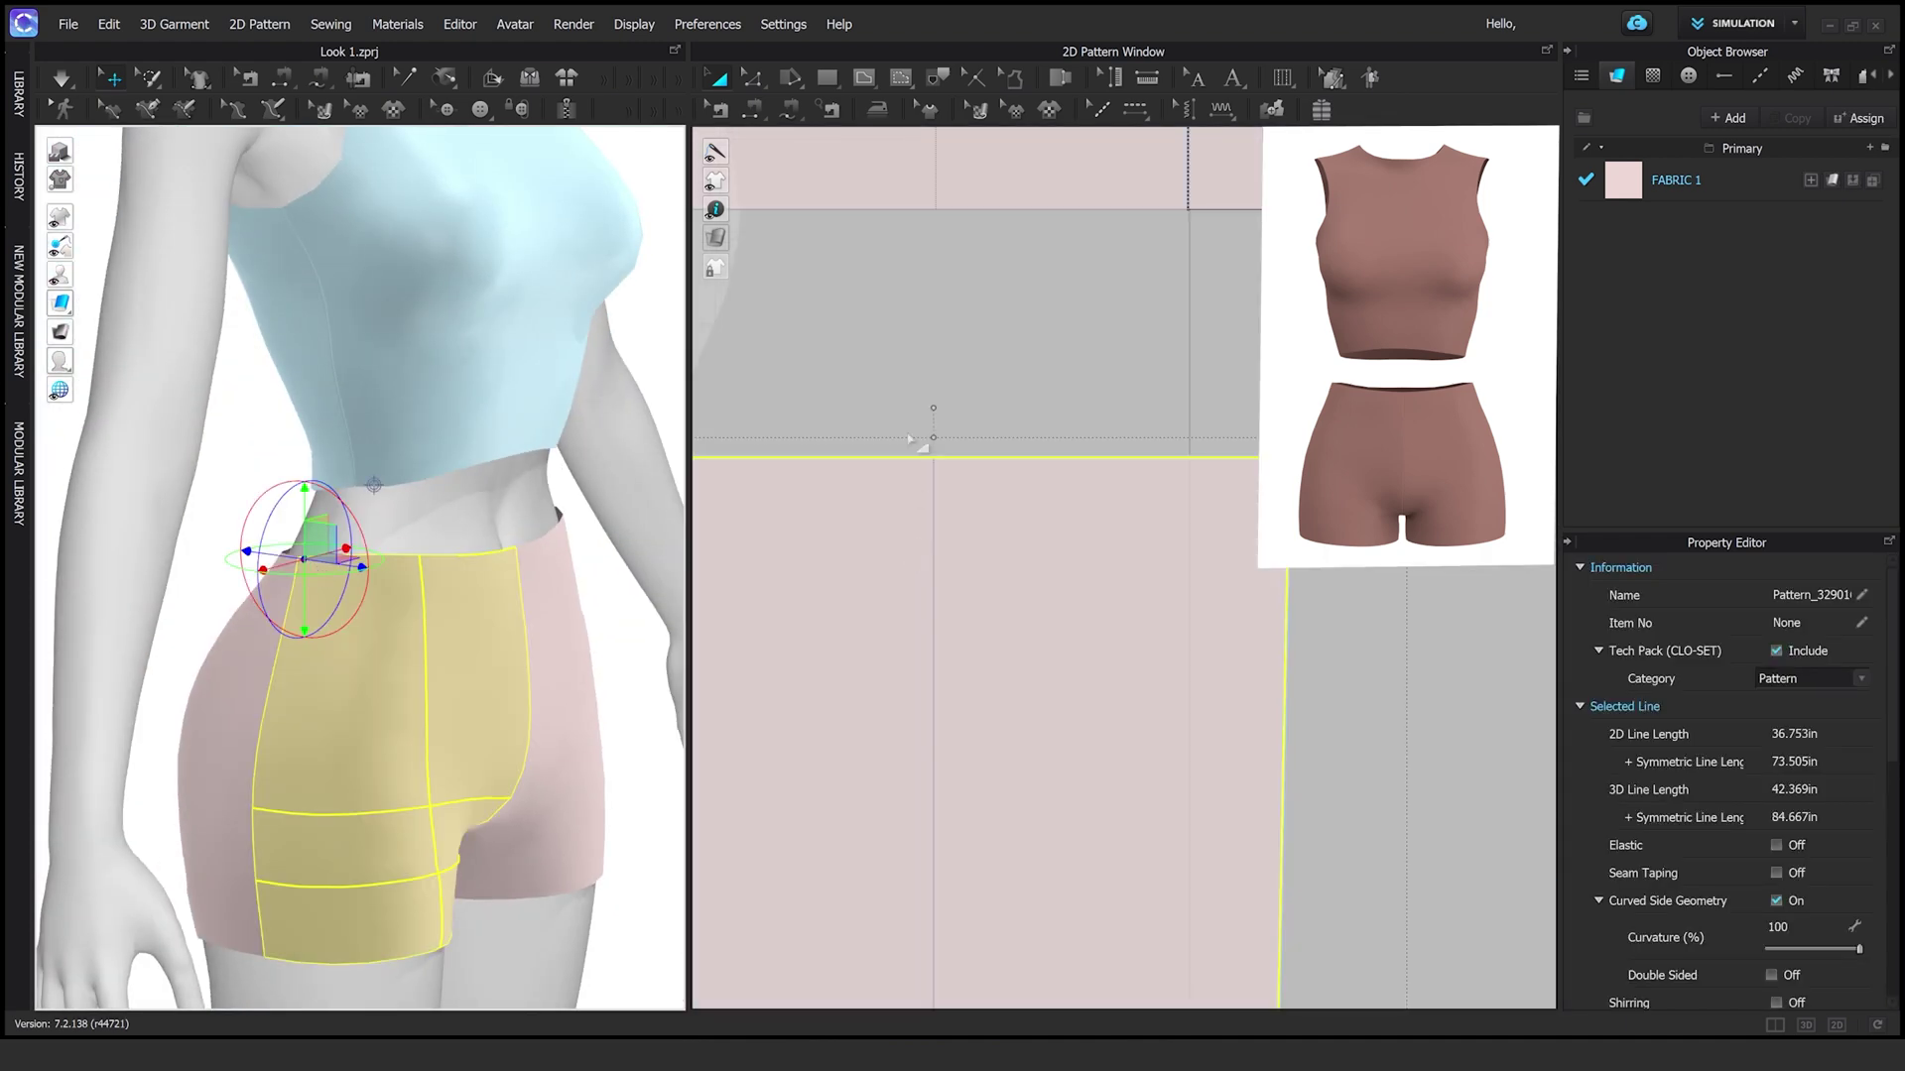
key(x)
right_click(977, 459)
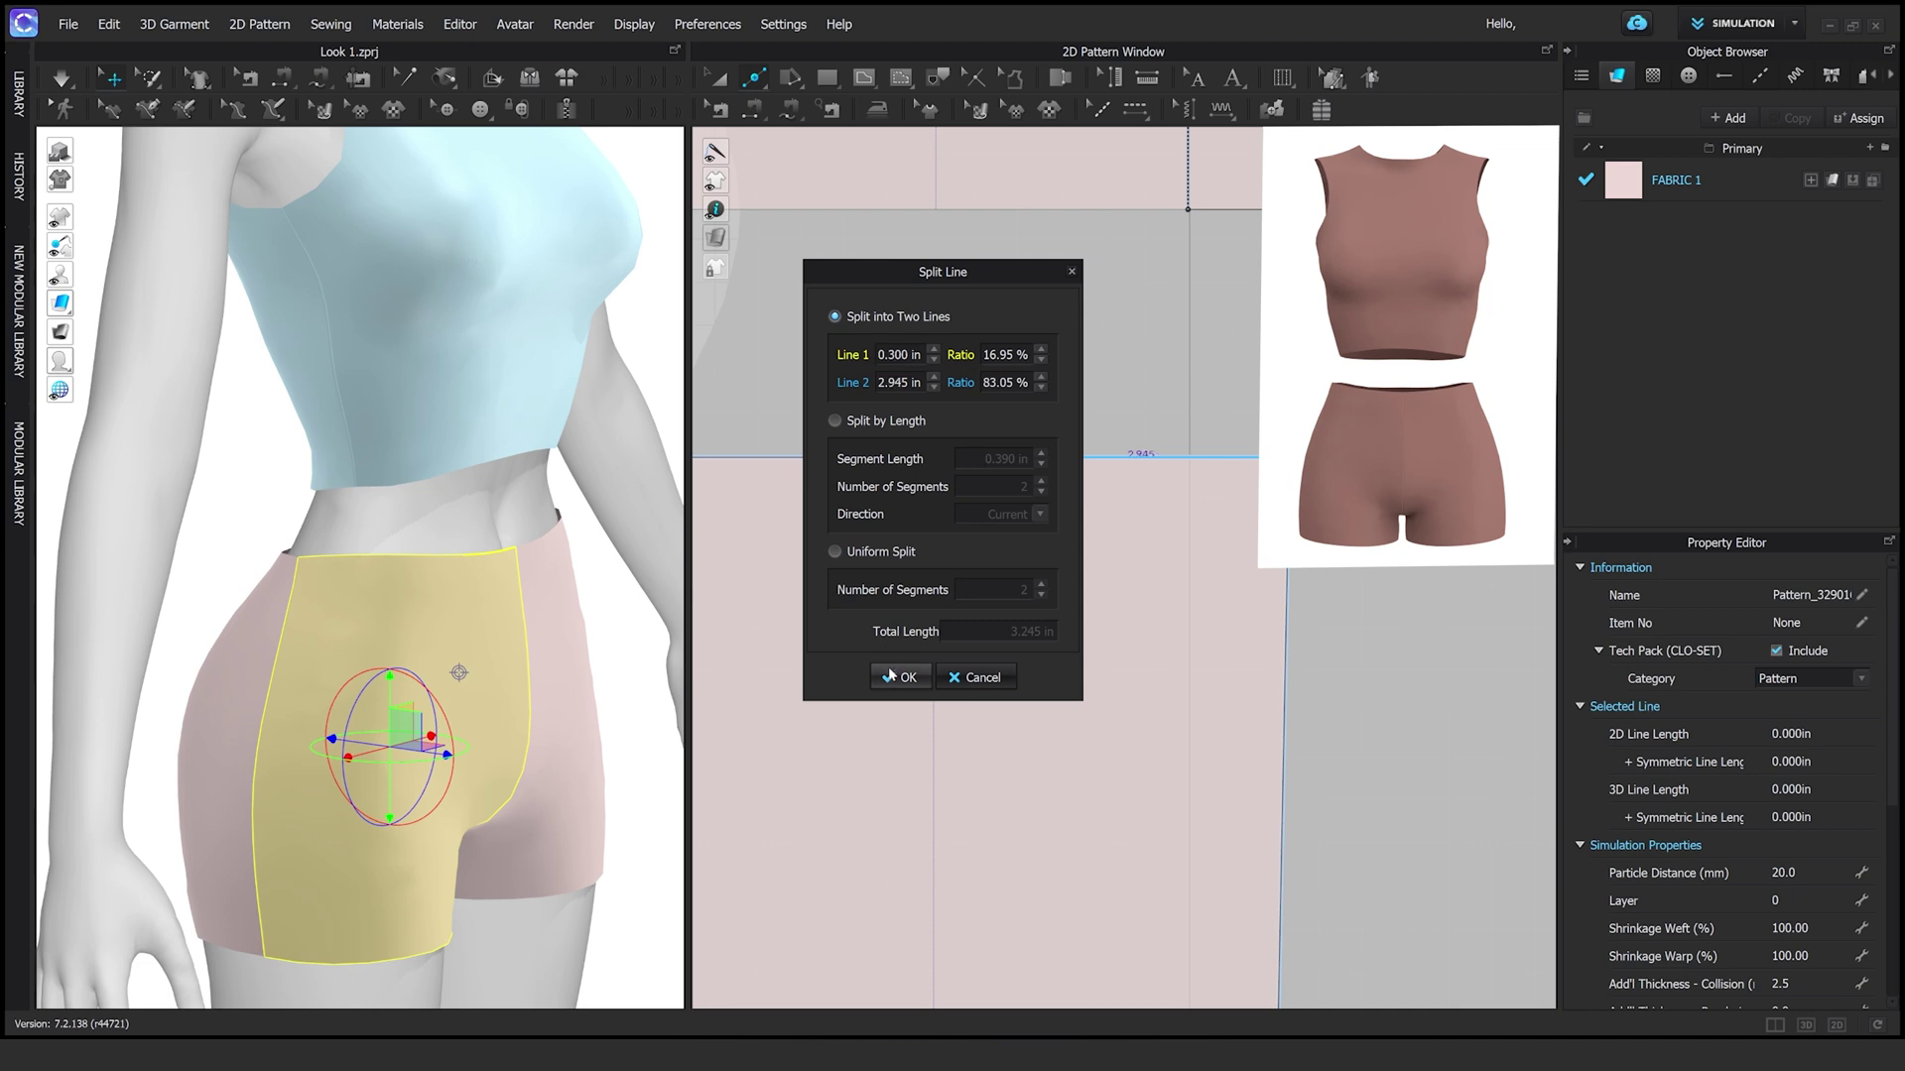
click(890, 674)
right_click(958, 455)
click(898, 675)
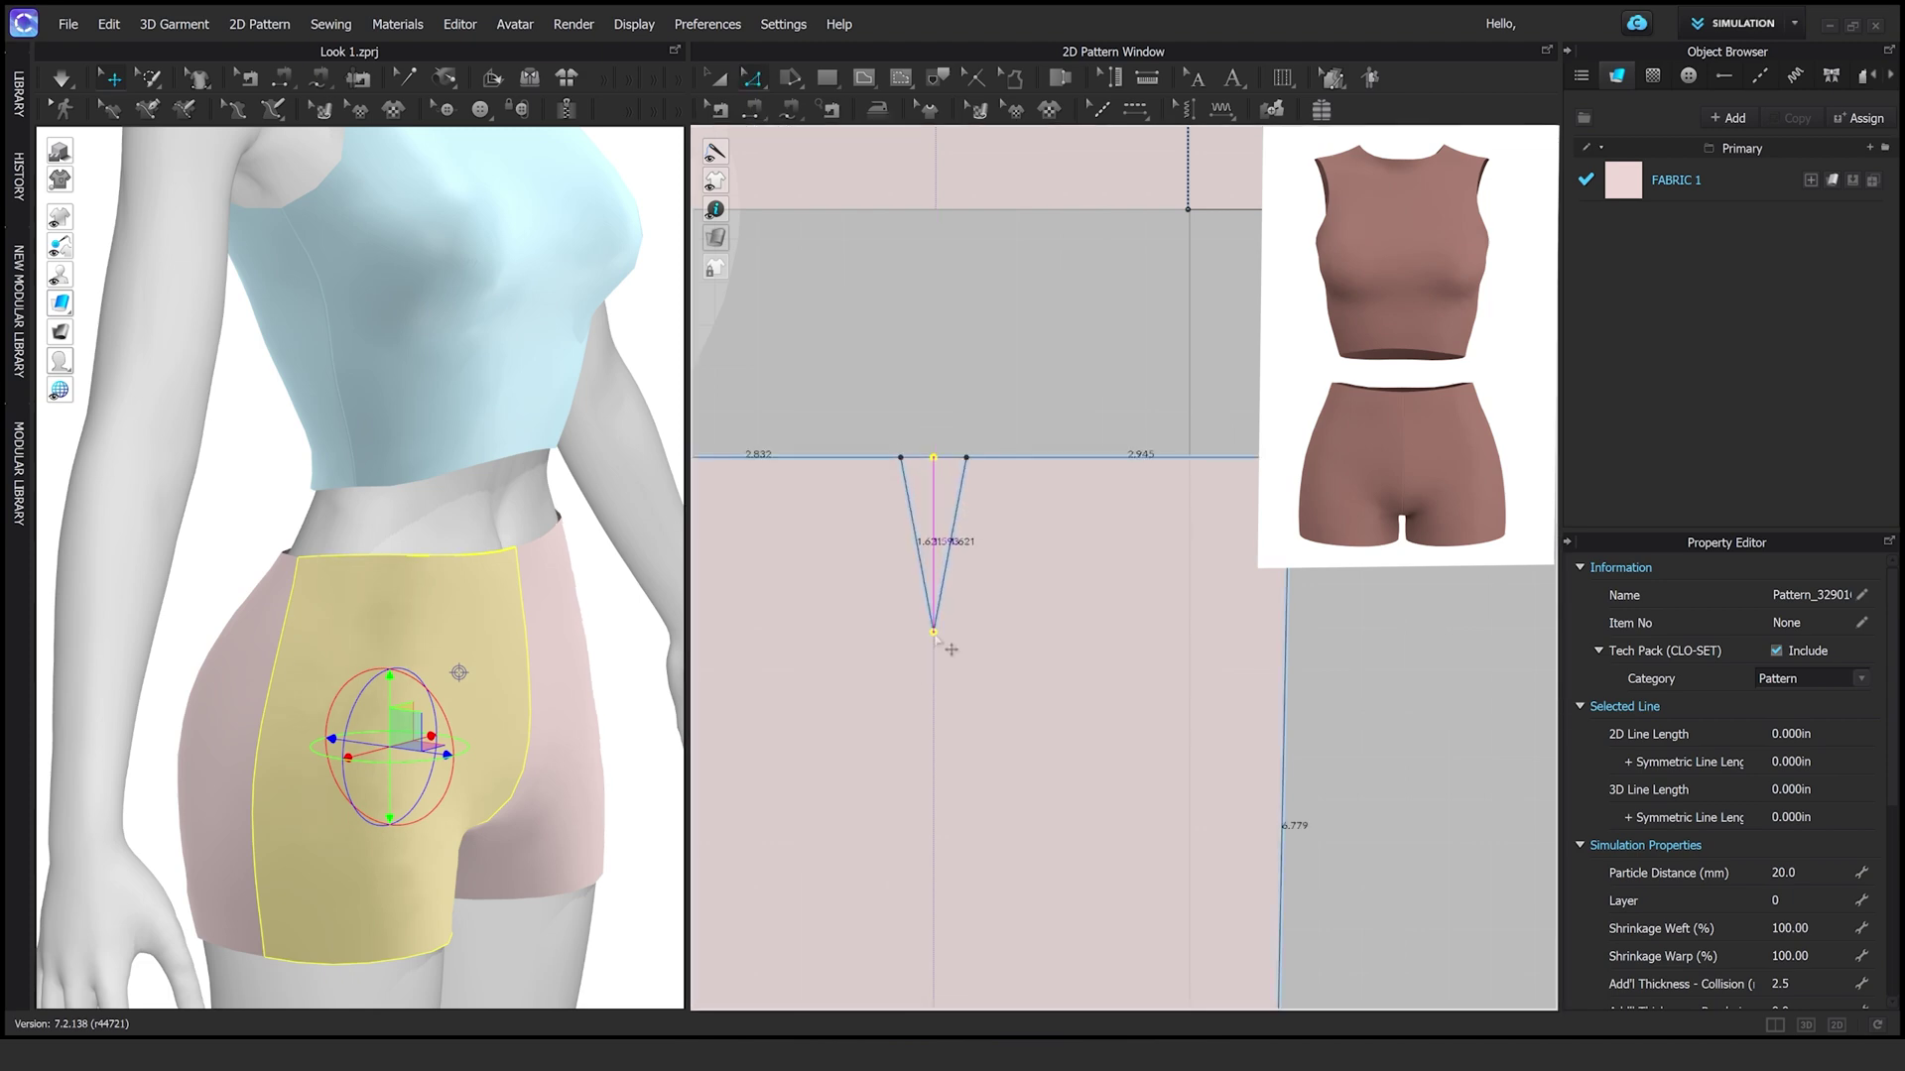
Form a V-shaped dart at the shorts front's waist, lengthen it along the vertical baseline, and simulate it sewn closed
drag(935, 638, 933, 650)
right_drag(467, 694, 400, 731)
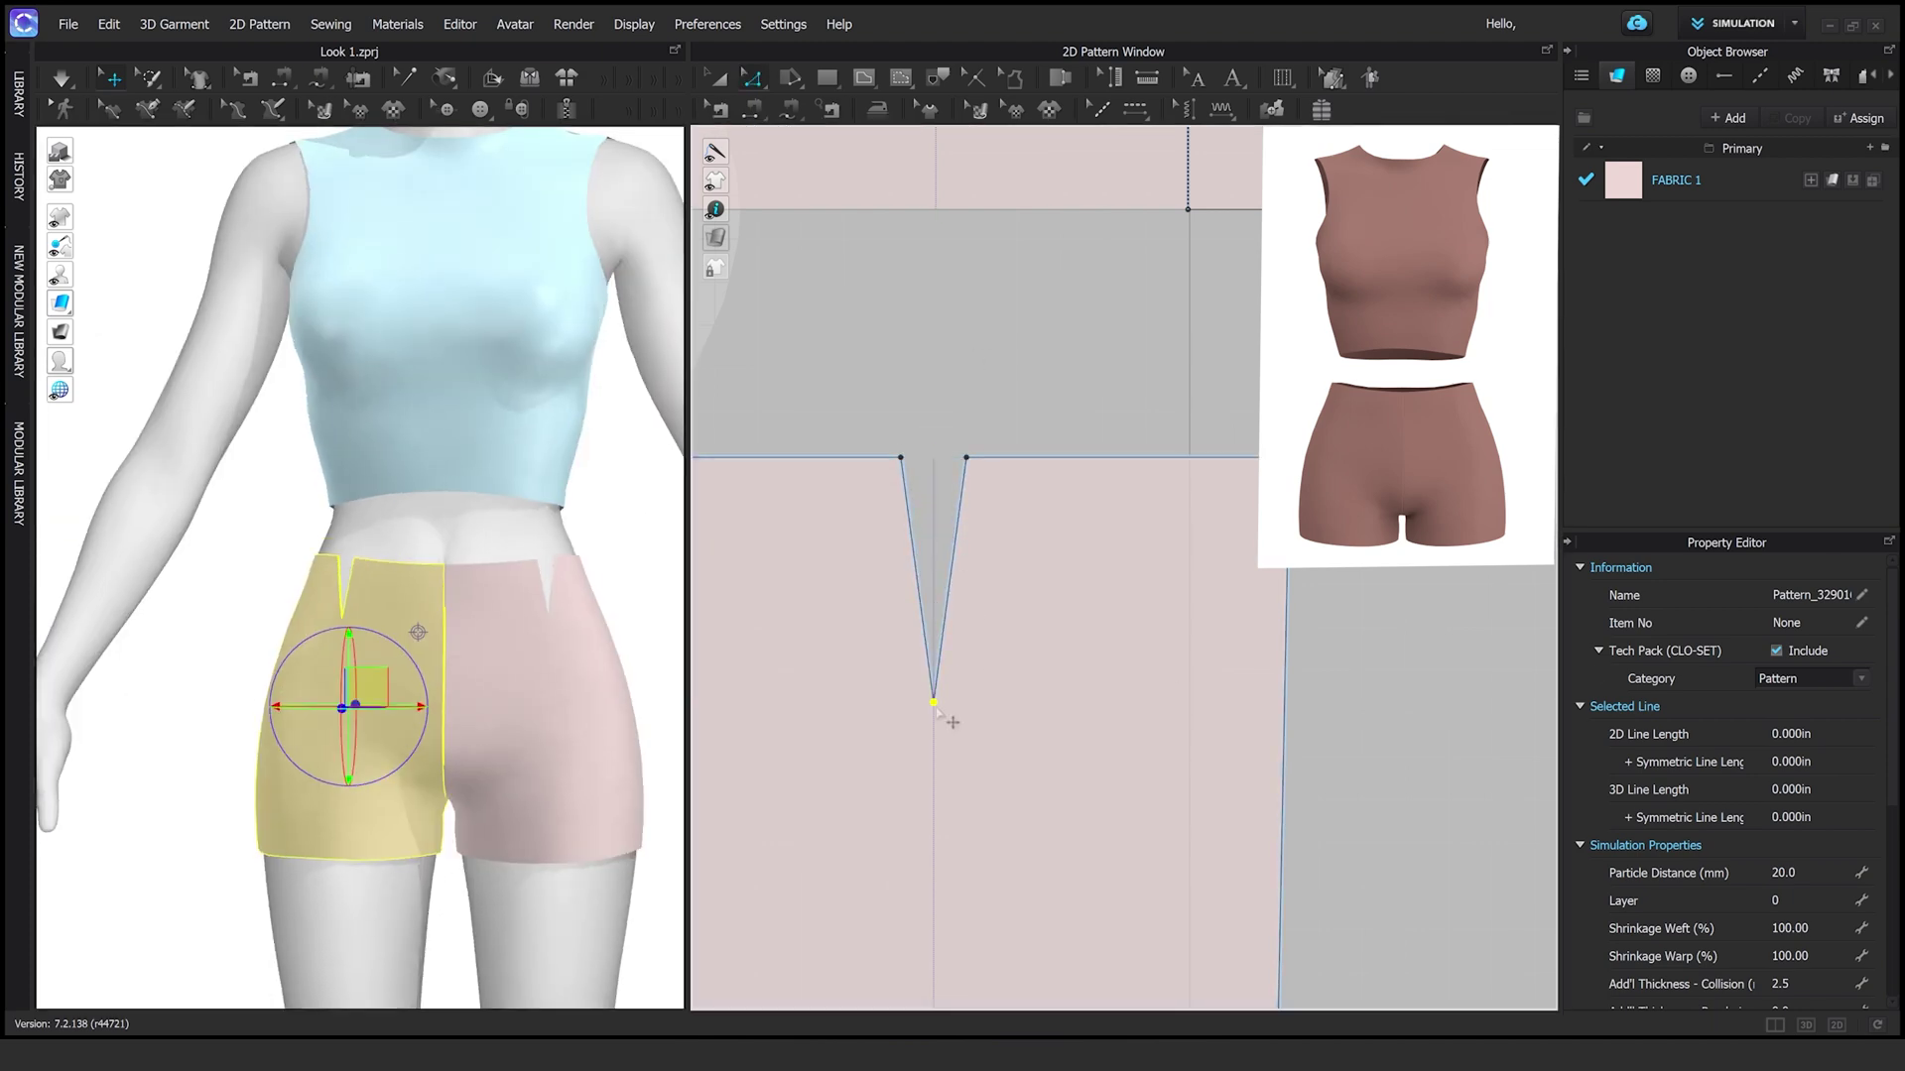
scroll(953, 553, down, 2)
click(952, 553)
right_drag(1019, 678, 214, 639)
scroll(214, 639, up, 3)
right_drag(527, 667, 595, 675)
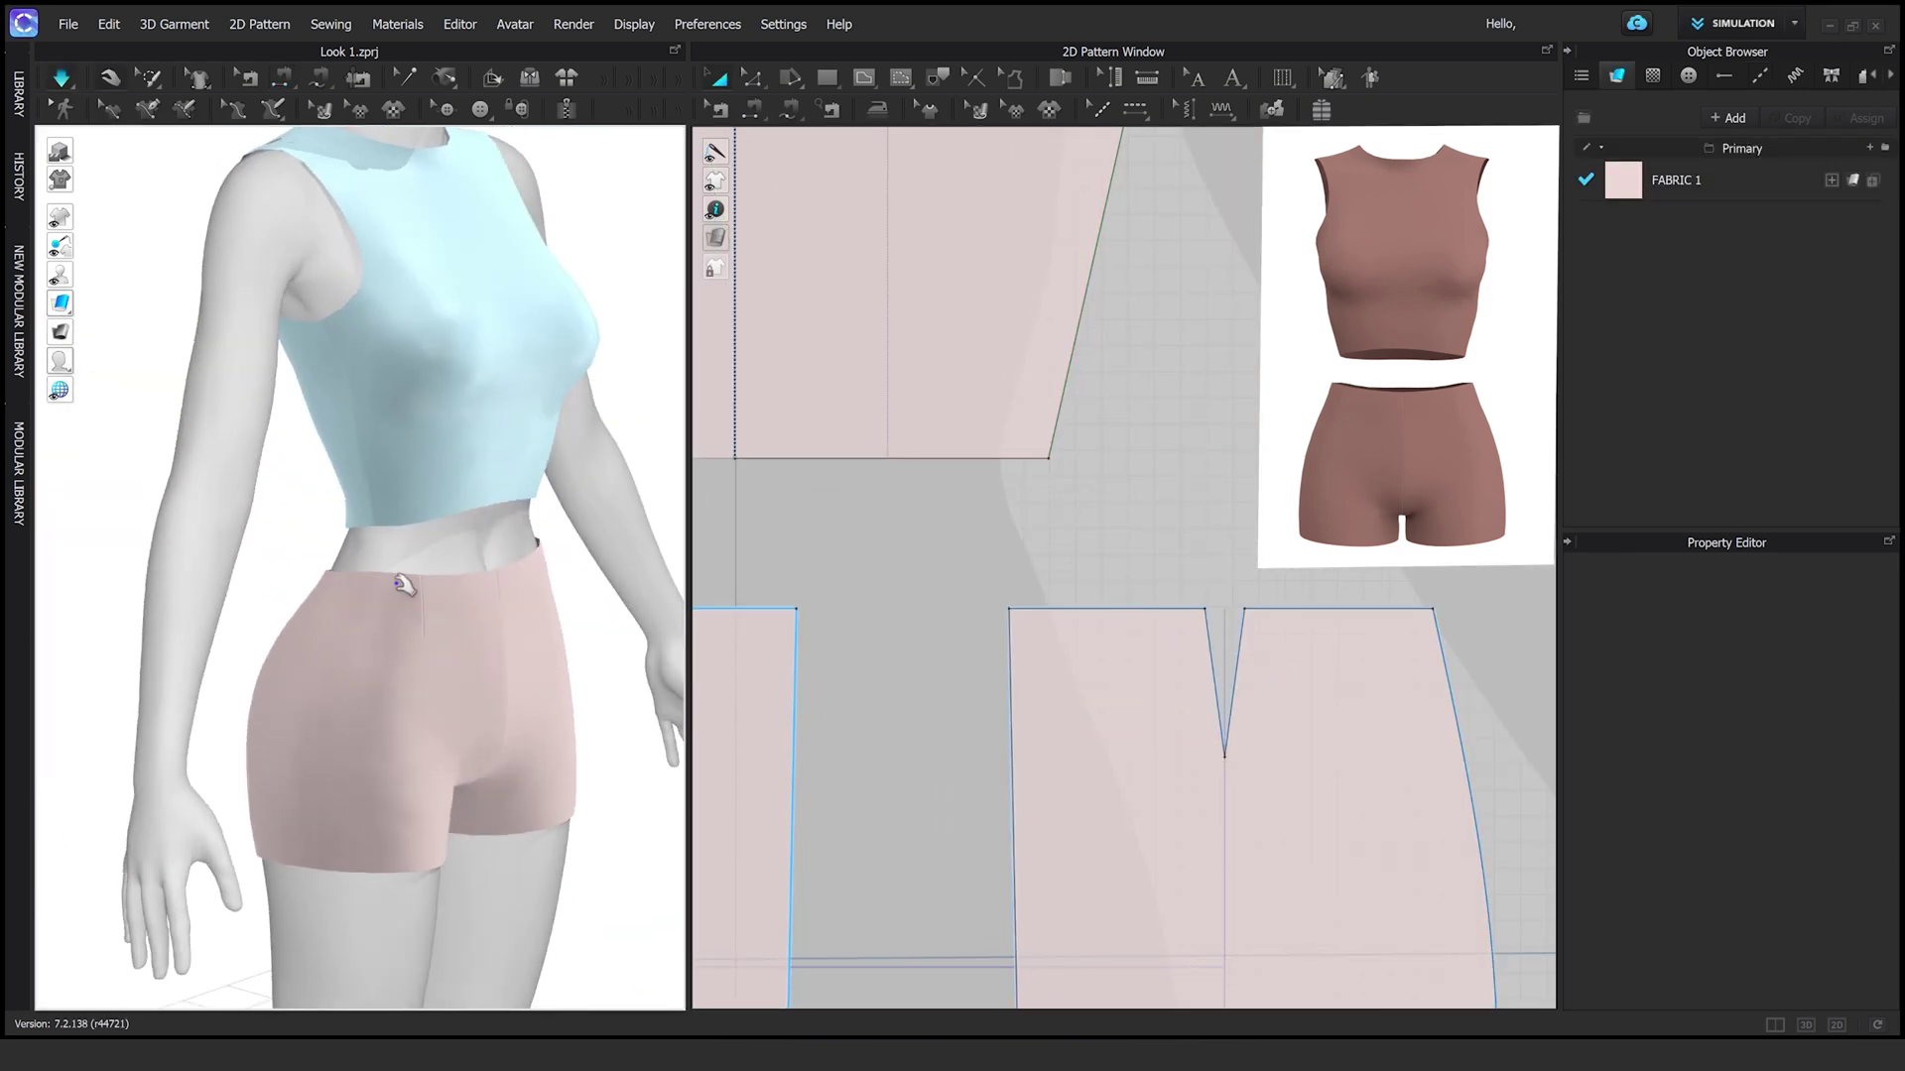
Lower both top points of the shorts front's dart slightly so the waistline slopes down toward the dart
scroll(991, 723, down, 2)
click(992, 723)
scroll(967, 662, up, 2)
click(967, 663)
key(z)
drag(967, 663, 1014, 693)
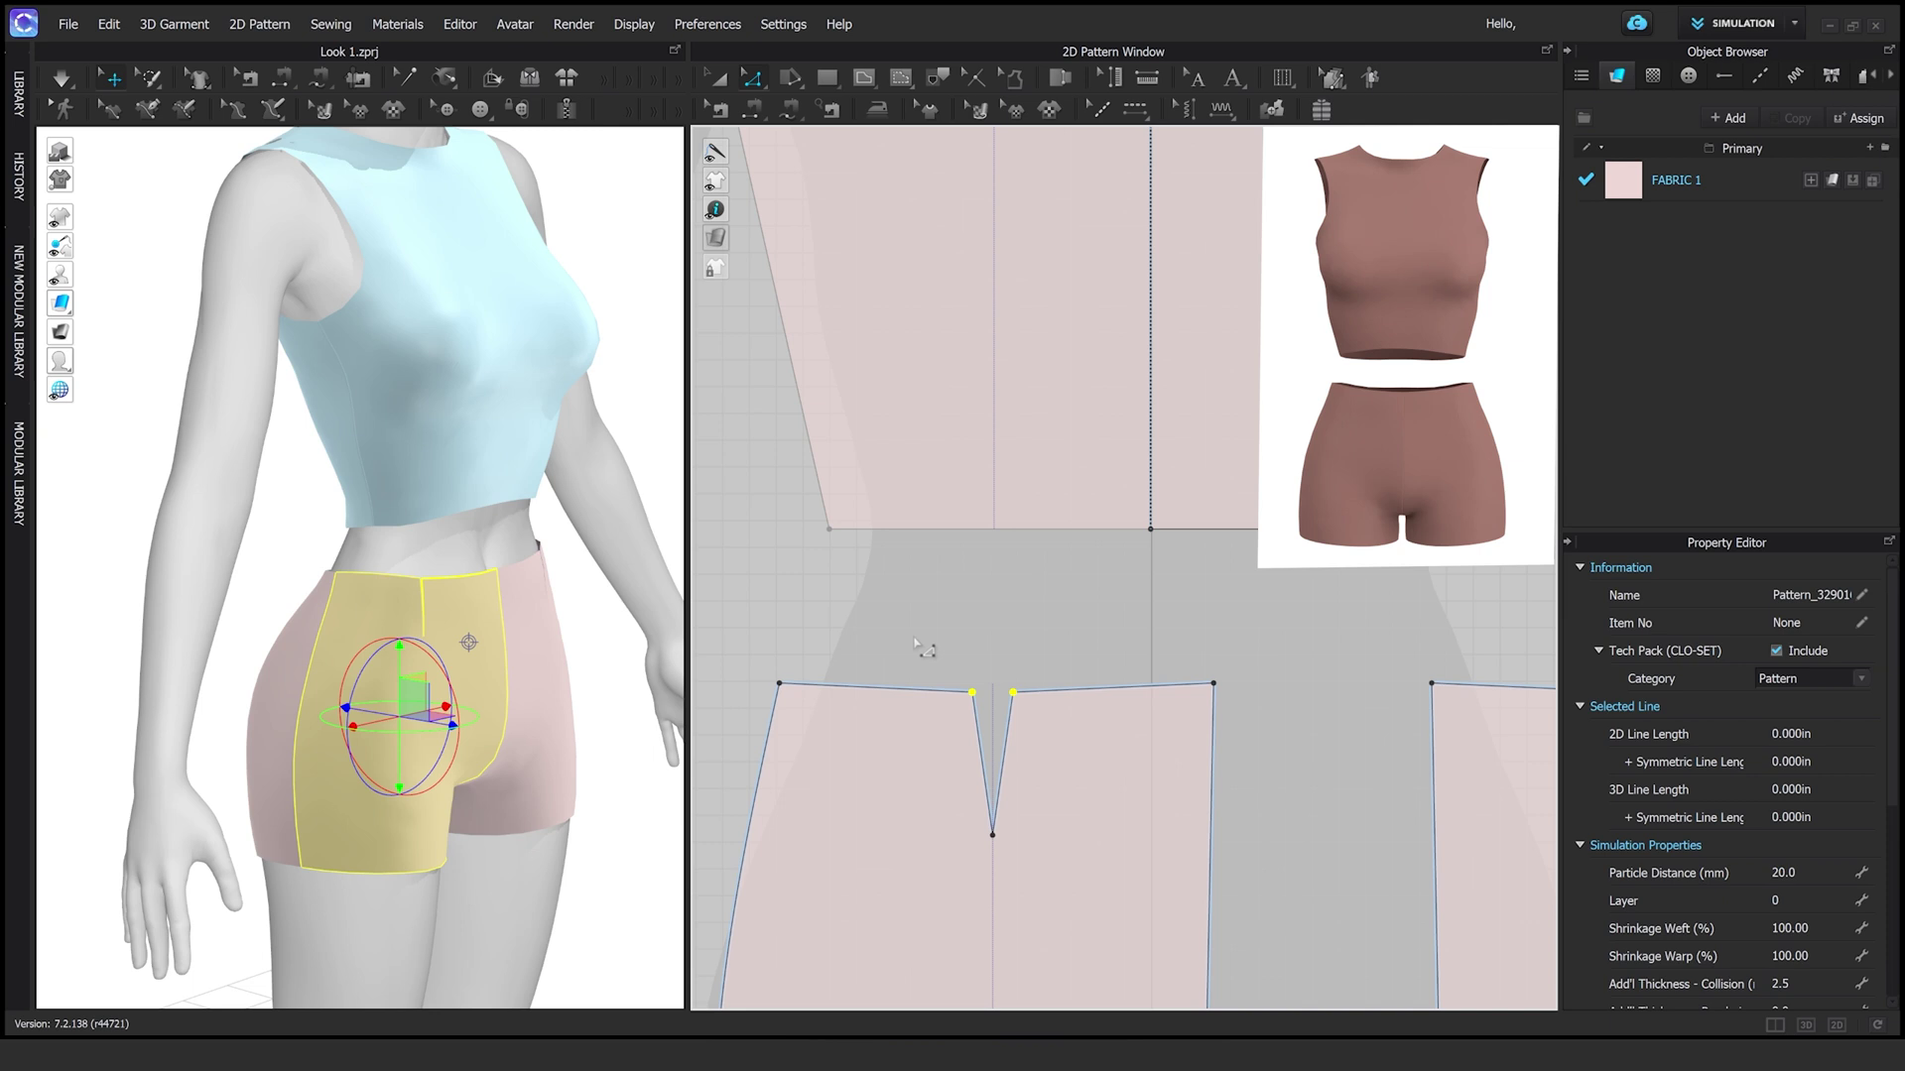
click(914, 643)
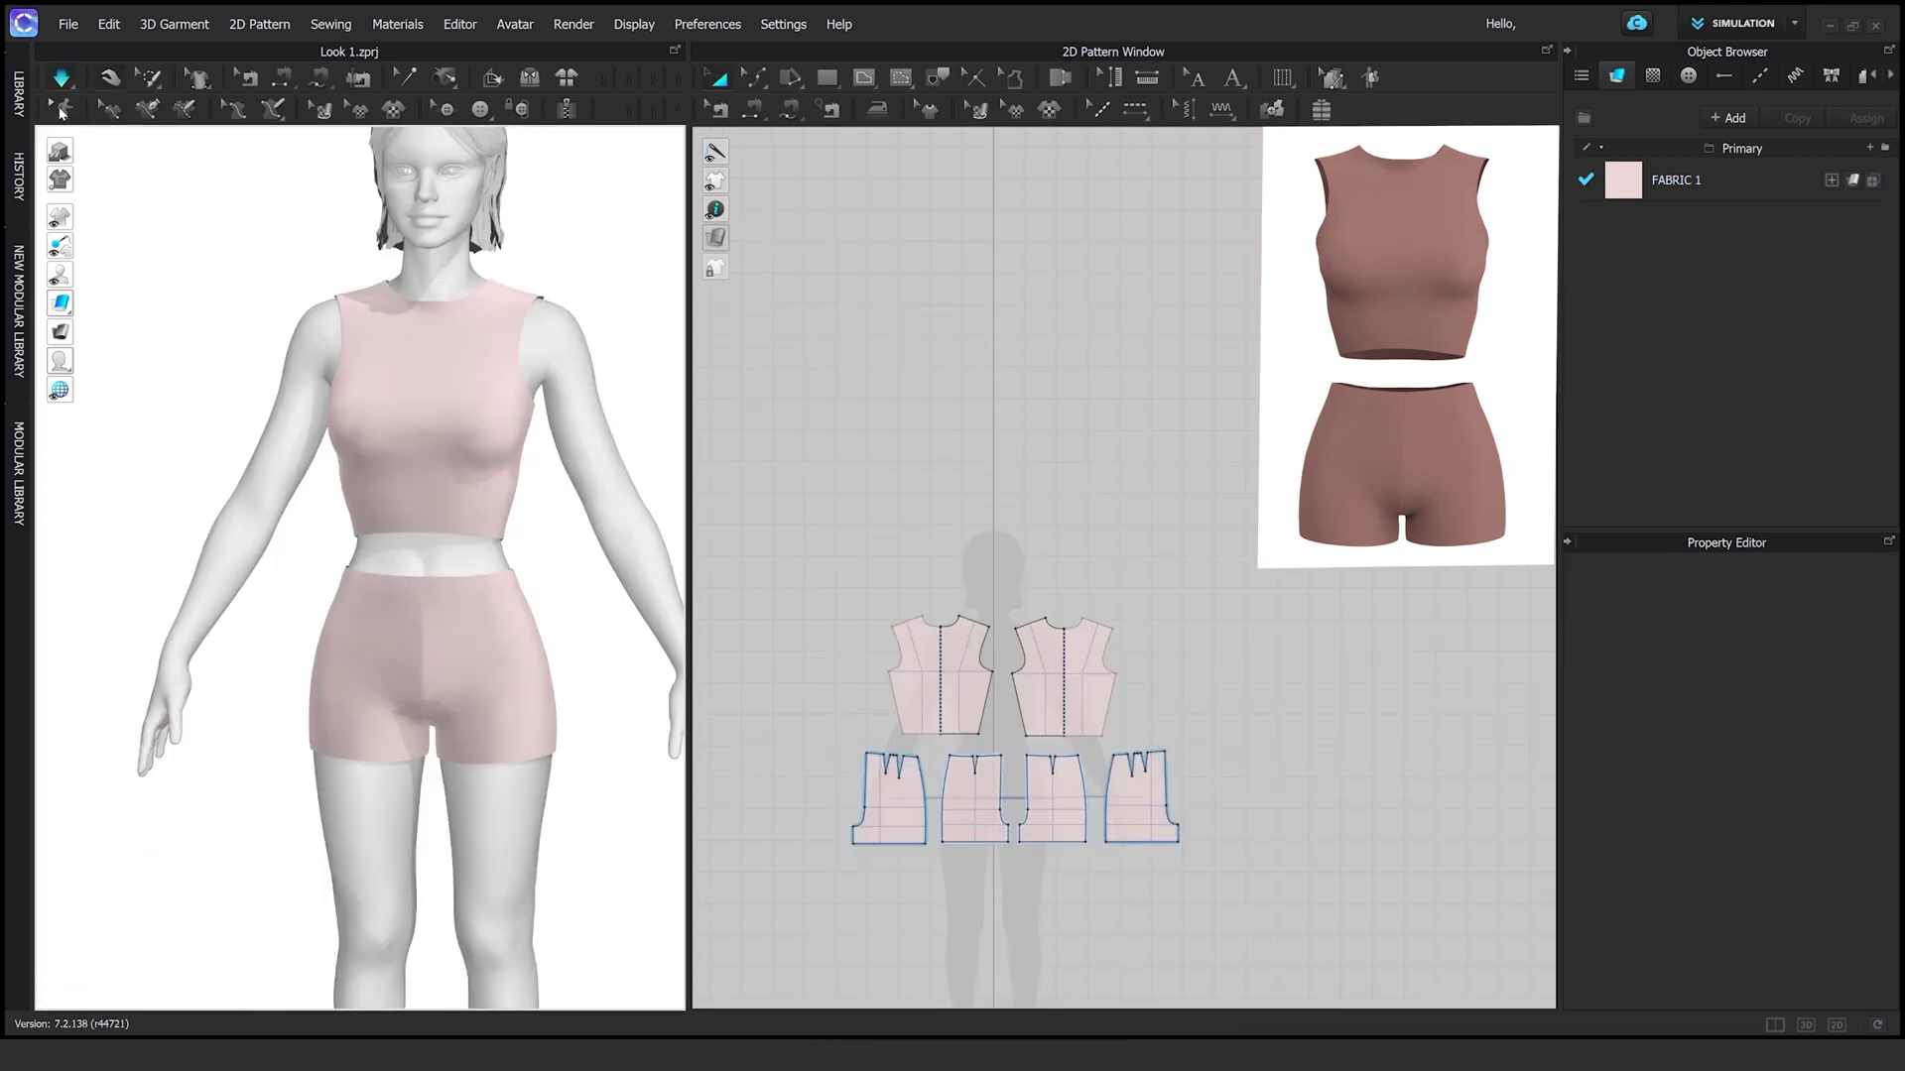
Save the top and shorts as a garment file named simple-base_shorts-and-top in the Garment folder
click(68, 23)
mouse_move(170, 144)
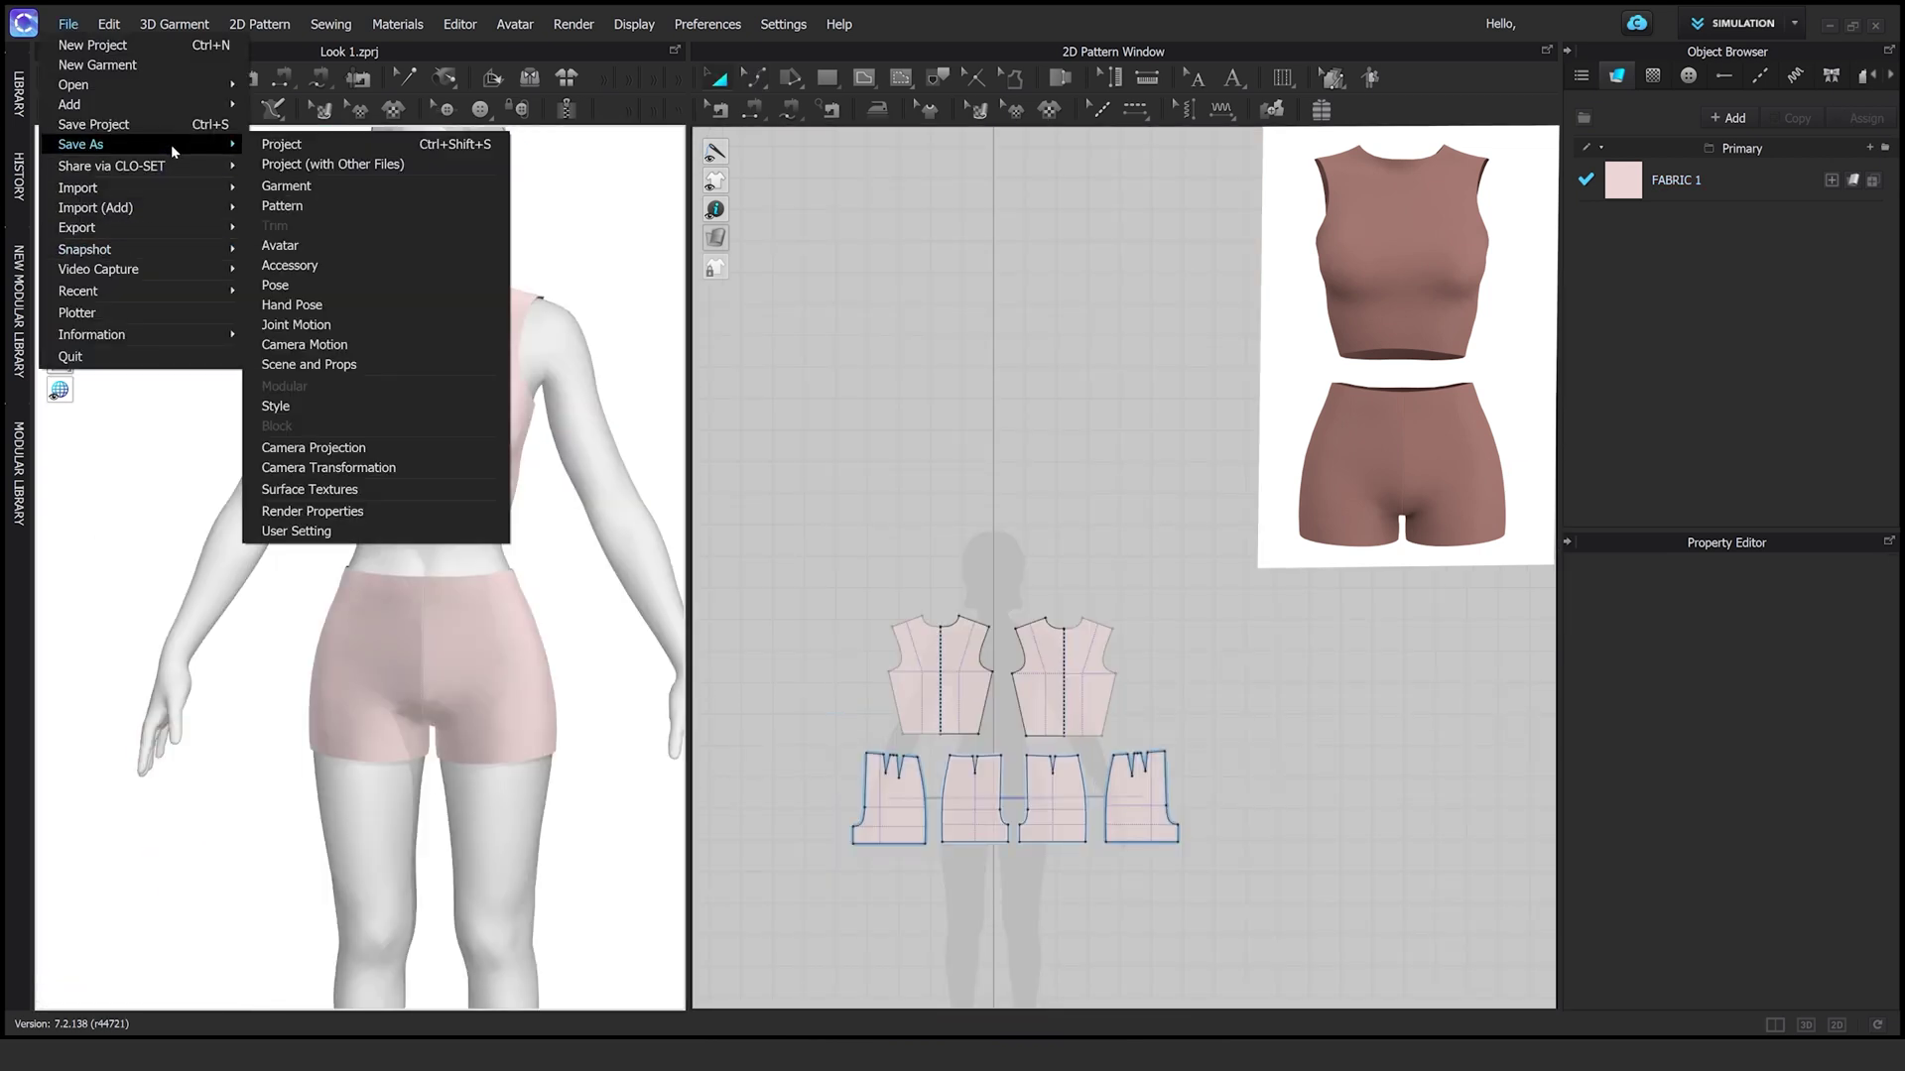
click(286, 185)
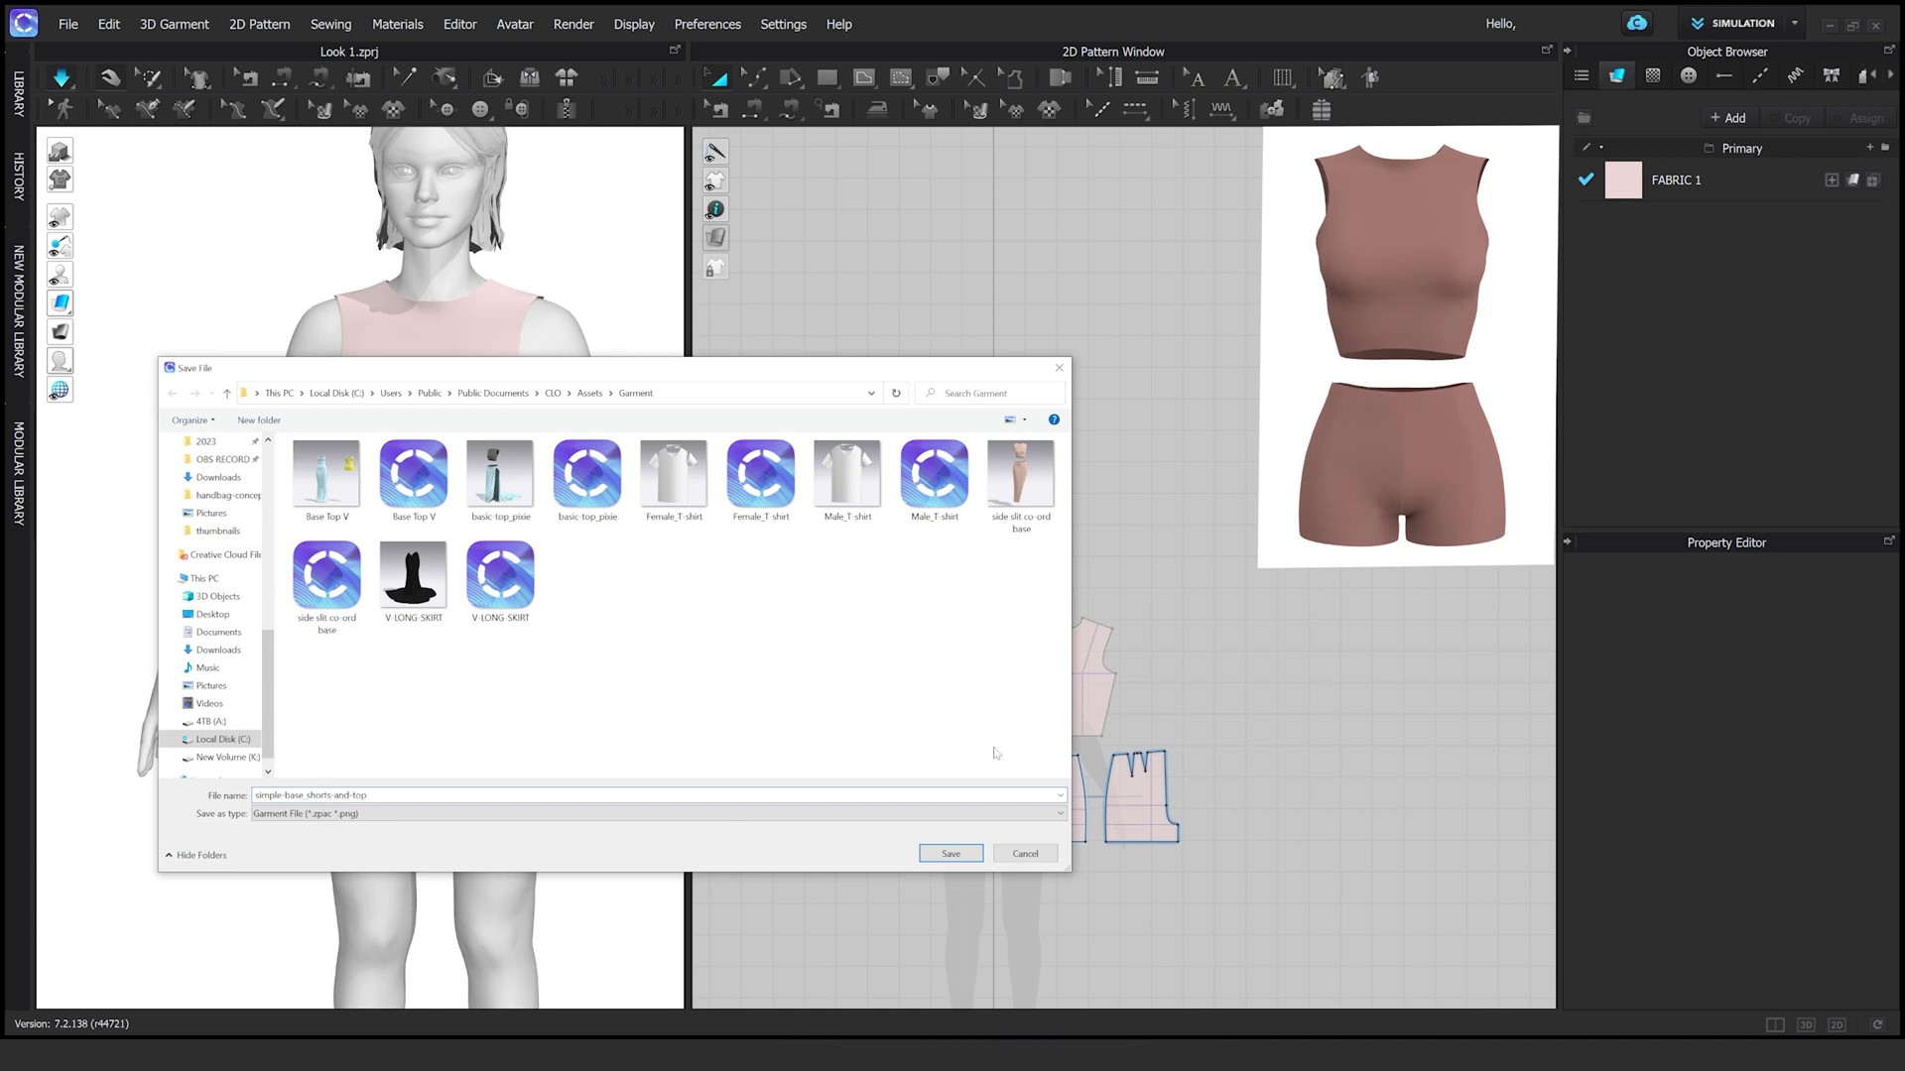
click(950, 854)
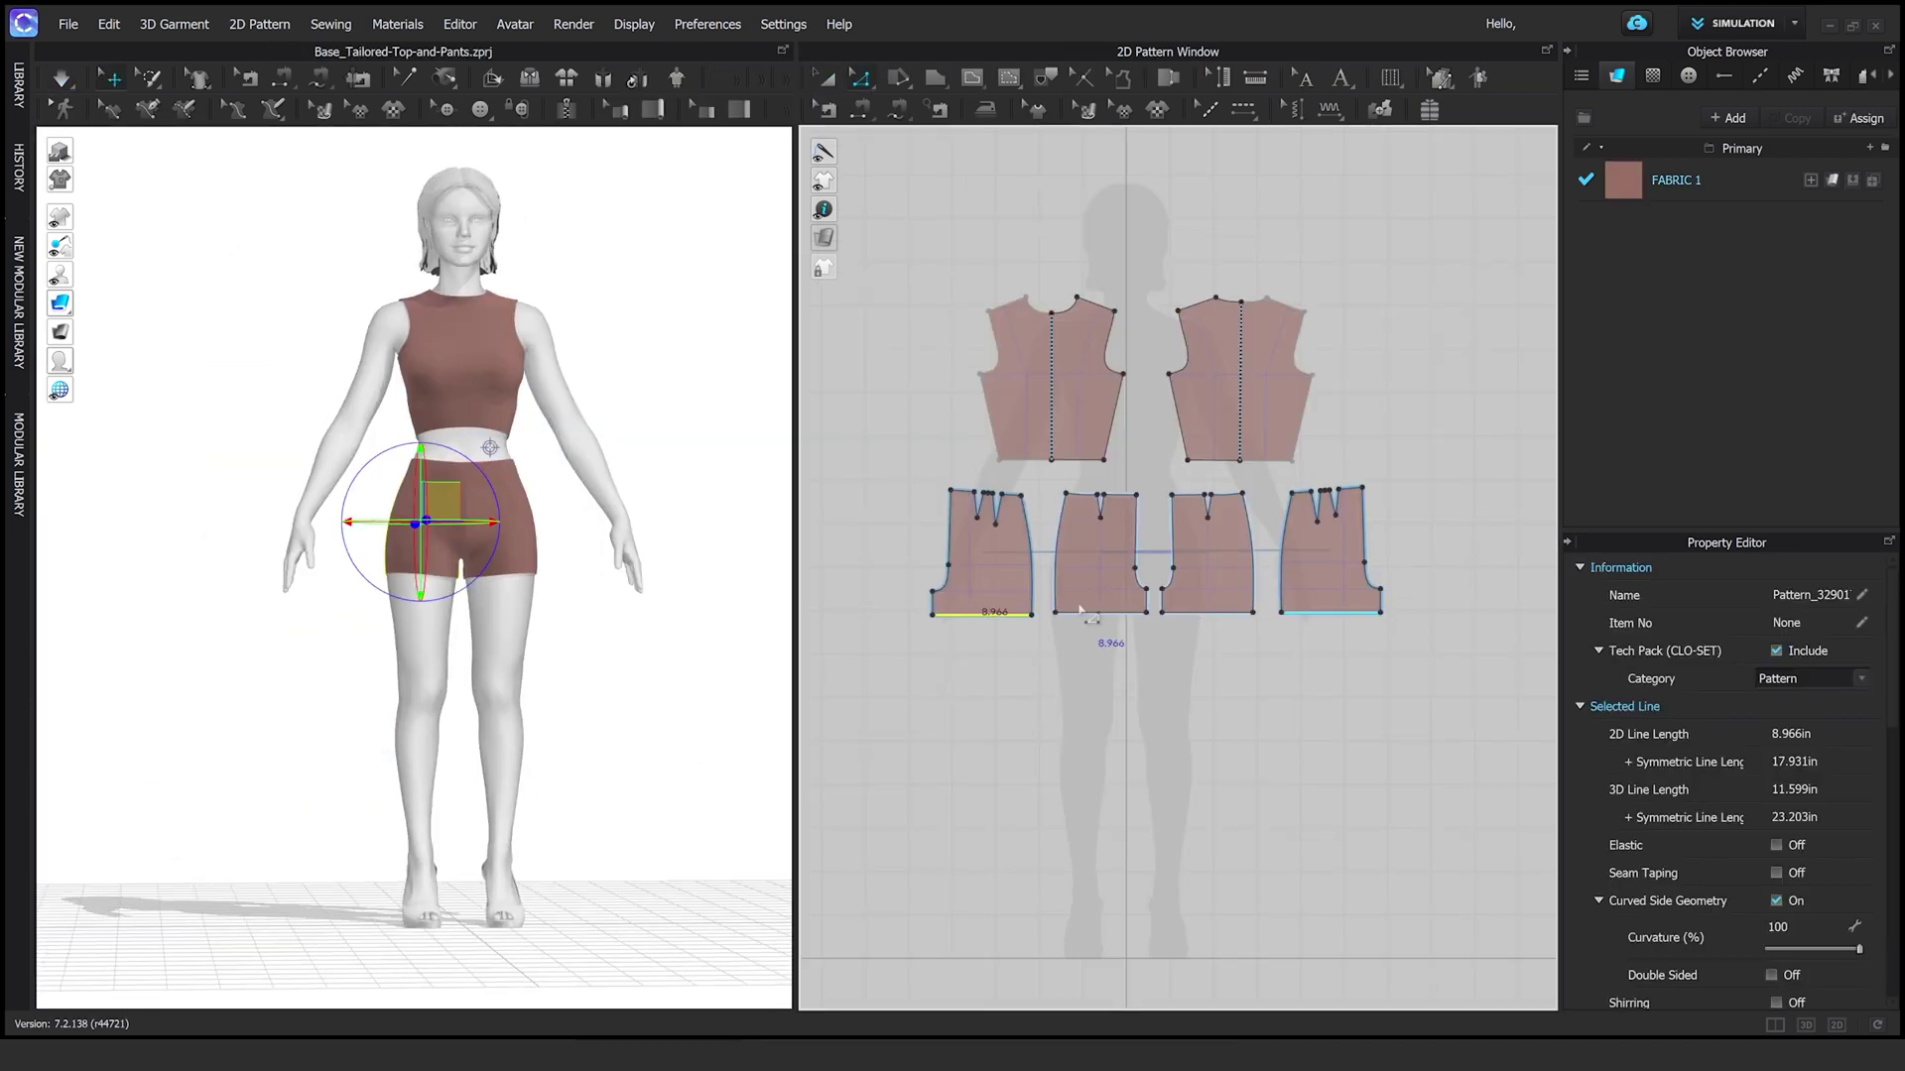
Extend the hems of all four shorts pieces by 25 in with Offset Pattern Outline, keeping an internal line
right_click(1109, 615)
click(1259, 758)
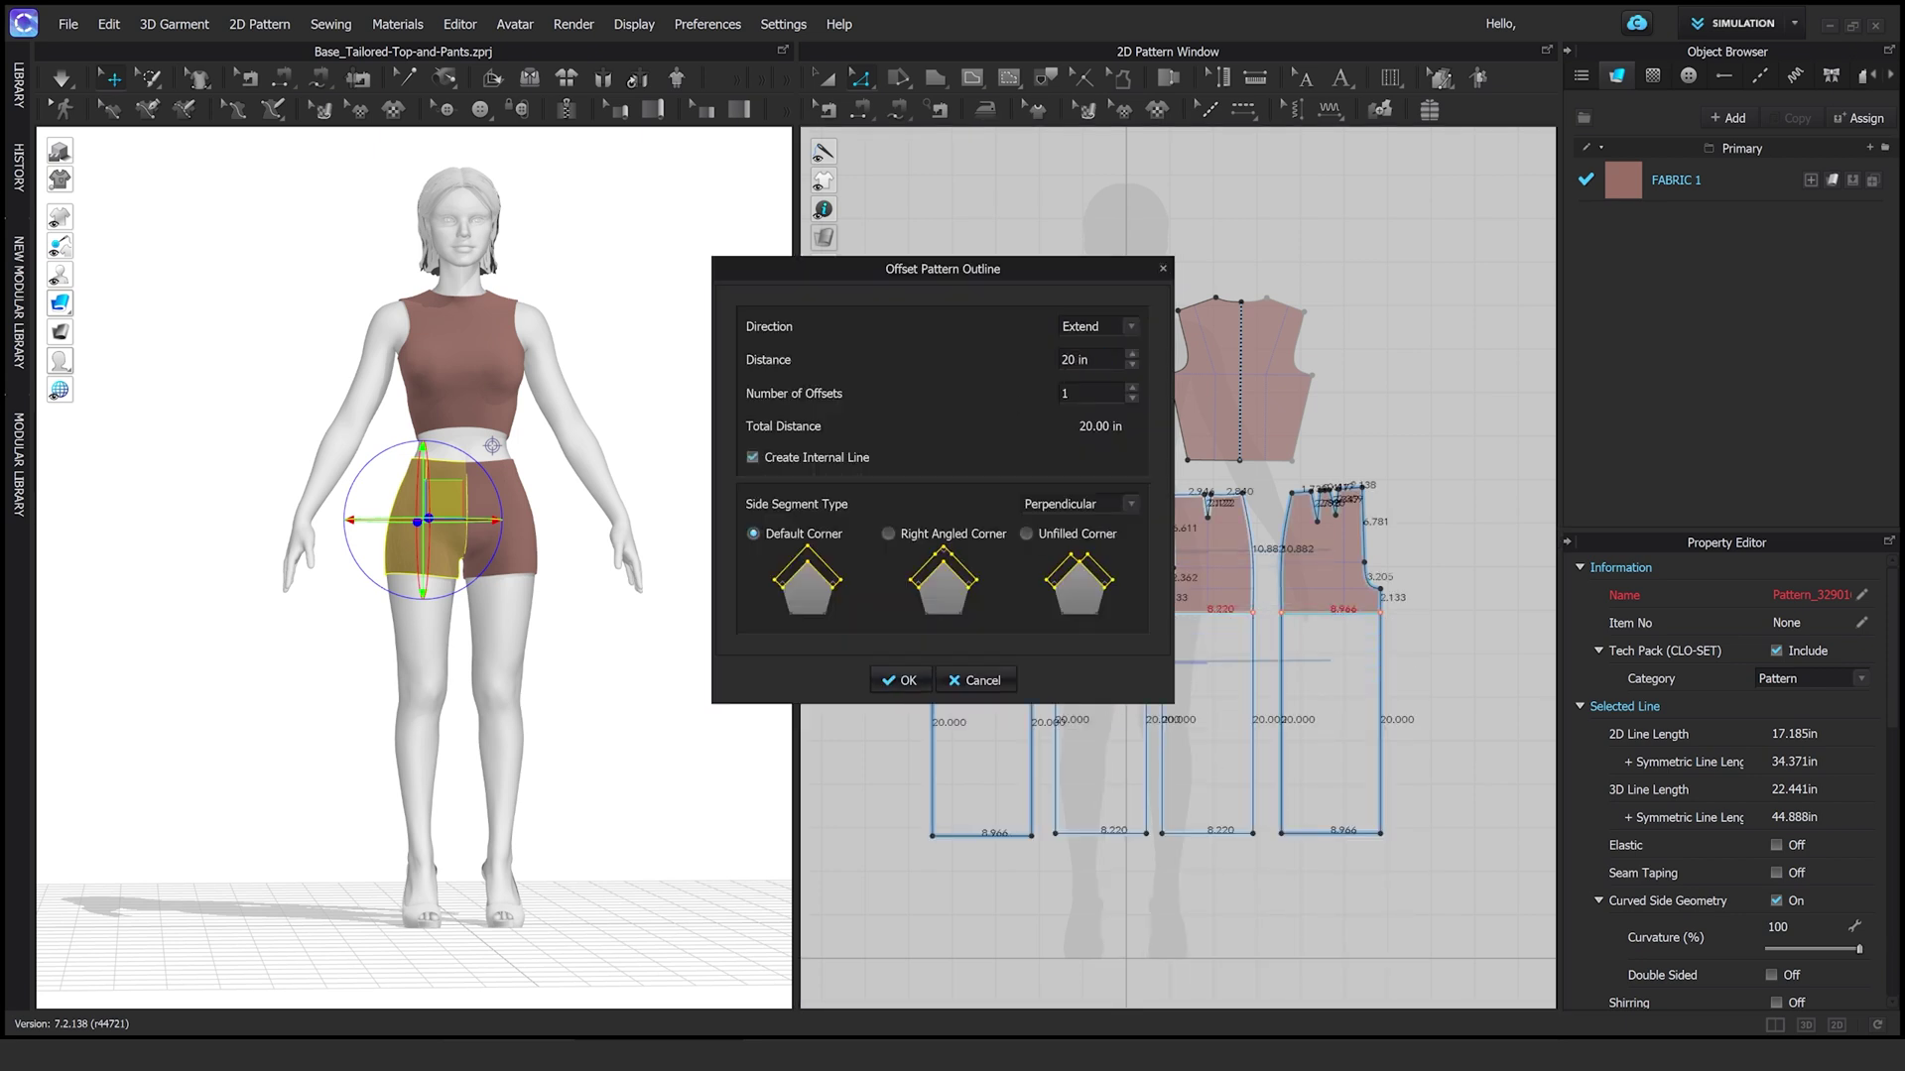
text(25)
key(Return)
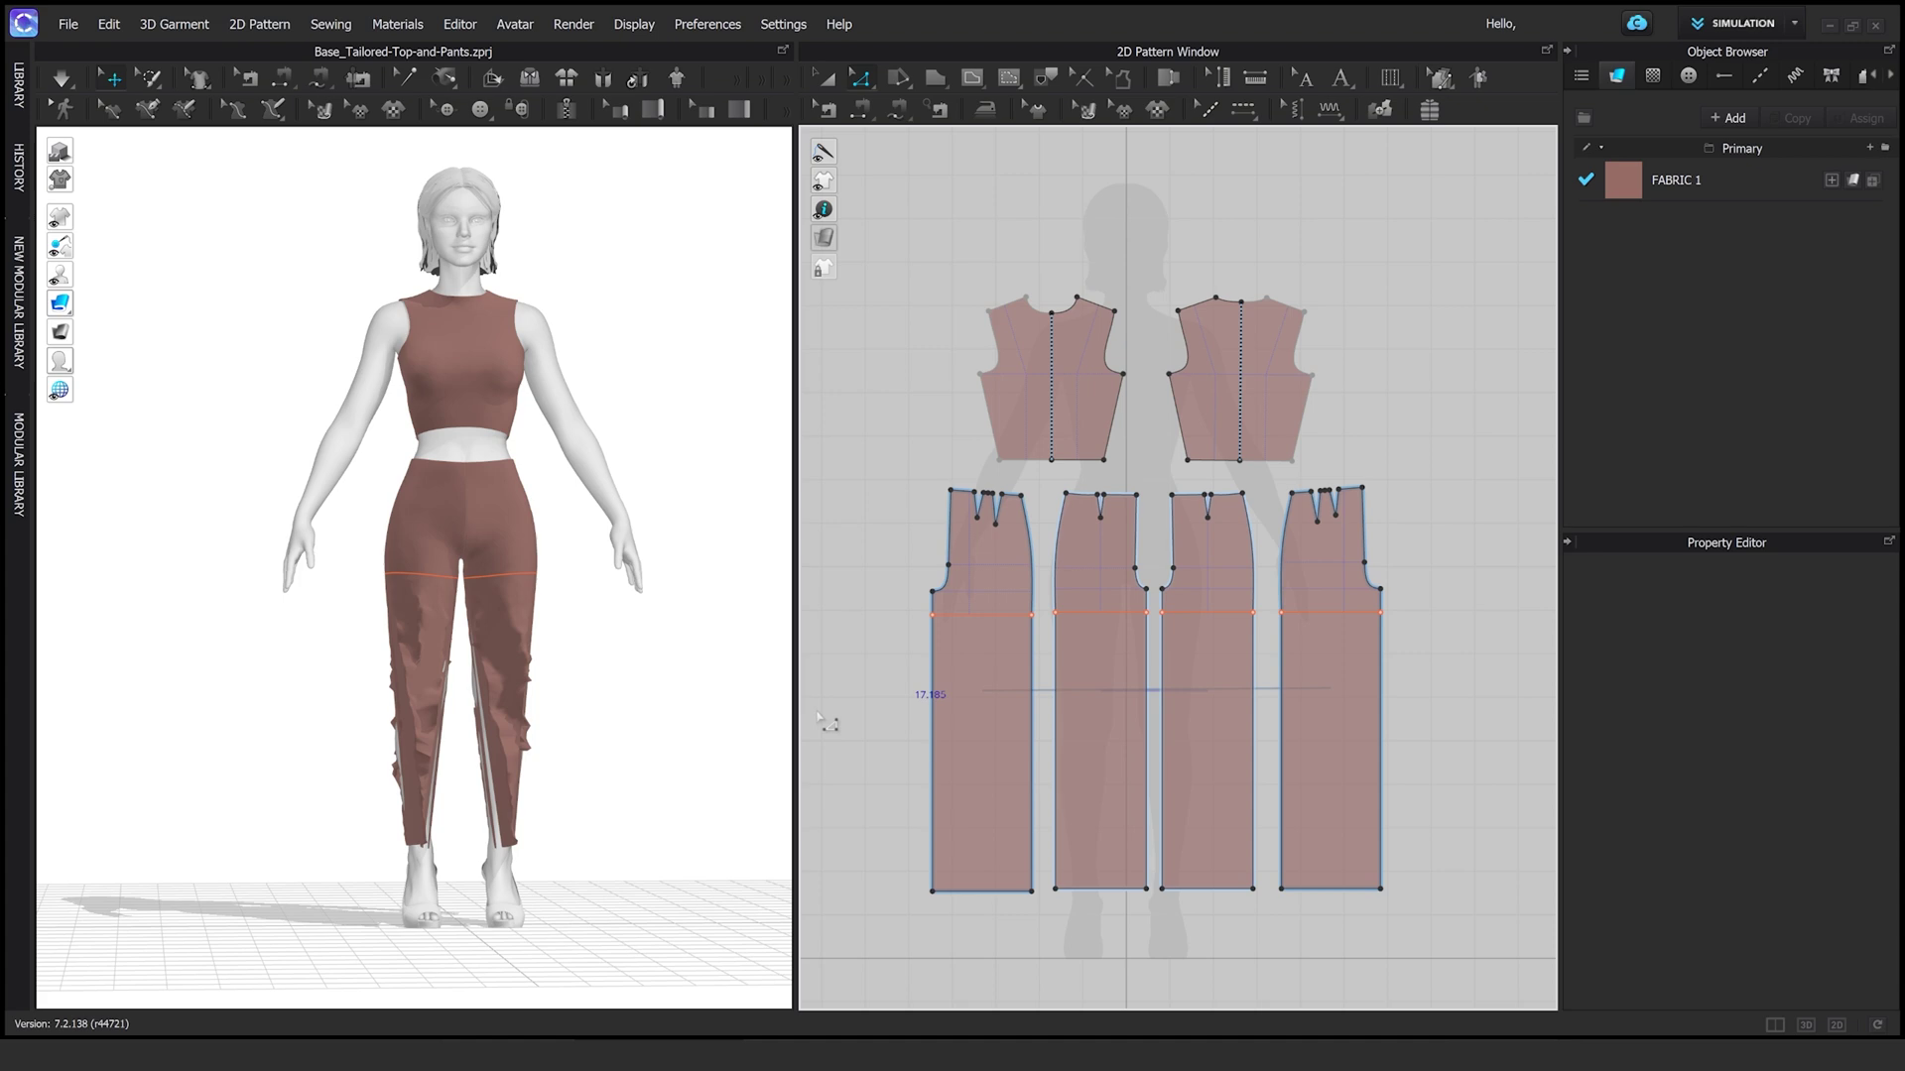
Sew the side seams and inseams of the extended legs and simulate them as full-length pants
right_drag(447, 794, 608, 776)
scroll(629, 695, up, 3)
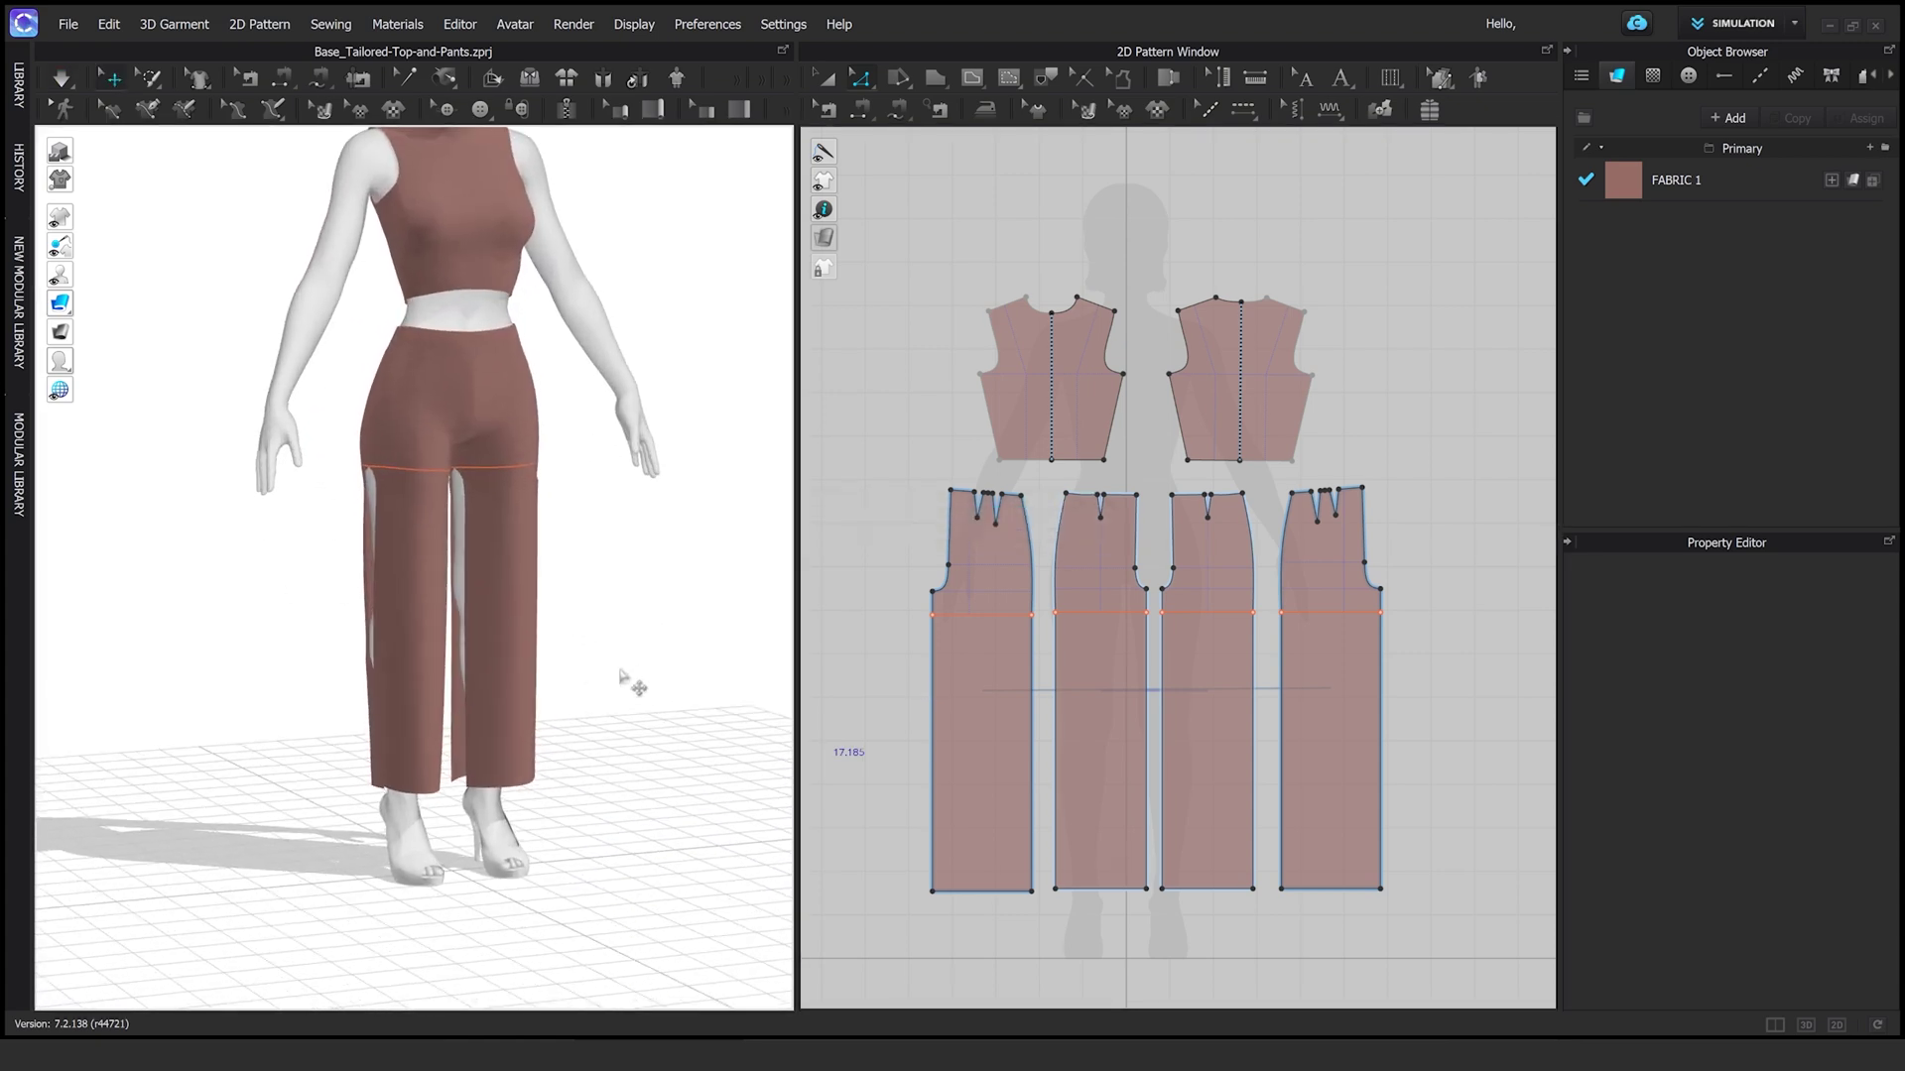
key(b)
right_drag(629, 680, 480, 510)
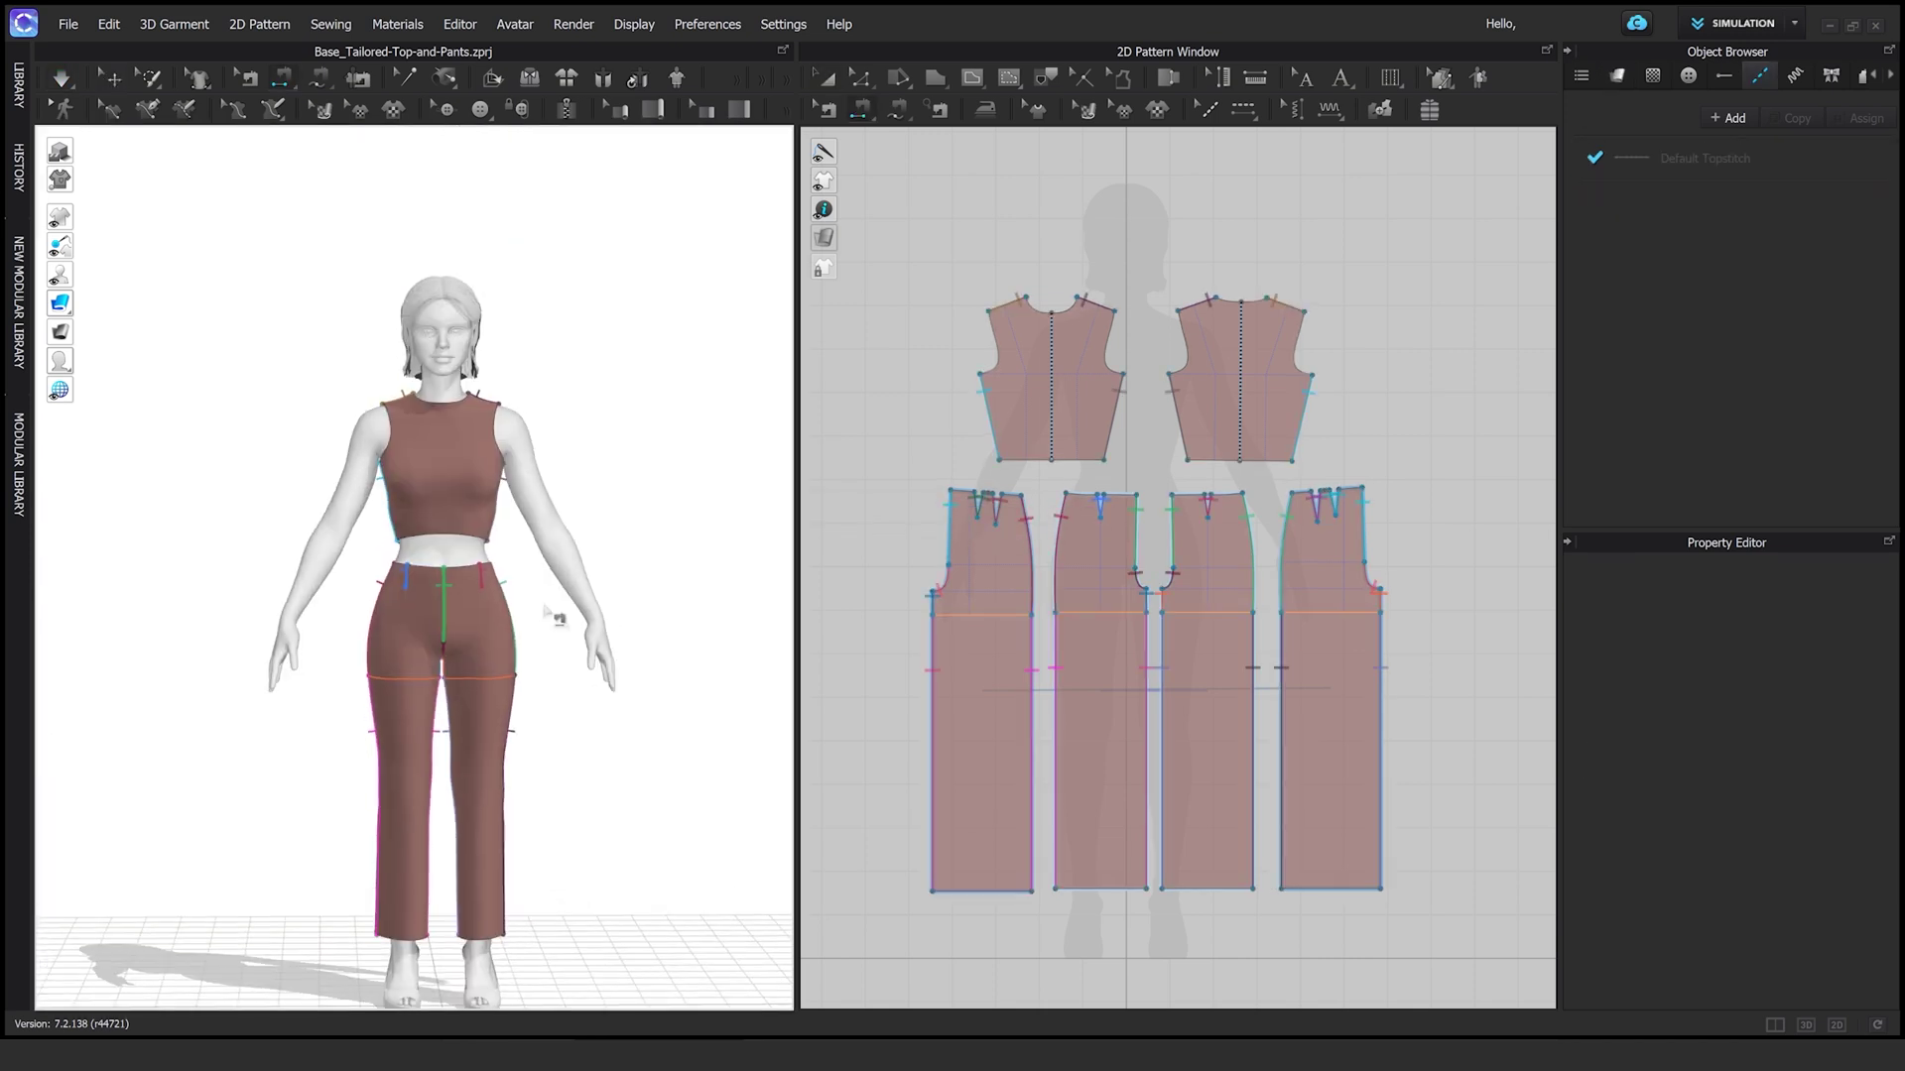
mouse_move(551, 615)
right_down()
mouse_move(318, 659)
mouse_move(552, 582)
right_up()
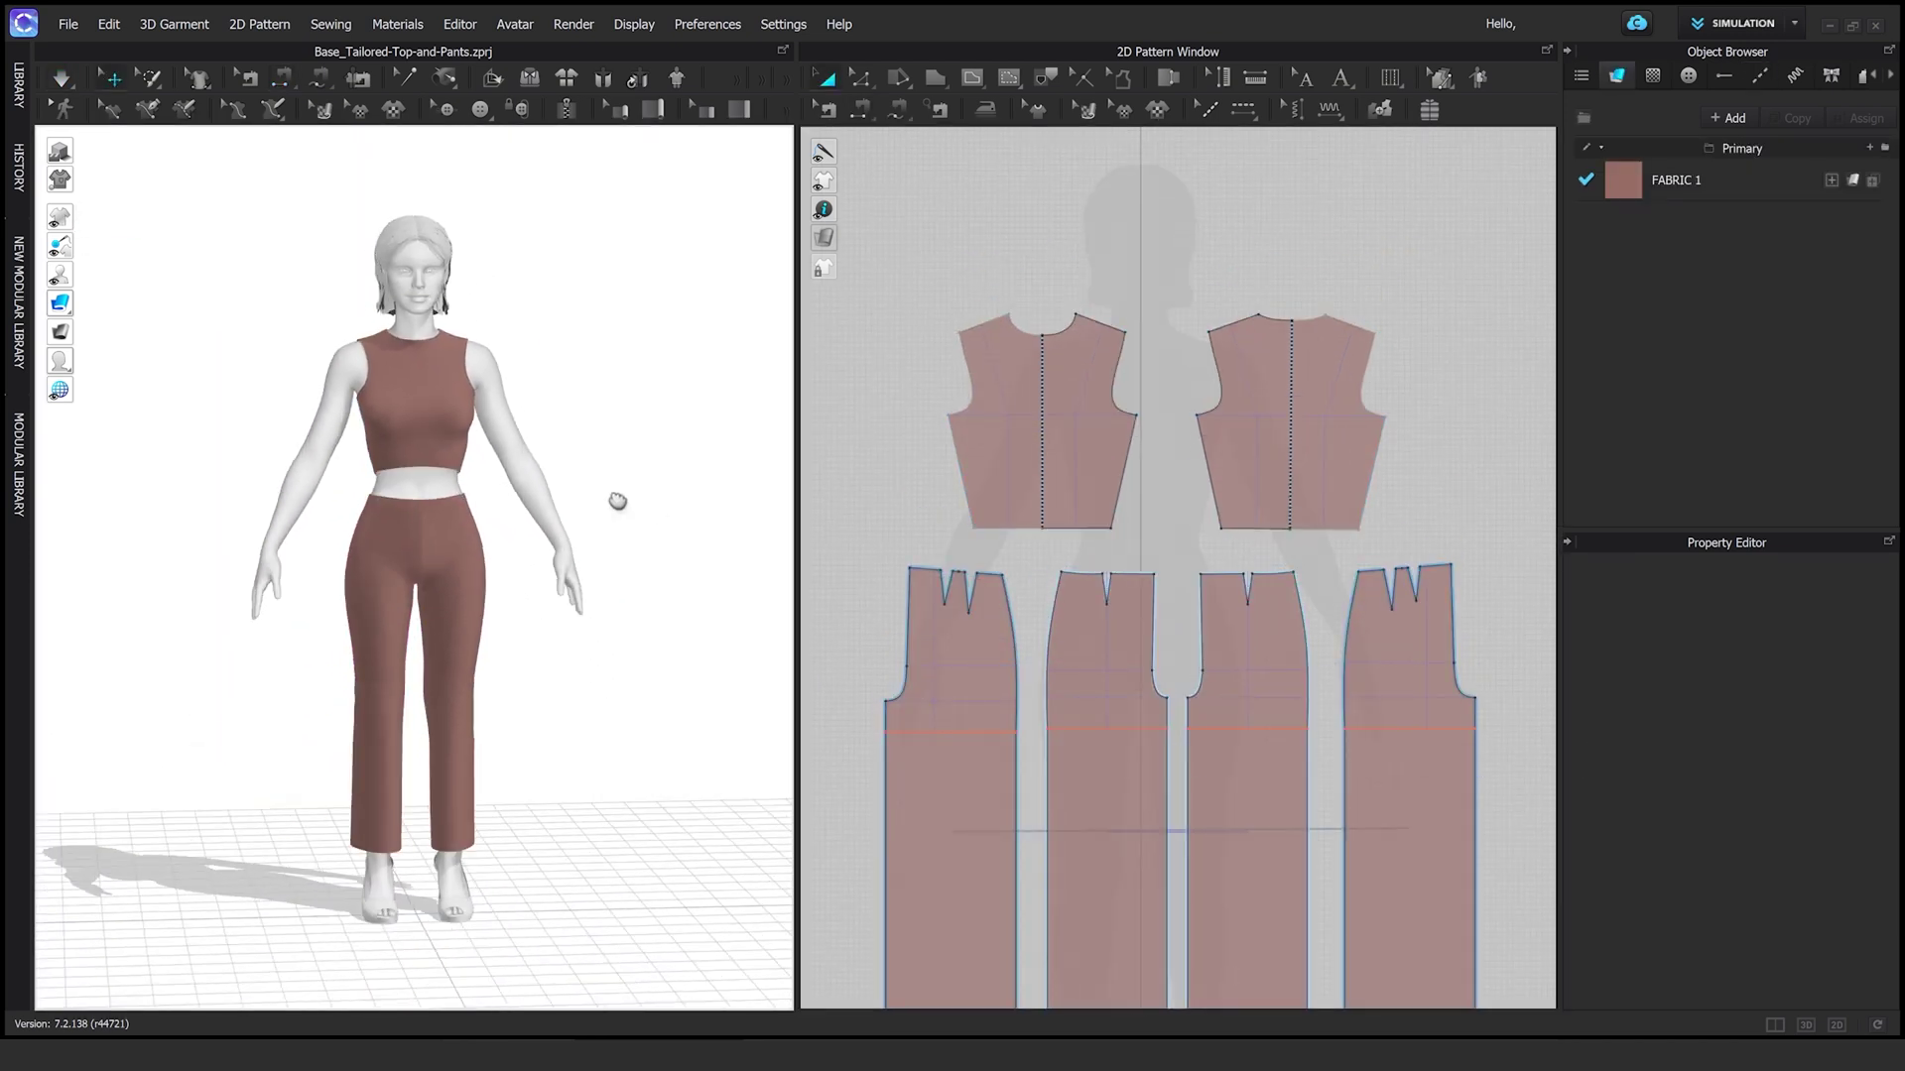
scroll(1038, 503, up, 2)
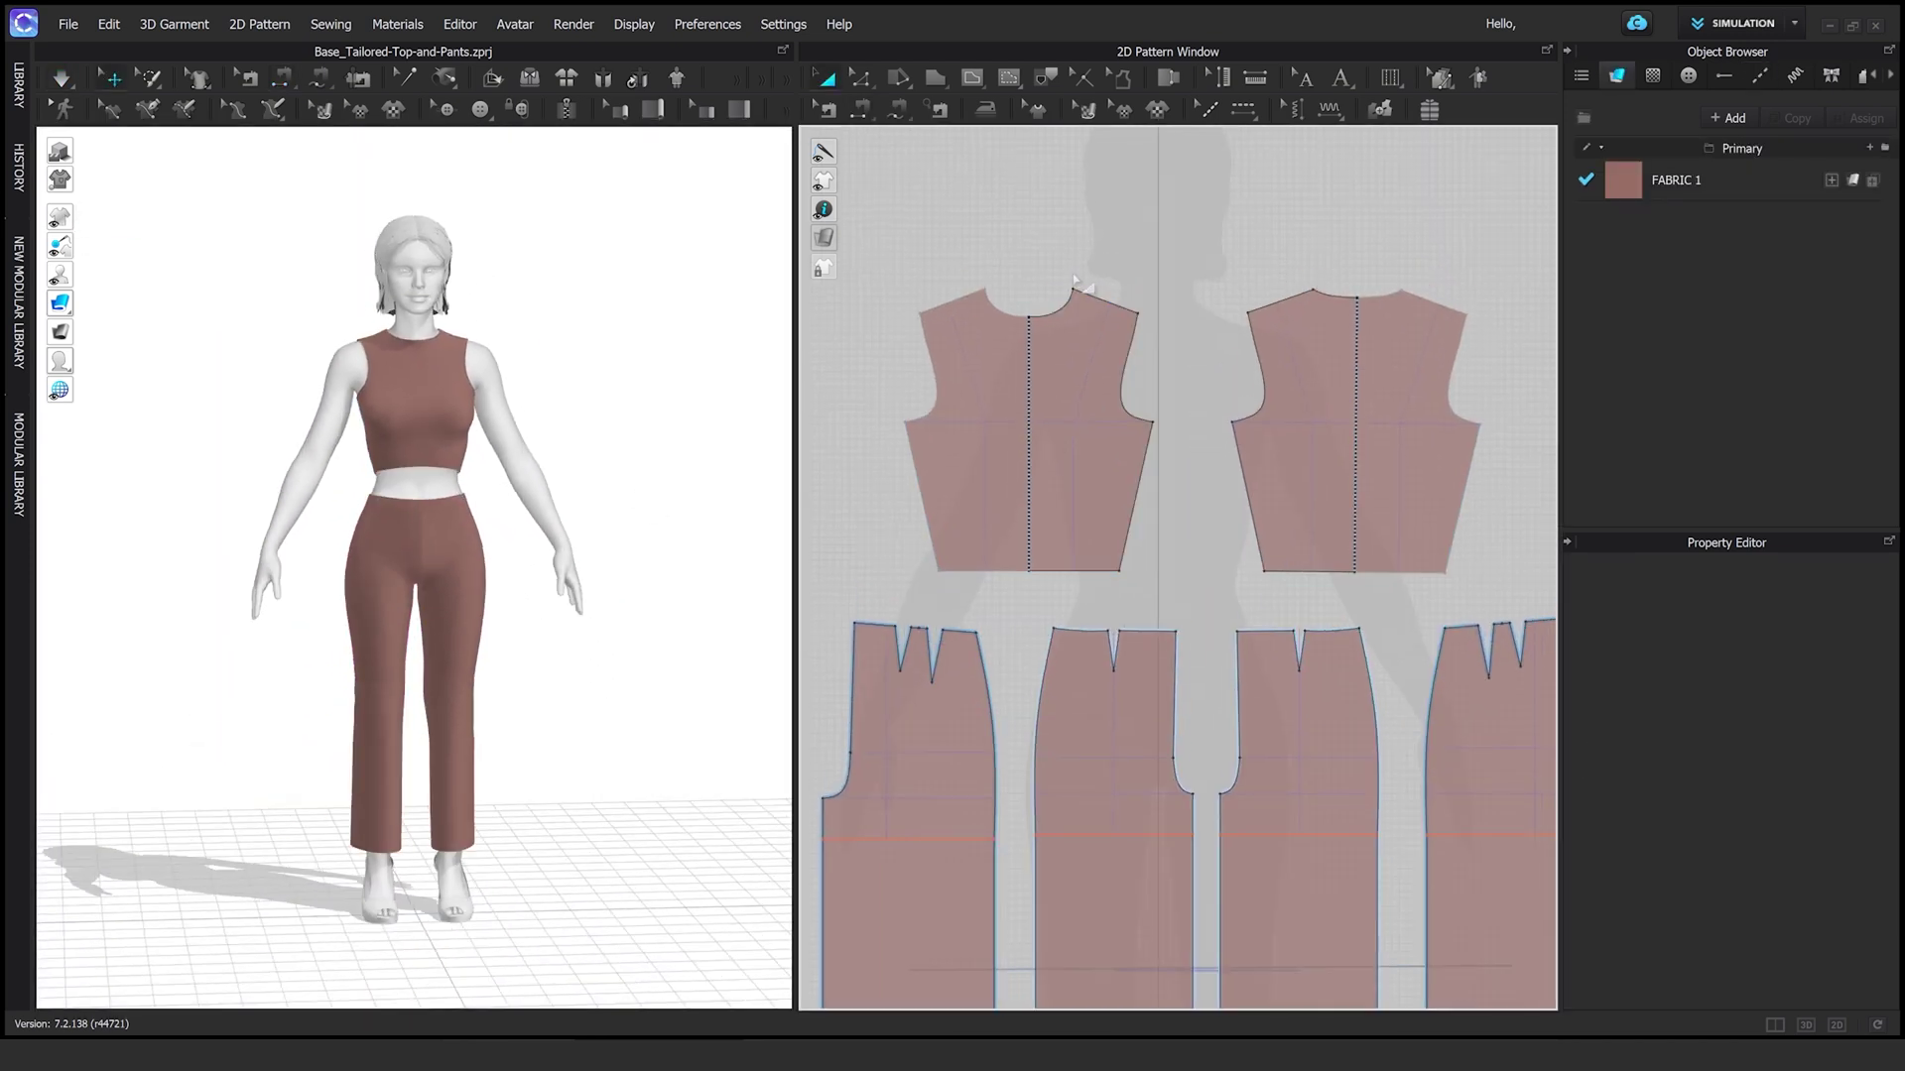
Split the top's front along its center fold line into two pieces, leaving a short slit open at the neck
click(1032, 501)
right_click(1040, 575)
click(1102, 846)
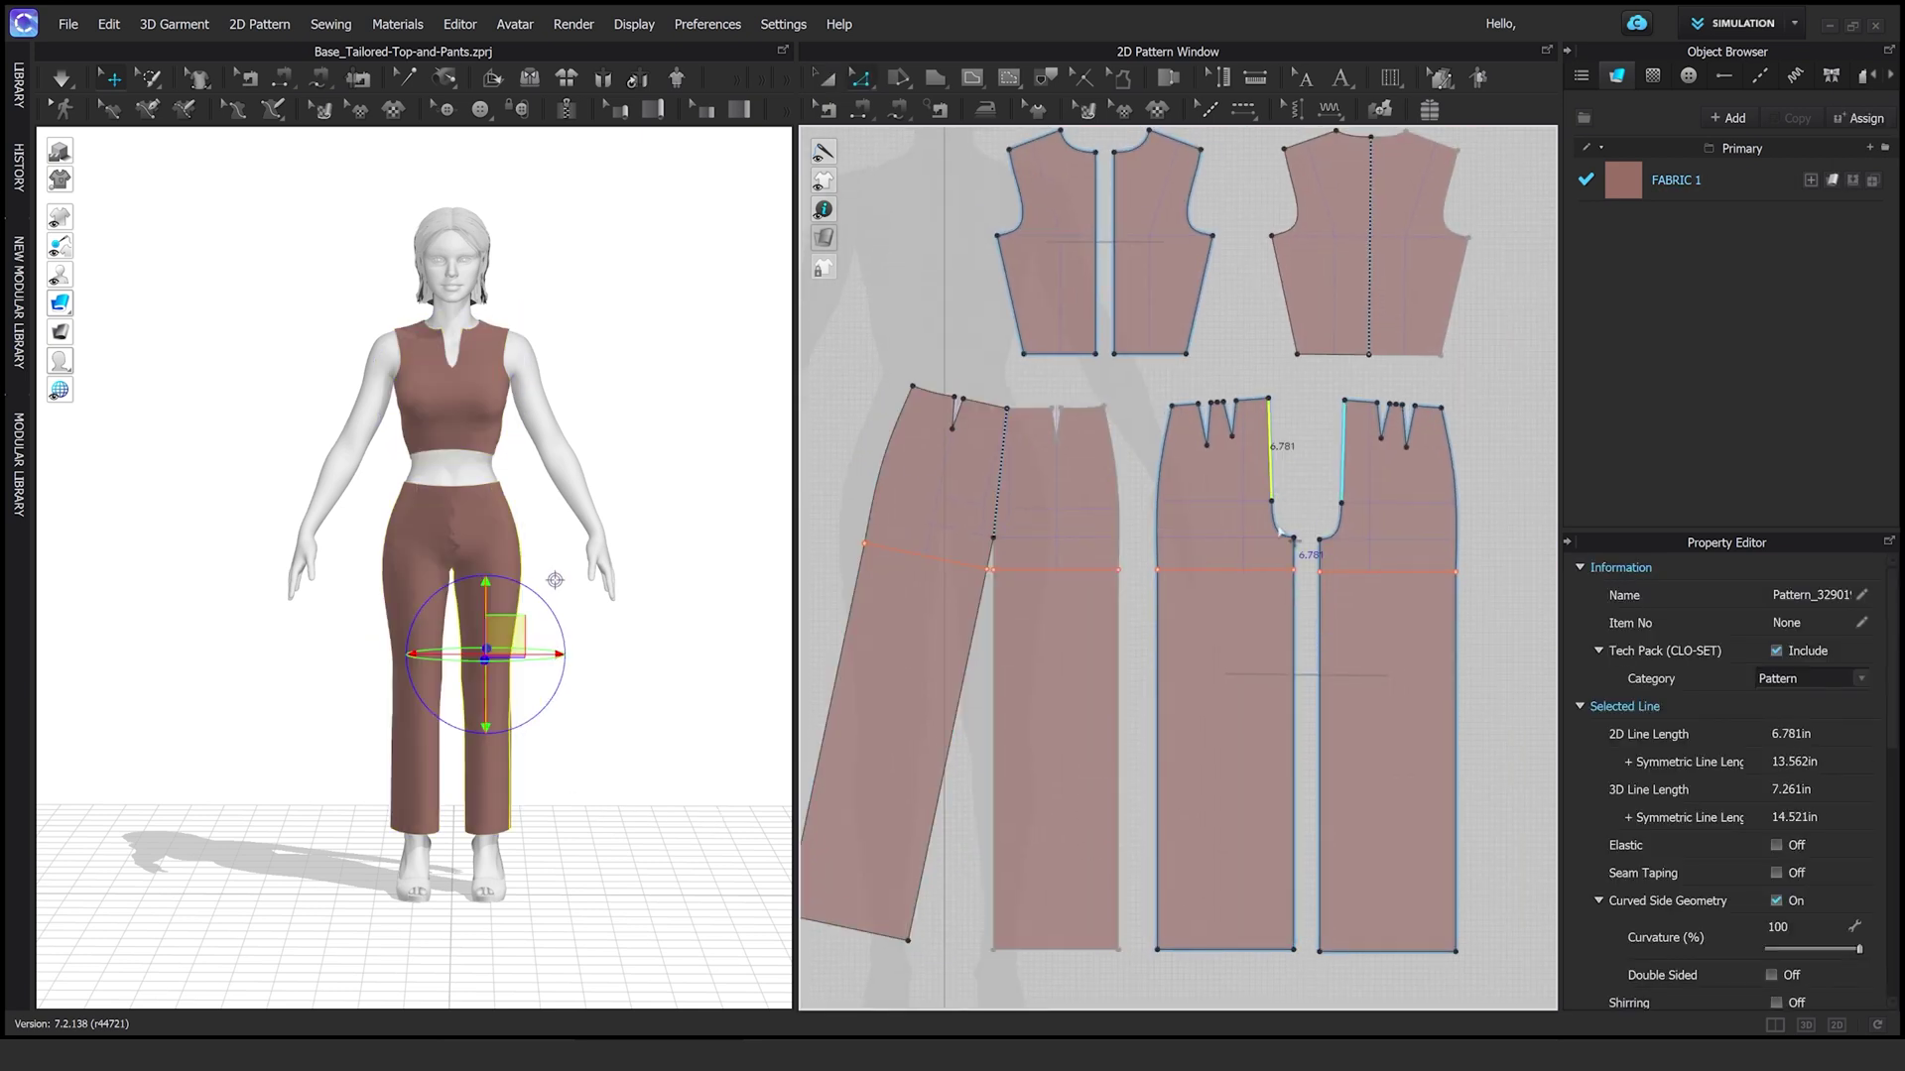
Merge the two back pant legs into one panel, sew the skirt's side seams, and simulate the long skirt
right_click(1278, 544)
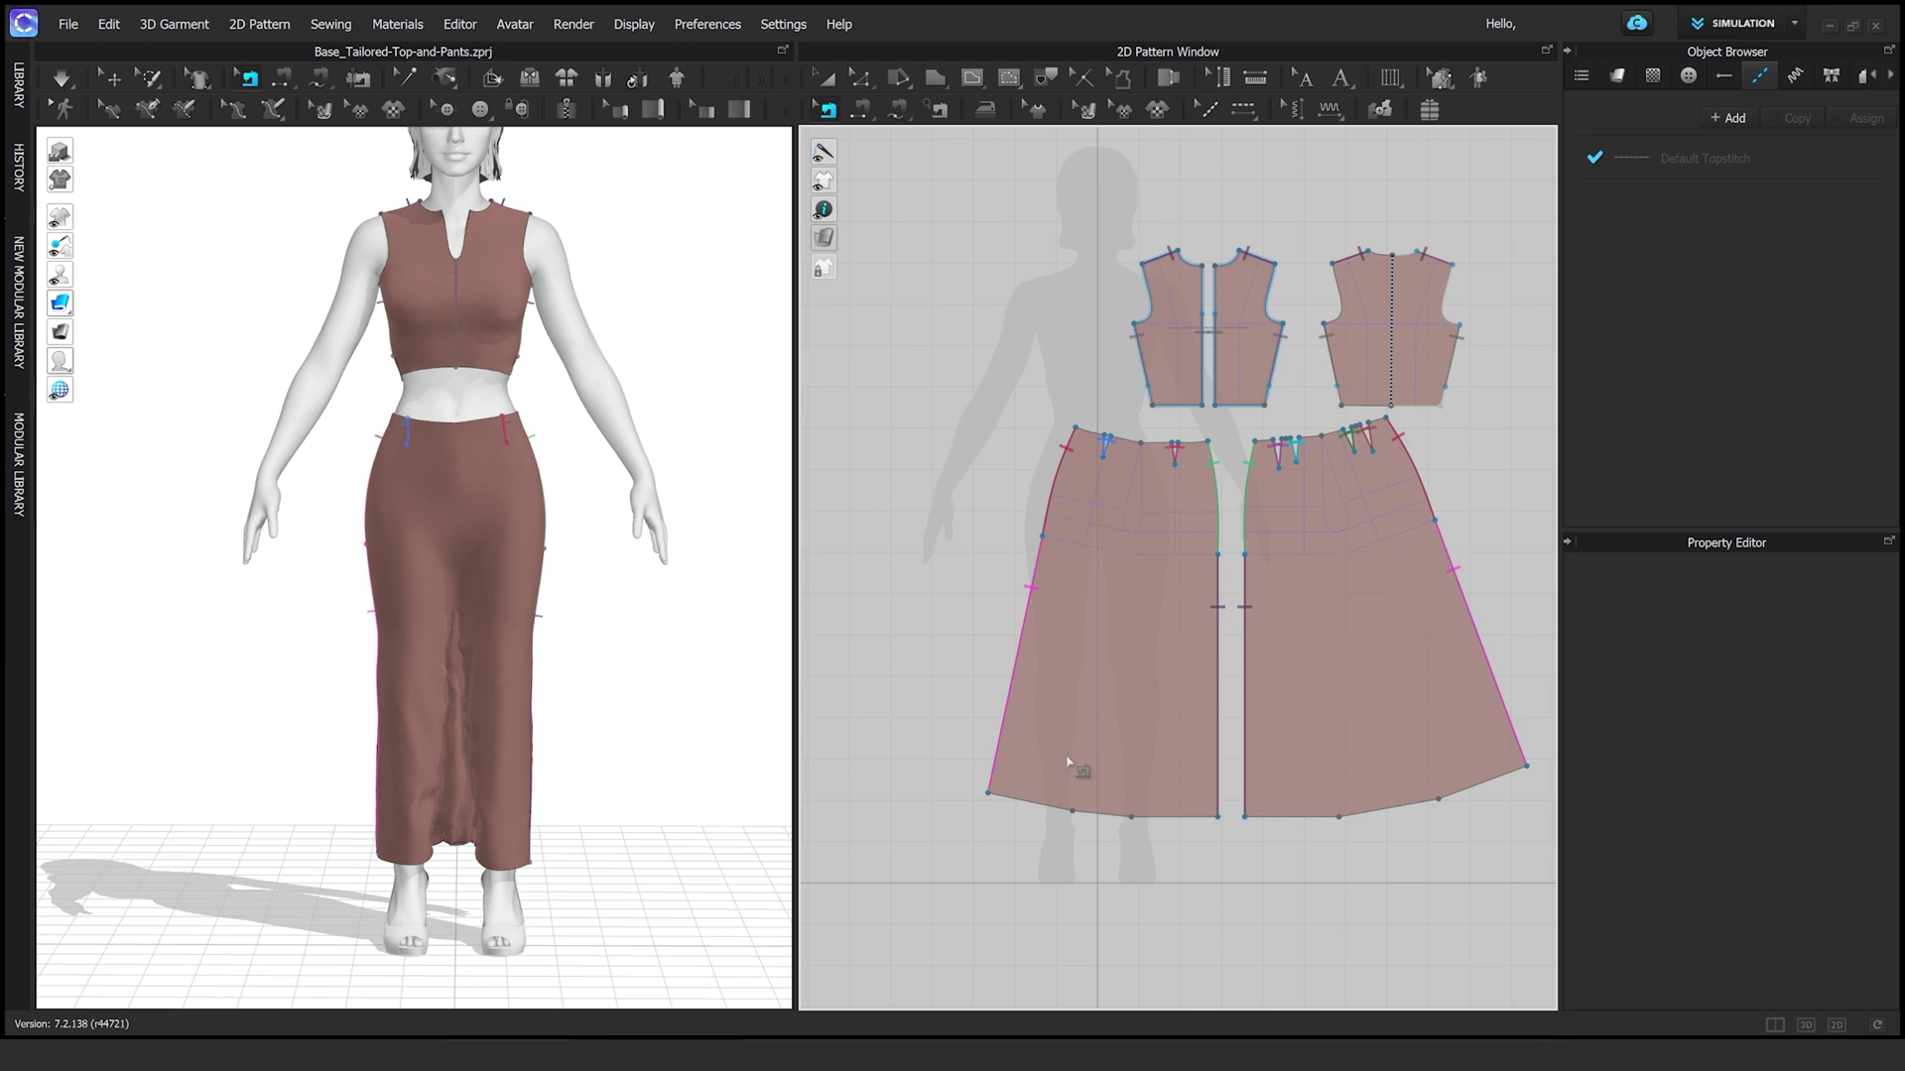
click(1068, 762)
key(space)
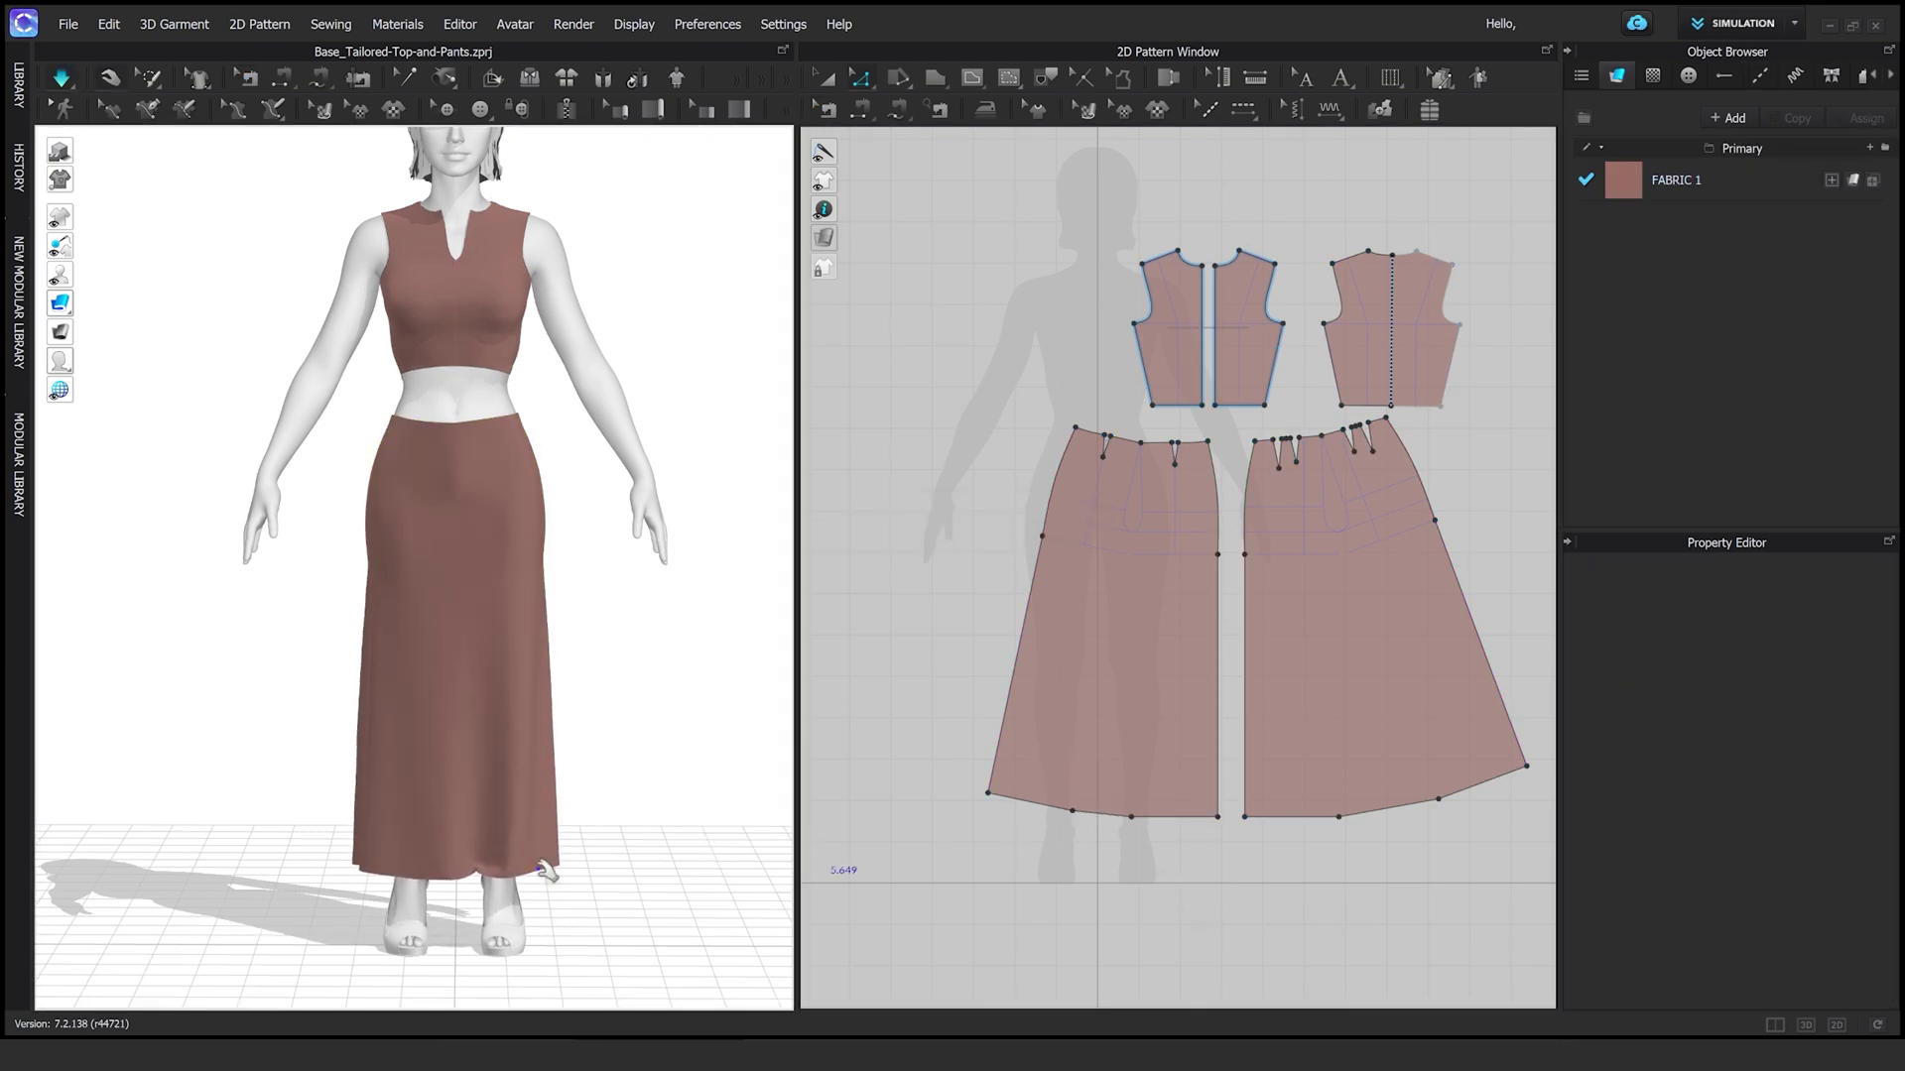
click(546, 873)
right_drag(546, 873, 638, 629)
scroll(638, 629, up, 2)
scroll(819, 640, down, 2)
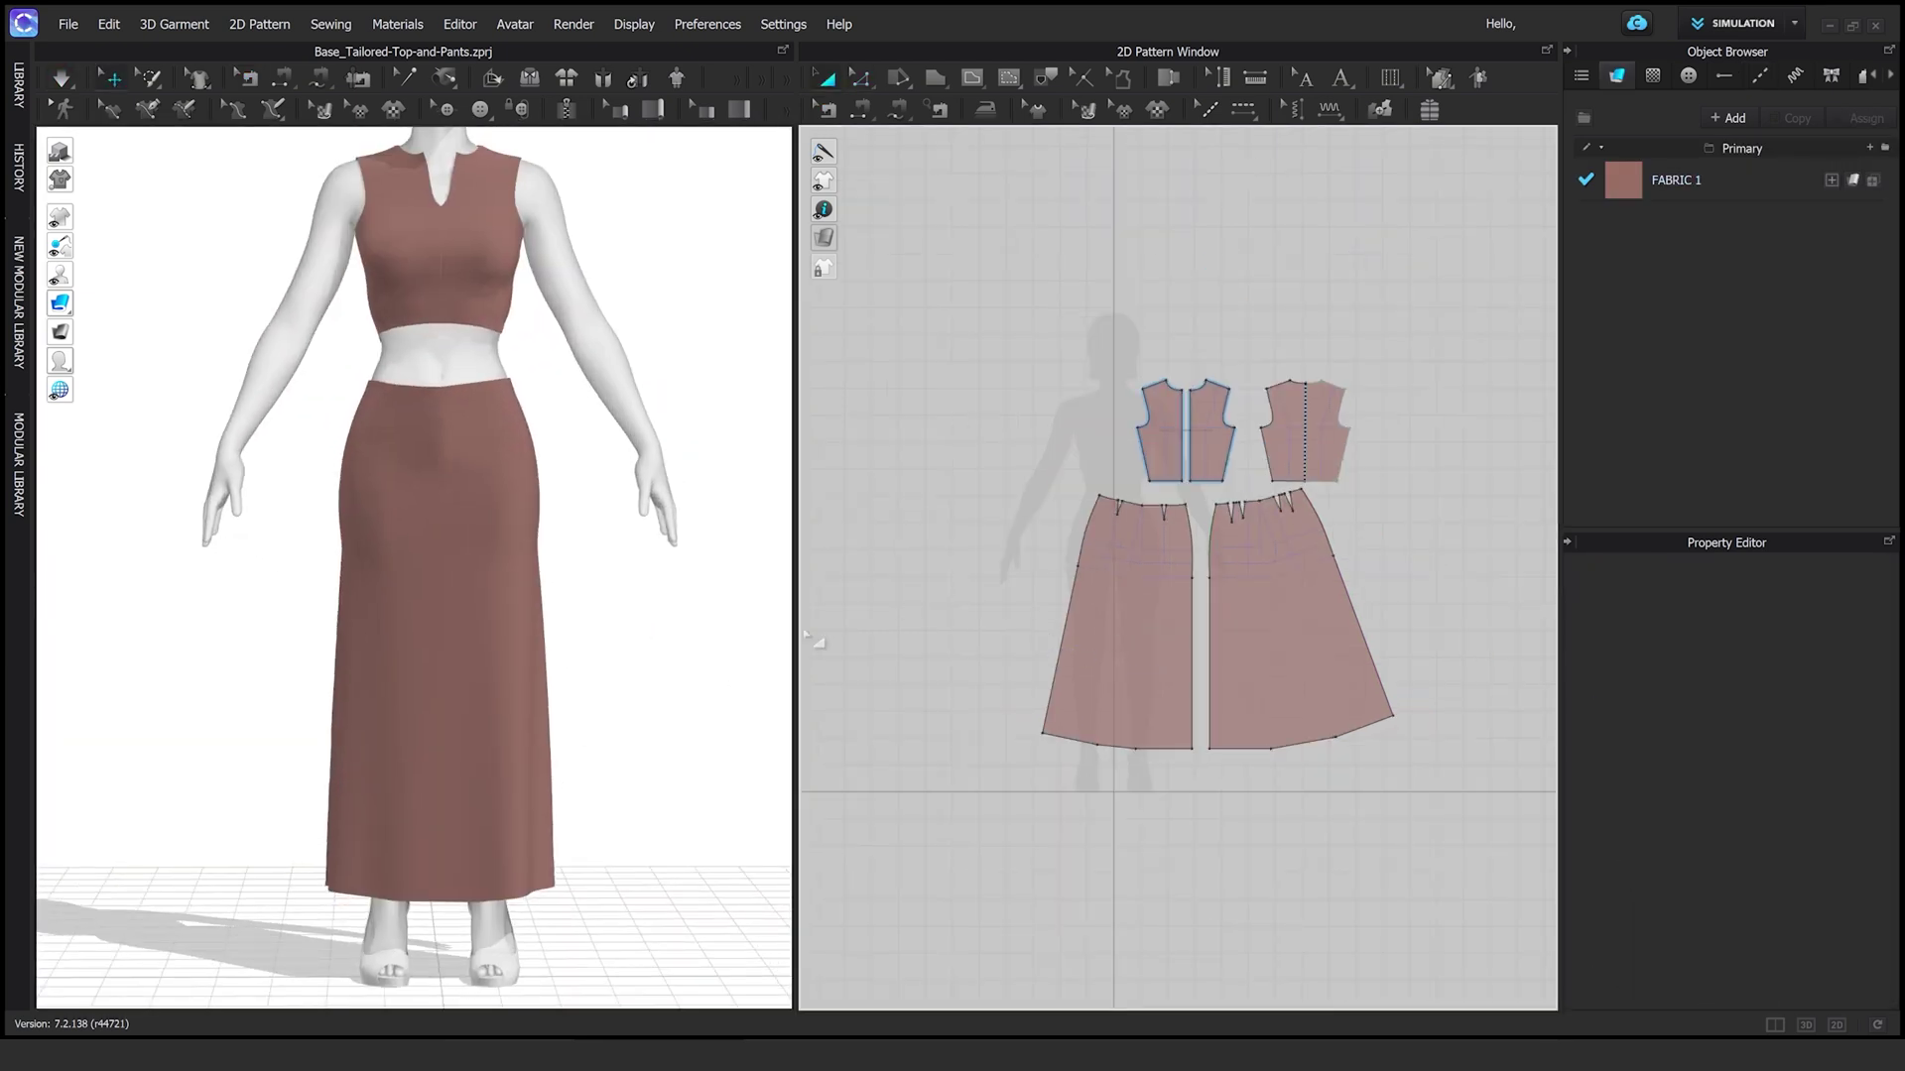
Sew the top's center front only from below the bust to deepen the opening, and end its side seams above the hem
click(1233, 658)
key(Escape)
scroll(438, 391, up, 2)
scroll(1245, 689, up, 3)
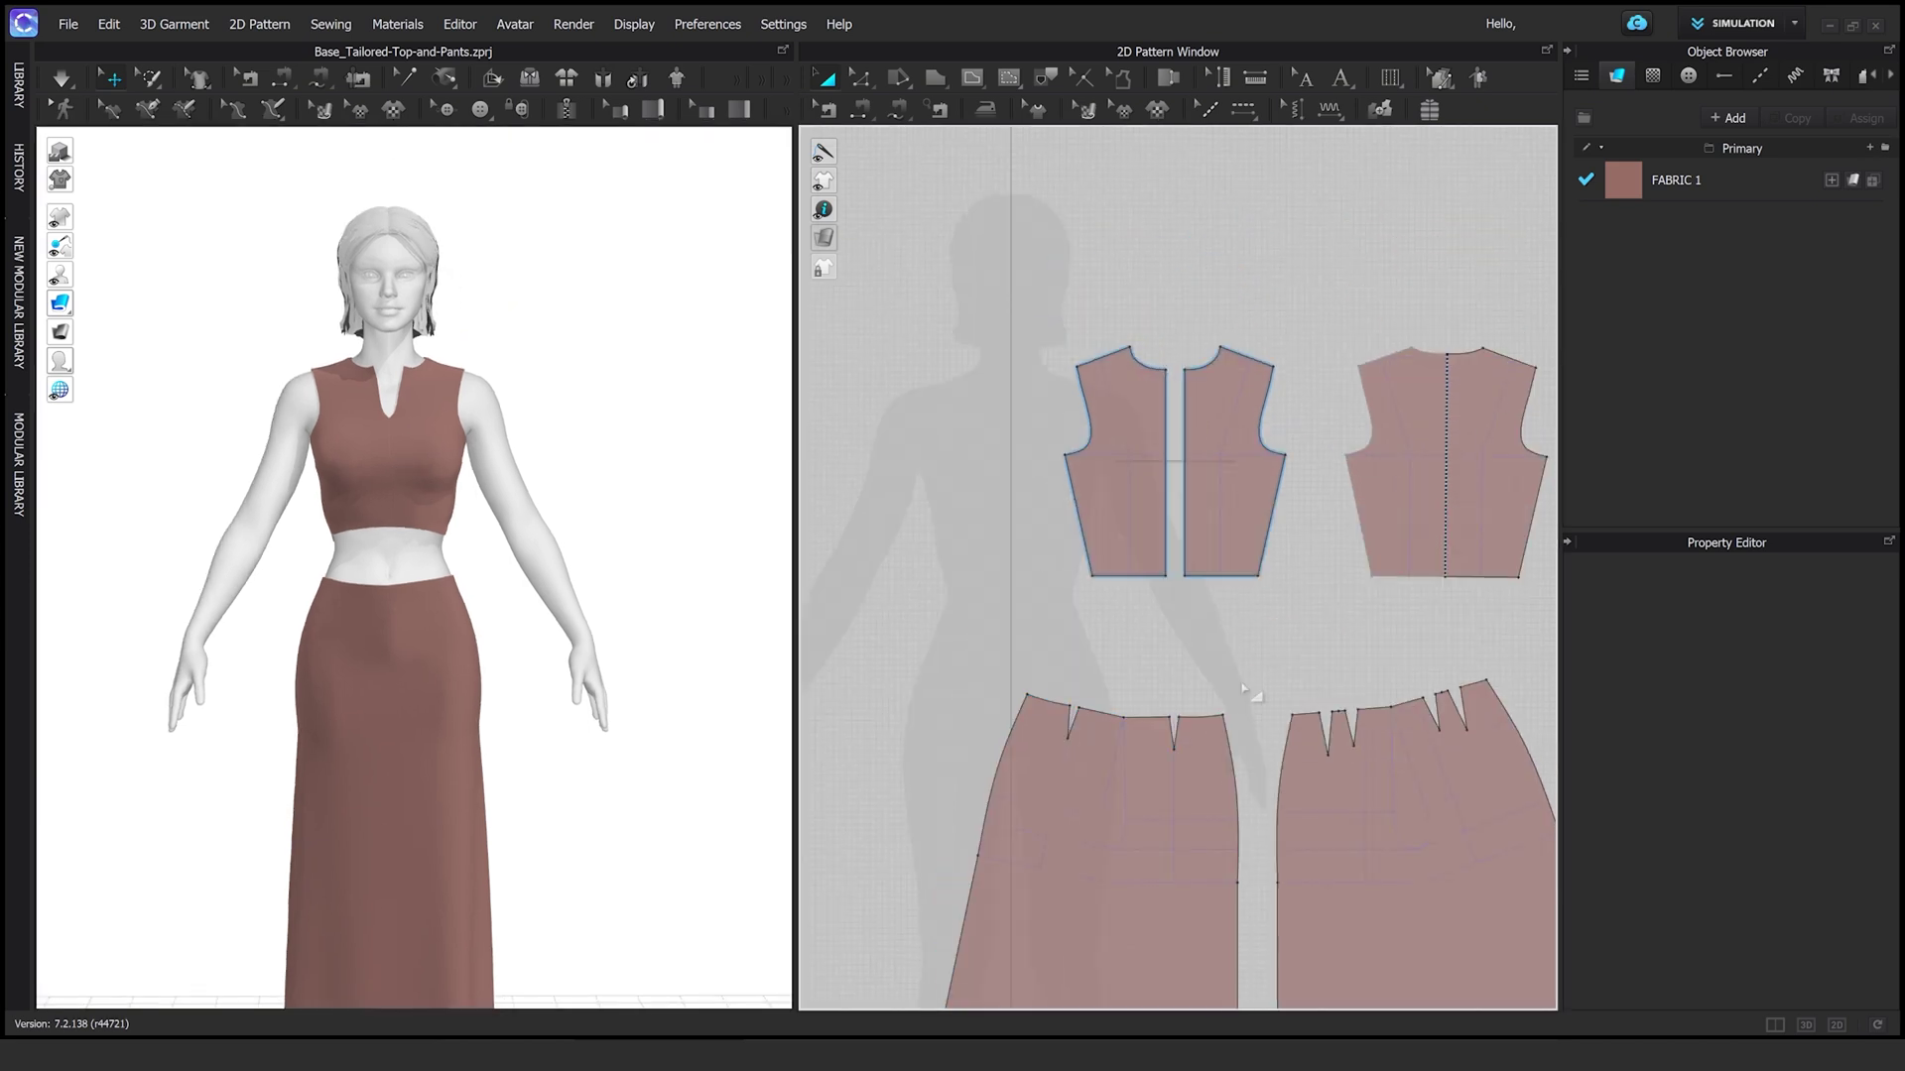
click(1186, 446)
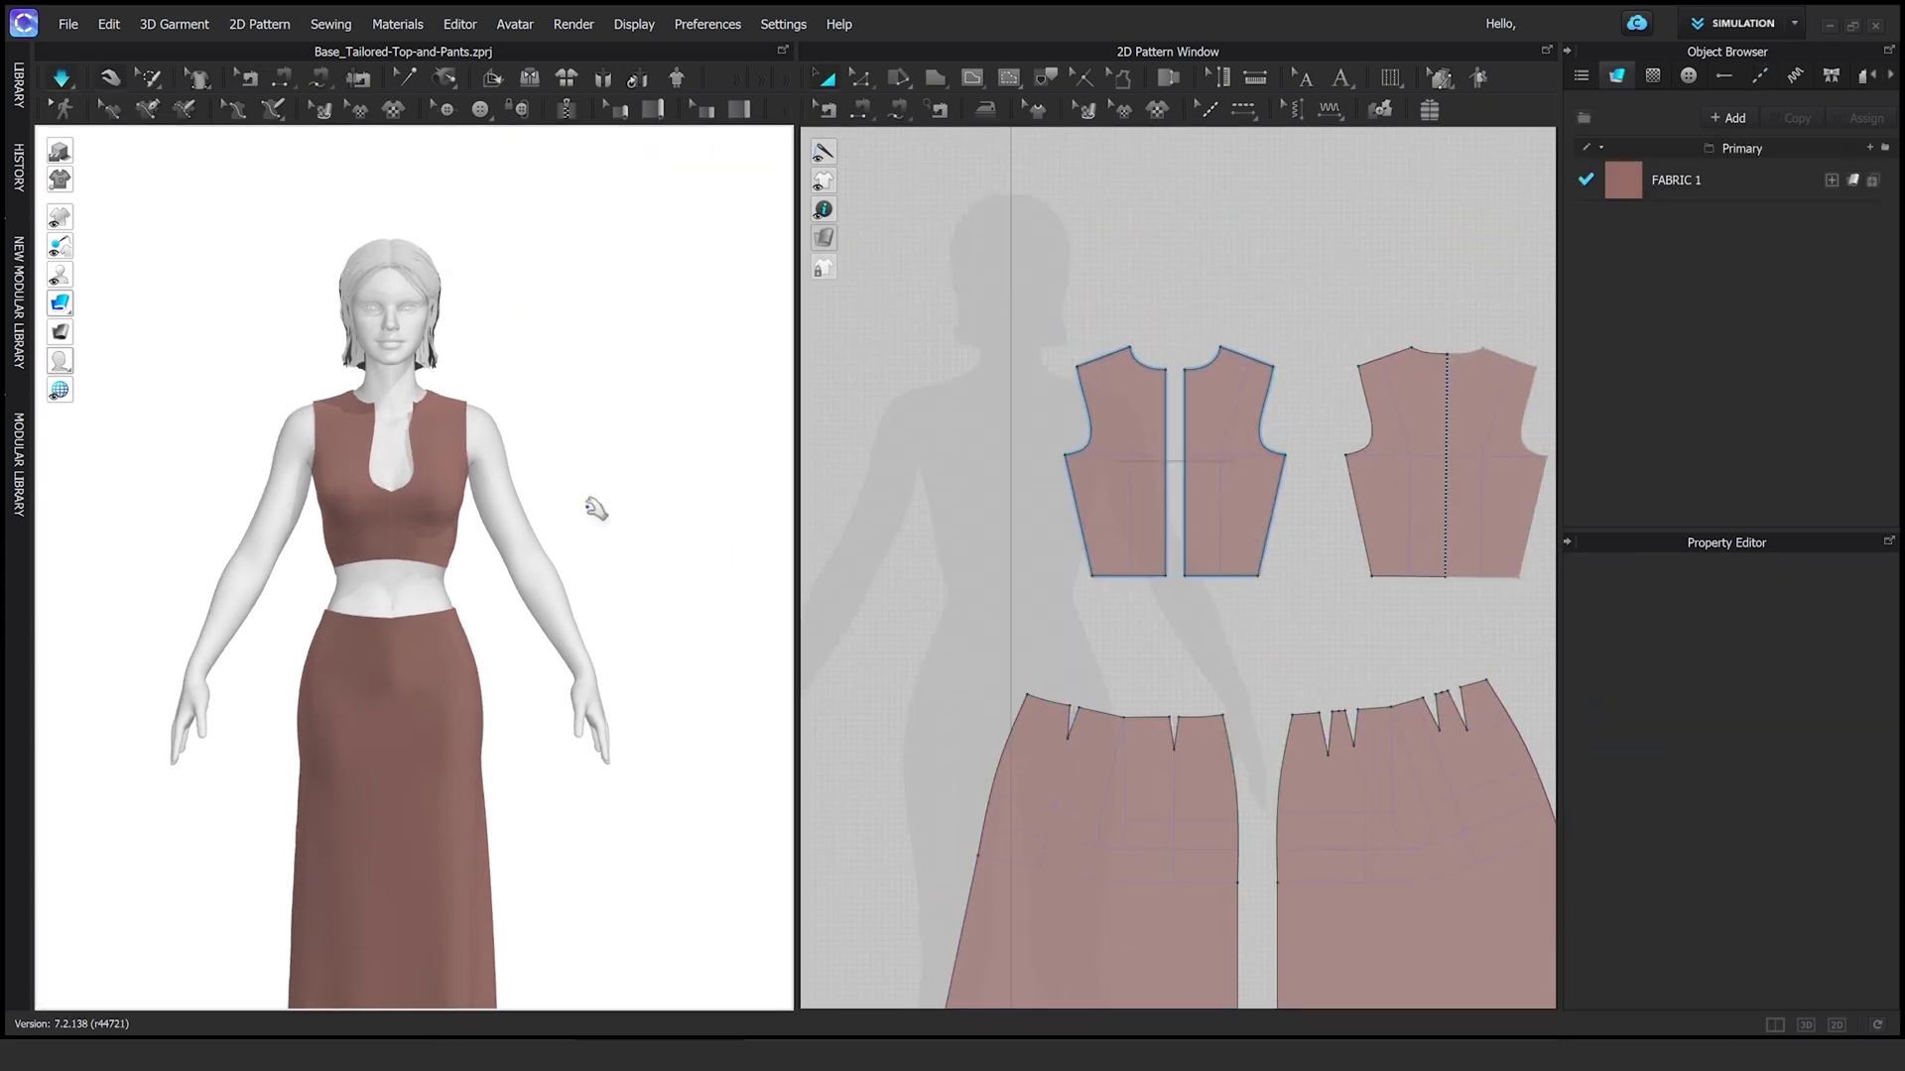
right_drag(596, 502, 523, 575)
click(1283, 458)
click(1357, 509)
key(q)
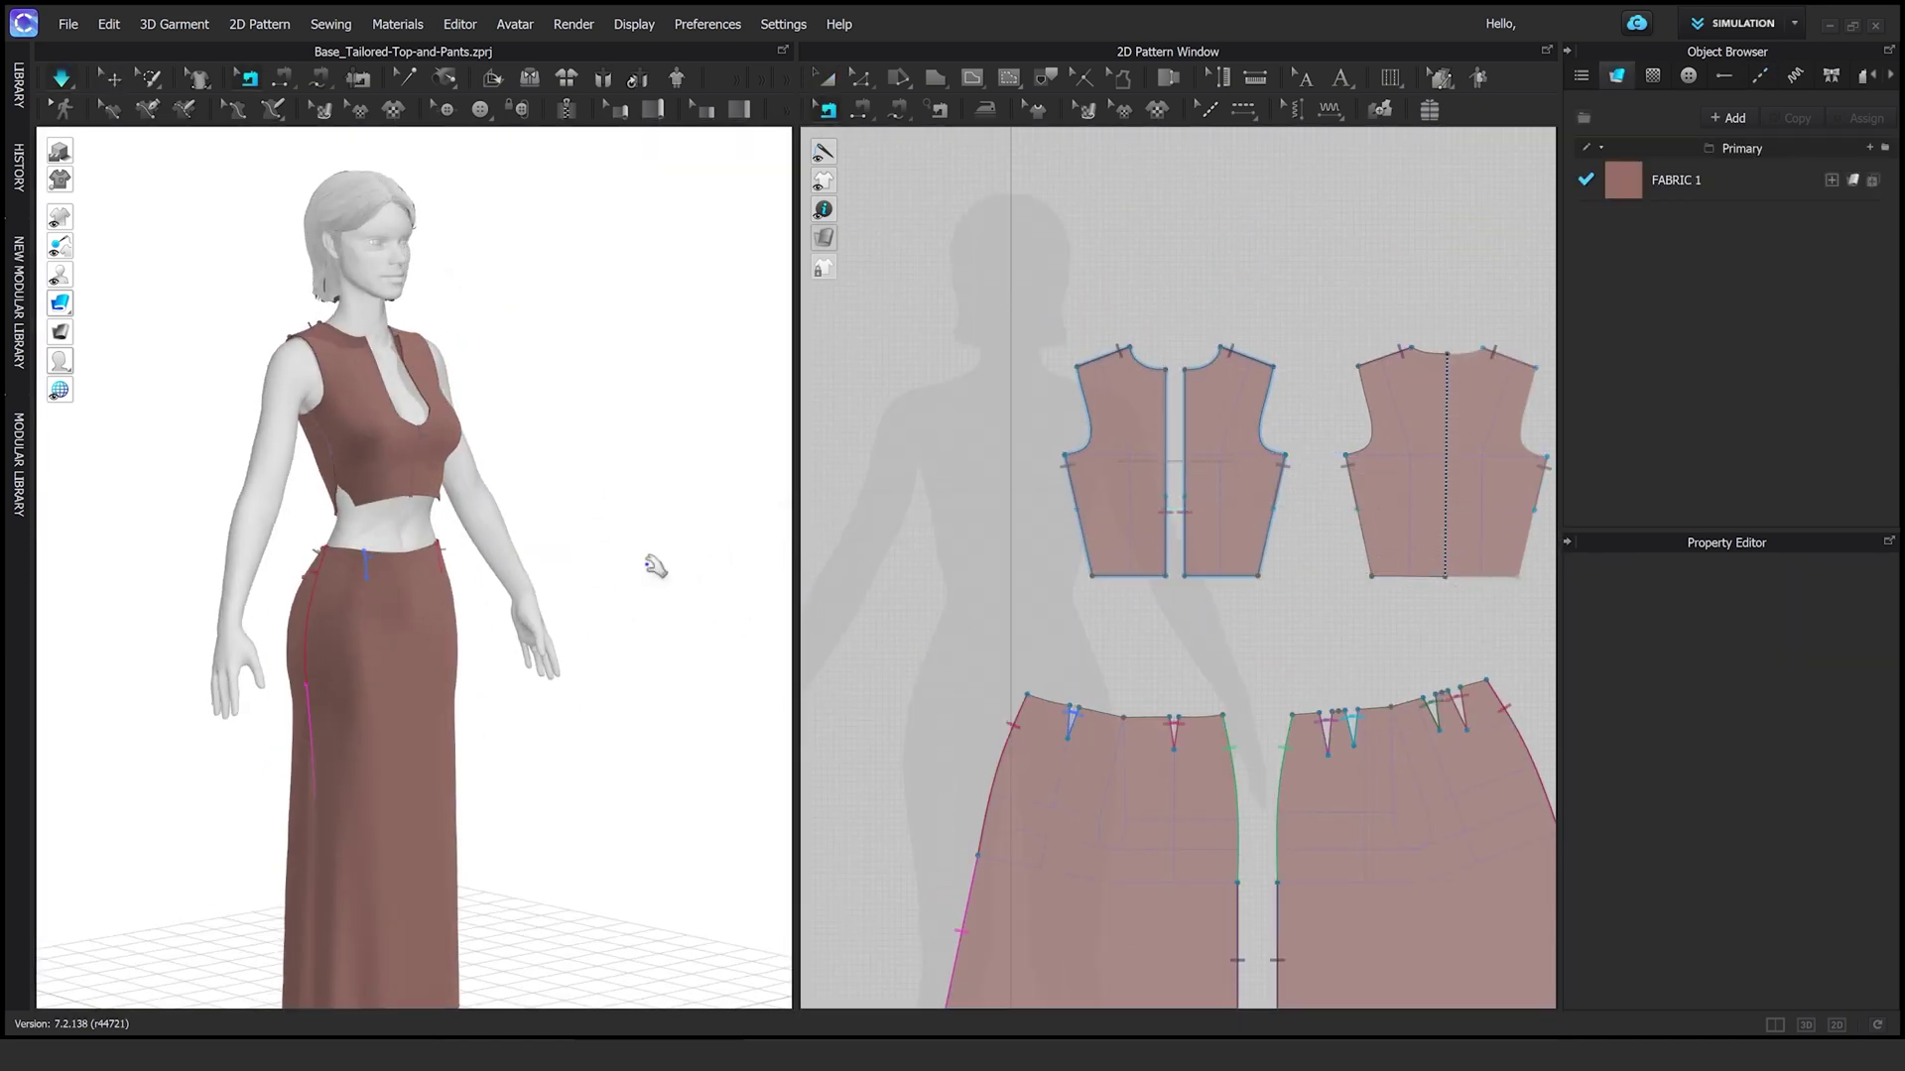
Lower the center neck points on both front pieces of the top to shape a deep V neckline
right_drag(651, 561, 591, 588)
scroll(705, 489, down, 2)
scroll(1151, 486, up, 2)
scroll(1191, 456, up, 4)
key(b)
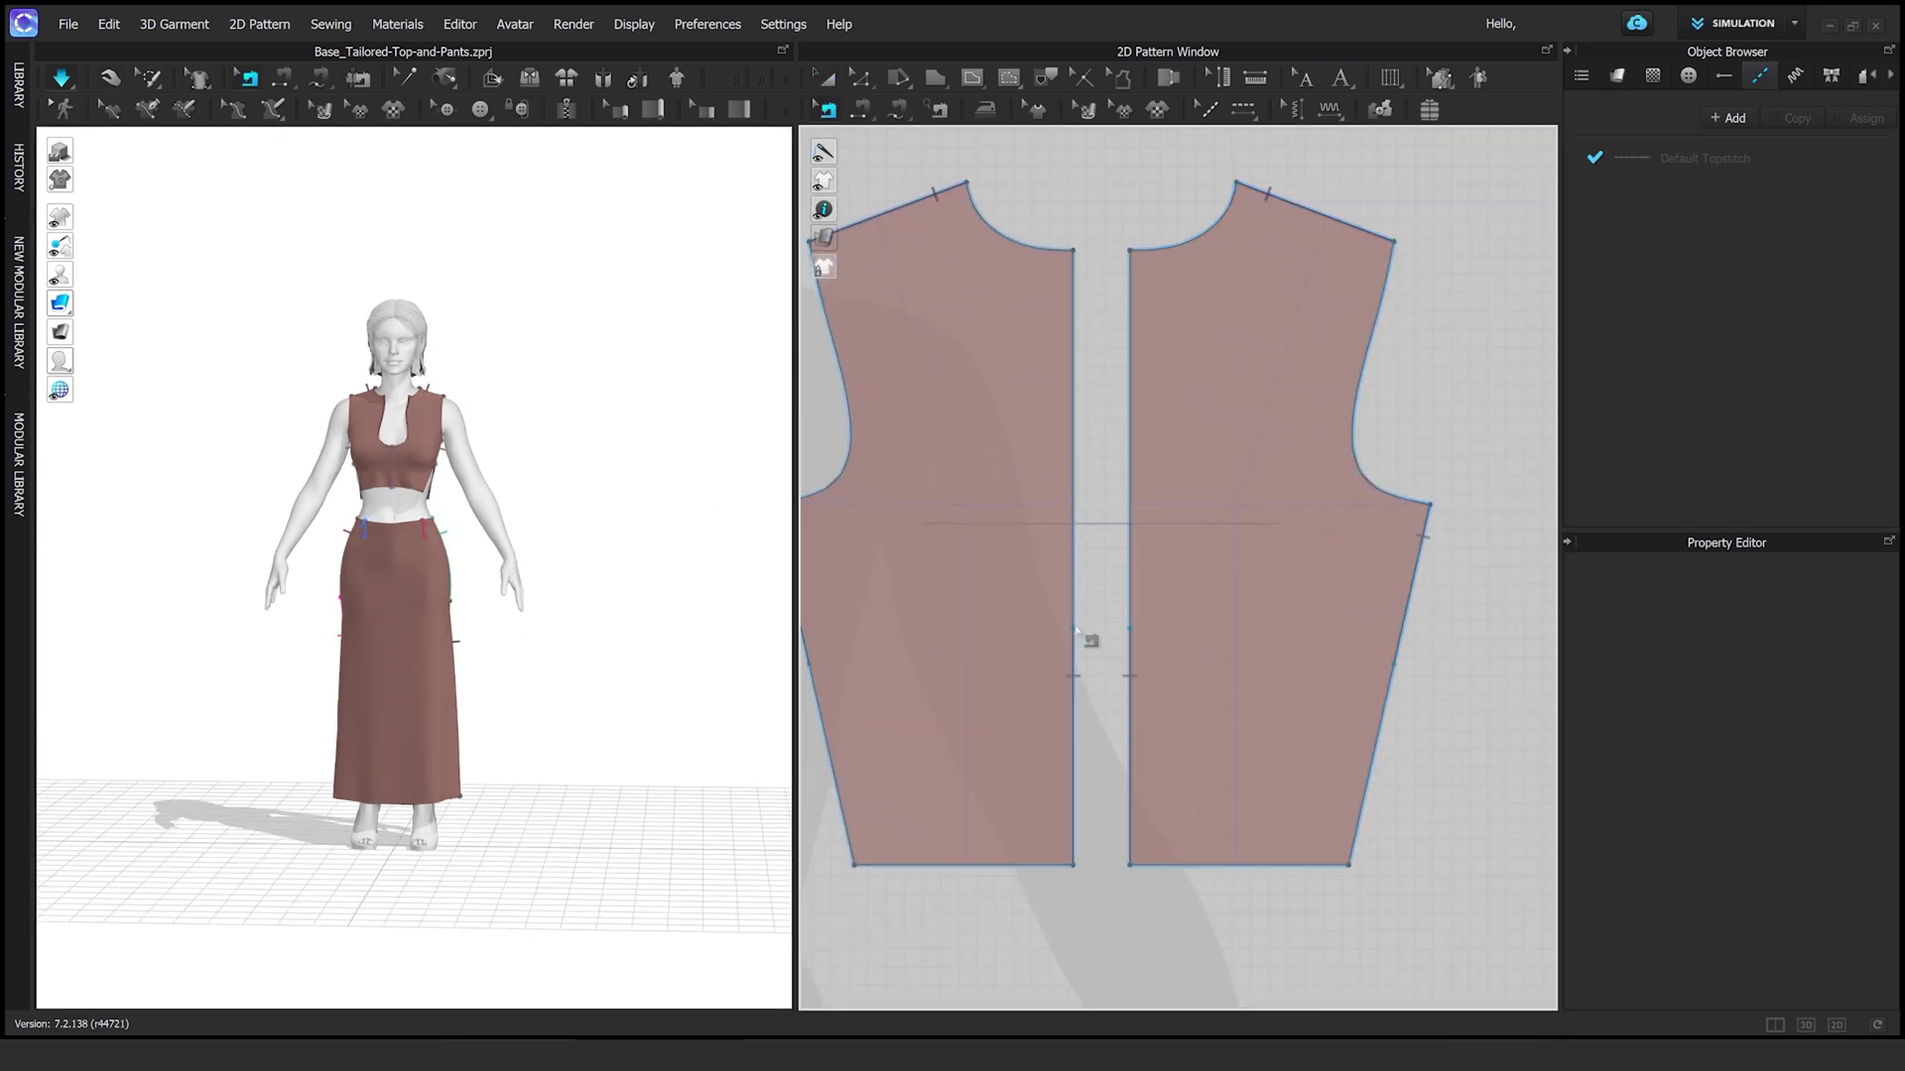
drag(1072, 250, 1085, 424)
key(a)
scroll(1072, 493, down, 3)
scroll(599, 561, down, 3)
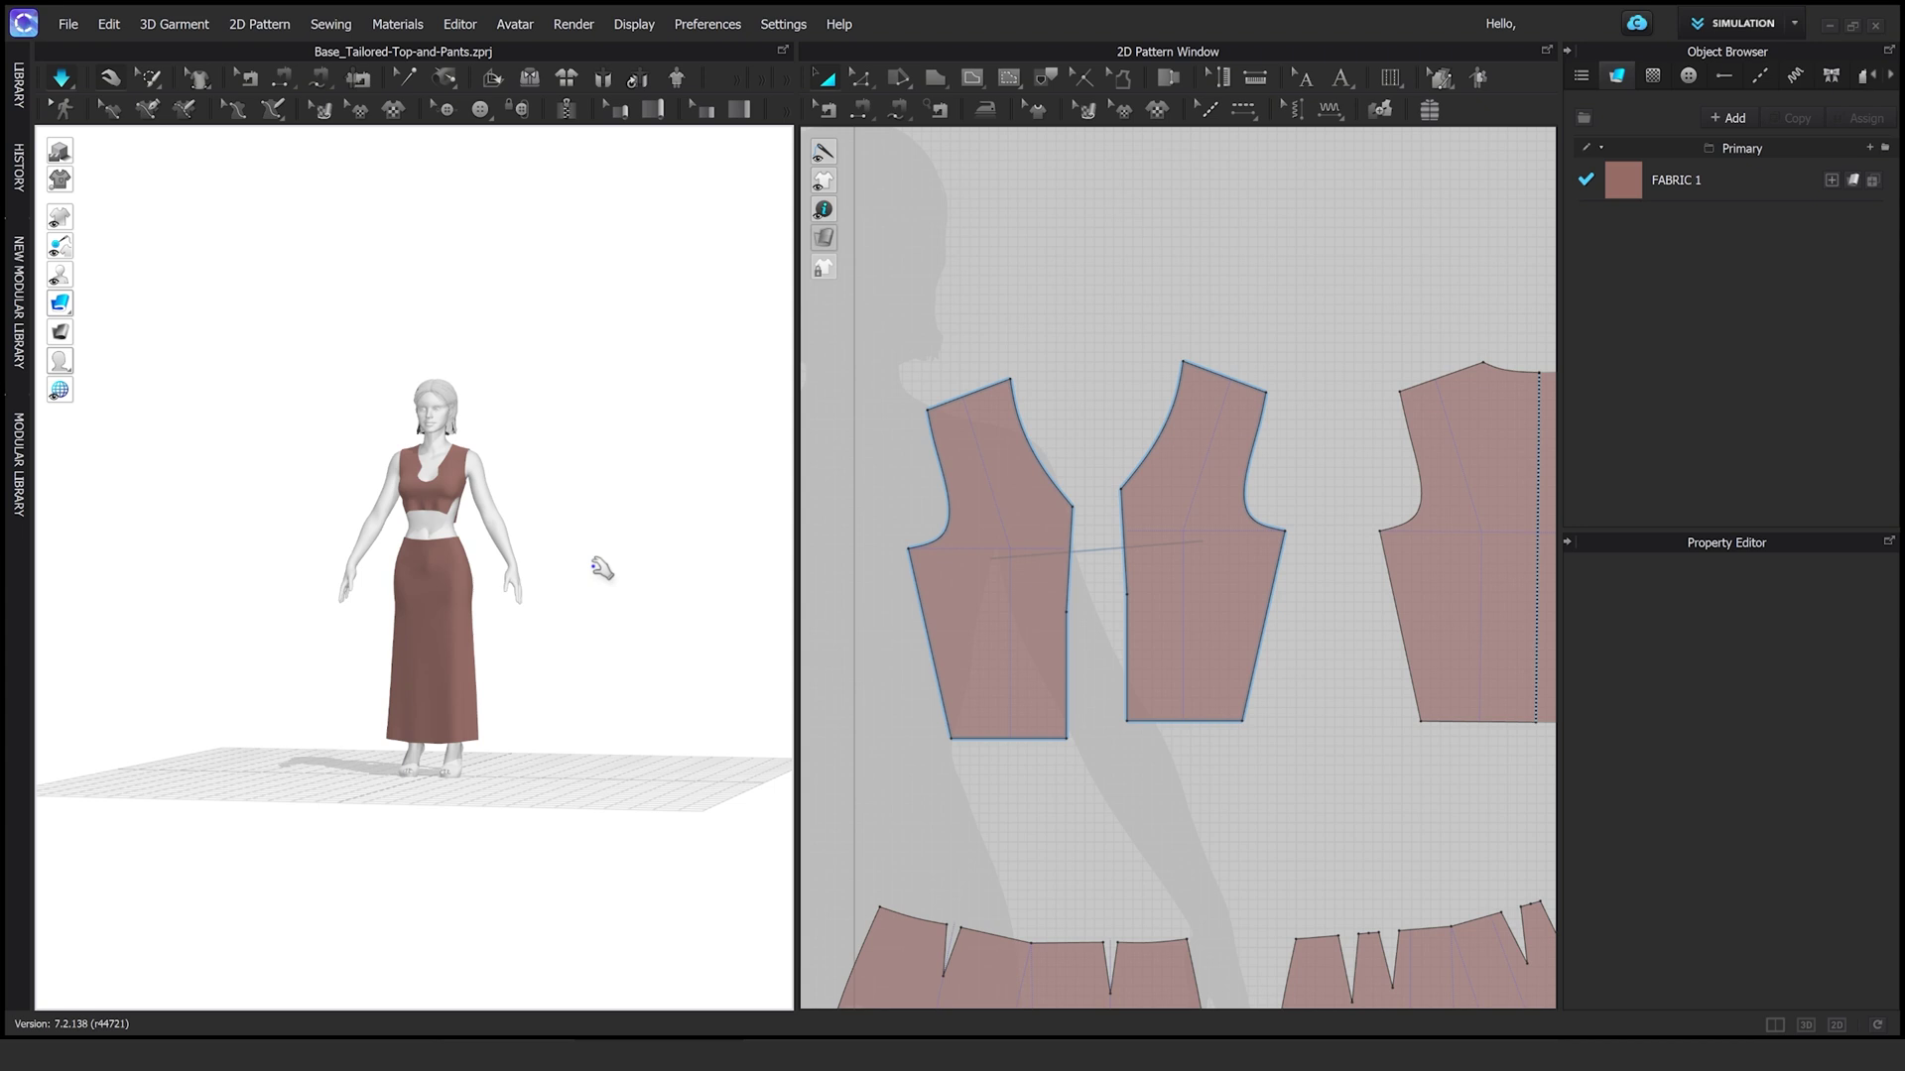
scroll(1038, 416, up, 5)
scroll(526, 646, up, 2)
right_drag(525, 646, 595, 644)
scroll(1067, 724, down, 4)
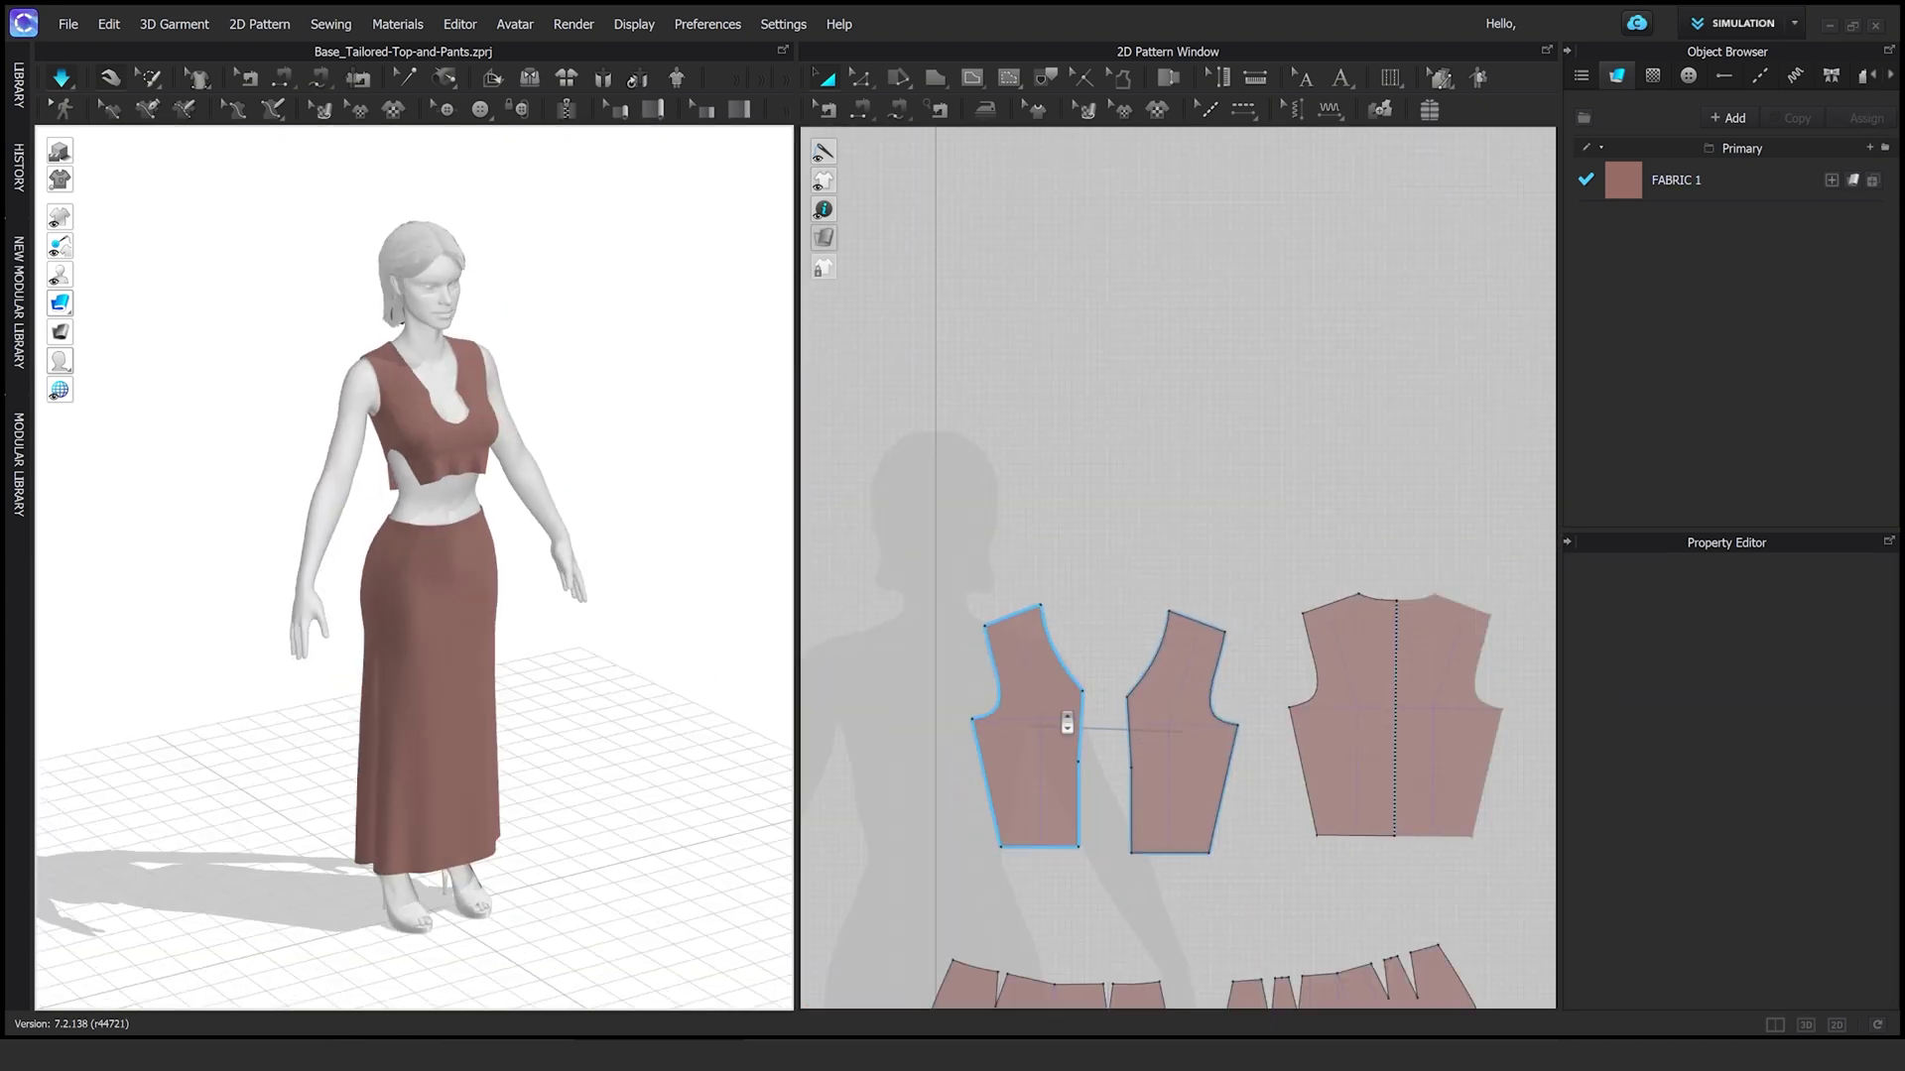
Re-sew the top's center front below the lowered neckline and close its side seams down to the hem
key(b)
click(1308, 613)
scroll(1071, 552, up, 6)
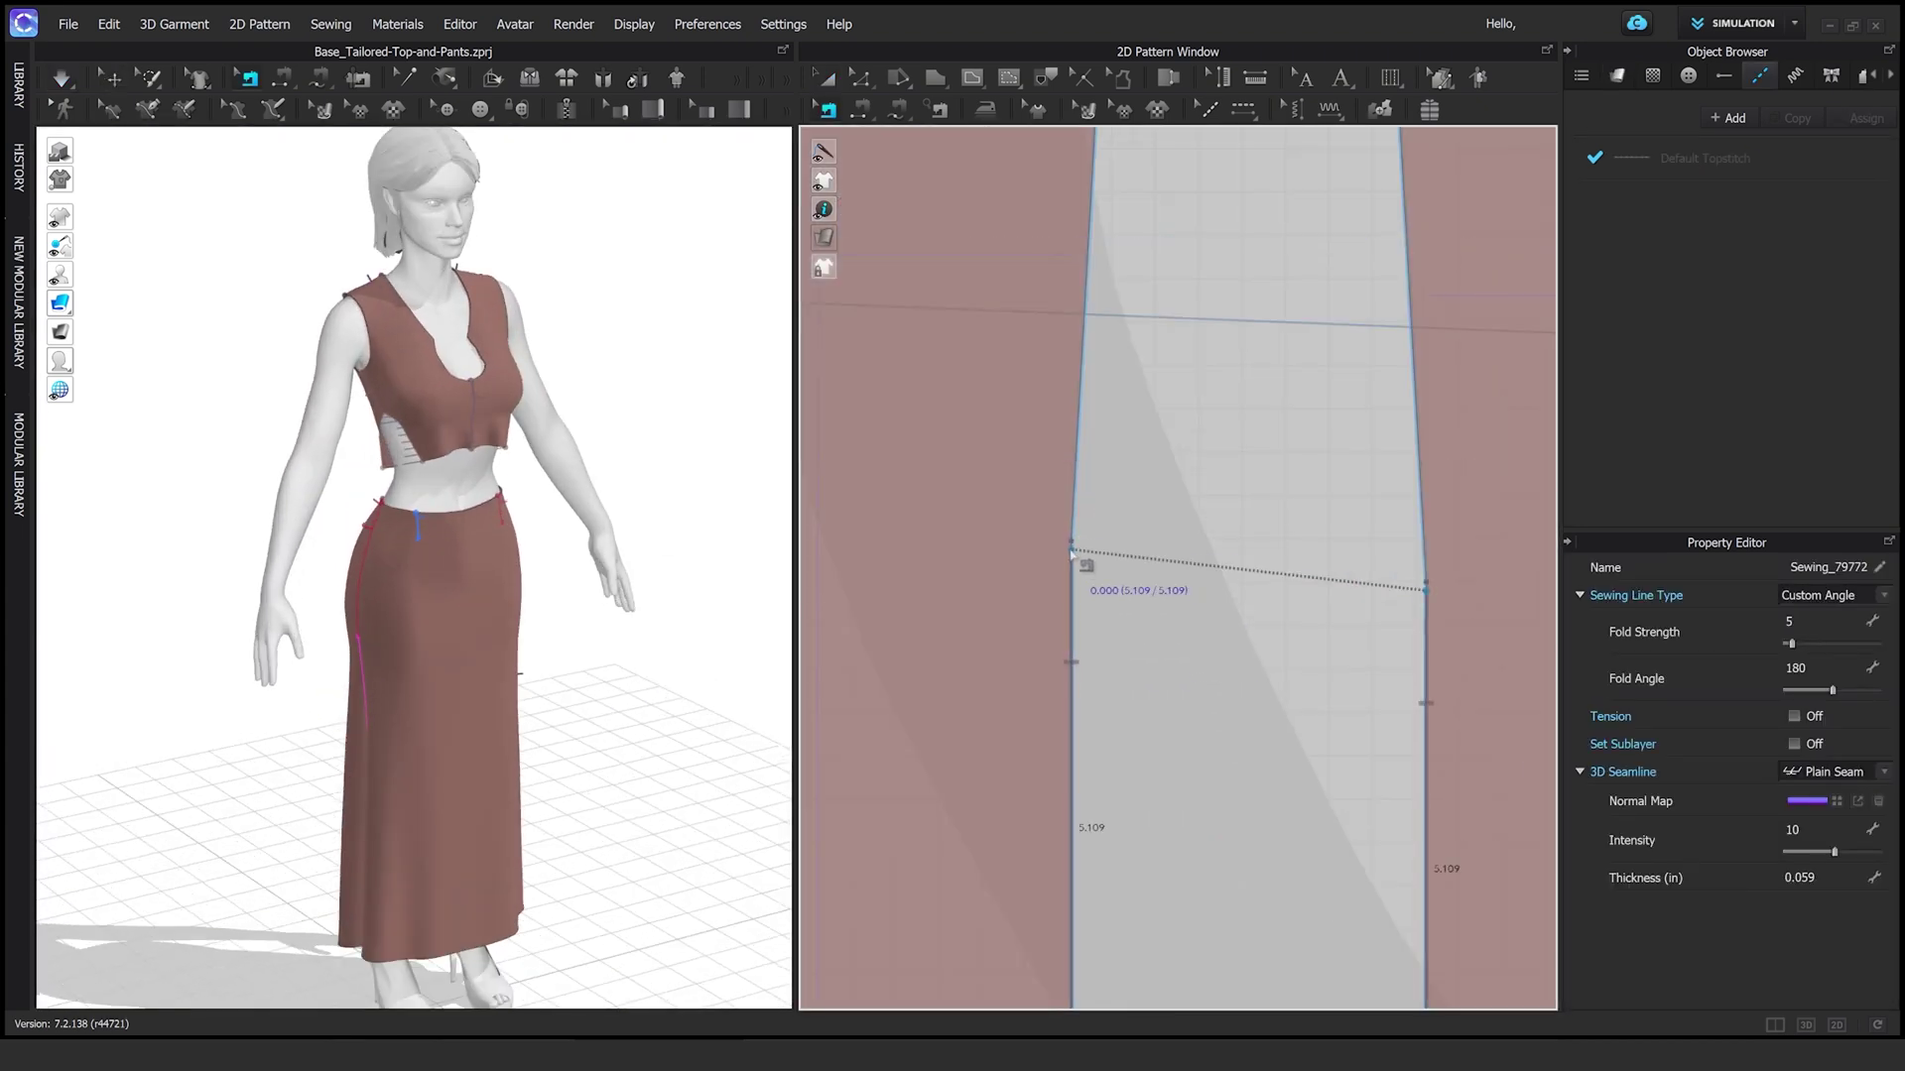
click(646, 502)
scroll(584, 672, up, 3)
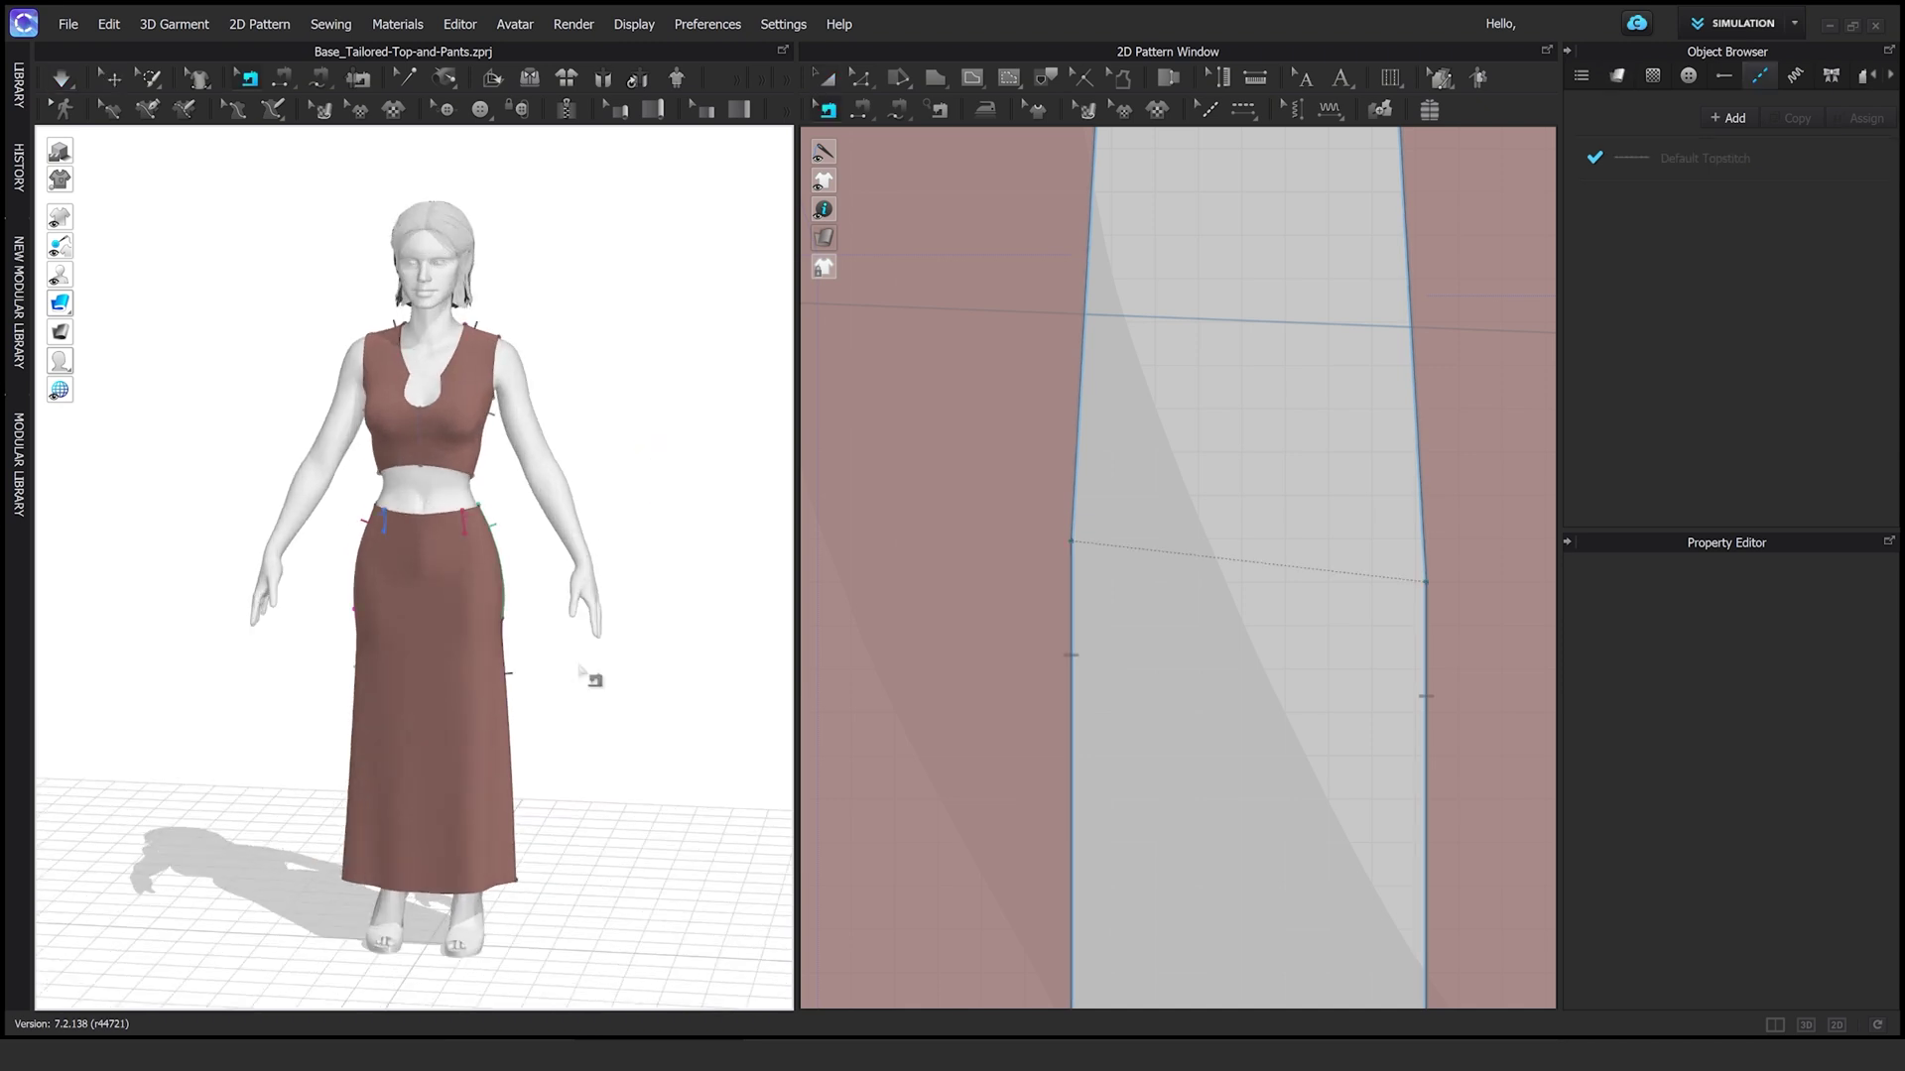
Delete the extra points on the skirt's front and back hems and bend each hem into a smooth downward curve
scroll(963, 842, down, 6)
right_drag(1024, 702, 1060, 719)
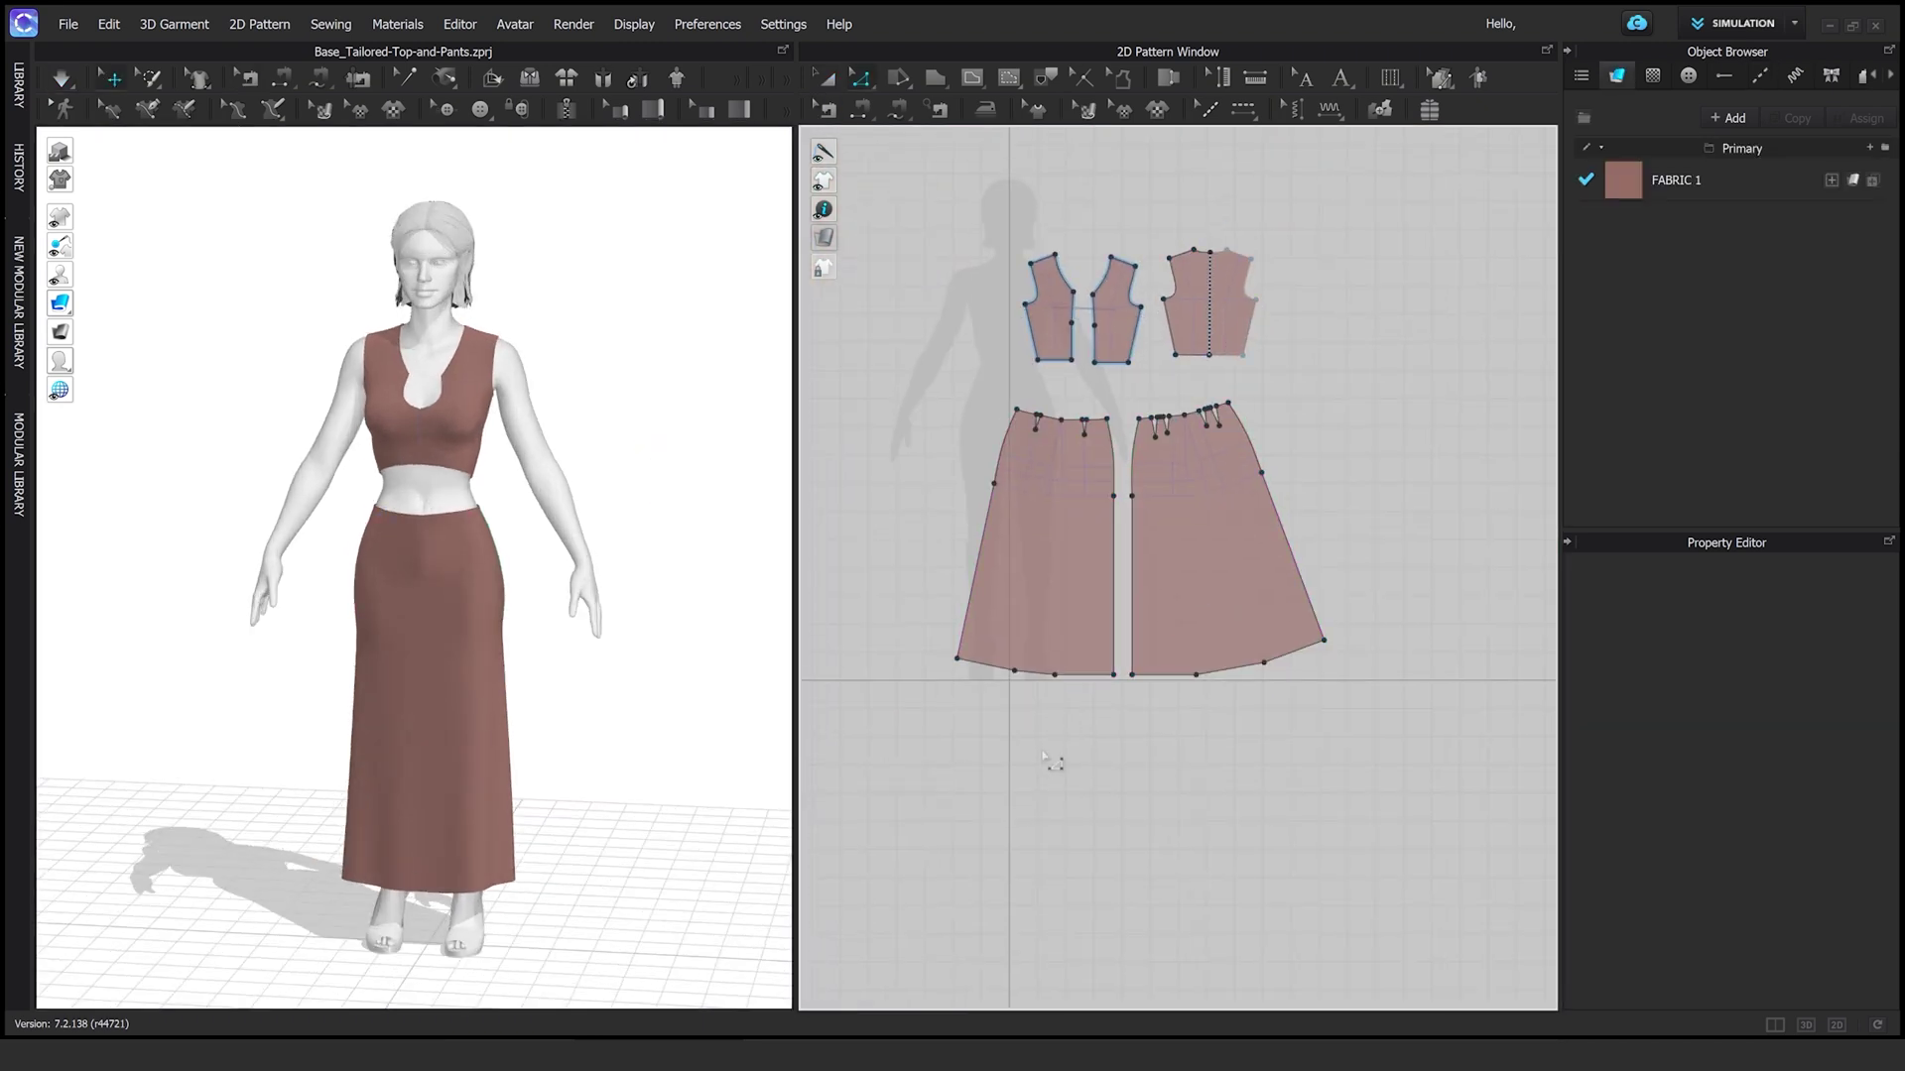
click(1021, 661)
click(1237, 723)
scroll(1074, 678, up, 2)
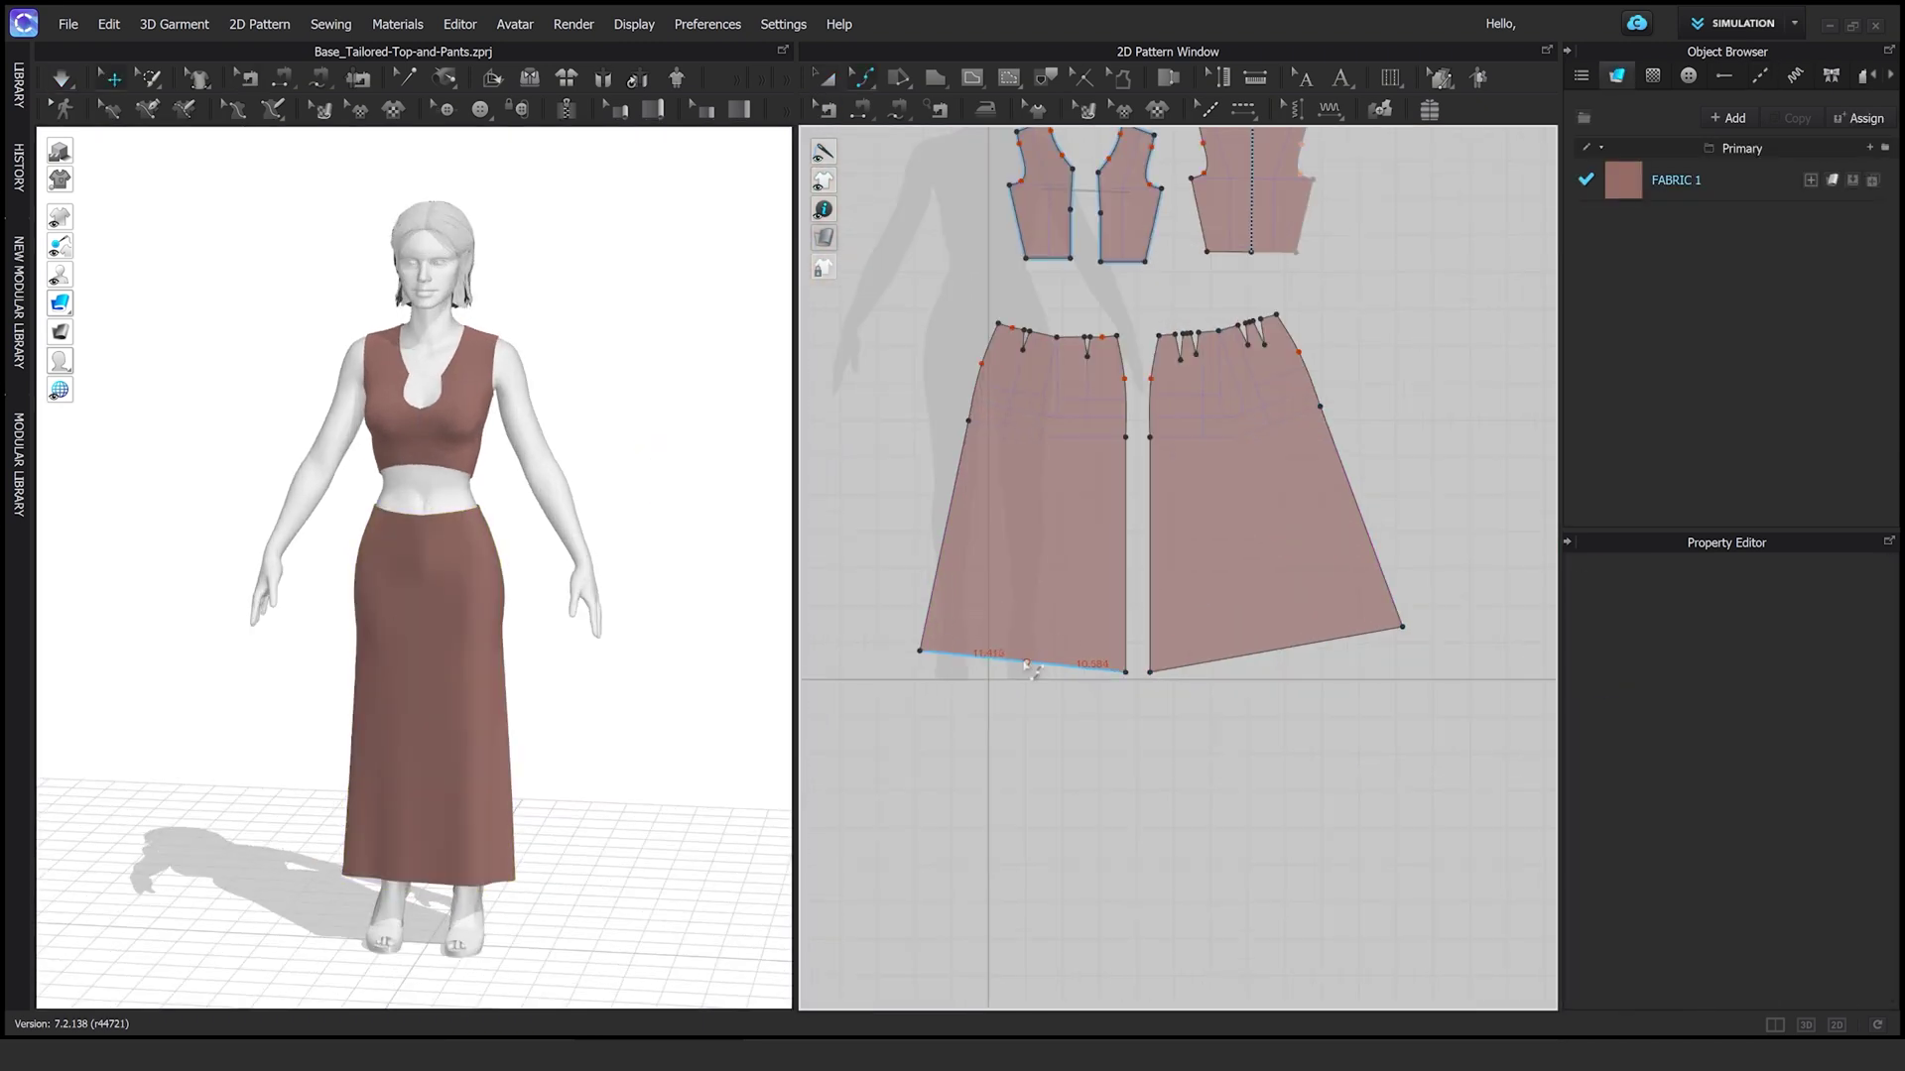
drag(1029, 668, 1011, 671)
drag(1290, 646, 1292, 658)
middle_drag(526, 611, 535, 665)
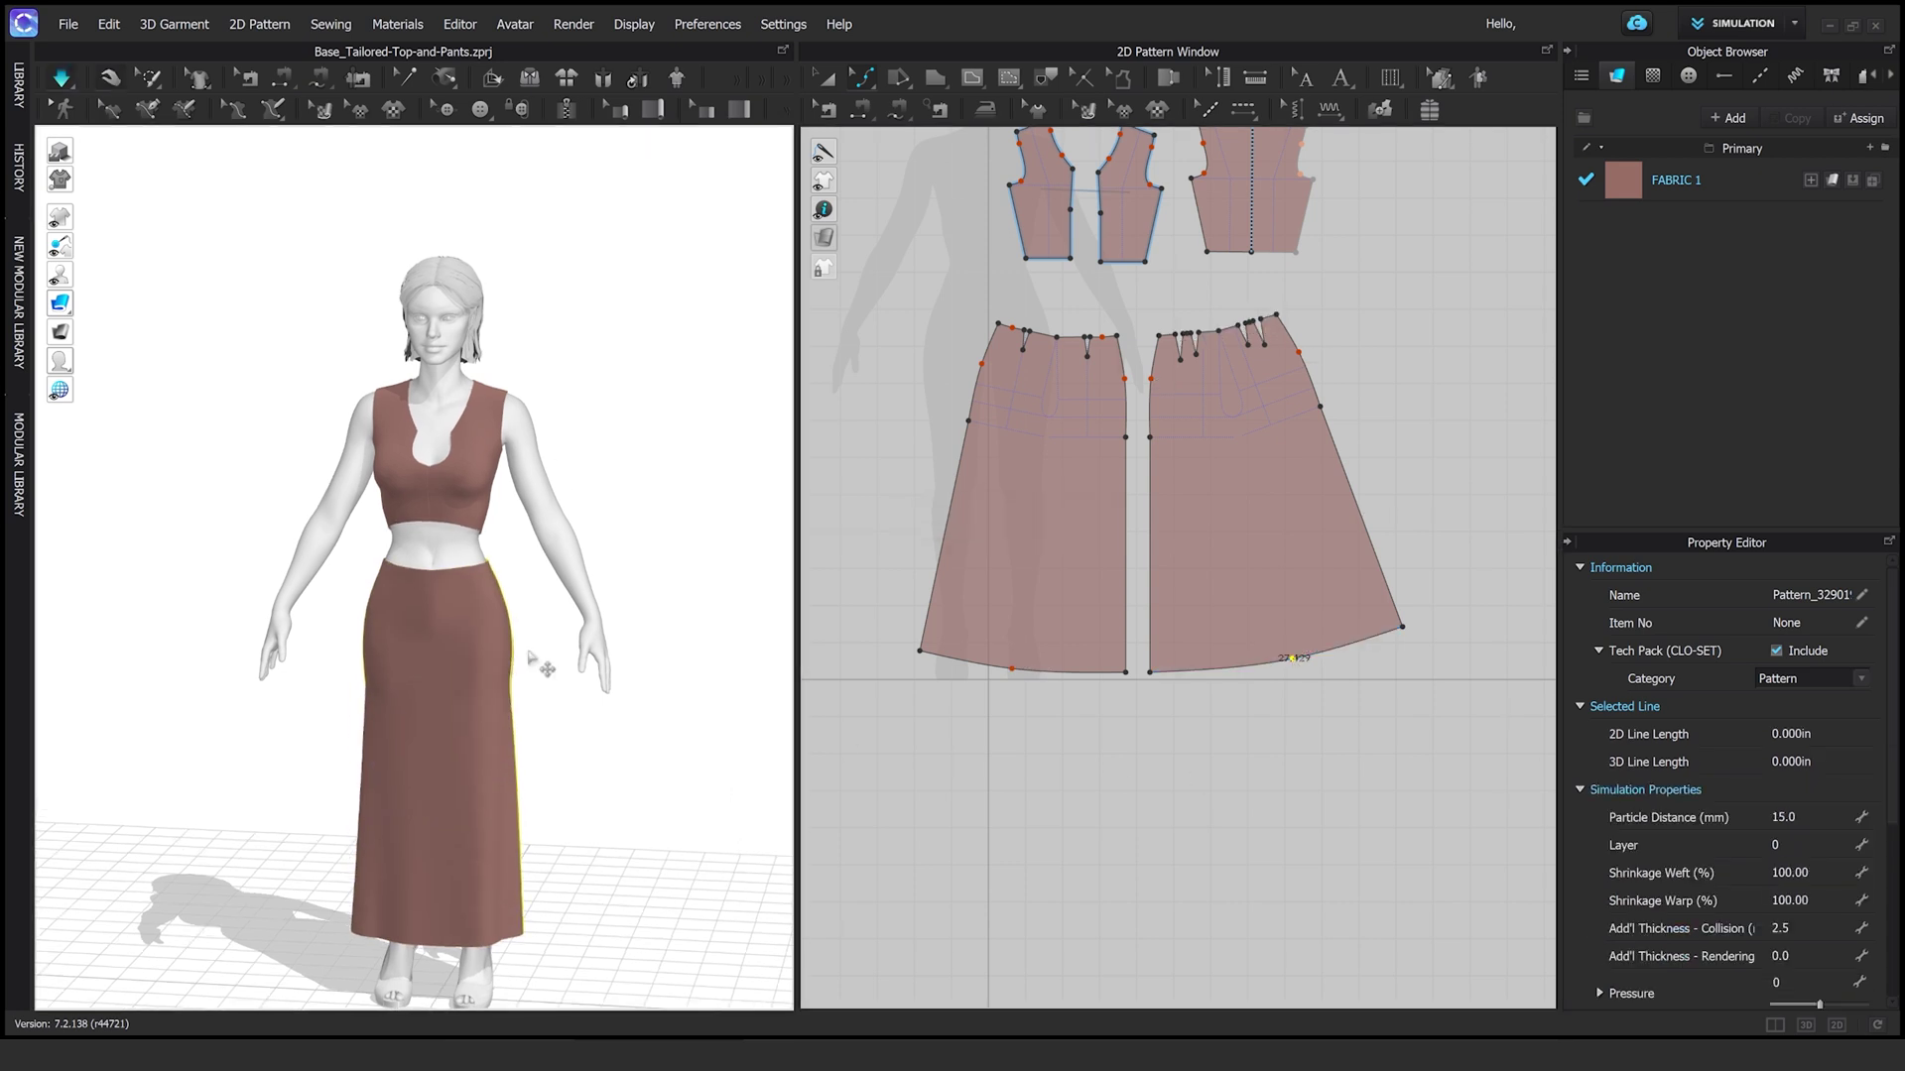
Freeze the skirt's front and back panels while leaving the top's pieces active
click(496, 694)
scroll(1187, 646, up, 3)
click(1274, 635)
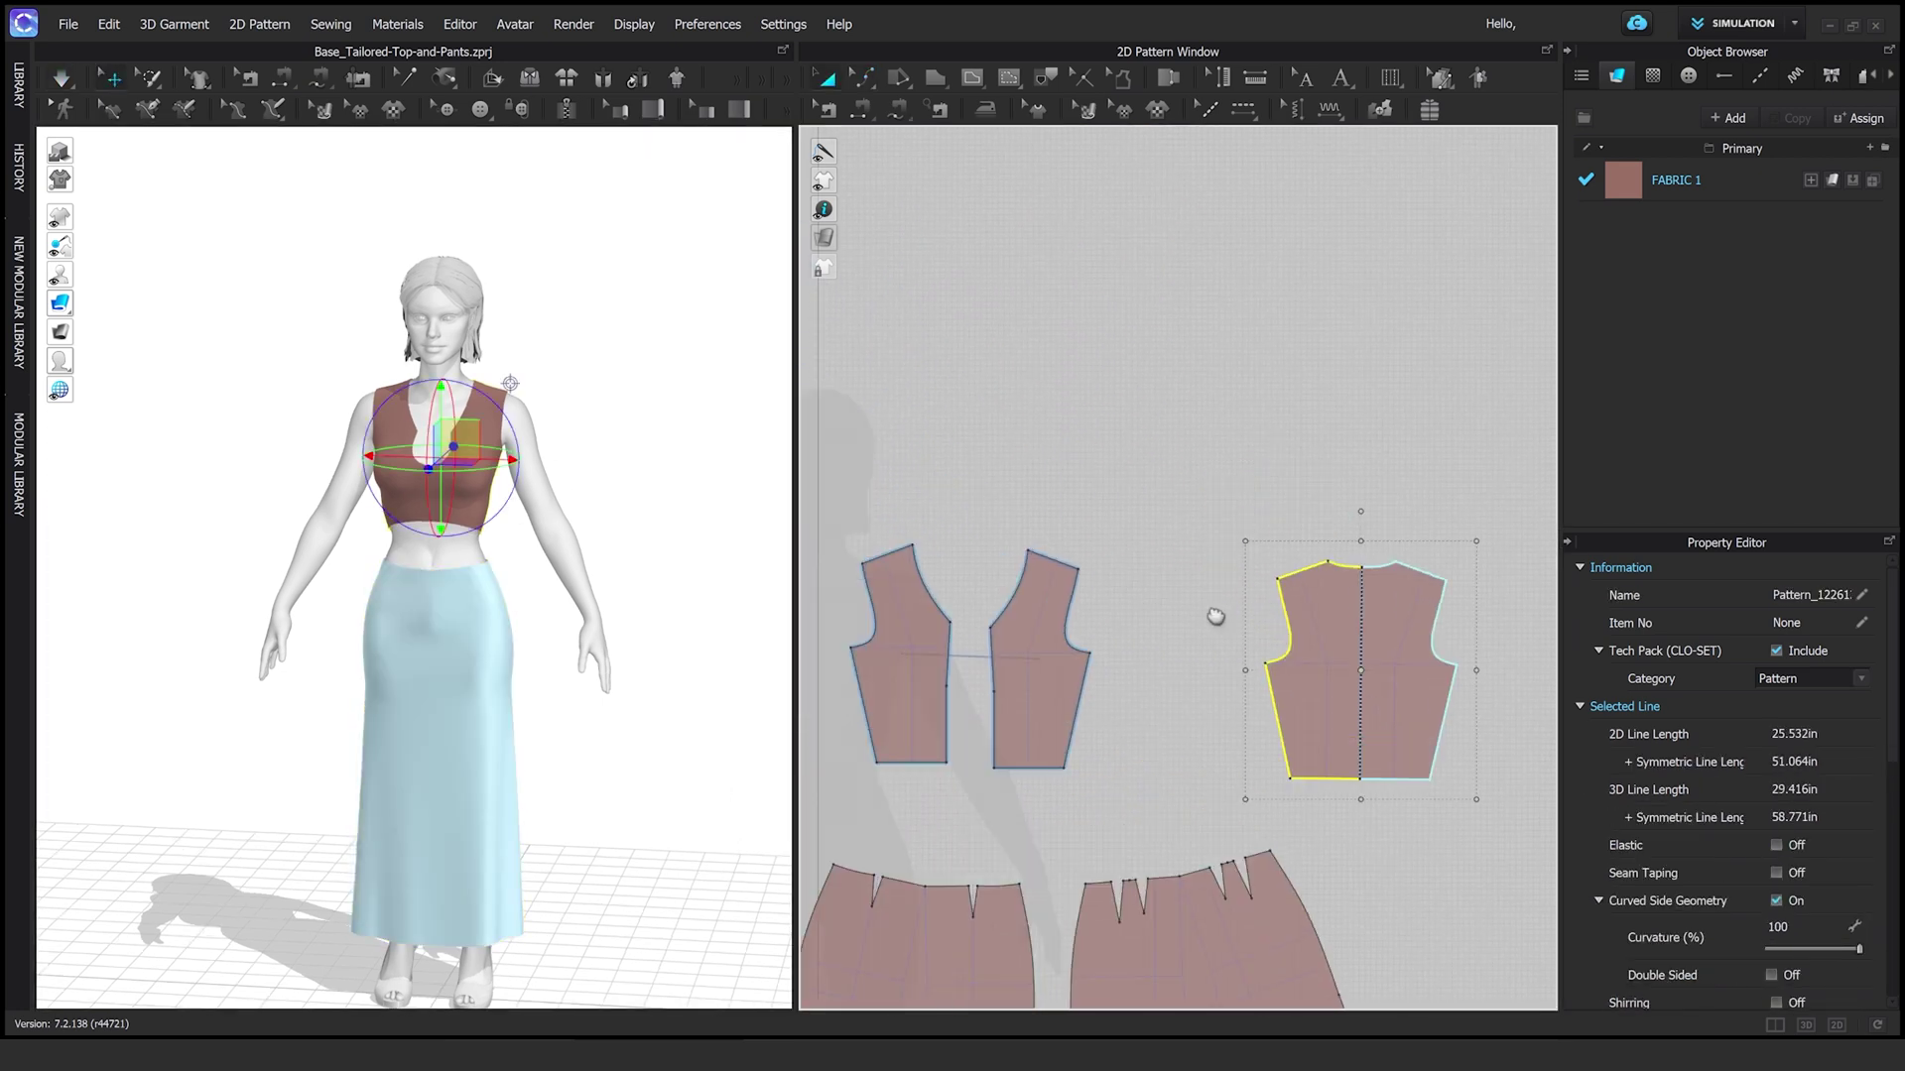
click(978, 436)
scroll(977, 436, up, 2)
Draw a rectangular strip about 12.3 in by 2.6 in above the top's front pieces
key(v)
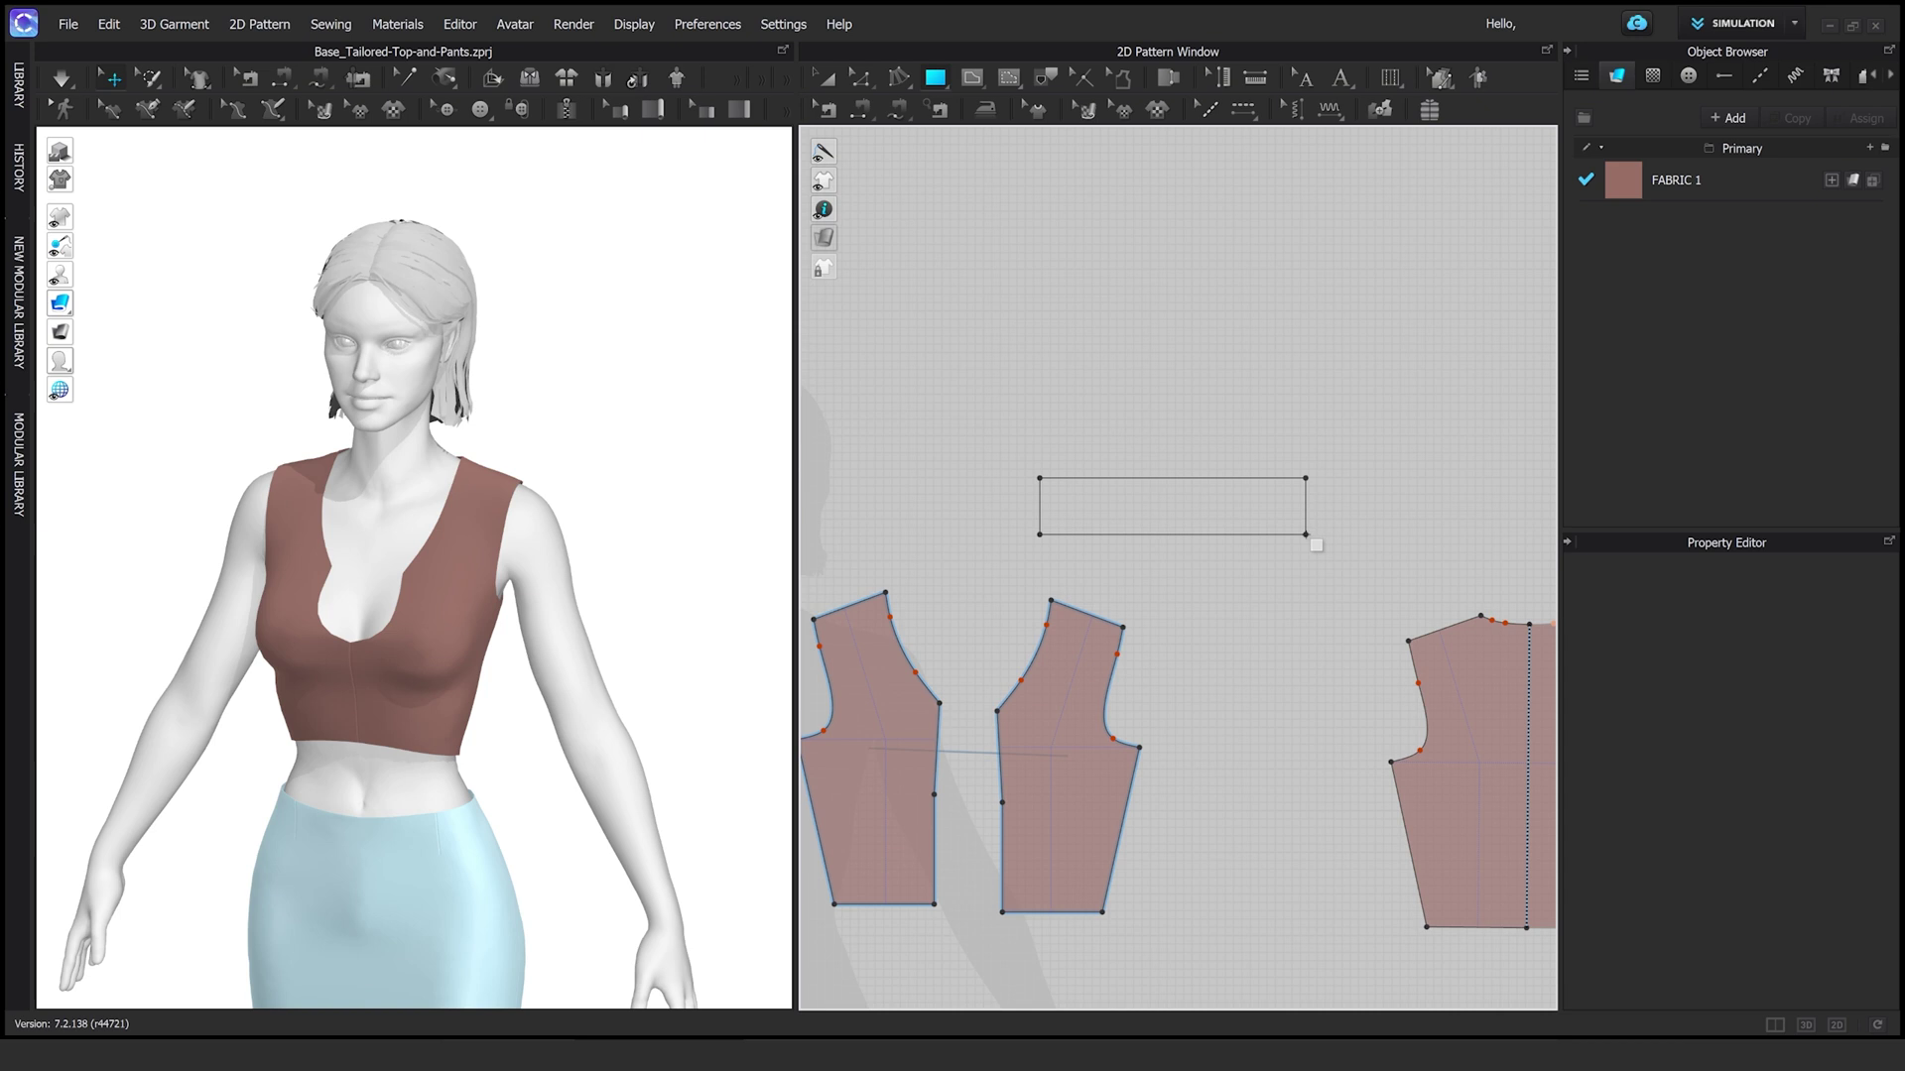
drag(1225, 530, 1225, 533)
scroll(1210, 587, up, 1)
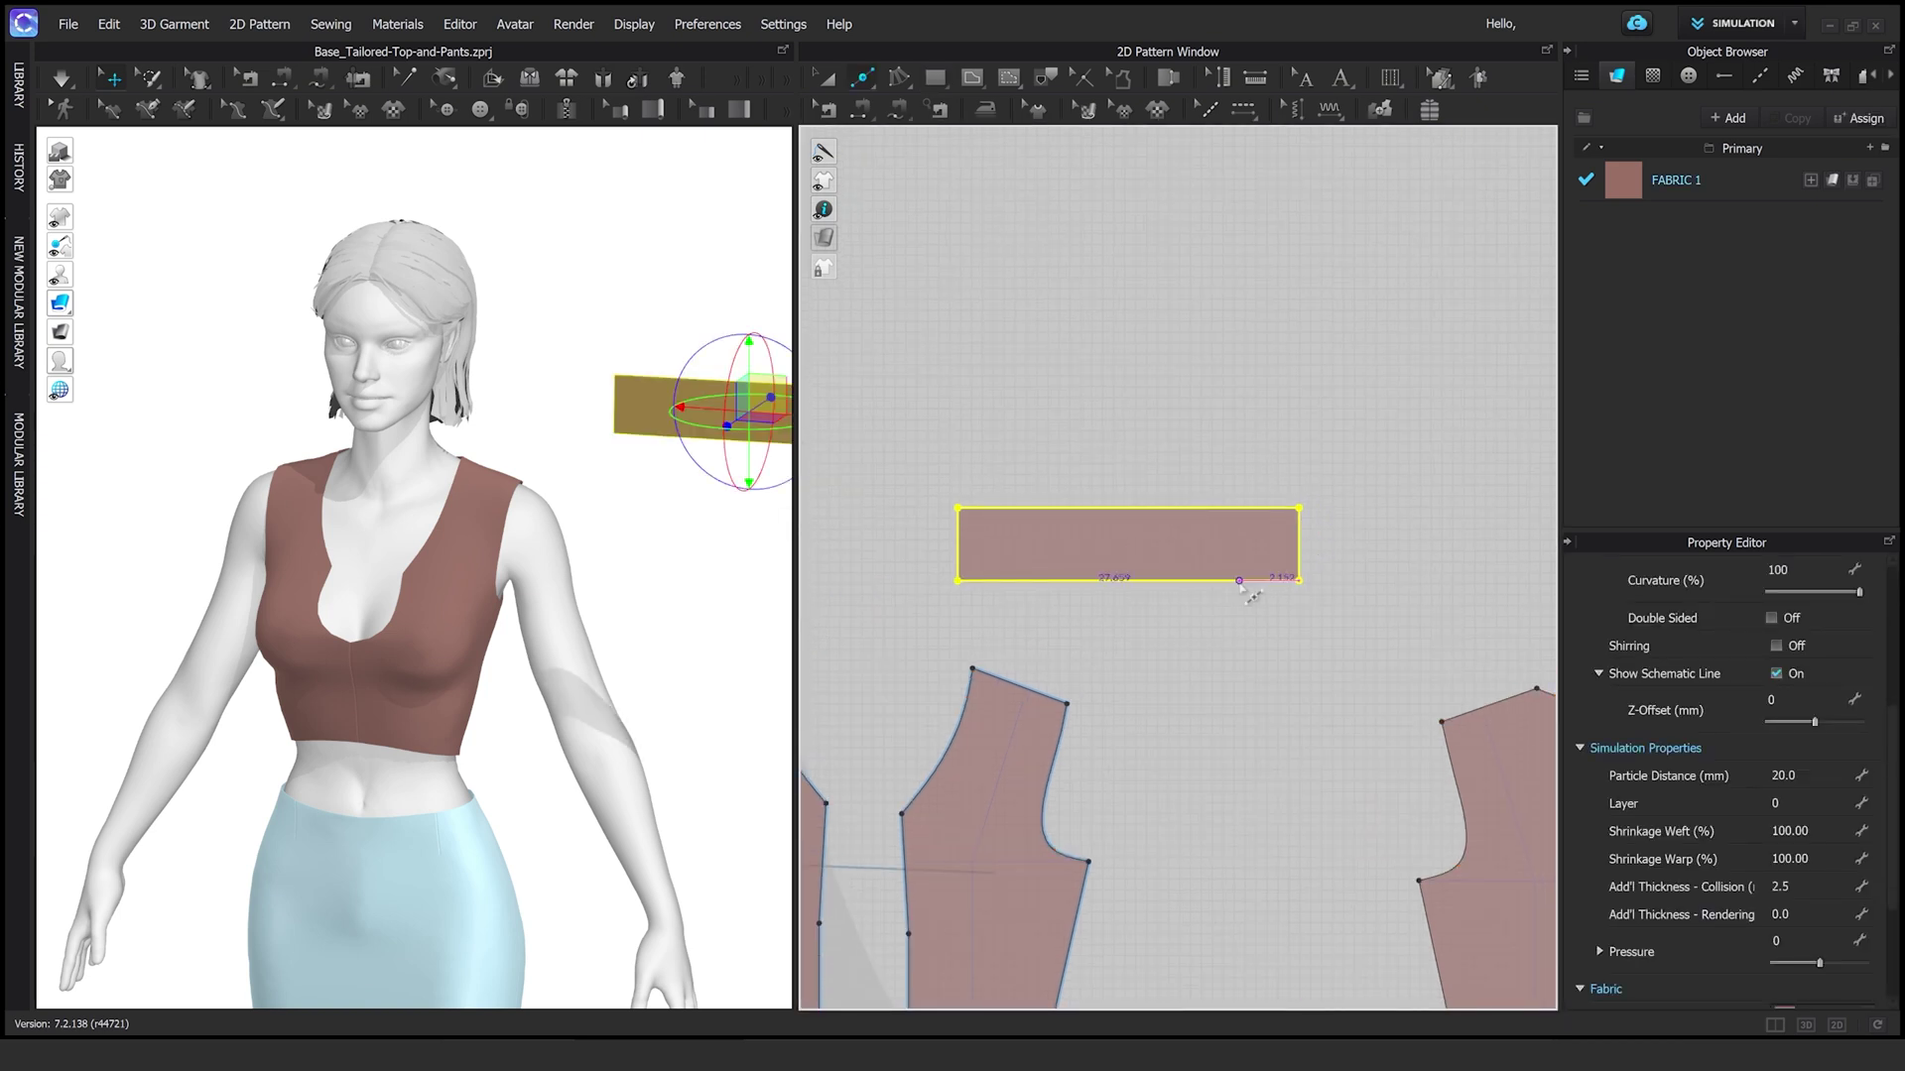
Cut off the strip's lower outer corner with a diagonal edge and bend that edge outward into a rounded end
key(Delete)
scroll(1240, 585, up, 1)
click(1191, 577)
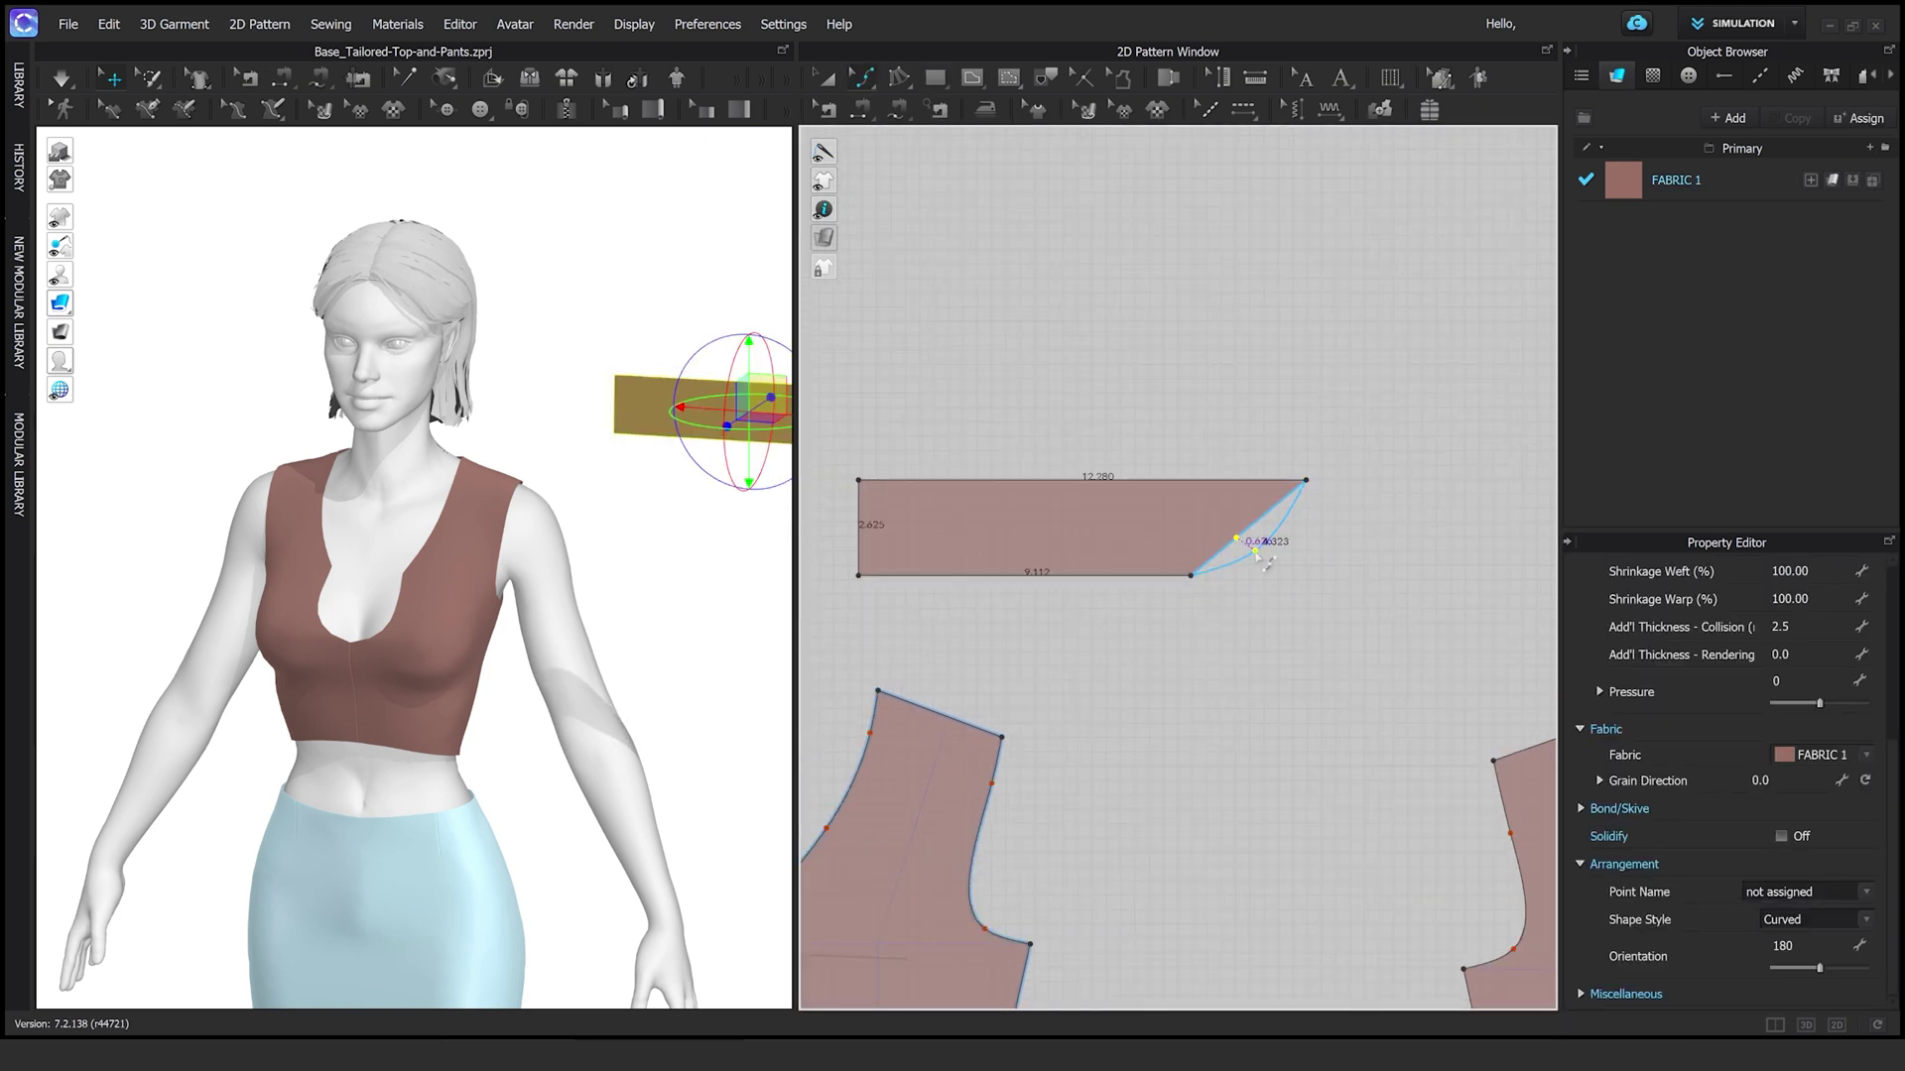
middle_drag(1280, 571, 1497, 614)
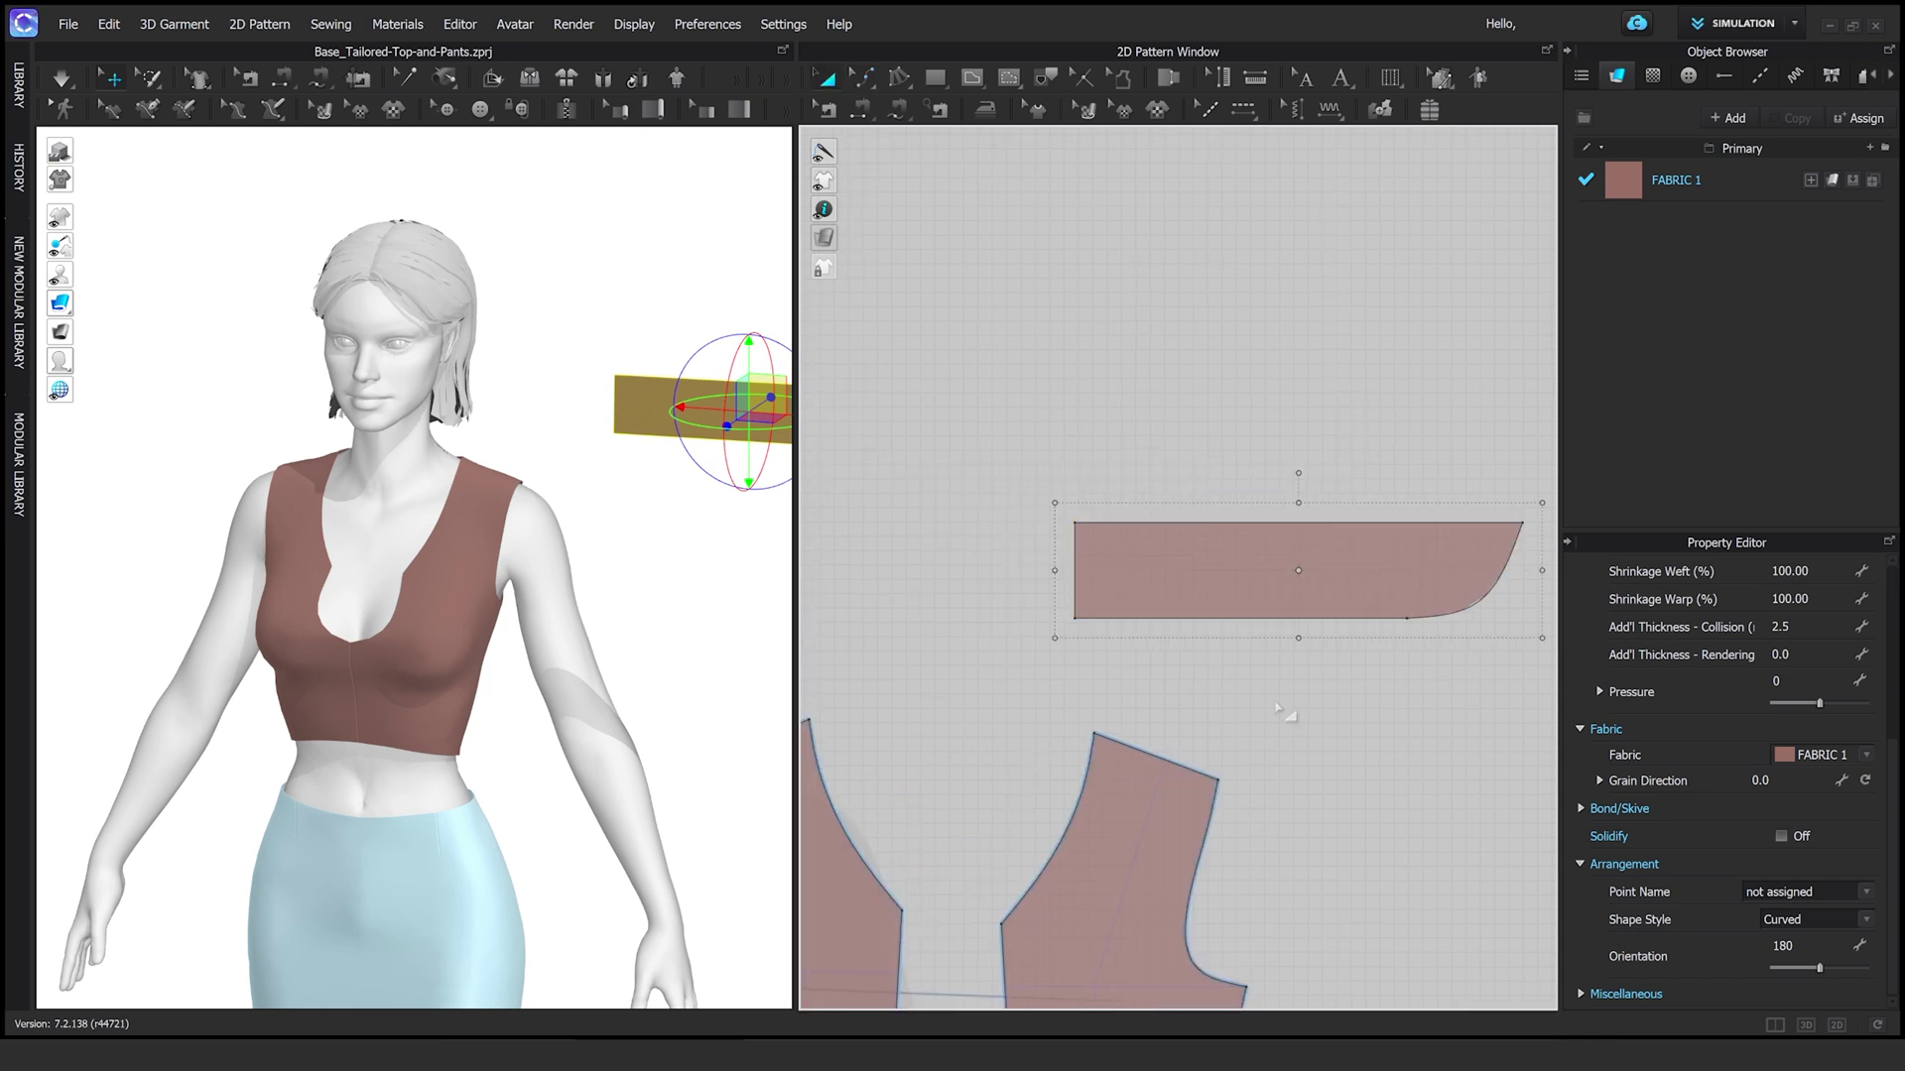
Unfold the rounded strip into a symmetric sleeve piece and try wrapping it around the avatar's left upper arm
key(Escape)
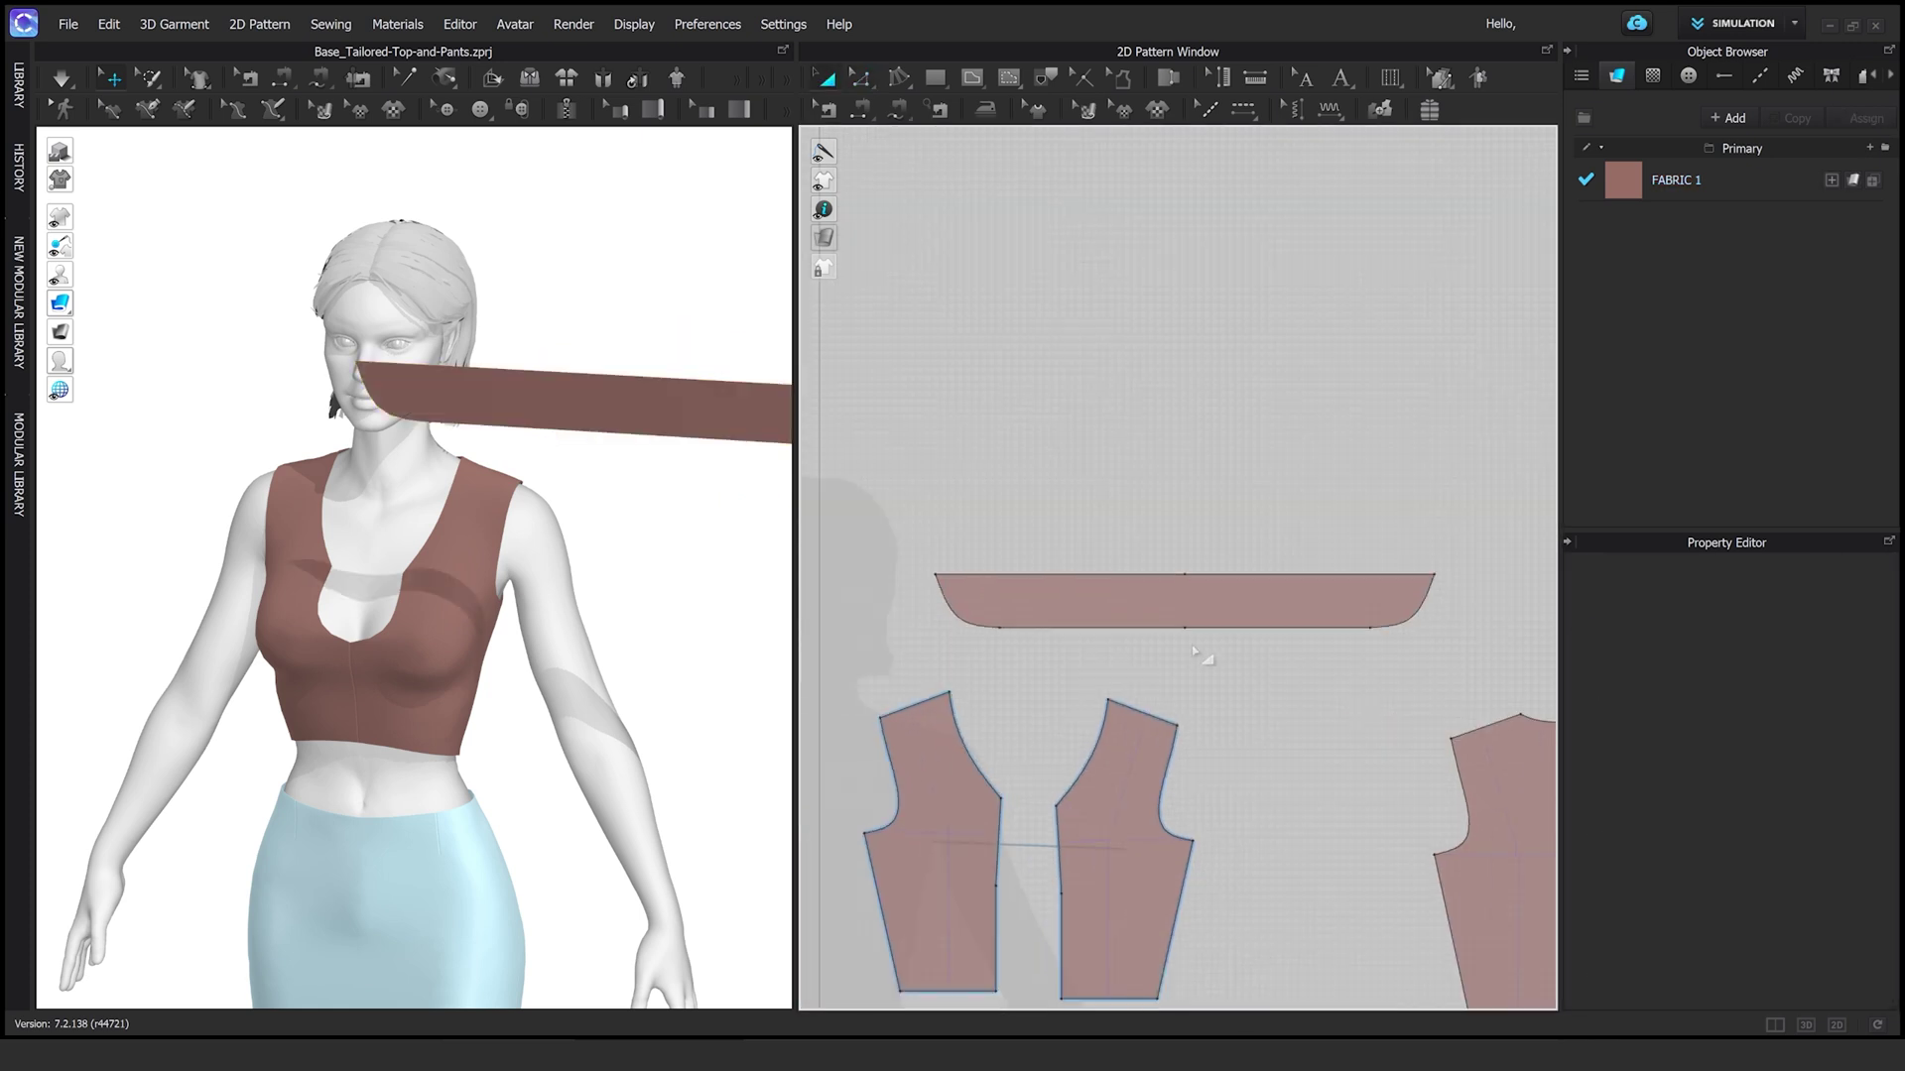
click(528, 402)
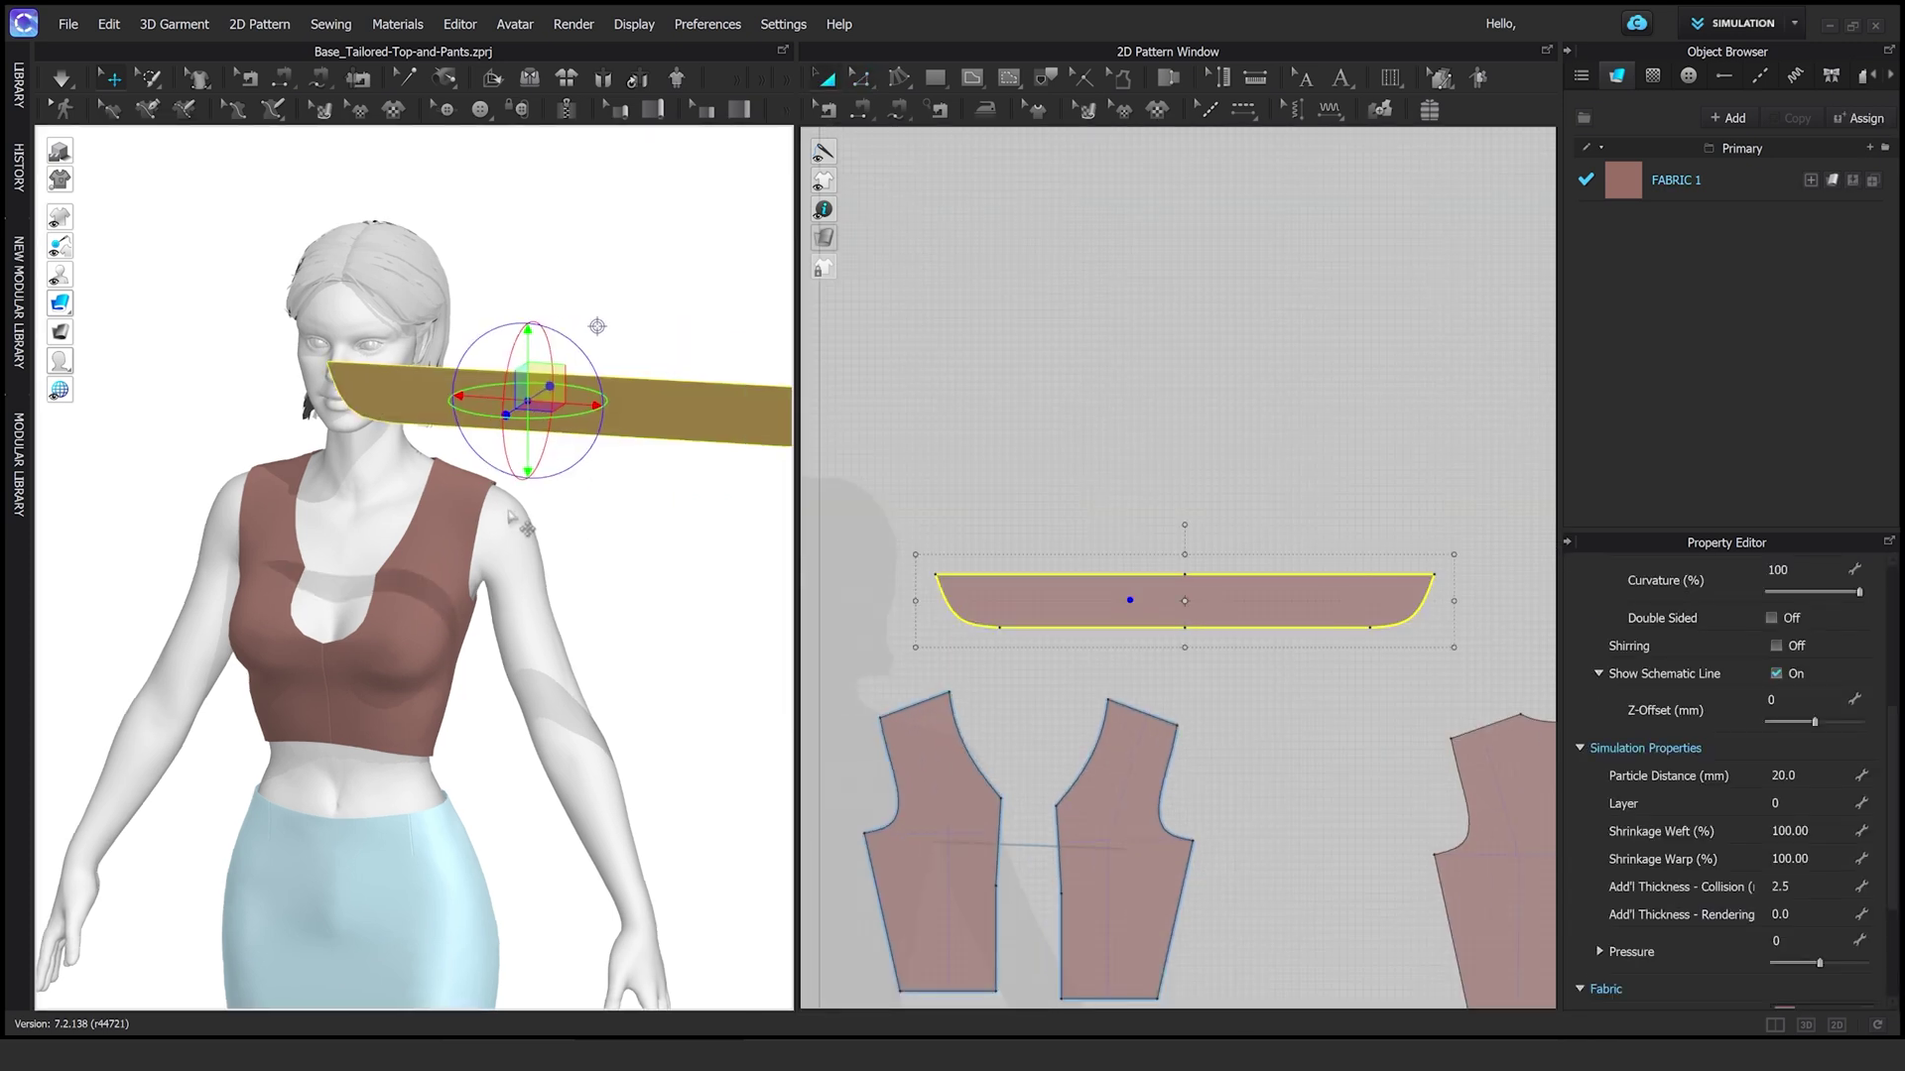
click(60, 303)
click(511, 580)
scroll(447, 556, up, 3)
right_drag(516, 563, 378, 563)
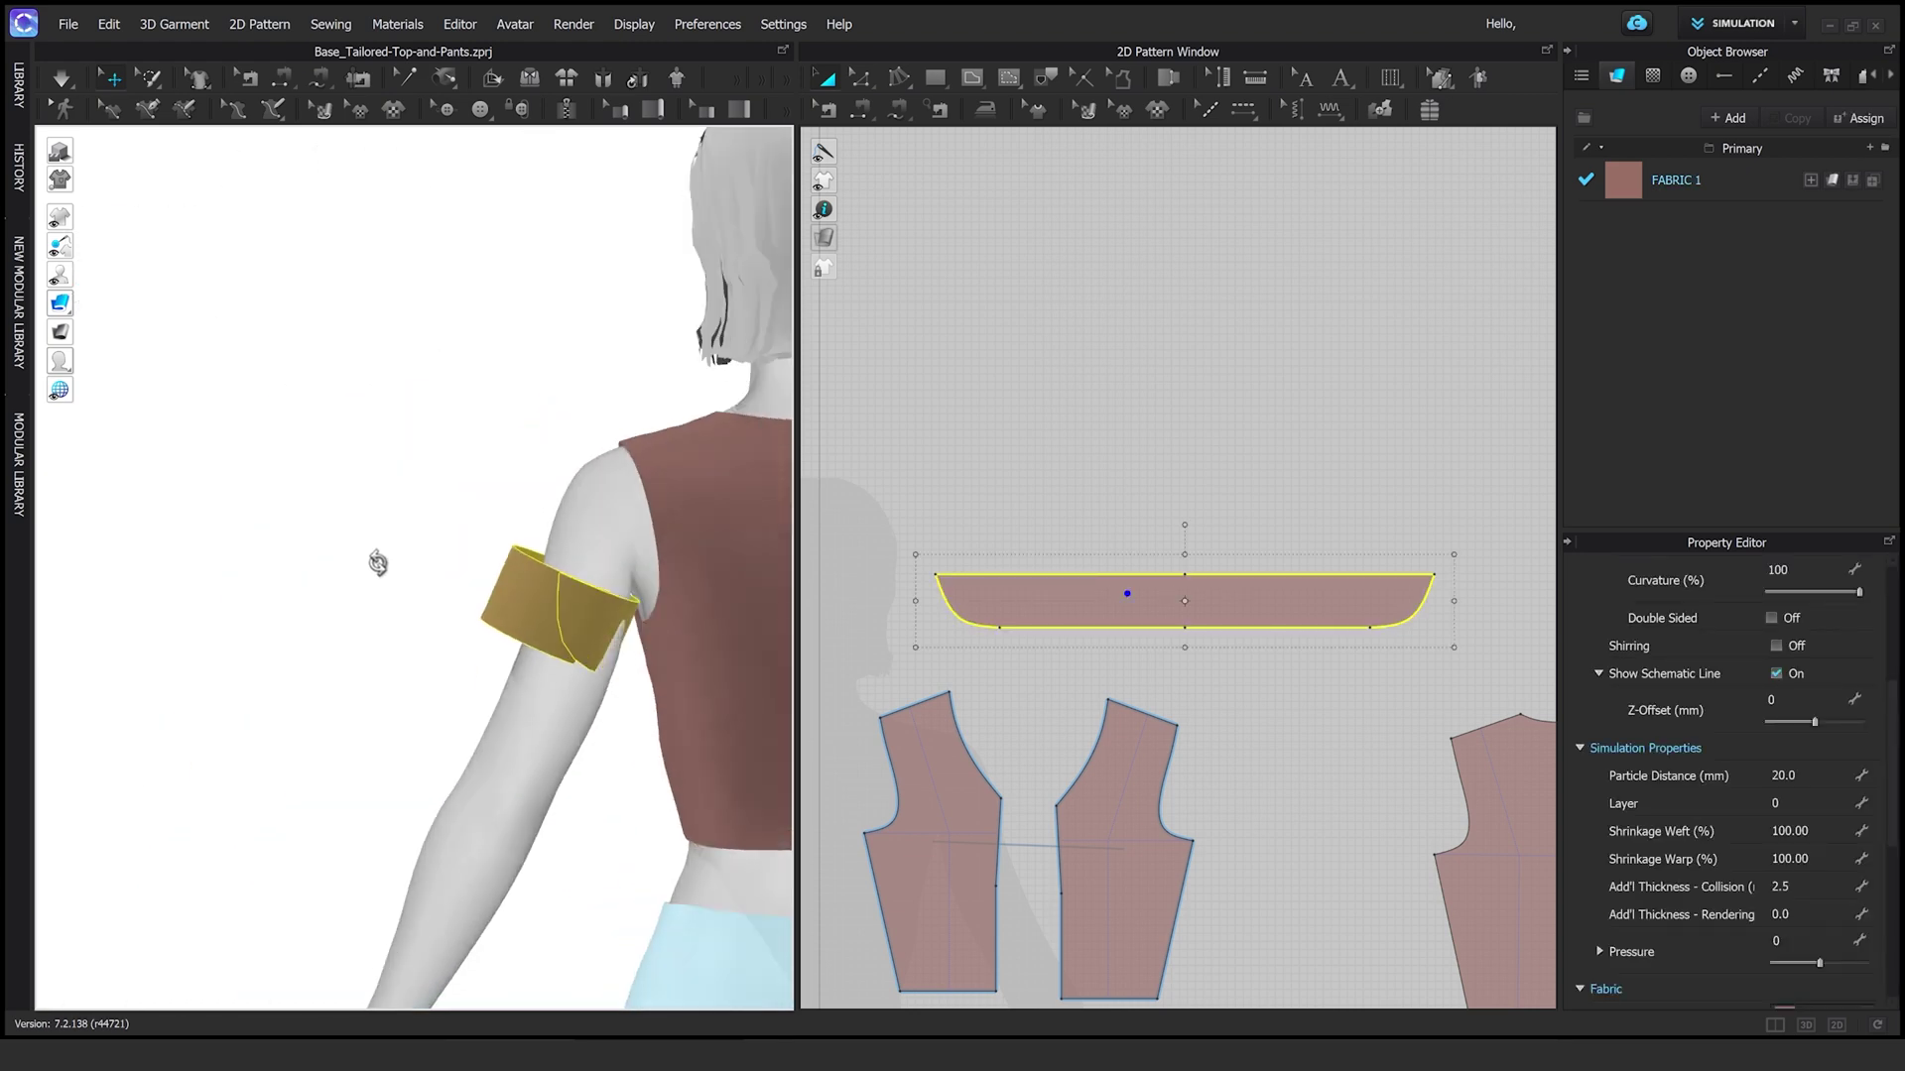
Return the sleeve piece to its flat shape and place it, tilted upright, beside the left shoulder
click(1127, 585)
right_drag(552, 413, 516, 385)
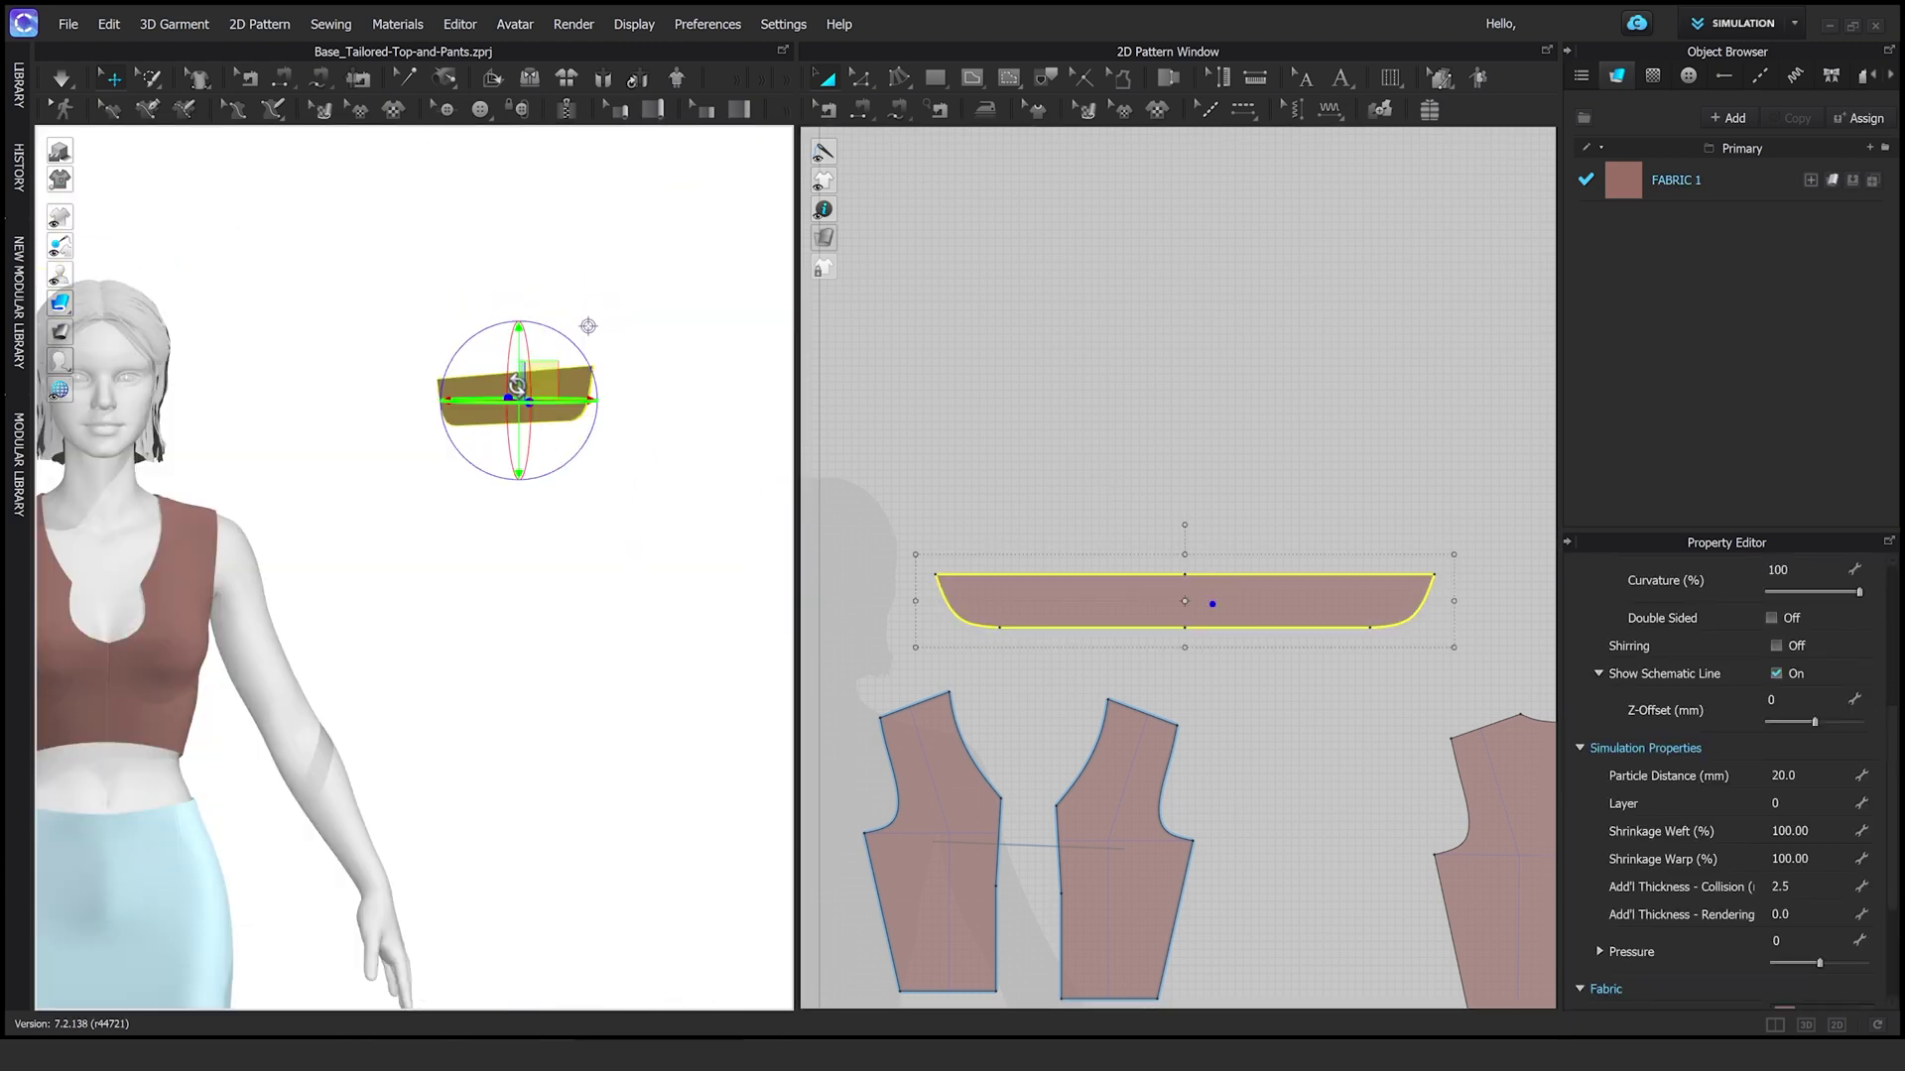
drag(517, 385, 521, 427)
right_drag(555, 446, 667, 660)
drag(496, 578, 451, 662)
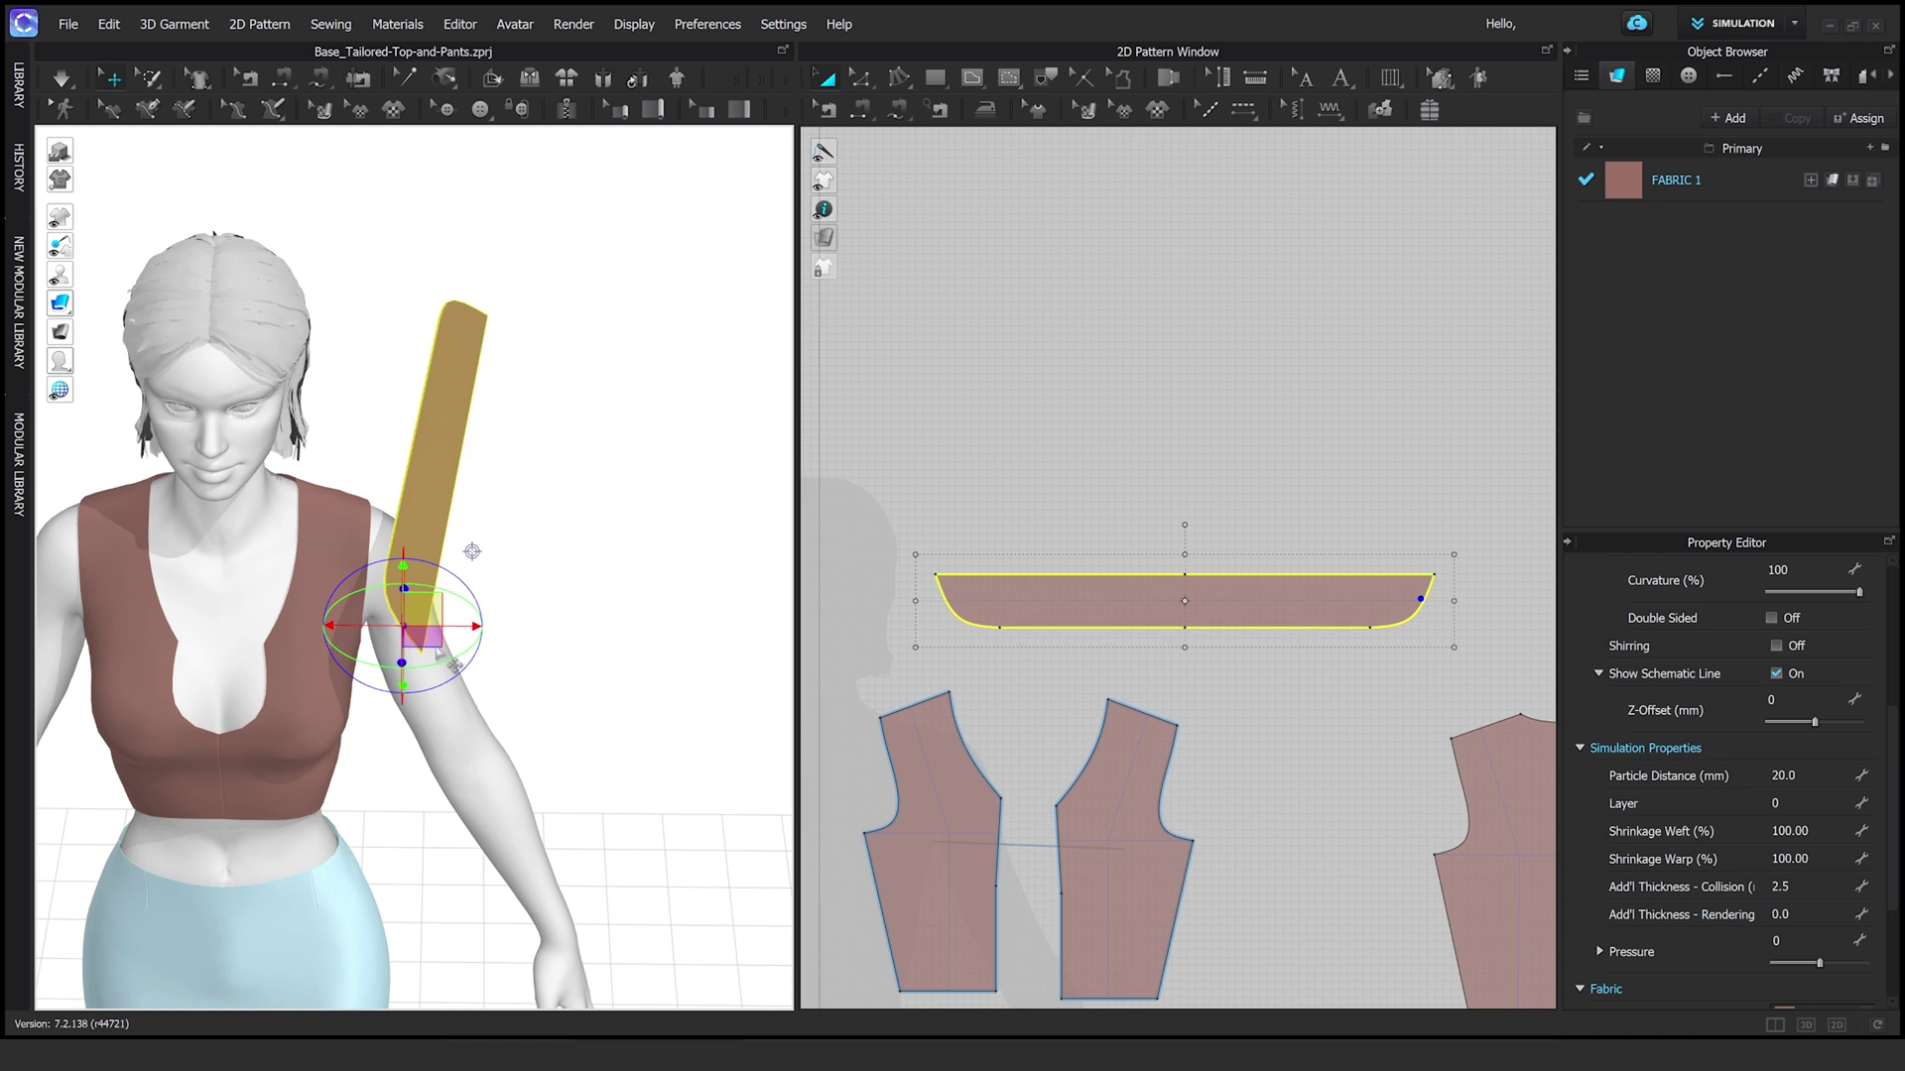
Attach the sleeve piece to the left armhole and simulate it into a ruffled sleeve
key(f)
click(1183, 739)
right_drag(596, 695, 501, 739)
key(space)
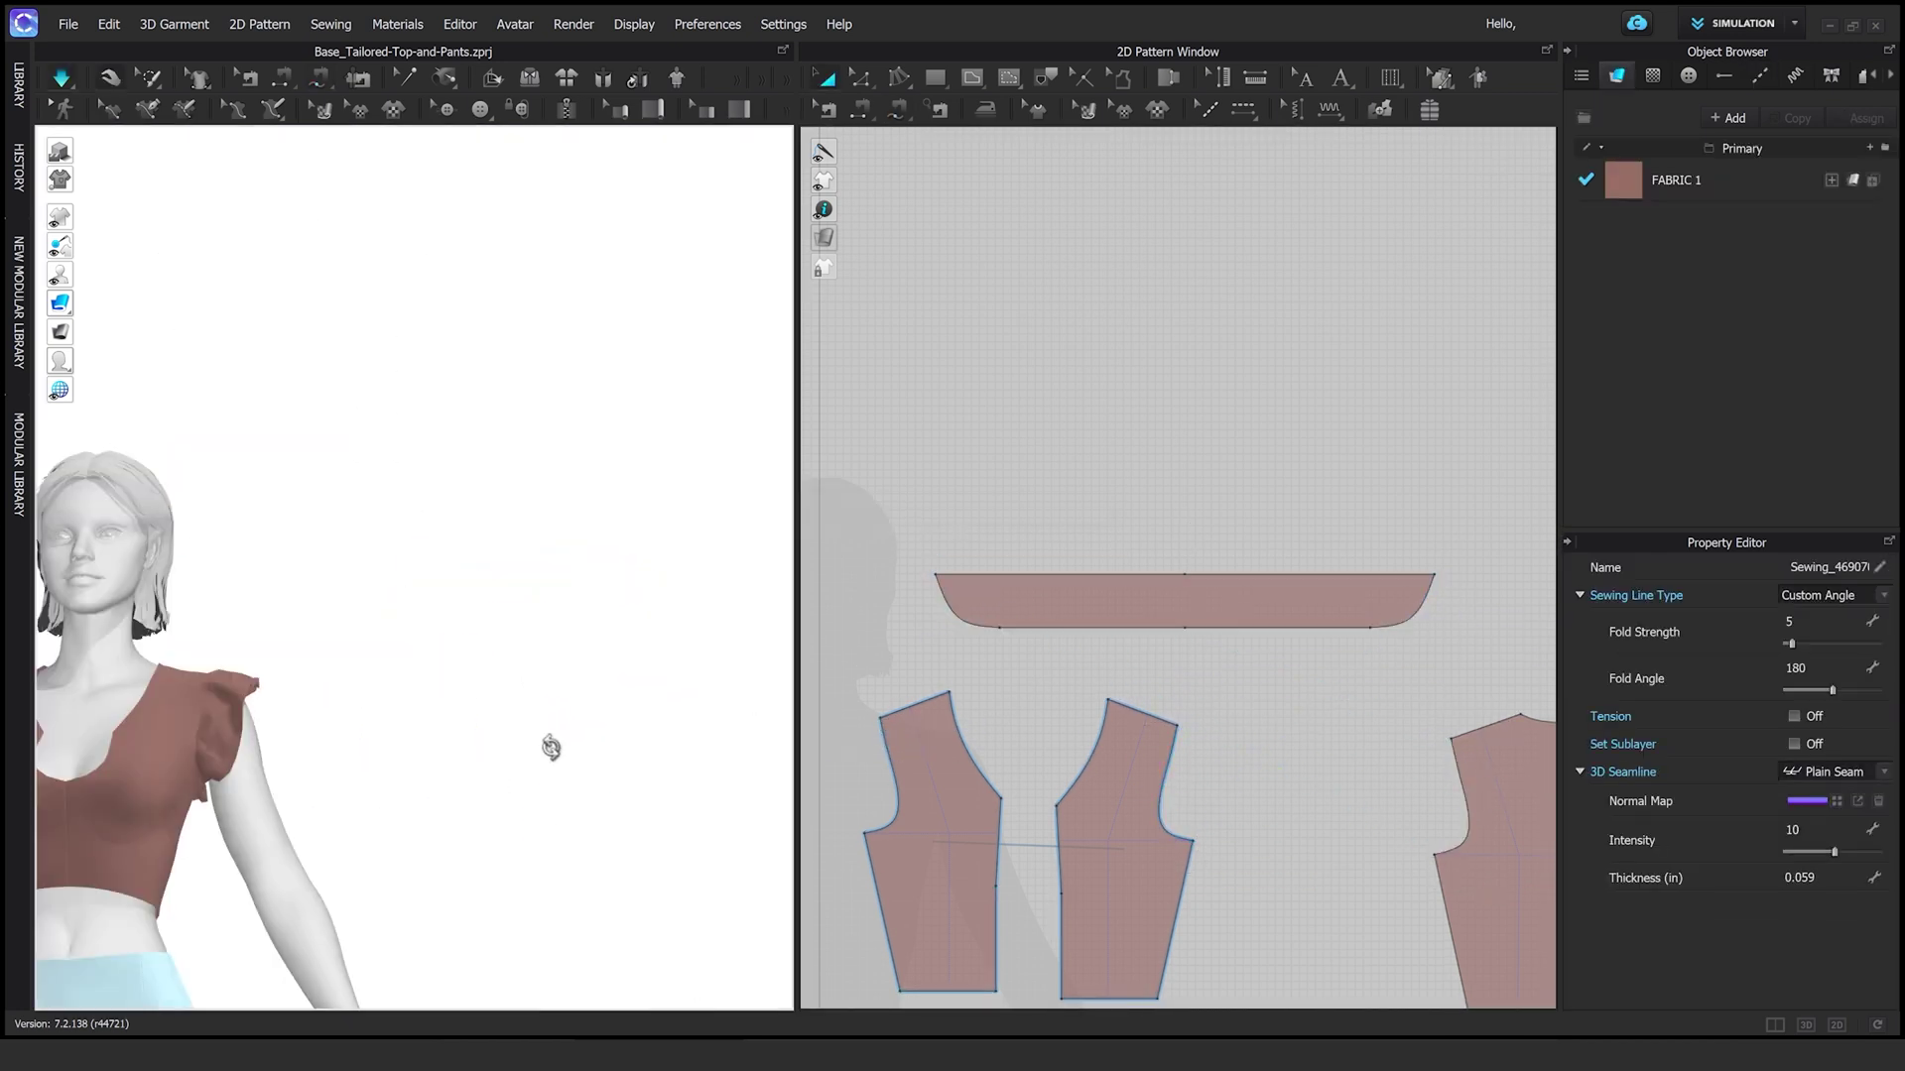
Set the sleeve's particle distance to 10 mm and turn on elastic at ratio 100 for its curved edge and the armhole edges
click(426, 477)
right_drag(427, 476, 715, 660)
shift+click(1407, 627)
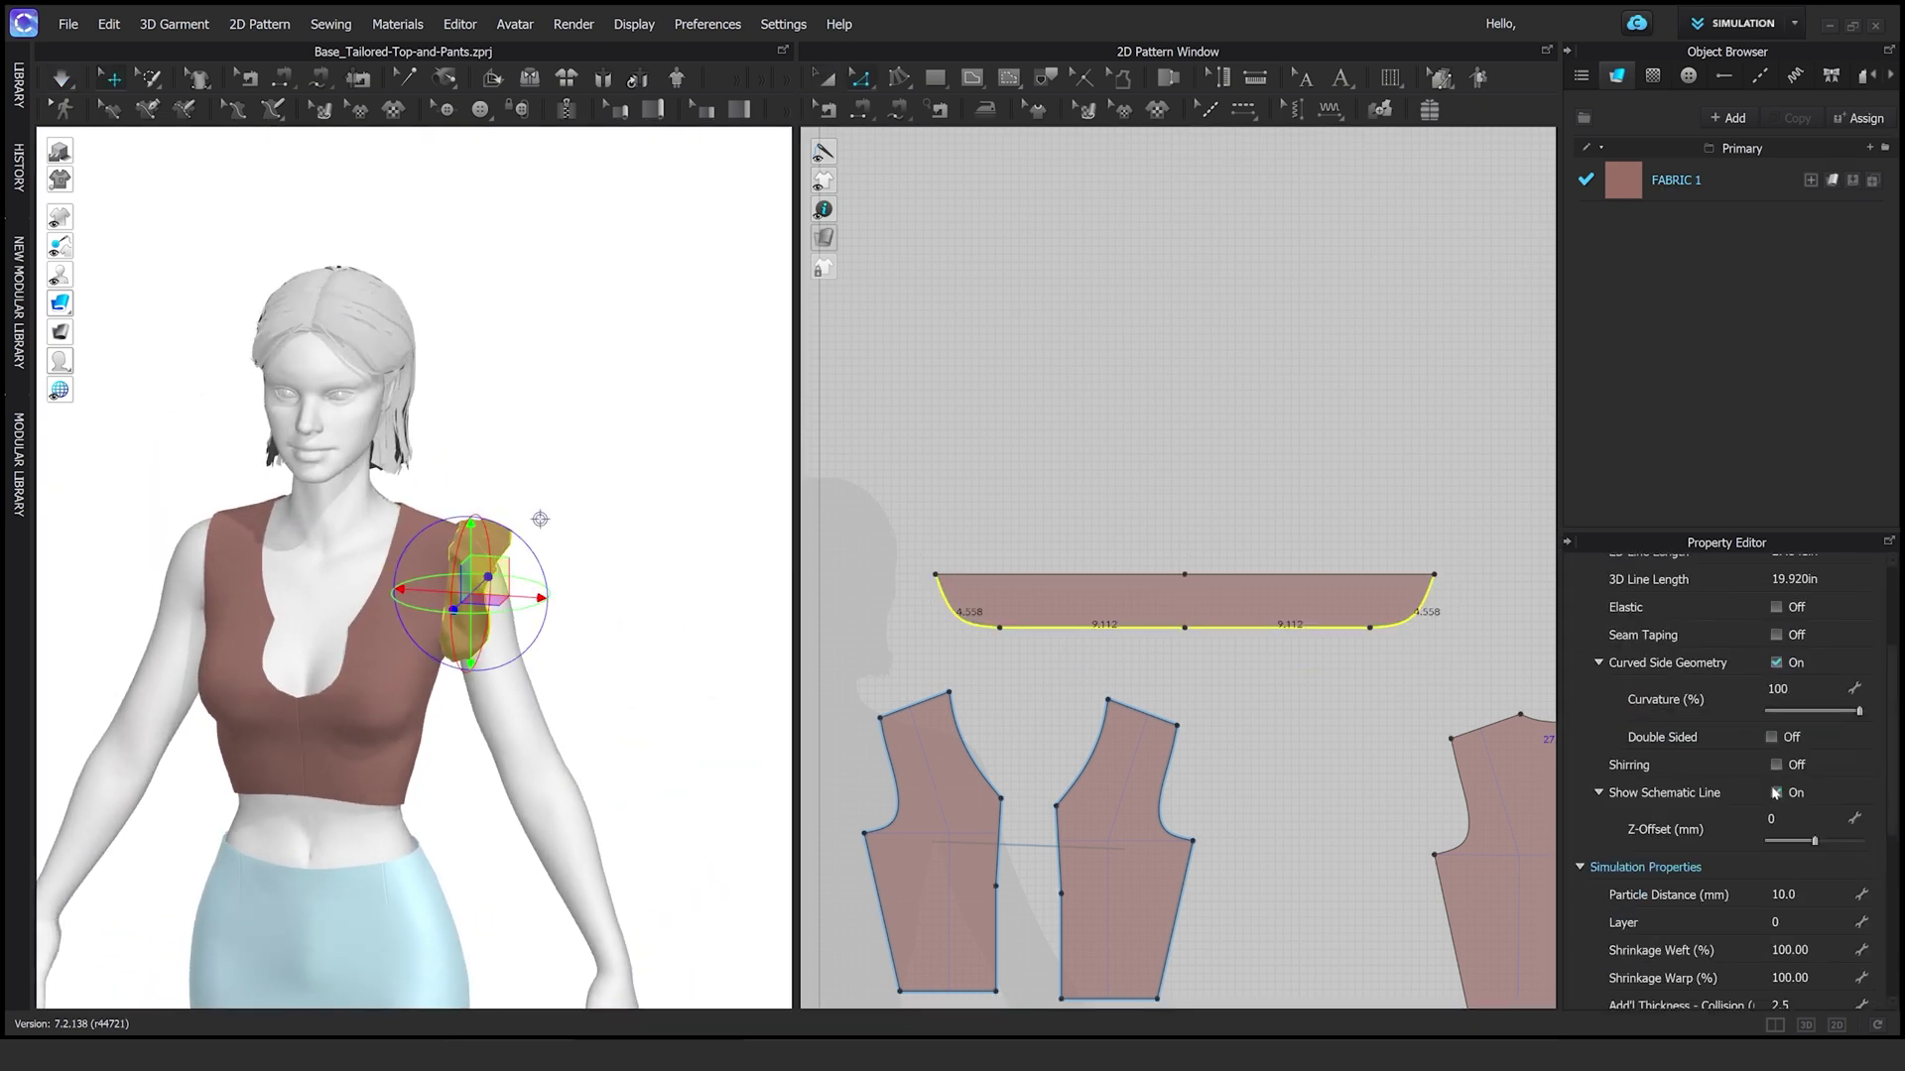
click(374, 658)
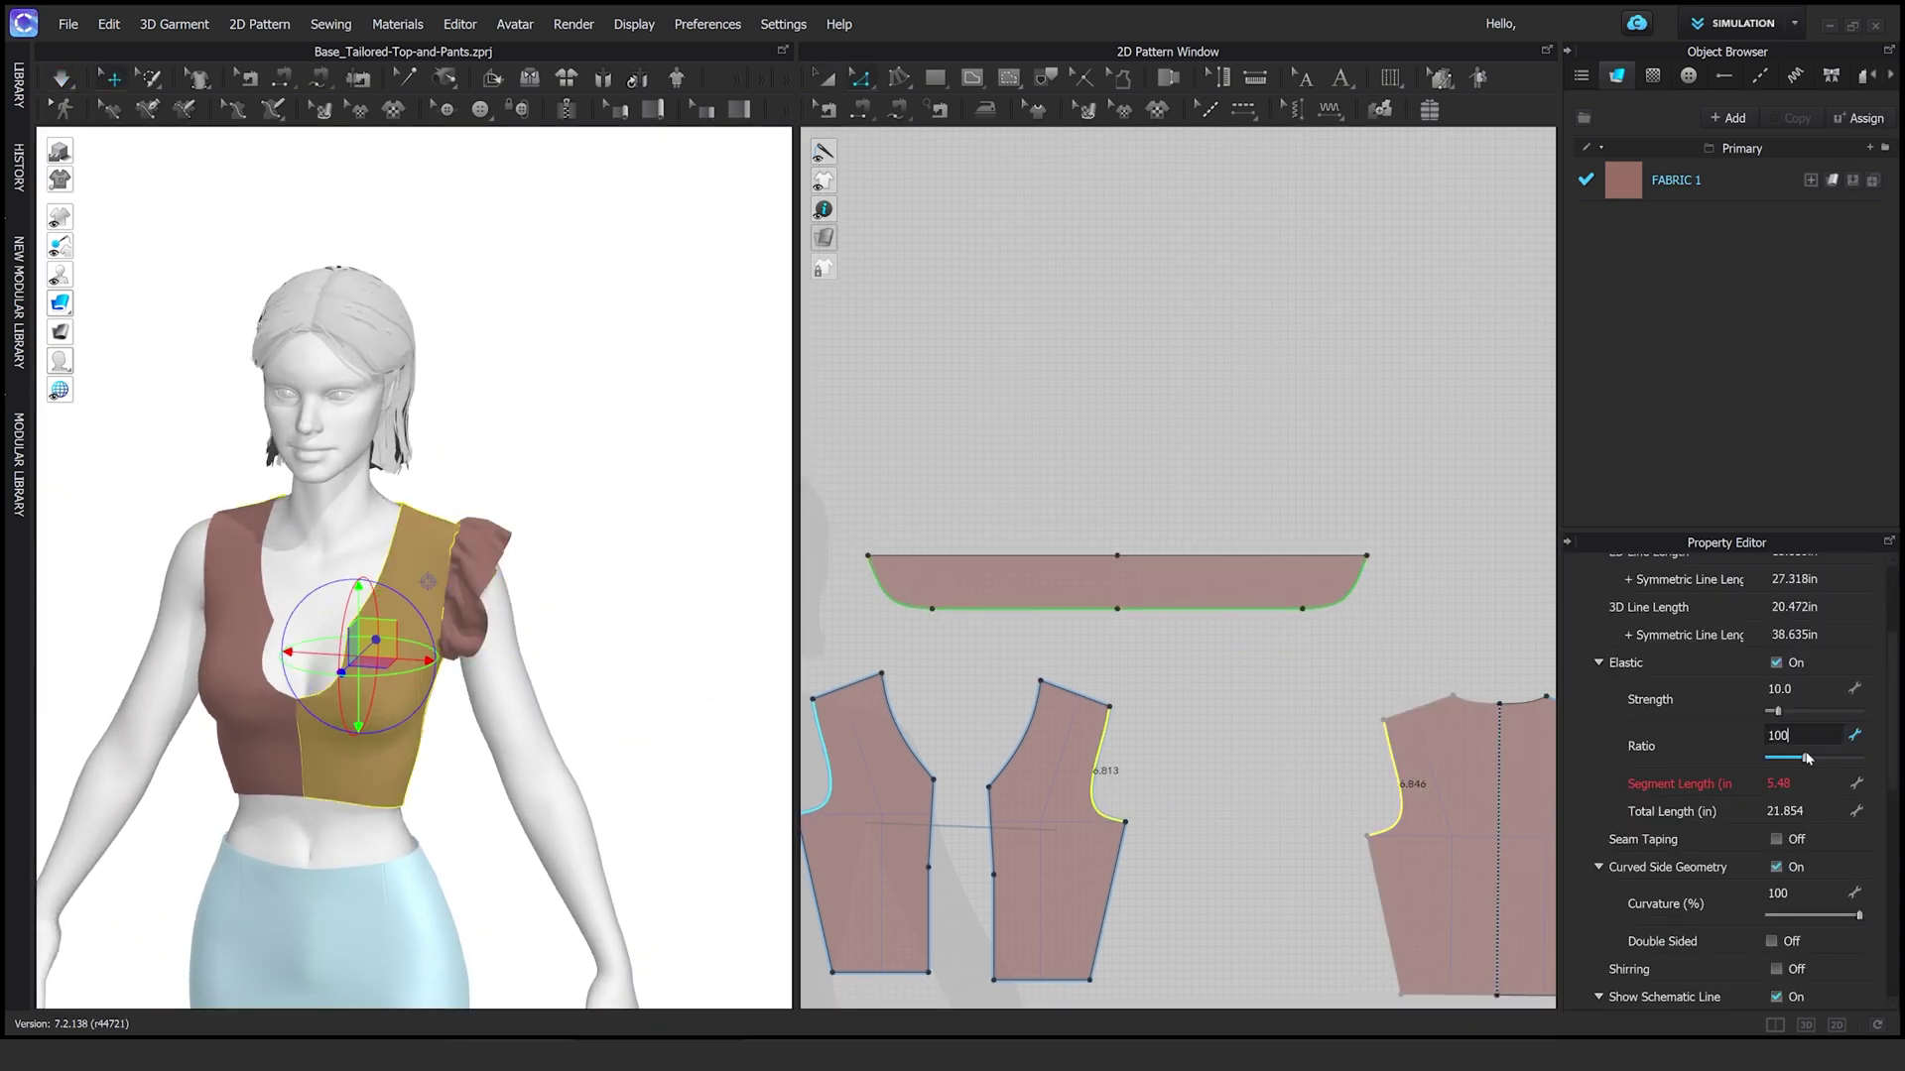
click(595, 575)
right_drag(595, 575, 694, 590)
Duplicate the ruffled sleeve symmetrically for the opposite armhole and simulate both sleeves on the avatar
click(1068, 597)
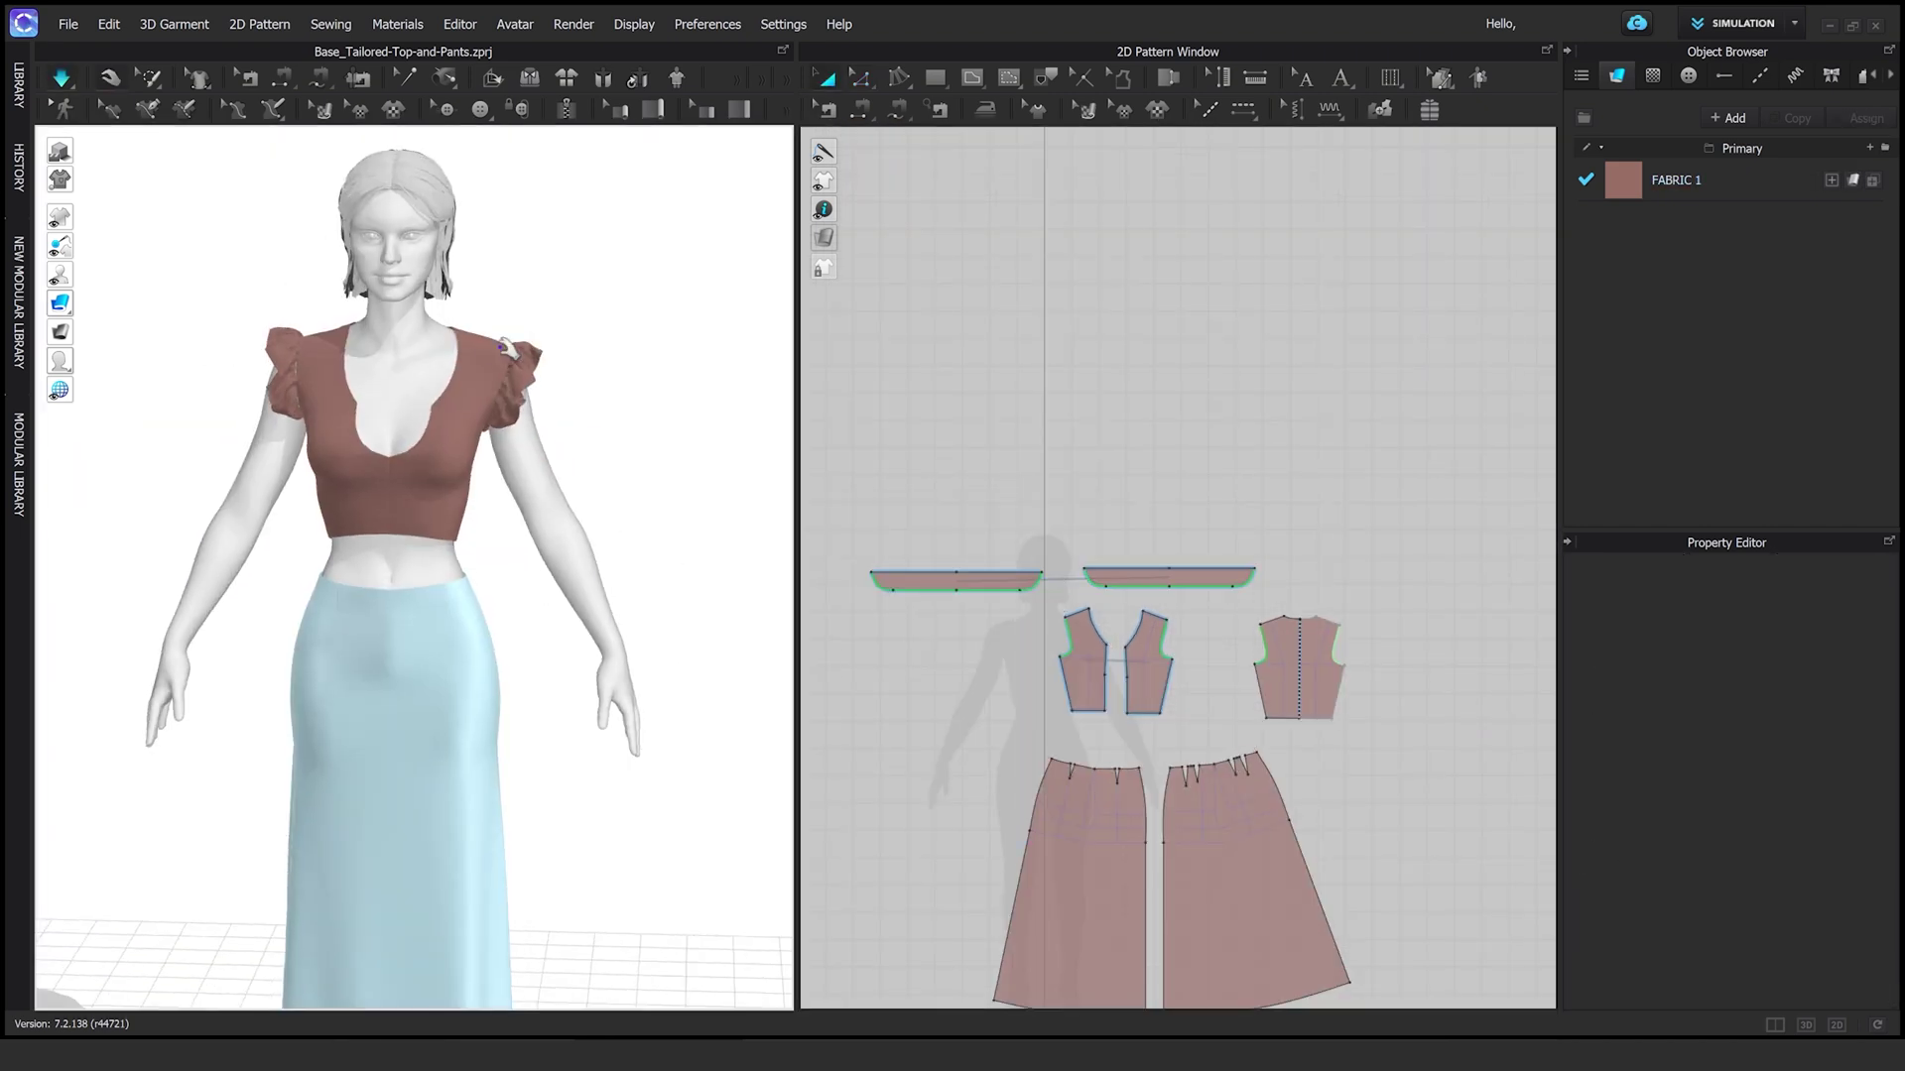
click(506, 342)
right_drag(502, 319, 516, 531)
scroll(1168, 701, up, 2)
click(1169, 701)
click(511, 608)
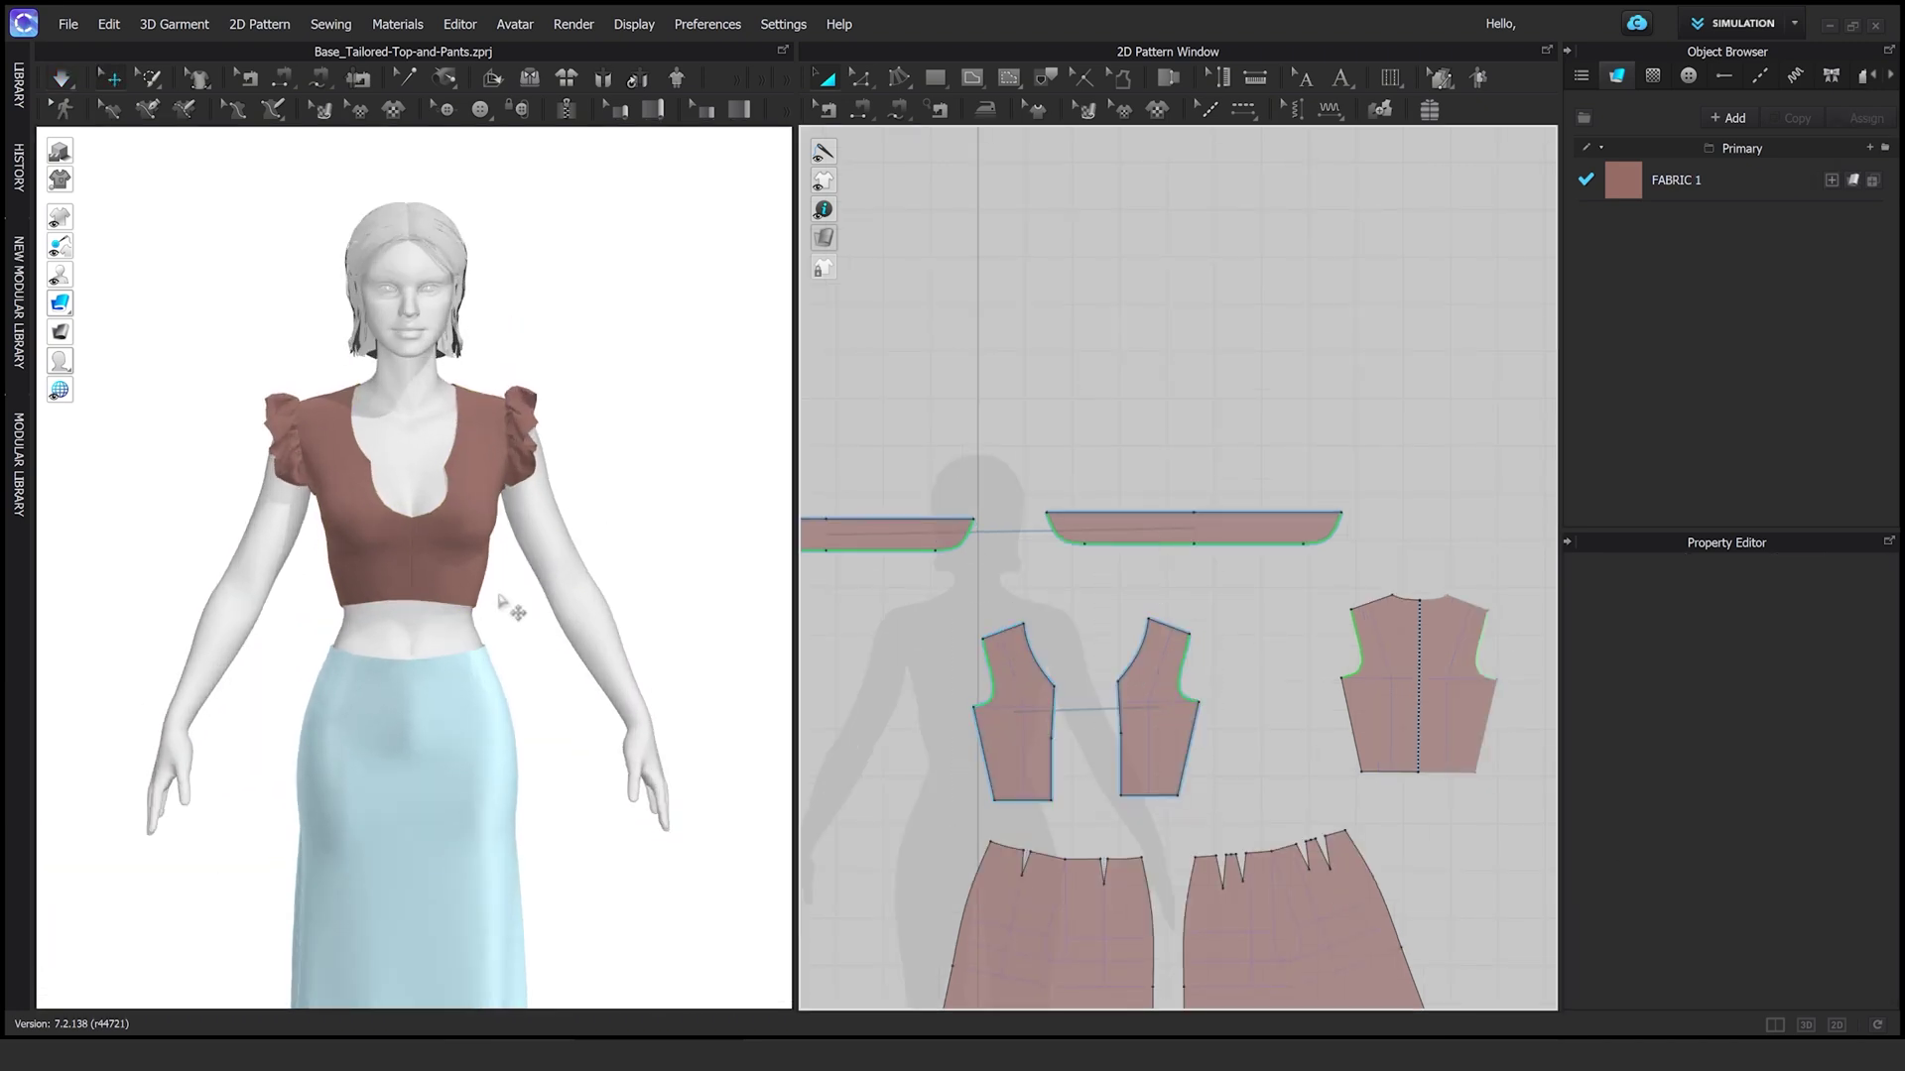
click(1022, 695)
click(501, 643)
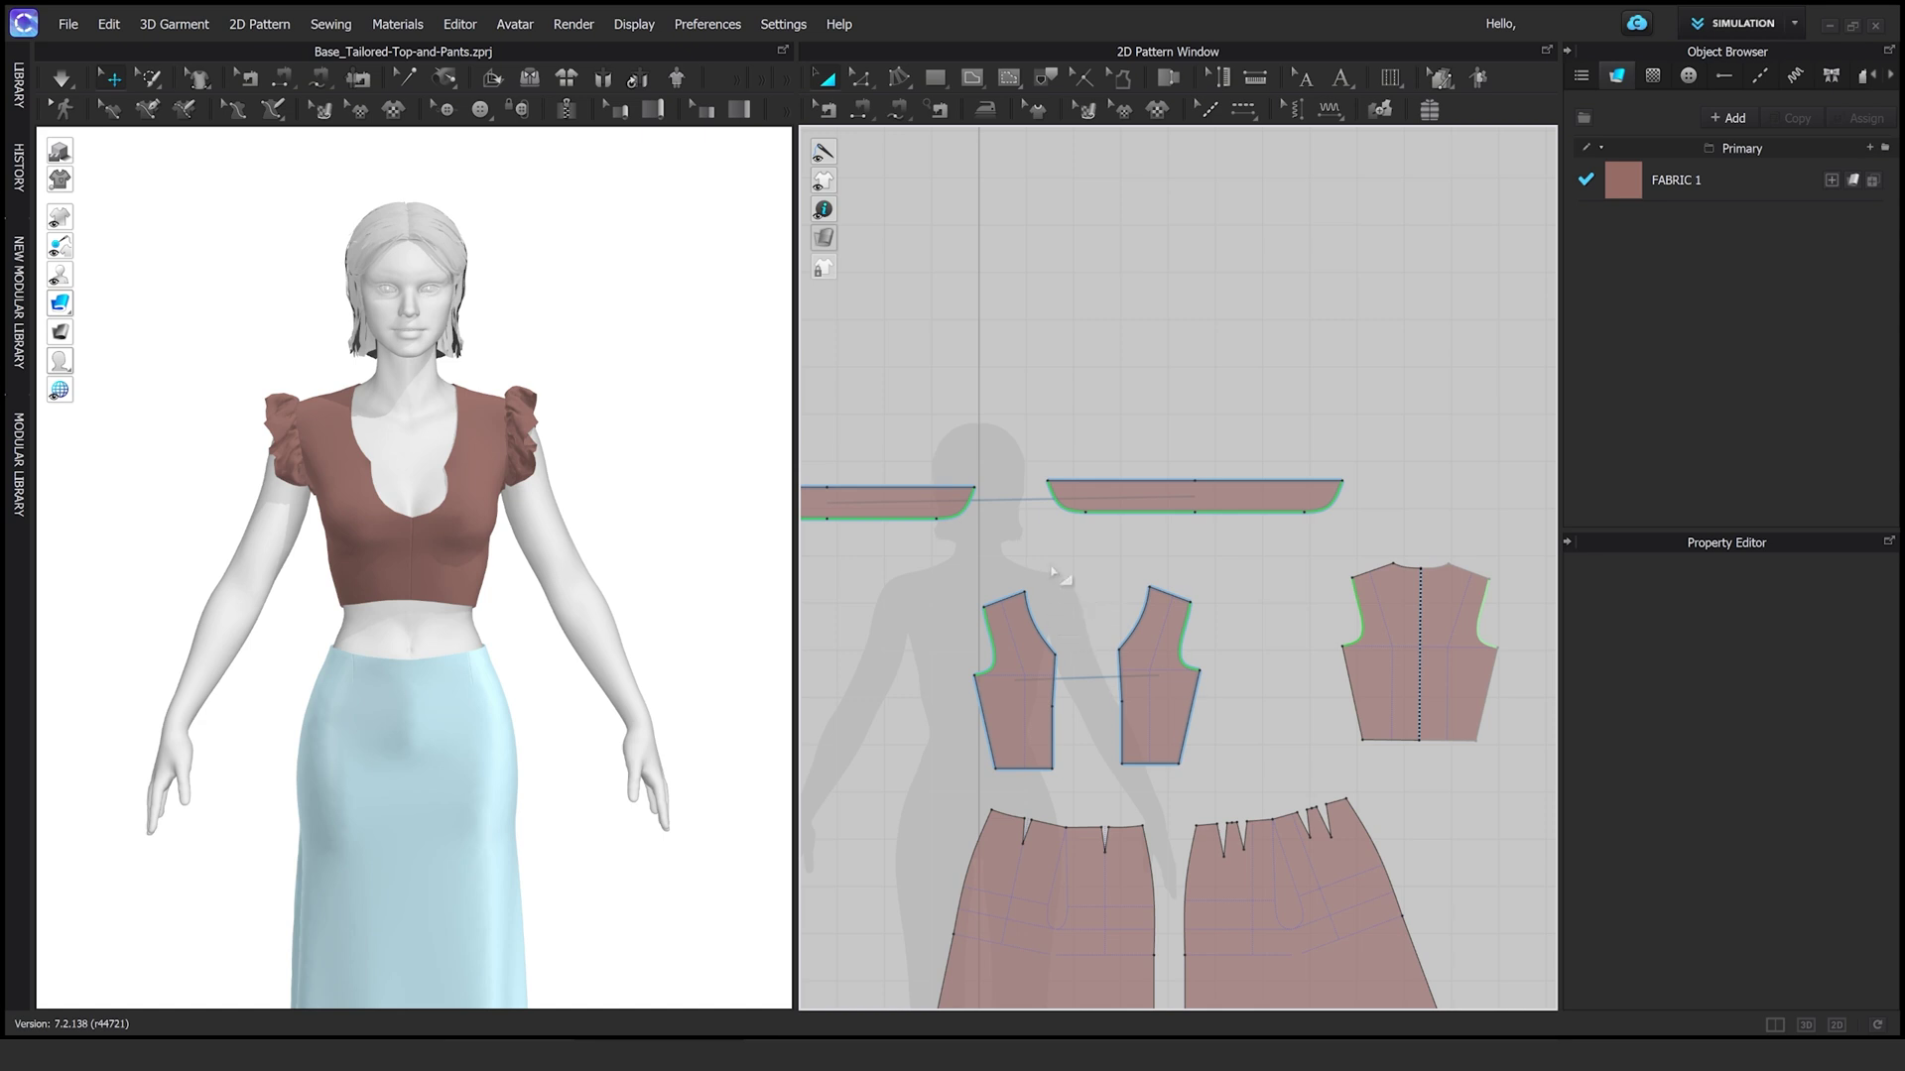
Draw a narrow strip about 1.1 in wide above the top's front pieces and unfold it across its short end
right_drag(1054, 573, 1004, 585)
drag(1156, 565, 1156, 565)
key(a)
right_click(1174, 570)
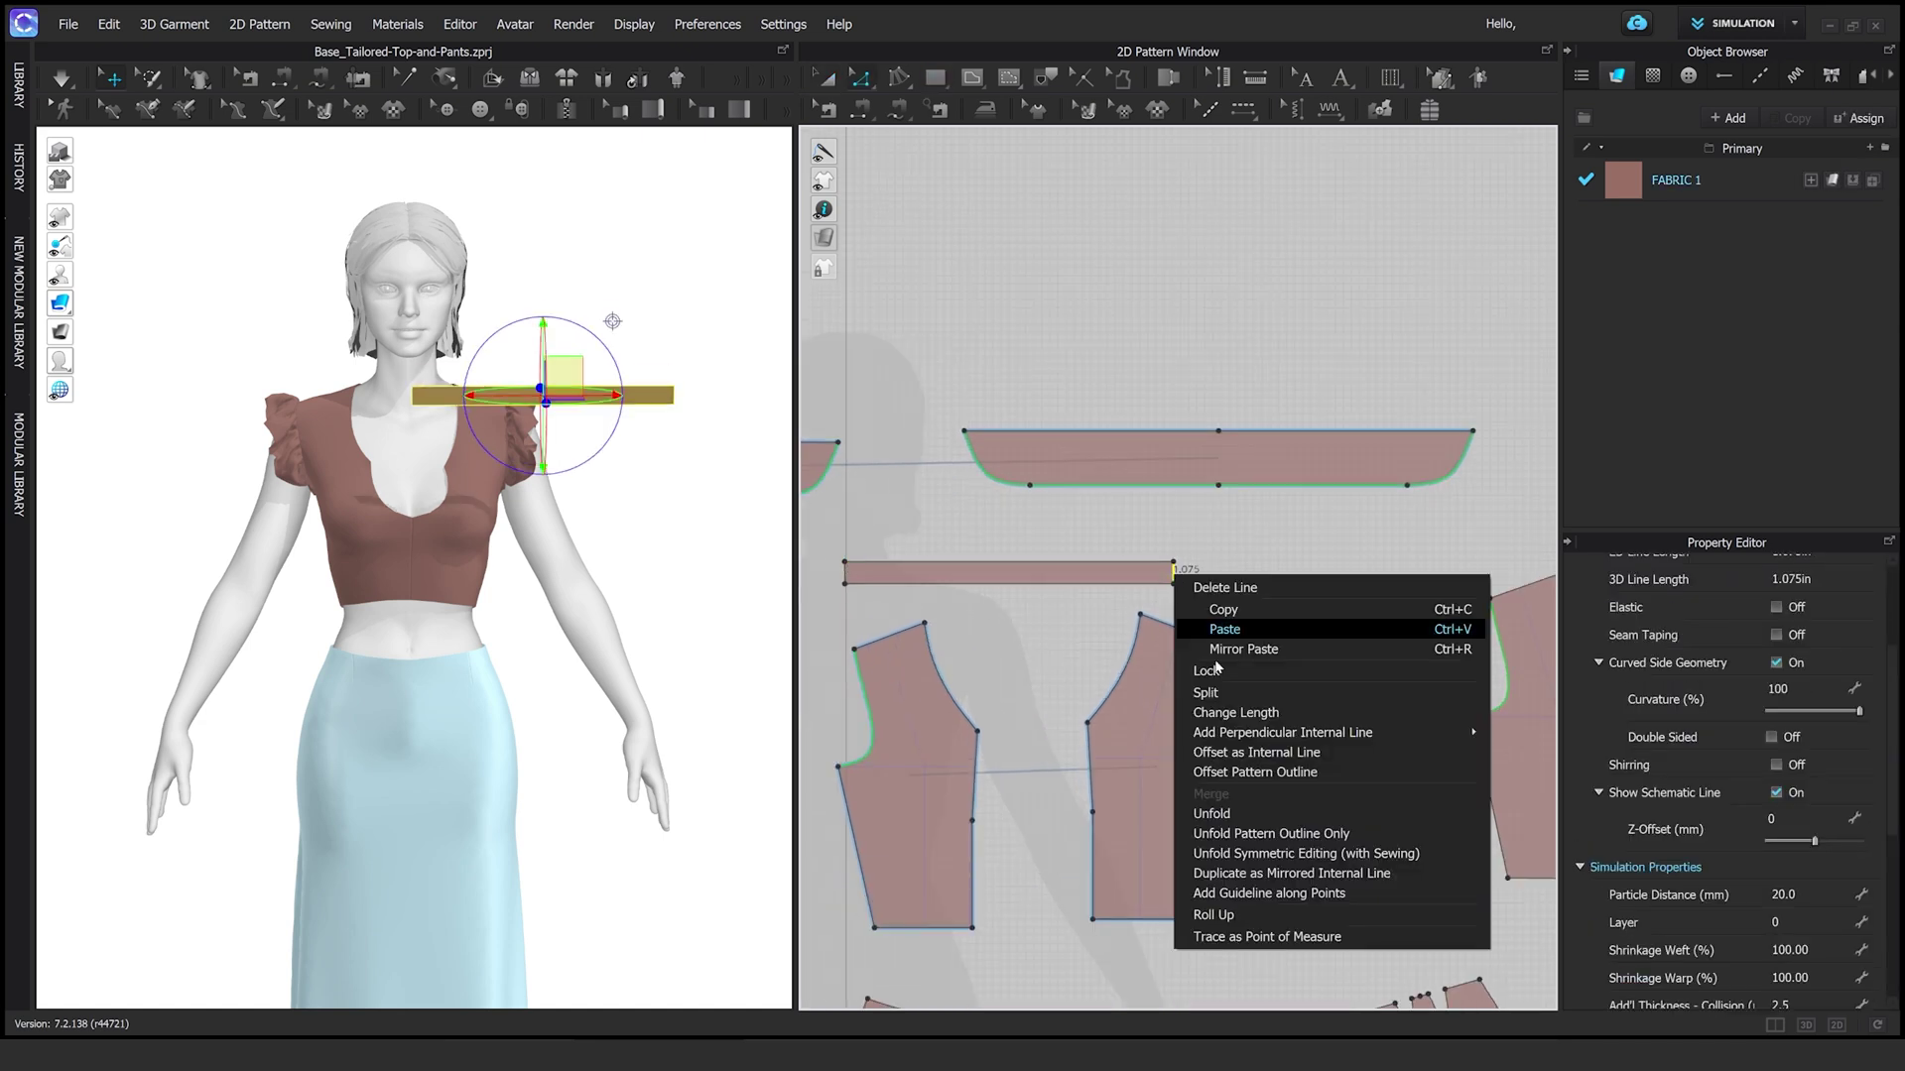
click(1225, 802)
scroll(564, 449, up, 1)
click(1173, 625)
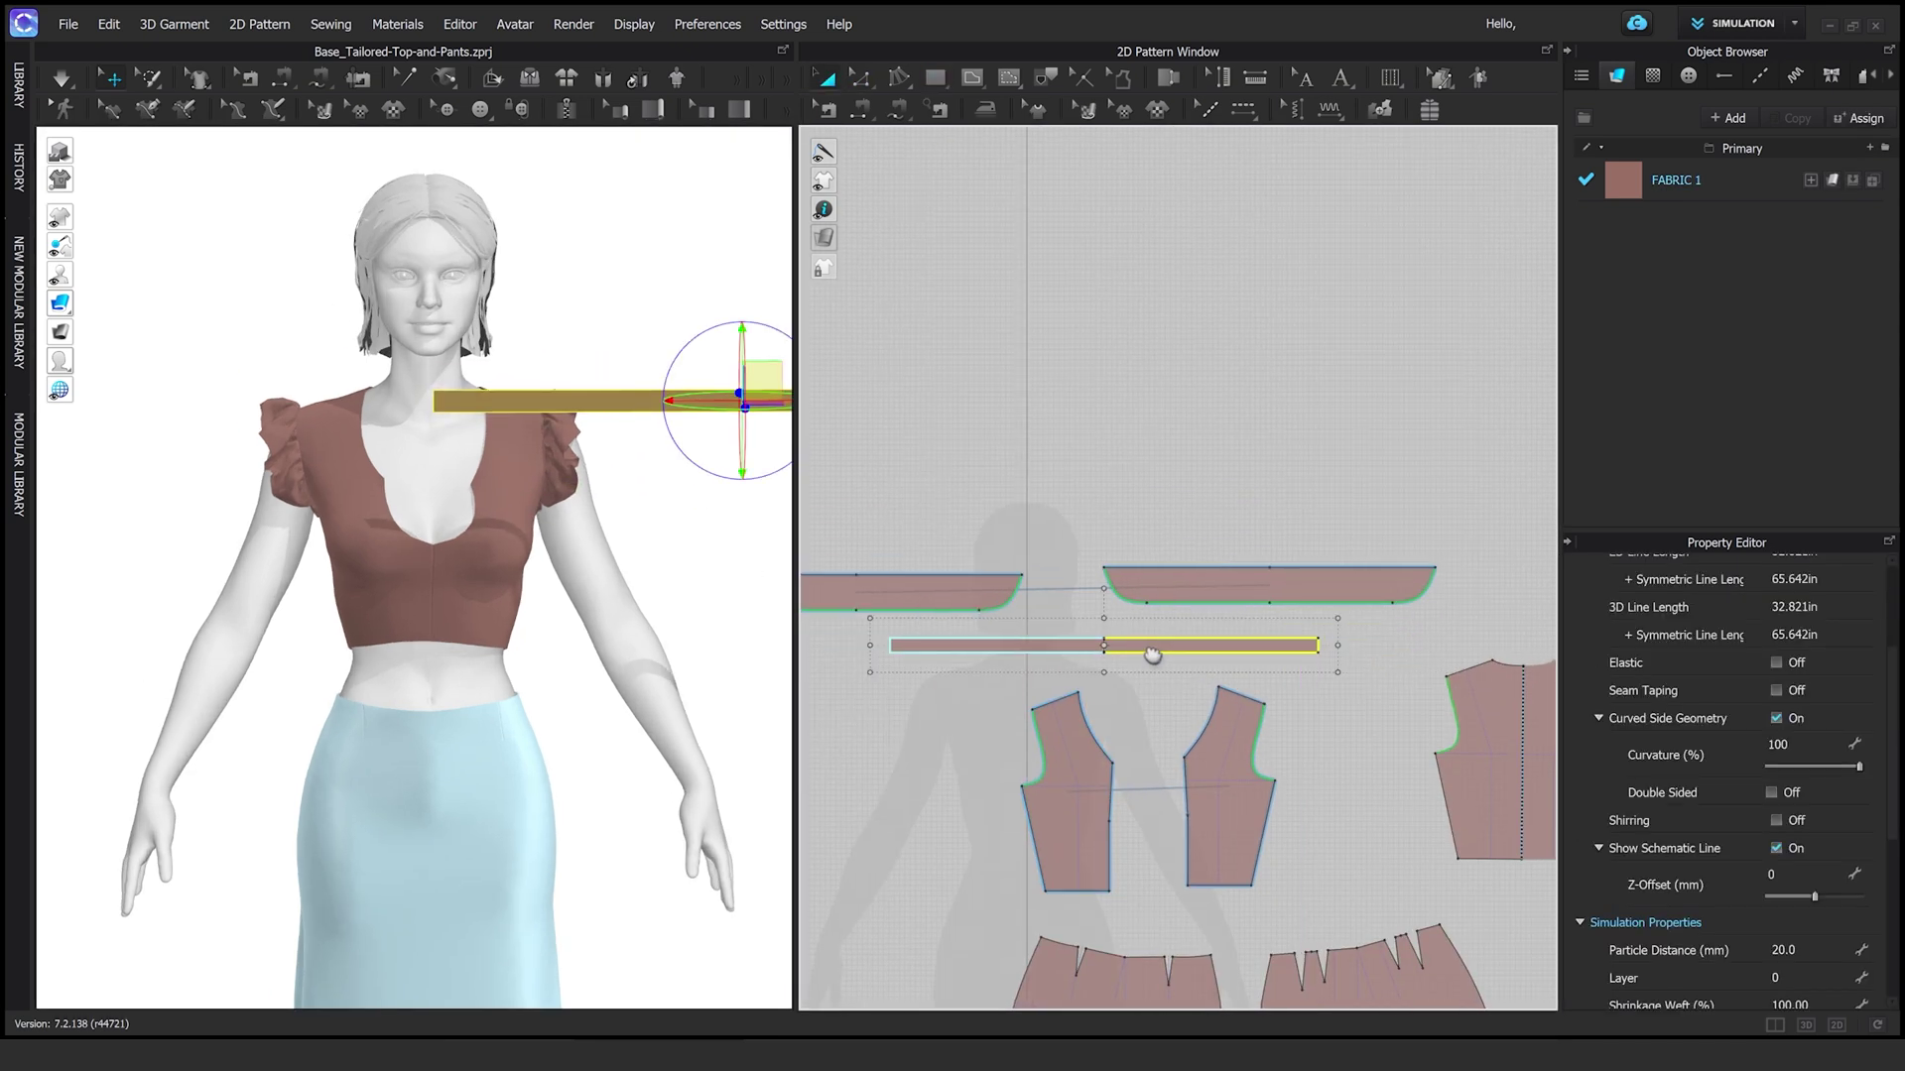
Join the narrow strip's lower edge to the front and back neckline of the top with free sewing
right_drag(1141, 647, 1098, 638)
click(1161, 702)
key(n)
click(1190, 652)
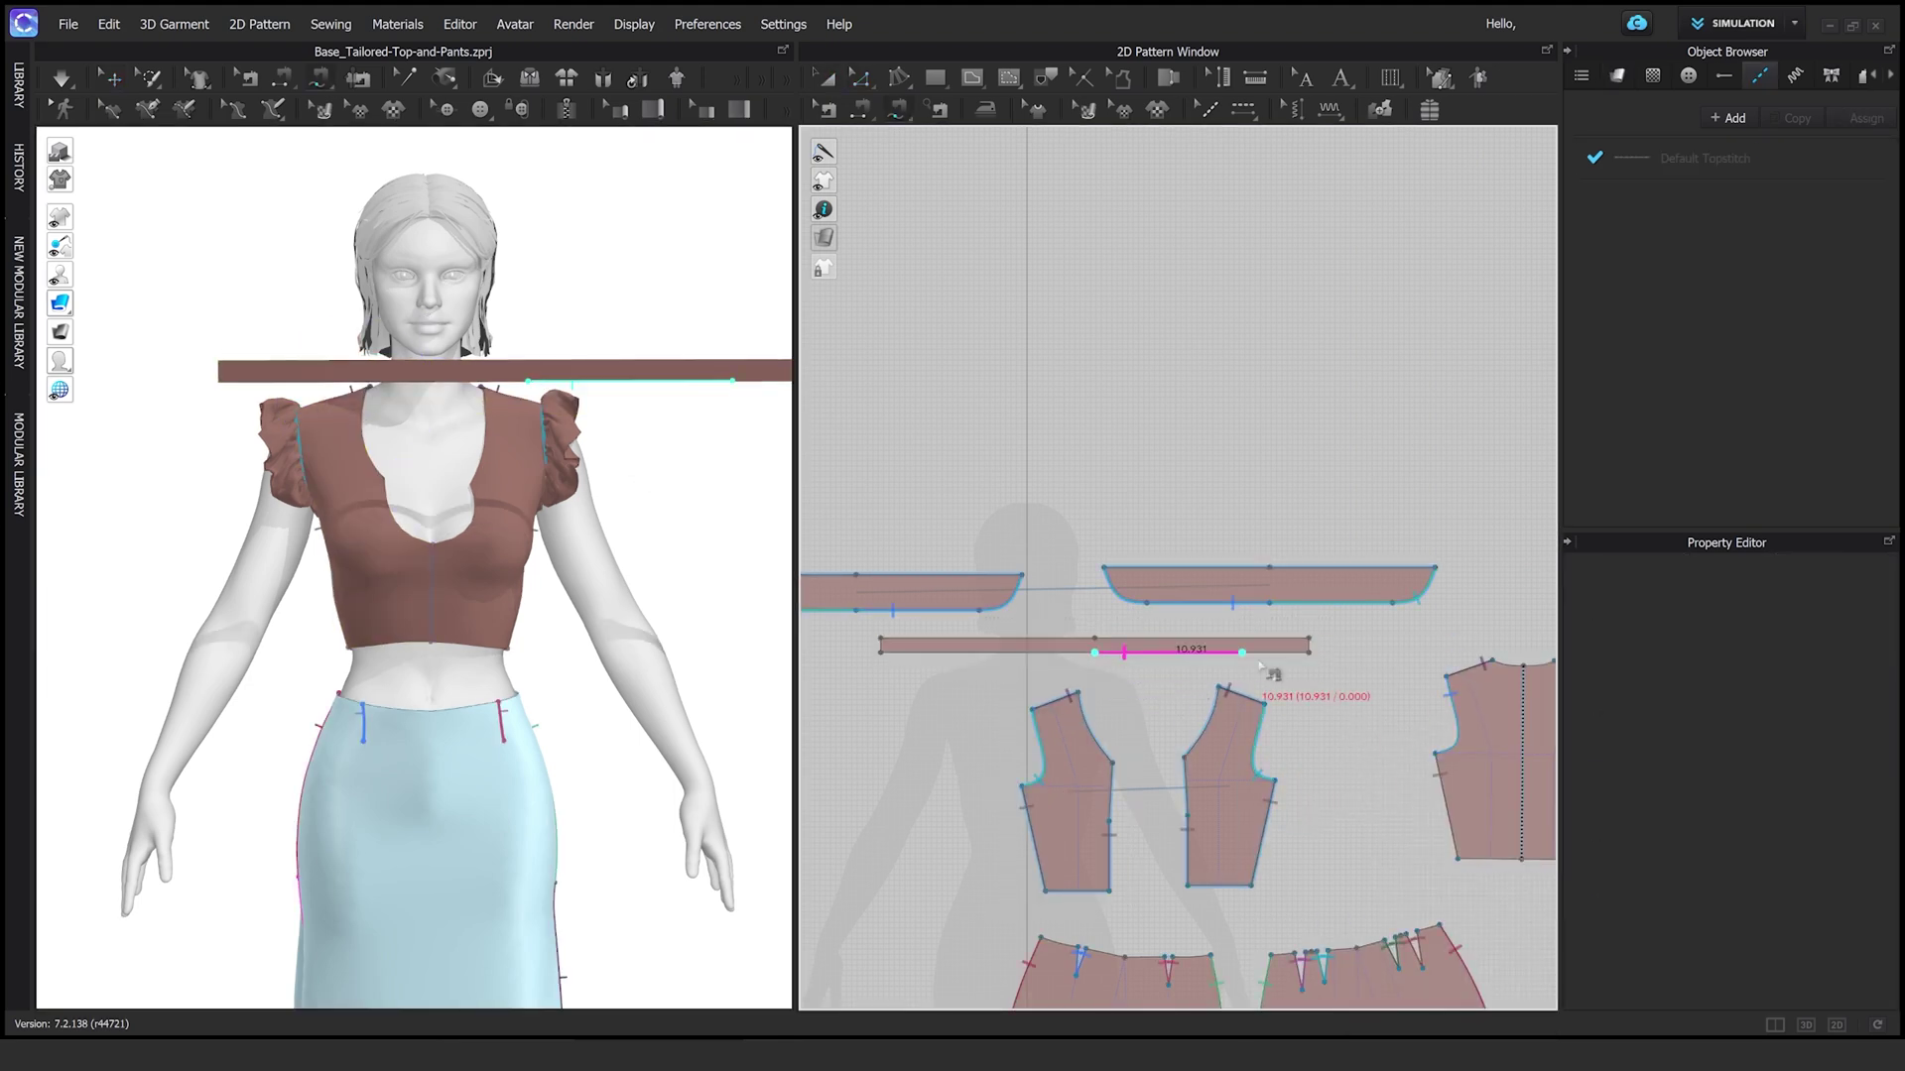
click(1488, 665)
key(8)
Arrange the narrow strip against the neckline in 3D and simulate it over the shoulder
right_drag(1154, 694, 1021, 687)
click(992, 639)
right_click(659, 489)
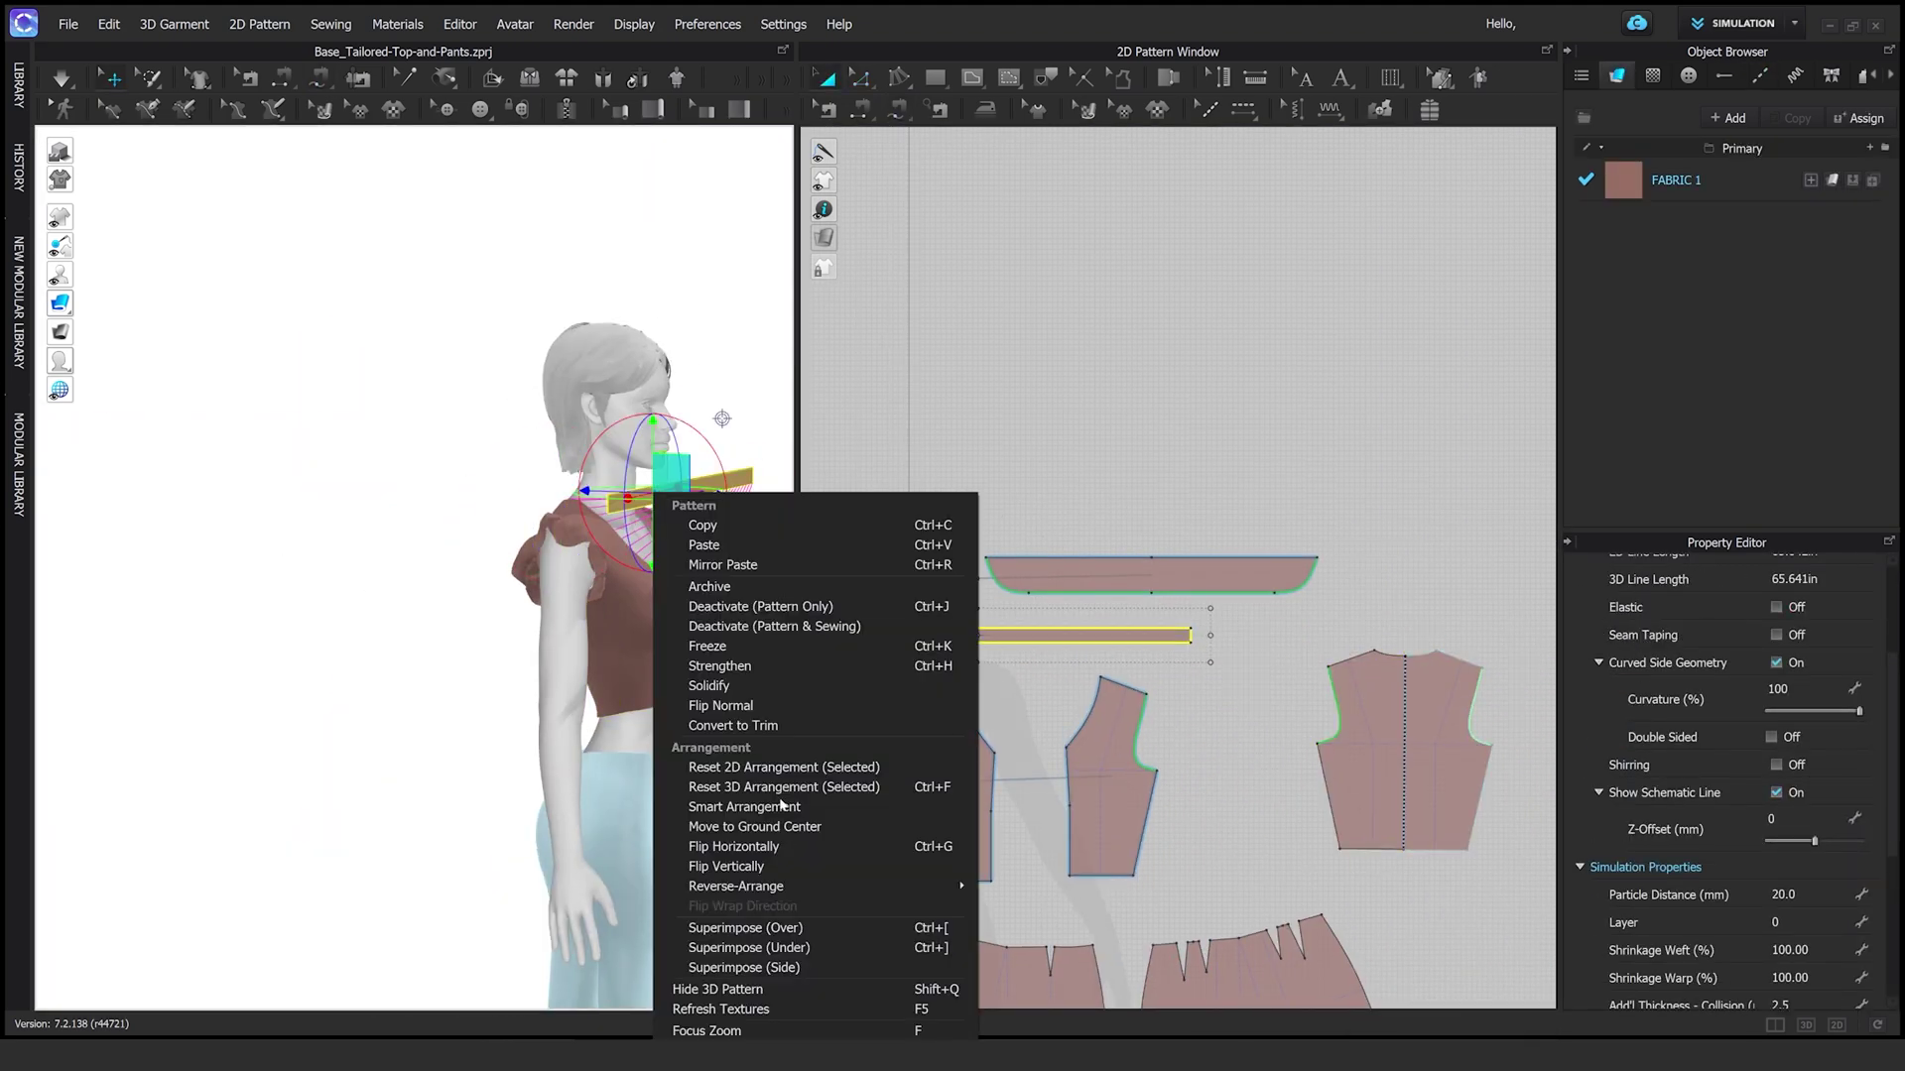
key(Escape)
right_drag(595, 595, 695, 575)
scroll(479, 568, up, 3)
scroll(479, 569, down, 3)
Rework the strip's neckline sewing from its centre point, set its particle distance to 10 mm, and simulate the ruffle
click(1053, 691)
right_drag(1054, 691, 1101, 671)
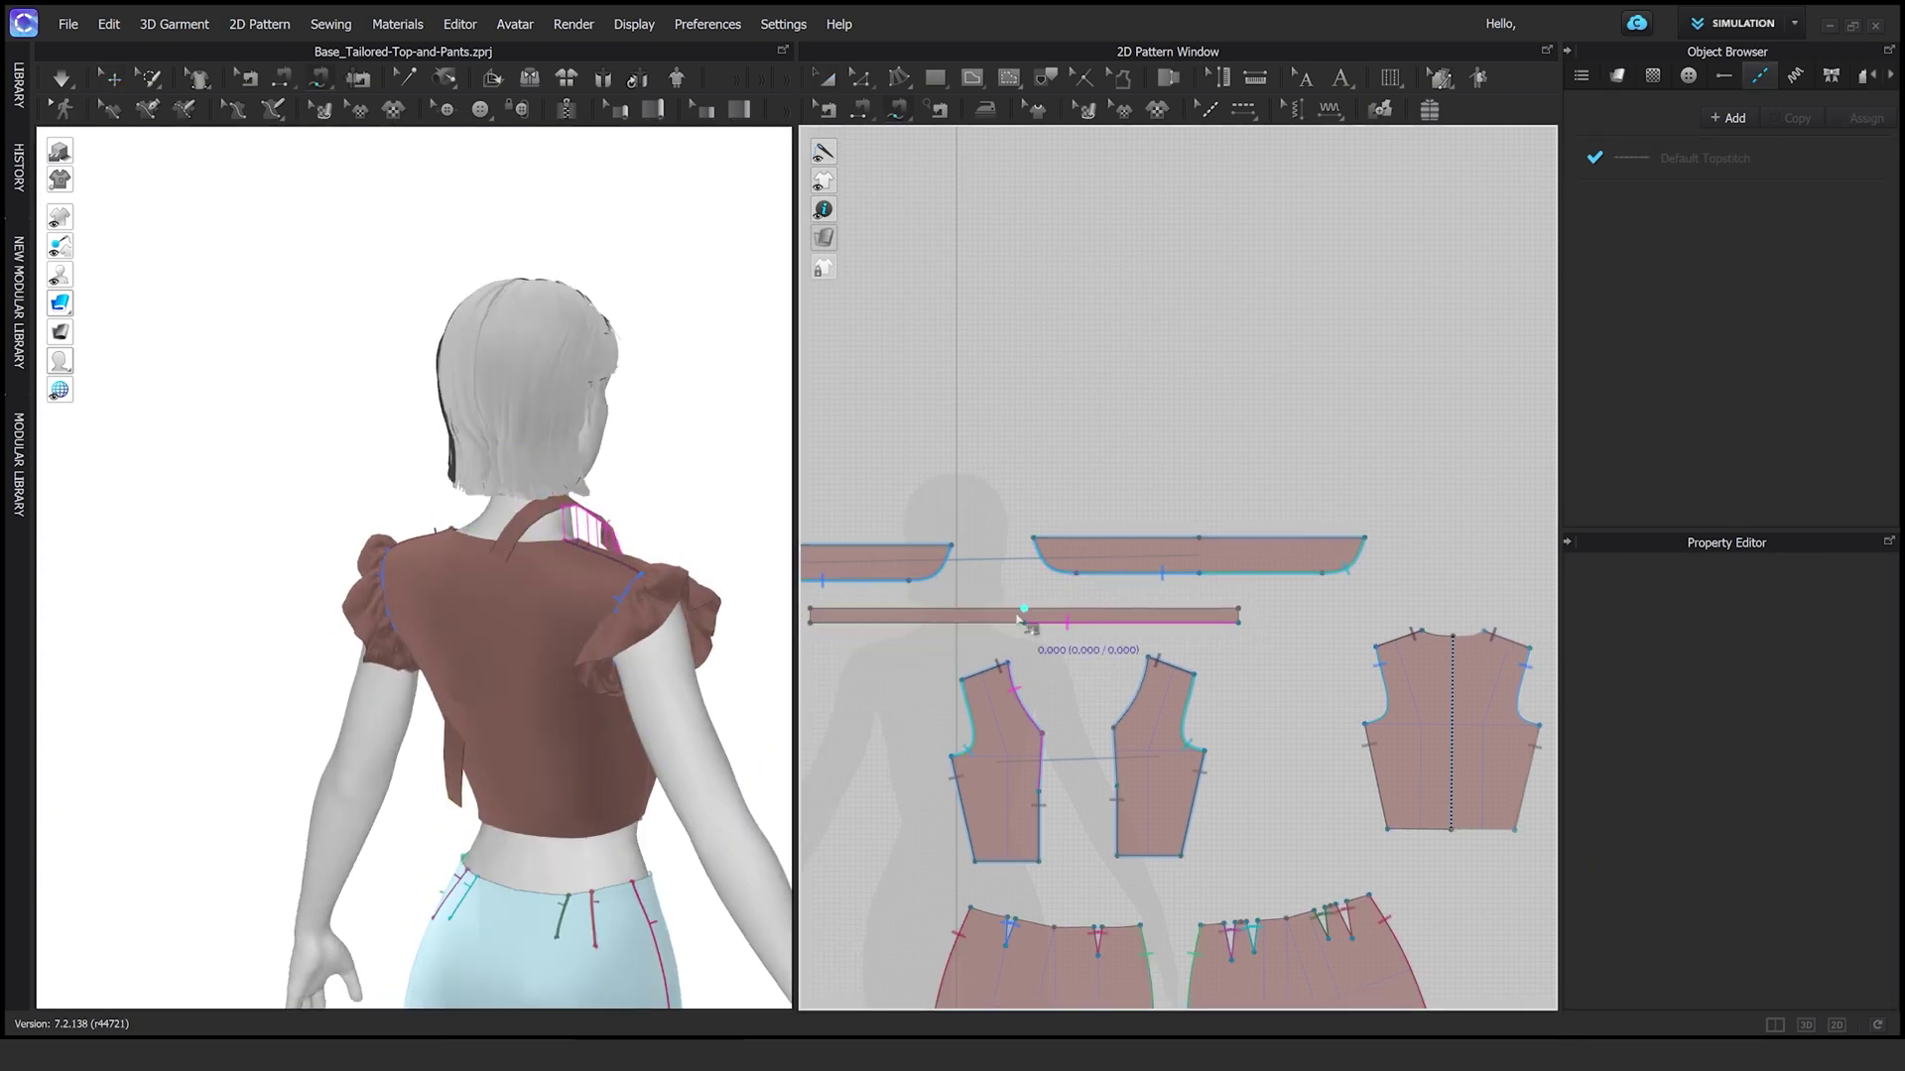
key(a)
right_click(562, 574)
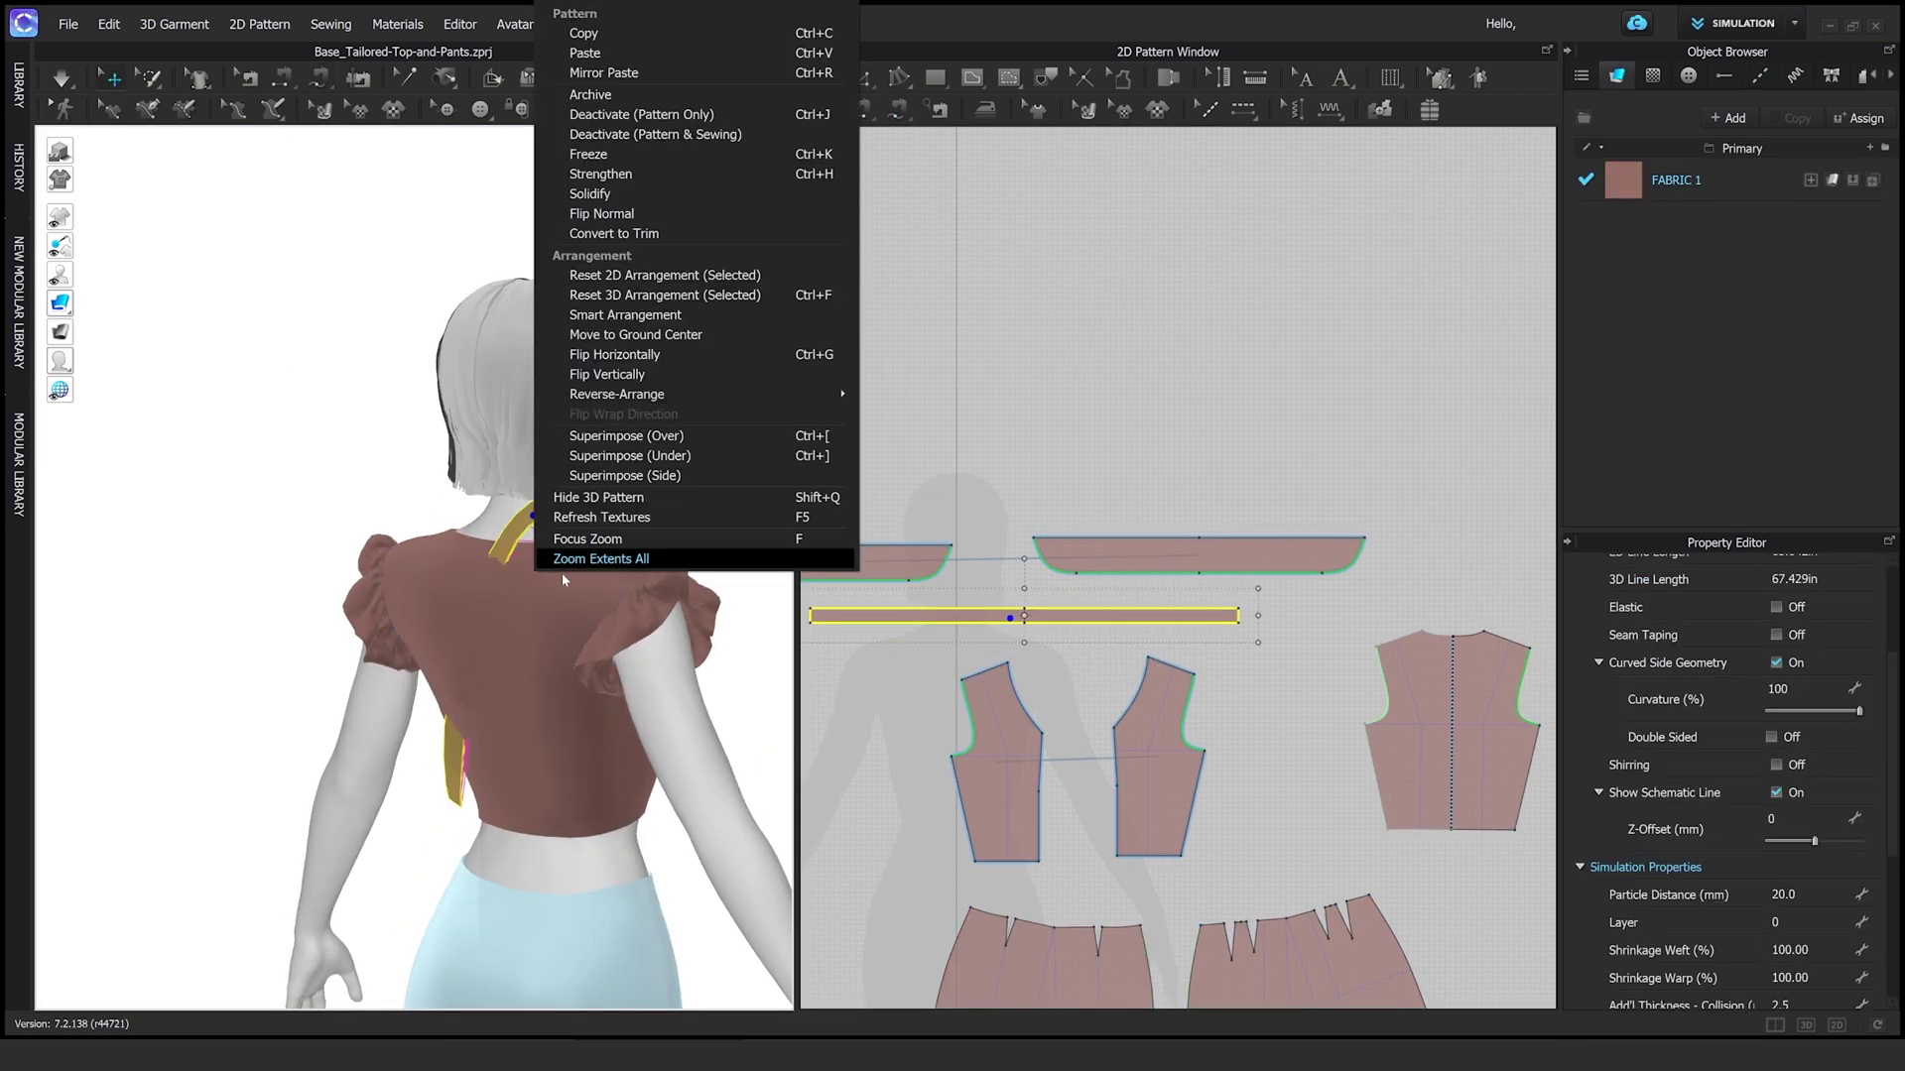
key(Escape)
key(Return)
right_drag(496, 596, 645, 596)
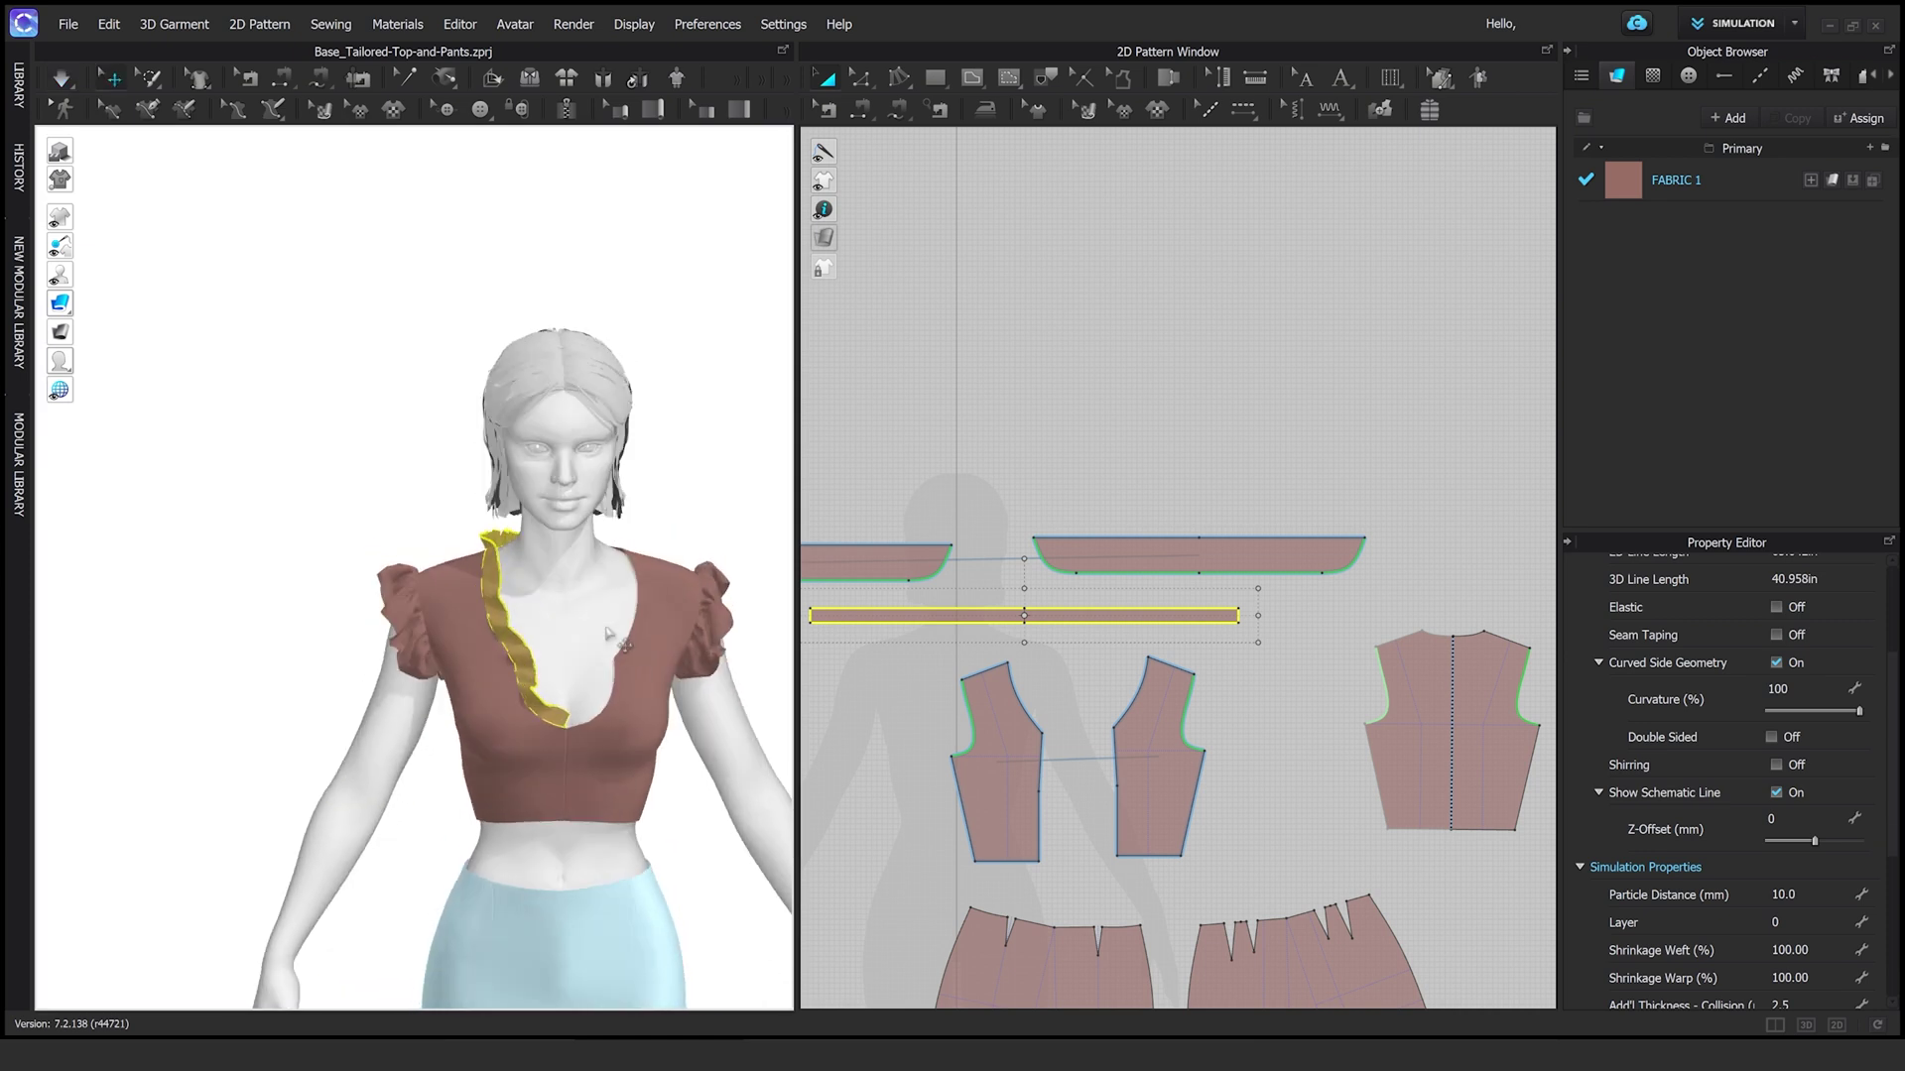
Lengthen the neckline strip by extending one end outward and simulate the fuller ruffle
click(1100, 684)
click(1134, 615)
key(z)
scroll(1240, 684, up, 5)
scroll(1509, 640, down, 4)
click(1509, 640)
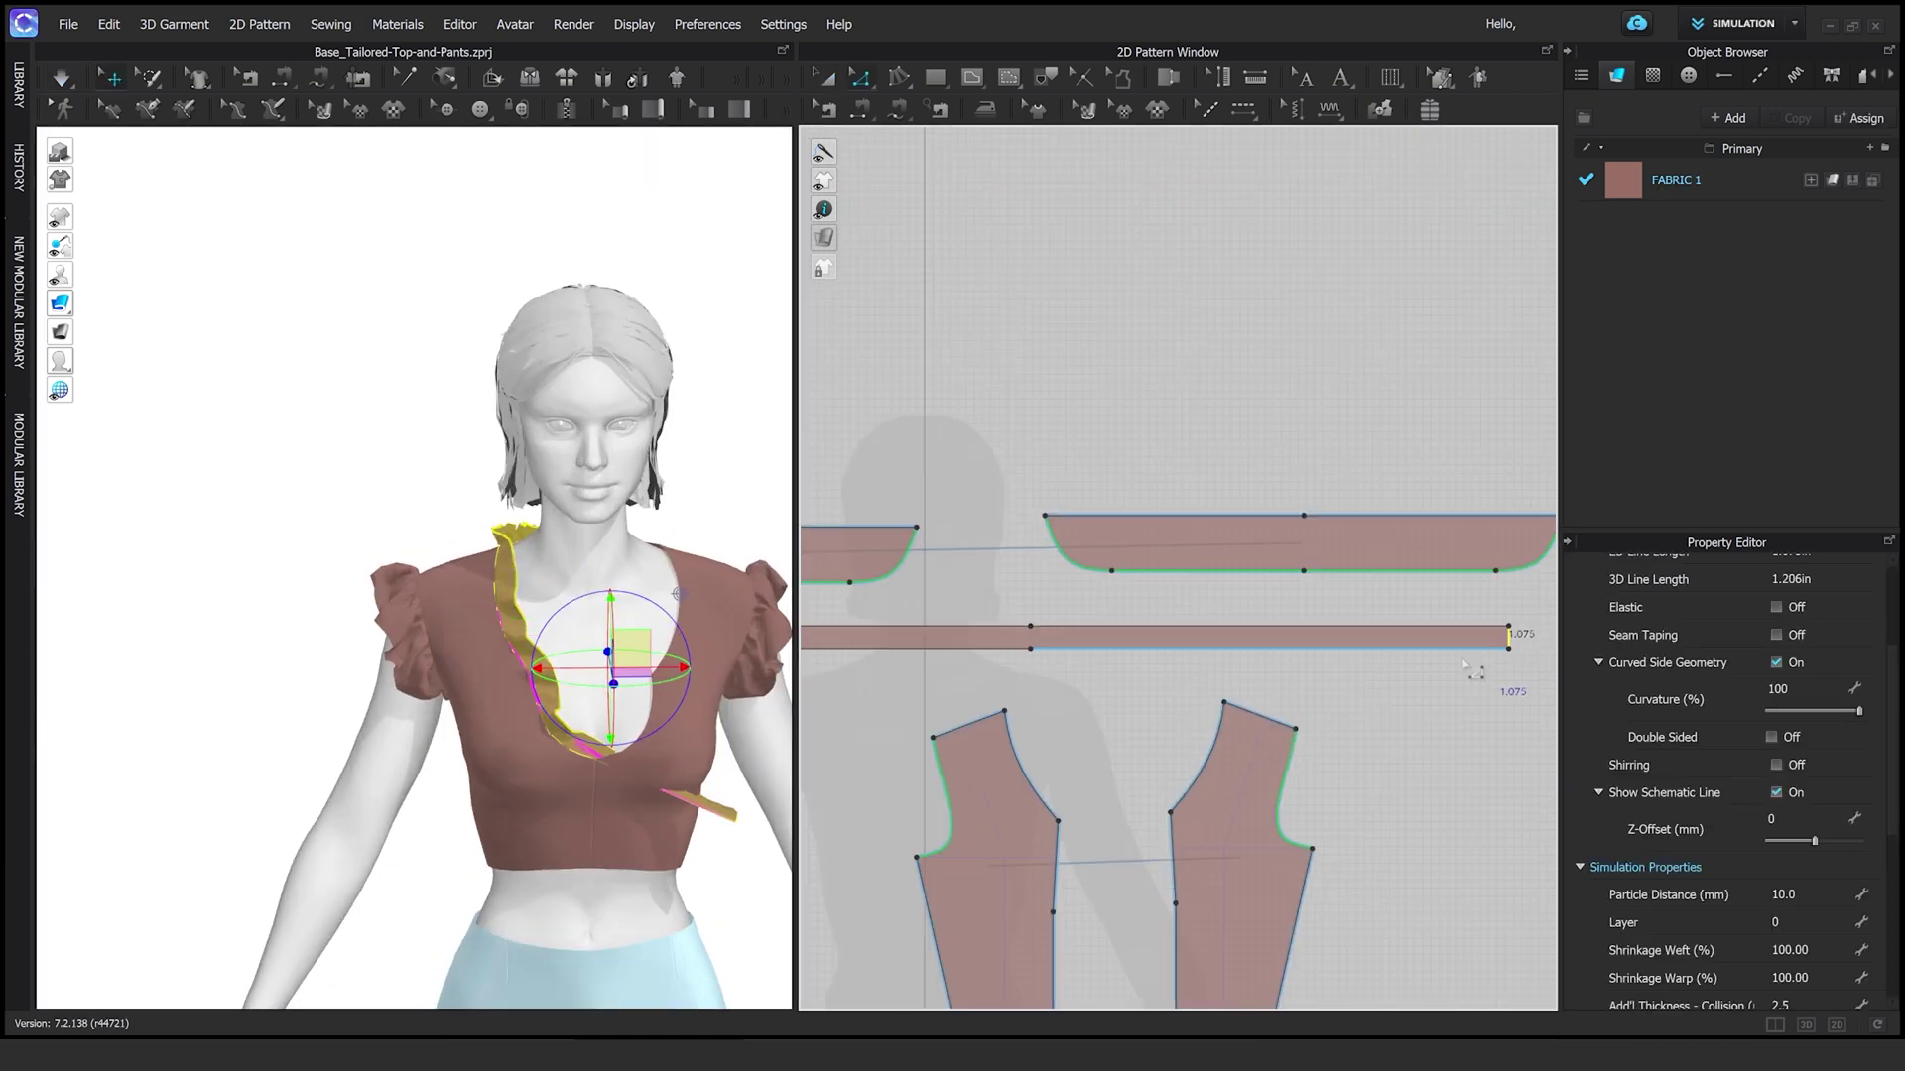
scroll(1255, 623, up, 2)
right_click(536, 667)
click(595, 557)
right_drag(595, 558, 556, 596)
click(1006, 610)
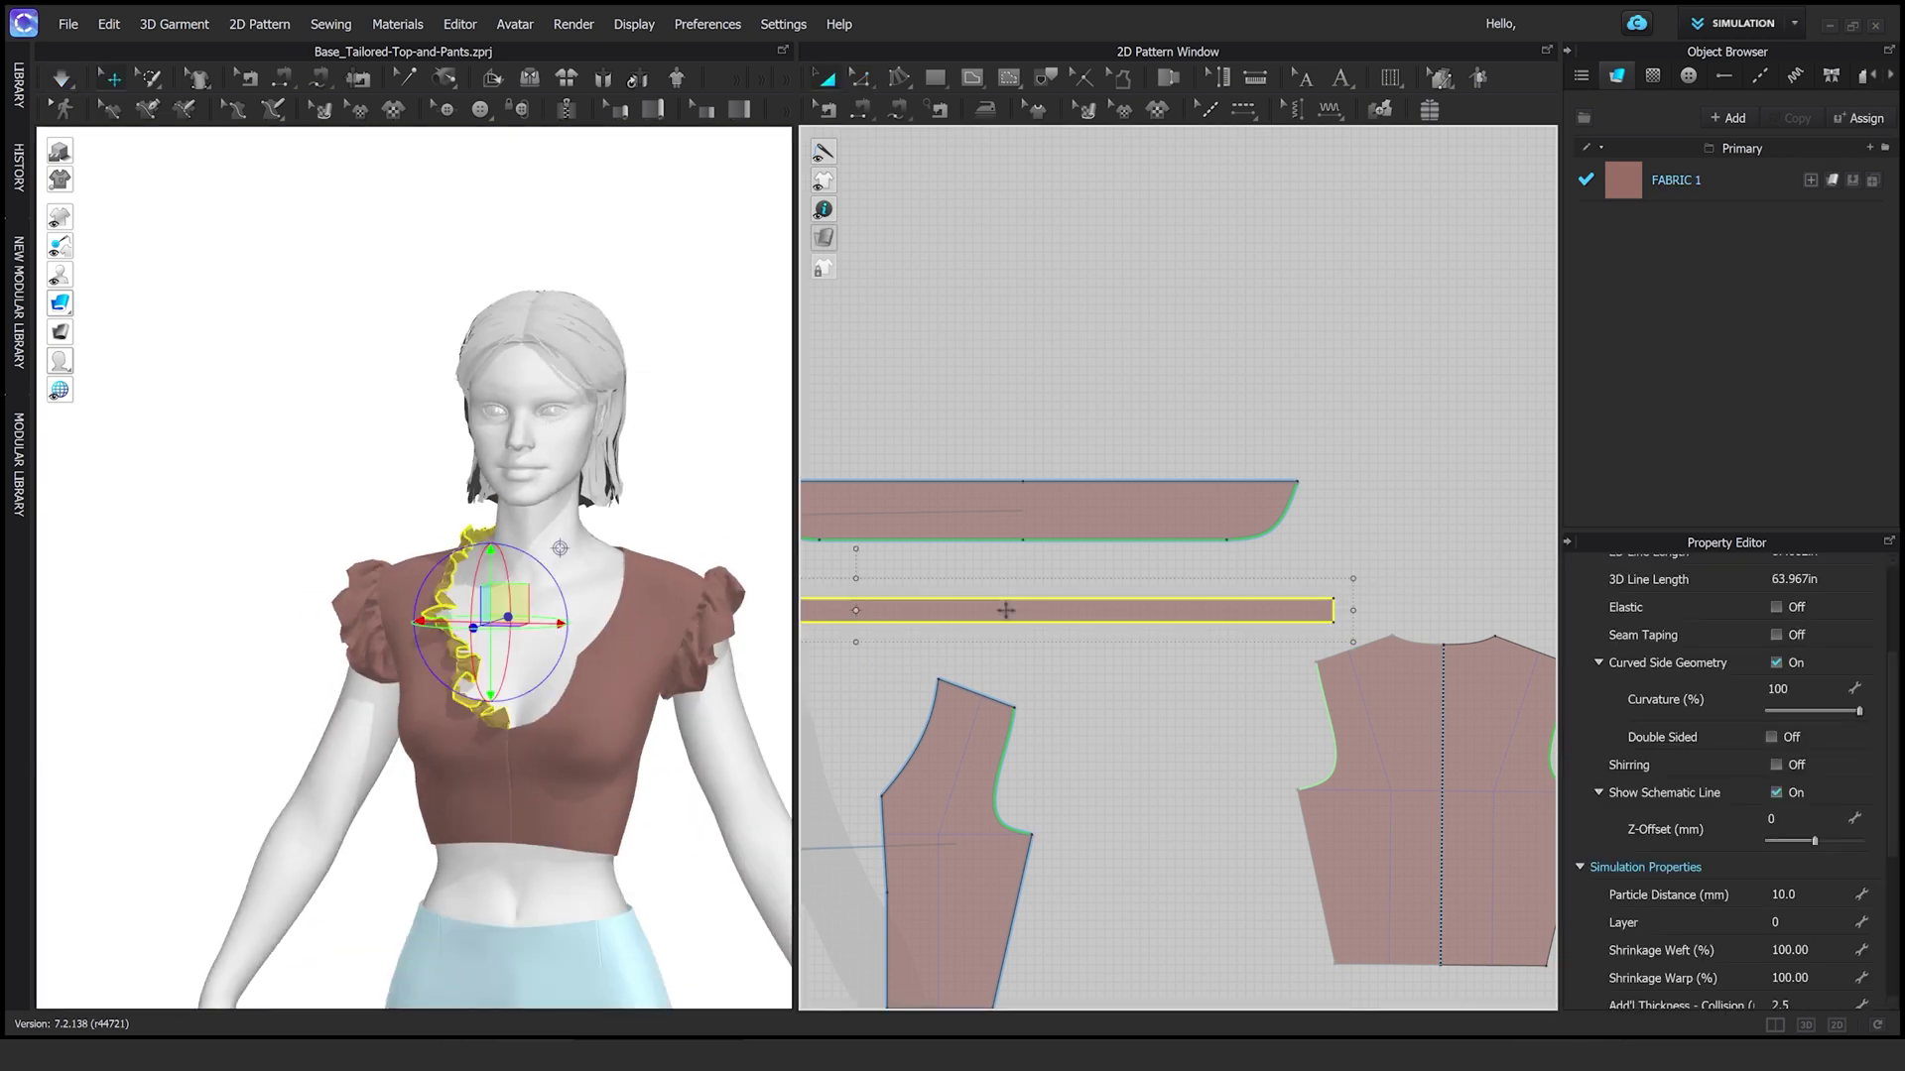
Turn on elastic for the front and back neckline edges, adjust its ratio, and simulate the top
click(1241, 672)
scroll(1241, 672, down, 3)
click(1054, 655)
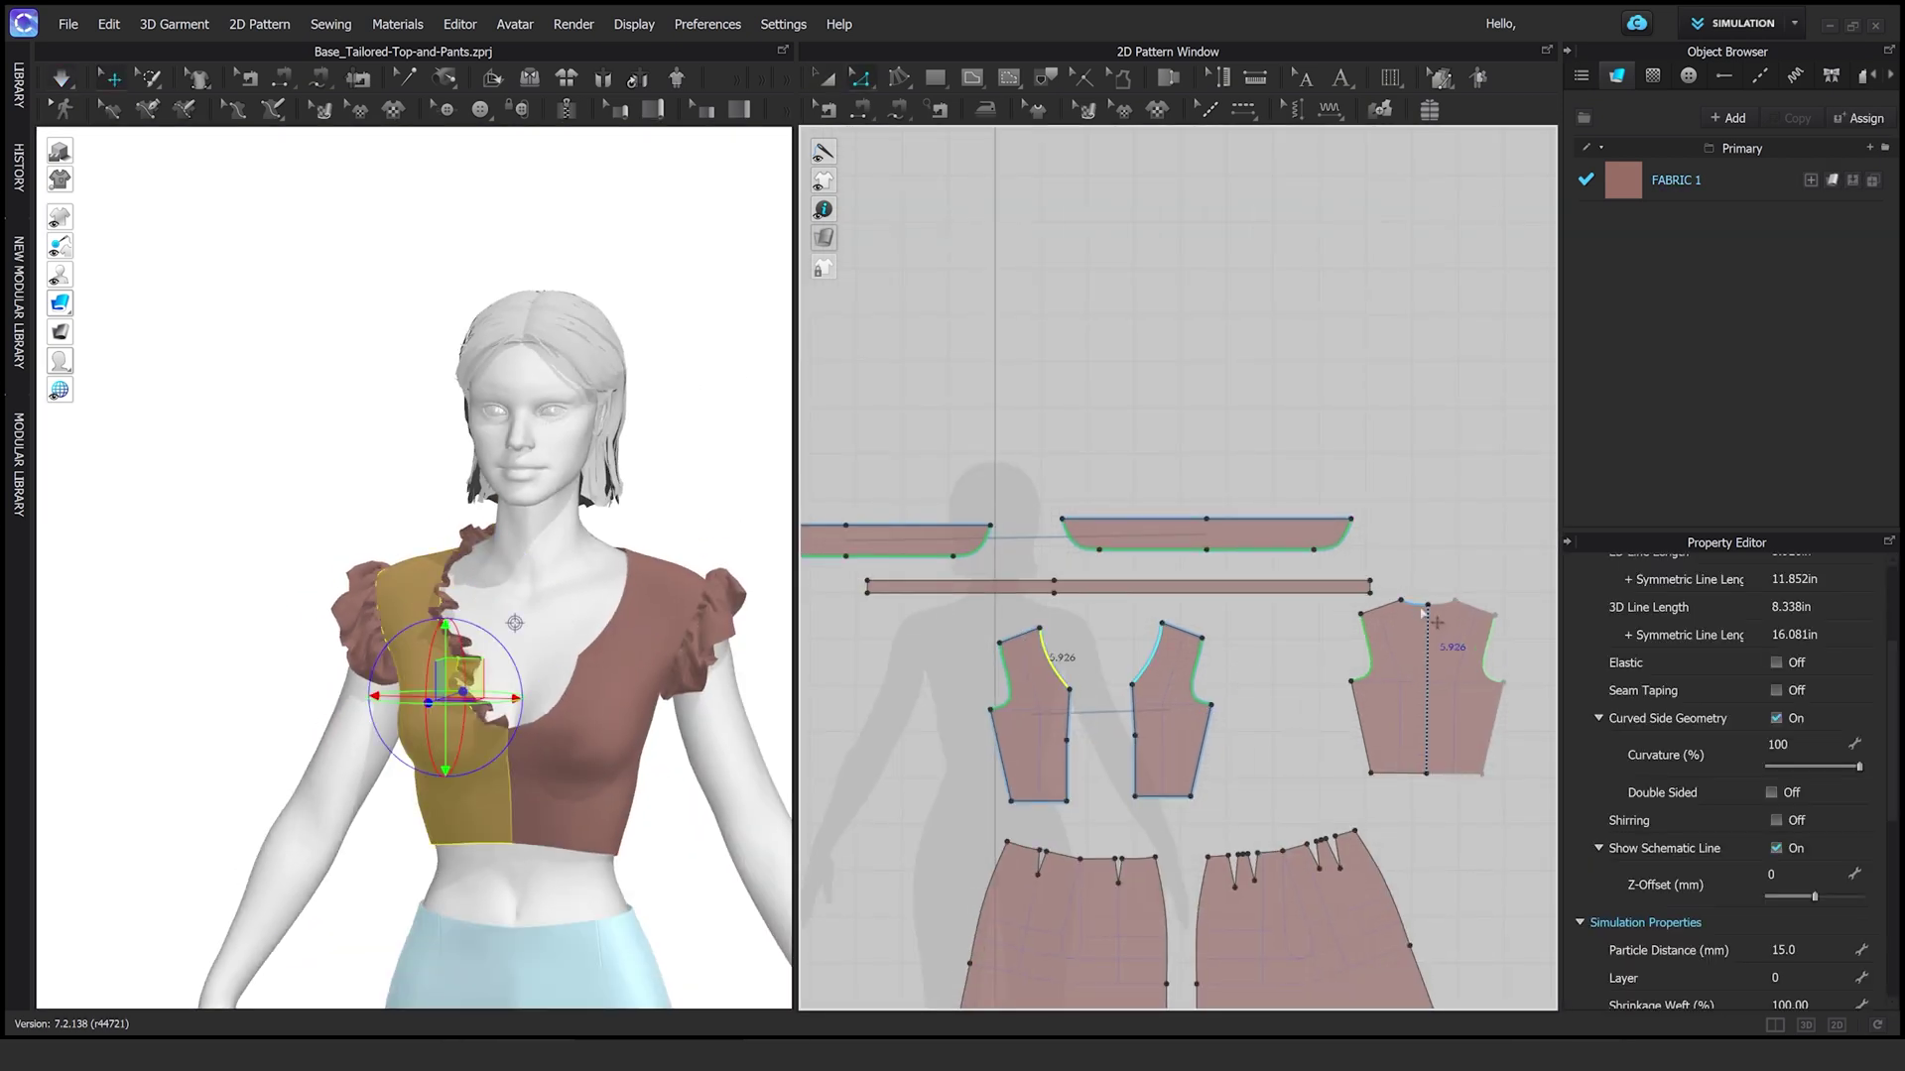
click(1775, 663)
click(1786, 735)
click(1041, 417)
scroll(1131, 615, down, 2)
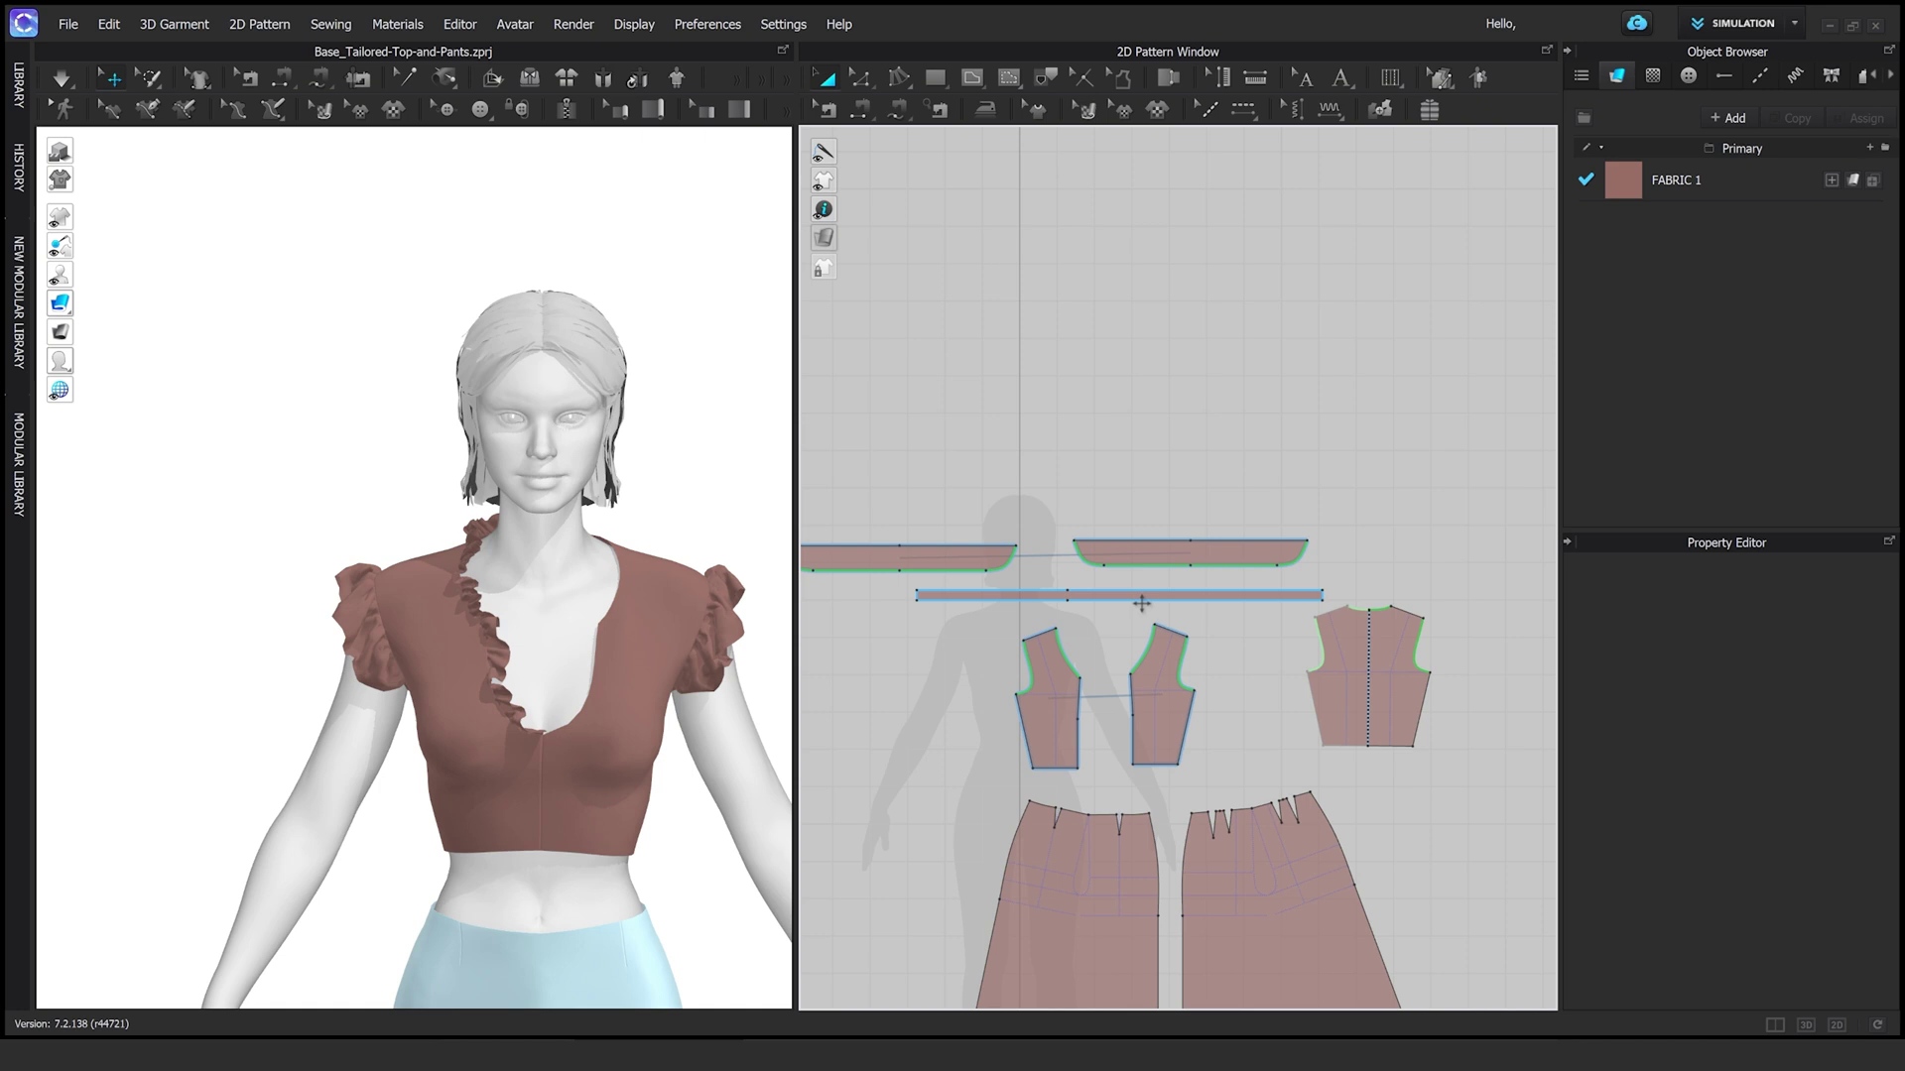
Duplicate the neckline ruffle strip symmetrically for the other half of the neckline and simulate the complete ruffle
click(1151, 593)
key(space)
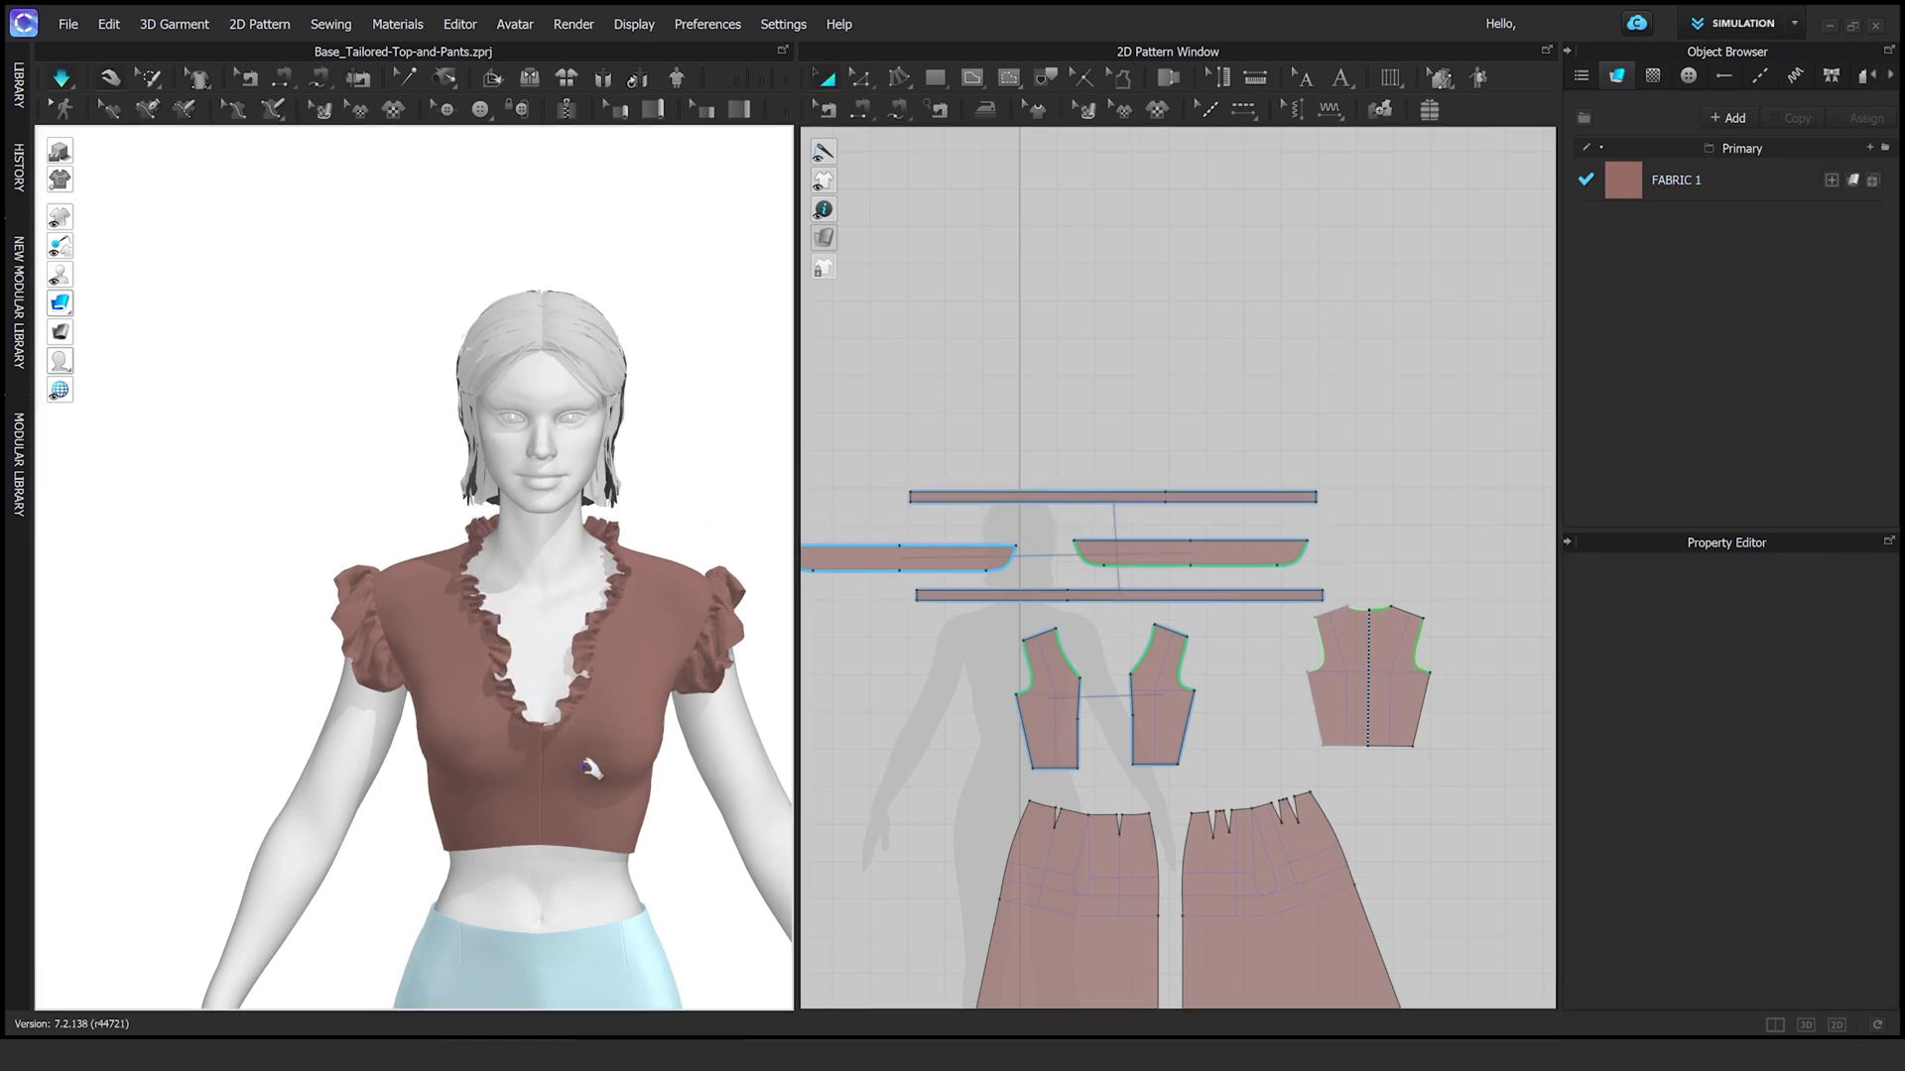
scroll(591, 770, up, 3)
click(446, 541)
scroll(629, 771, up, 3)
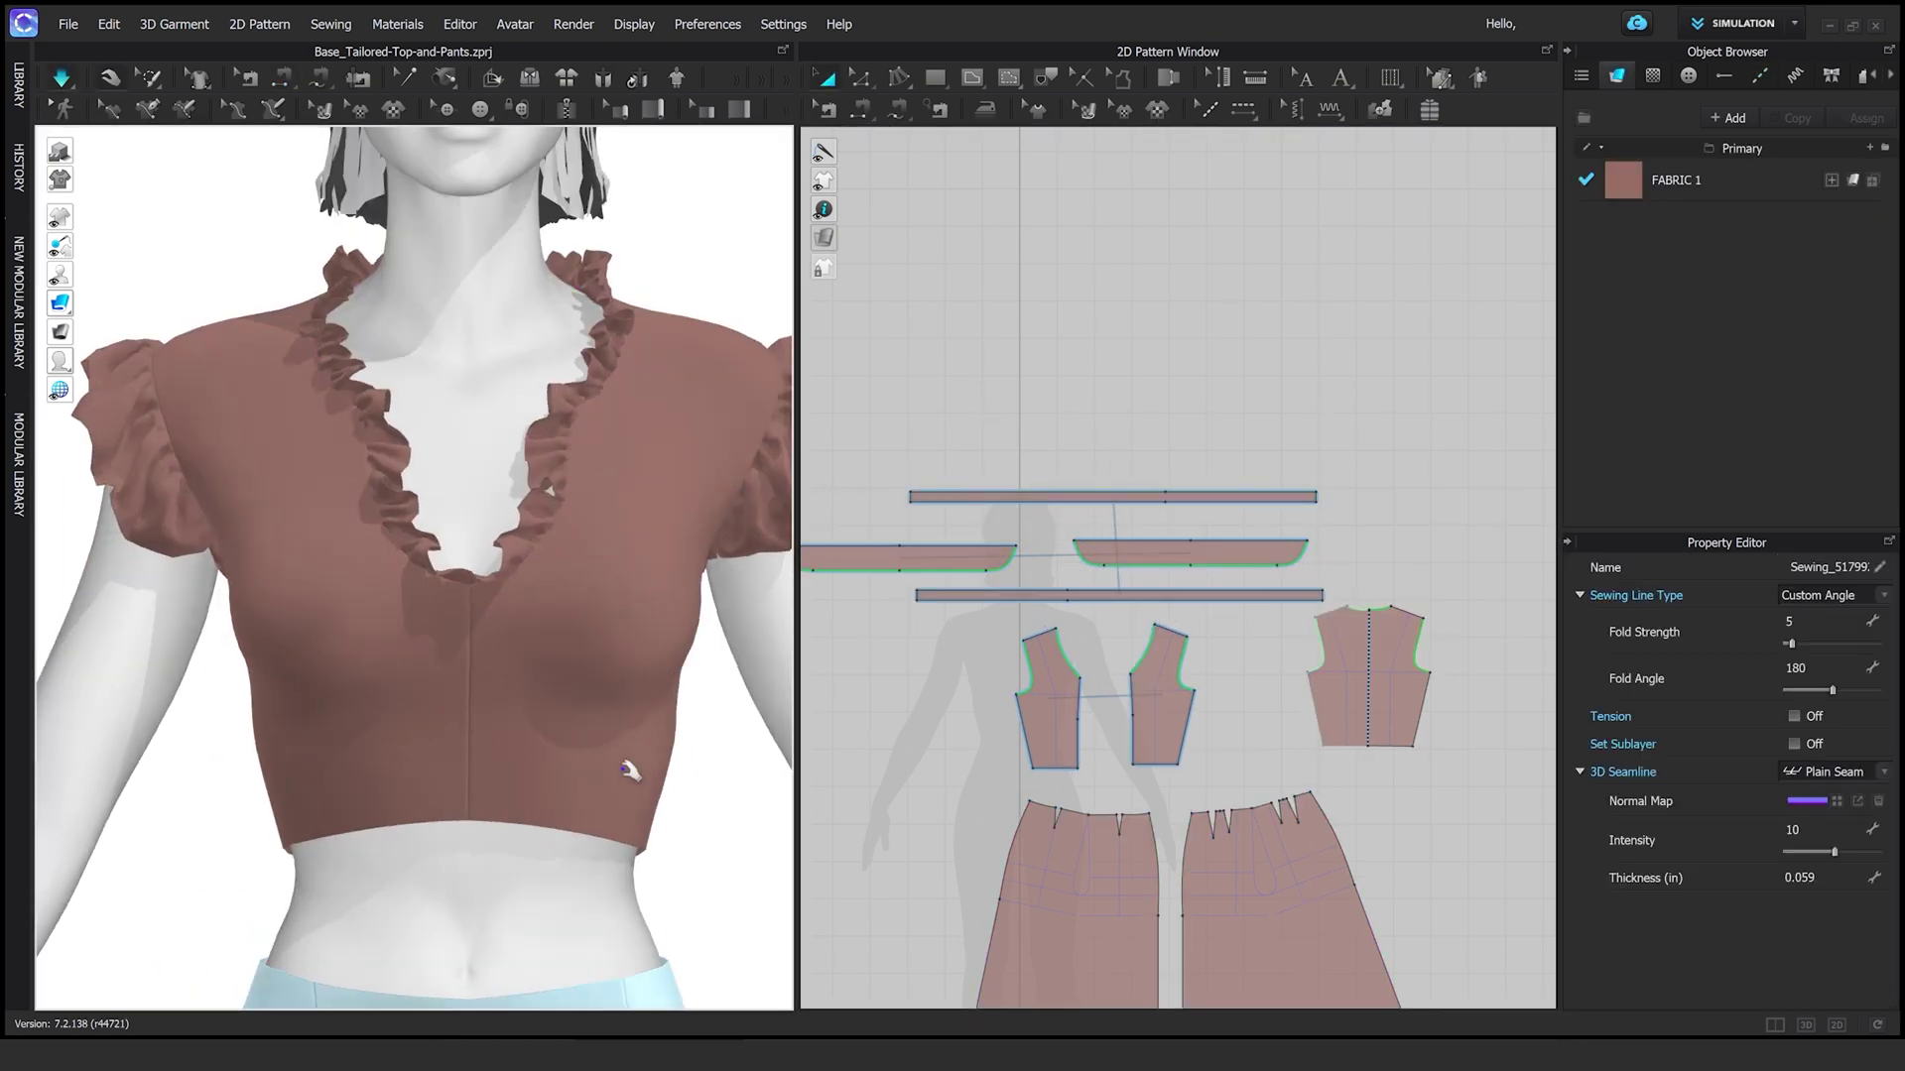
scroll(629, 771, down, 6)
Rotate the neckline ruffle about its seam with Fold Arrangement, set the fold angle to 180, and simulate the top again
key(space)
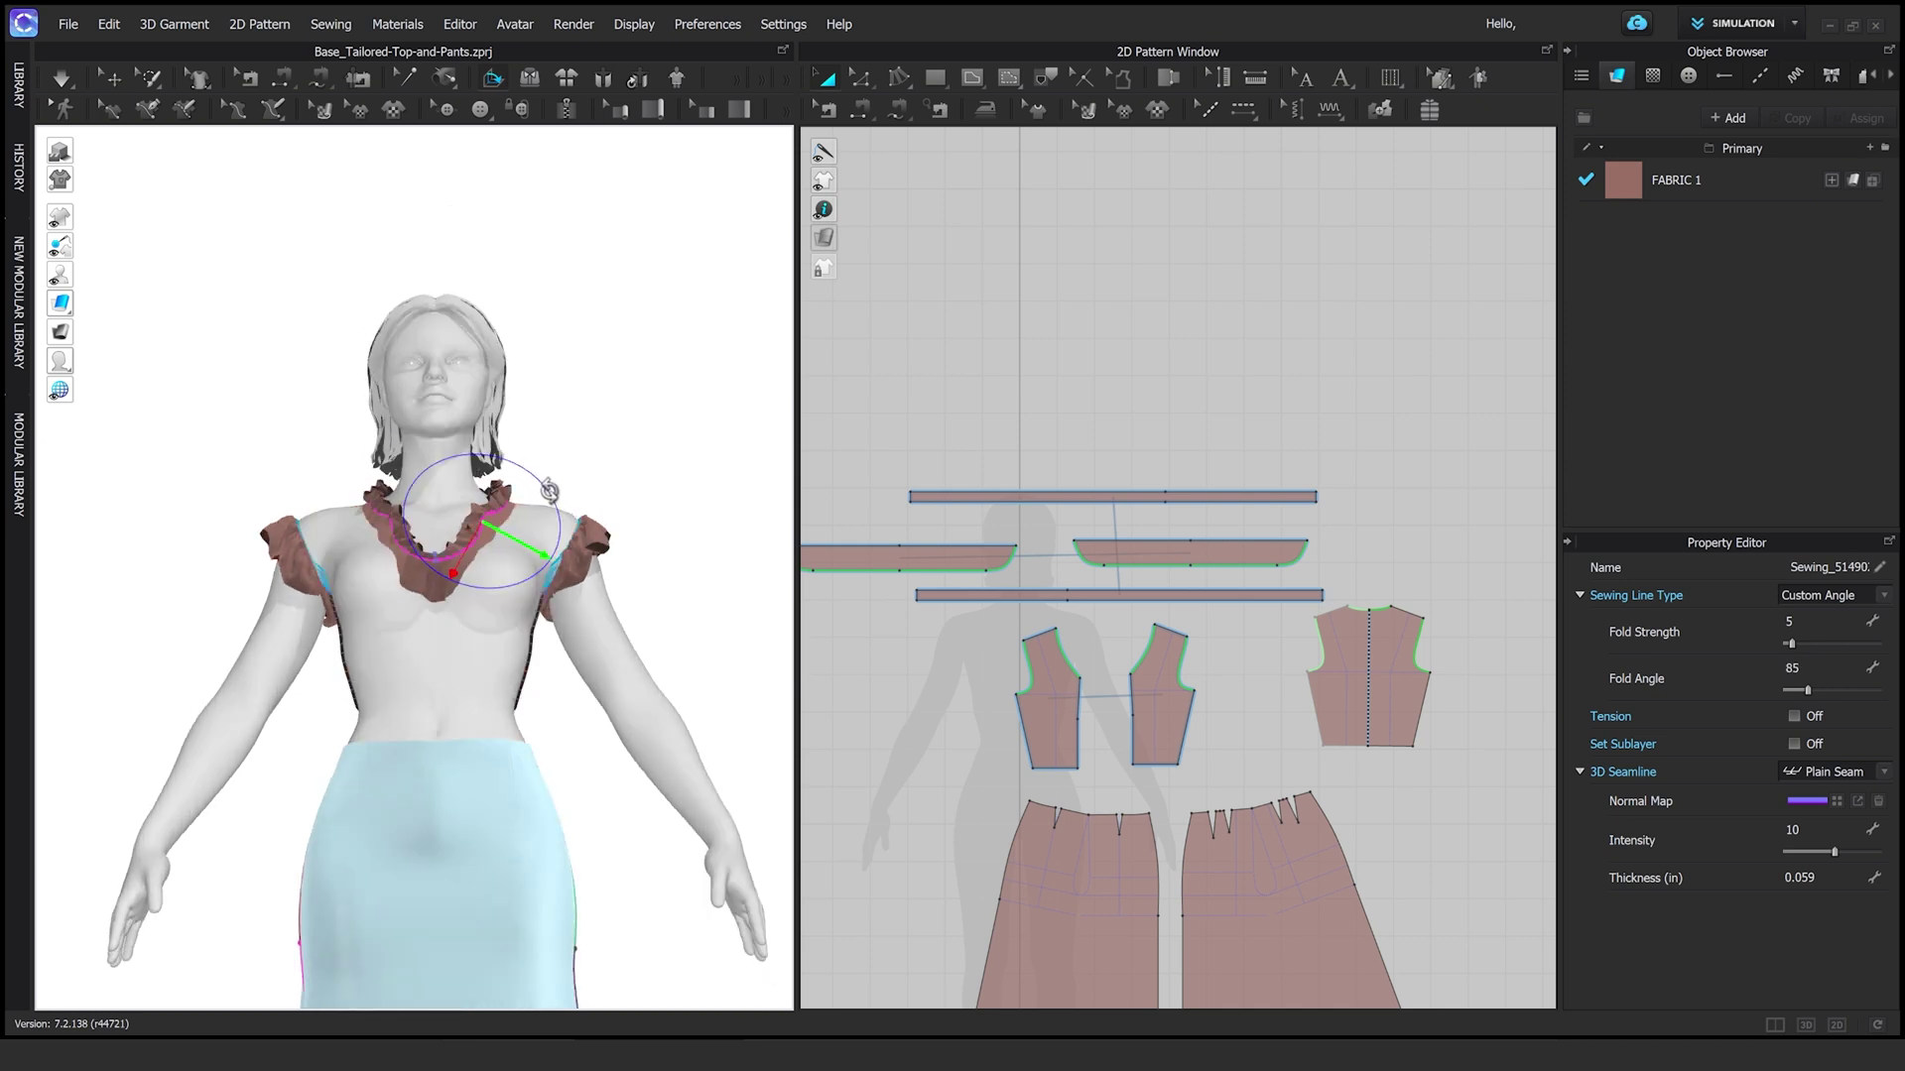
right_drag(503, 518, 503, 507)
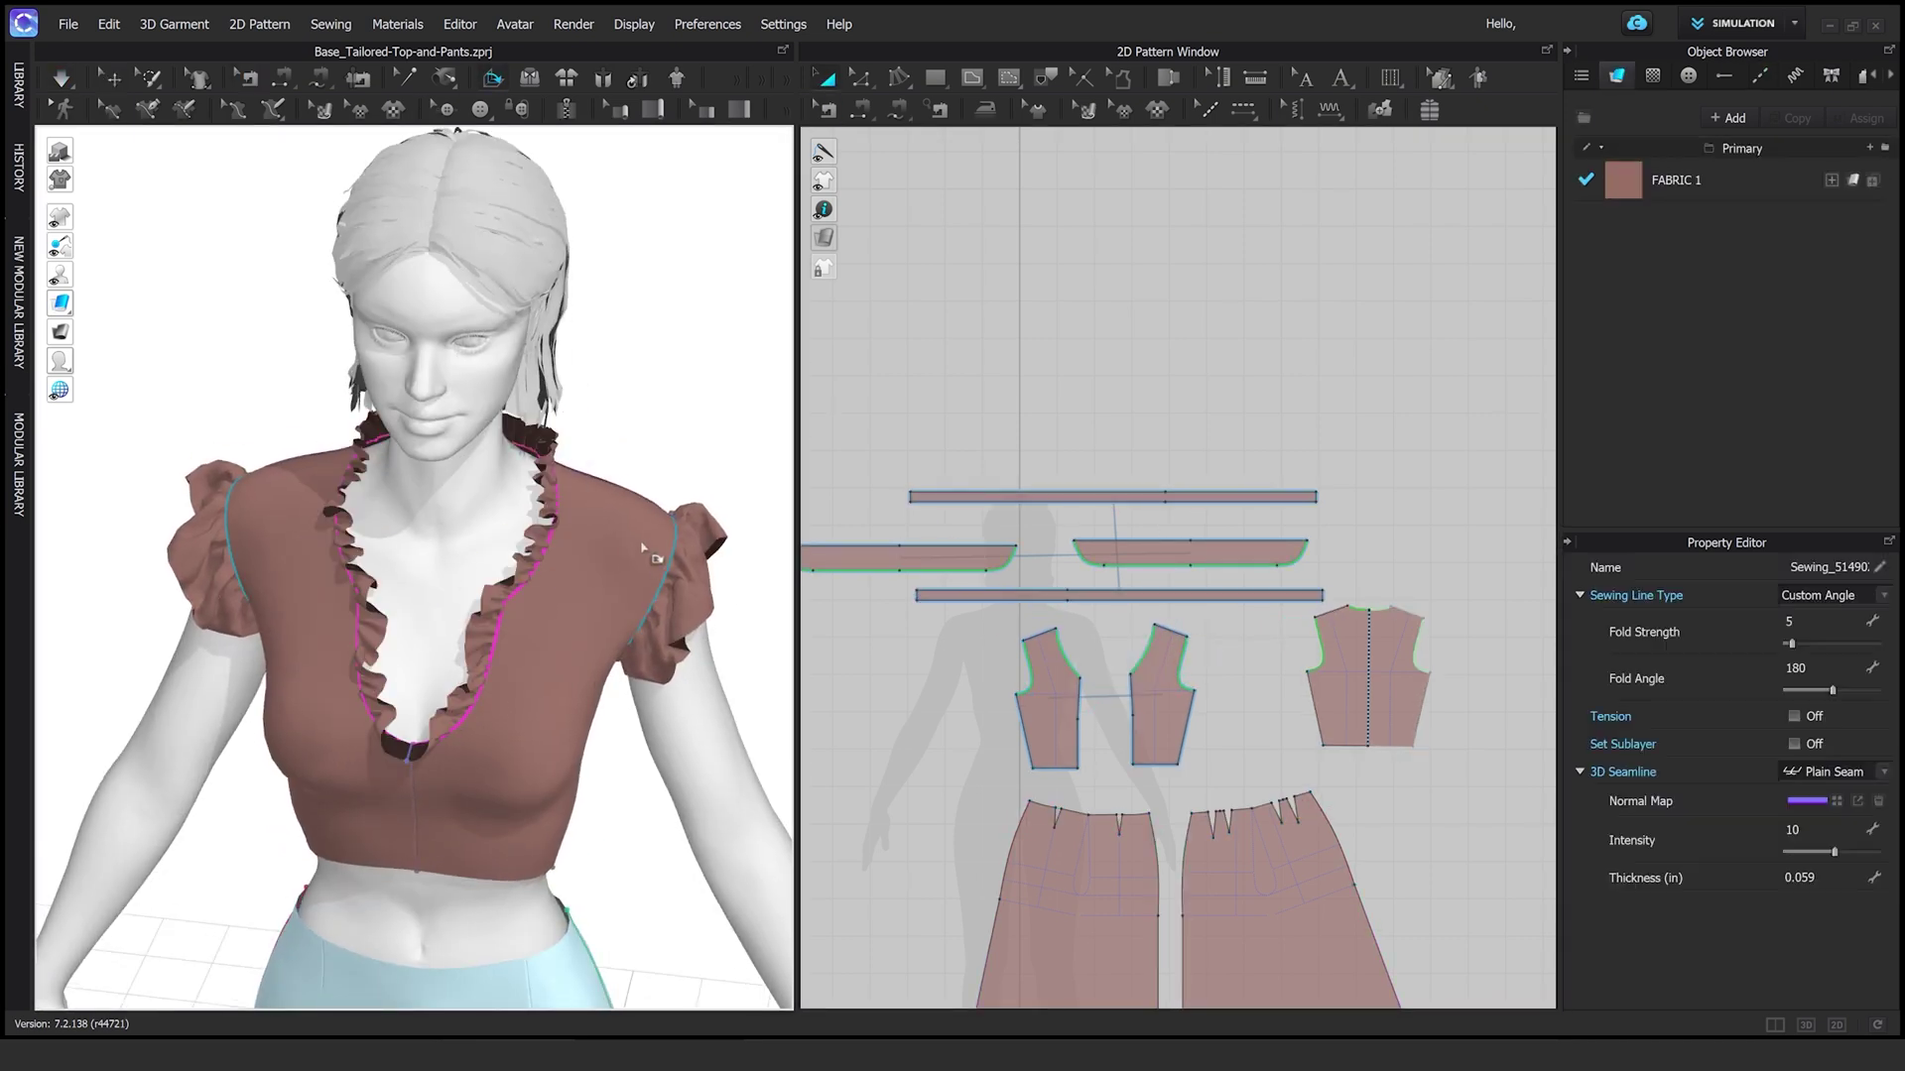
key(2)
scroll(470, 496, up, 3)
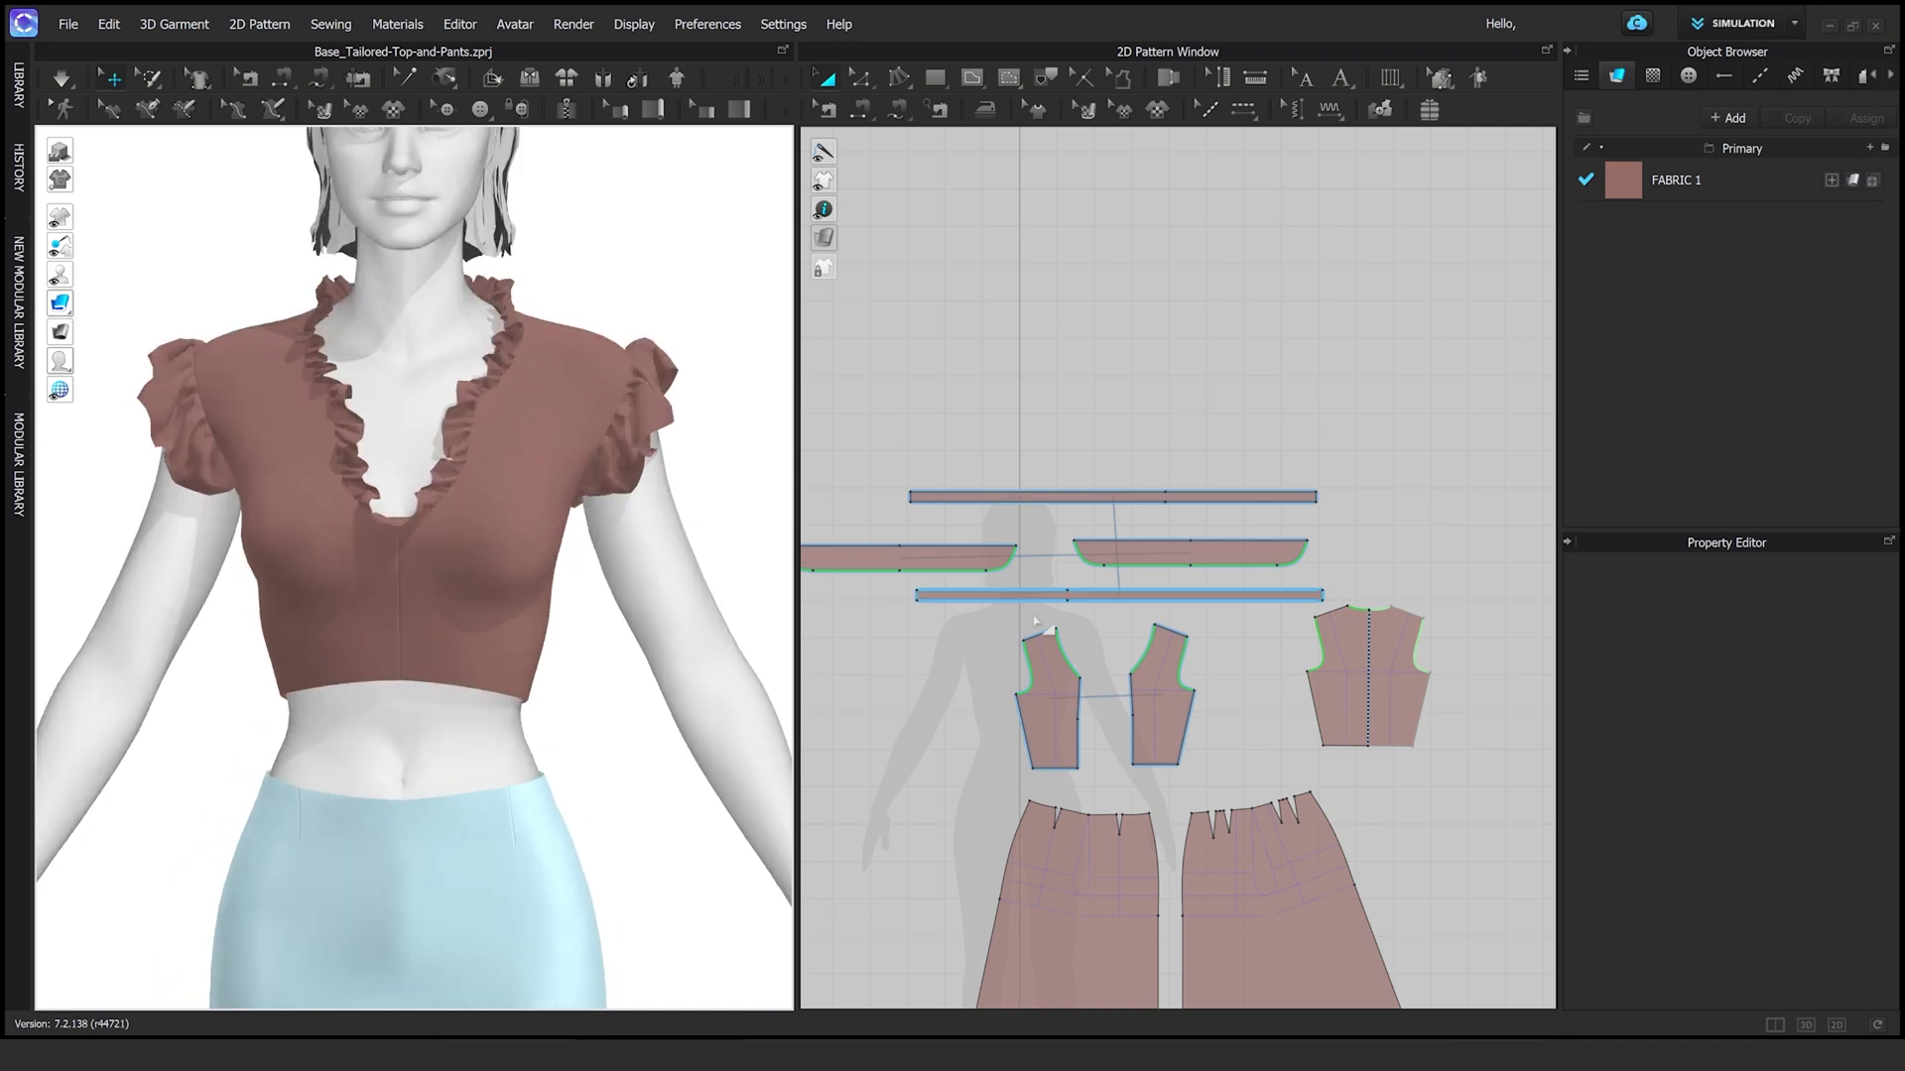
key(8)
key(2)
scroll(497, 518, down, 5)
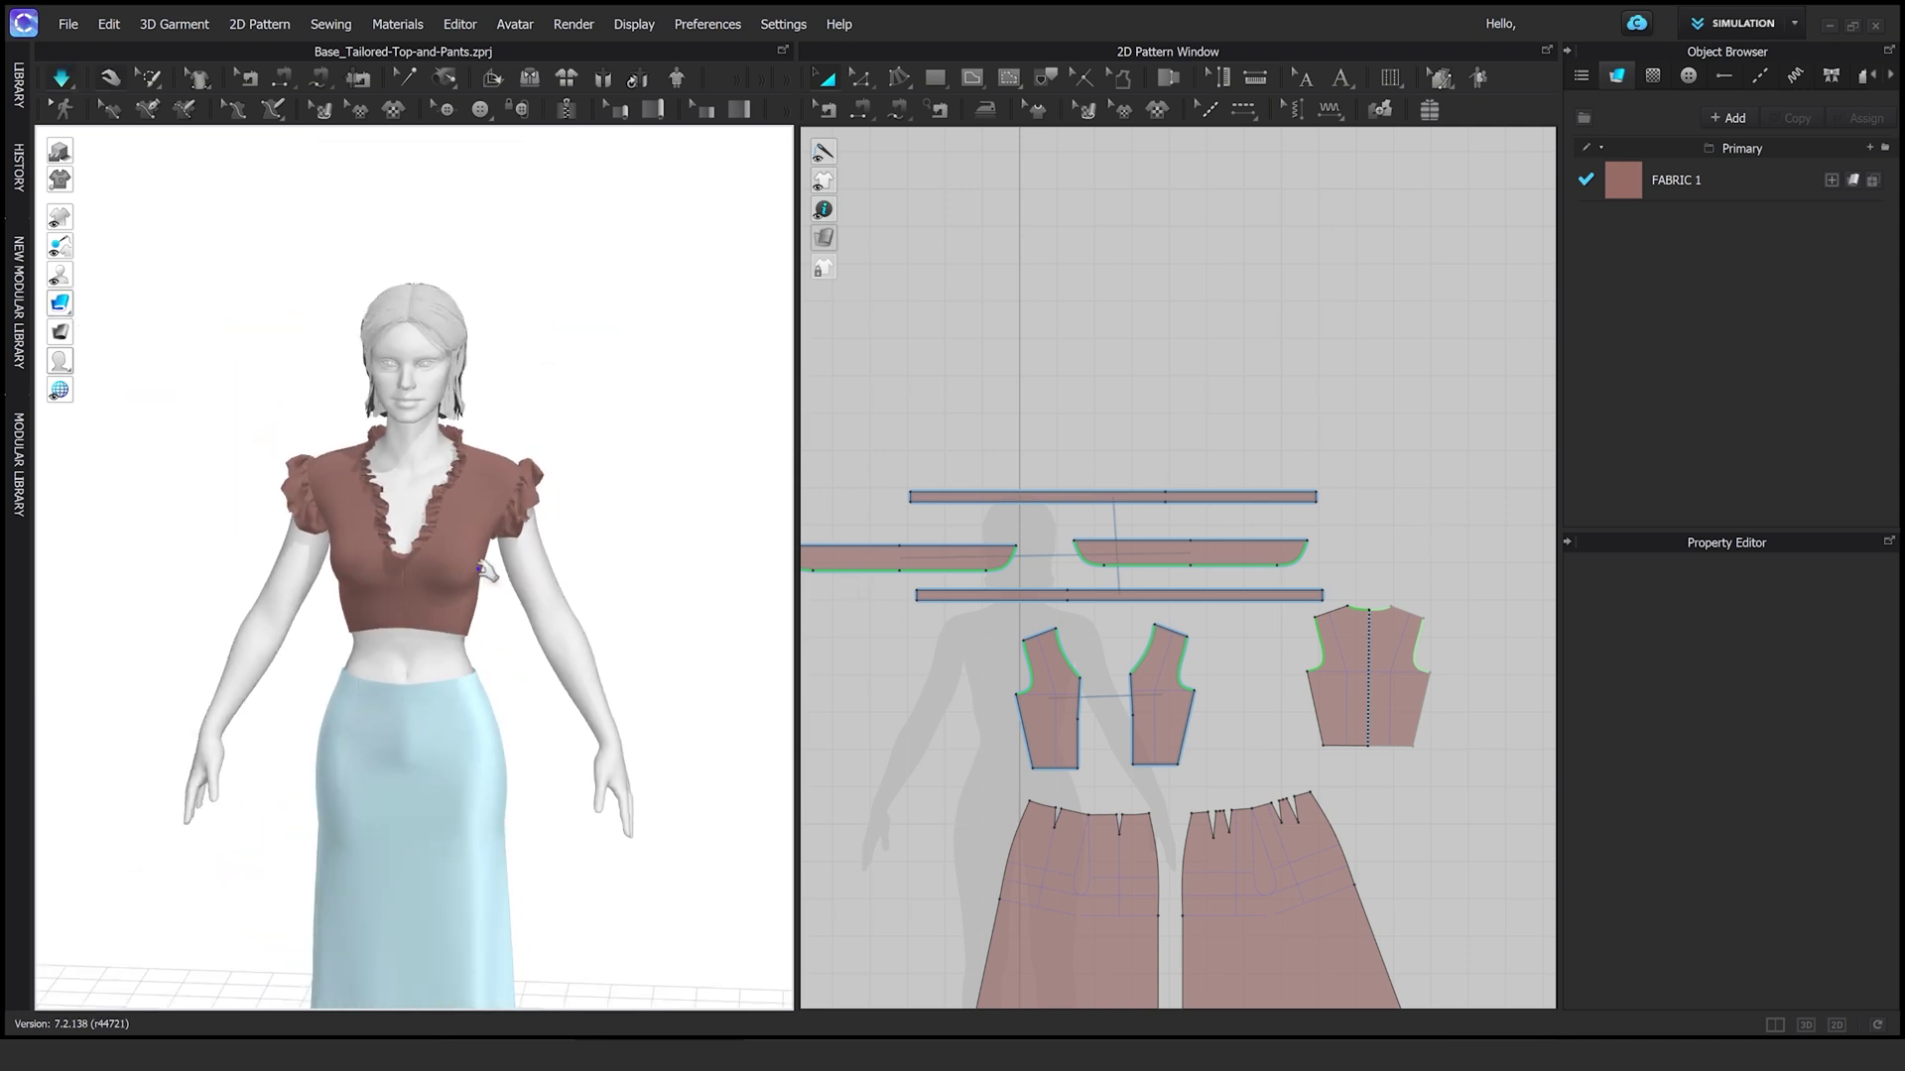
Place a copy of the narrow ruffle strip between the top's front pieces and the skirt, and cut it shorter
scroll(496, 518, up, 3)
right_drag(1090, 619, 1104, 508)
drag(1103, 486, 1069, 684)
scroll(1077, 674, up, 3)
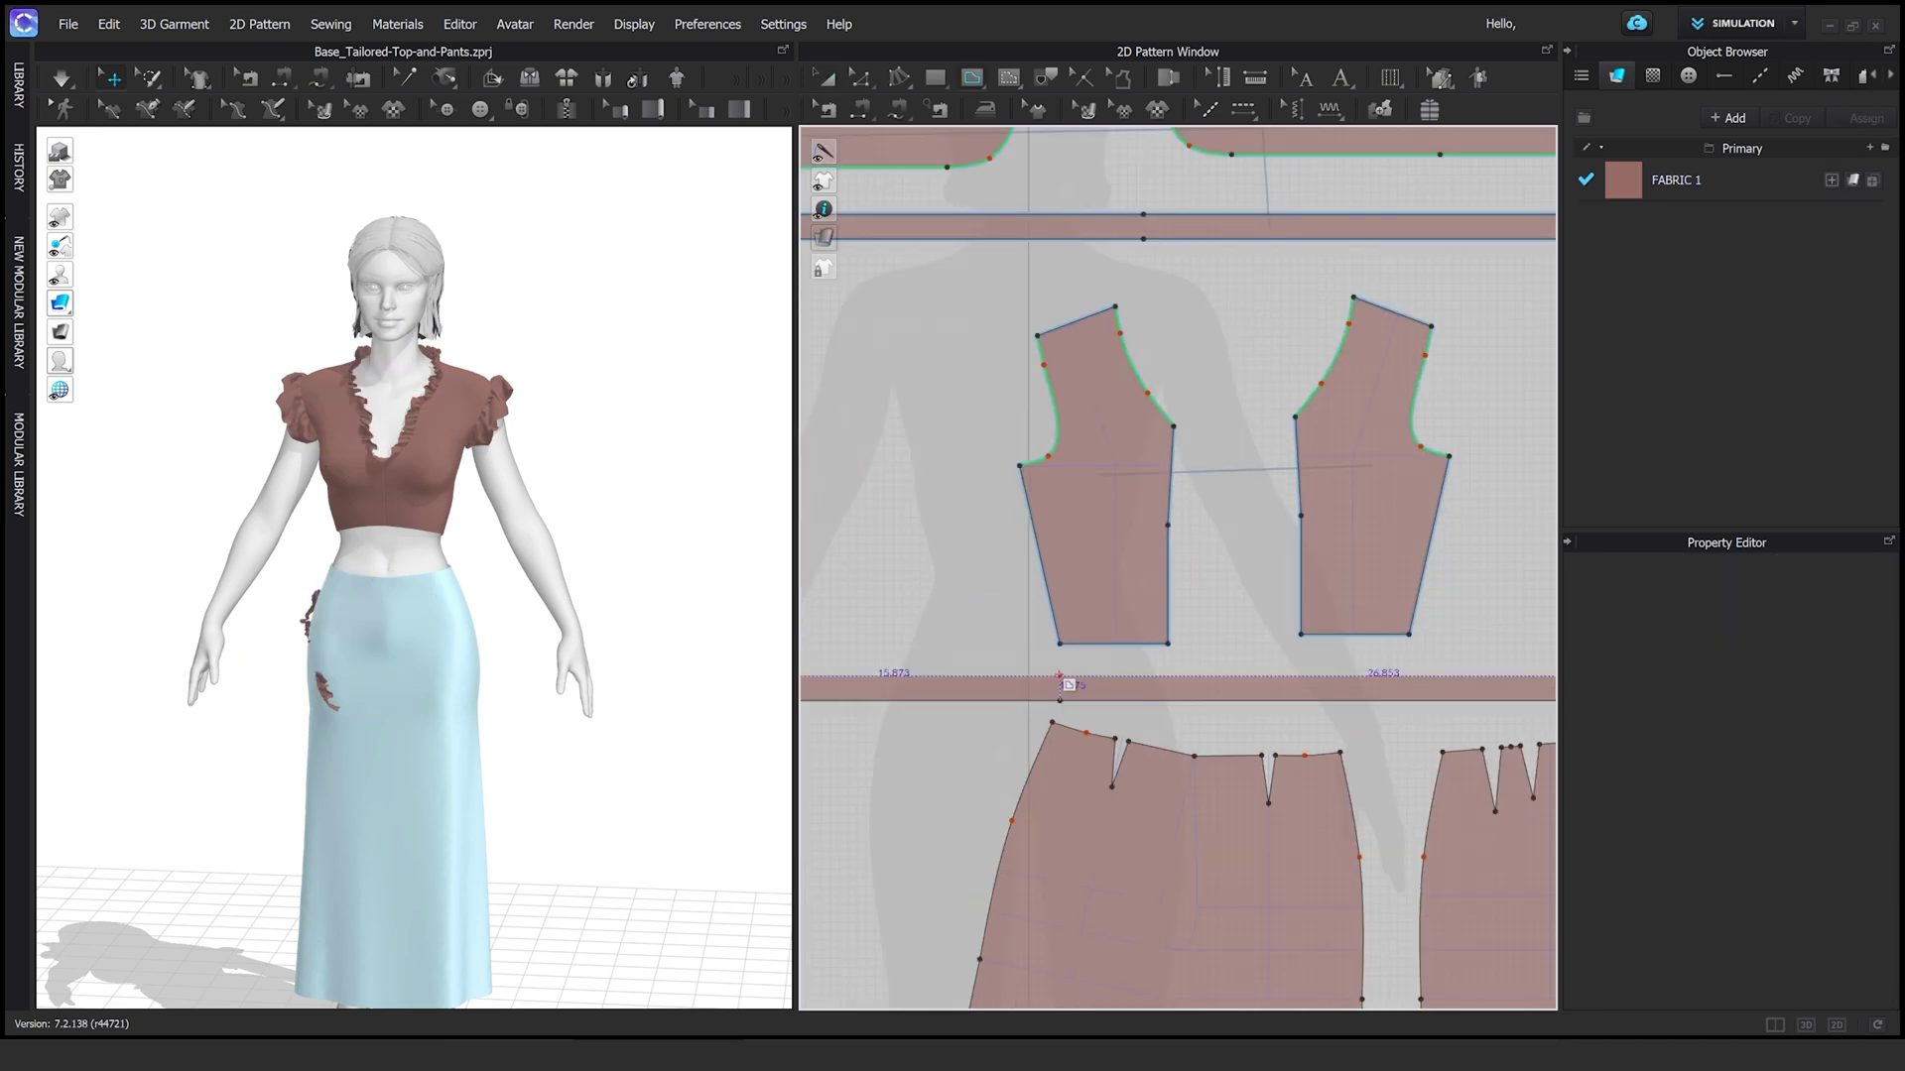
click(1078, 704)
scroll(1091, 707, down, 3)
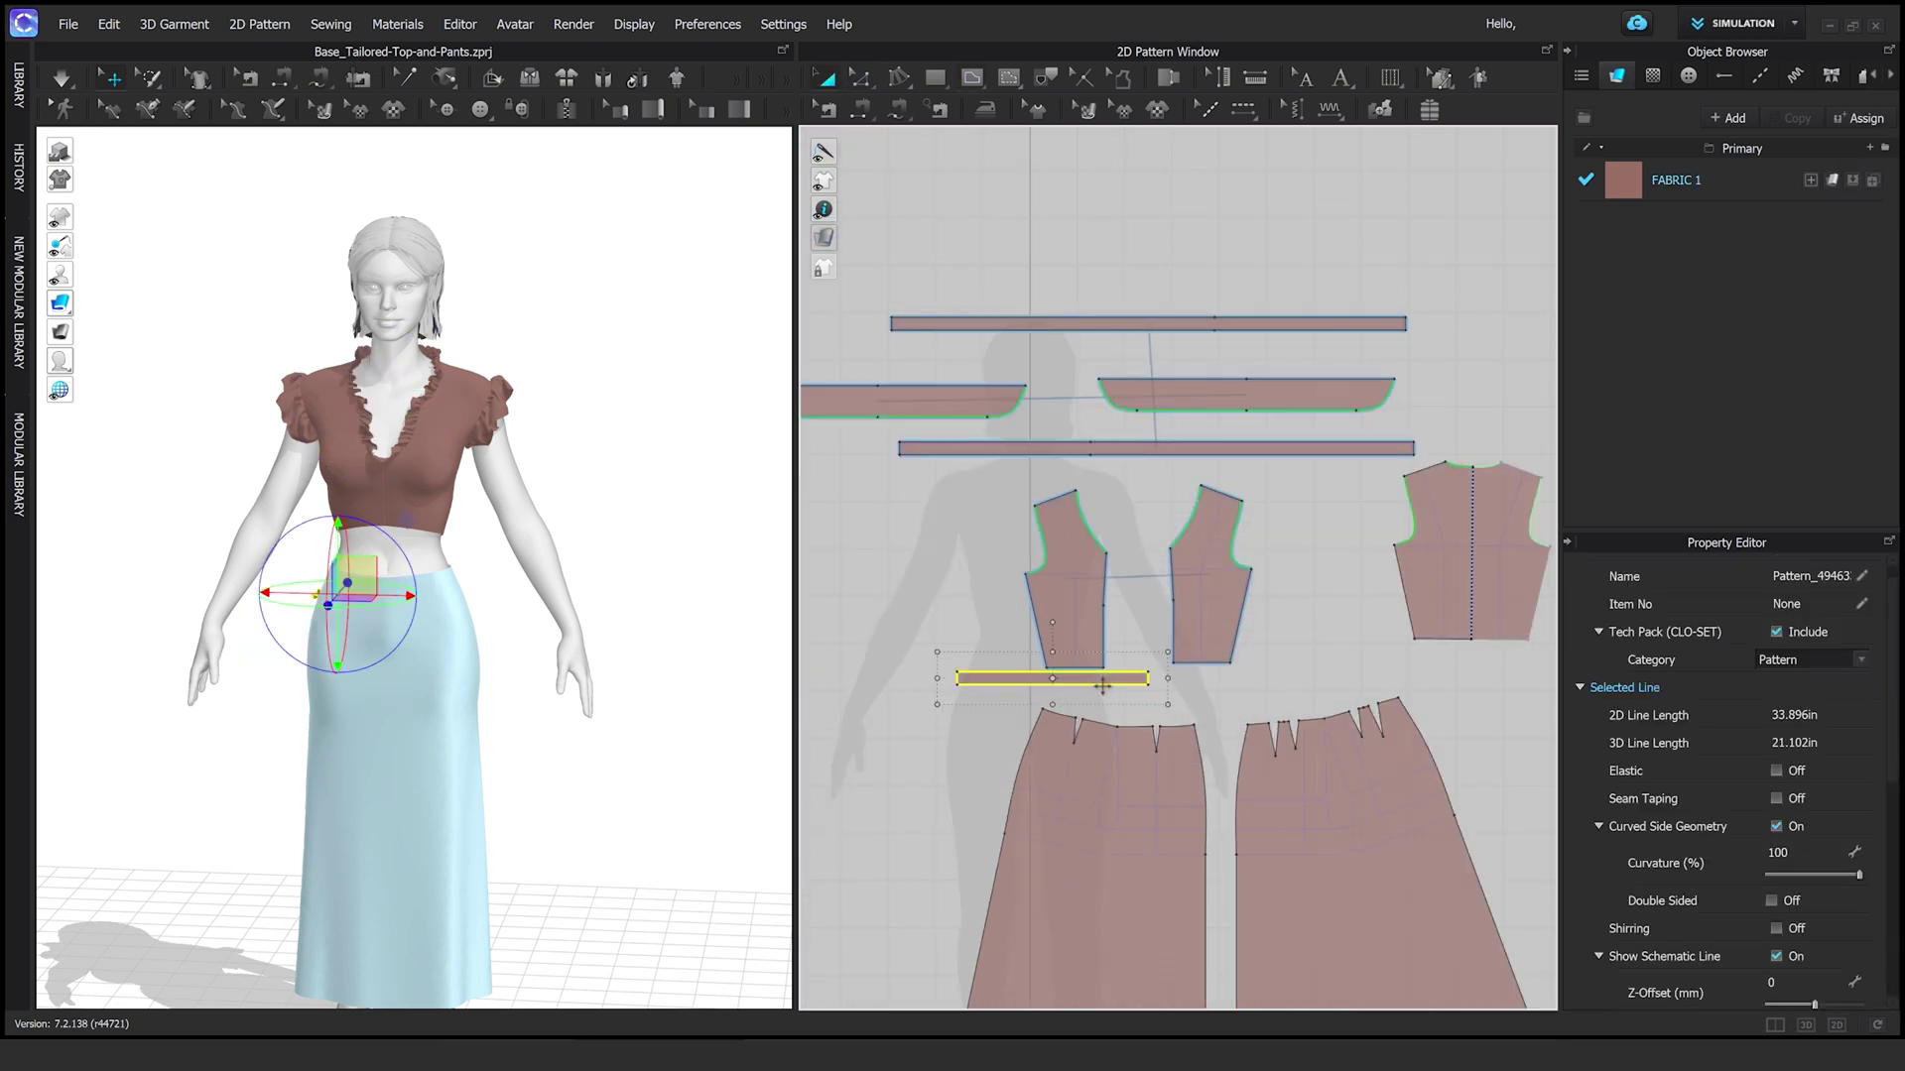
Add a mirrored twin of the short strip, attach both to the top's hem, and simulate the hem ruffle
scroll(1111, 708, up, 3)
click(1123, 709)
drag(1123, 709, 1280, 711)
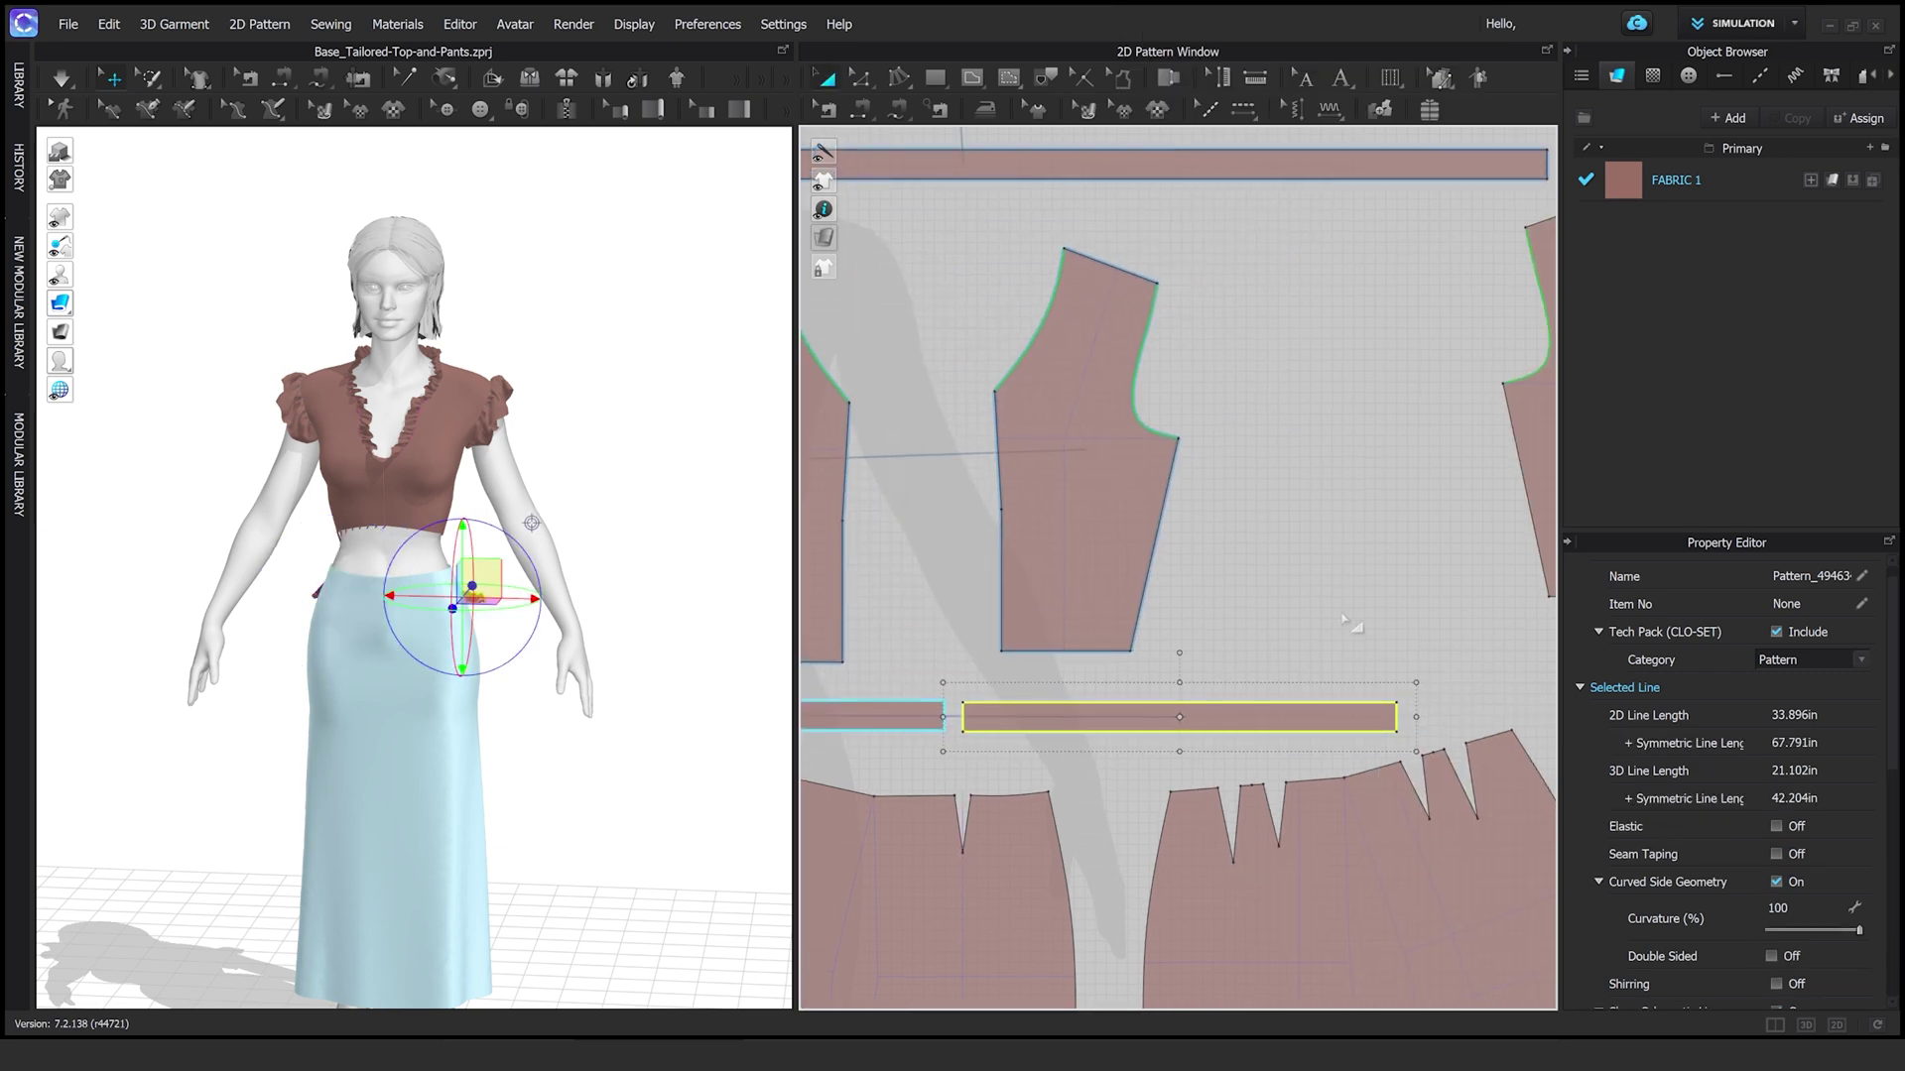
click(562, 475)
scroll(723, 541, up, 2)
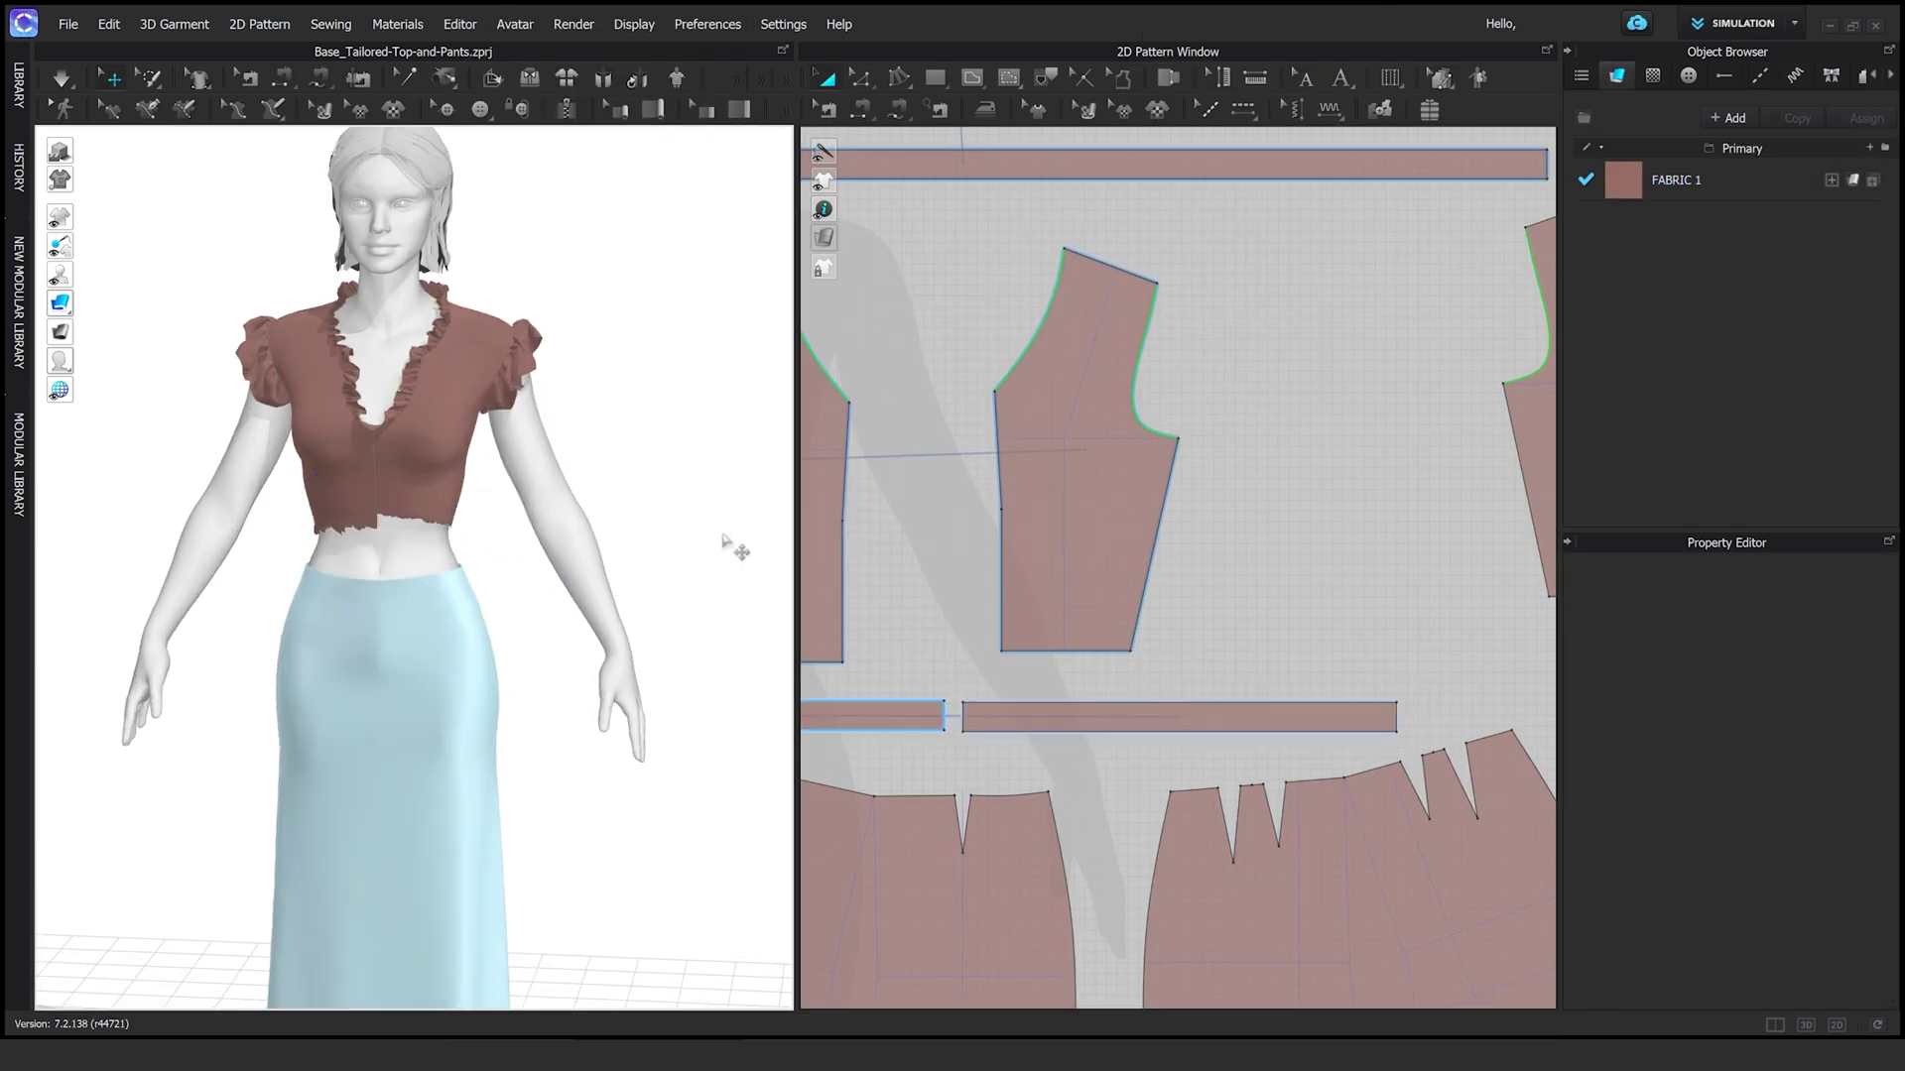
click(427, 528)
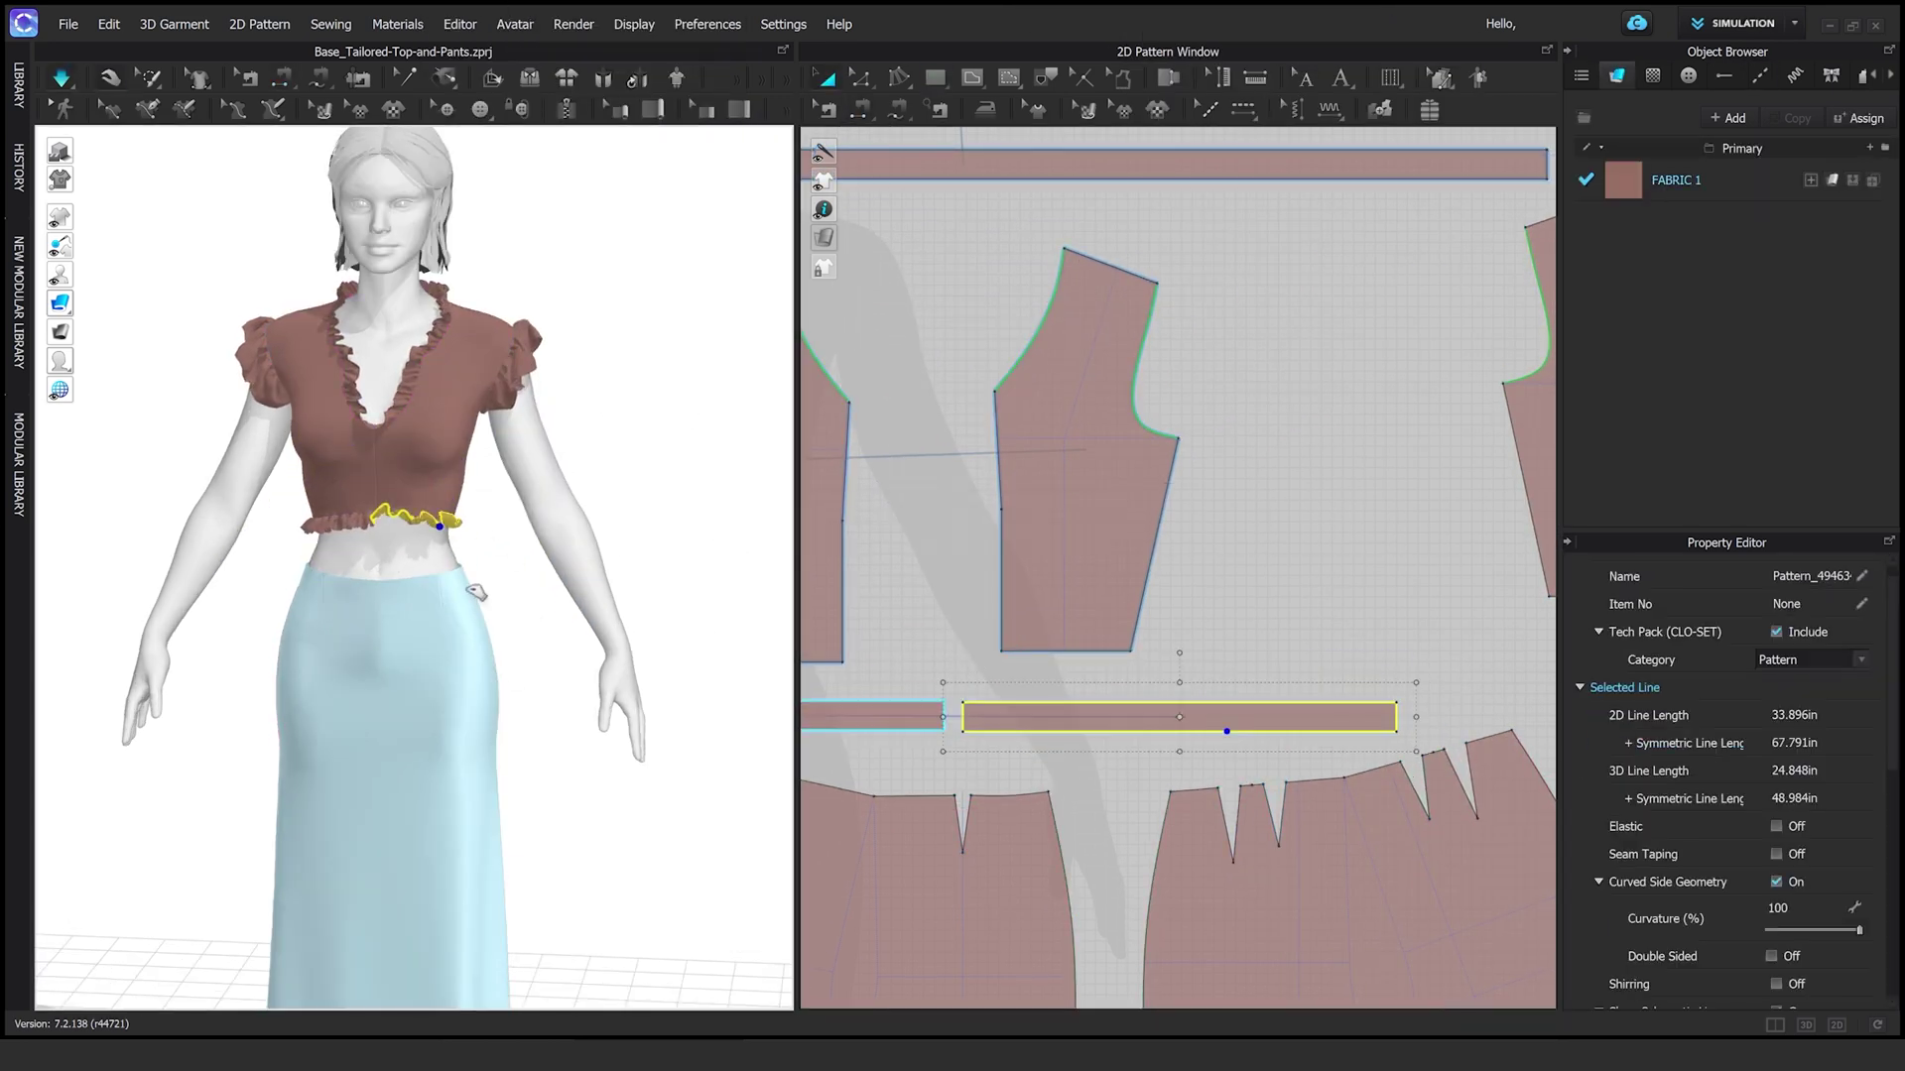
click(429, 556)
click(426, 526)
Turn on elastic with strength 10 and ratio 80 for the top's front and back hem edges, and check the garment from behind
scroll(1339, 633, down, 3)
click(1776, 827)
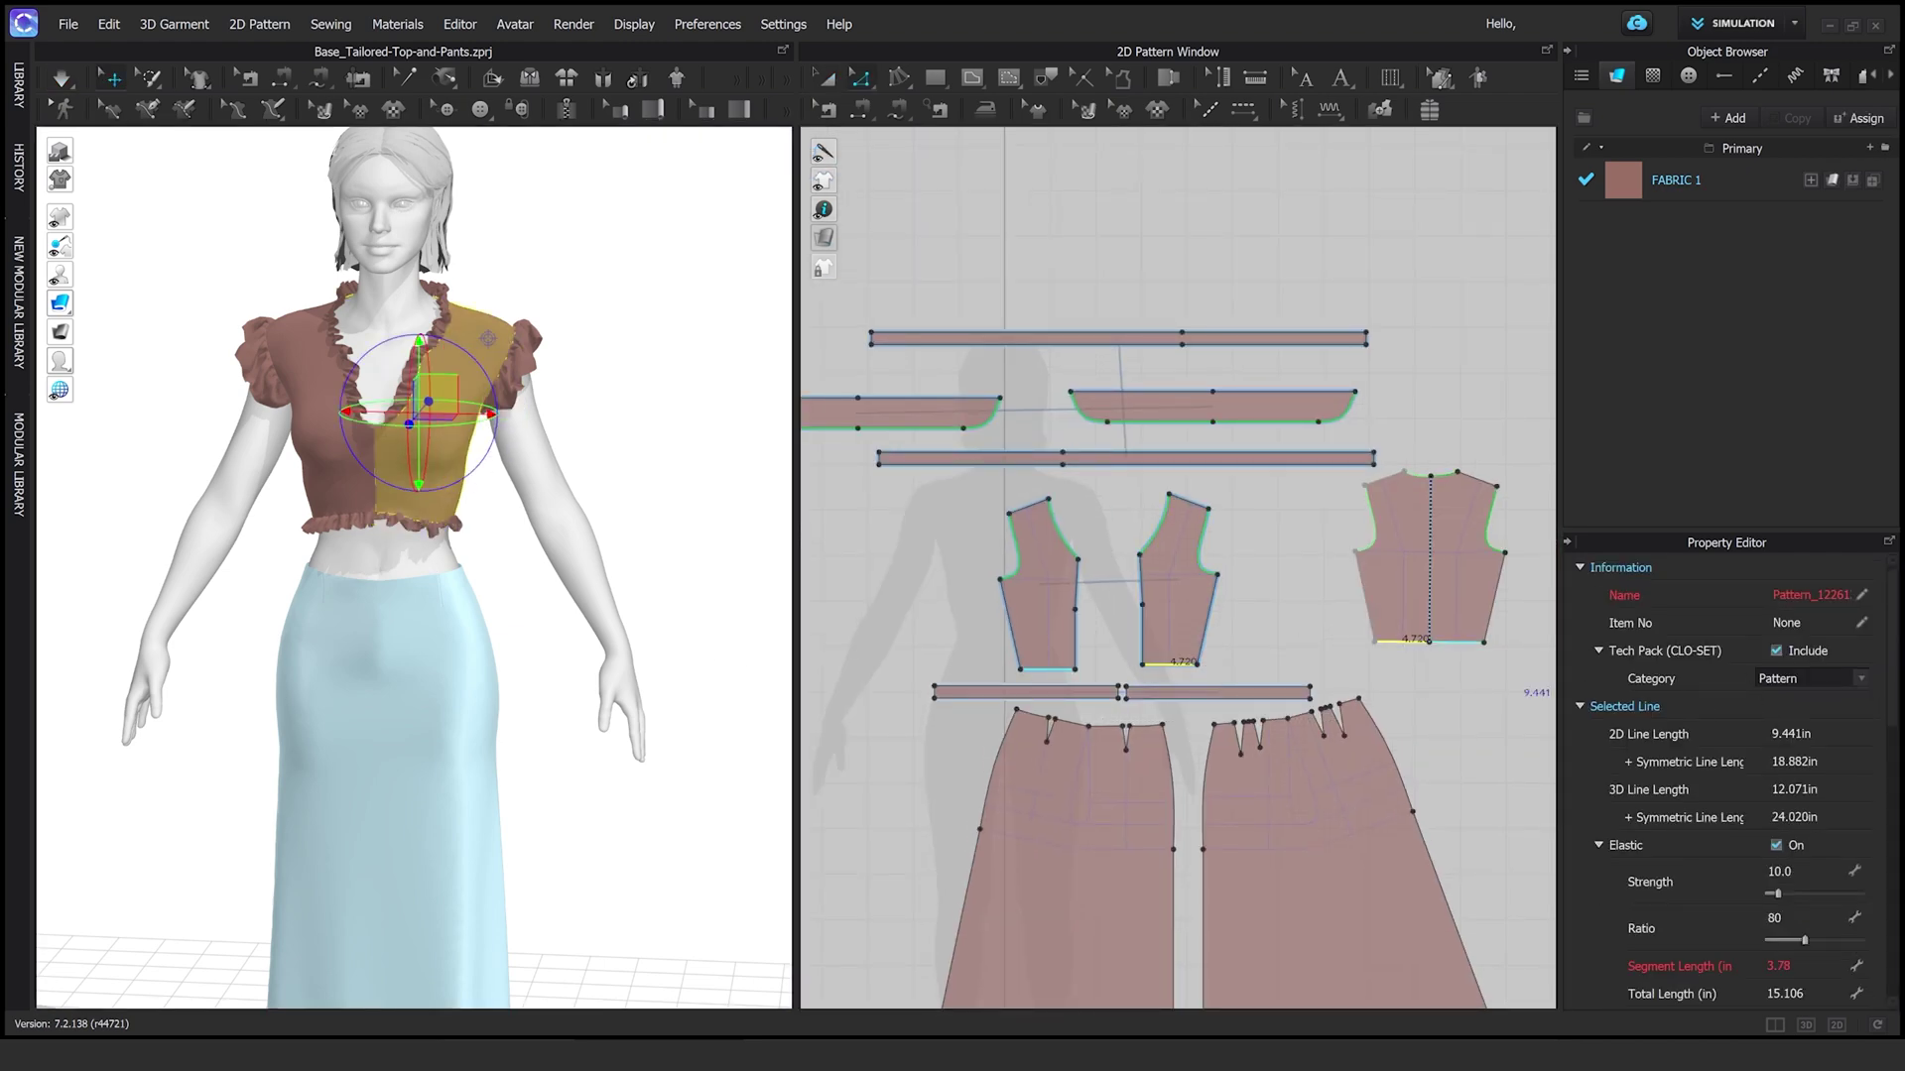
right_drag(623, 566, 446, 596)
click(387, 783)
click(1191, 248)
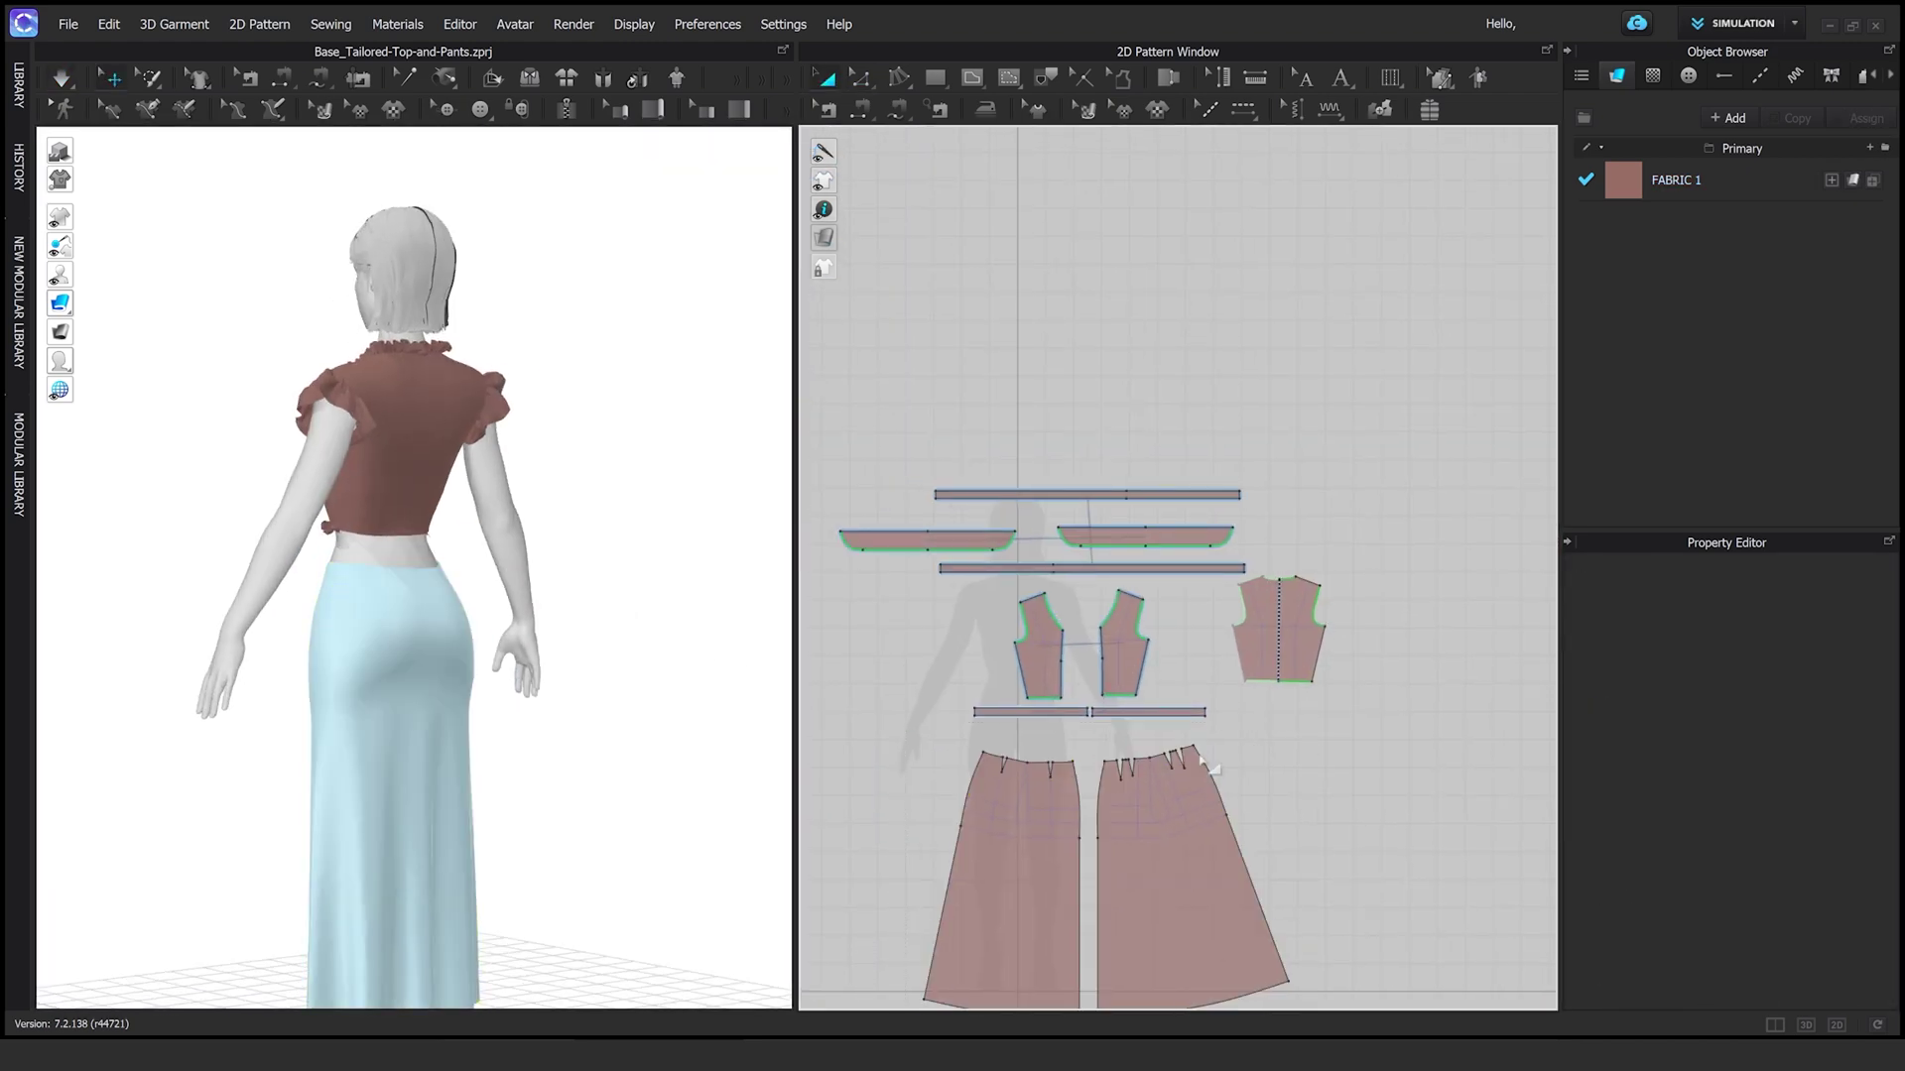
Copy the short hem ruffle strips as a mirrored pair below the top's back piece and arrange them behind the waist
click(1141, 696)
right_drag(1149, 762, 1039, 752)
right_drag(456, 592, 424, 374)
scroll(427, 605, up, 5)
key(t)
scroll(1166, 647, up, 2)
click(1370, 711)
key(a)
scroll(417, 734, down, 5)
scroll(595, 556, up, 2)
scroll(593, 551, up, 5)
Sew the back ruffle strips to the back hem and to the front strips' ends, and simulate the top
key(t)
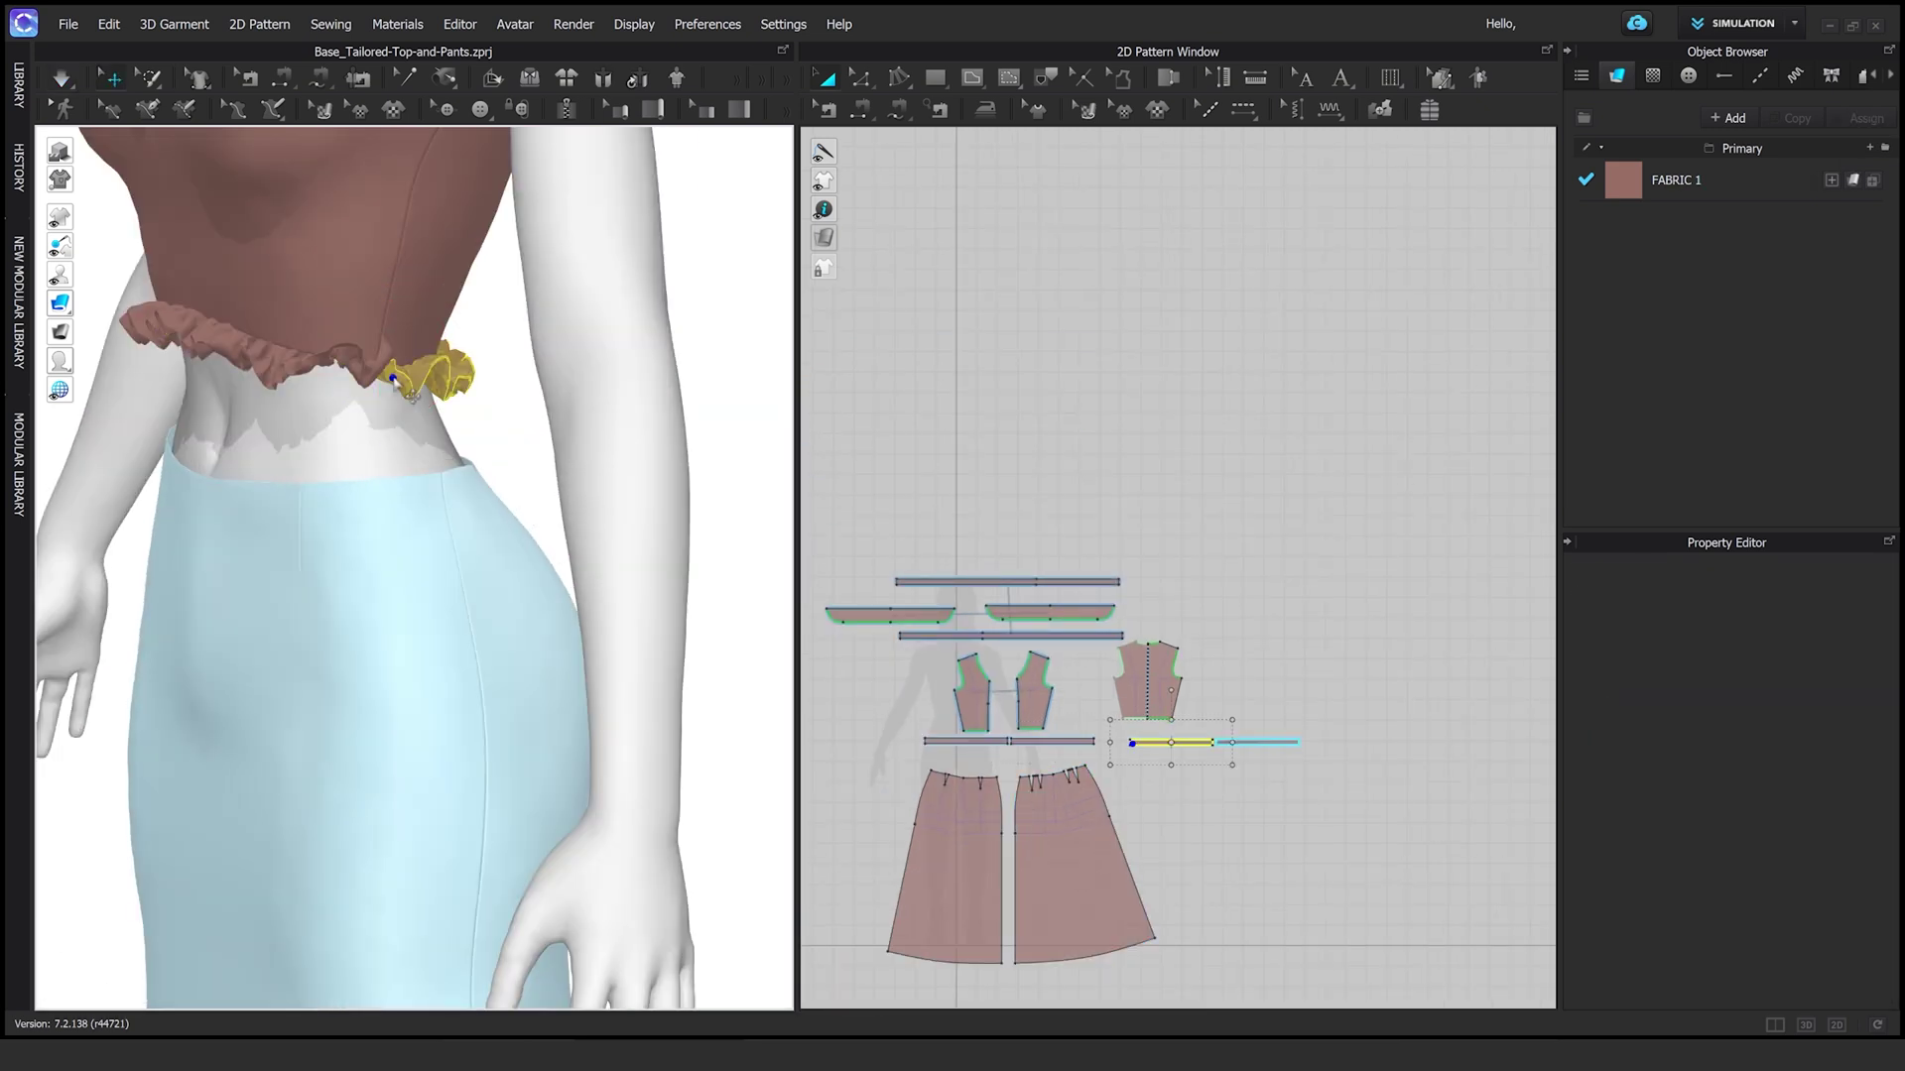
scroll(1128, 671, up, 3)
scroll(1128, 672, down, 1)
click(1377, 652)
right_drag(466, 595, 491, 548)
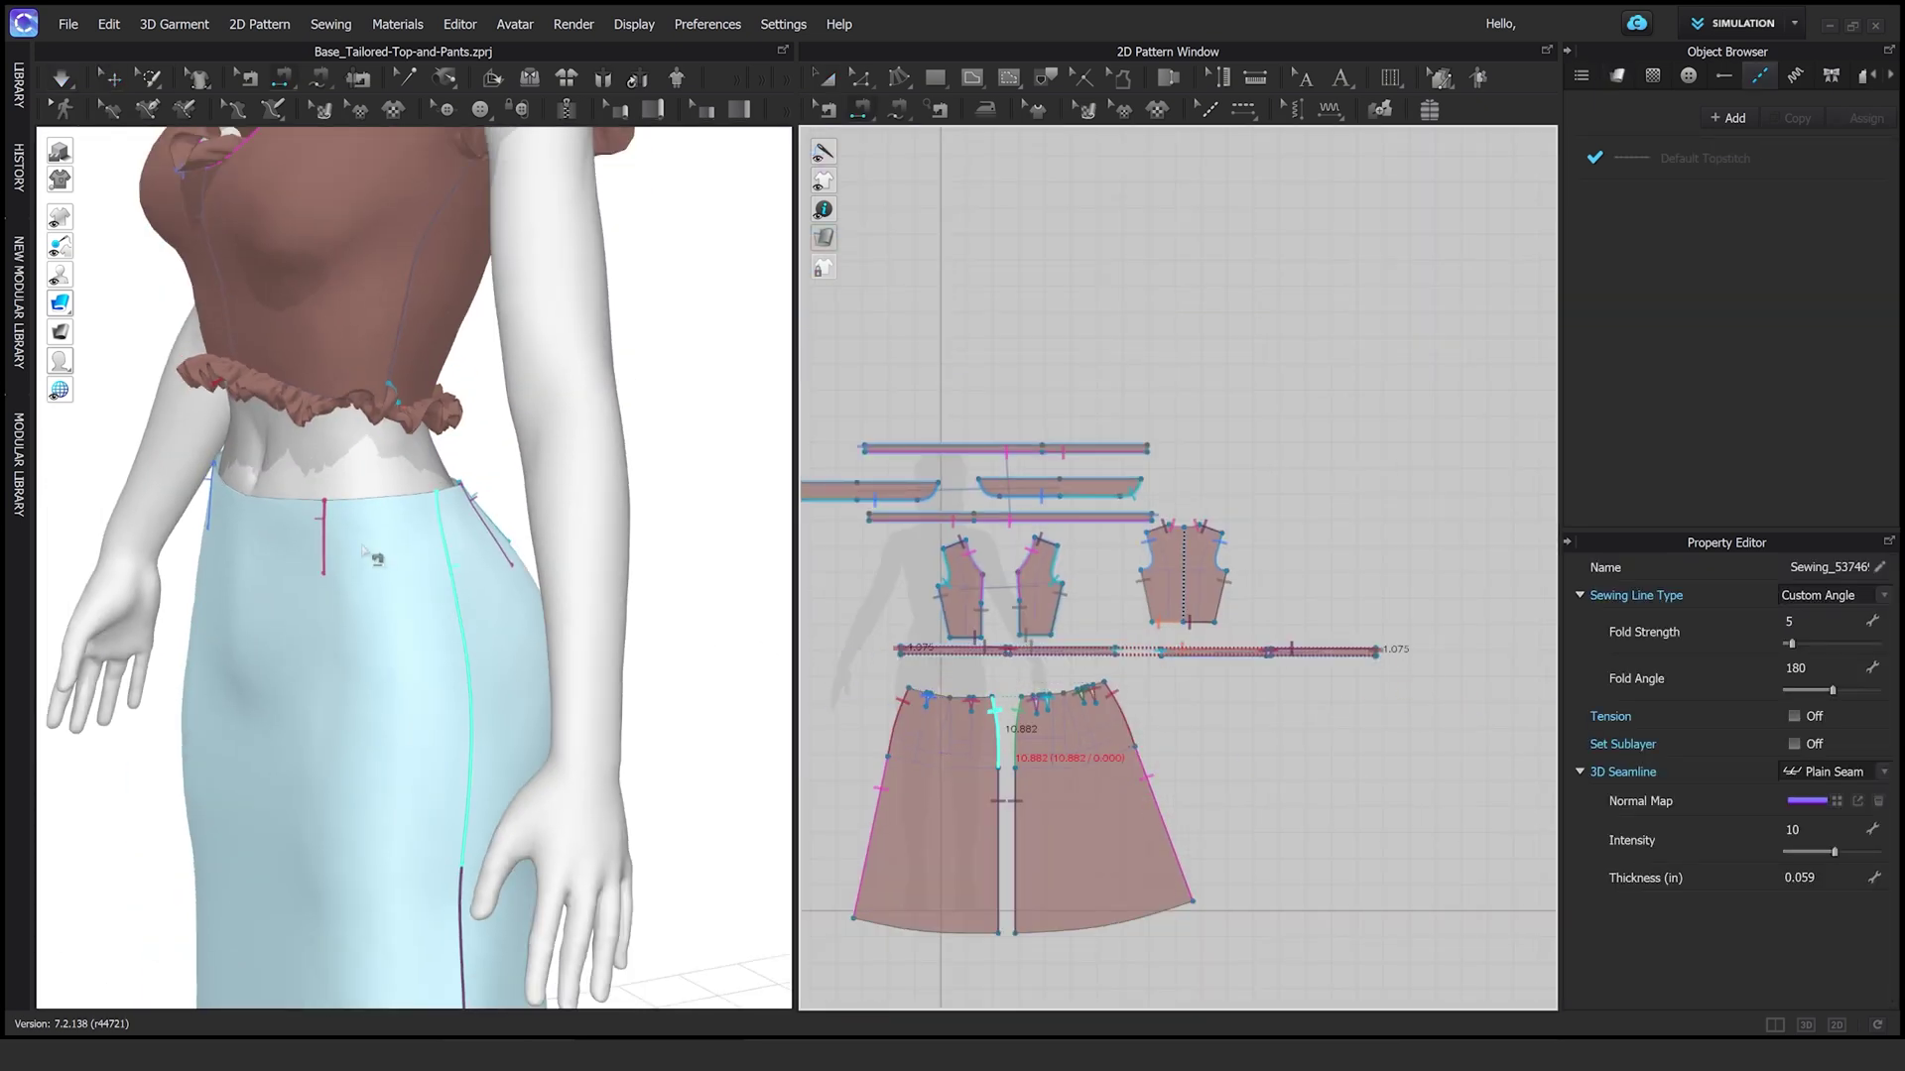
key(a)
scroll(491, 549, down, 5)
click(383, 429)
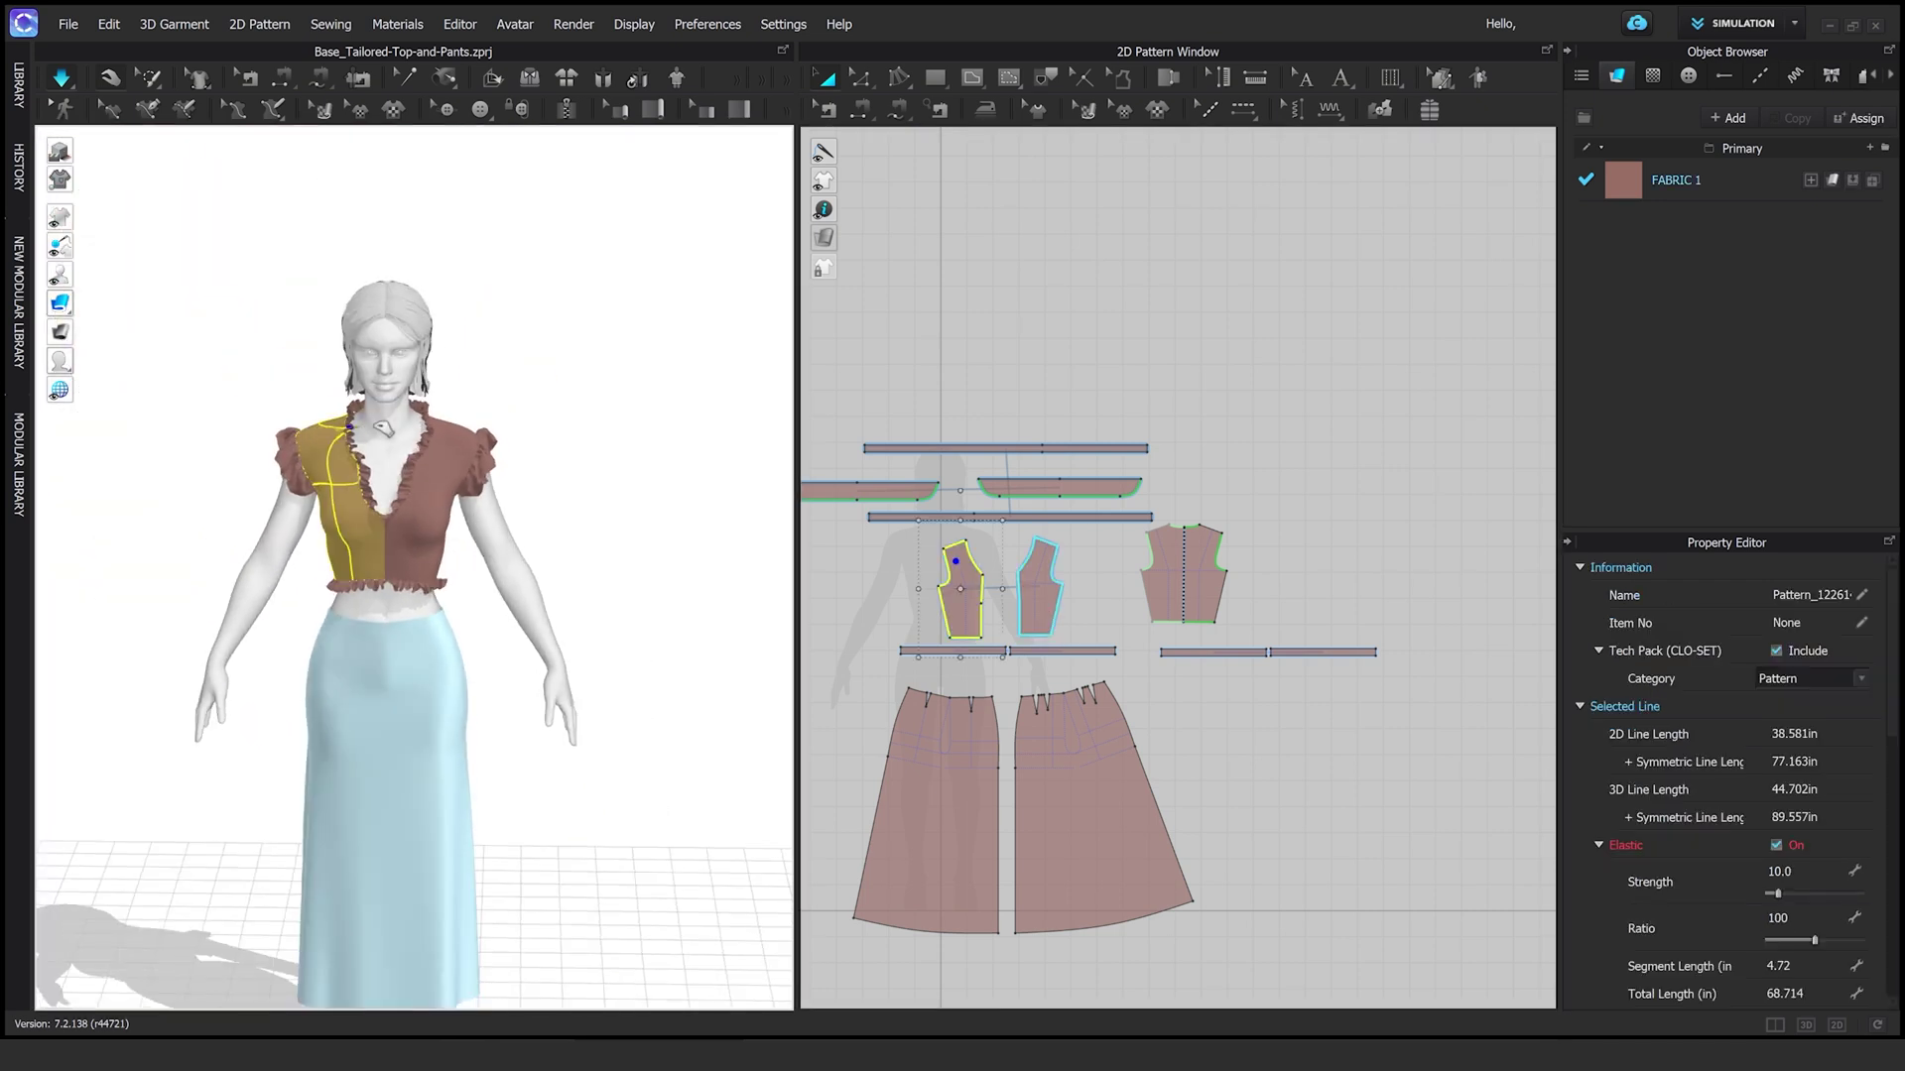
Unfreeze the long skirt
click(547, 388)
click(407, 794)
key(ctrl+k)
right_drag(606, 565, 549, 465)
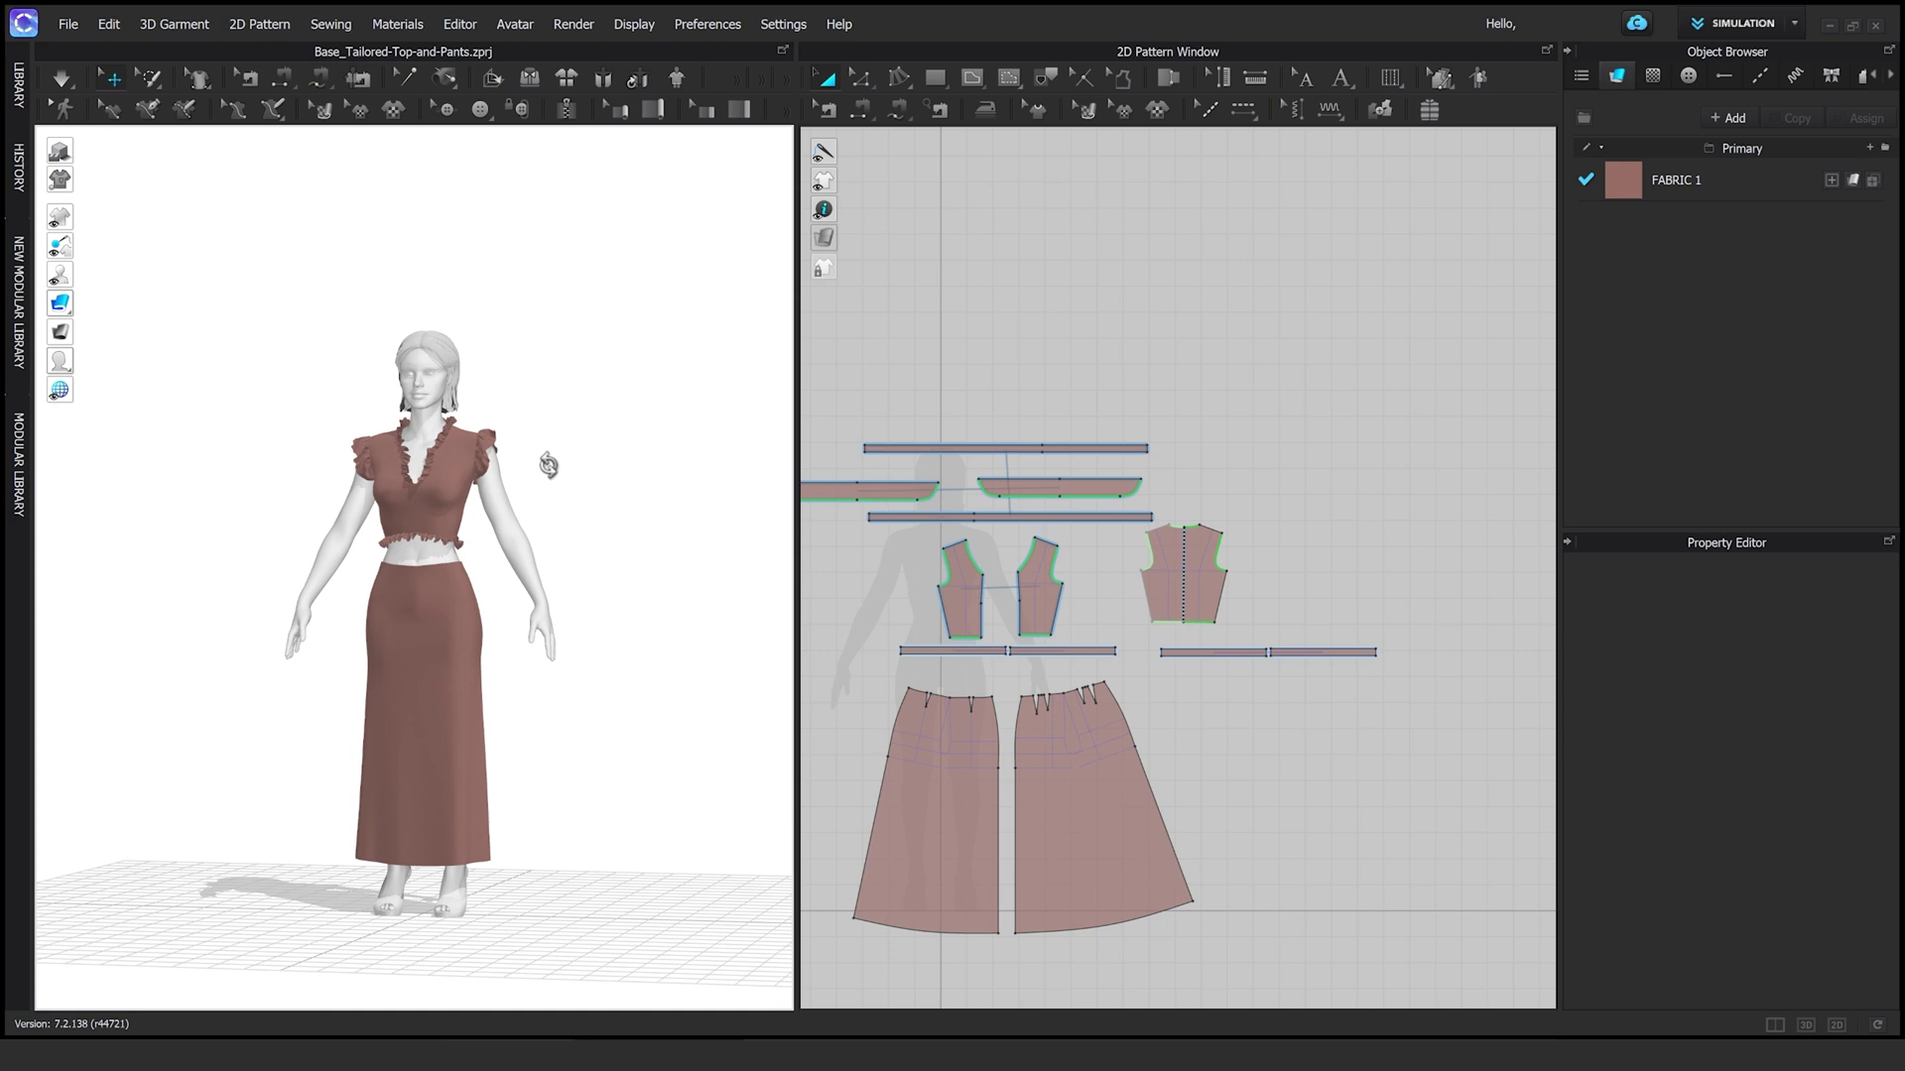
Draw a pointed curved cutout line at the centre front below the V-neck and cut both front pieces along it
scroll(502, 519, up, 5)
scroll(997, 580, up, 5)
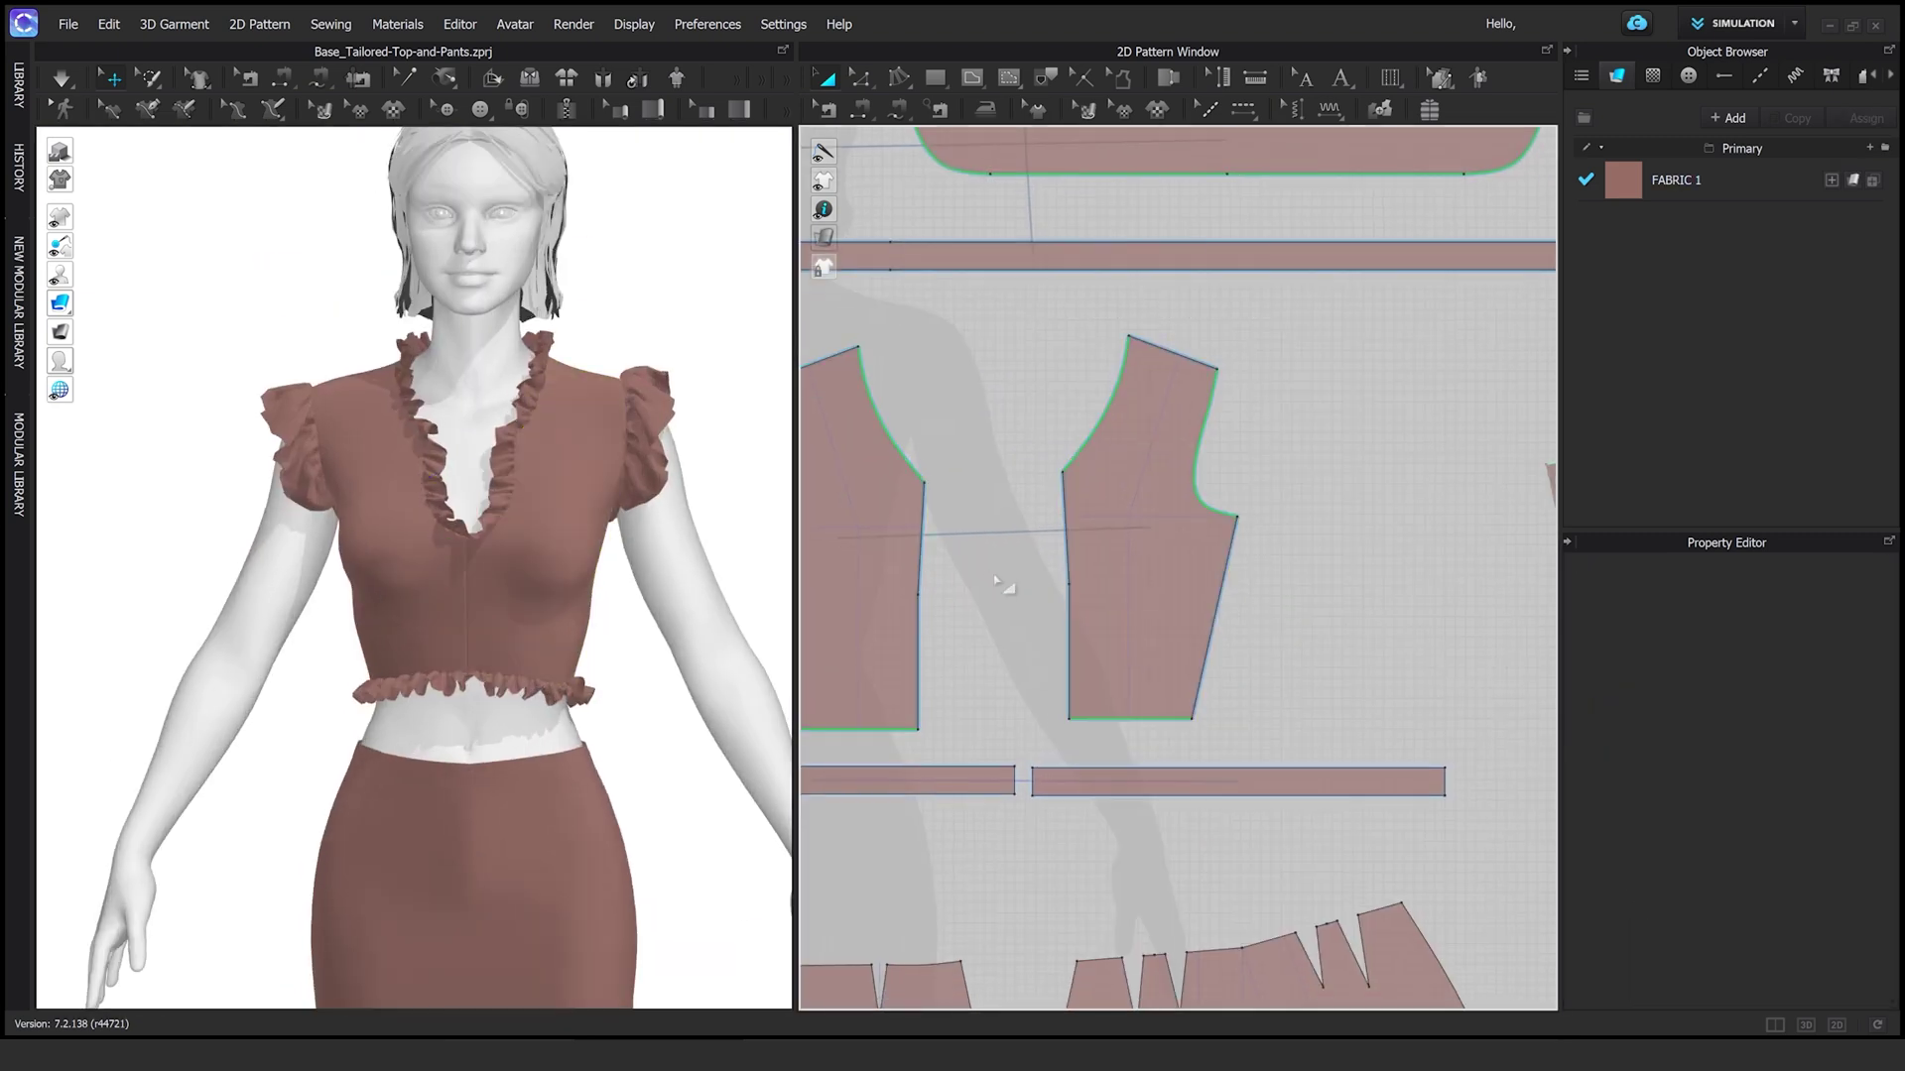
key(s)
double_click(1076, 685)
scroll(1111, 625, up, 2)
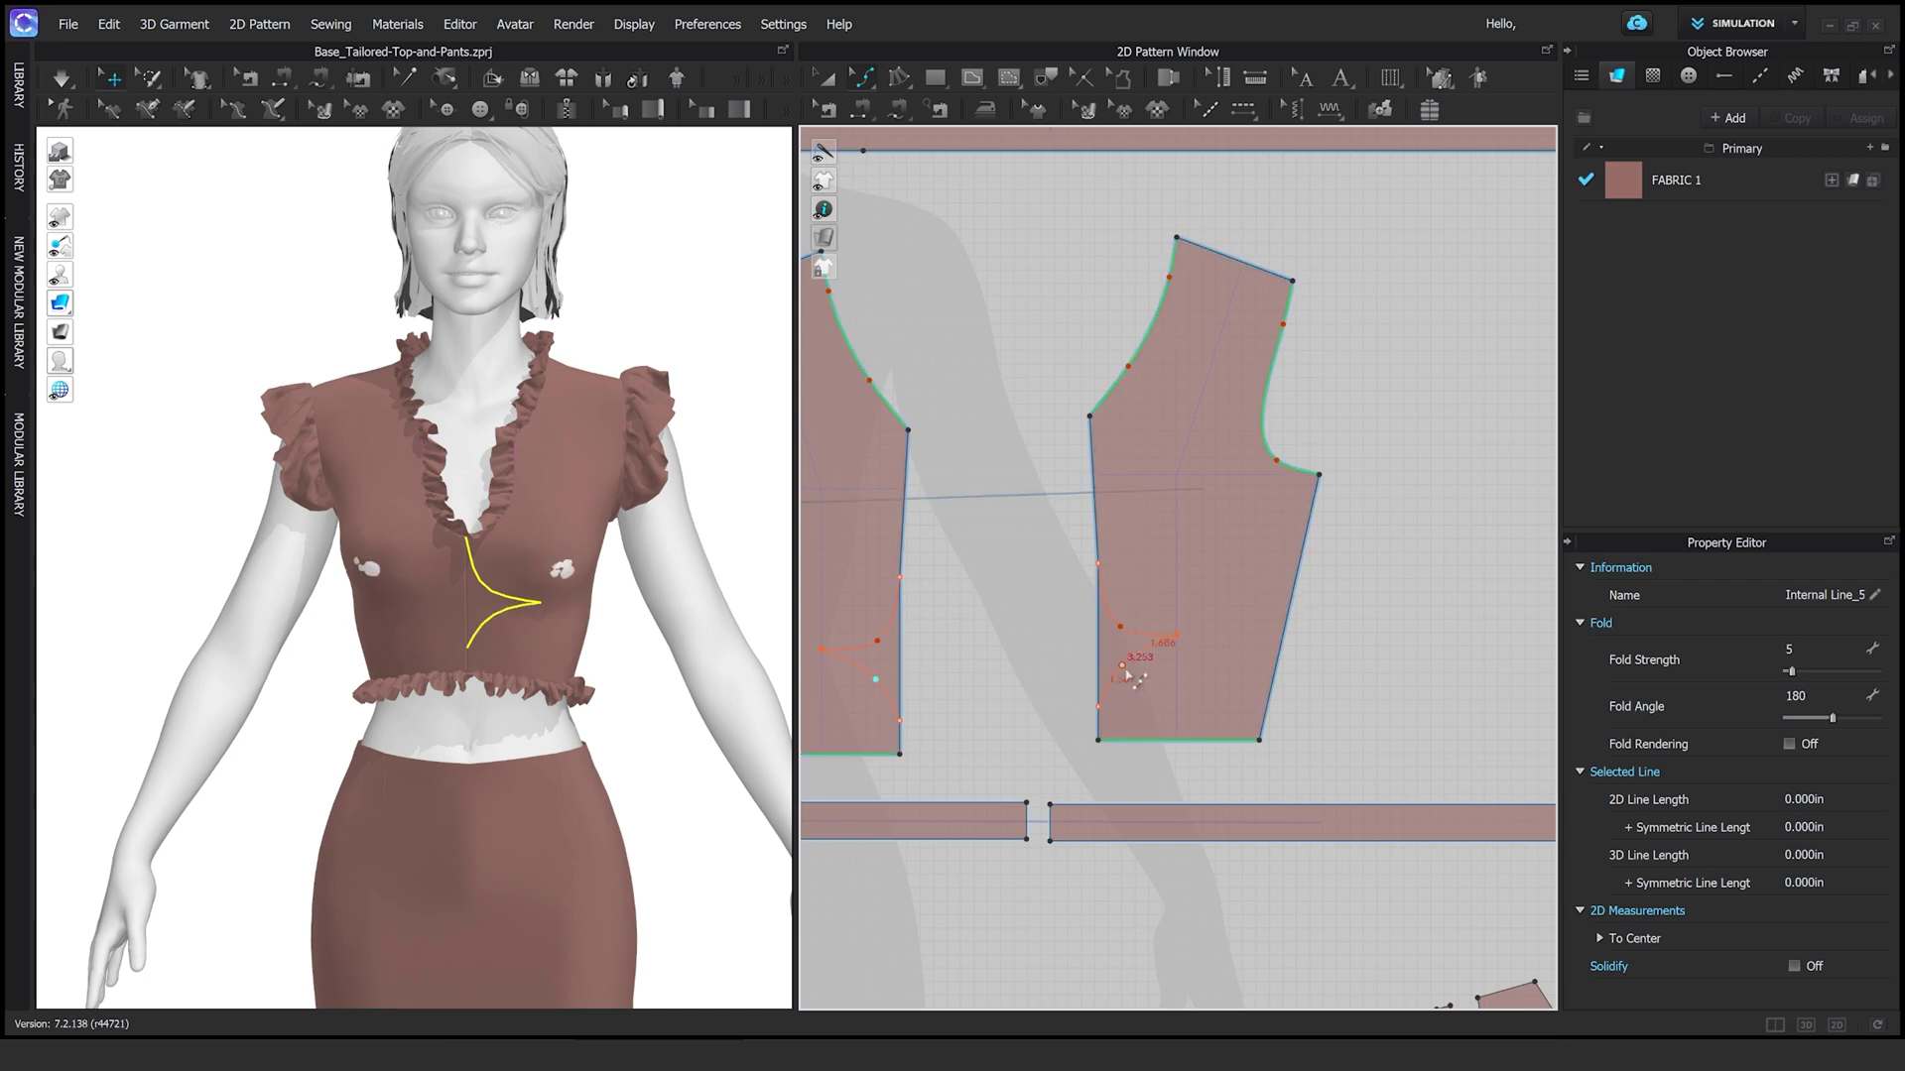
scroll(1286, 693, down, 2)
double_click(1134, 702)
click(1197, 536)
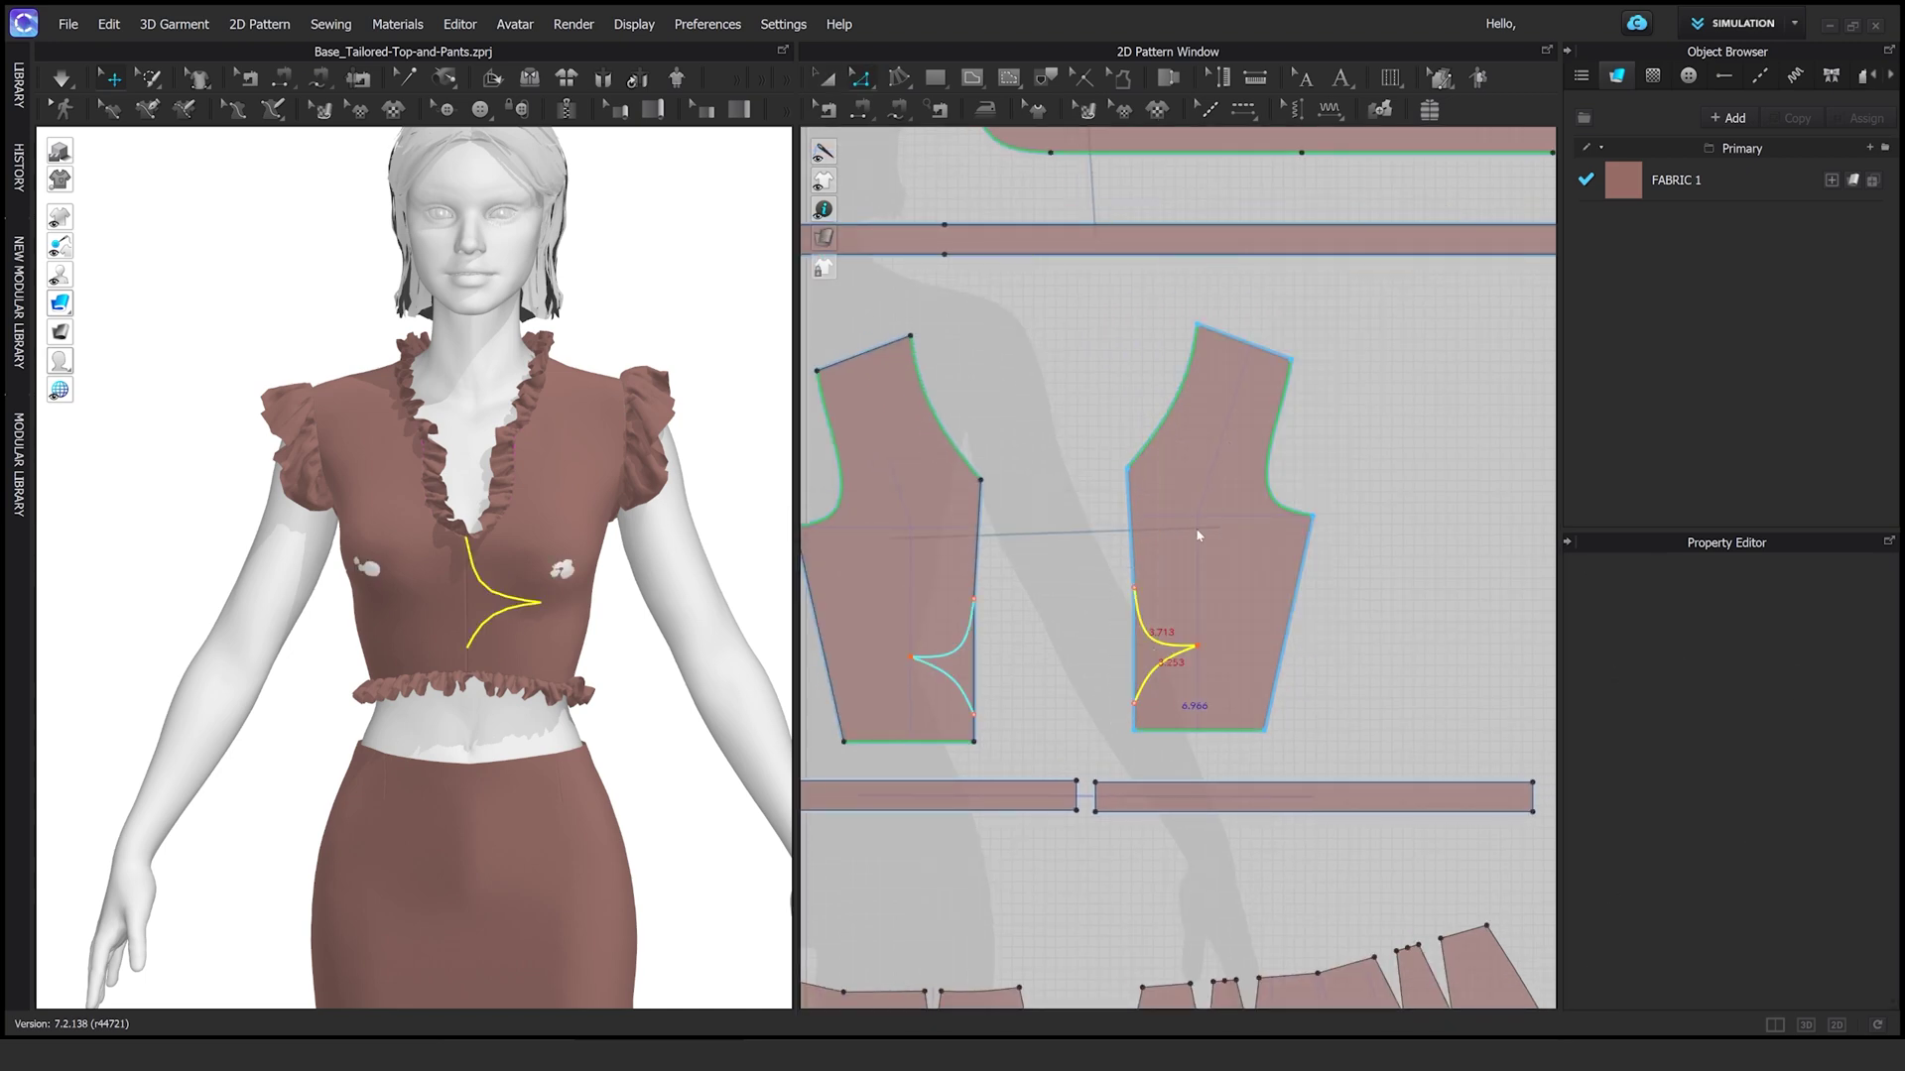
Copy FABRIC 1, assign the copy to the two small cutout pieces, and rename it remove
click(1677, 179)
click(1790, 117)
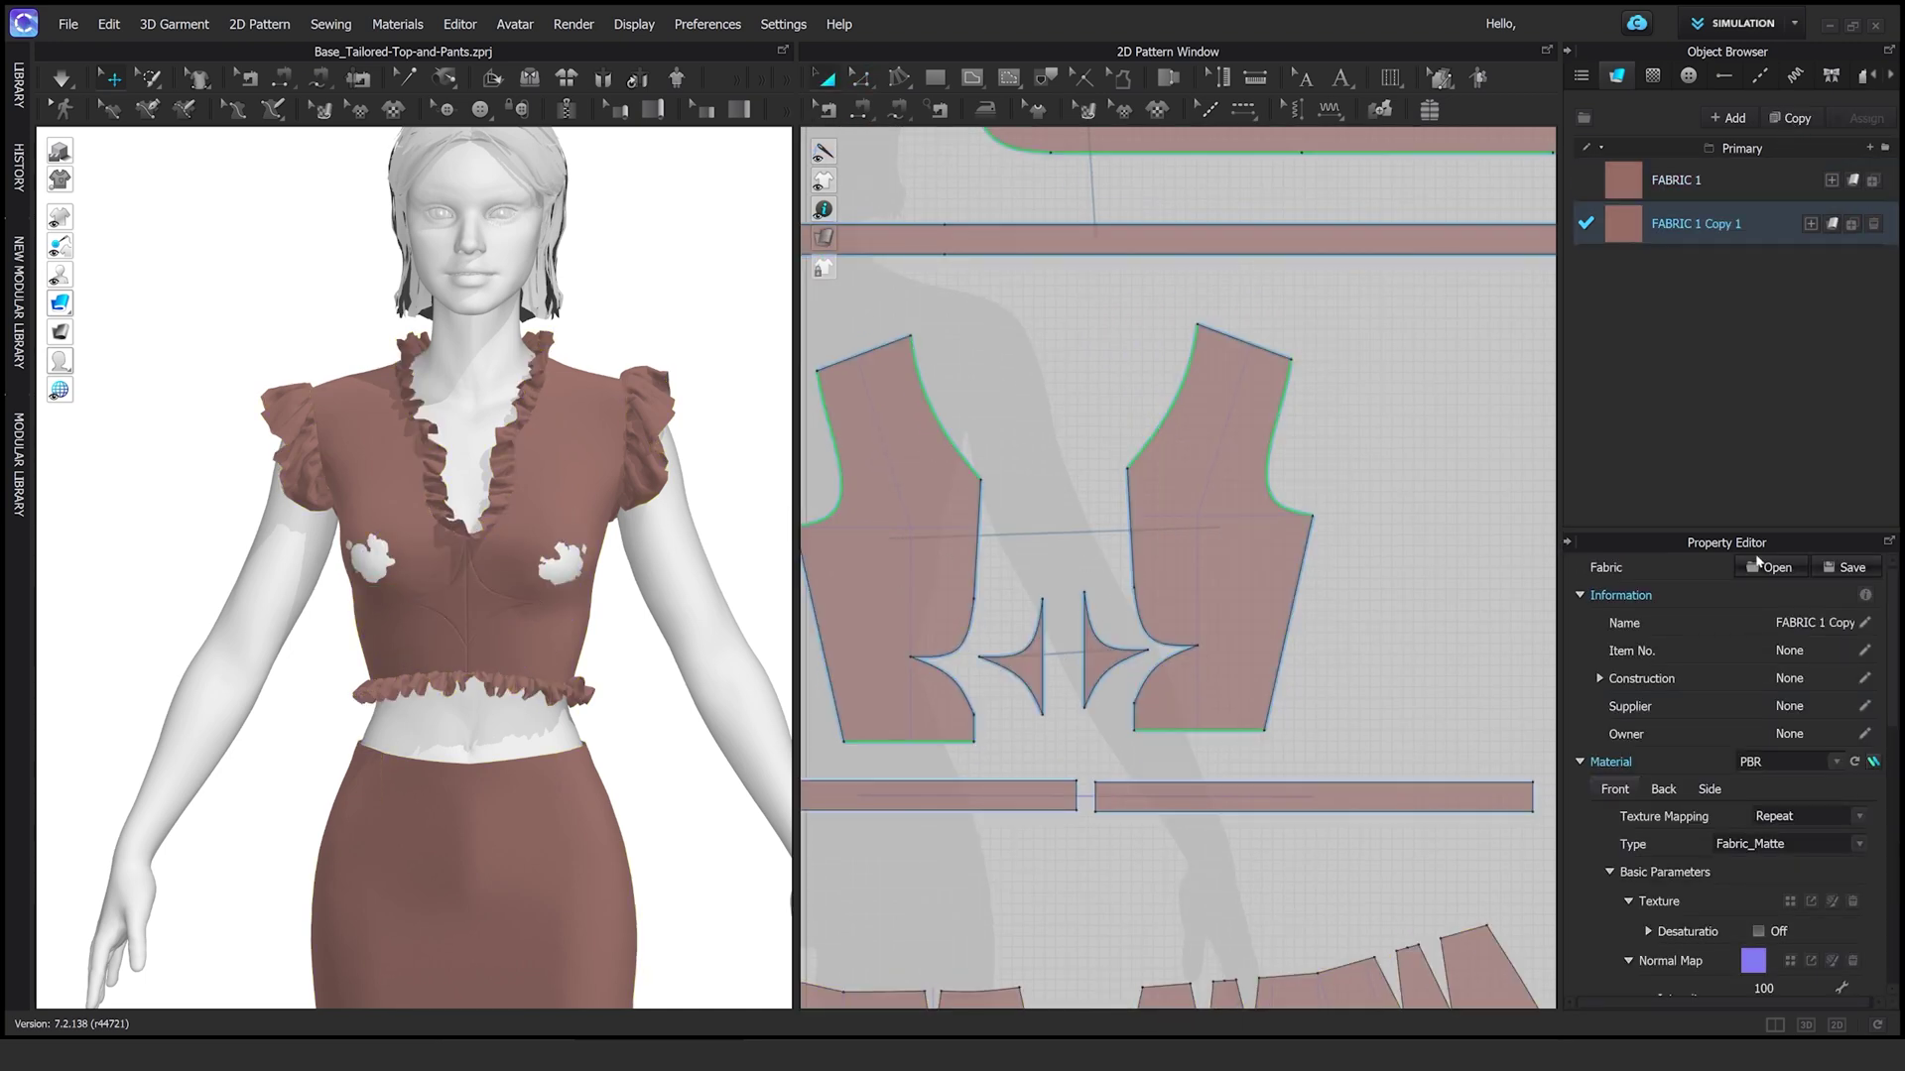
scroll(1769, 890, down, 5)
scroll(1769, 890, down, 2)
click(1099, 650)
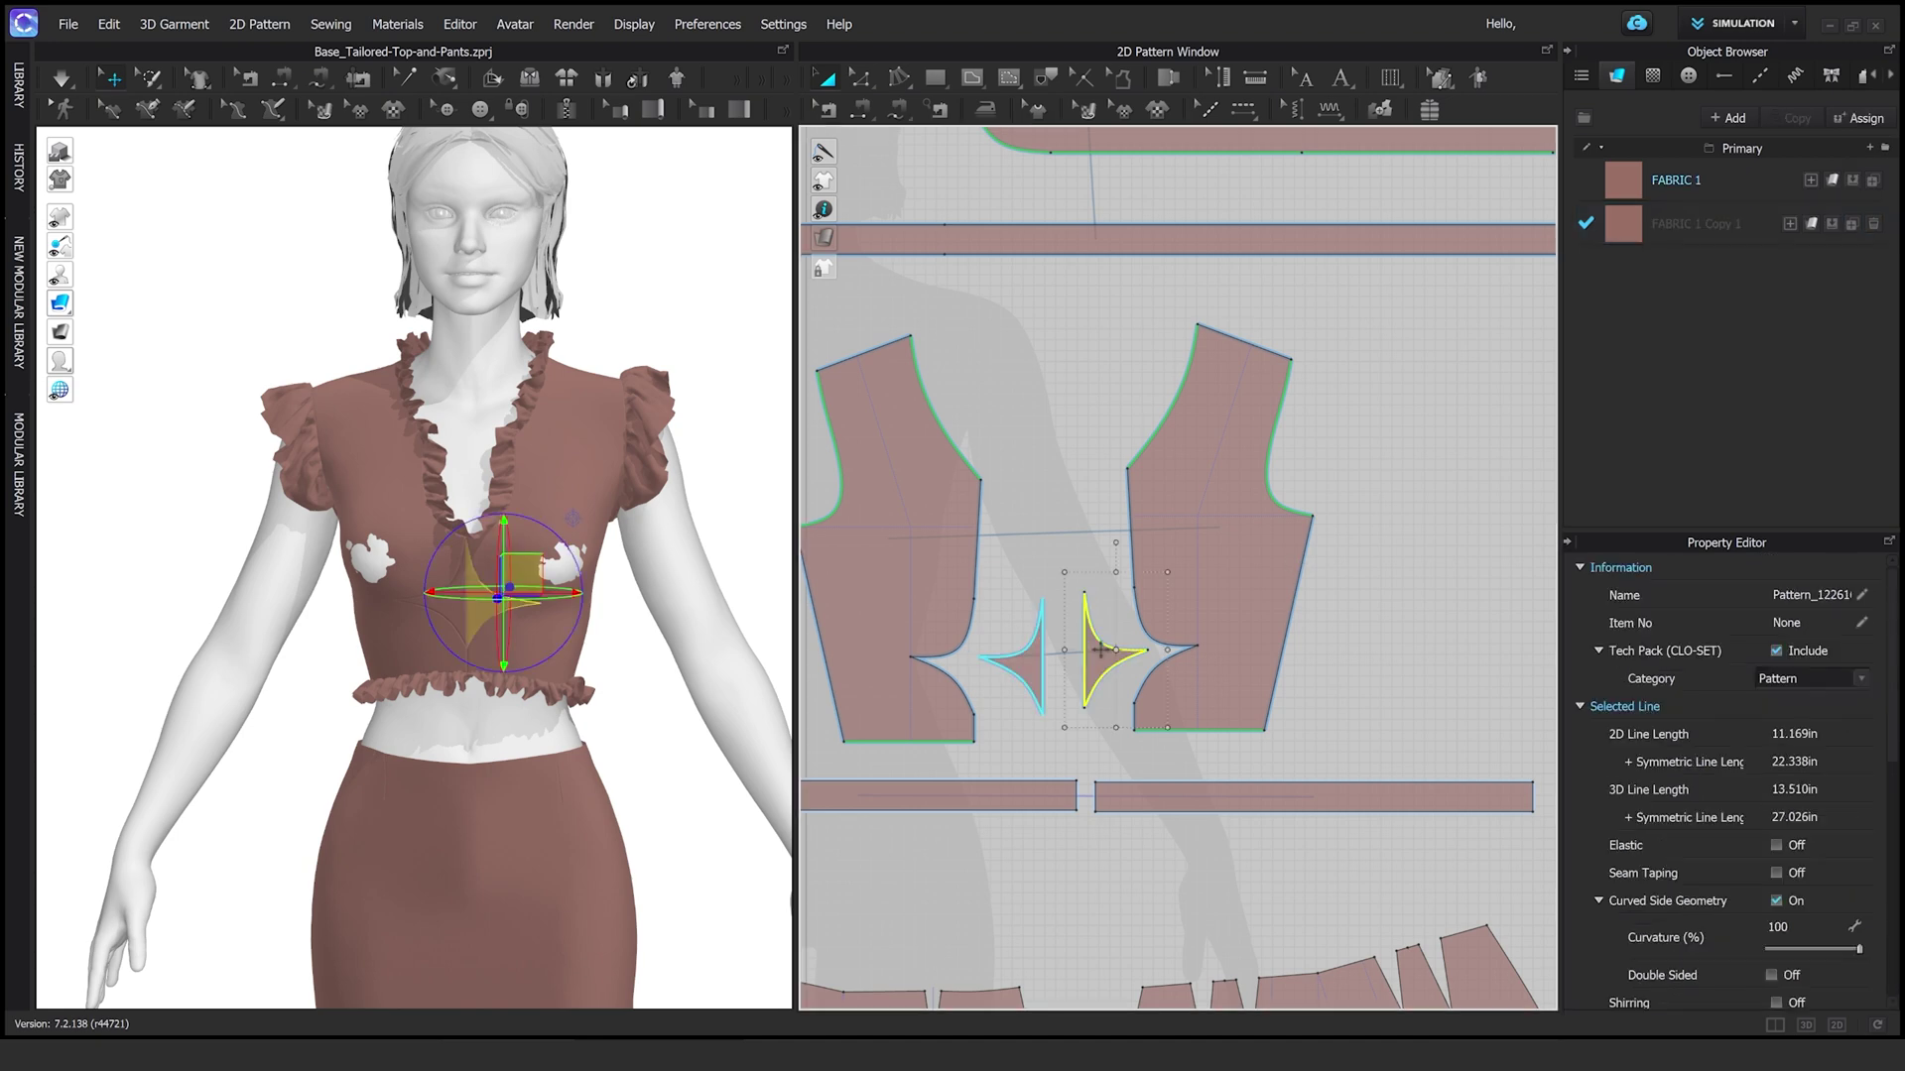
double_click(1697, 224)
text(remove)
Resew the front hem to its ruffle strip and simulate the top with the centre-front cutout open
click(723, 374)
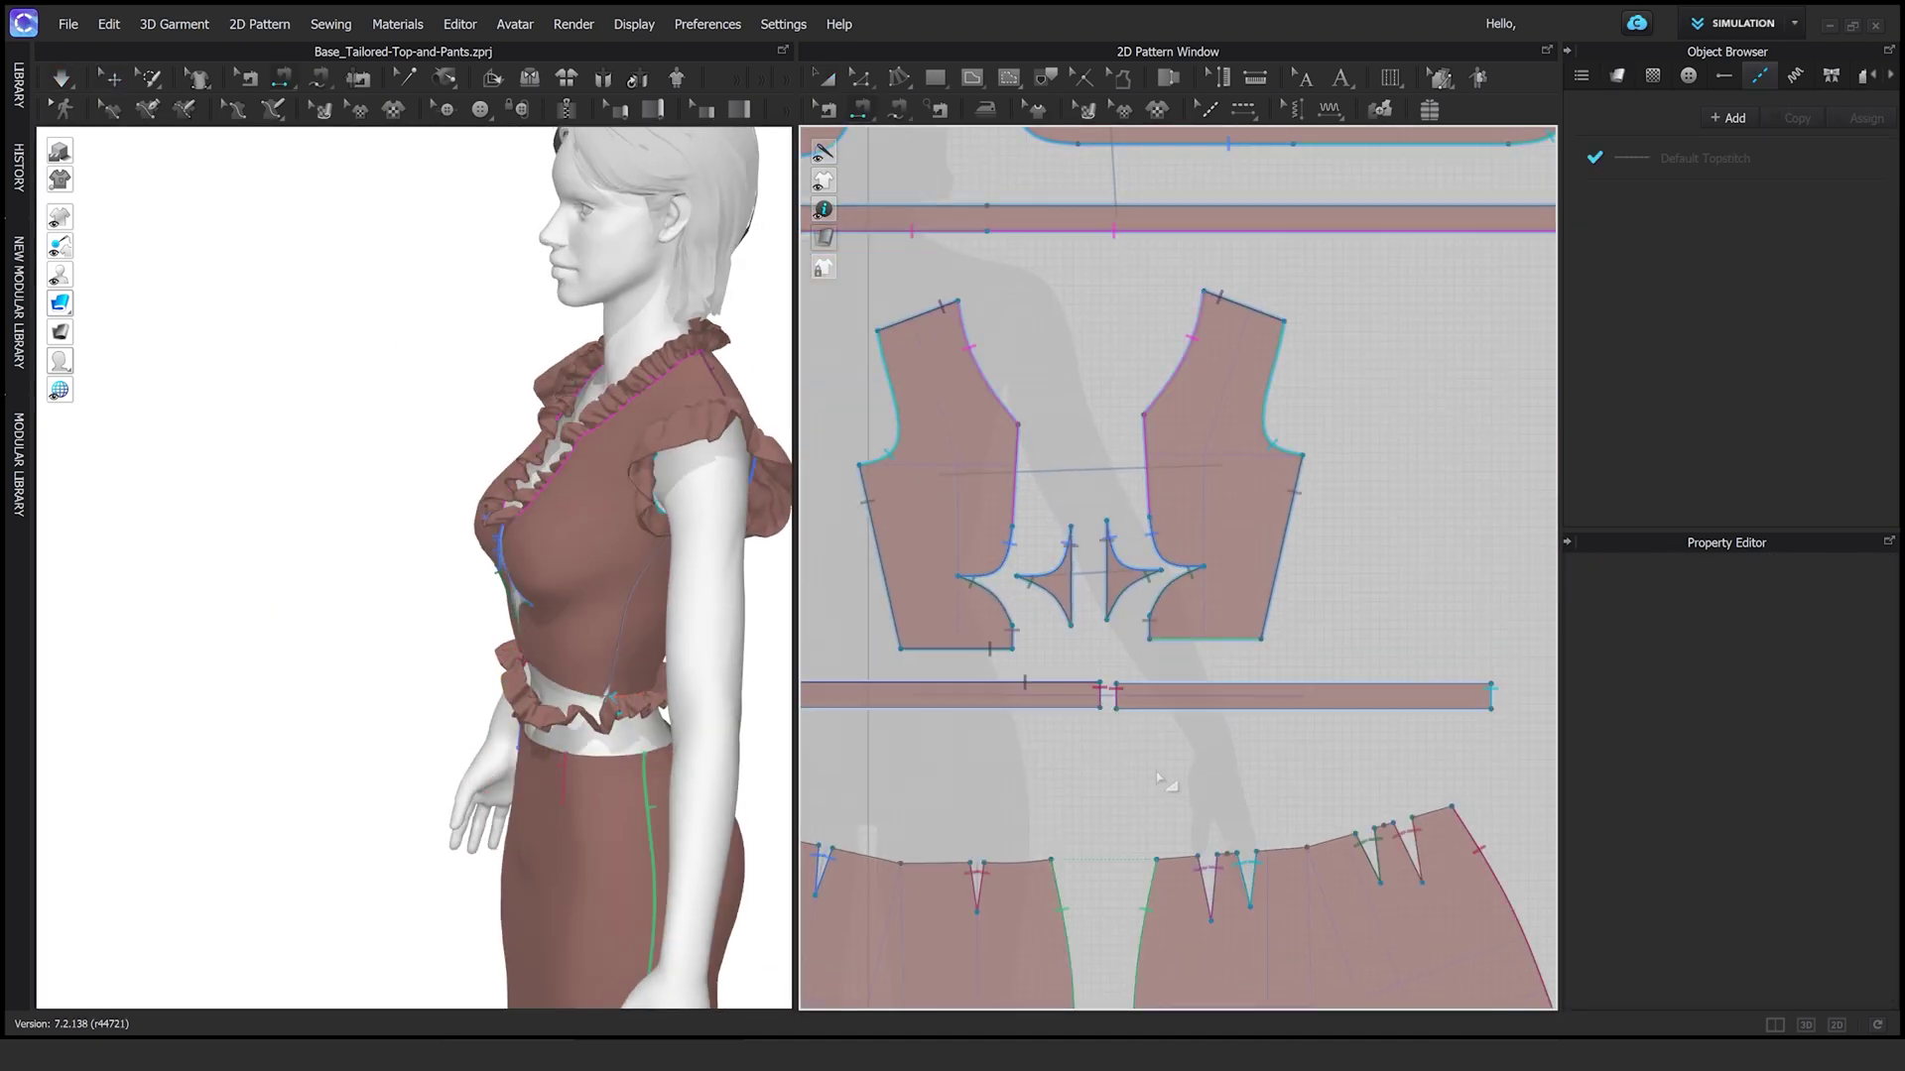
click(1170, 694)
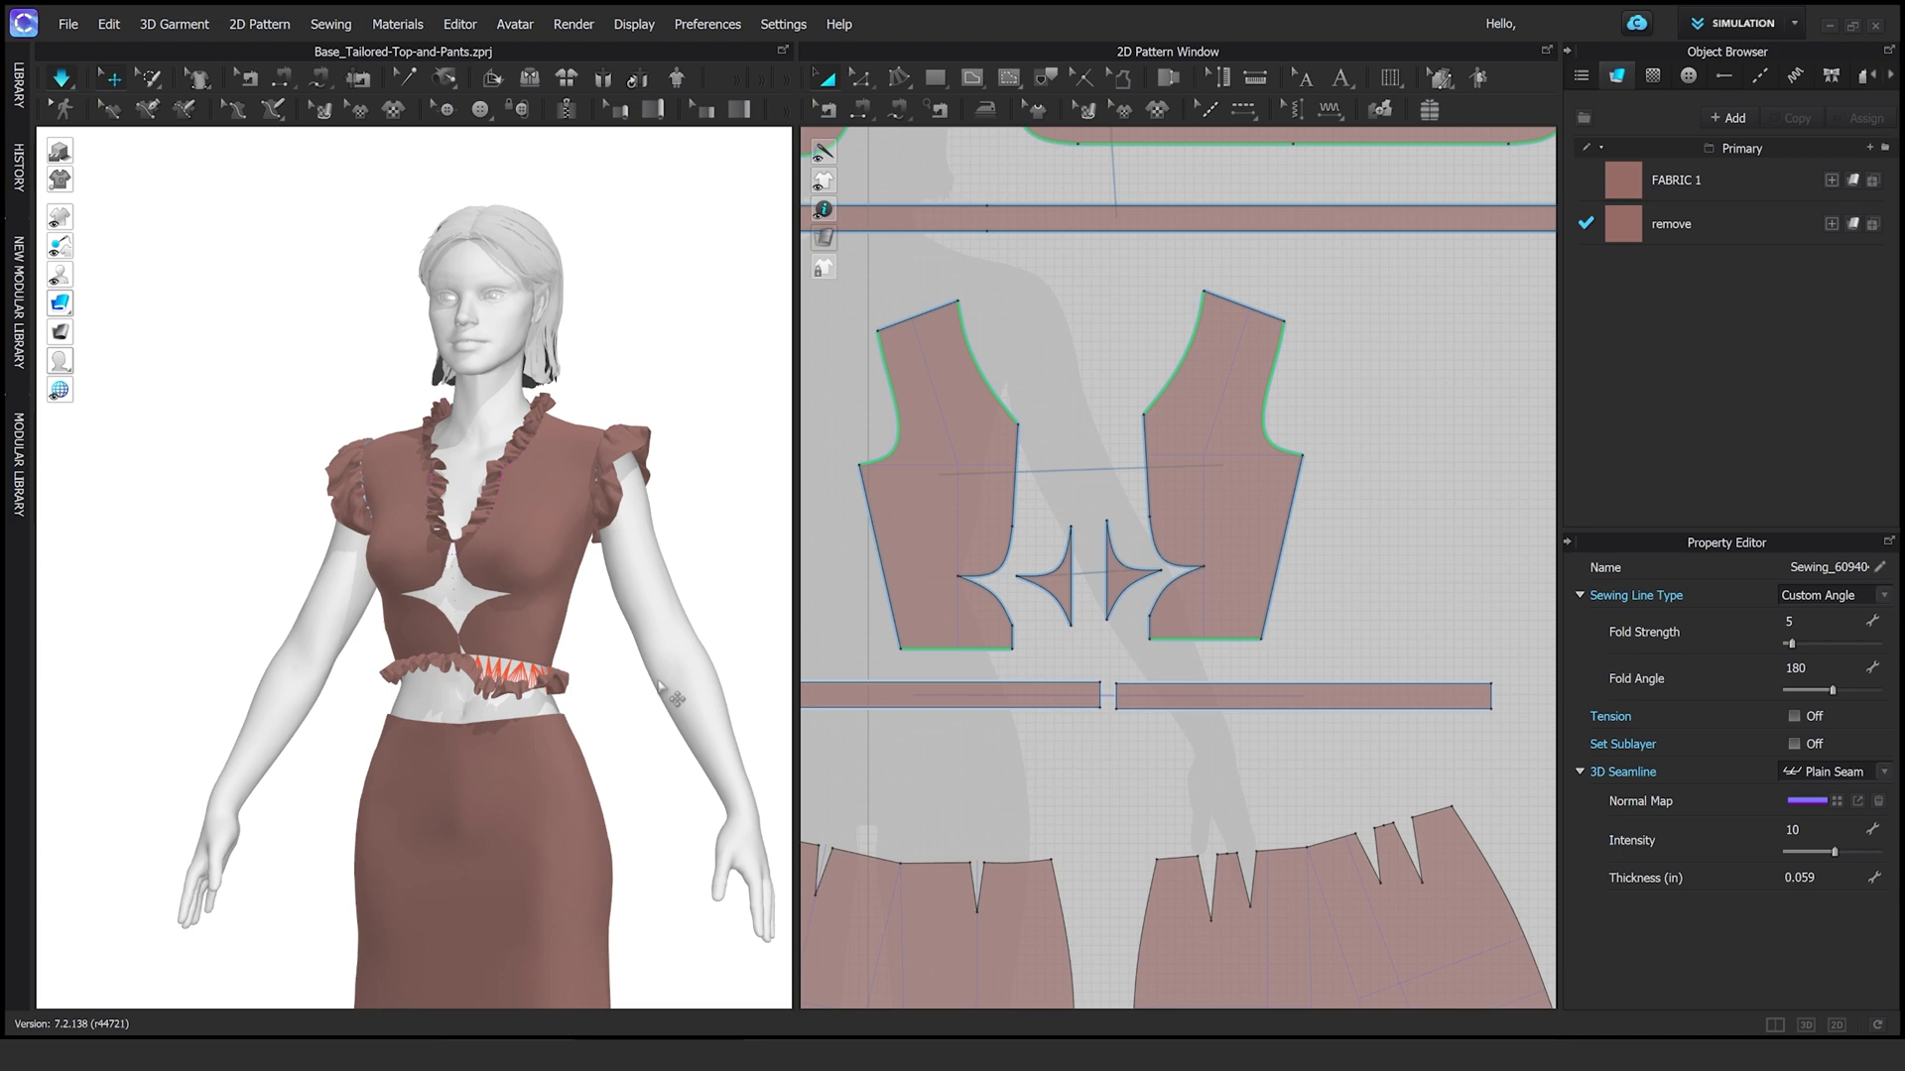
click(658, 687)
scroll(645, 655, down, 3)
mouse_move(633, 629)
right_down()
mouse_move(311, 640)
mouse_move(621, 638)
right_up()
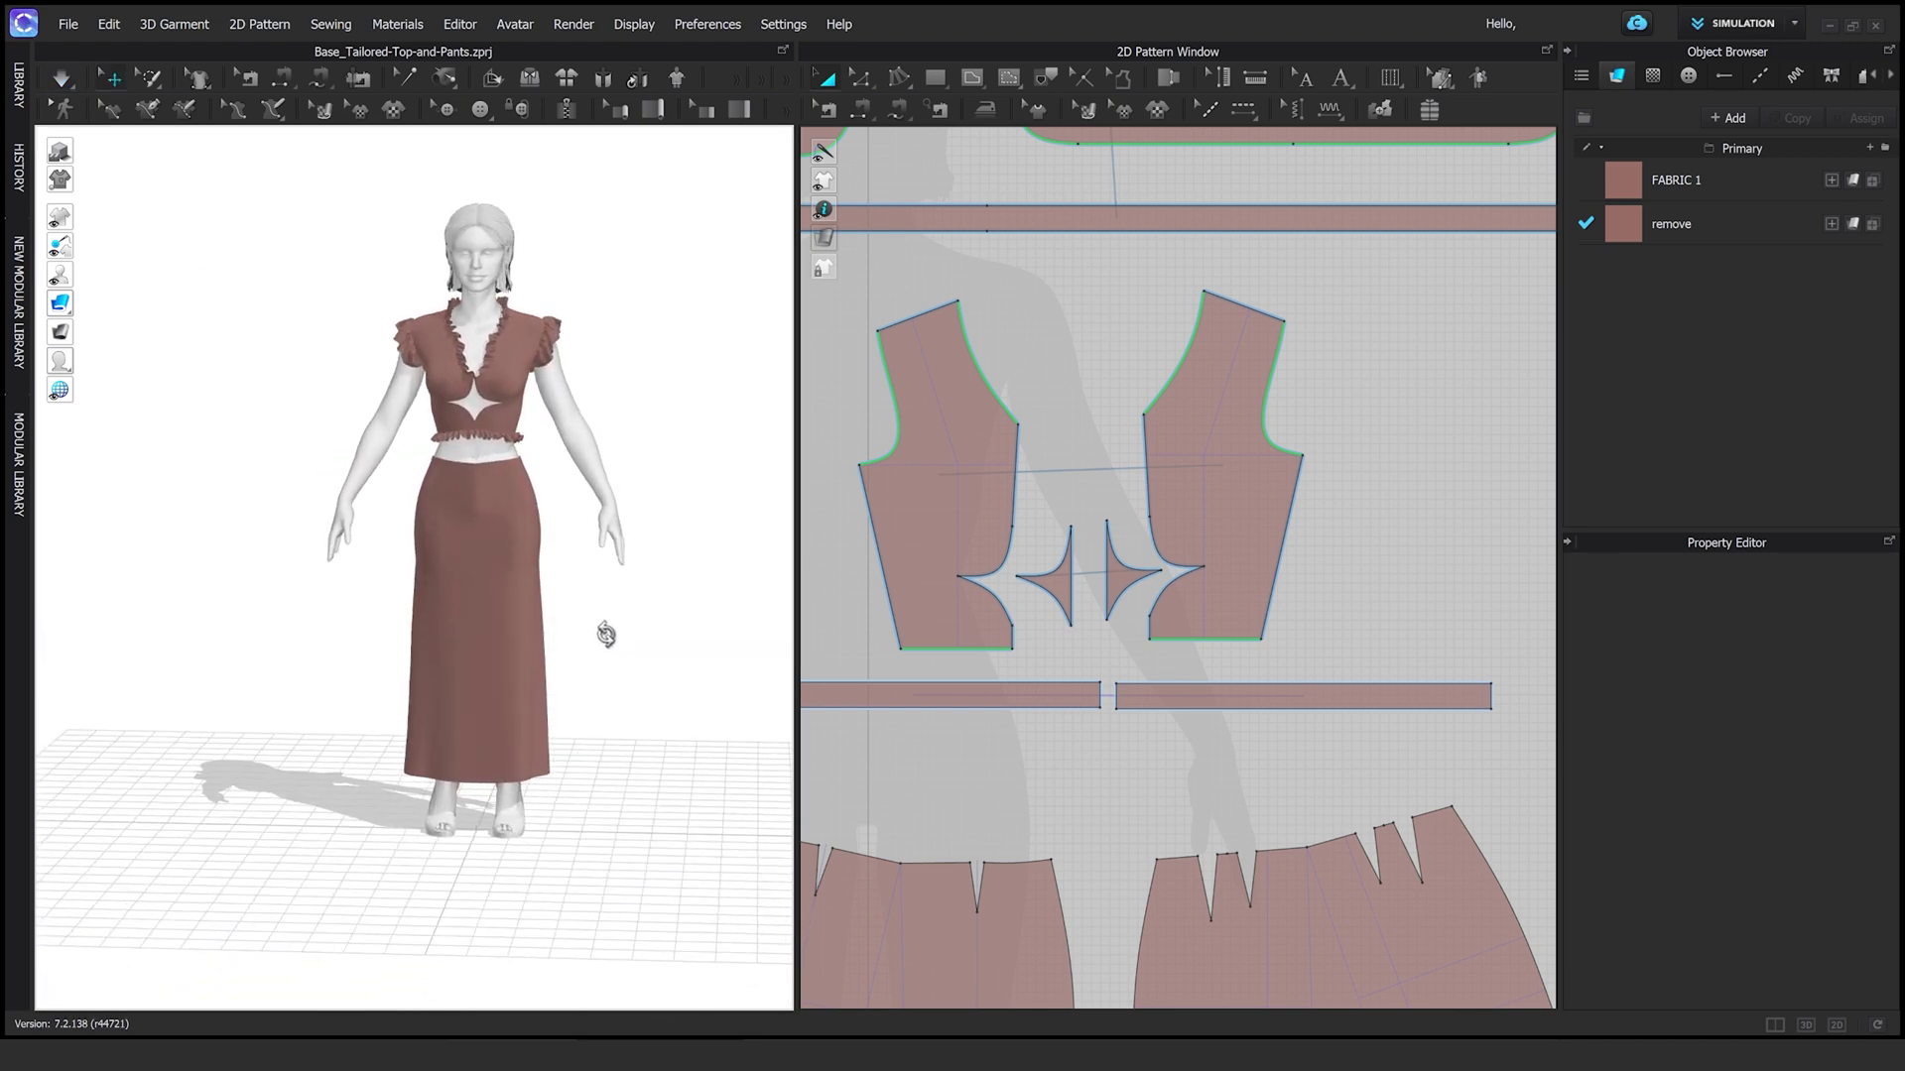
scroll(606, 635, up, 2)
middle_drag(606, 635, 549, 627)
right_click(546, 618)
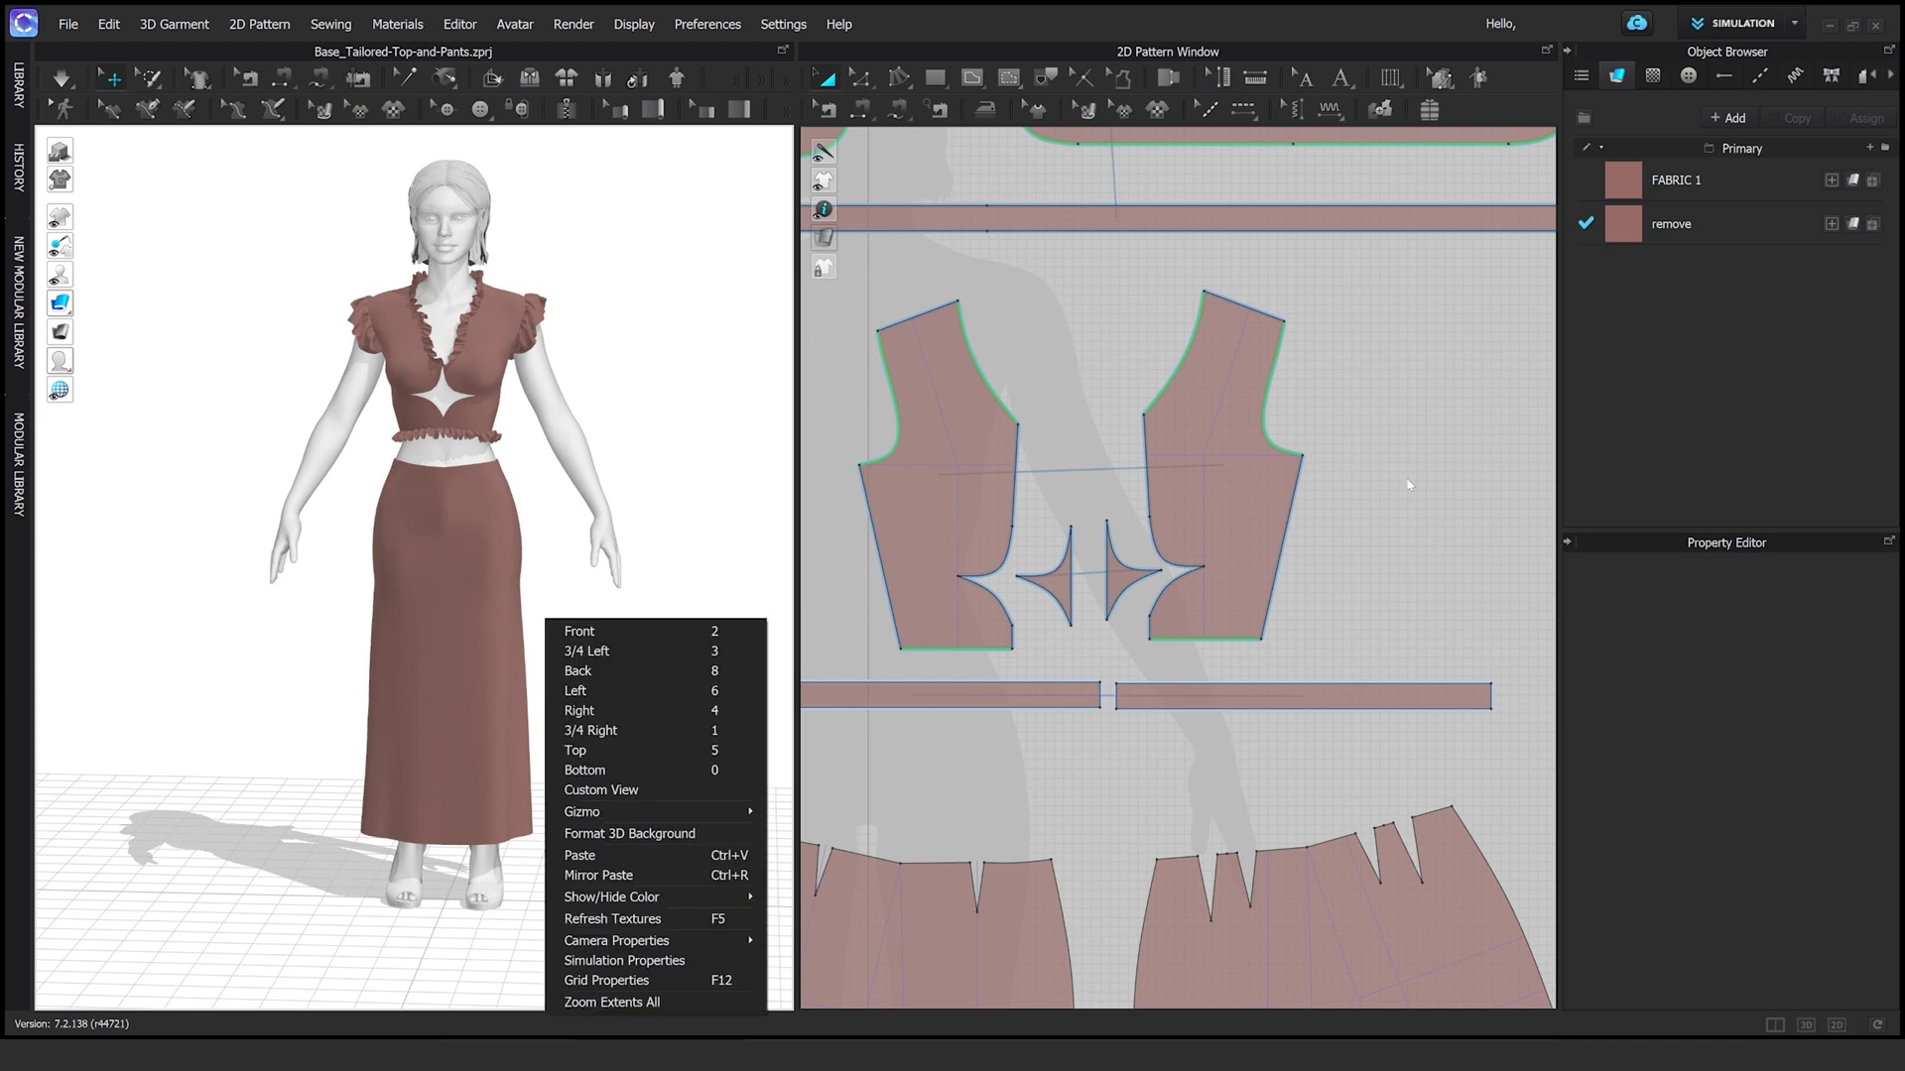
click(1711, 330)
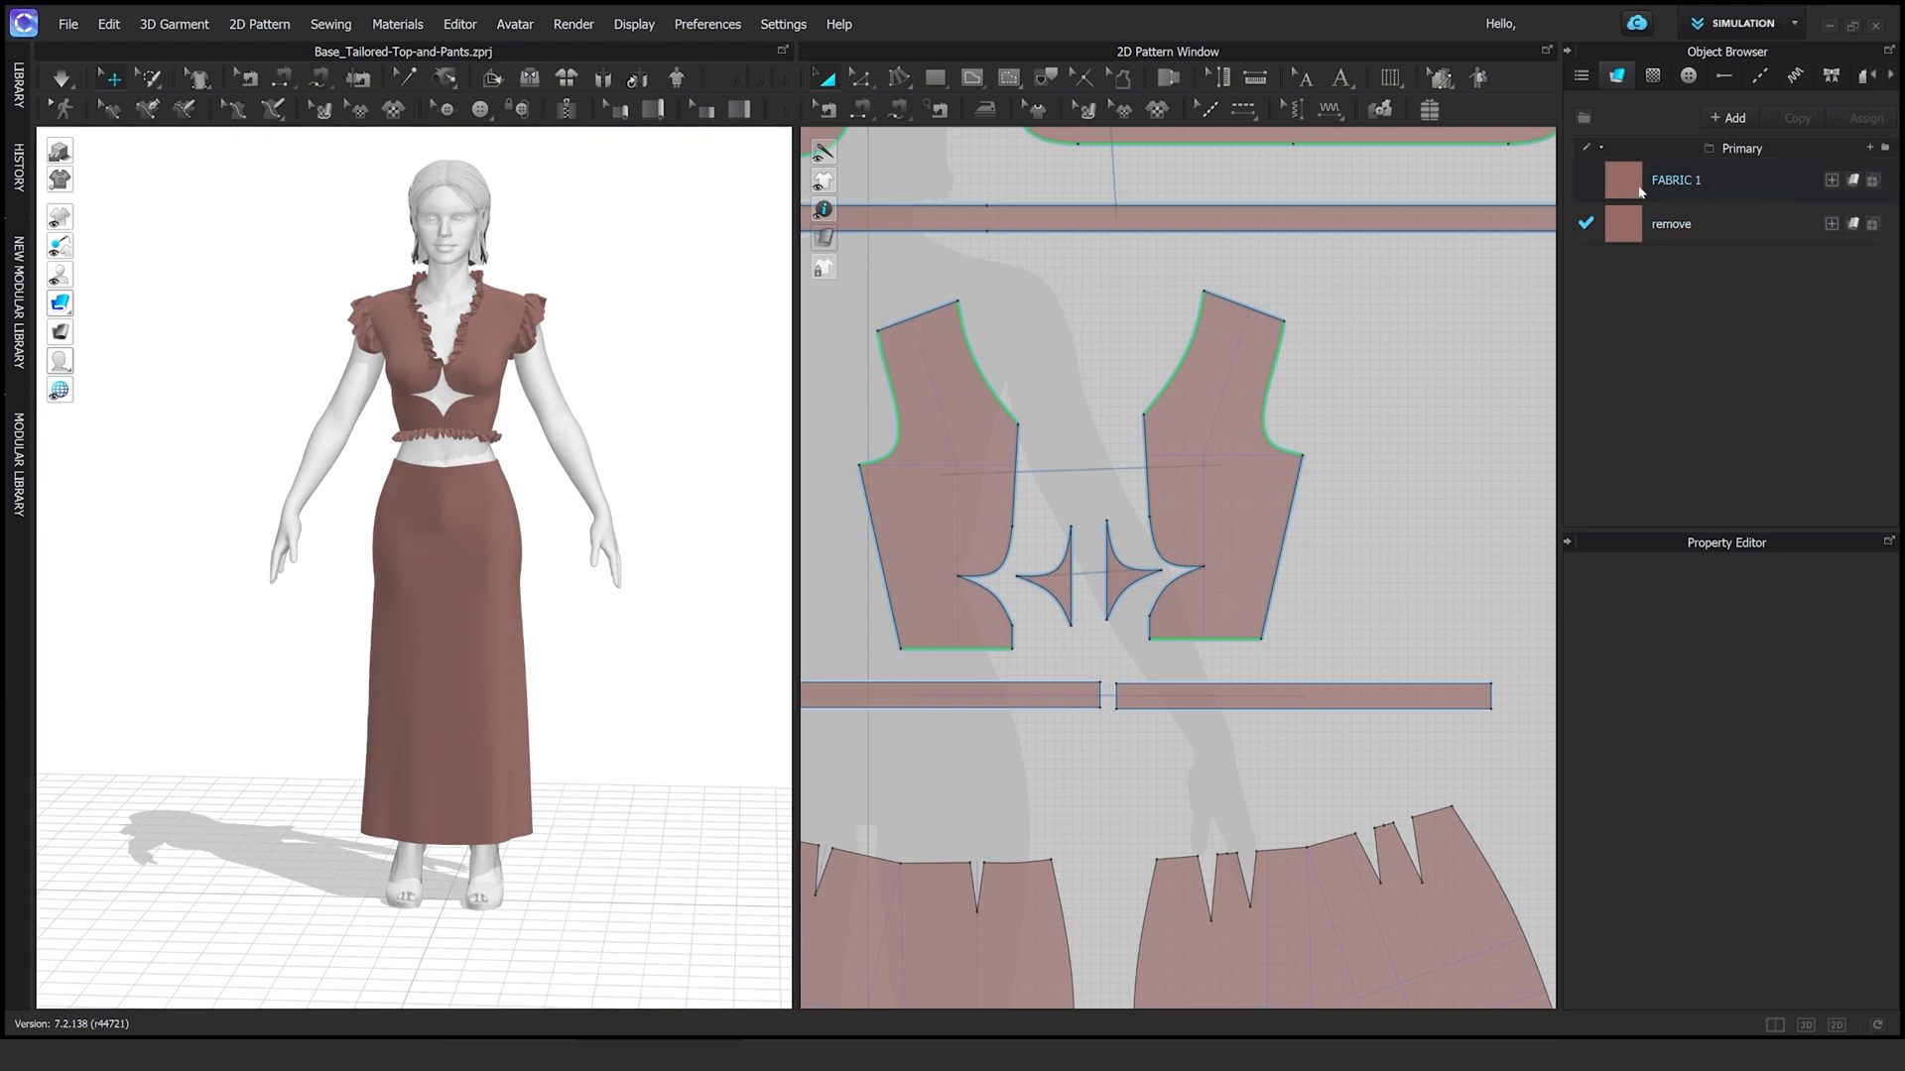
Change FABRIC 1's colour to charcoal #2C2D2F and view the whole outfit
click(1641, 188)
click(1849, 770)
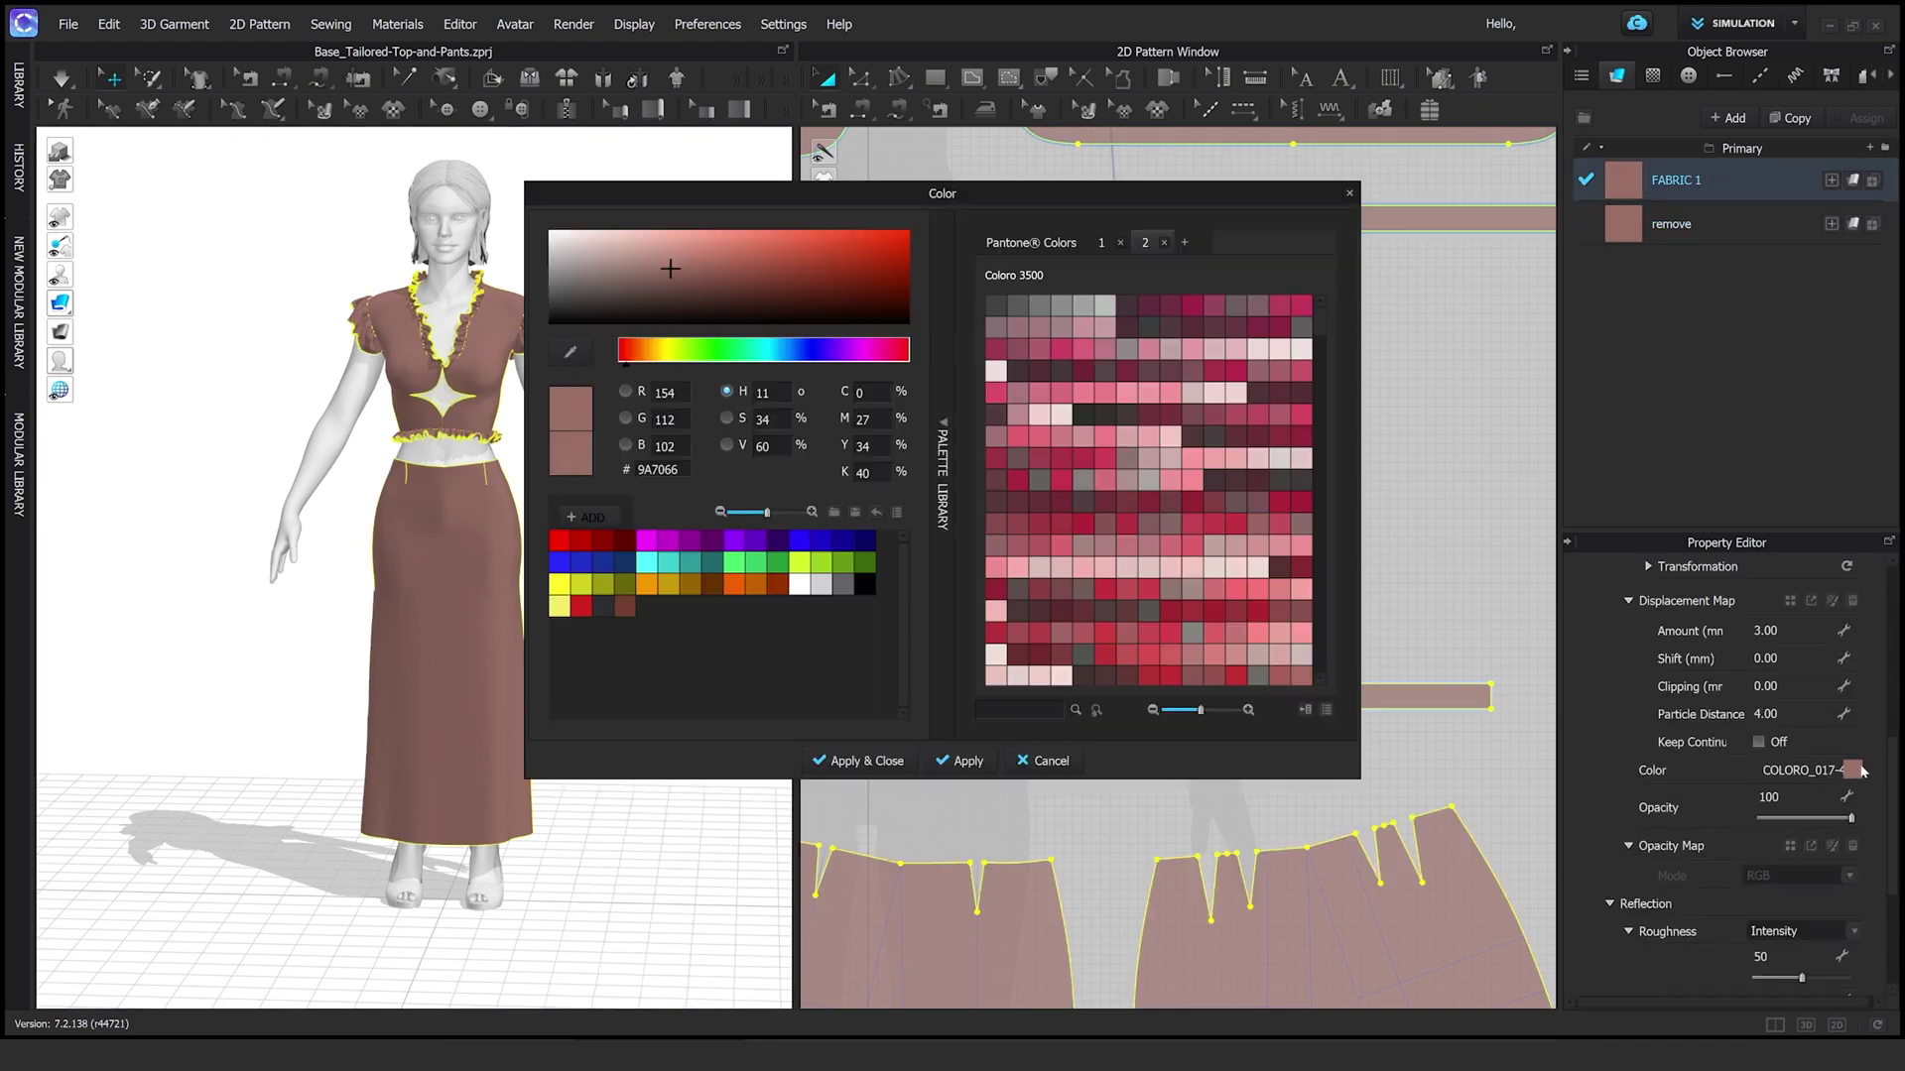
click(605, 605)
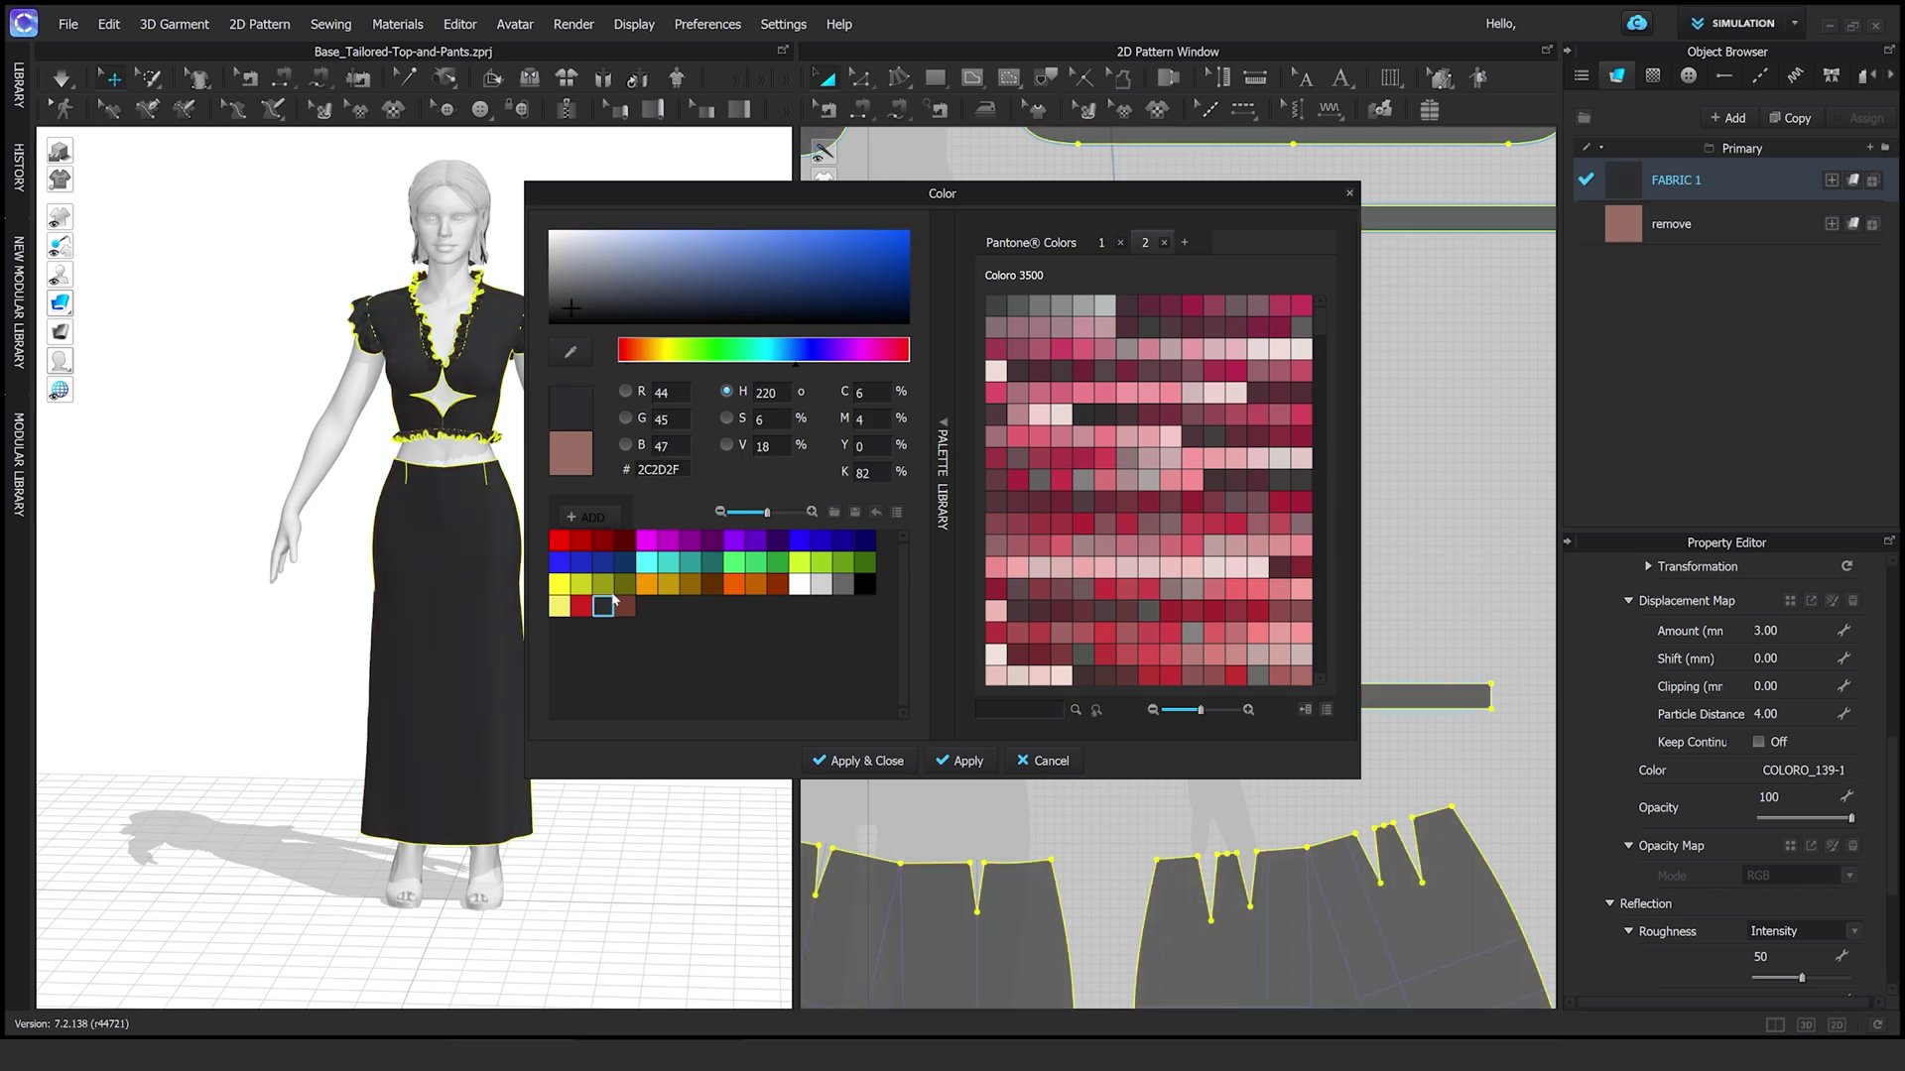
click(935, 762)
click(629, 696)
scroll(629, 695, down, 3)
right_drag(616, 638, 590, 620)
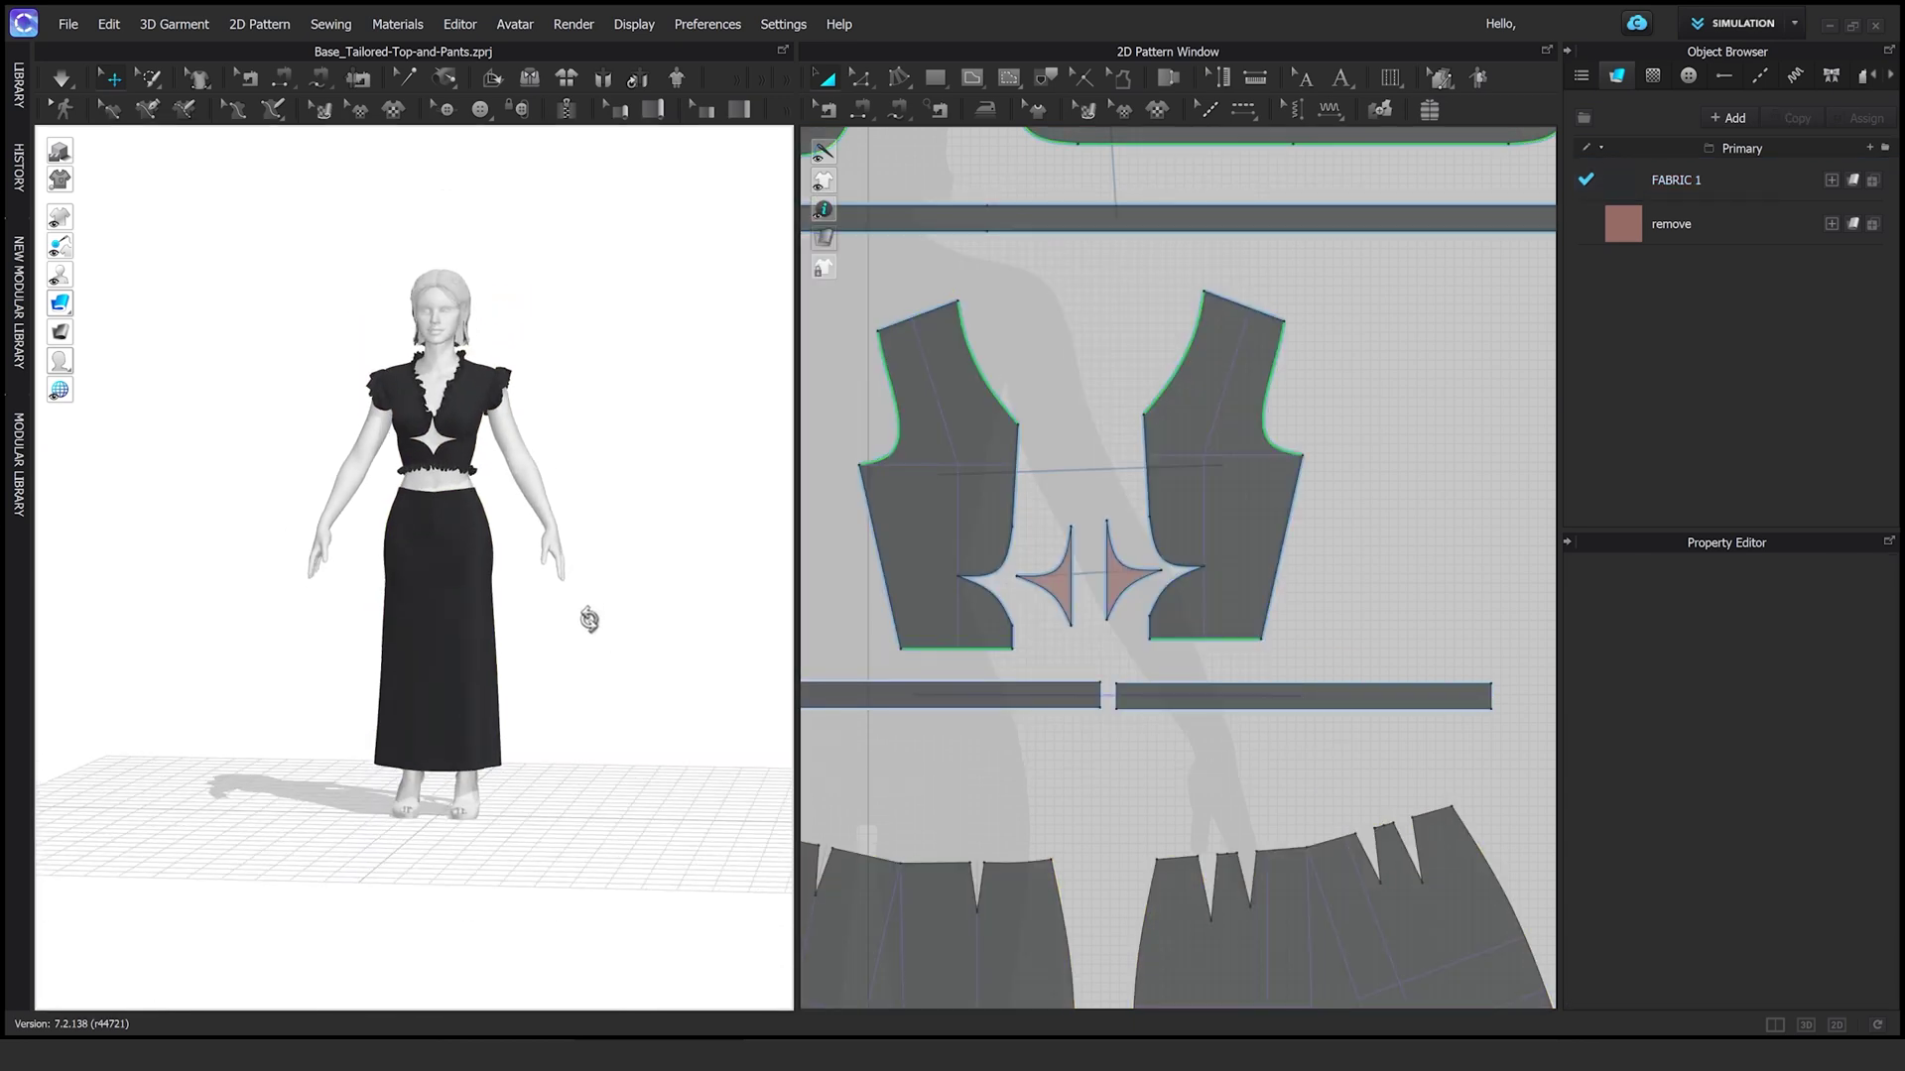
scroll(663, 616, up, 2)
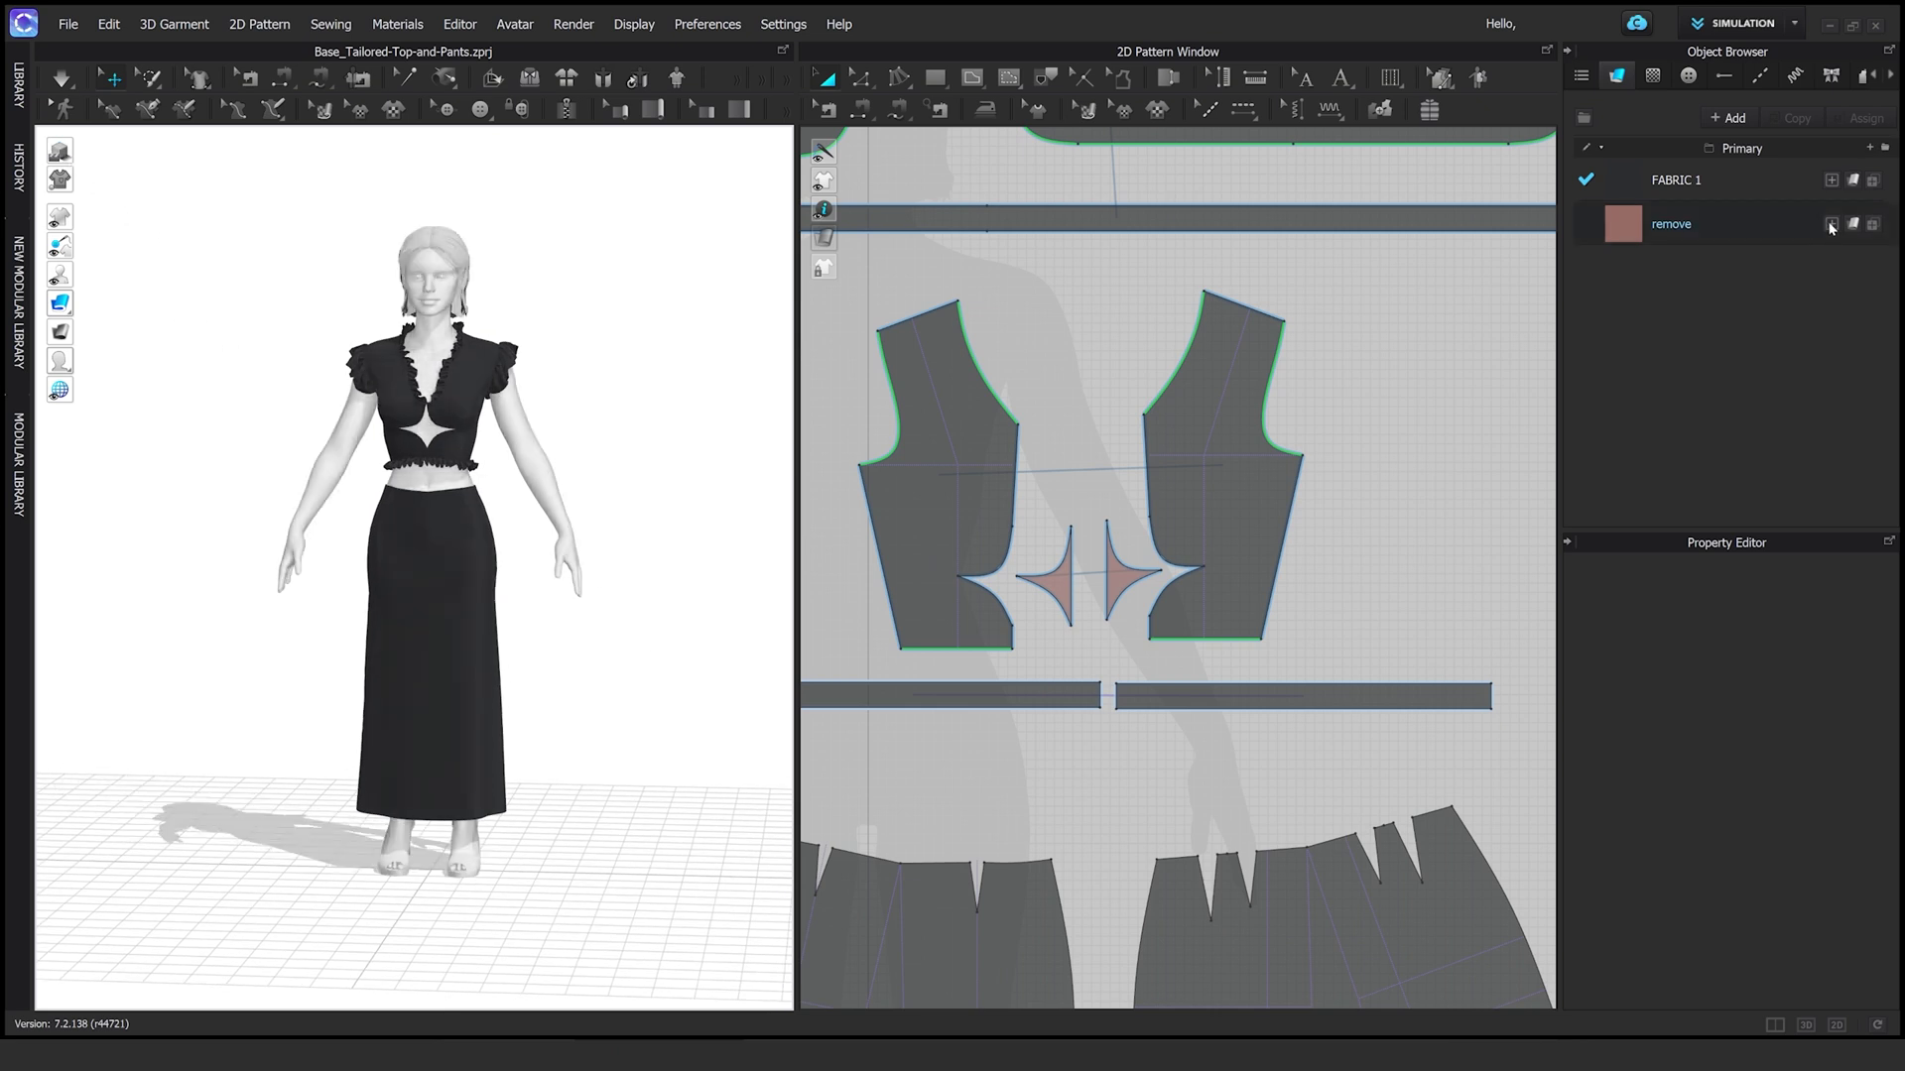
Try other colours for FABRIC 1: Coloro pink #F4ABA7, and Pantone Color Bridge Coated pinks #E193A0 and #DE7F88 and lilac #D2B4CE
click(1635, 188)
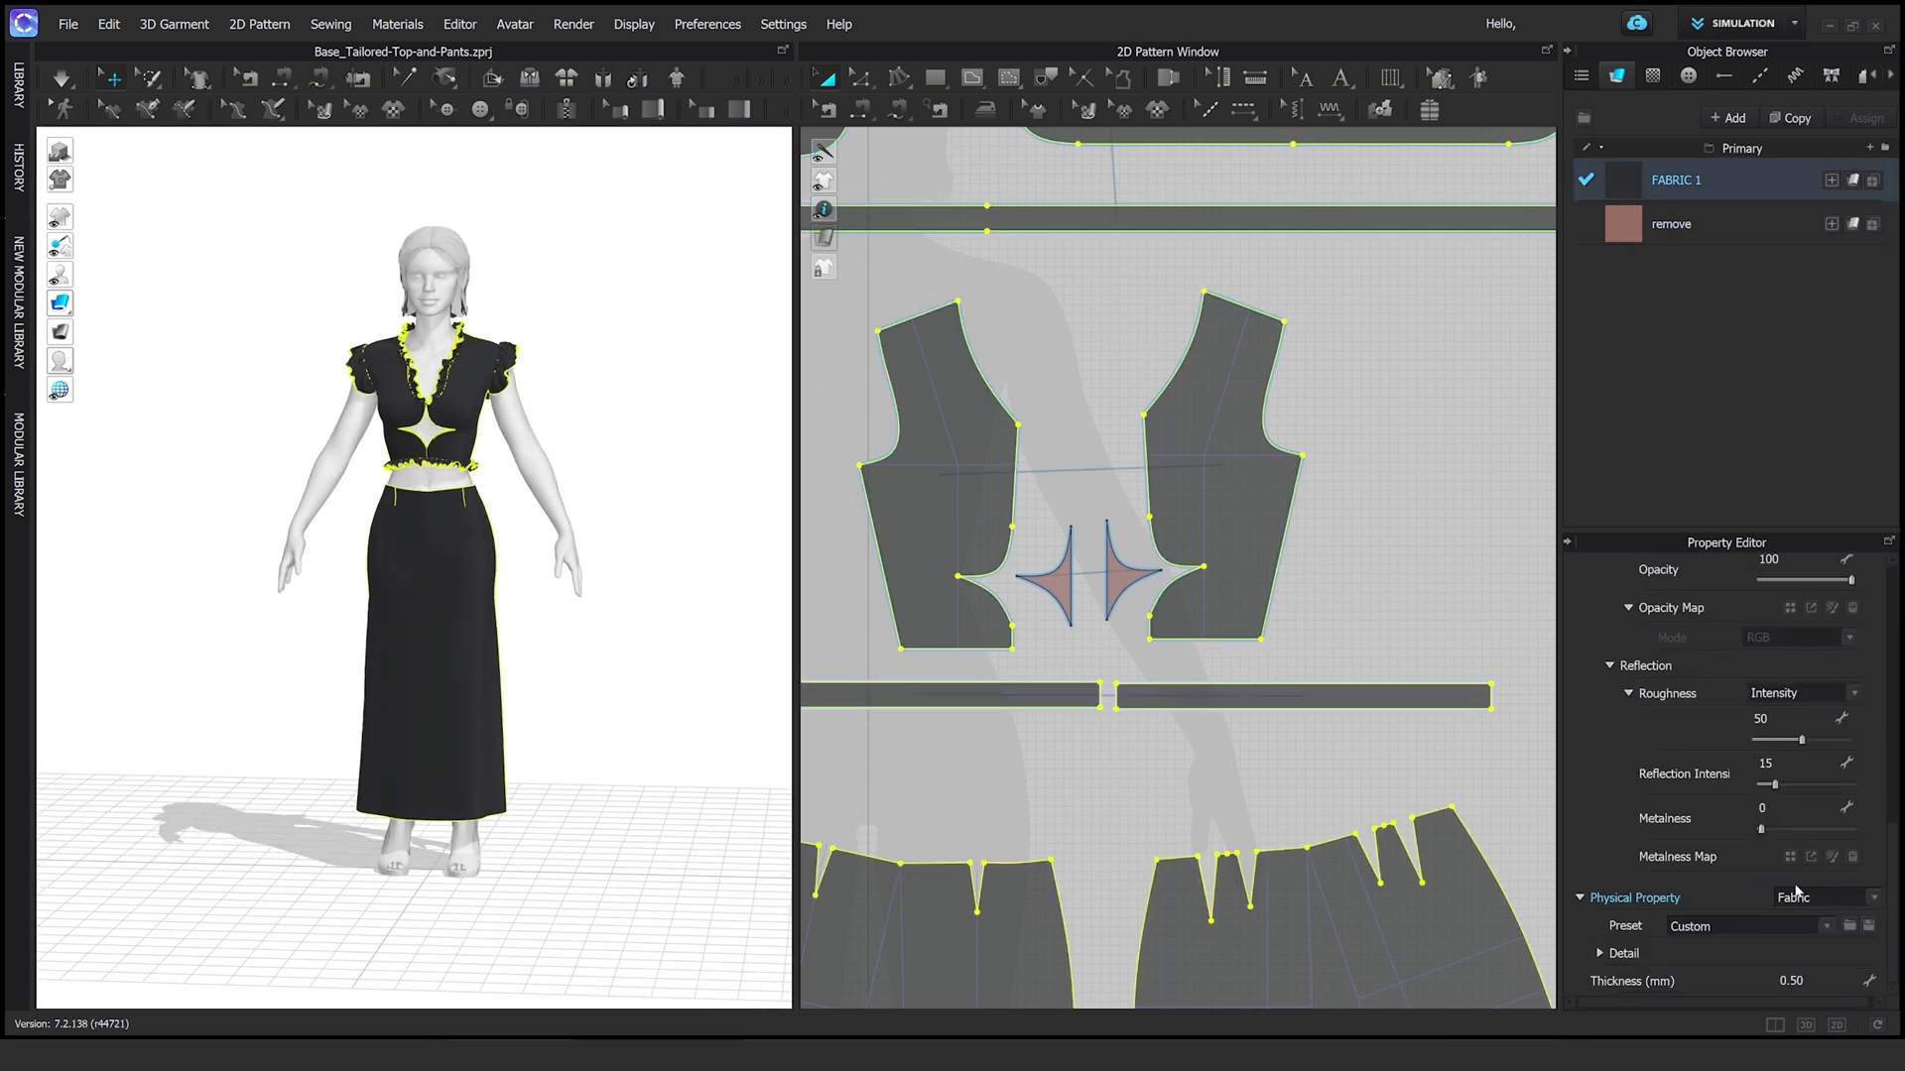
scroll(1805, 853, up, 6)
scroll(1805, 851, down, 3)
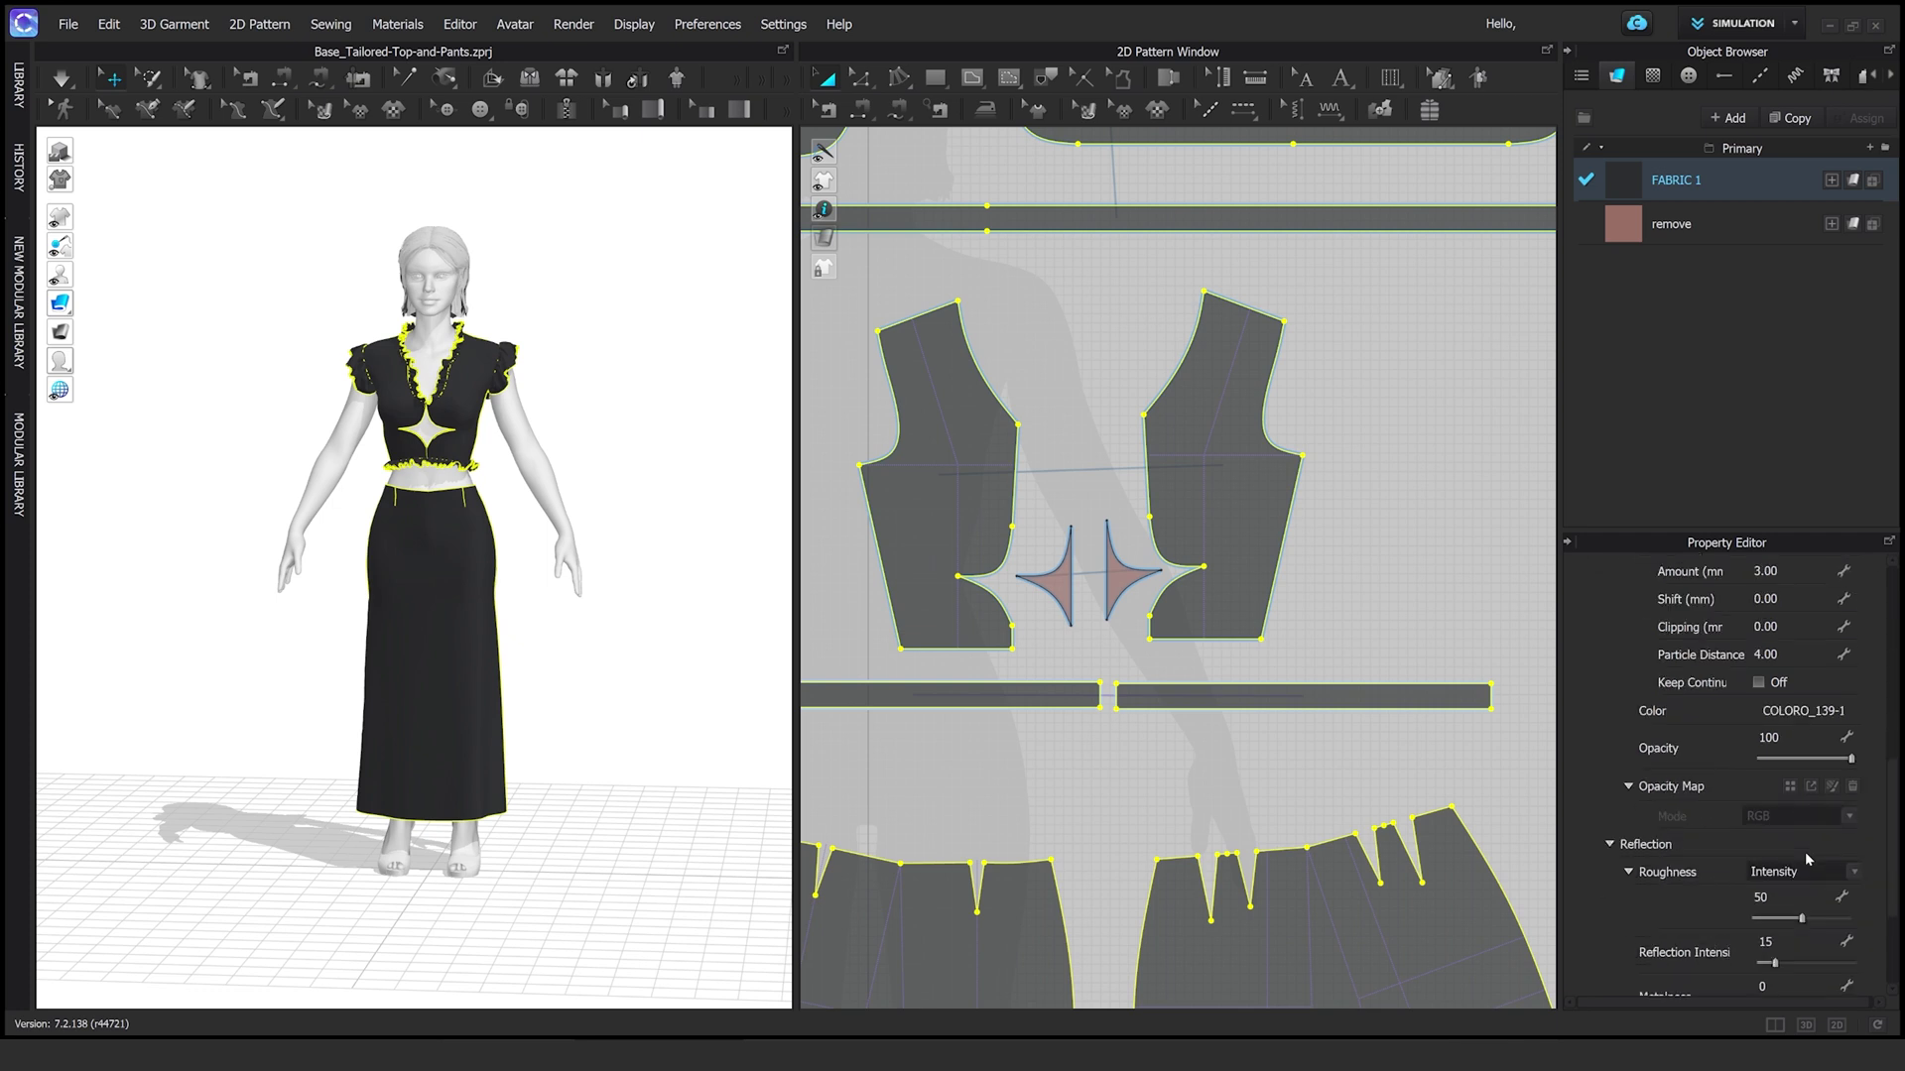
scroll(1806, 852, down, 3)
scroll(1850, 924, up, 2)
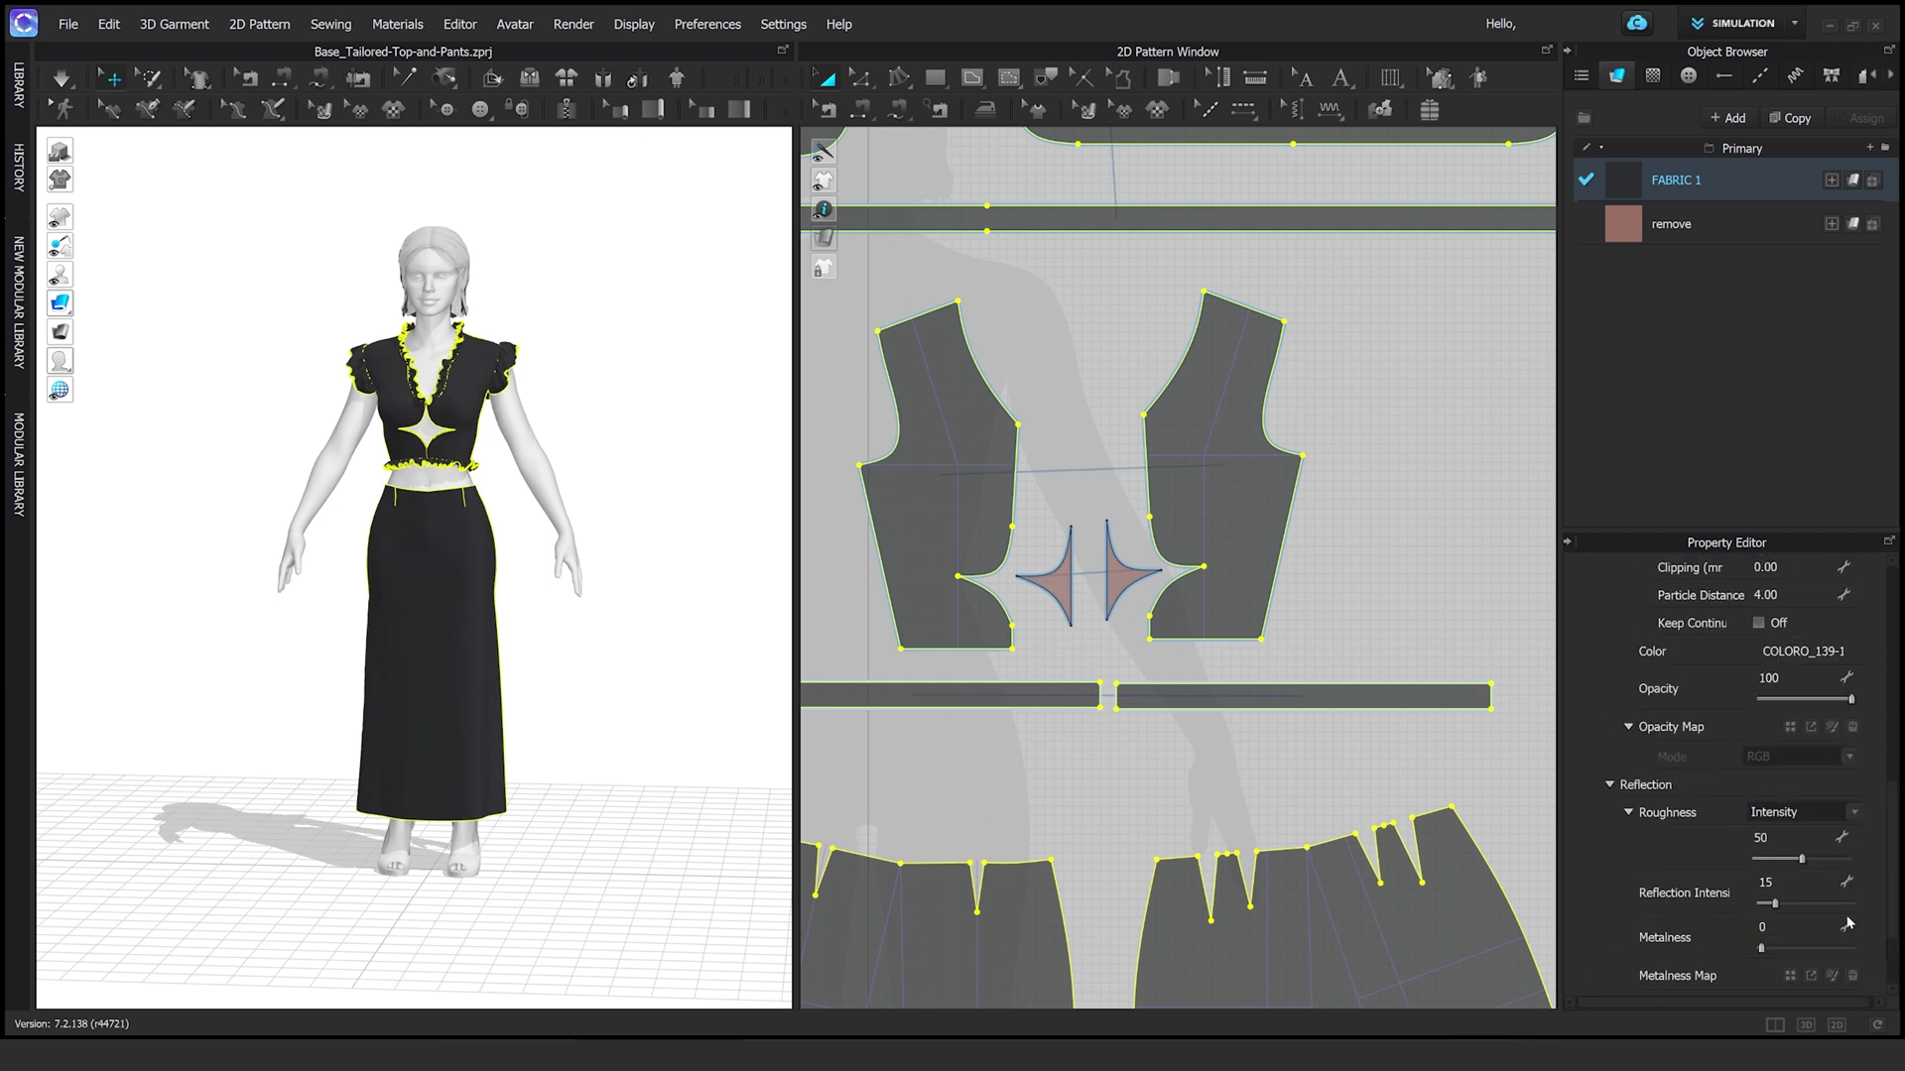
click(1862, 652)
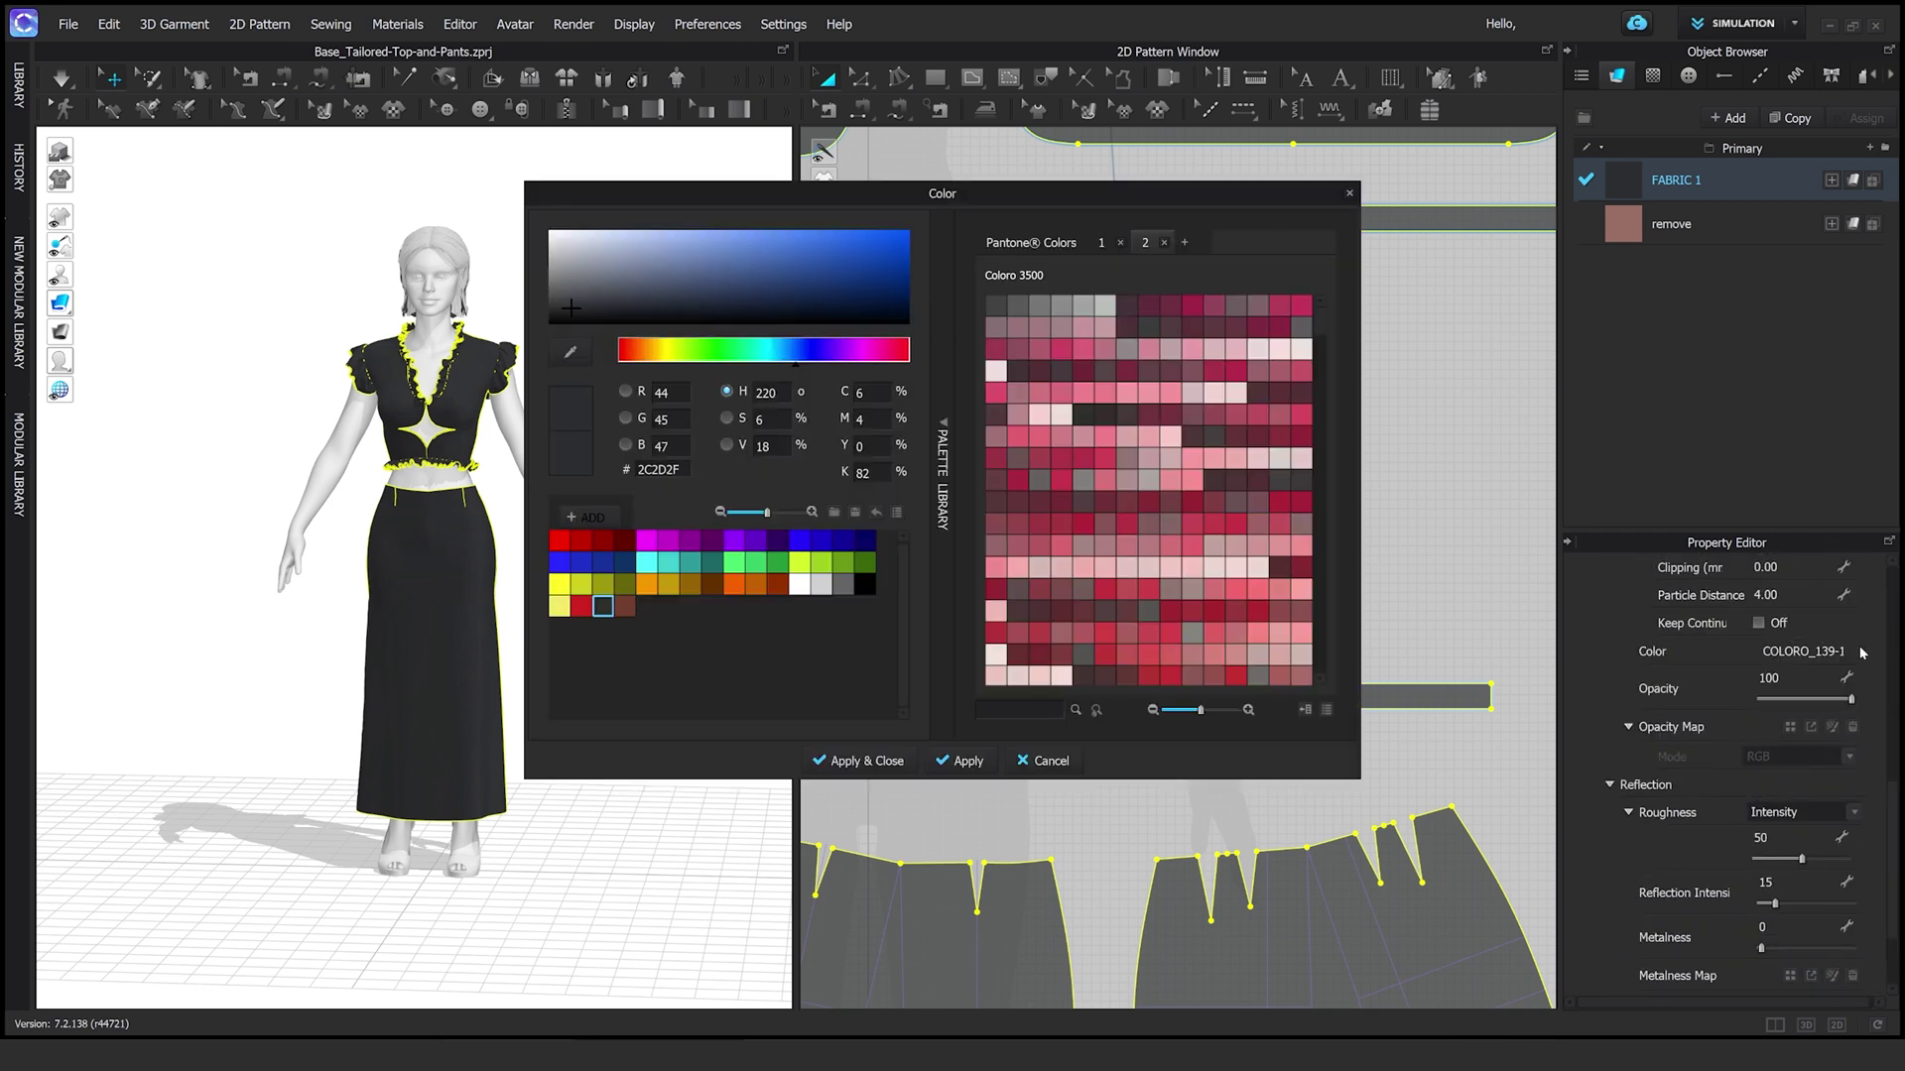
click(1029, 575)
scroll(1052, 579, down, 5)
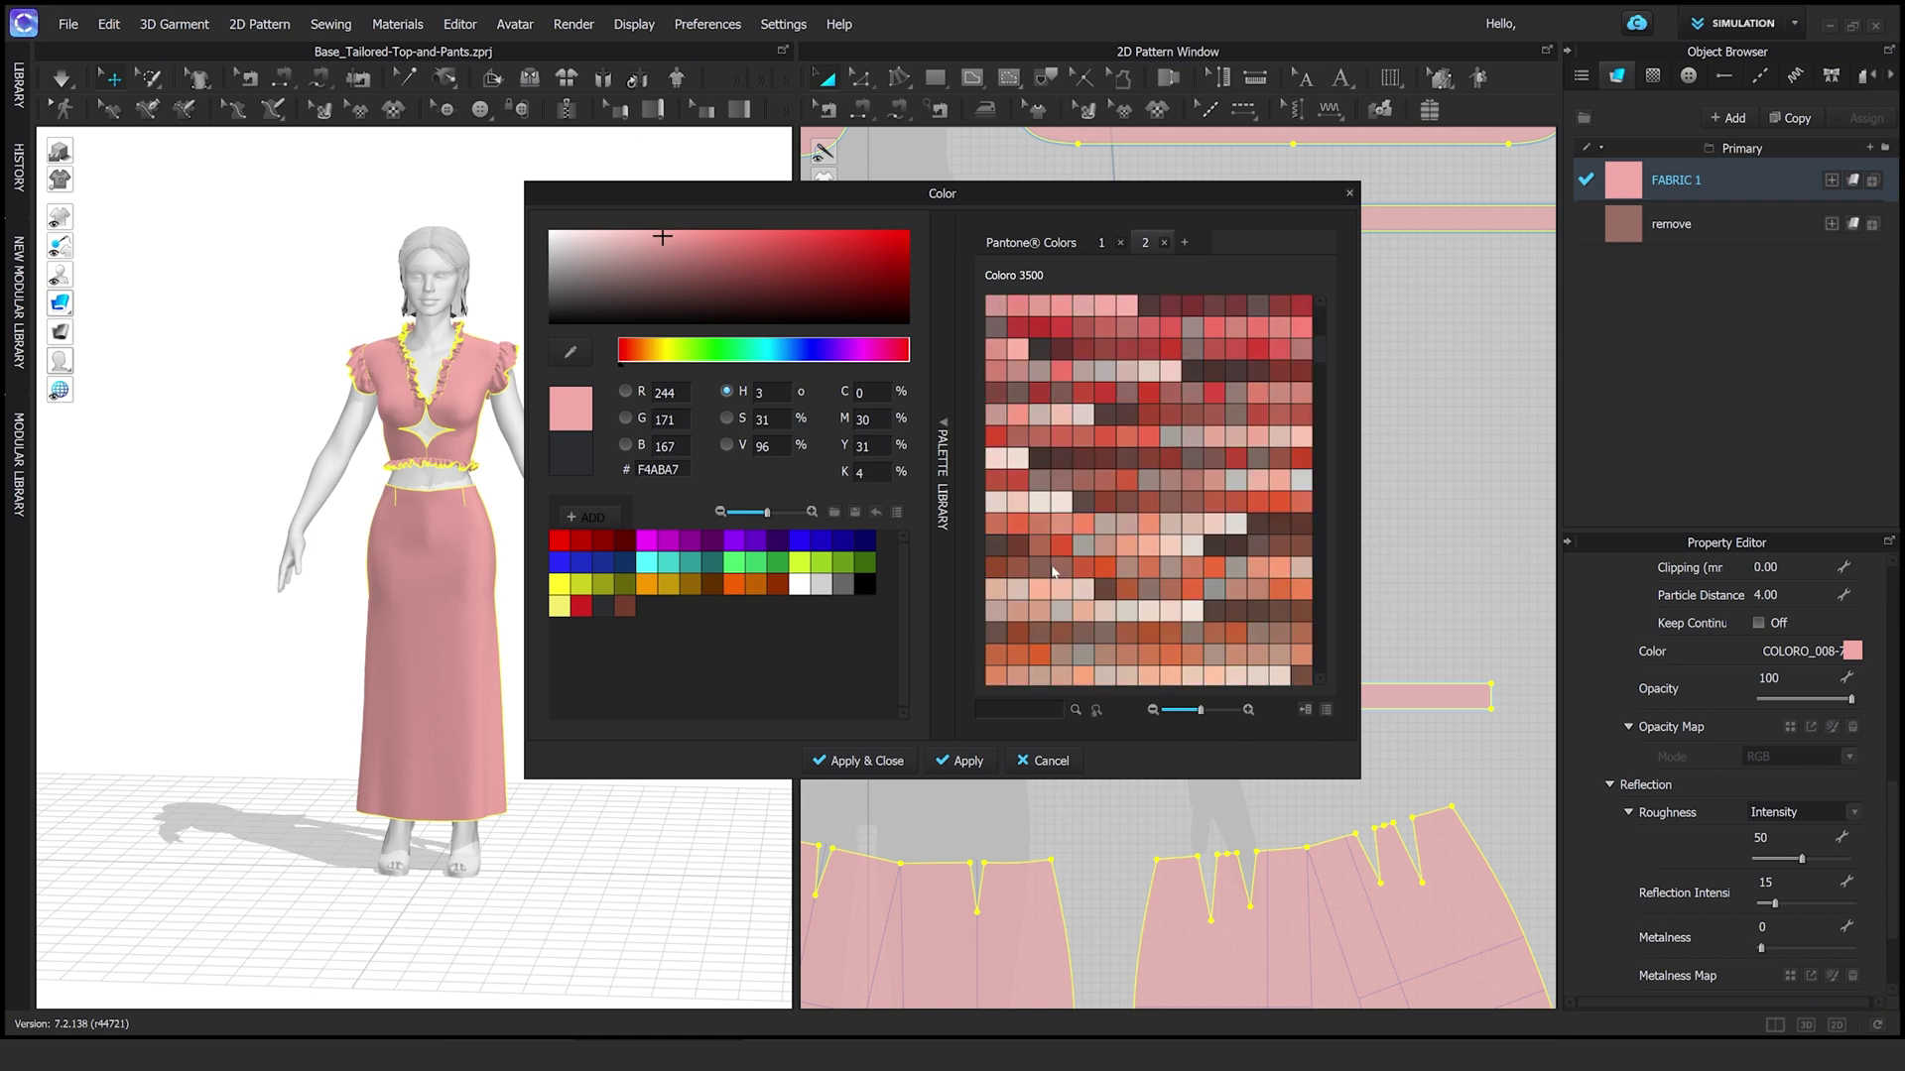
click(1037, 244)
click(1102, 394)
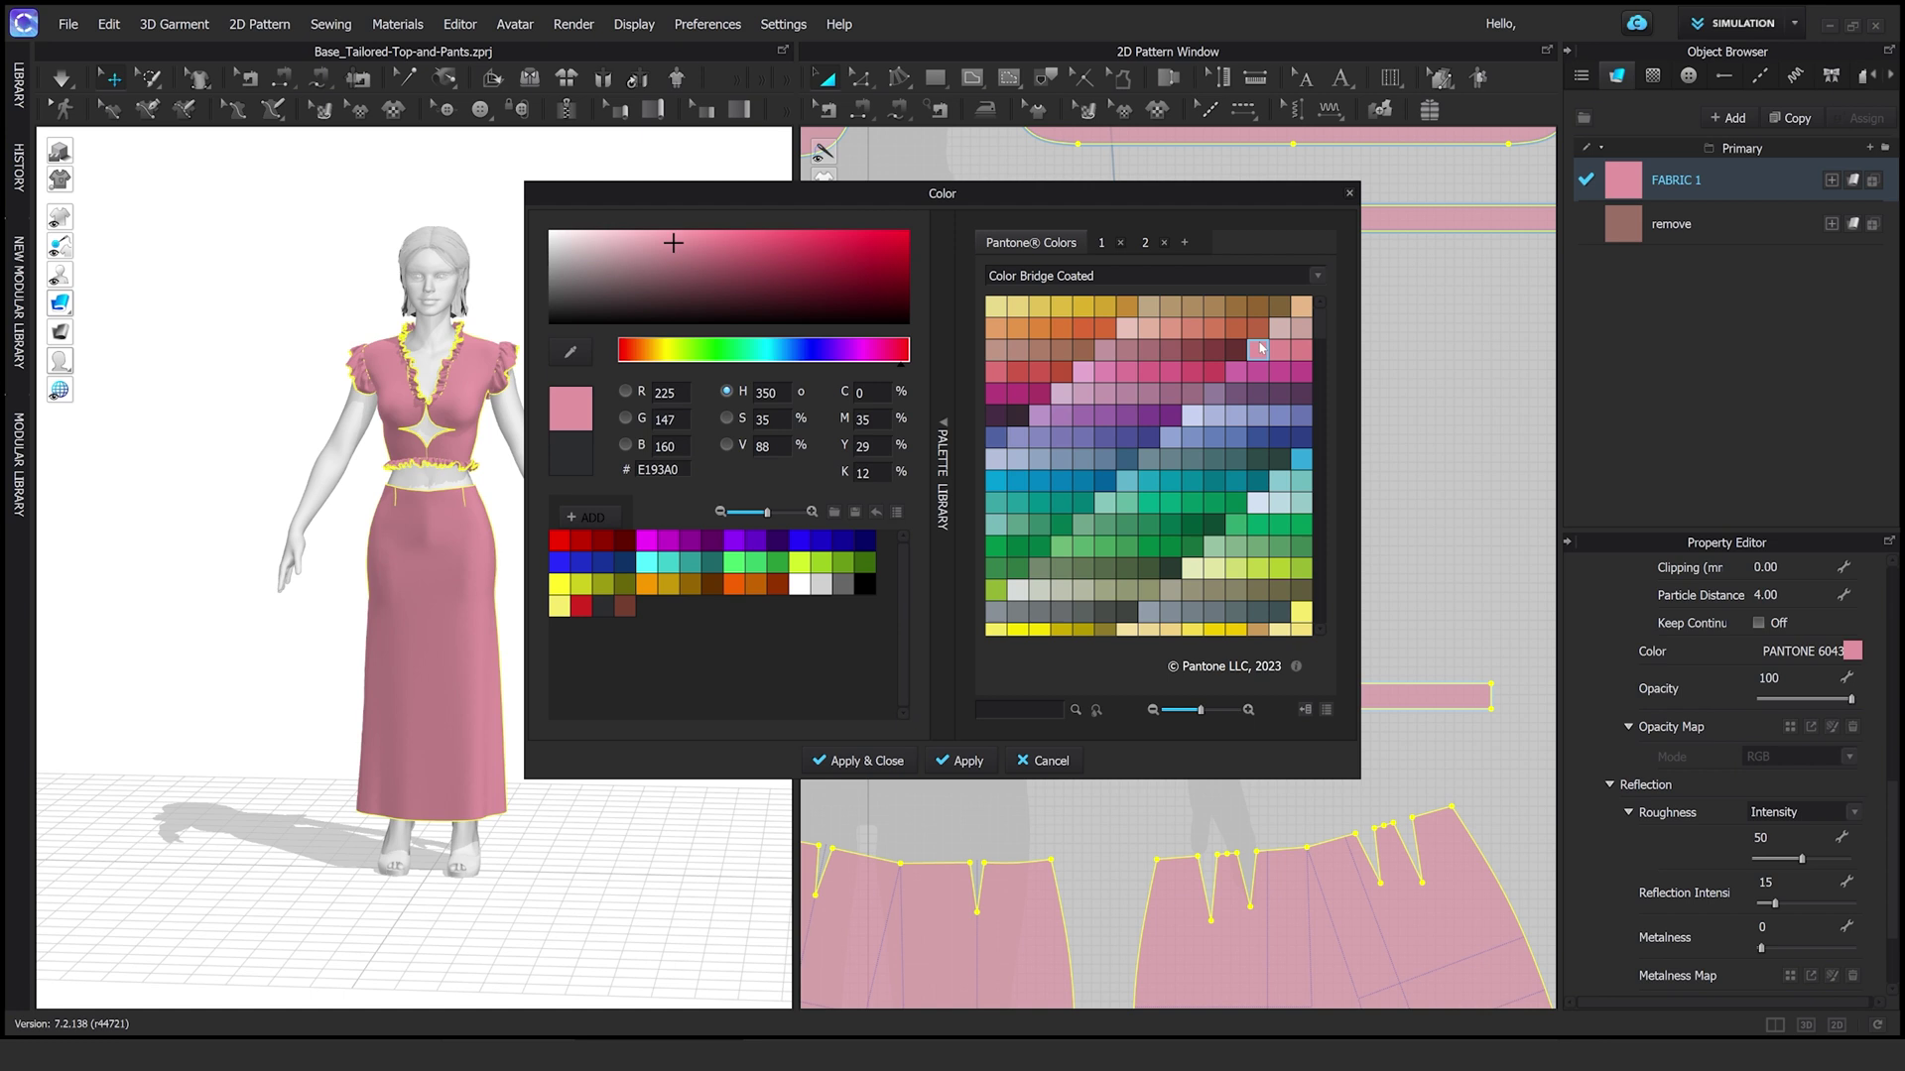
click(1301, 350)
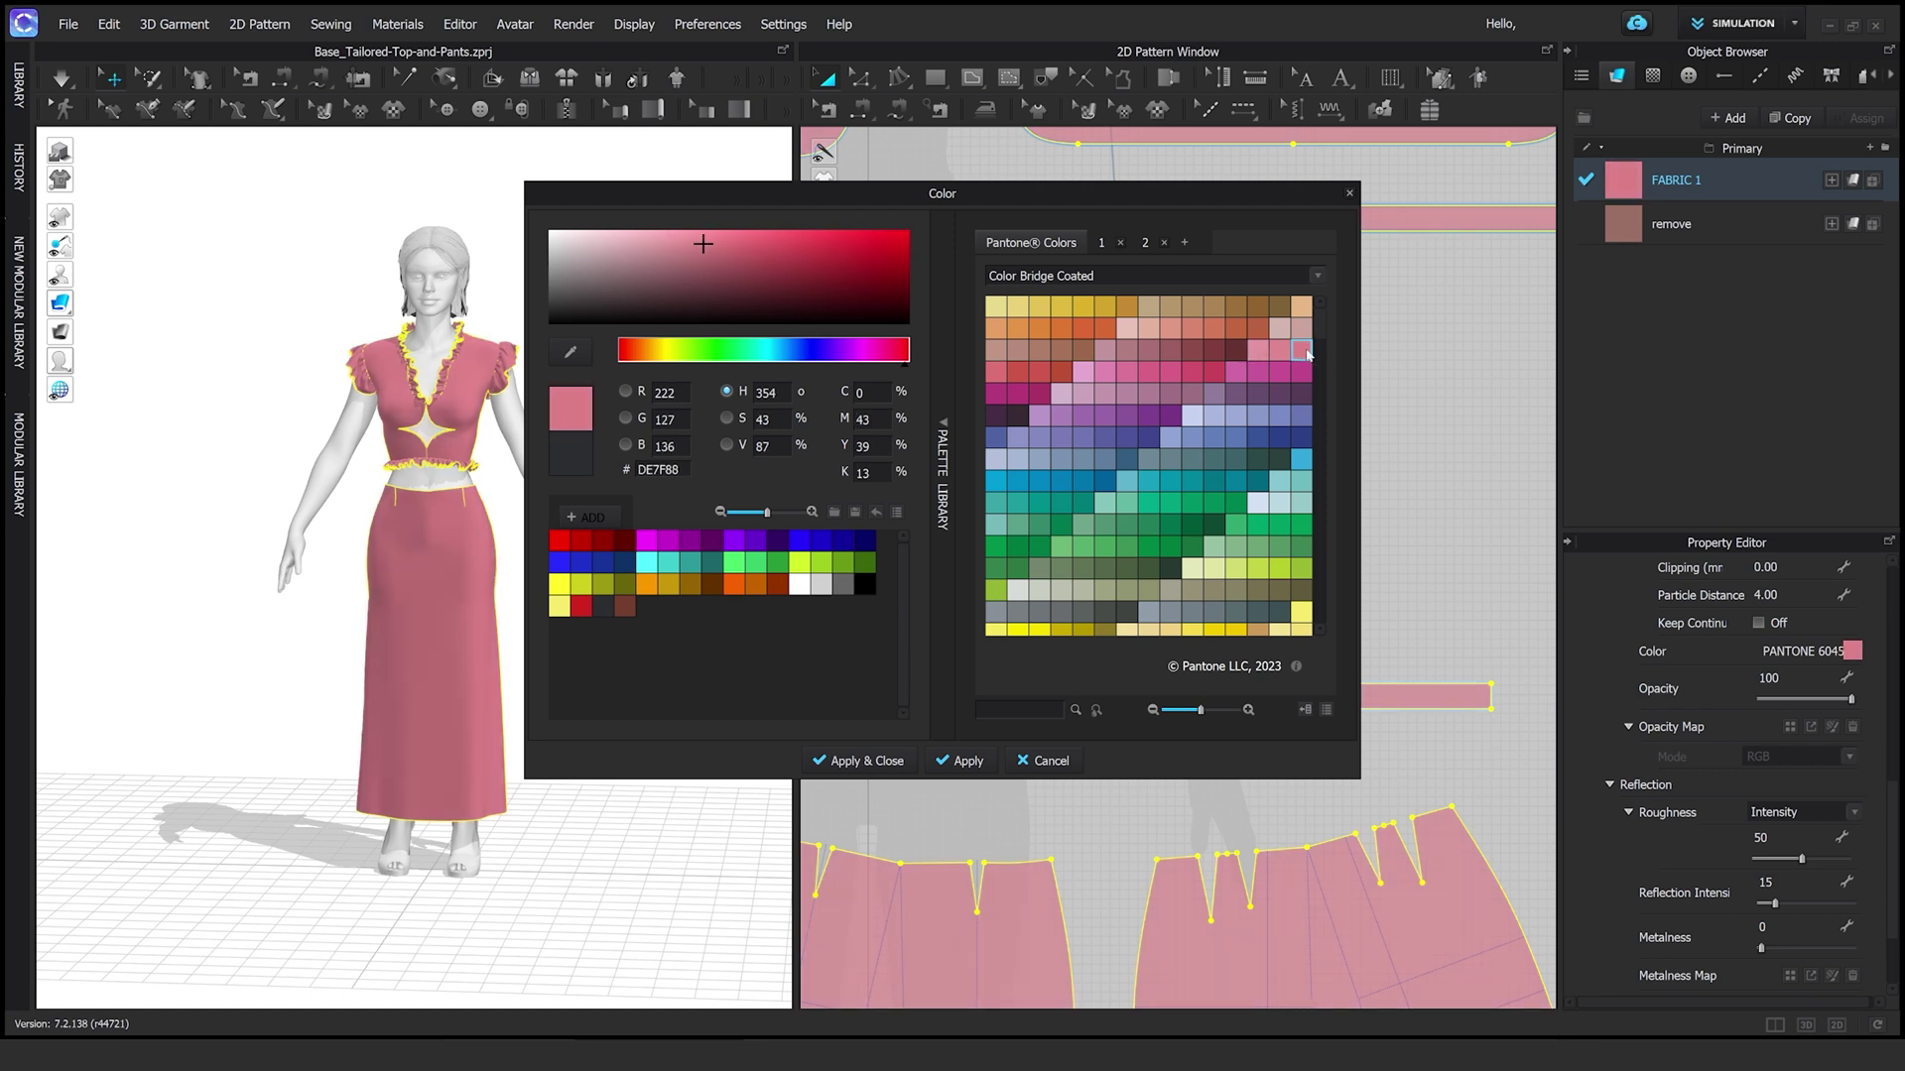
click(1087, 375)
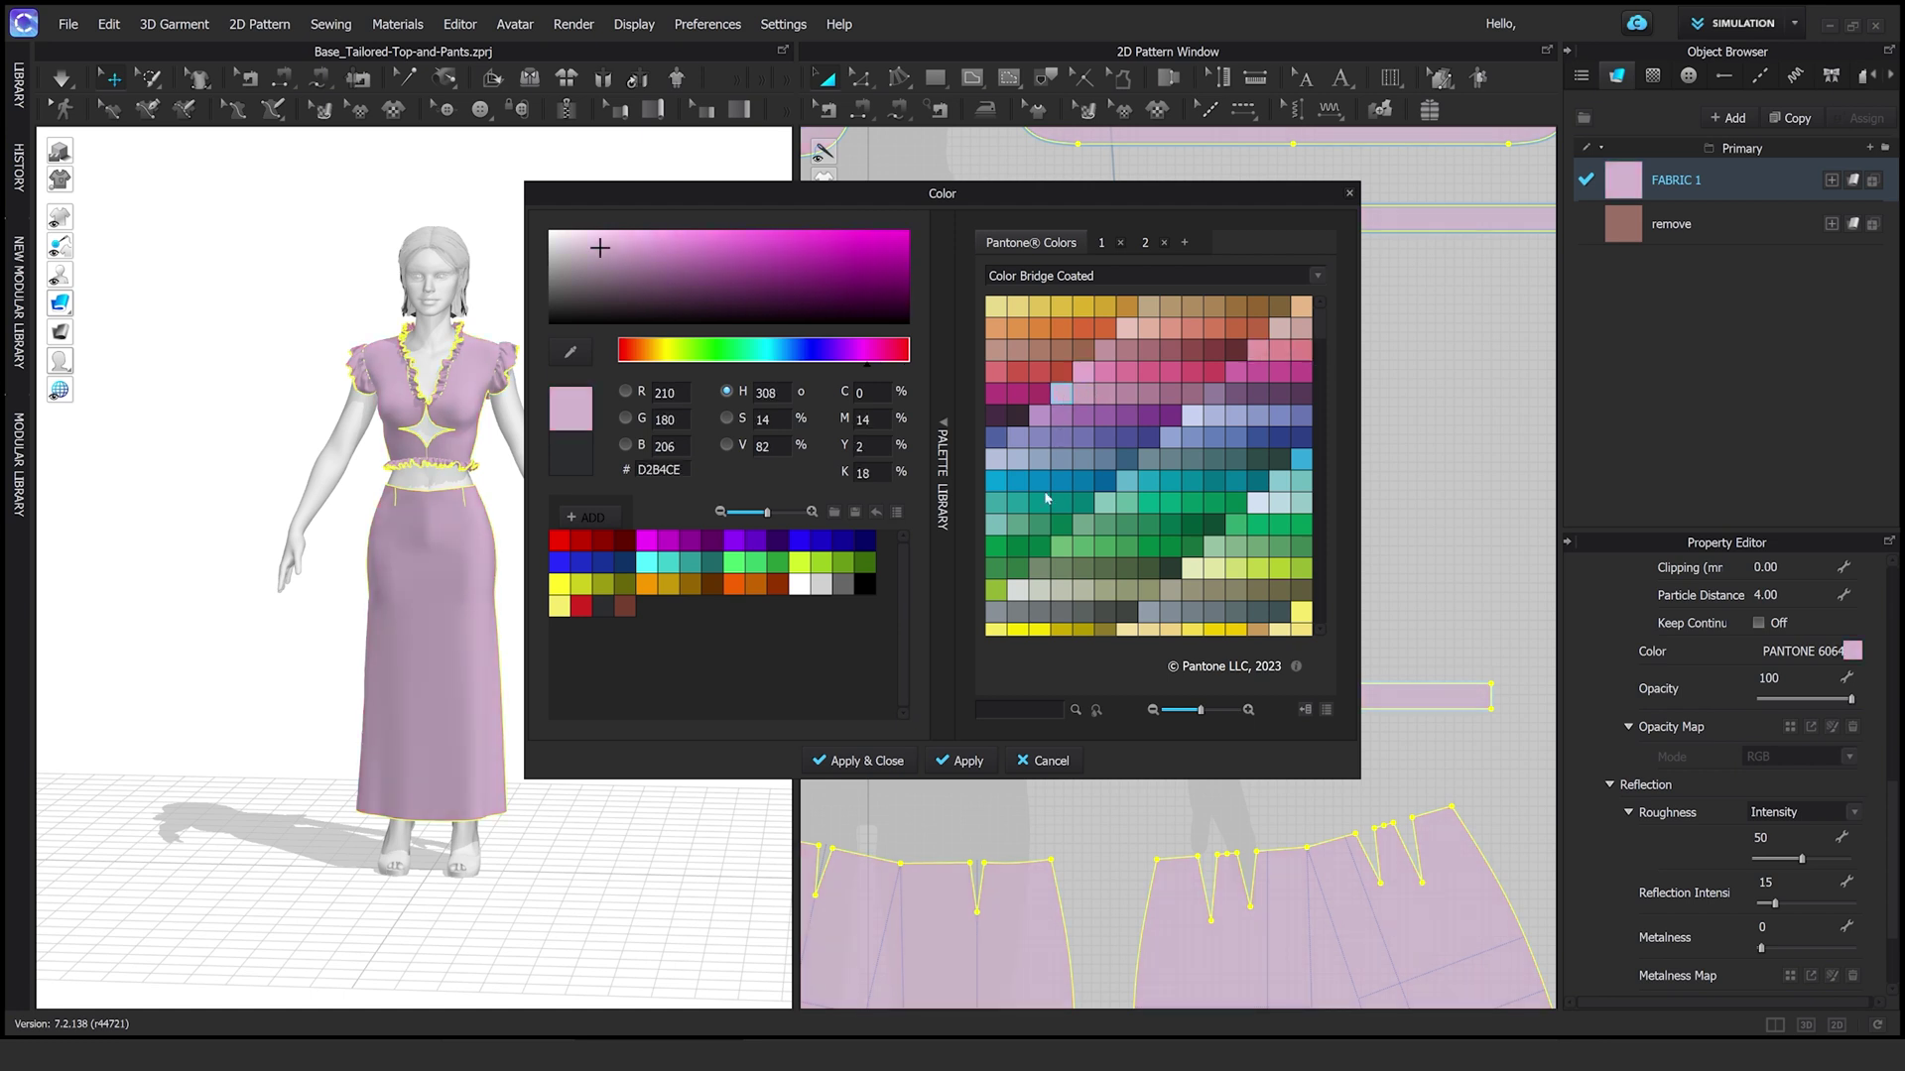